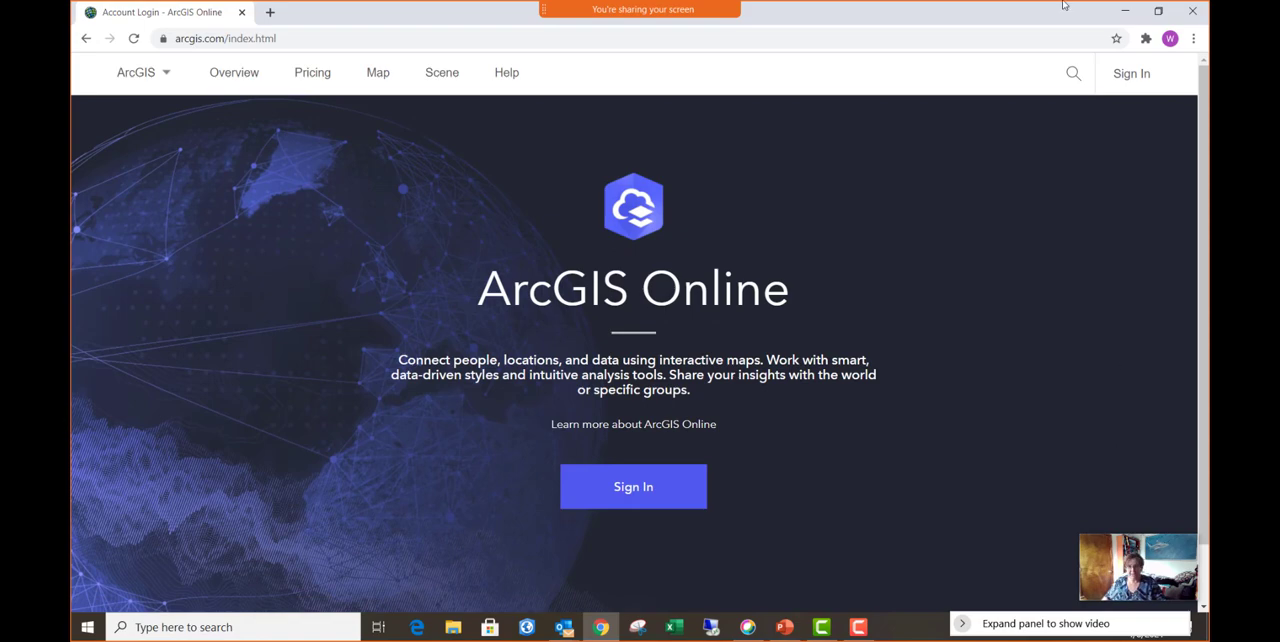
- Sign in to ArcGIS Online with the saved username and password
{"action": "left_click", "coordinate": [659, 487]}
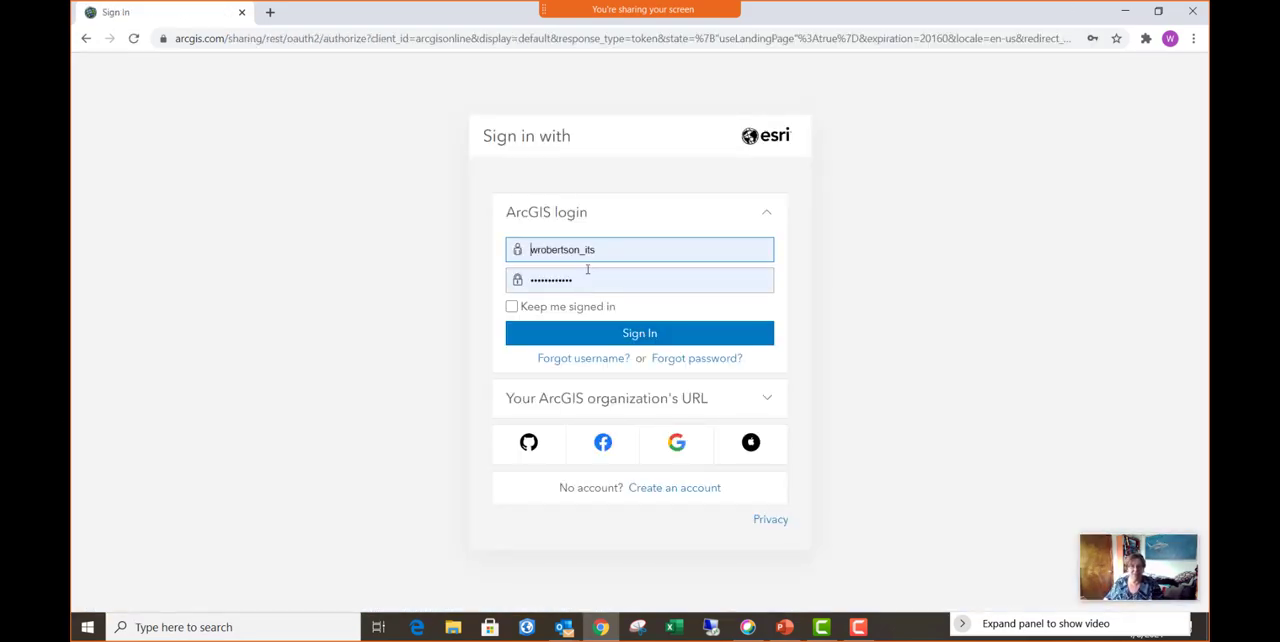
{"action": "left_click", "coordinate": [621, 253]}
{"action": "left_click", "coordinate": [335, 275]}
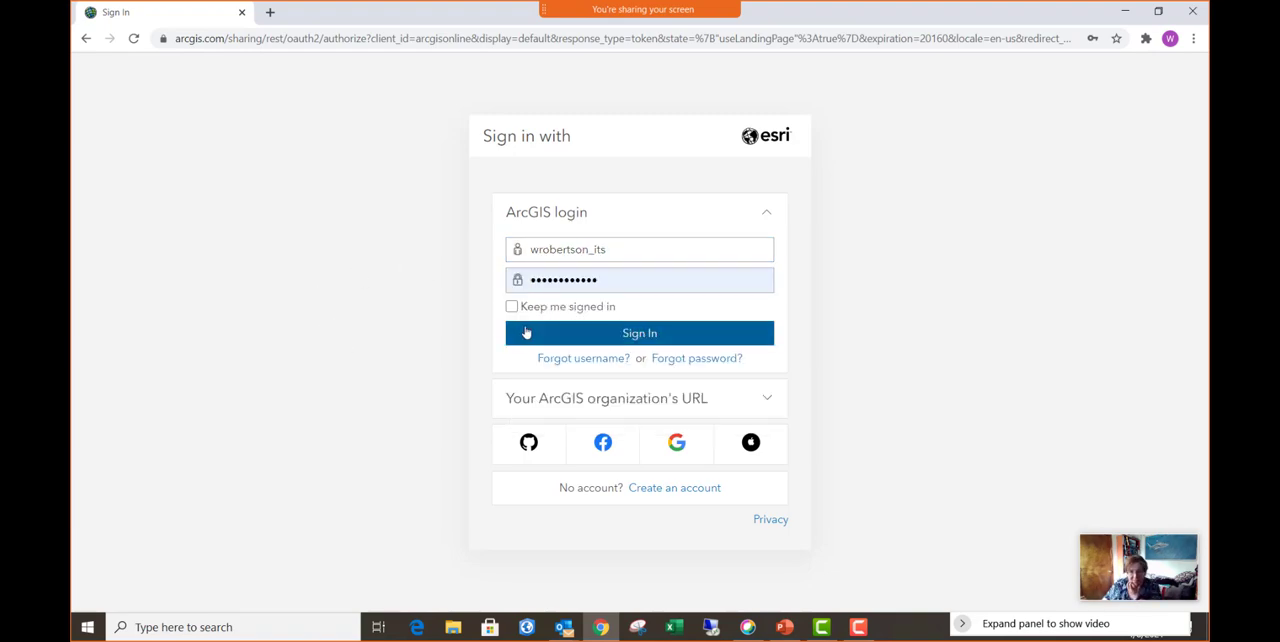
{"action": "left_click", "coordinate": [556, 336]}
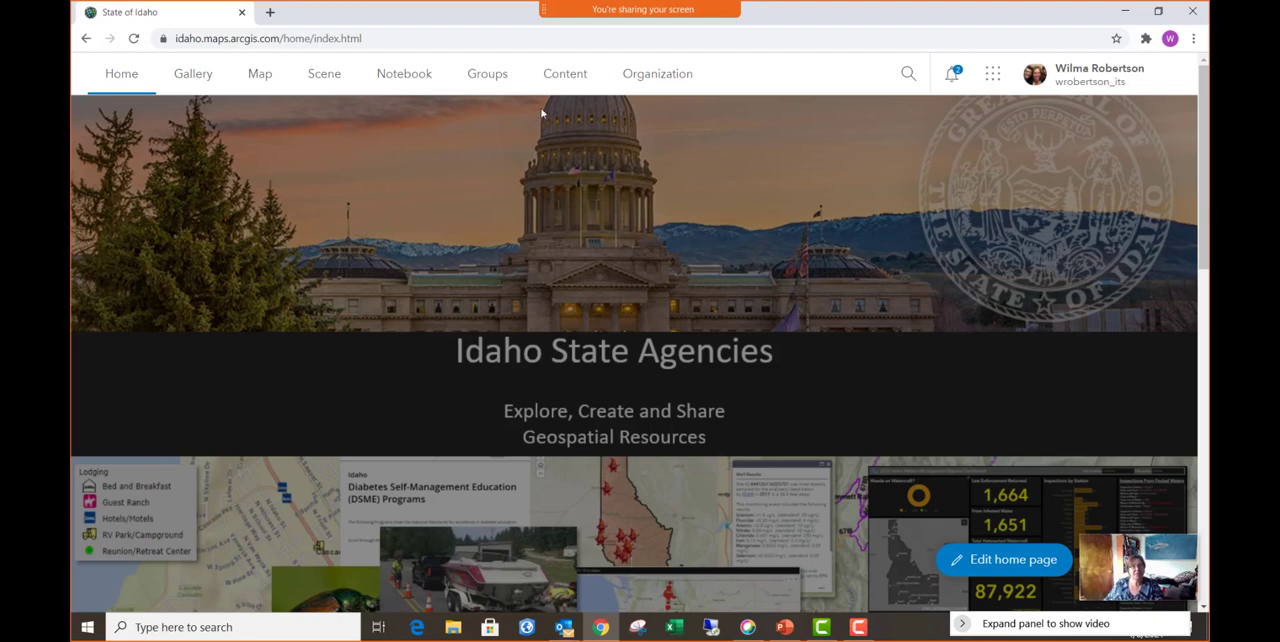
- Open the map viewer and search the Living Atlas layers for "Recent Earthquakes"
{"action": "left_click", "coordinate": [259, 74]}
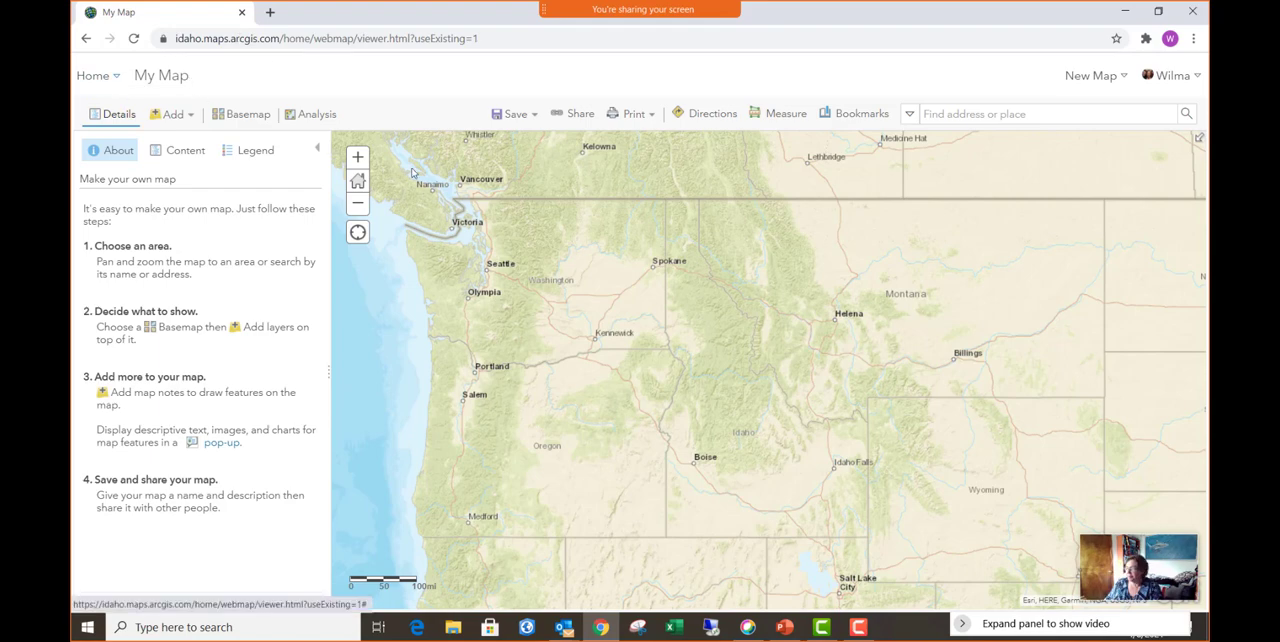
{"action": "left_click", "coordinate": [170, 116]}
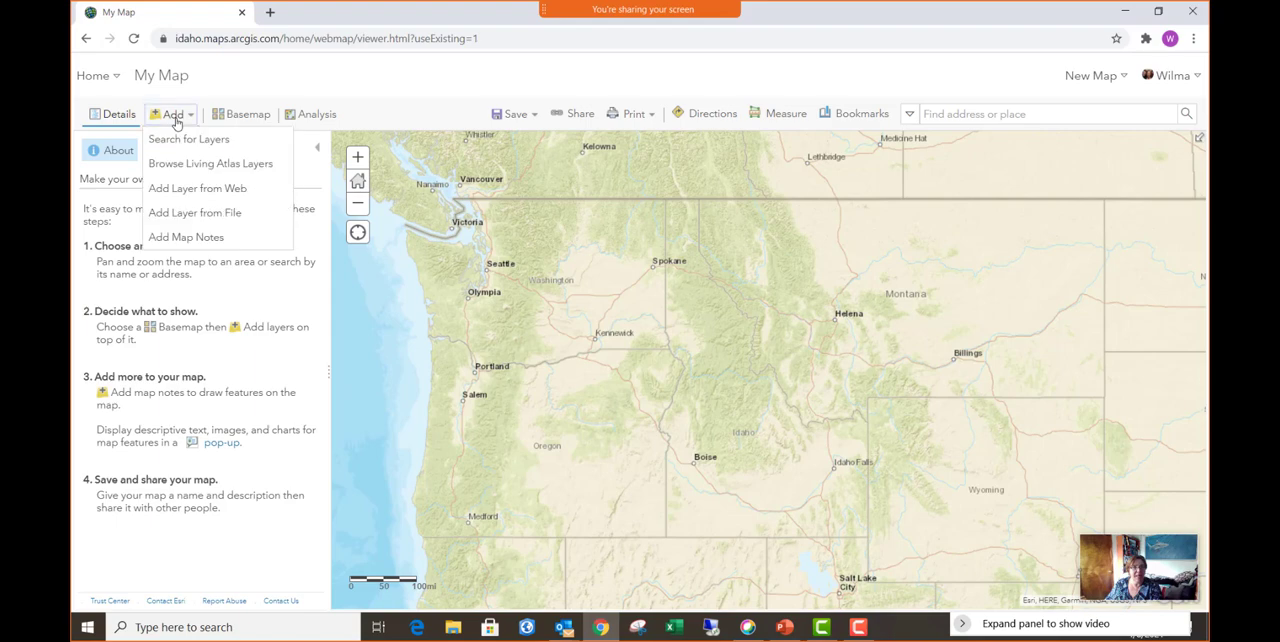
{"action": "left_click", "coordinate": [239, 166]}
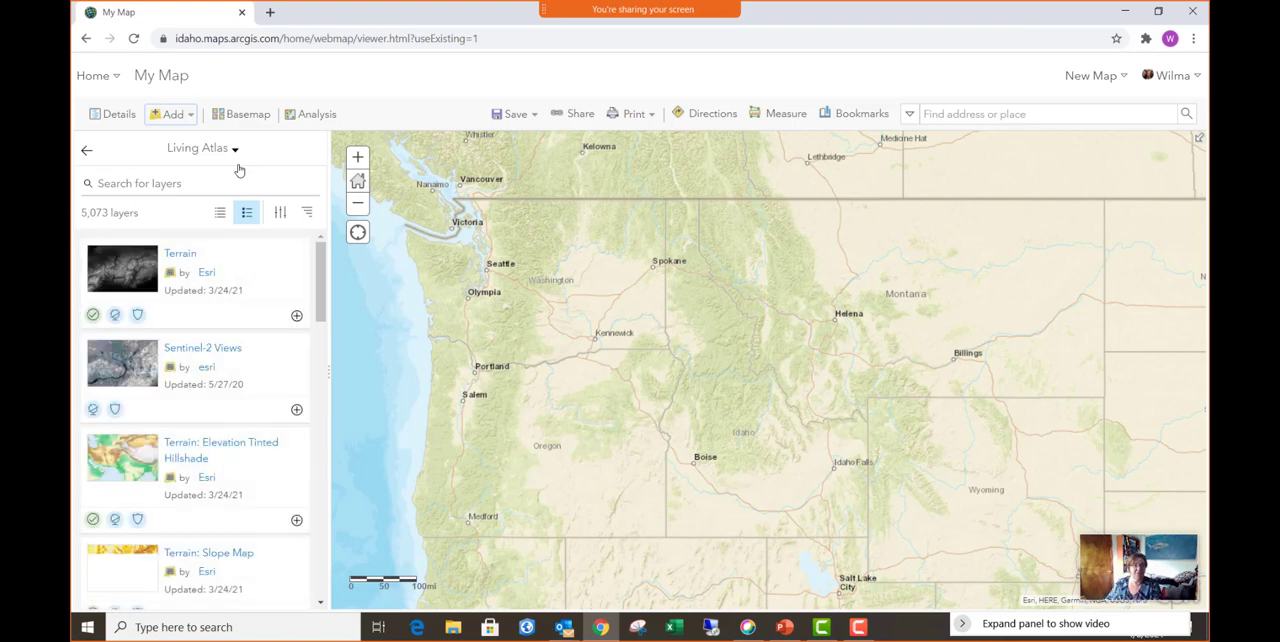
{"action": "left_click", "coordinate": [122, 185]}
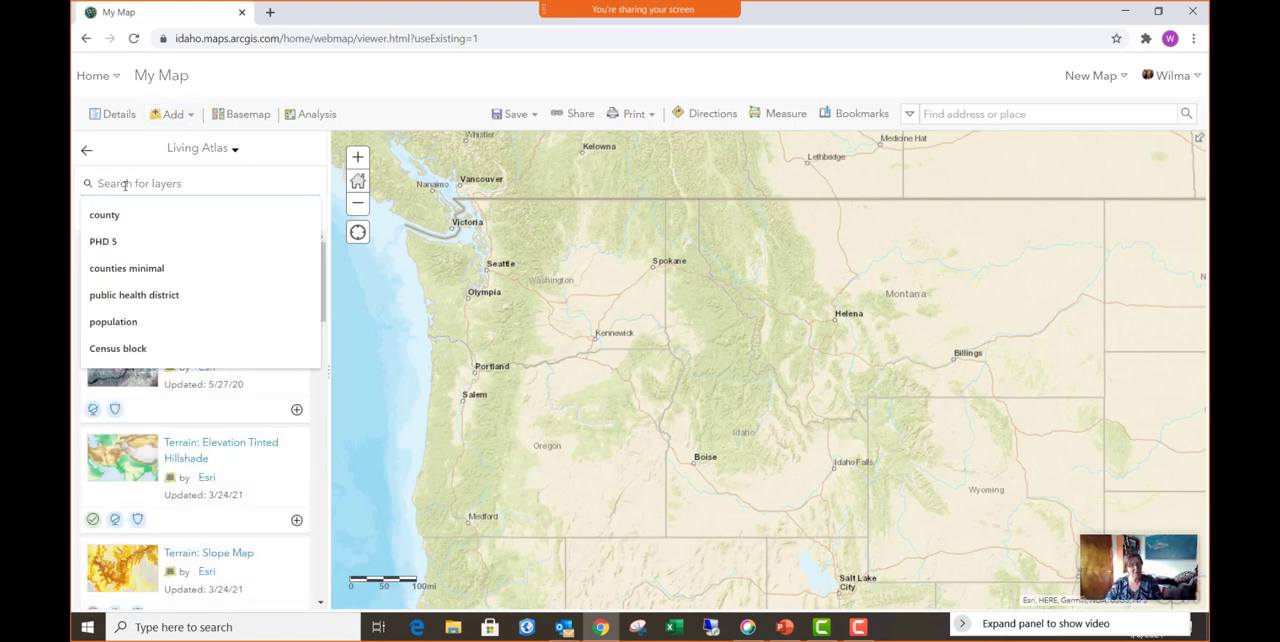
{"action": "type", "text": "Recent"}
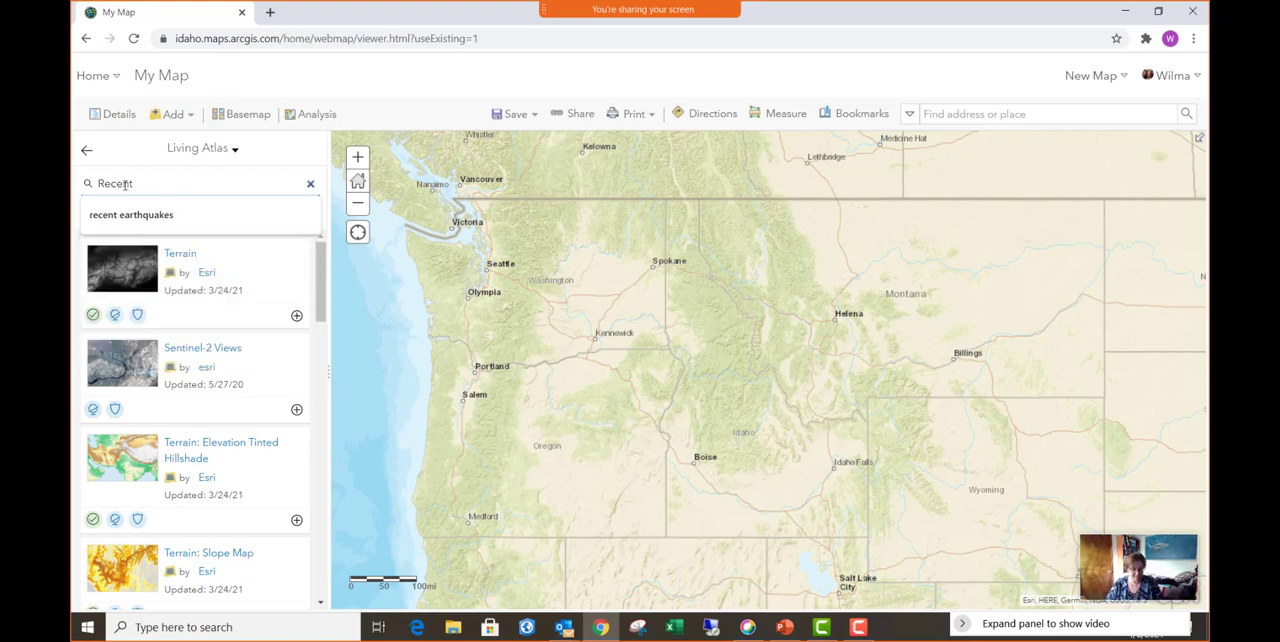
{"action": "type", "text": " Earthquakes"}
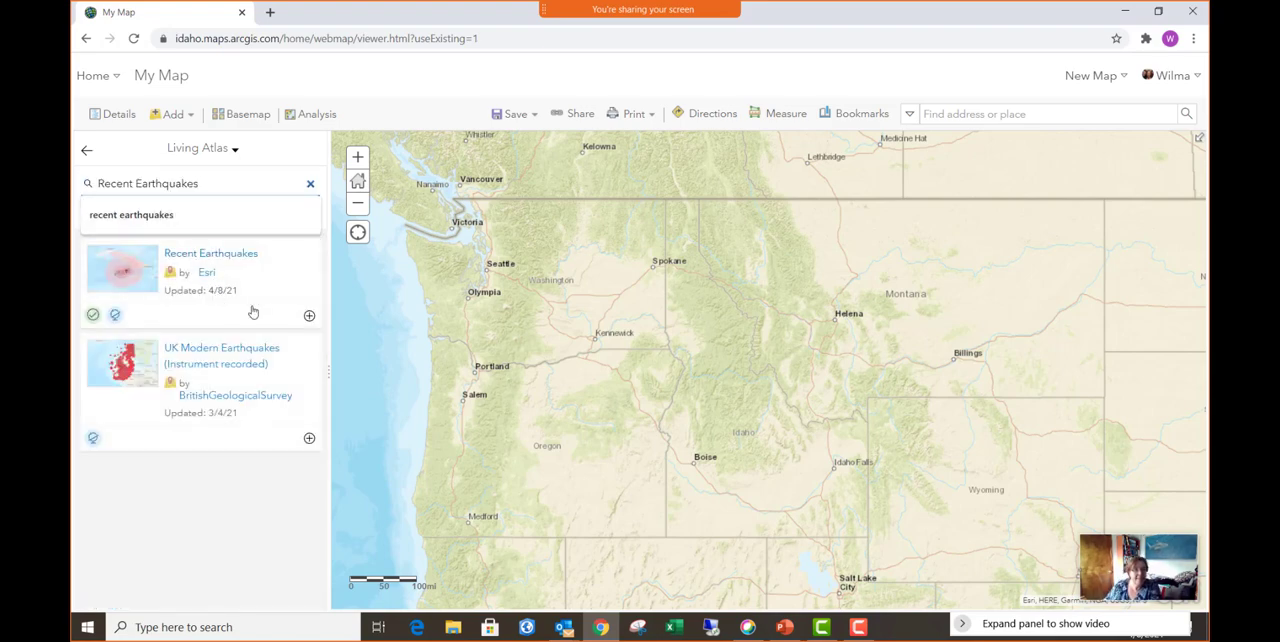
- Add Esri's Recent Earthquakes layer to the map and return to the map's contents list
{"action": "left_click", "coordinate": [309, 315]}
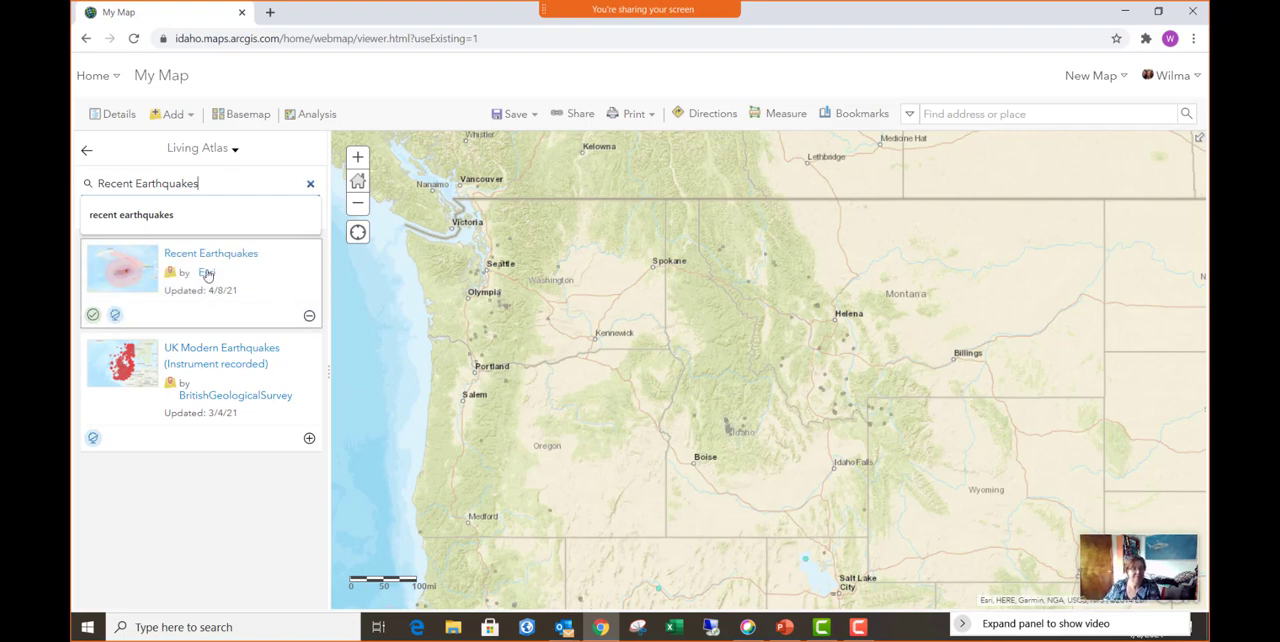
{"action": "left_click", "coordinate": [87, 151]}
{"action": "left_click", "coordinate": [172, 158]}
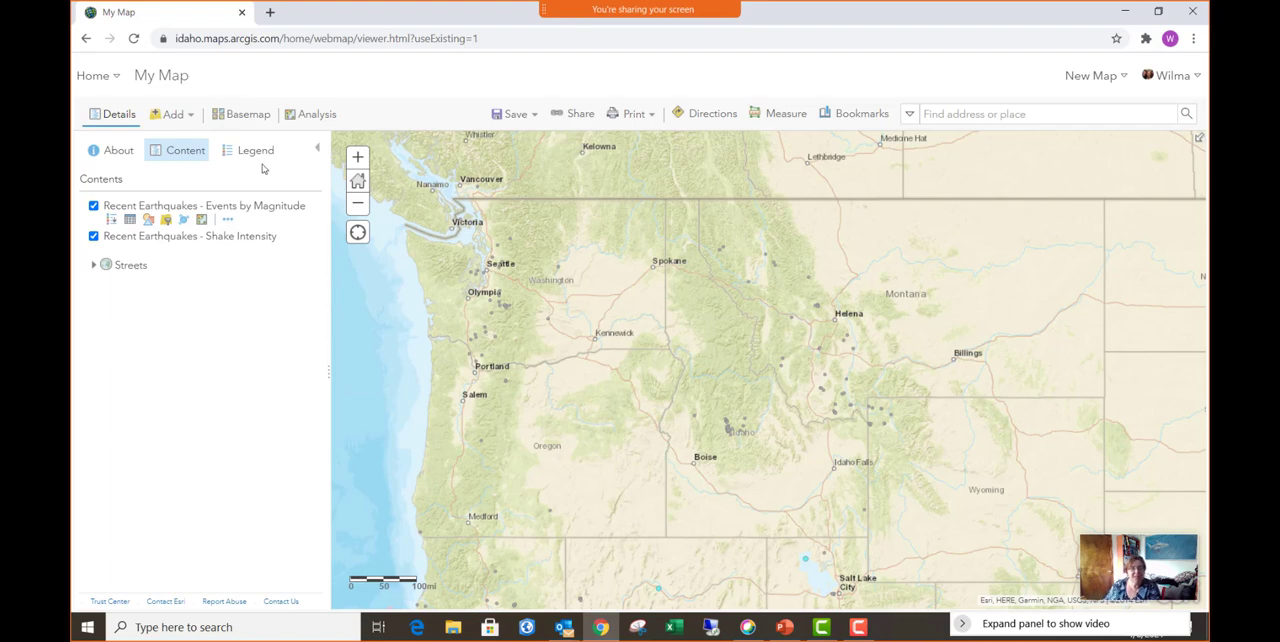
- Change the map's basemap to Dark Gray Canvas
{"action": "left_click", "coordinate": [250, 115]}
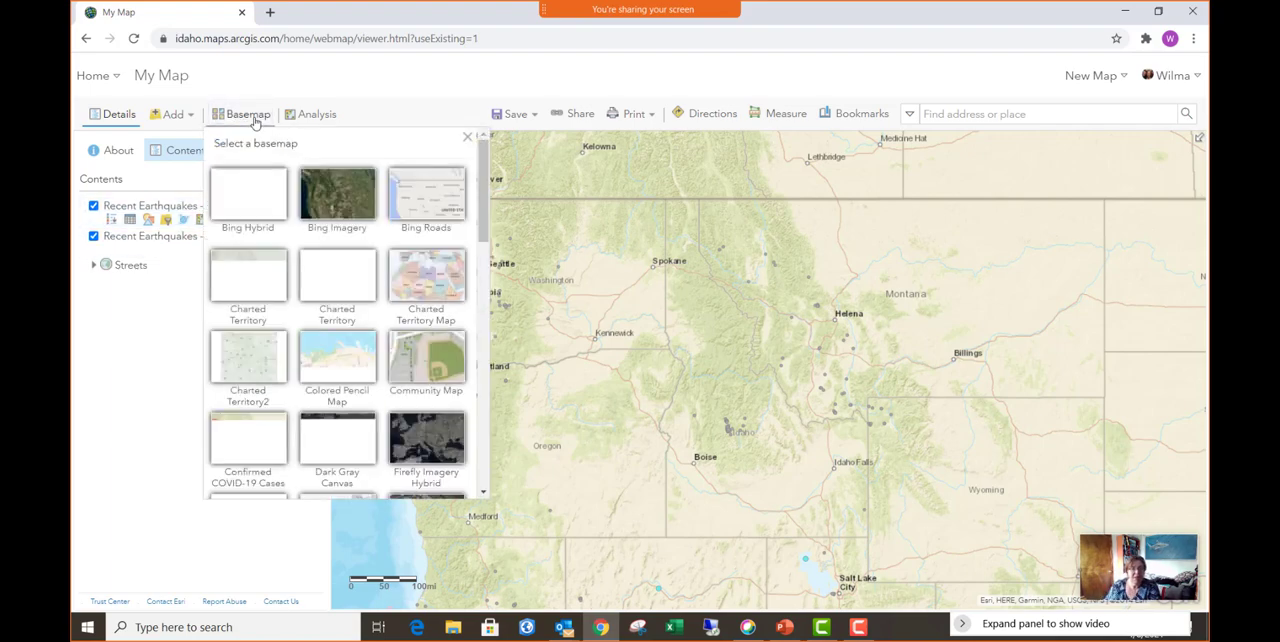
{"action": "left_click", "coordinate": [338, 449]}
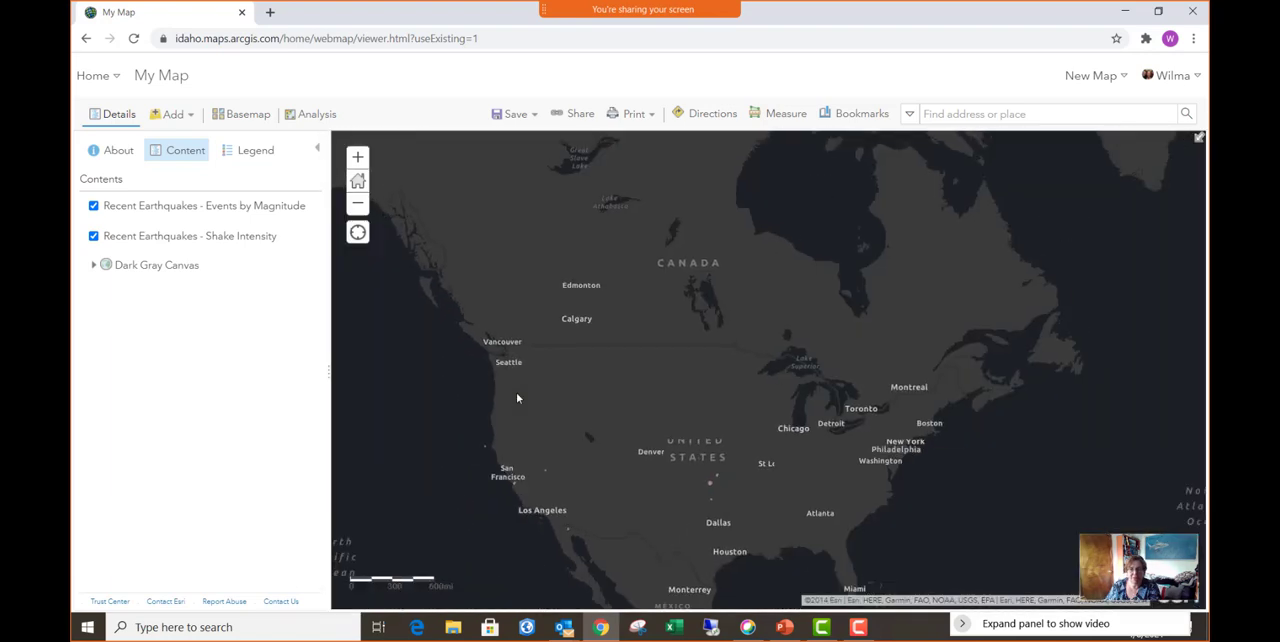
{"action": "scroll", "coordinate": [517, 398], "scroll_direction": "down", "scroll_amount": 1}
{"action": "left_click_drag", "start_coordinate": [601, 391], "coordinate": [488, 386]}
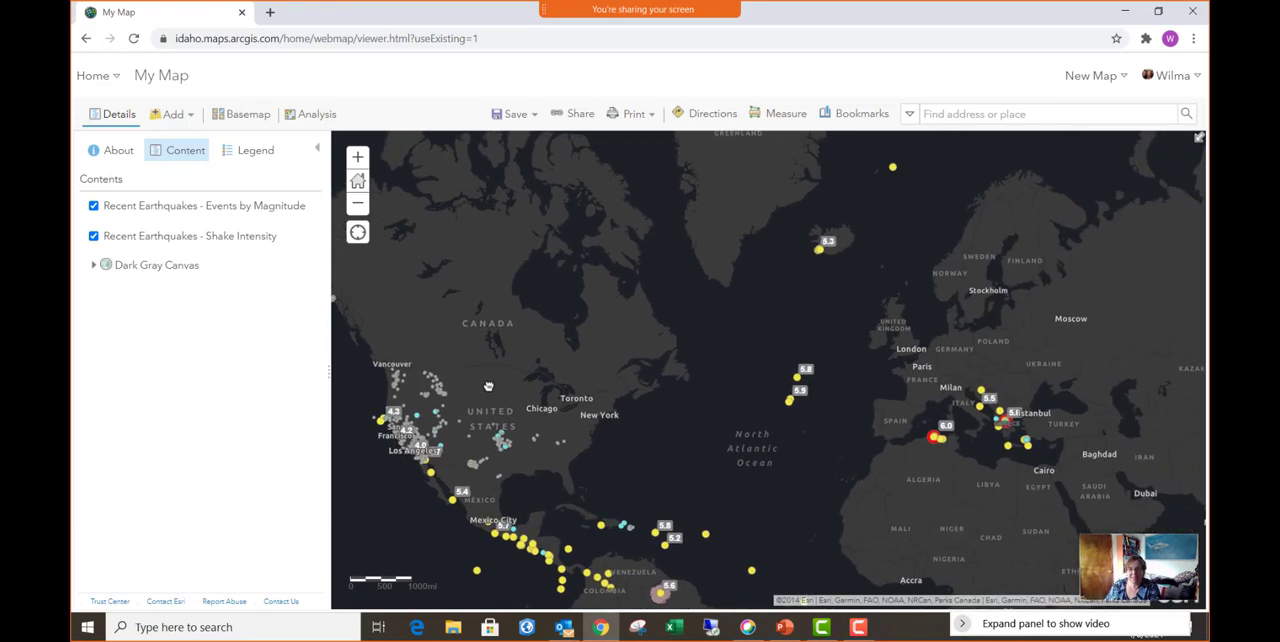
{"action": "scroll", "coordinate": [543, 378], "scroll_direction": "down", "scroll_amount": 1}
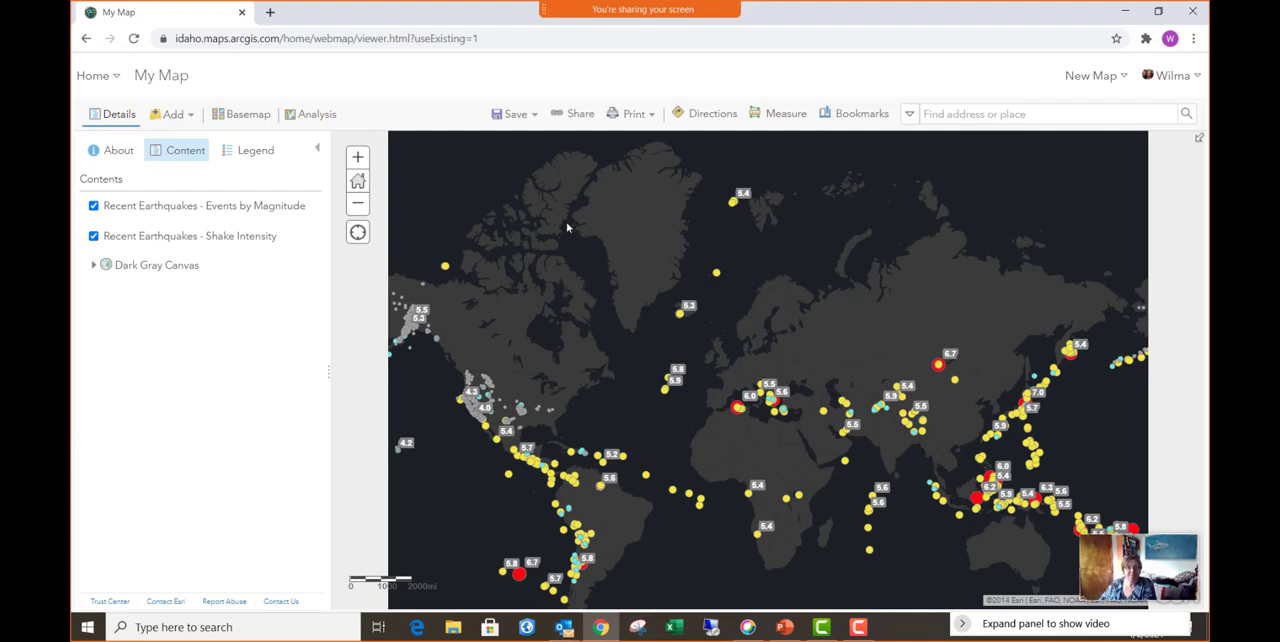
- Start saving the map and enter the title "Earthquakes - Getting Started with StoryMaps"
{"action": "left_click", "coordinate": [512, 118]}
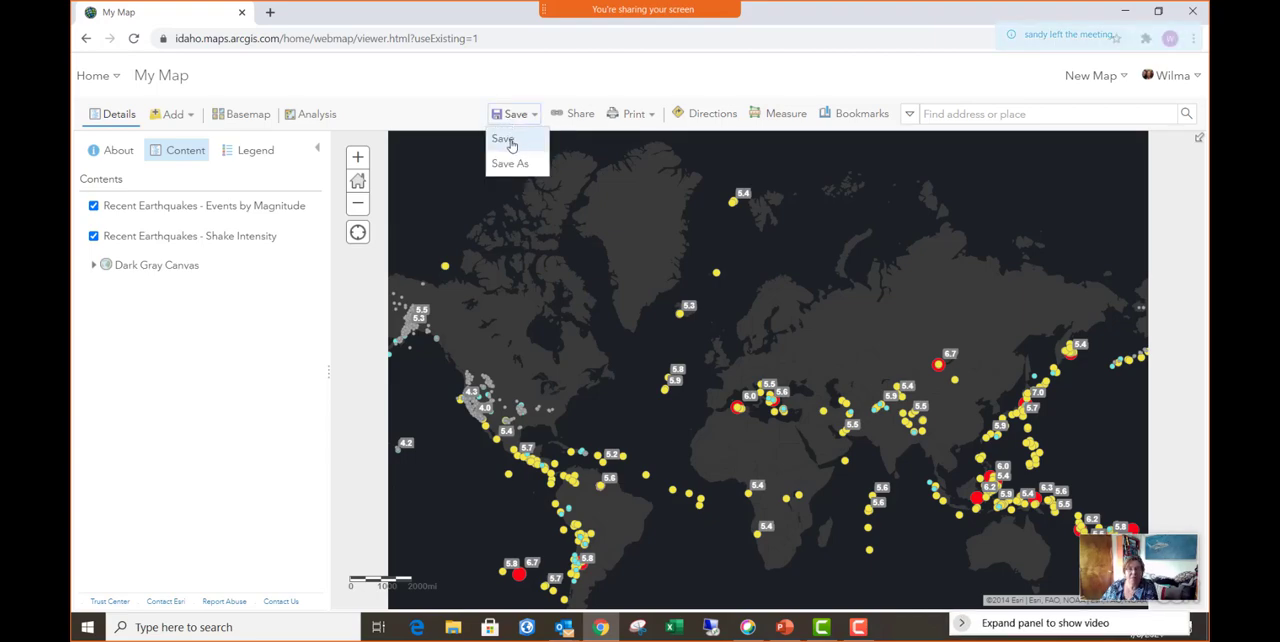
{"action": "left_click", "coordinate": [511, 143]}
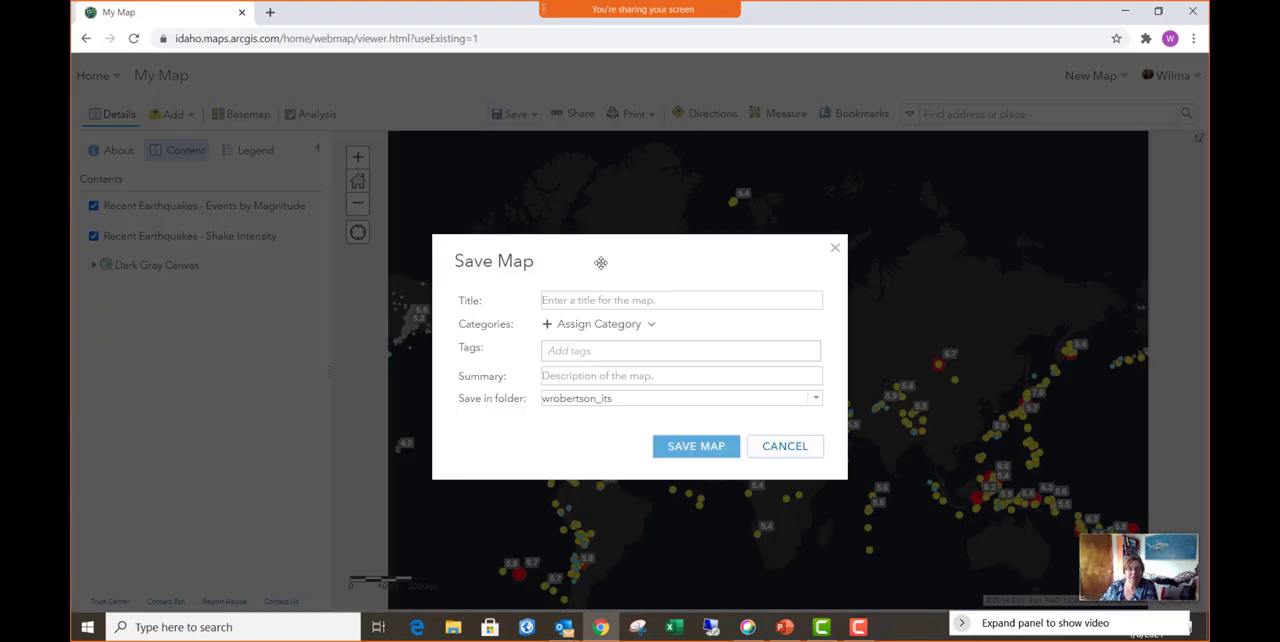
{"action": "left_click", "coordinate": [595, 298]}
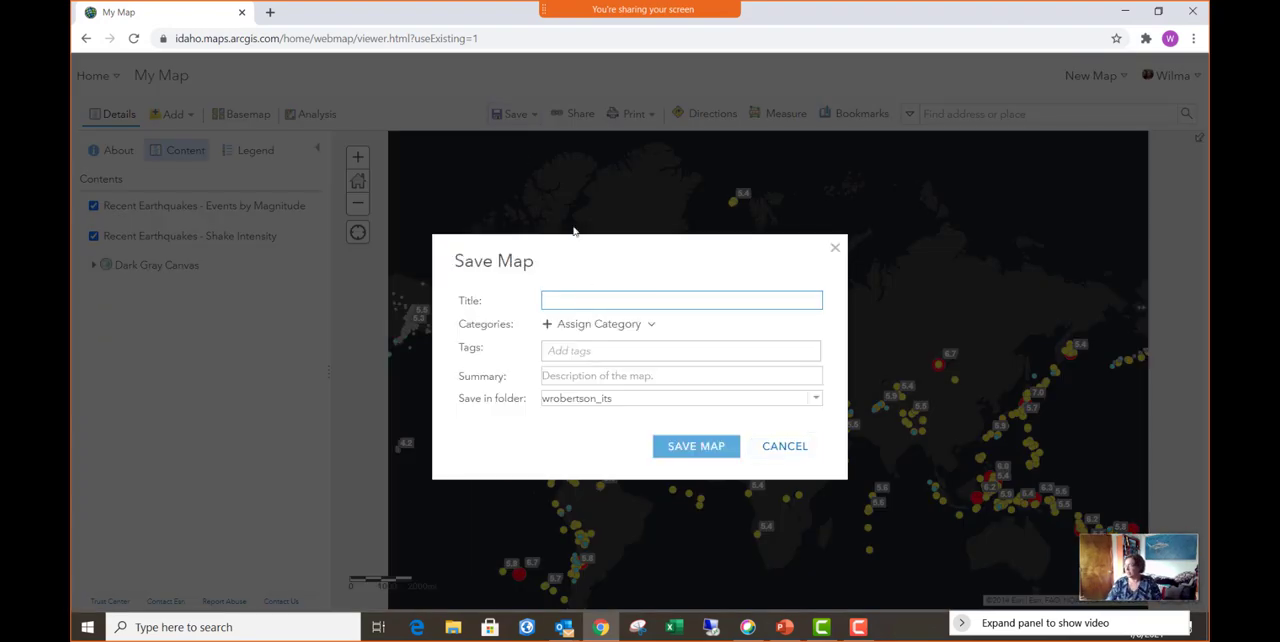
{"action": "type", "text": "Earth"}
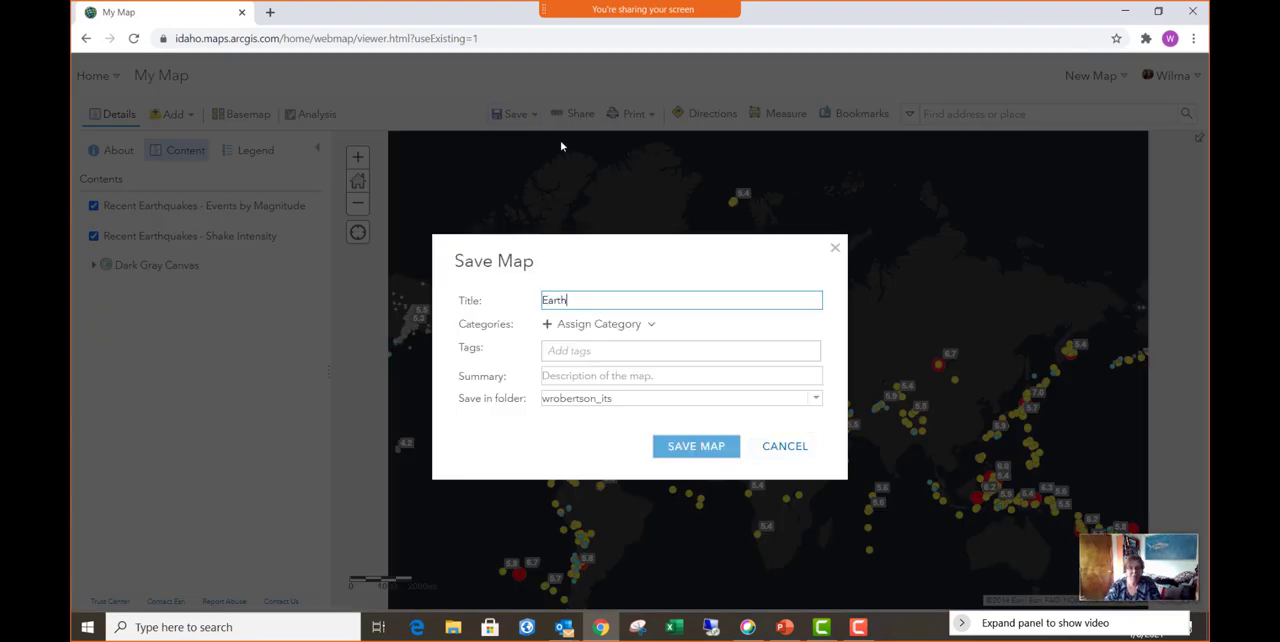
{"action": "type", "text": "quakes"}
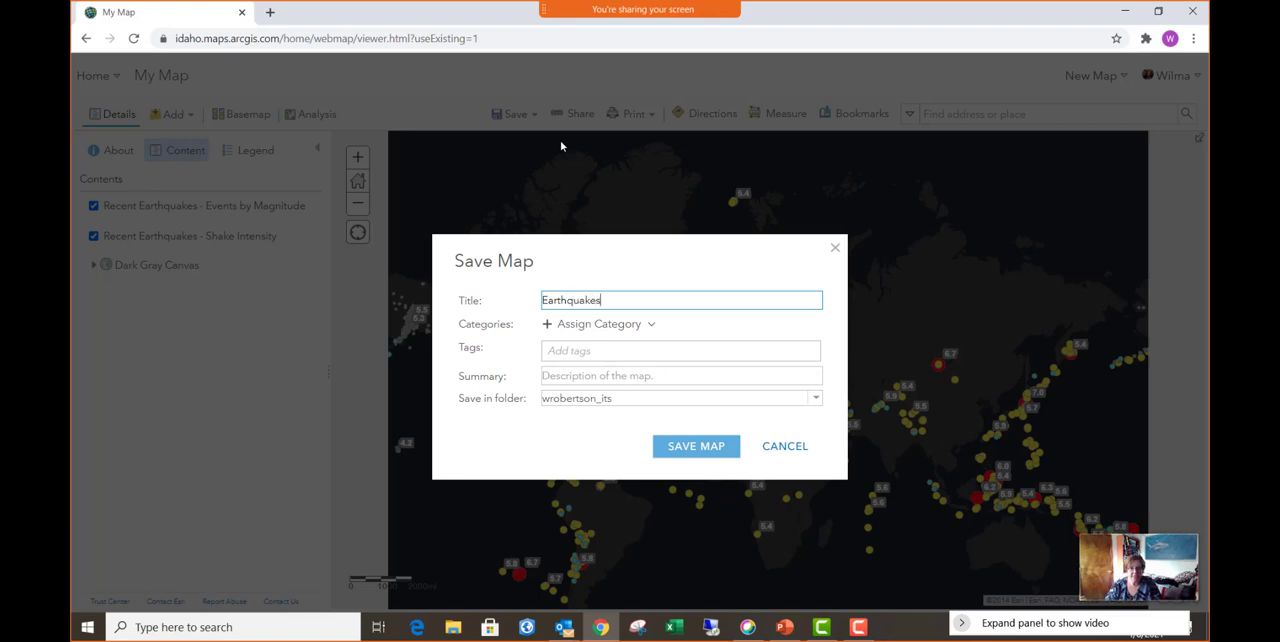
{"action": "type", "text": "  - Getting "}
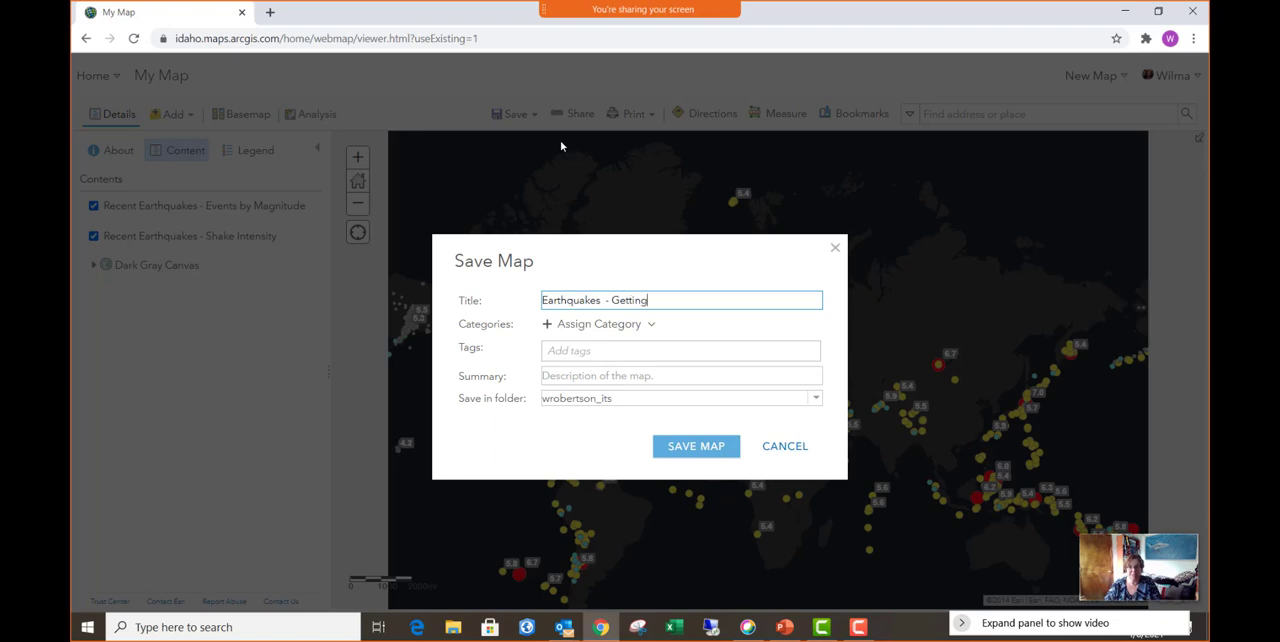
{"action": "type", "text": "S"}
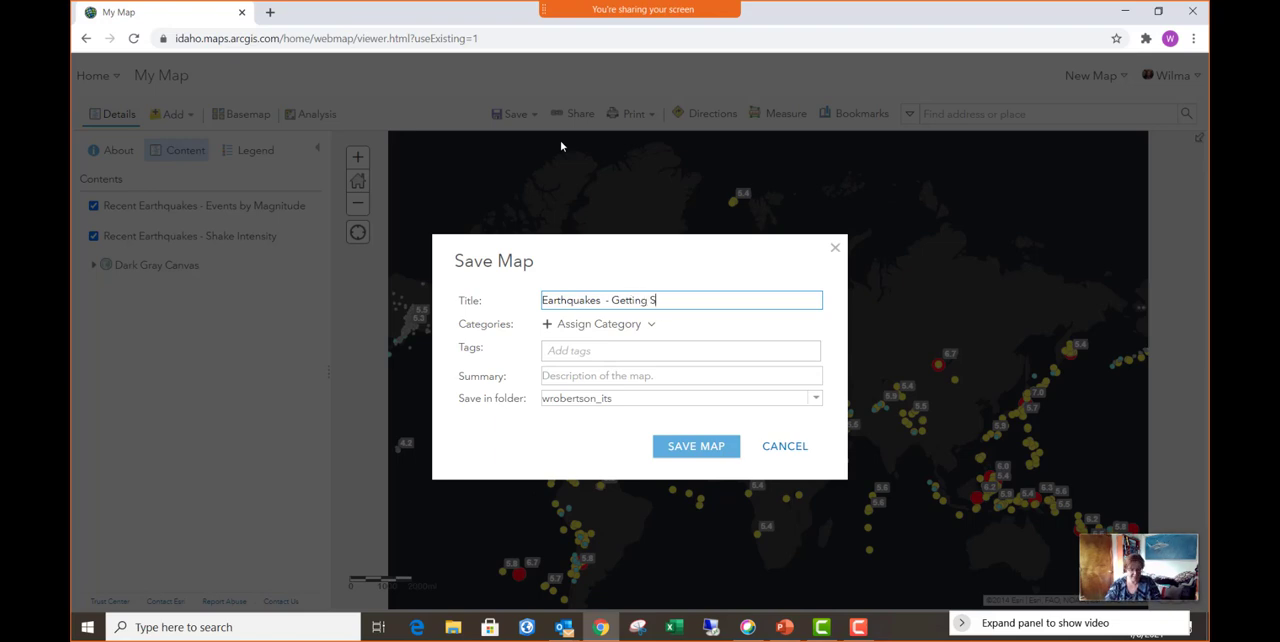
{"action": "type", "text": "tarted with StoryMaps"}
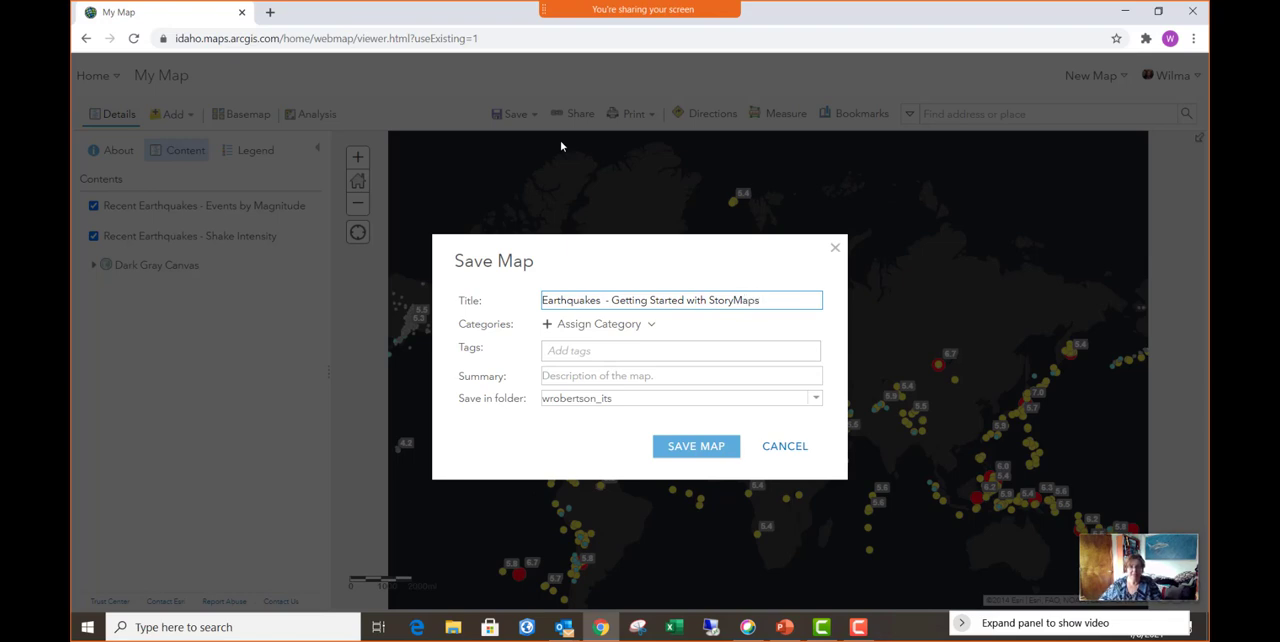
- Assign the existing tag Temp to the map and save it
{"action": "left_click", "coordinate": [590, 352]}
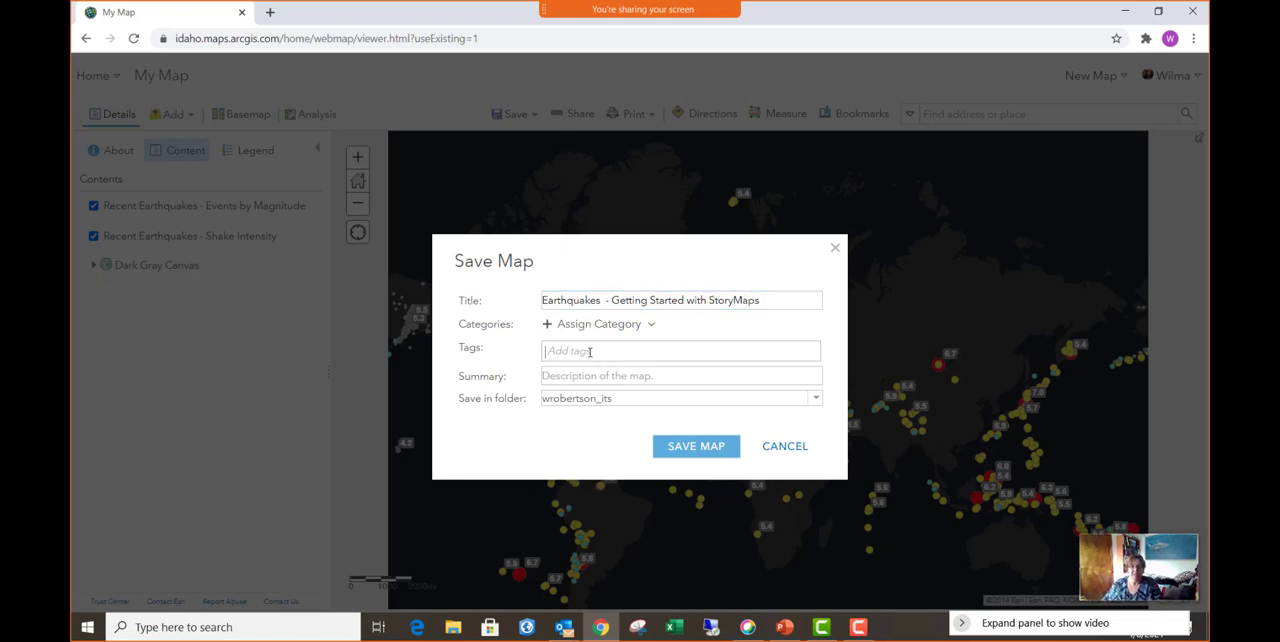
{"action": "type", "text": "temps"}
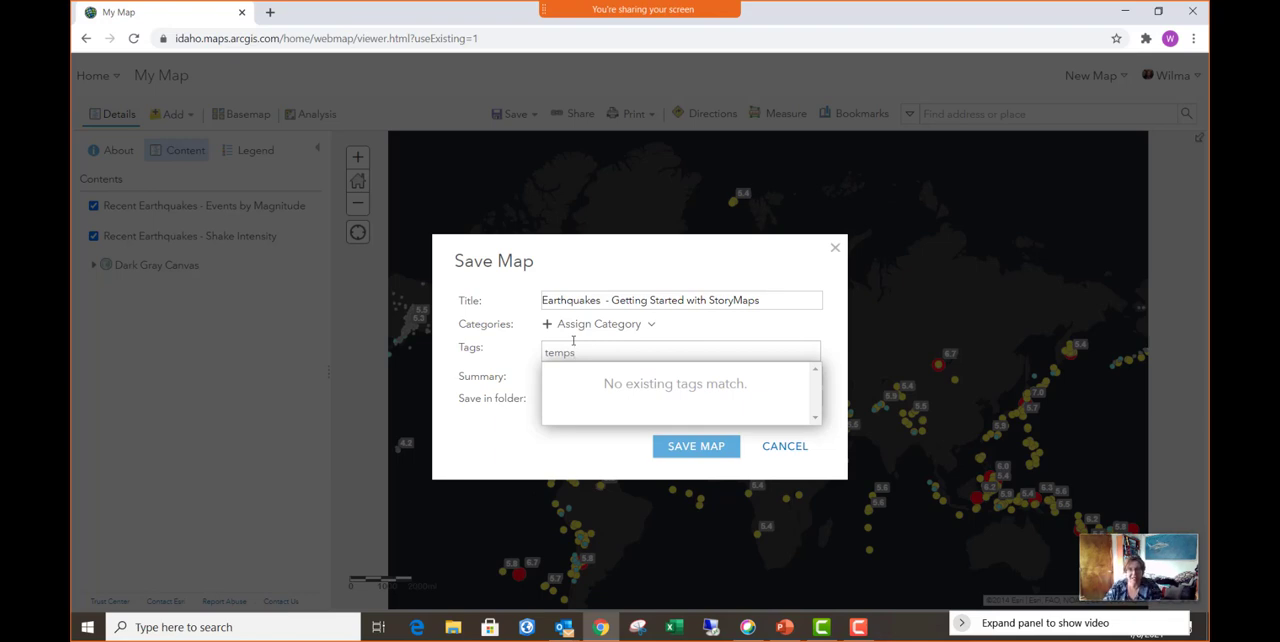
{"action": "key", "text": "BackSpace"}
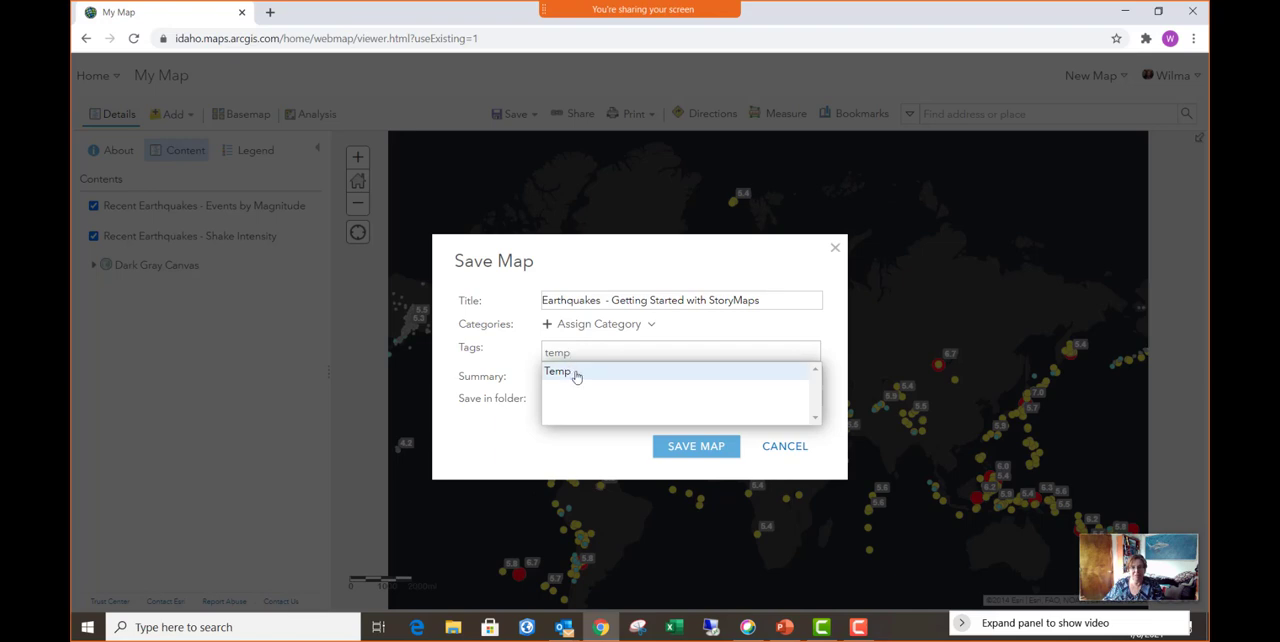
{"action": "left_click", "coordinate": [571, 372]}
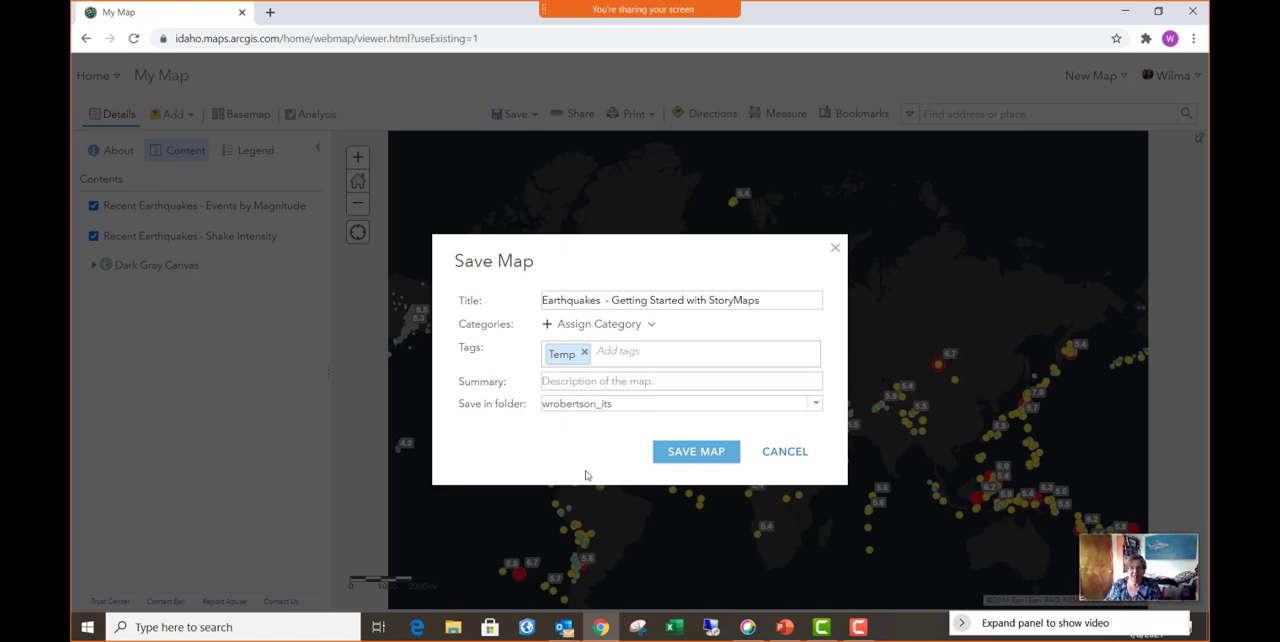
{"action": "left_click", "coordinate": [705, 452]}
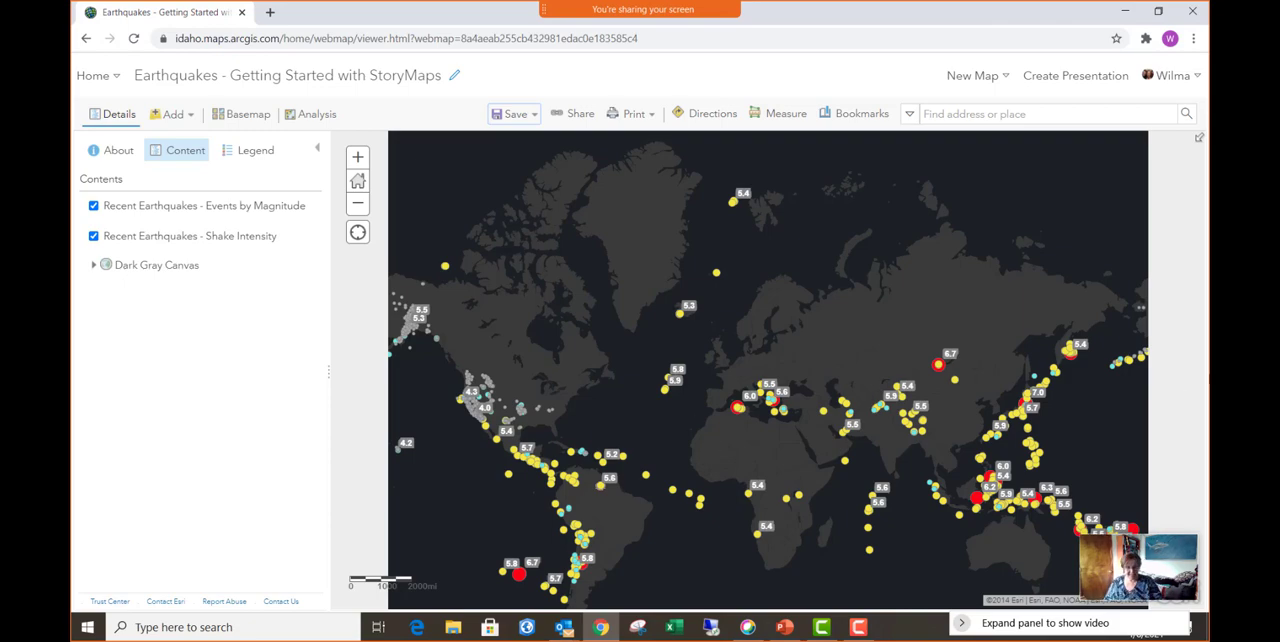
- Find Indonesia on the map by place search and dismiss the search result pop-up
{"action": "left_click", "coordinate": [1036, 116]}
{"action": "type", "text": "i"}
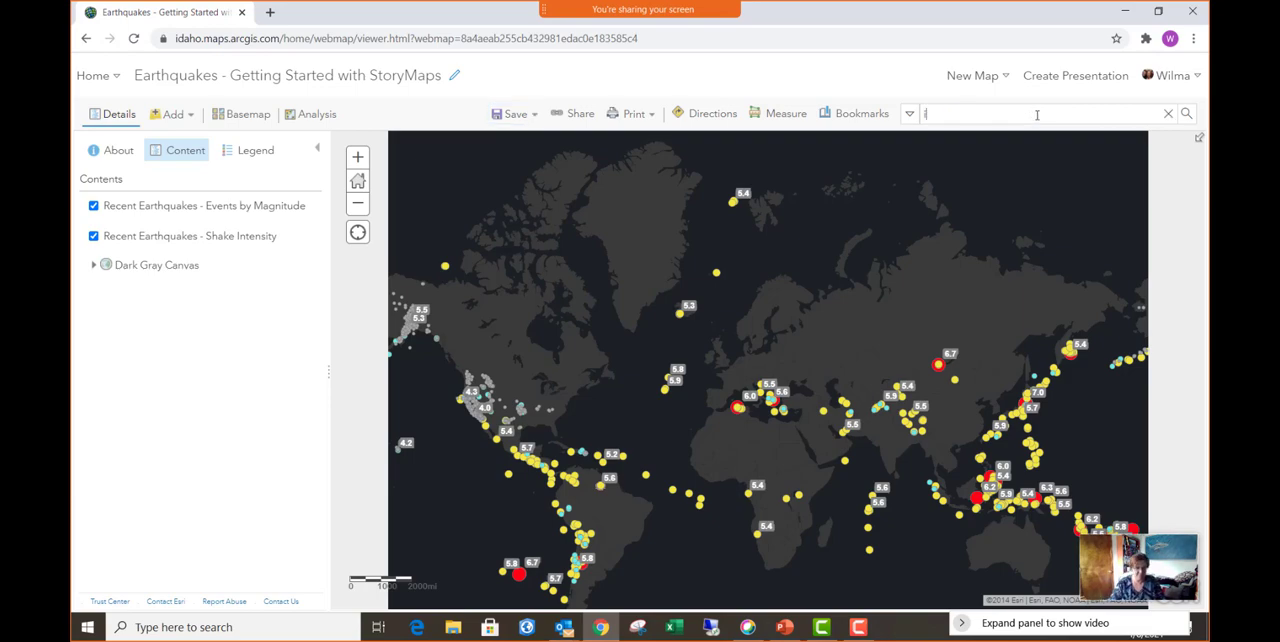
{"action": "type", "text": "ndonesia"}
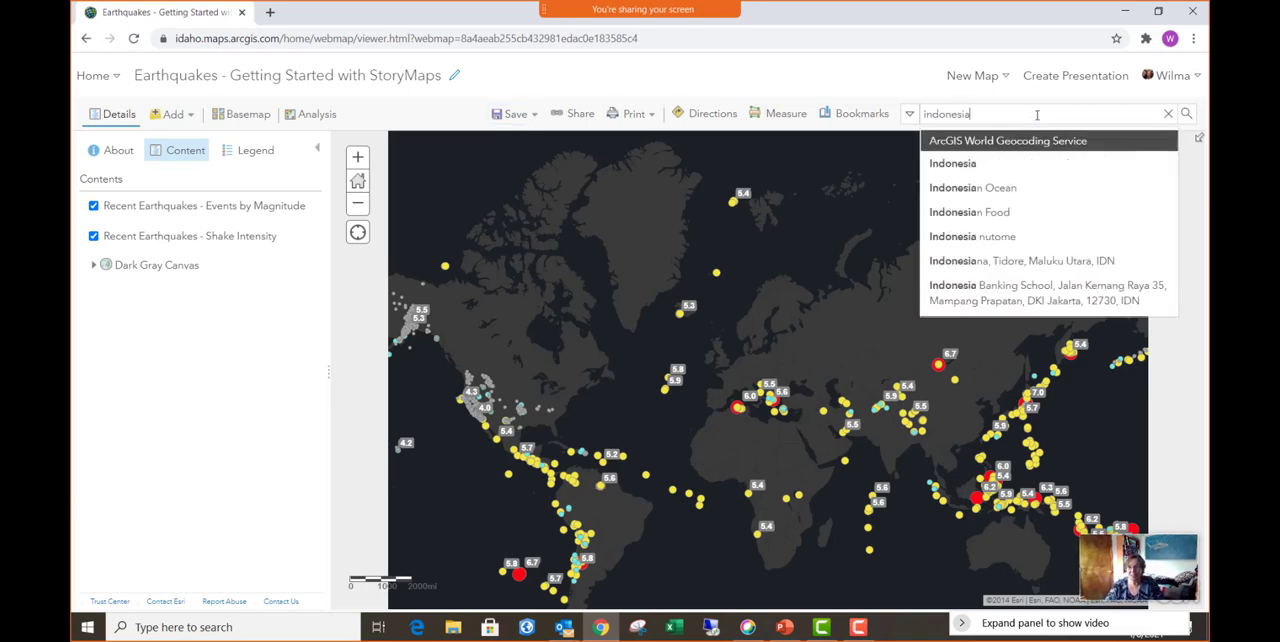
{"action": "key", "text": "Return"}
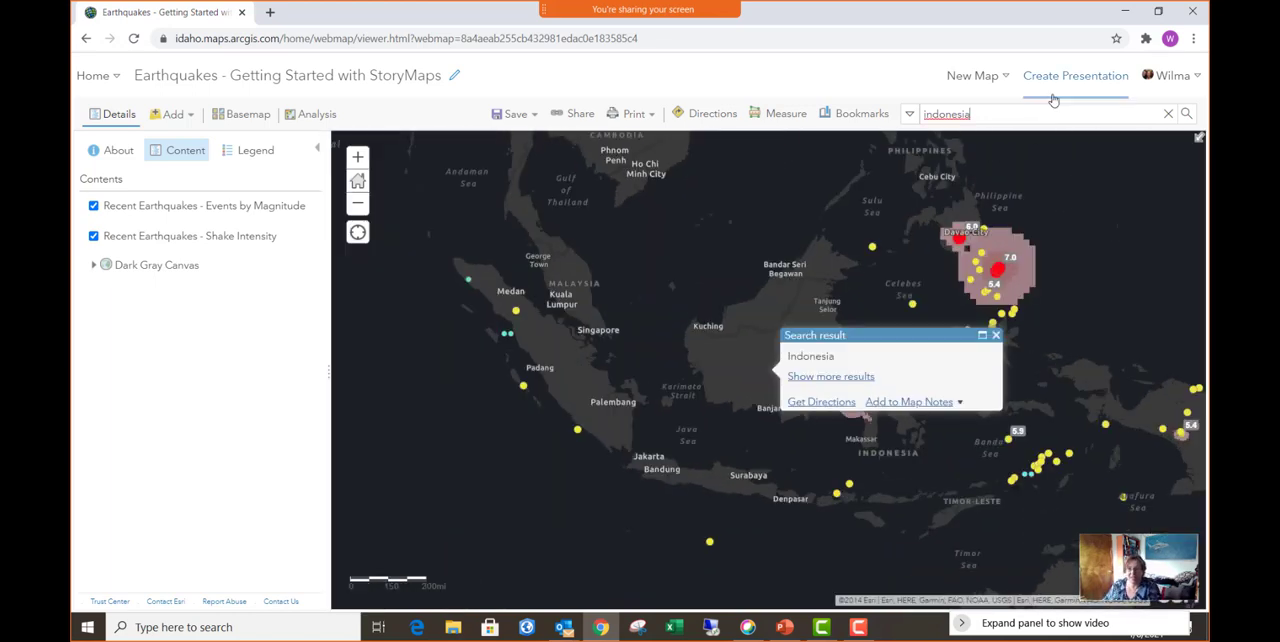
{"action": "left_click", "coordinate": [996, 336]}
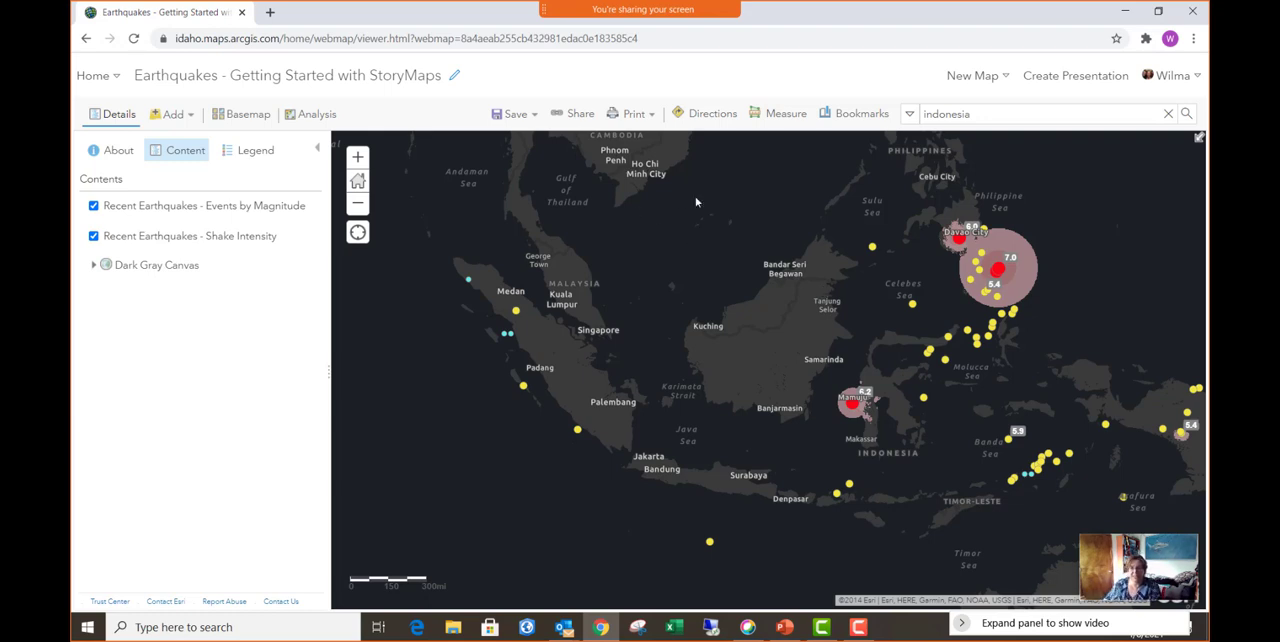
- Bookmark the current map view as "Indonesia" and close the bookmark list
{"action": "left_click", "coordinate": [864, 117]}
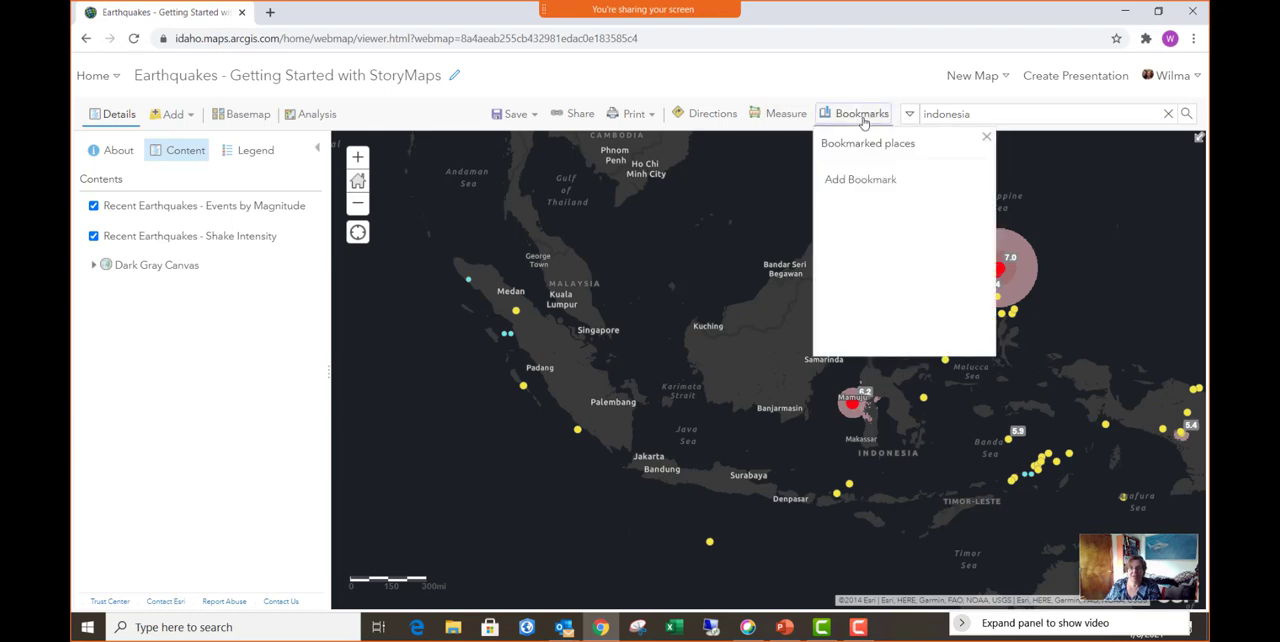
{"action": "left_click", "coordinate": [877, 181]}
{"action": "type", "text": "In"}
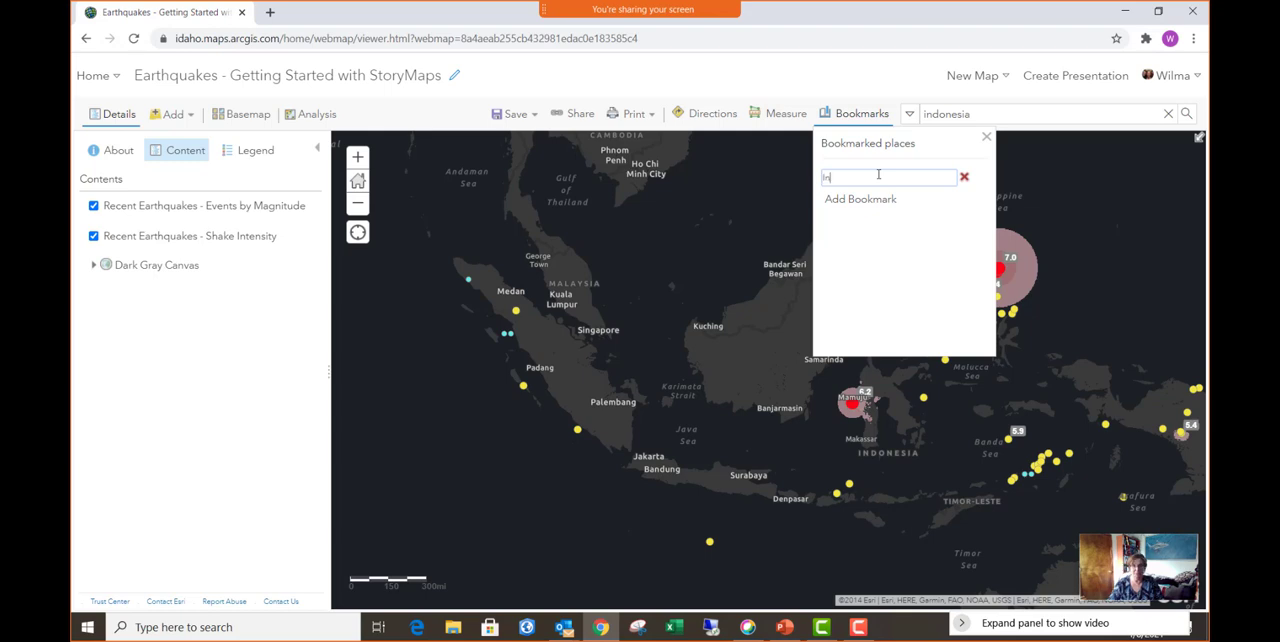
{"action": "type", "text": "donesia"}
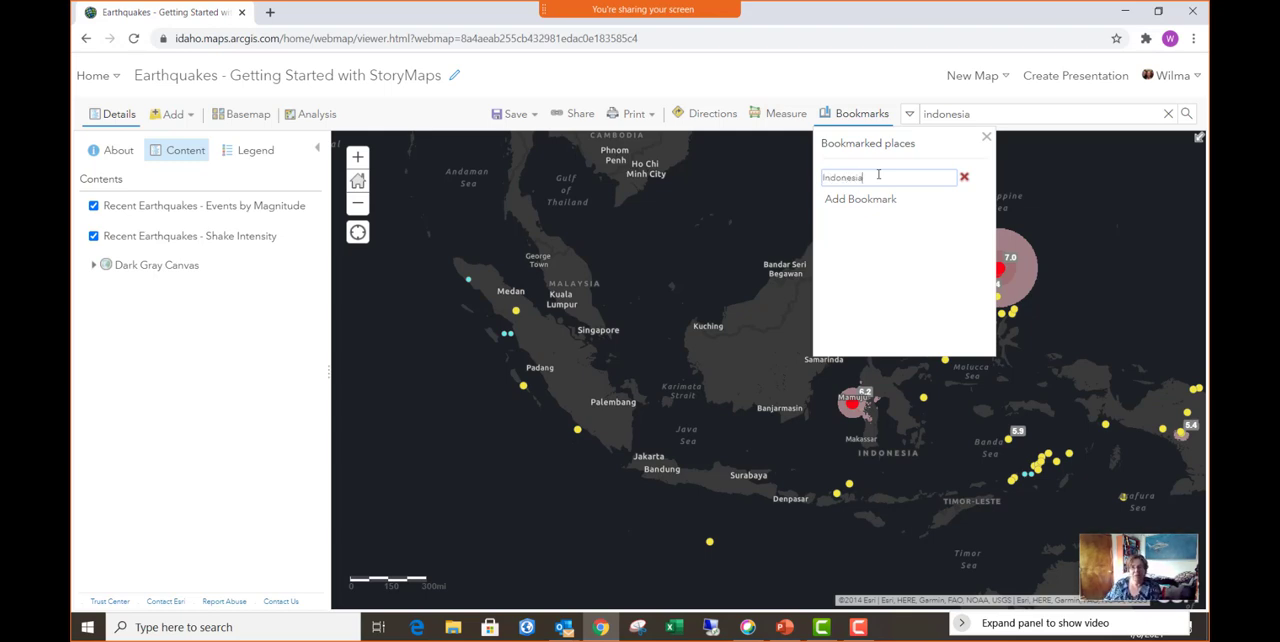
{"action": "key", "text": "Return"}
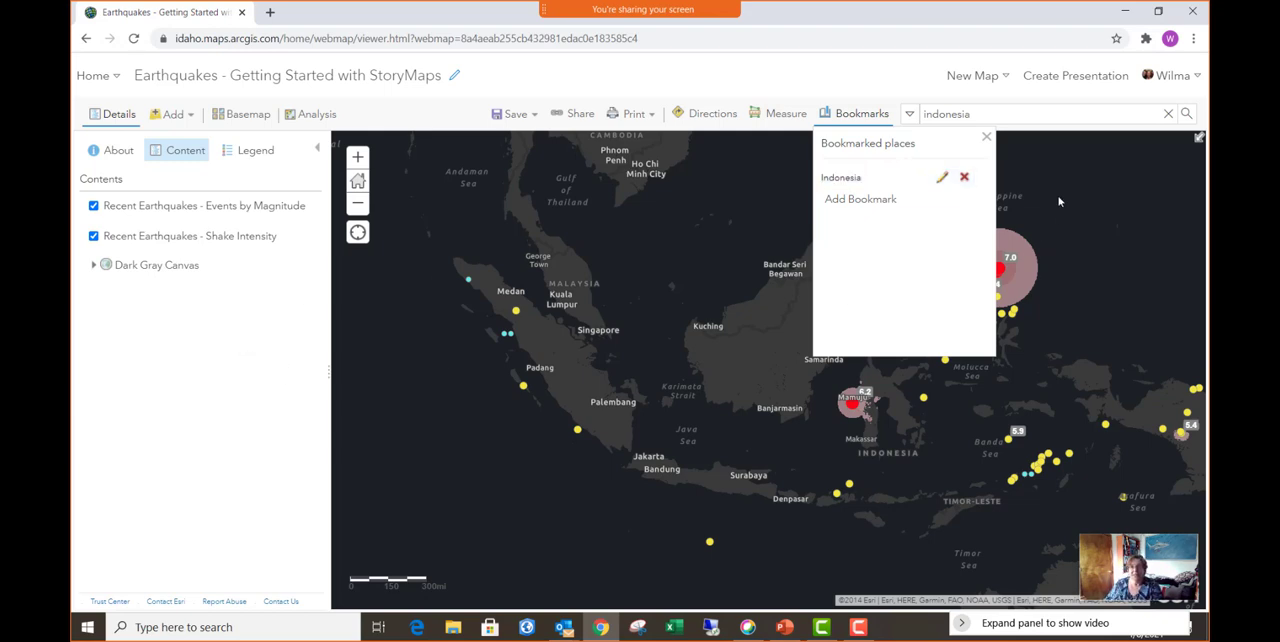
{"action": "left_click", "coordinate": [986, 137]}
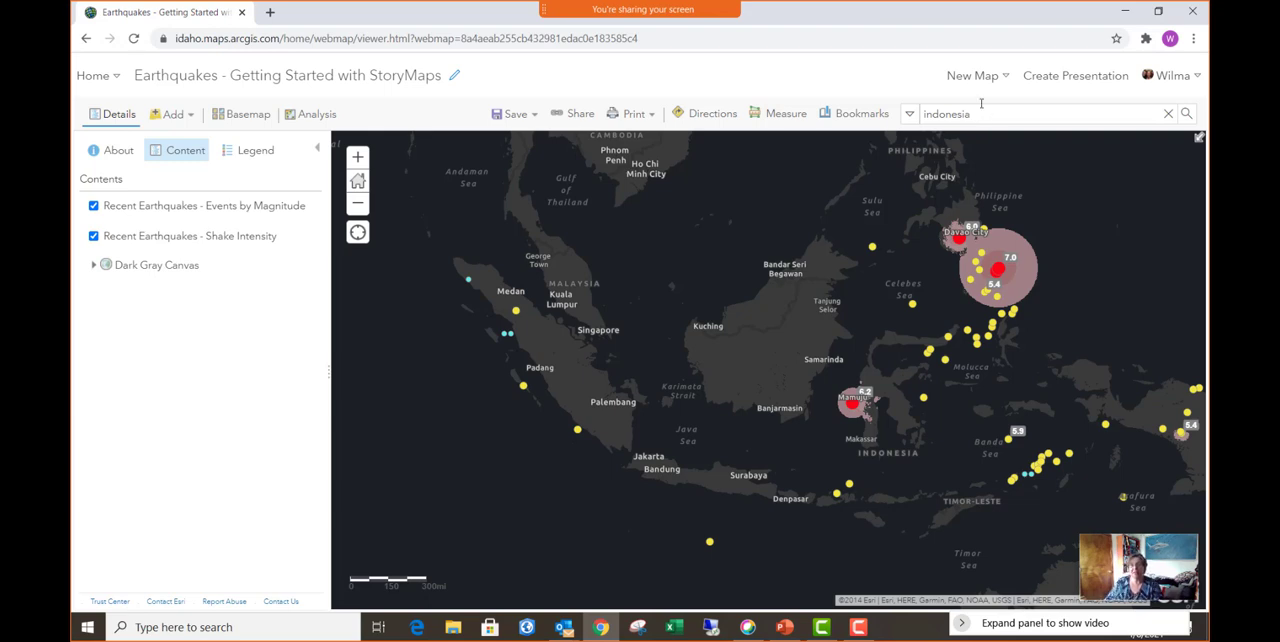
- Find Alaska by place search, dismiss the search result pop-up, and frame the map on the Alaskan earthquakes and Aleutian chain
{"action": "left_click", "coordinate": [982, 117]}
{"action": "double_click", "coordinate": [982, 117]}
{"action": "type", "text": "alaska"}
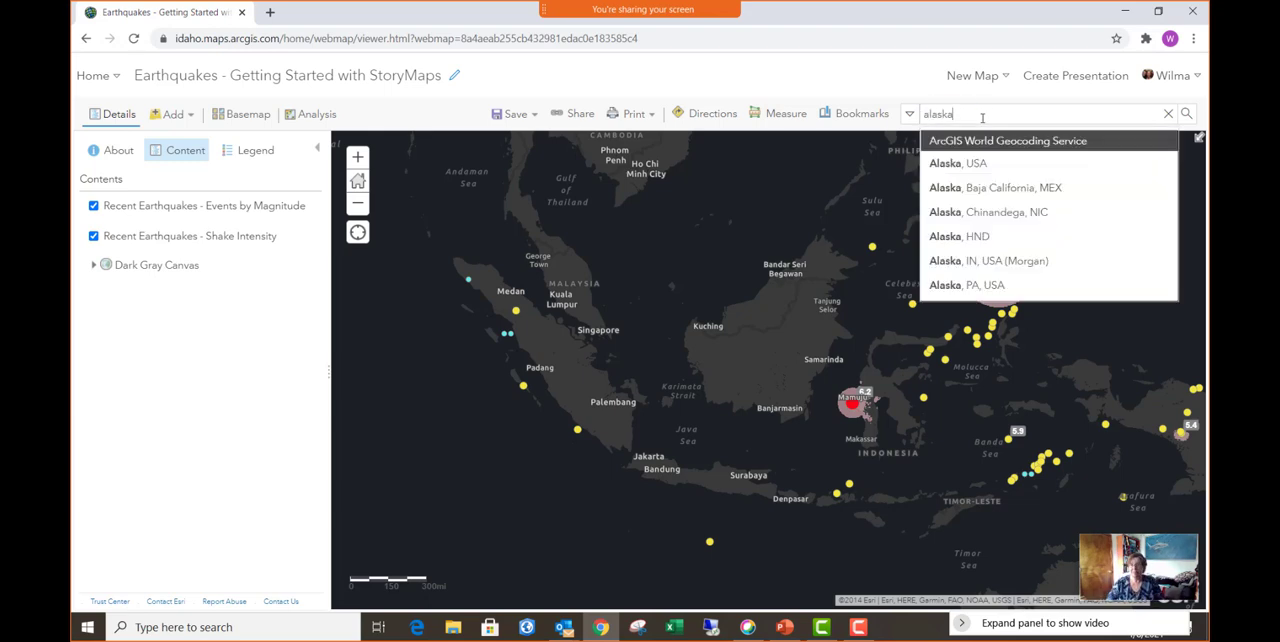
{"action": "key", "text": "Return"}
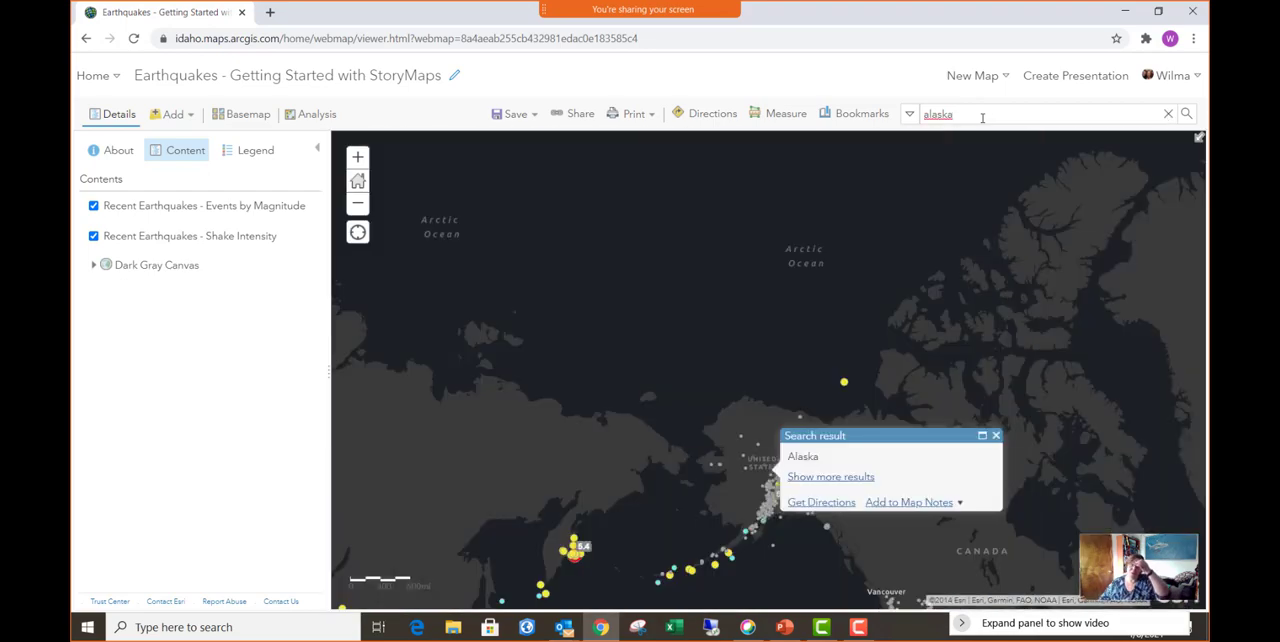
{"action": "left_click", "coordinate": [996, 436]}
{"action": "left_click_drag", "start_coordinate": [787, 479], "coordinate": [846, 351]}
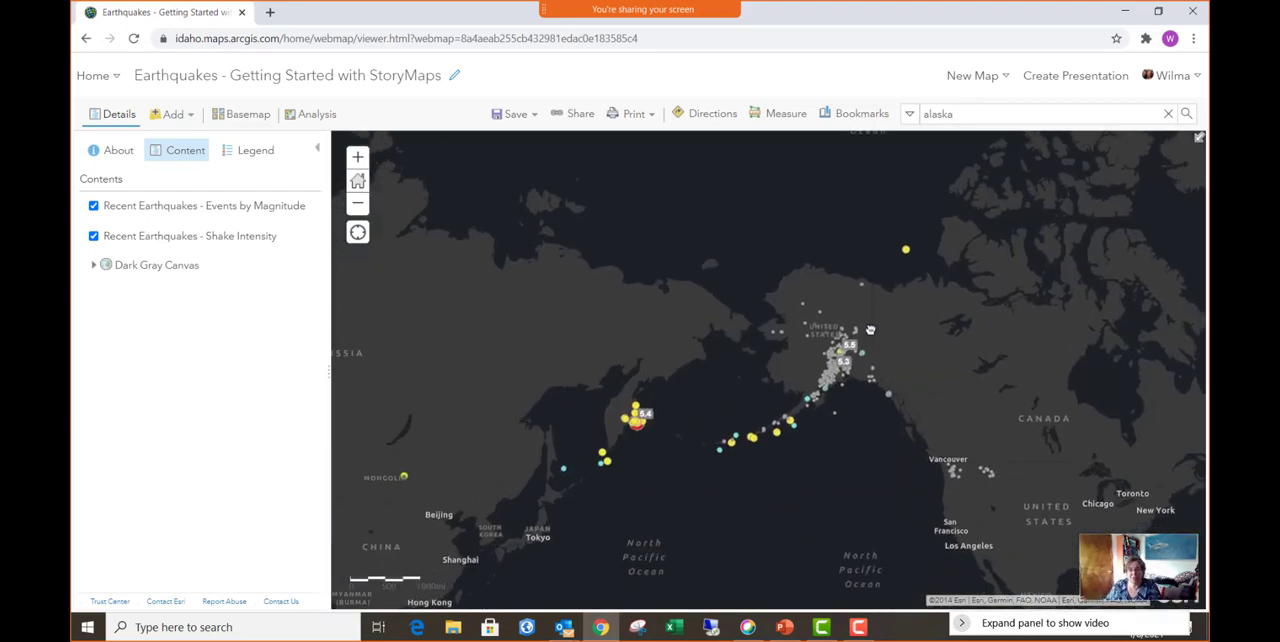
{"action": "scroll", "coordinate": [799, 369], "scroll_direction": "up", "scroll_amount": 1}
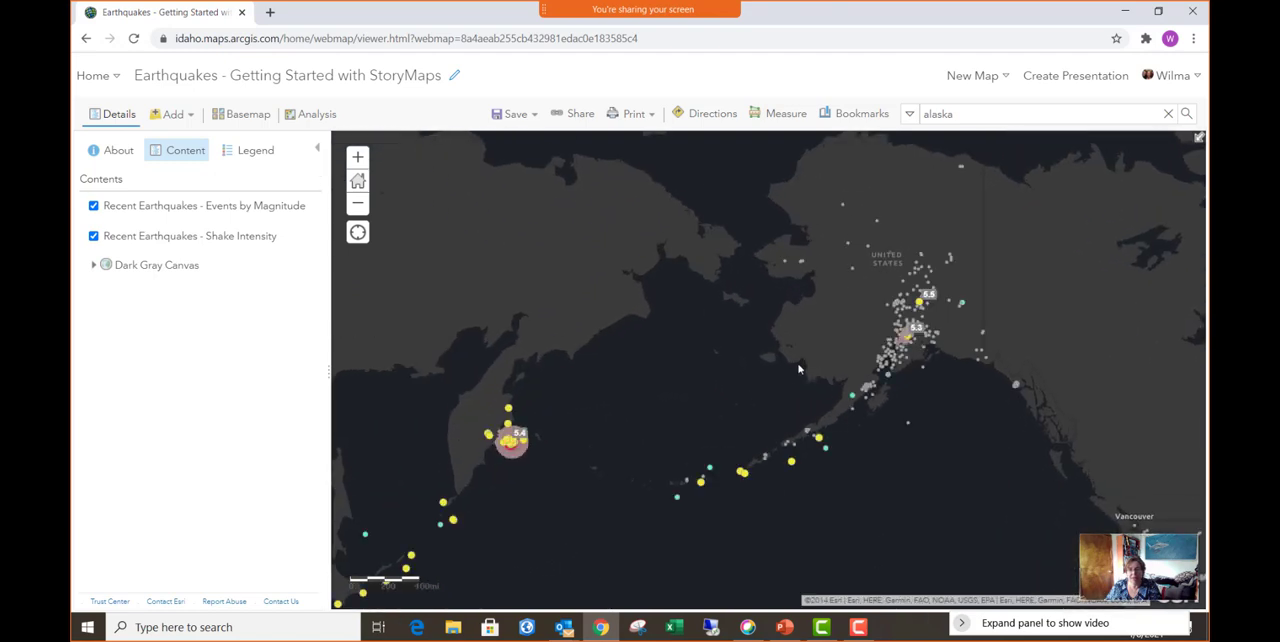
{"action": "scroll", "coordinate": [798, 369], "scroll_direction": "up", "scroll_amount": 1}
{"action": "left_click_drag", "start_coordinate": [826, 345], "coordinate": [705, 304]}
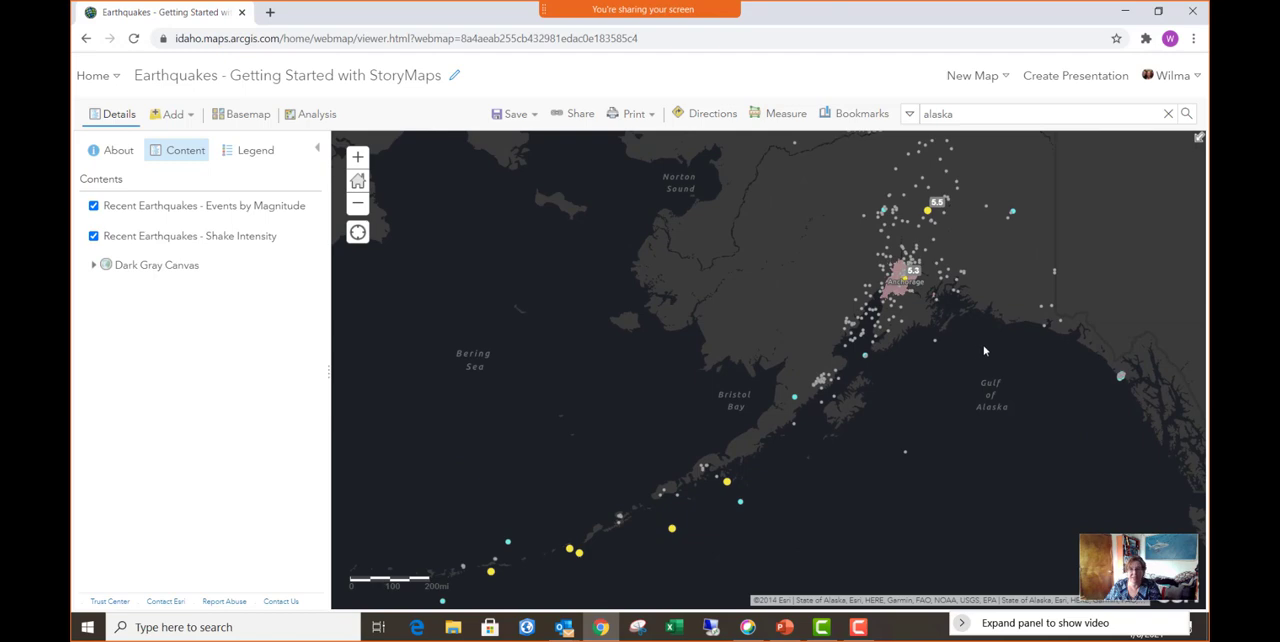
- Bookmark the current map view as "Alaska"
{"action": "left_click", "coordinate": [869, 116]}
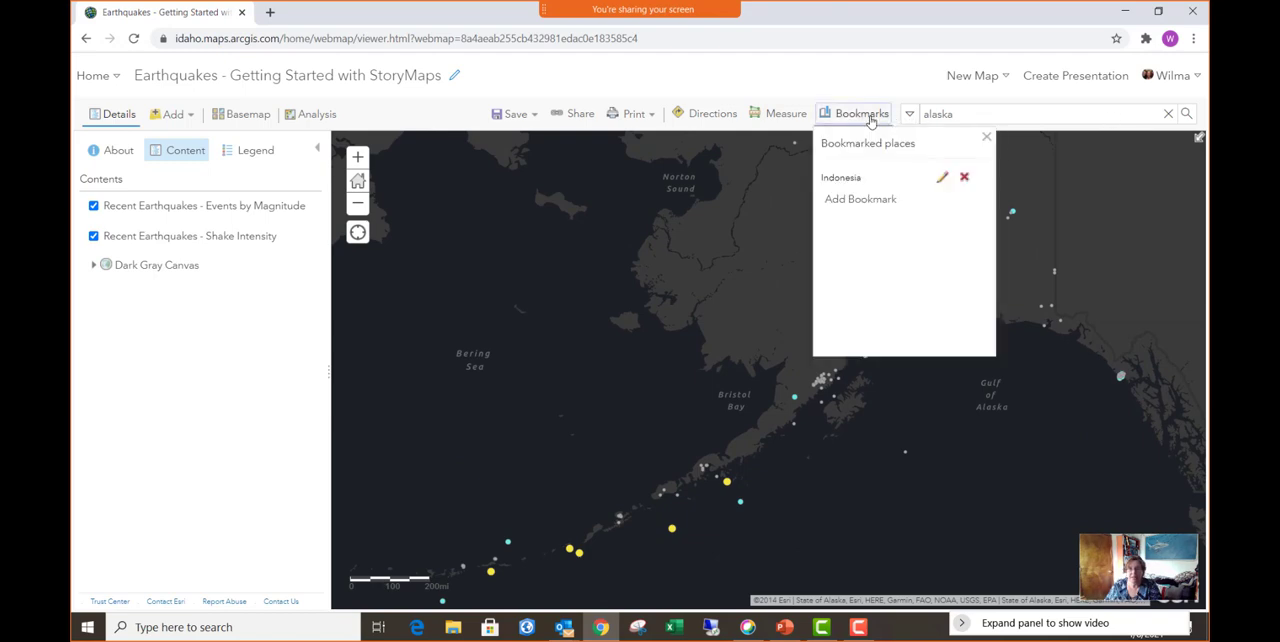
{"action": "left_click", "coordinate": [873, 200]}
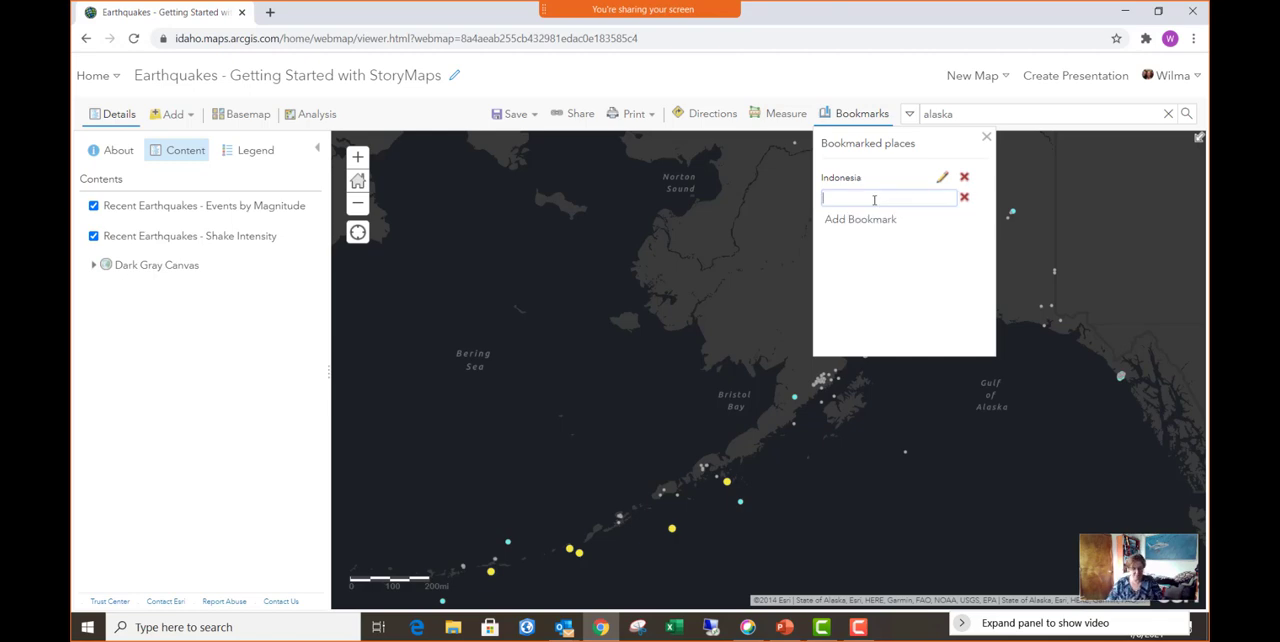
{"action": "type", "text": "Alaska"}
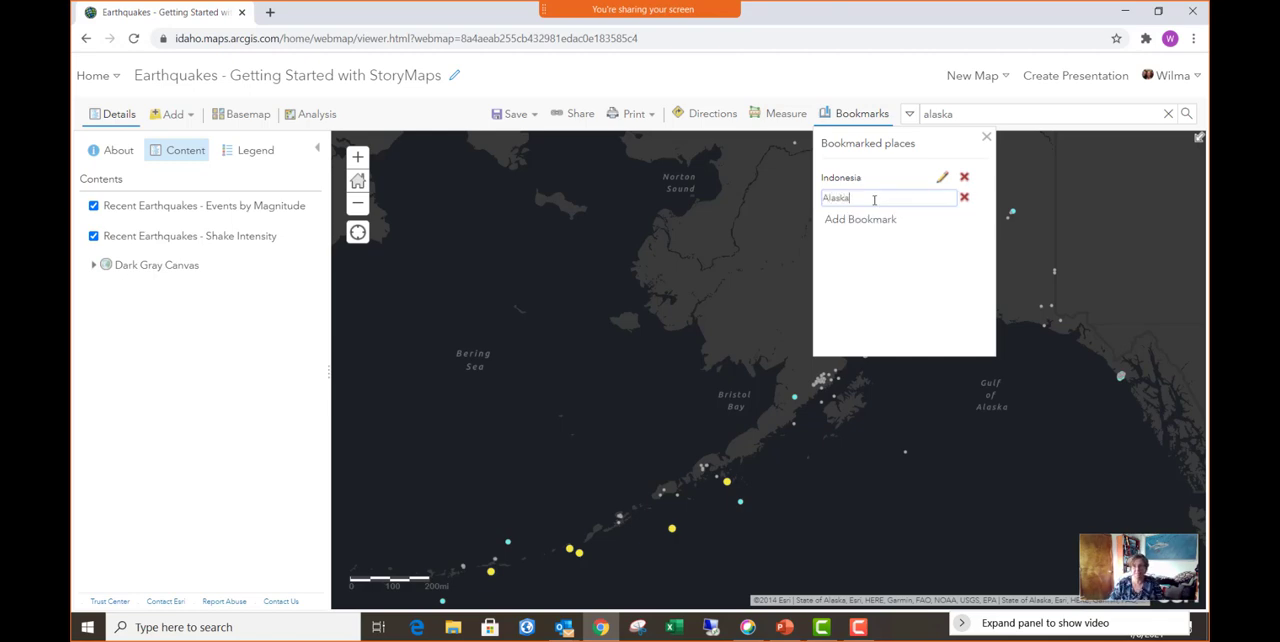
{"action": "key", "text": "Return"}
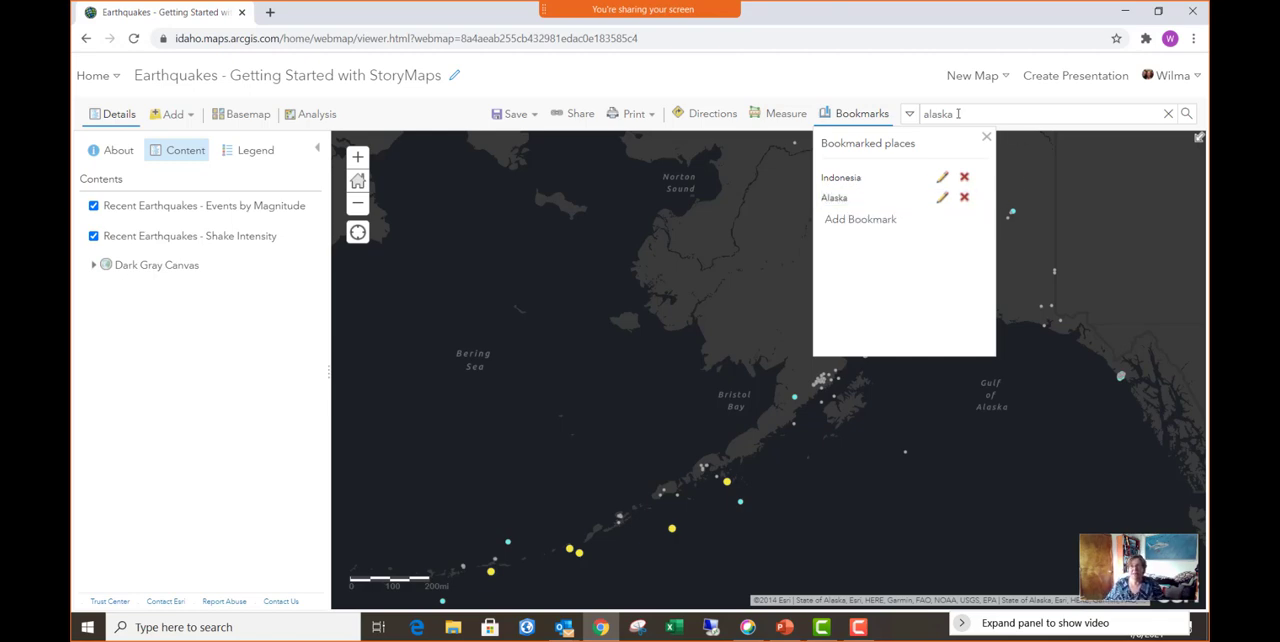
- Find Idaho by place search, frame the map closely on the central Idaho earthquake cluster, and dismiss the search result pop-up
{"action": "left_click", "coordinate": [981, 118]}
{"action": "left_click_drag", "start_coordinate": [952, 114], "coordinate": [928, 114]}
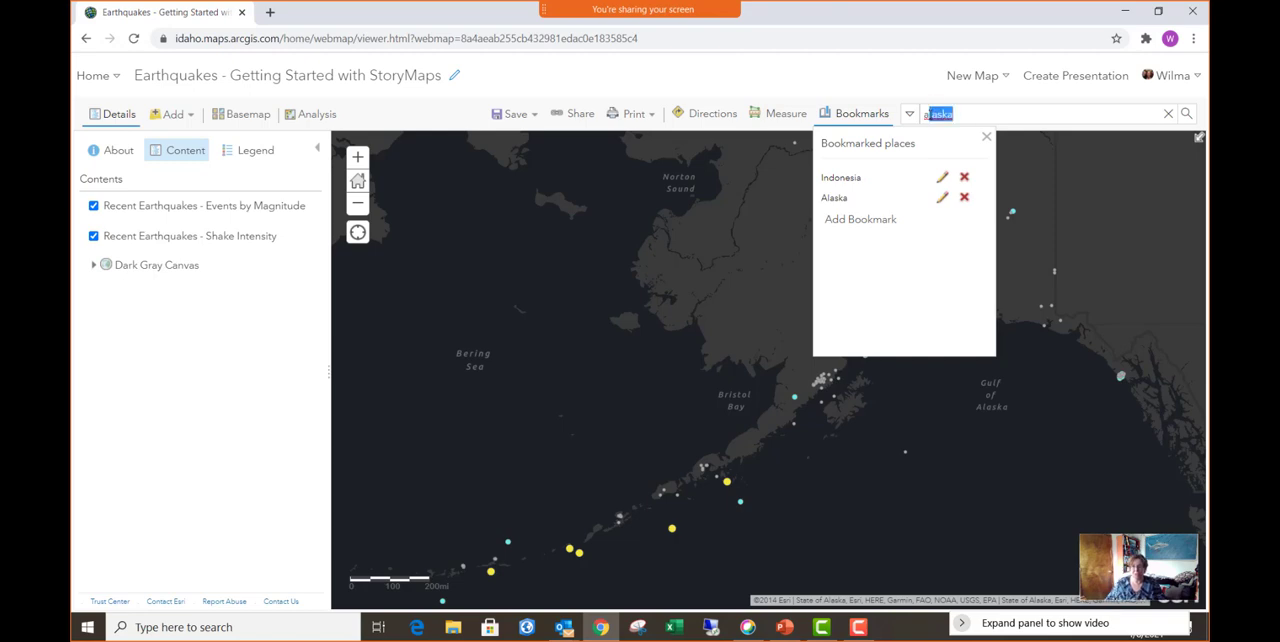
{"action": "key", "text": "BackSpace"}
{"action": "key", "text": "BackSpace"}
{"action": "type", "text": "Idaho"}
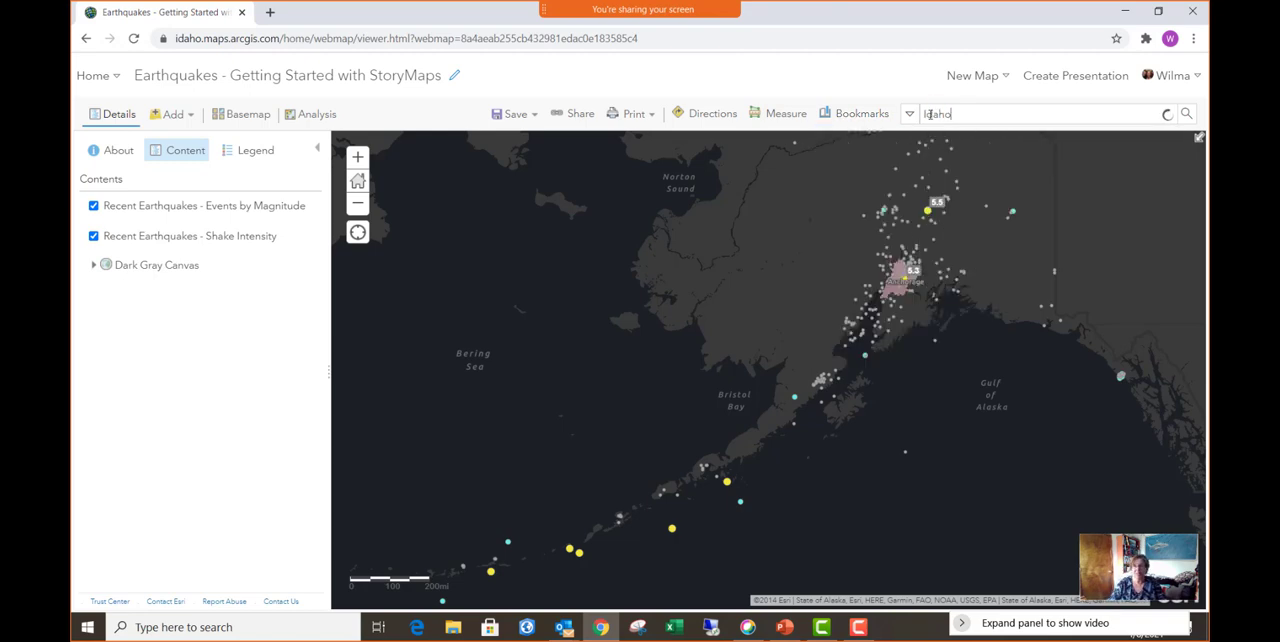
{"action": "key", "text": "Return"}
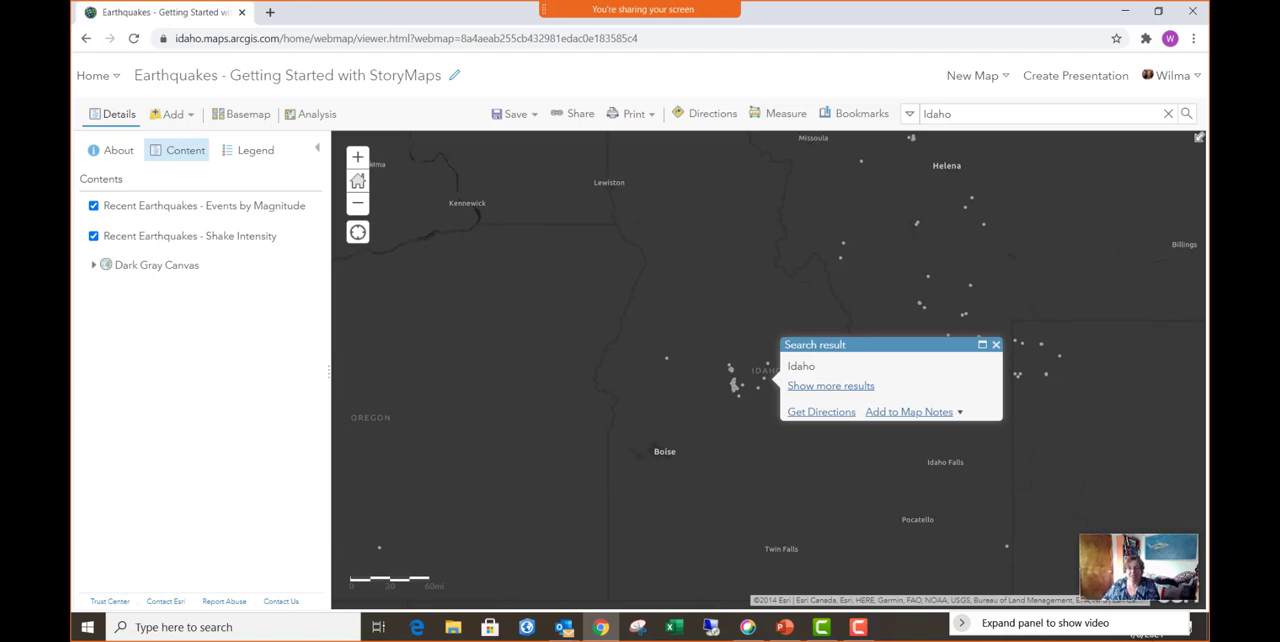
{"action": "double_click", "coordinate": [762, 415]}
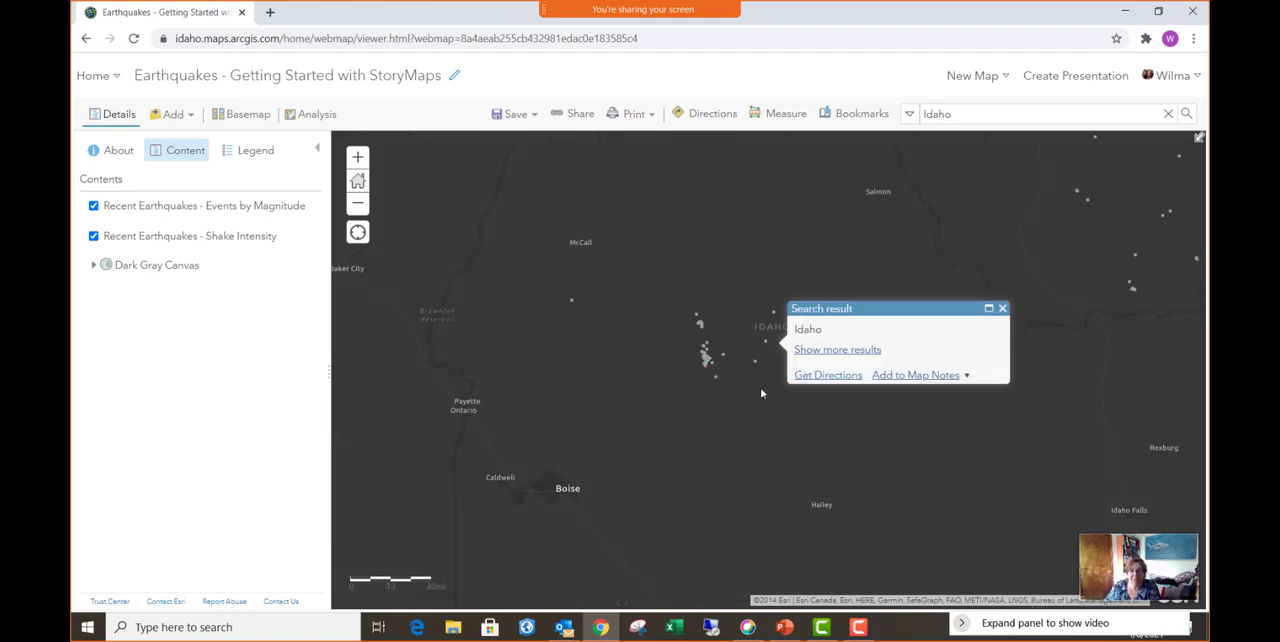
{"action": "left_click_drag", "start_coordinate": [751, 380], "coordinate": [755, 408]}
{"action": "scroll", "coordinate": [756, 414], "scroll_direction": "up", "scroll_amount": 1}
{"action": "scroll", "coordinate": [784, 423], "scroll_direction": "up", "scroll_amount": 1}
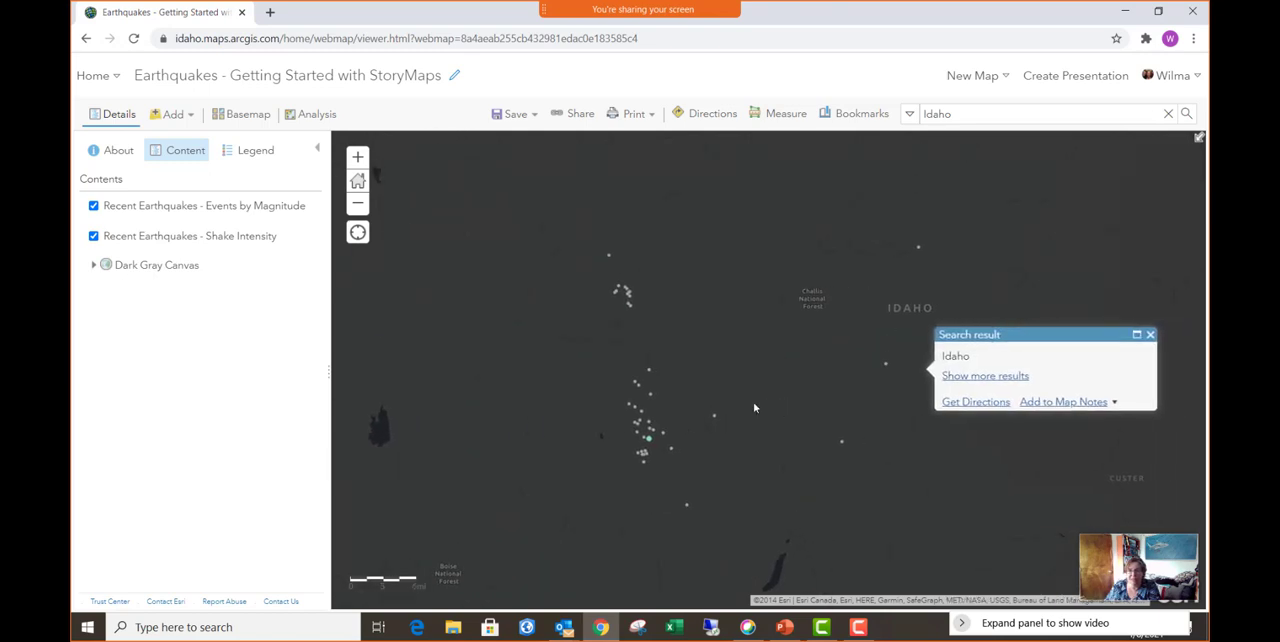
{"action": "left_click", "coordinate": [1150, 334]}
- Bookmark the current map view as "Stanley, Idaho" and save the web map
{"action": "left_click", "coordinate": [866, 116]}
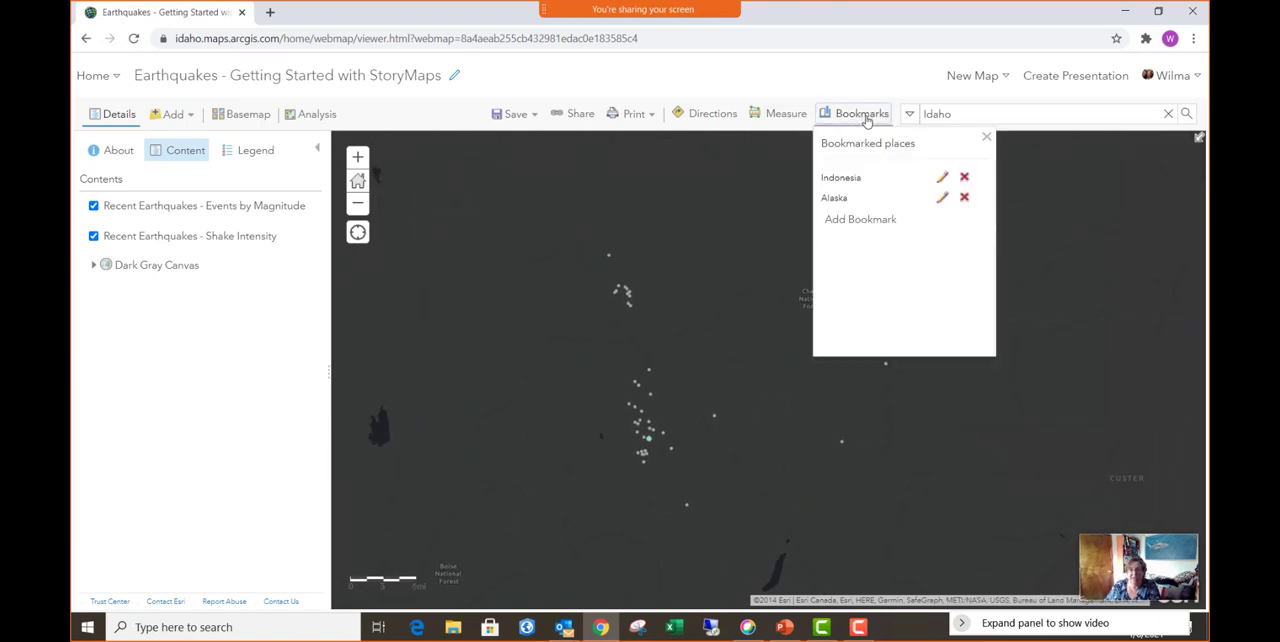
{"action": "left_click", "coordinate": [864, 219]}
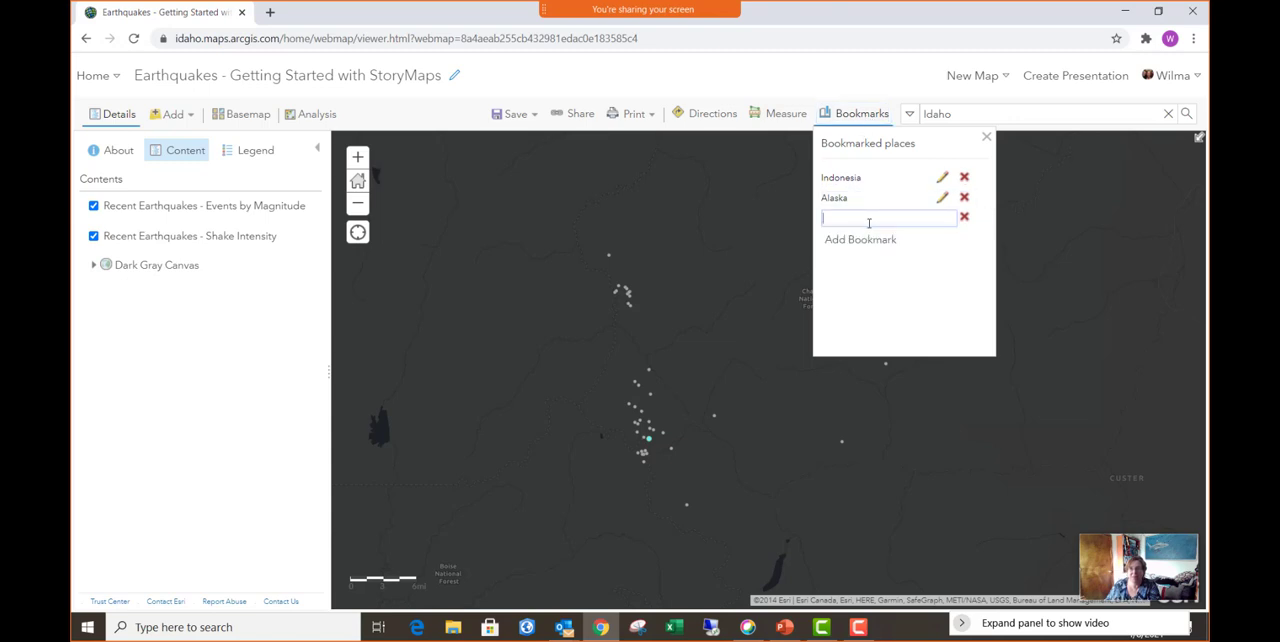
{"action": "type", "text": "Sta"}
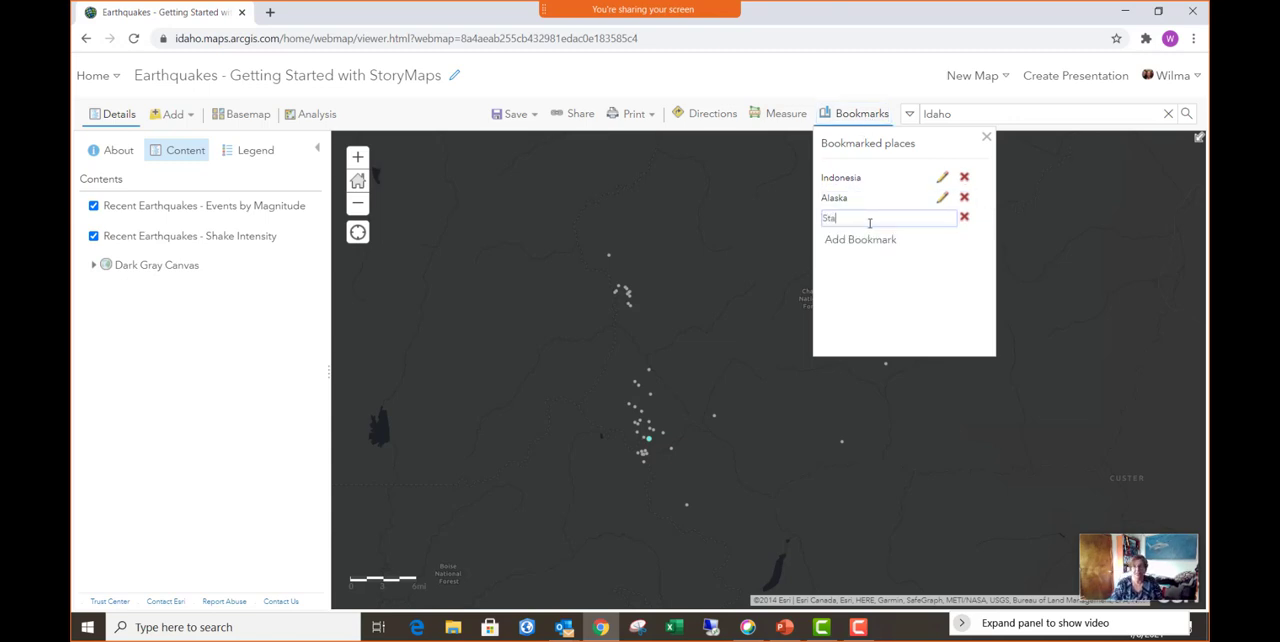
{"action": "type", "text": "nley, Id"}
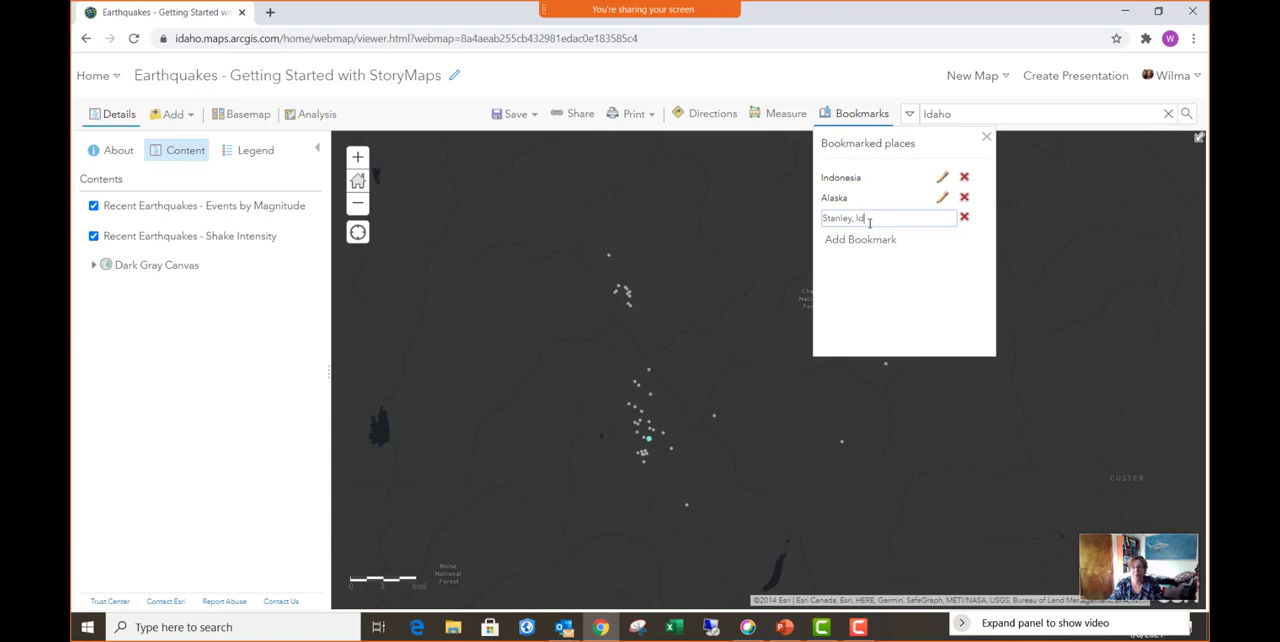
{"action": "type", "text": "aho"}
{"action": "key", "text": "Return"}
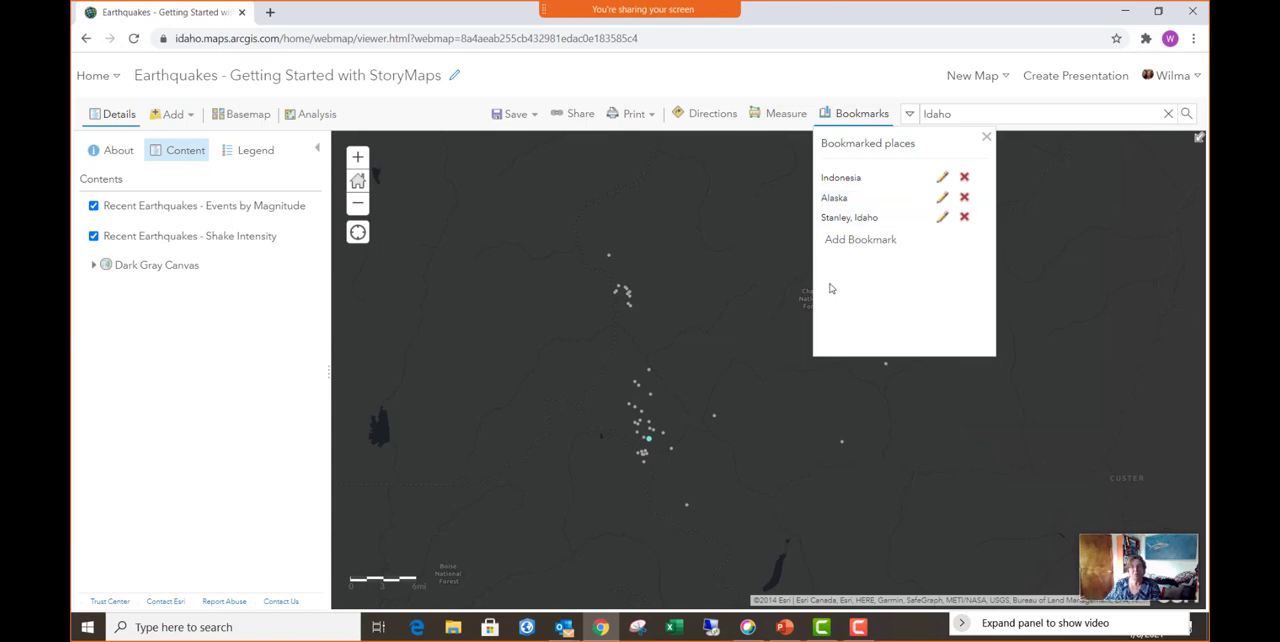
{"action": "left_click", "coordinate": [986, 137]}
{"action": "mouse_move", "coordinate": [509, 122]}
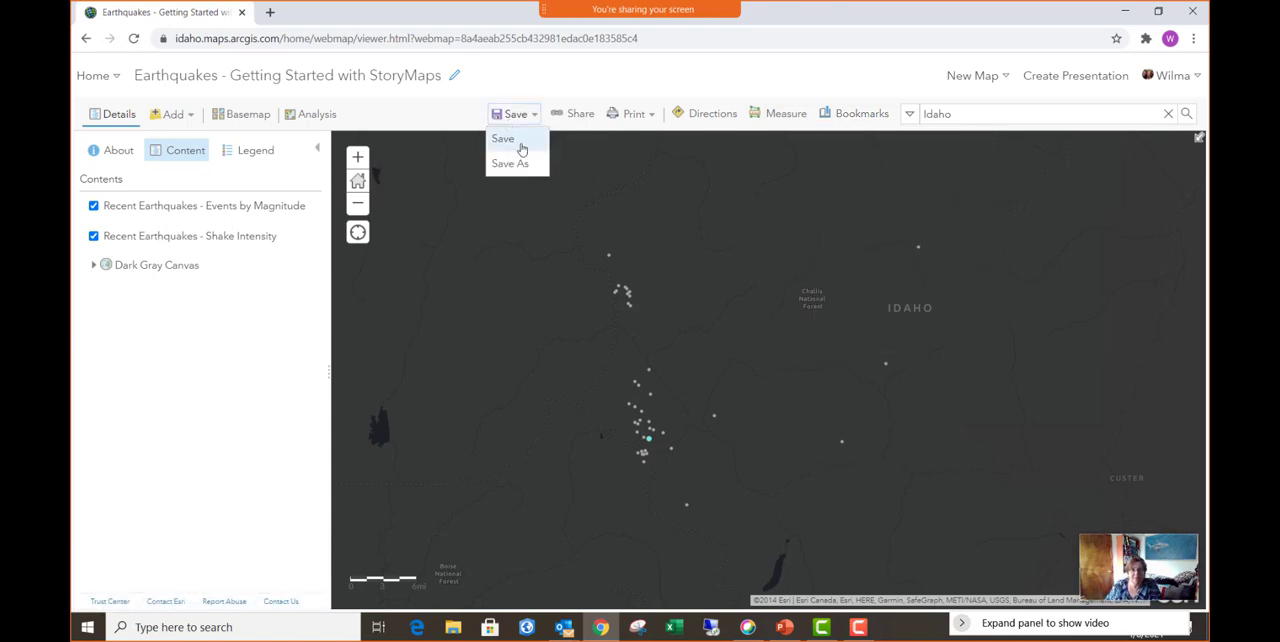
{"action": "left_click", "coordinate": [521, 145]}
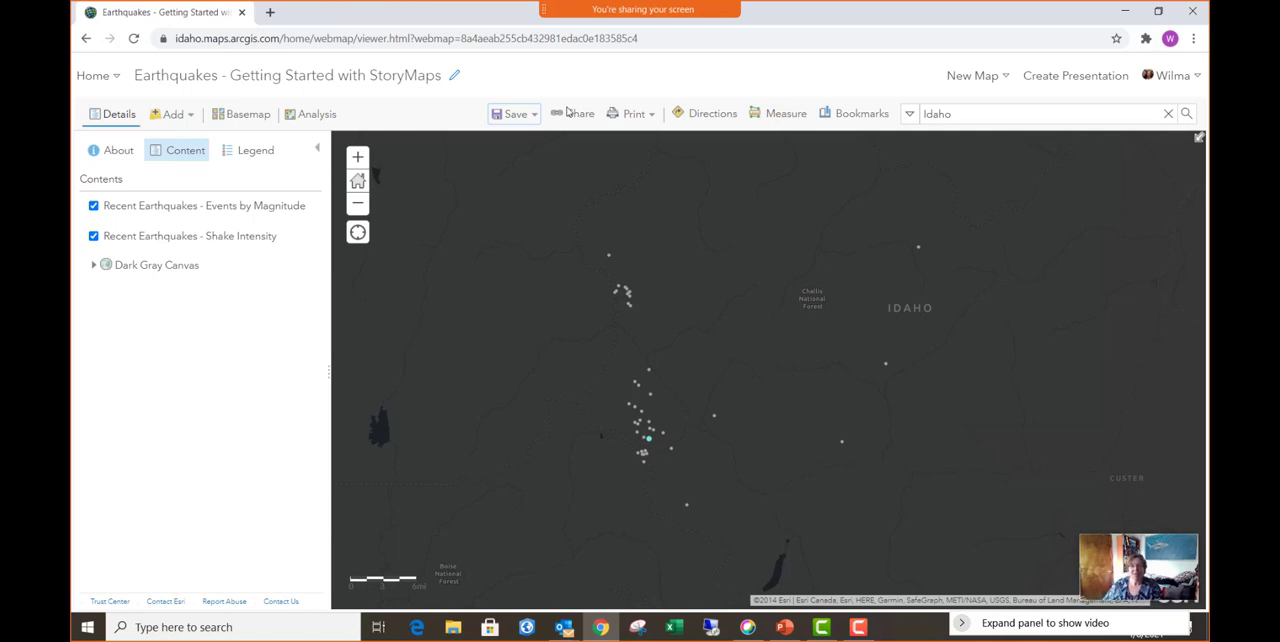
- Create a new StoryMap from the Content page and open the dialog for adding its cover image or video
{"action": "left_click", "coordinate": [103, 86]}
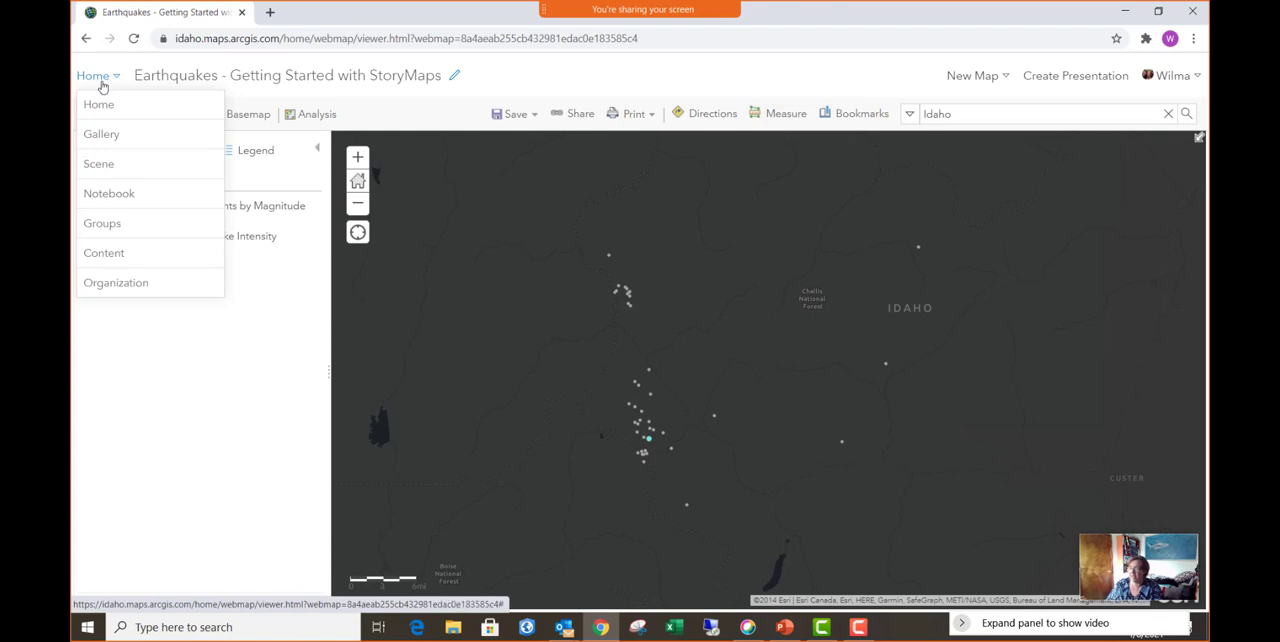
{"action": "left_click", "coordinate": [118, 256]}
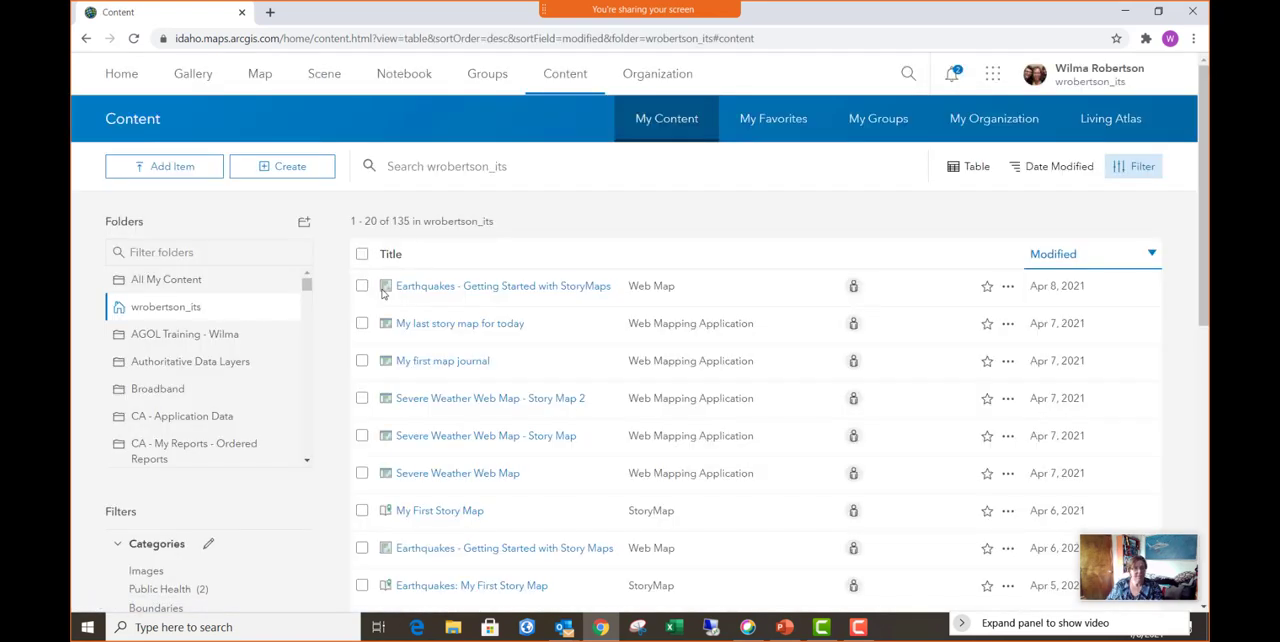
{"action": "left_click", "coordinate": [297, 171]}
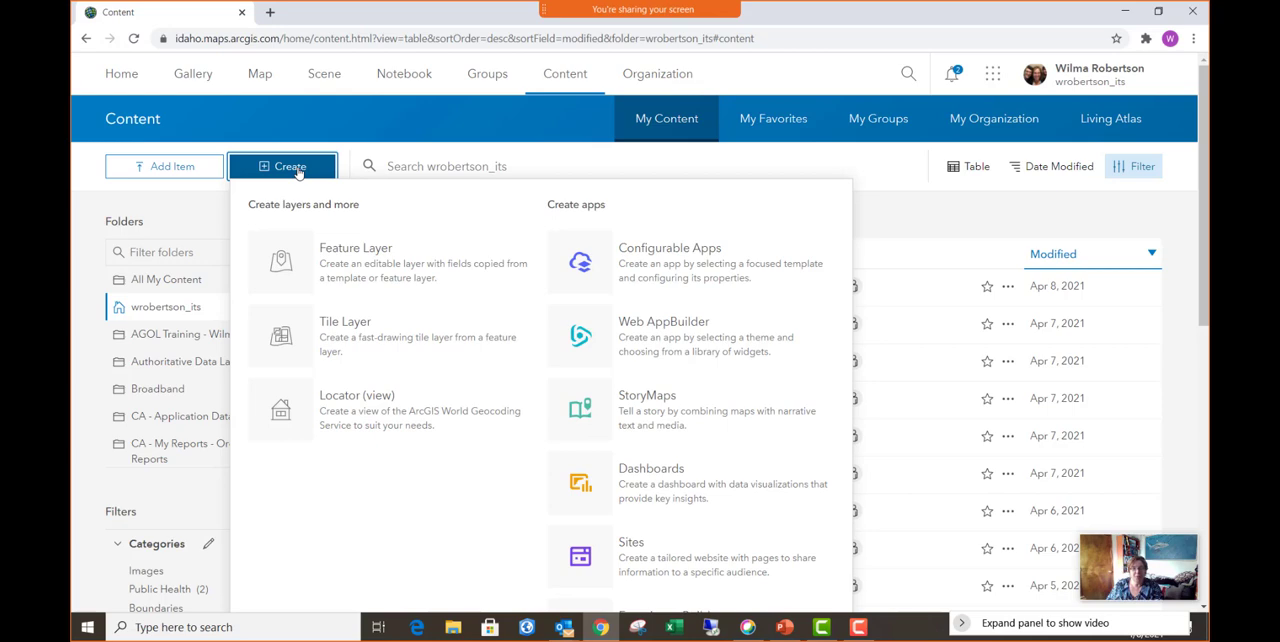
{"action": "left_click", "coordinate": [651, 414]}
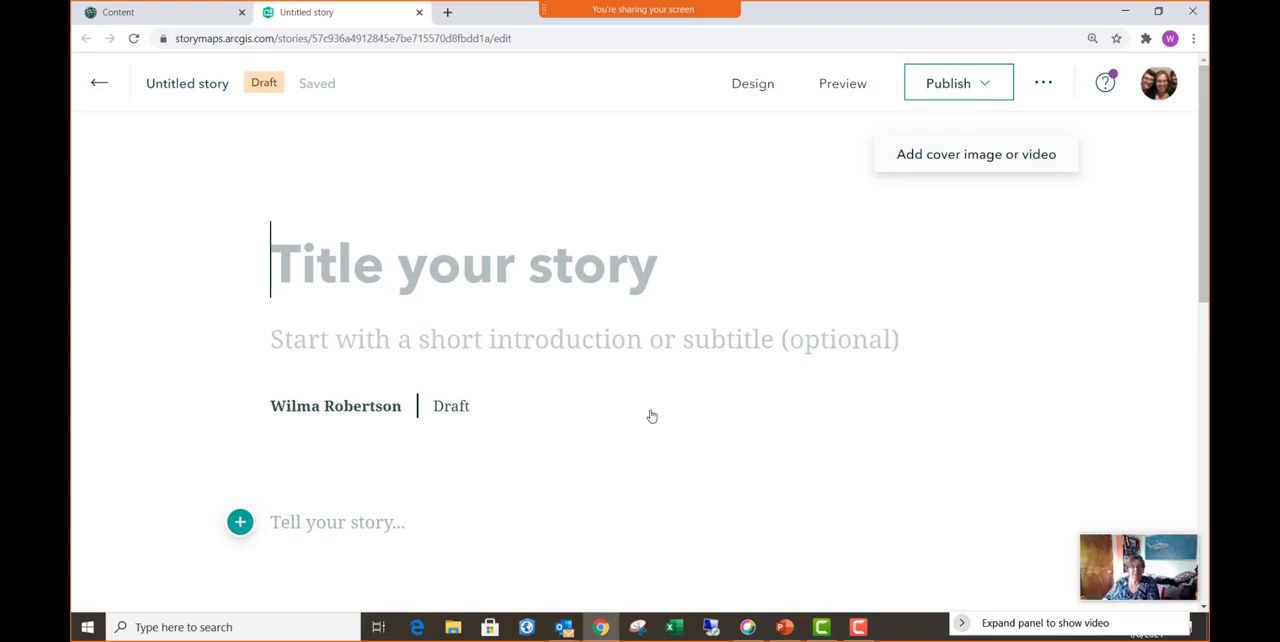
{"action": "left_click", "coordinate": [985, 164]}
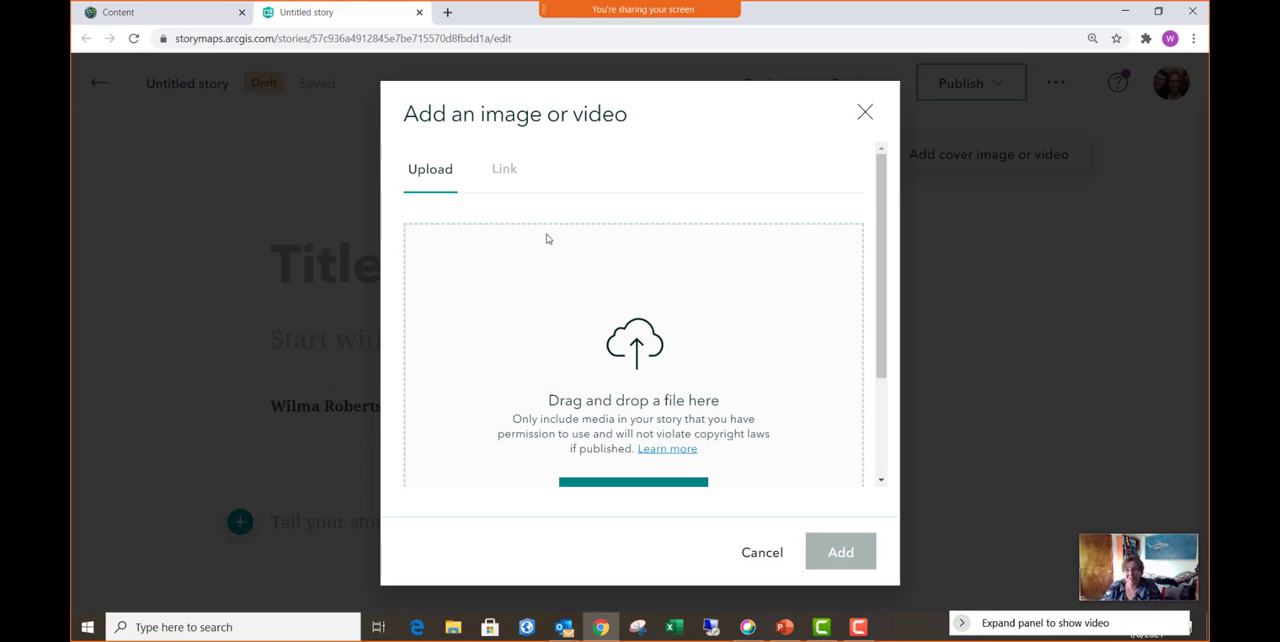
- Open the free image site pixy.org in a new browser tab and search it for "volcano"
{"action": "left_click", "coordinate": [446, 13]}
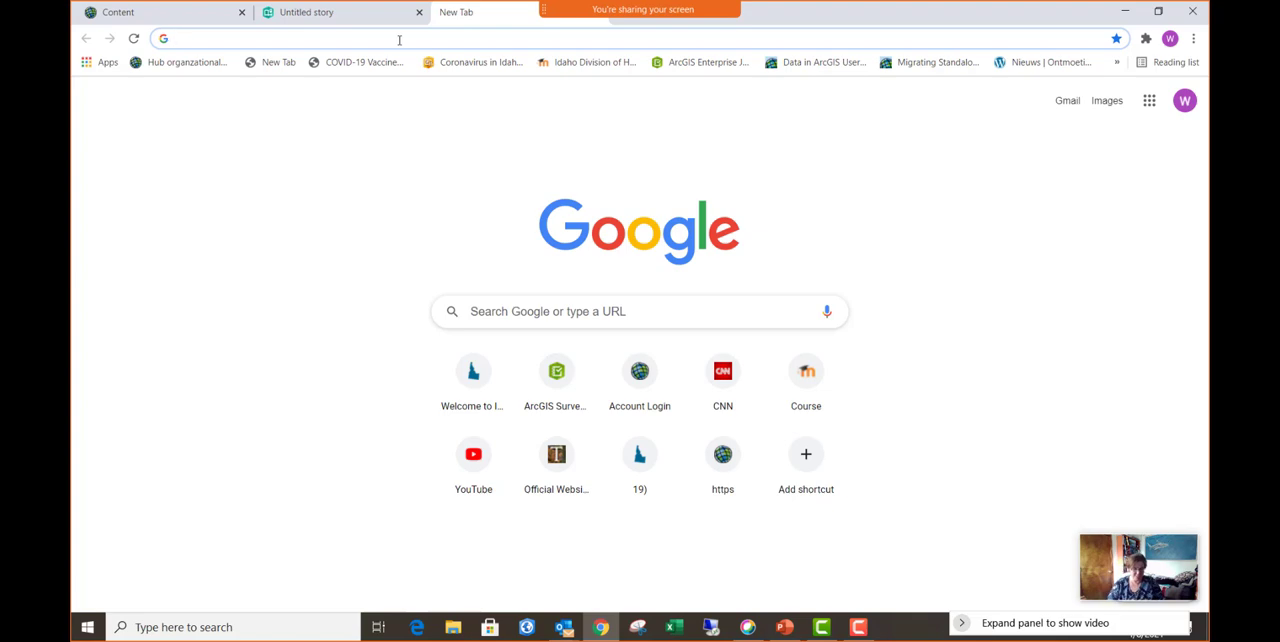
{"action": "type", "text": "pixy.org"}
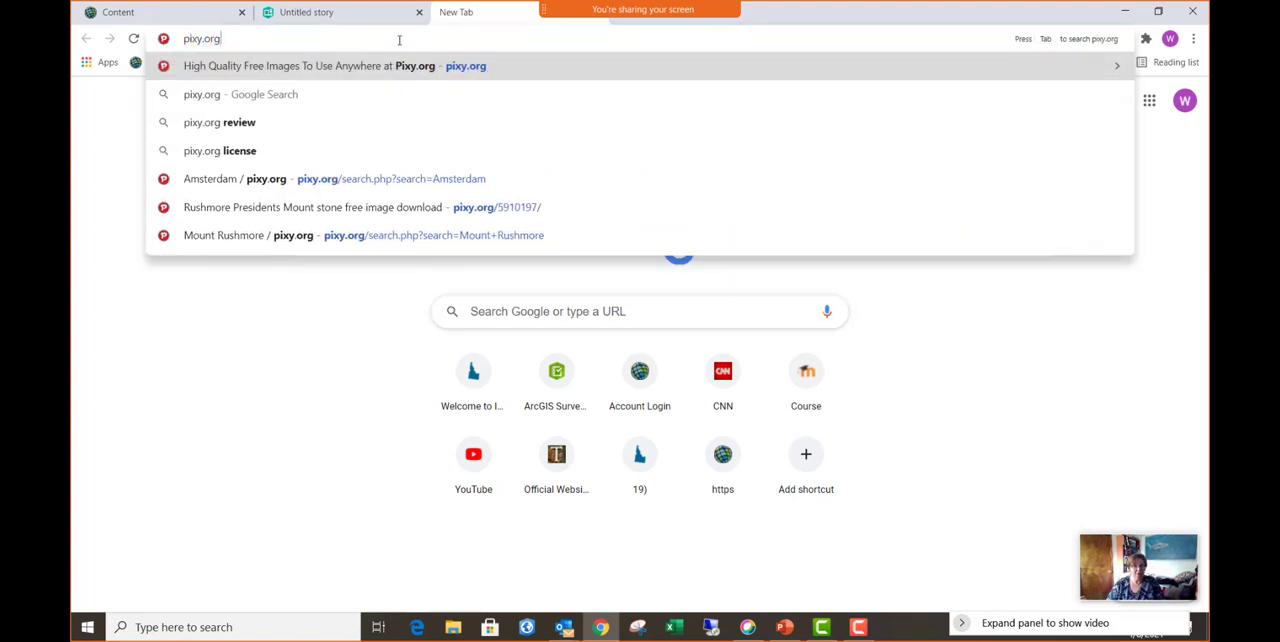
{"action": "key", "text": "Return"}
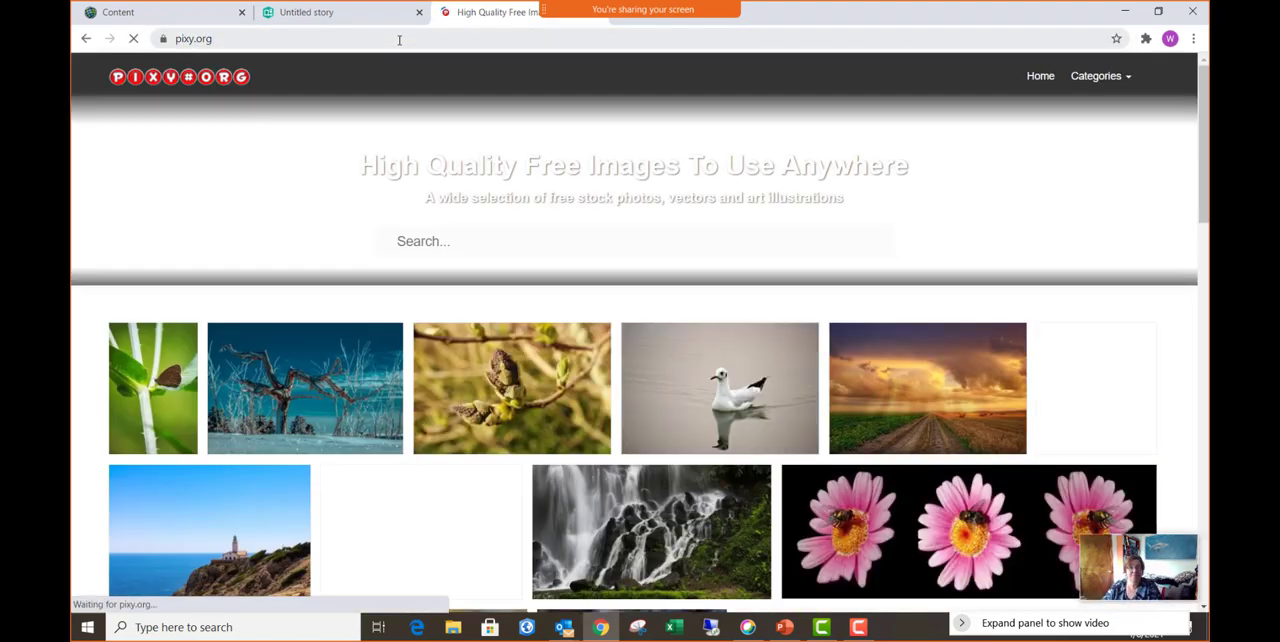
{"action": "left_click", "coordinate": [454, 243]}
{"action": "type", "text": "vol"}
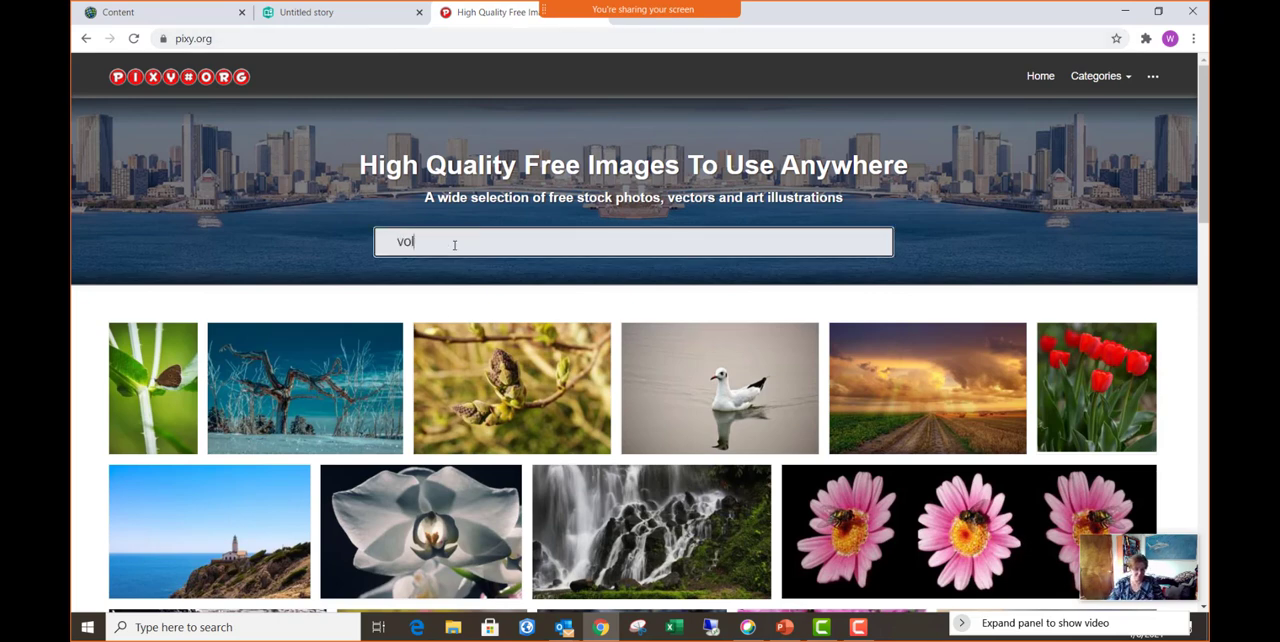
{"action": "type", "text": "cano"}
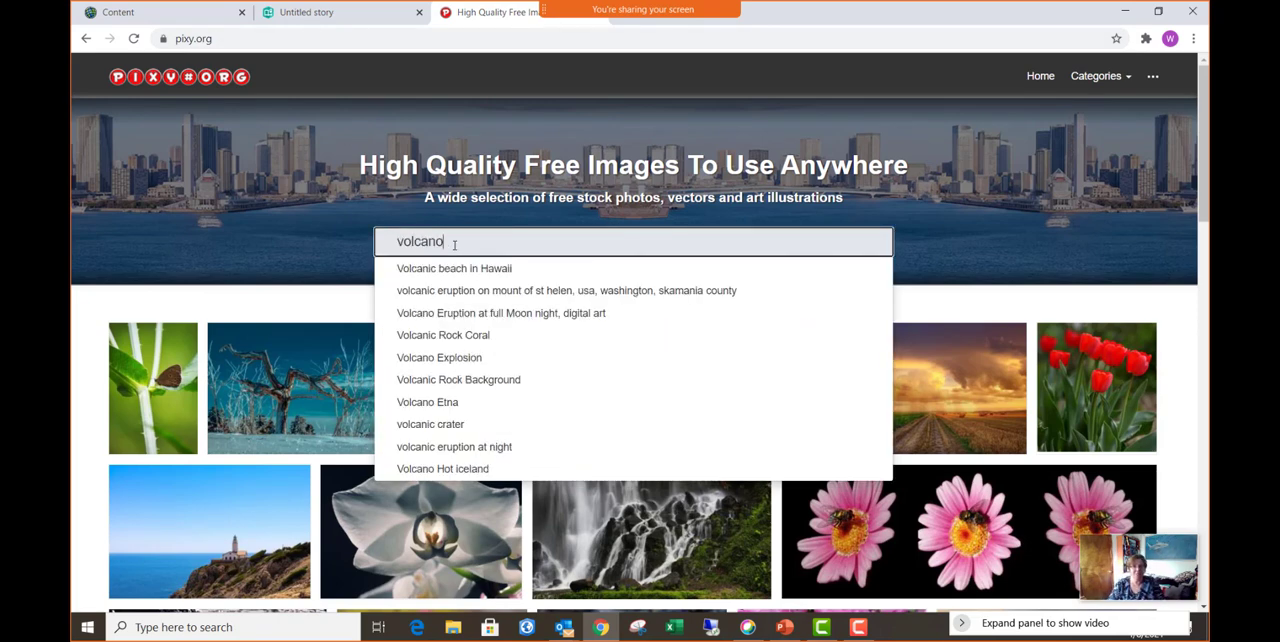
{"action": "key", "text": "Return"}
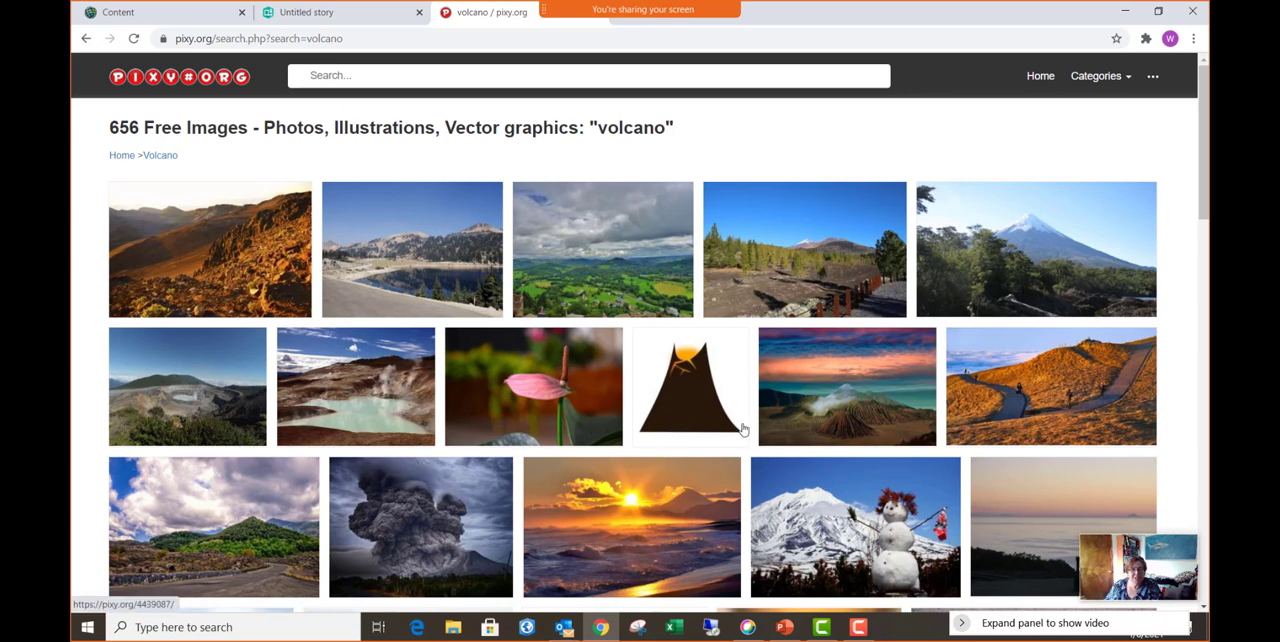
- Open the Landscape Volcano picture with the smoking crater and orange sunset sky from the search results
{"action": "left_click", "coordinate": [857, 411]}
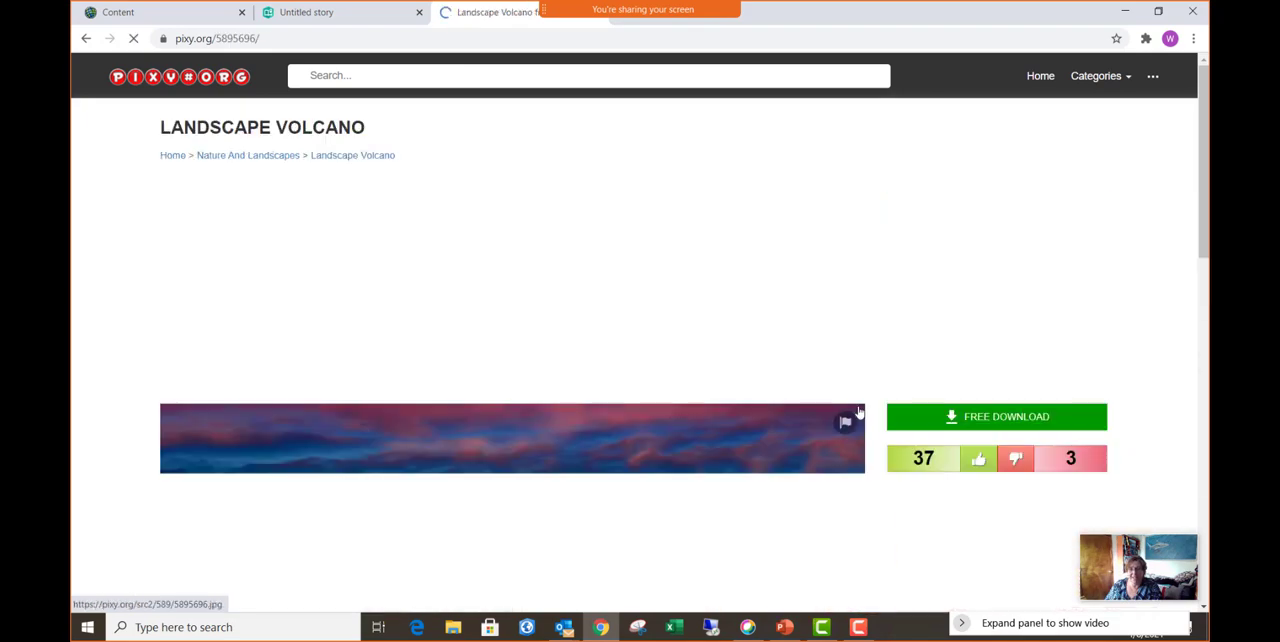
{"action": "scroll", "coordinate": [540, 432], "scroll_direction": "down", "scroll_amount": 2}
{"action": "scroll", "coordinate": [540, 430], "scroll_direction": "down", "scroll_amount": 3}
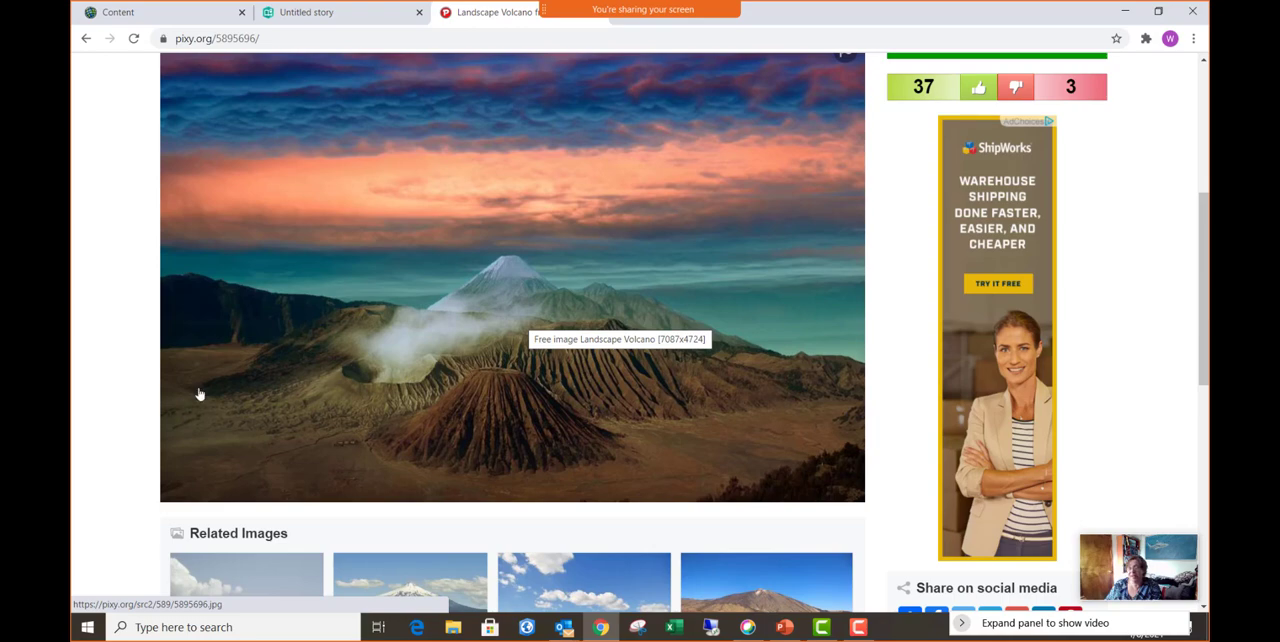
{"action": "scroll", "coordinate": [423, 365], "scroll_direction": "up", "scroll_amount": 1}
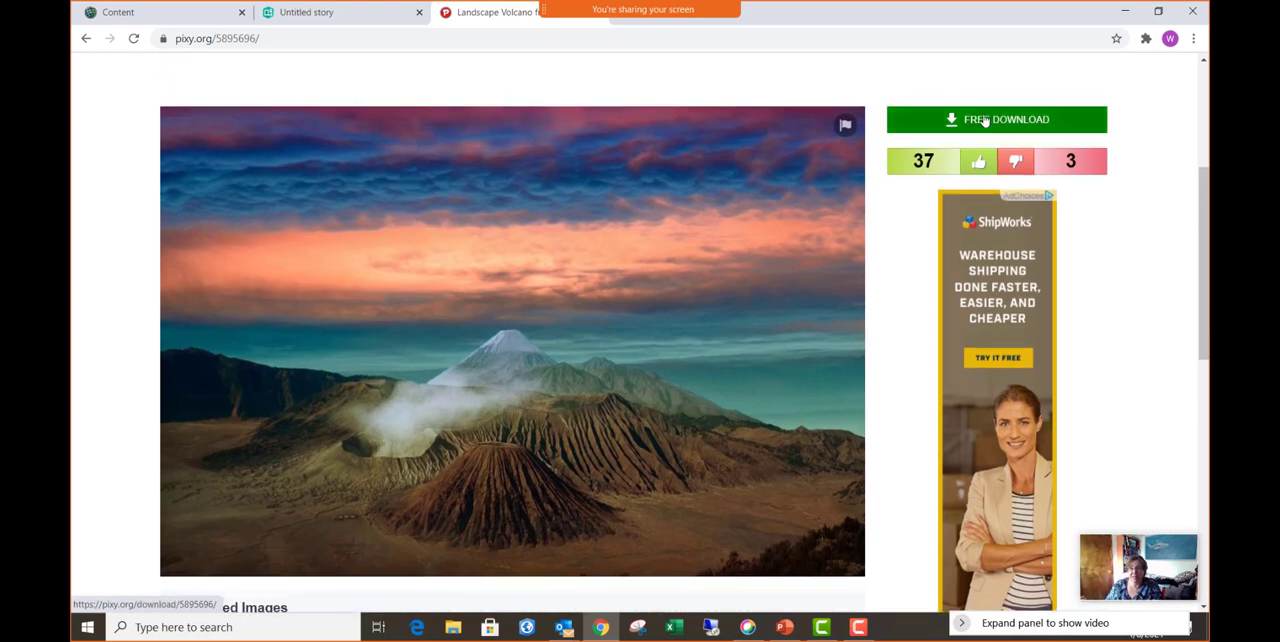
- Save the volcano picture as a JPEG named "Volcano" in the Pictures for Training folder on the Desktop
{"action": "right_click", "coordinate": [515, 447]}
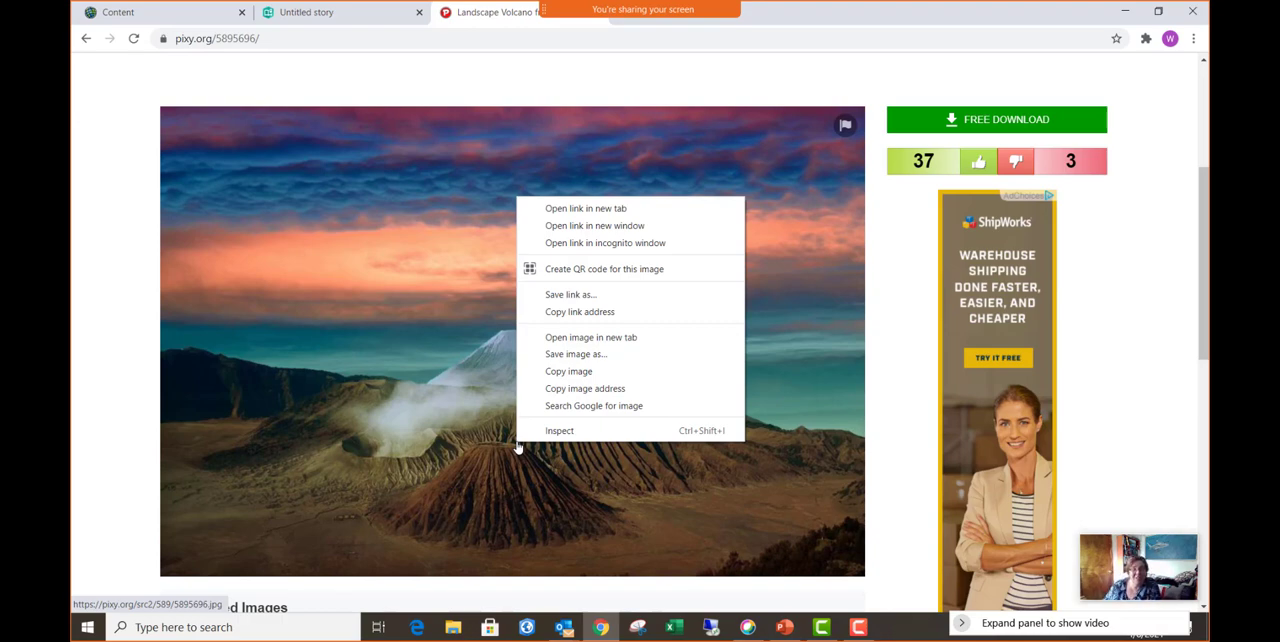
{"action": "left_click", "coordinate": [578, 355]}
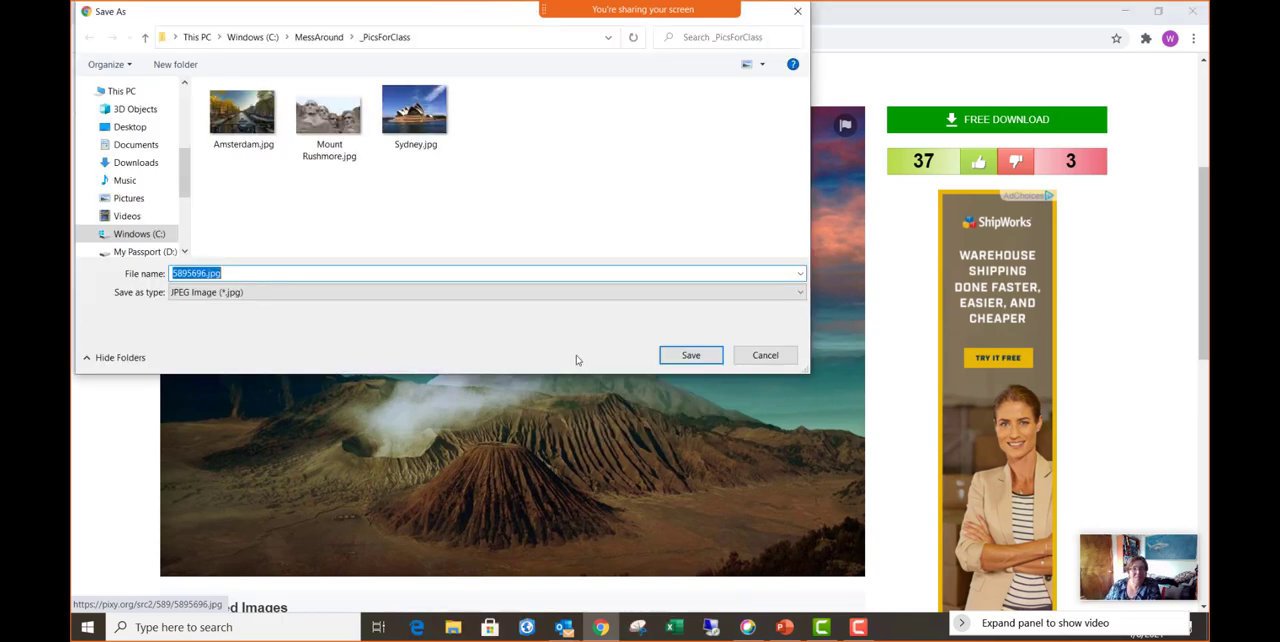
{"action": "left_click_drag", "start_coordinate": [352, 16], "coordinate": [487, 140]}
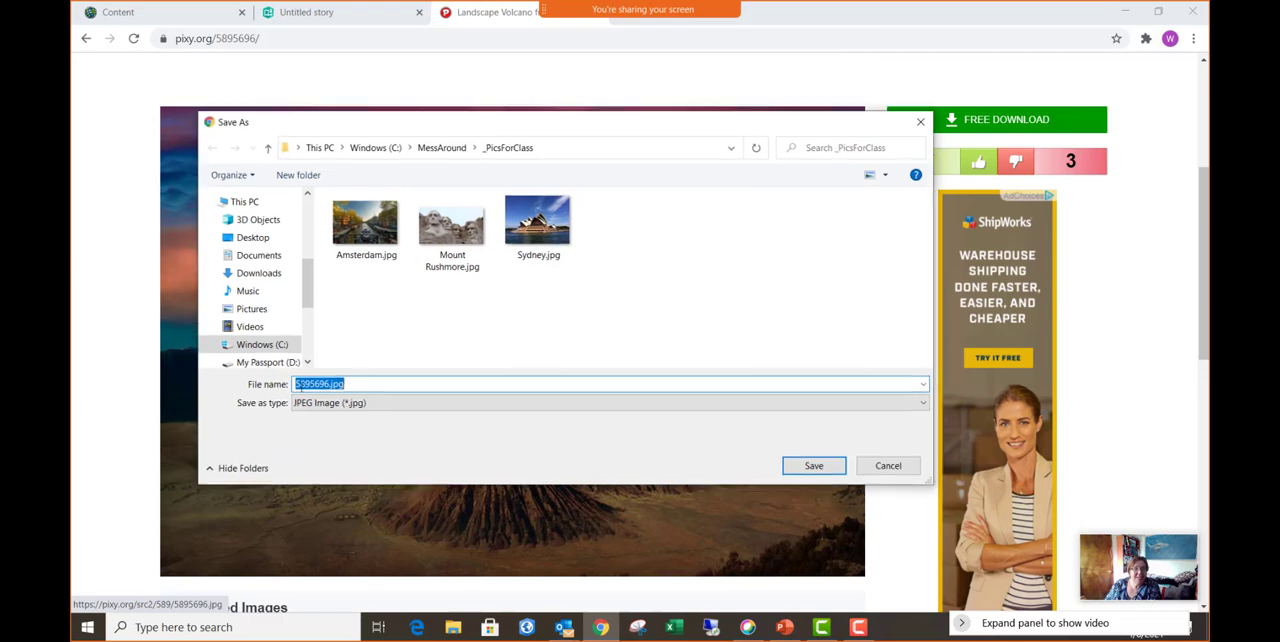
{"action": "left_click", "coordinate": [240, 239]}
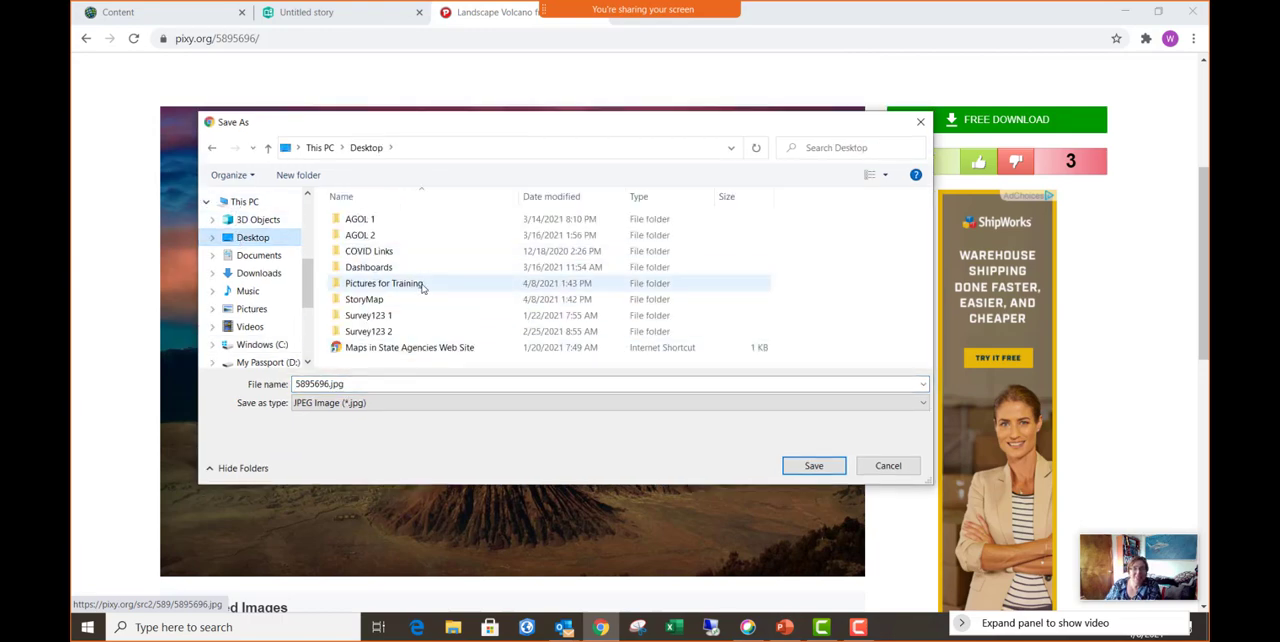
{"action": "left_click", "coordinate": [422, 286]}
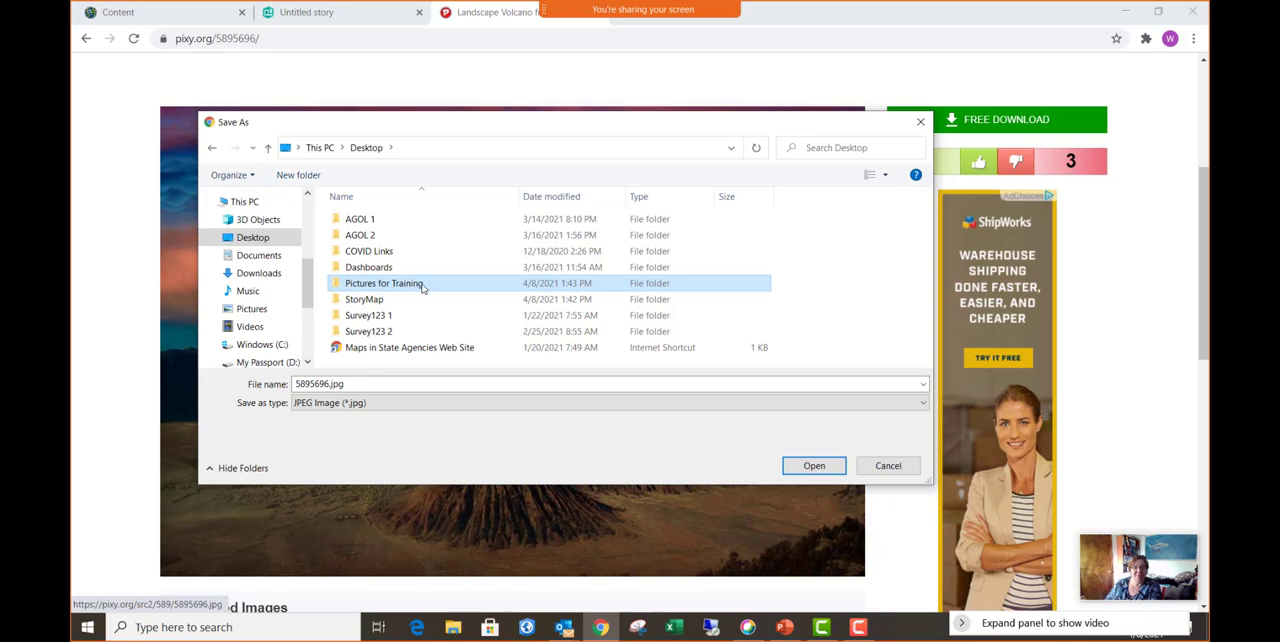
{"action": "double_click", "coordinate": [422, 285]}
{"action": "double_click", "coordinate": [368, 385]}
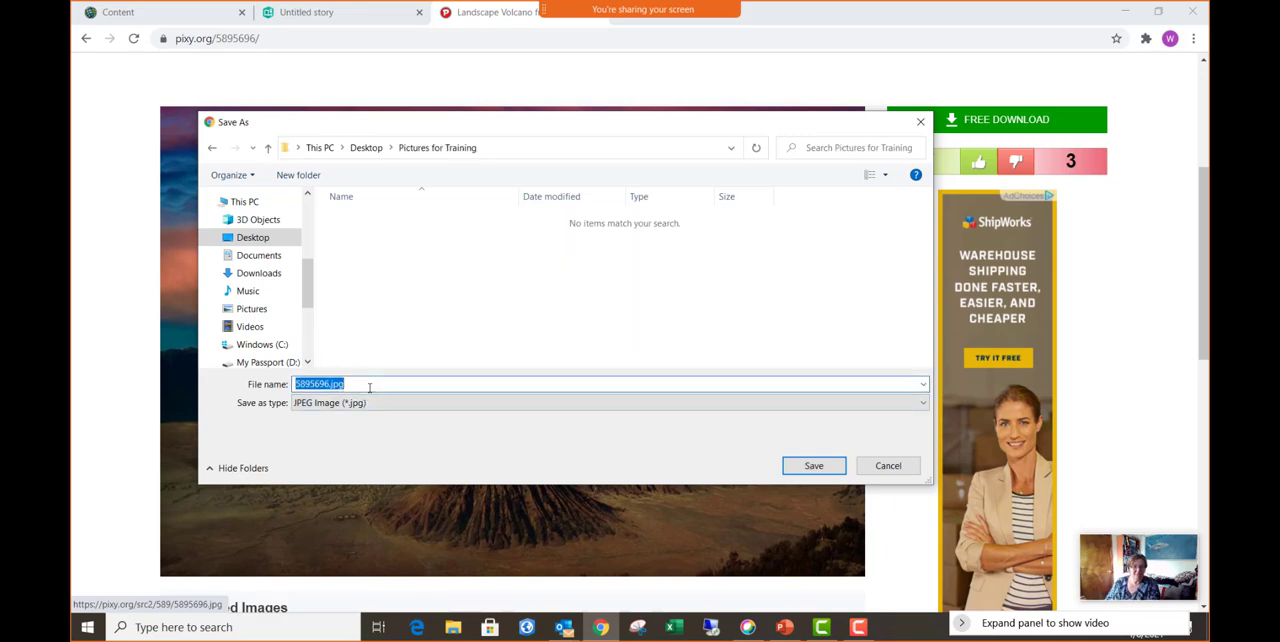
{"action": "type", "text": "Vol"}
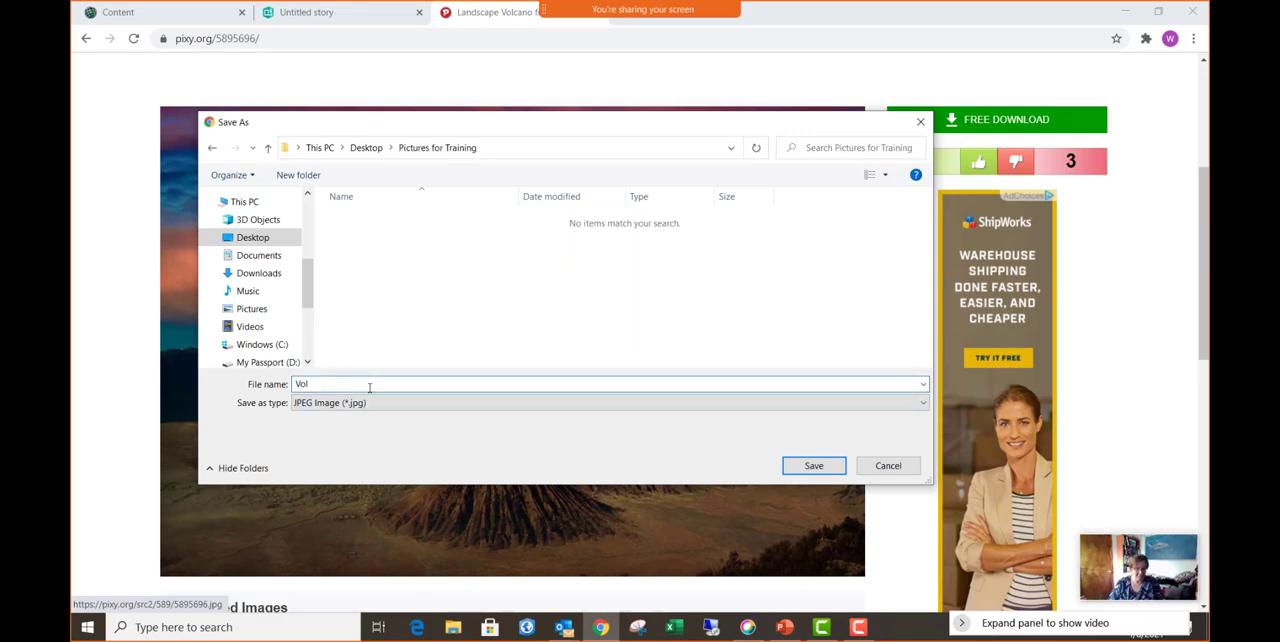
{"action": "type", "text": "cano"}
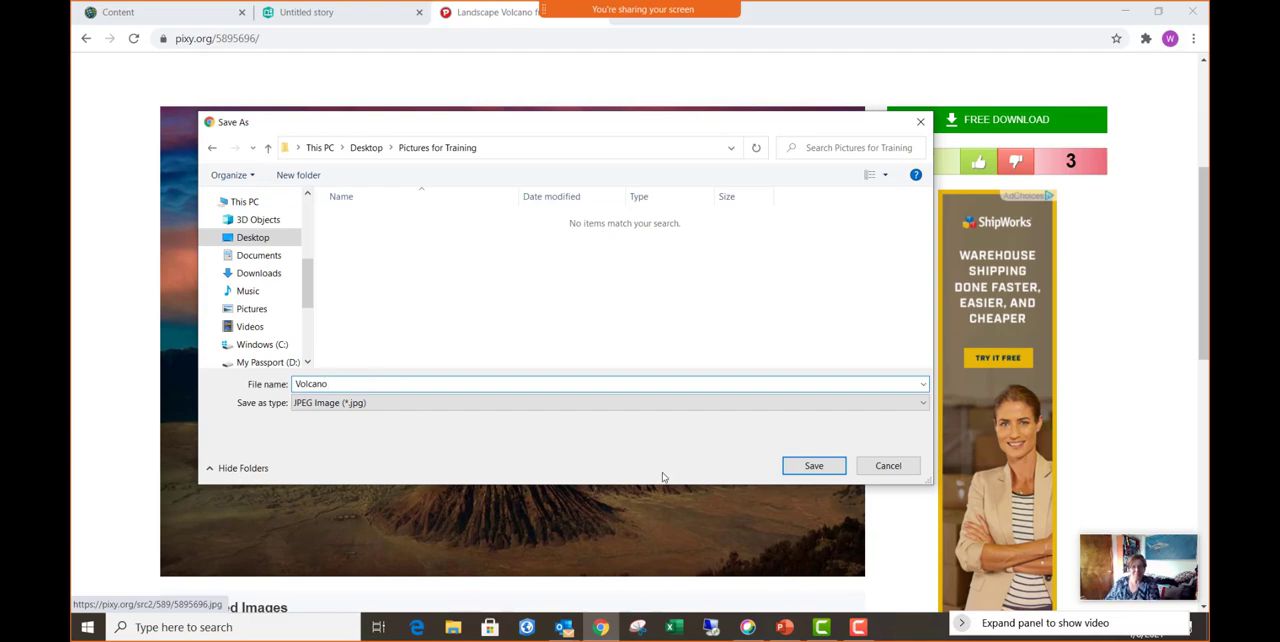
{"action": "left_click", "coordinate": [803, 466]}
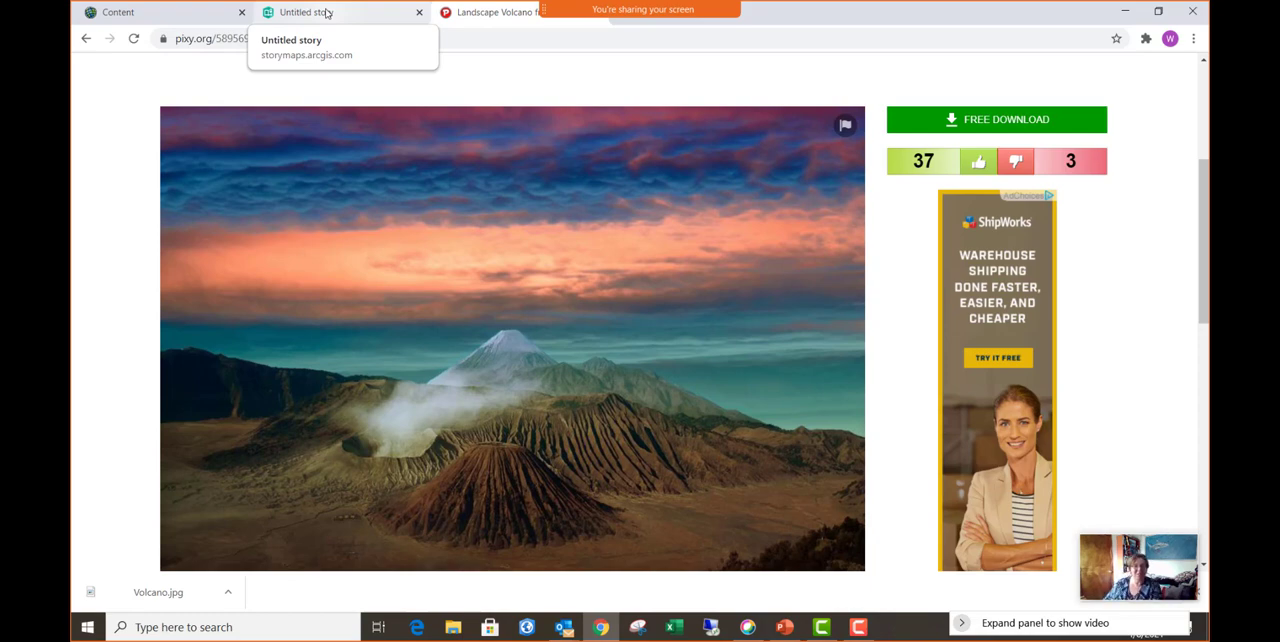
- Return to the untitled story and add Volcano.jpg from the Desktop's Pictures for Training folder as its cover image
{"action": "left_click", "coordinate": [330, 13]}
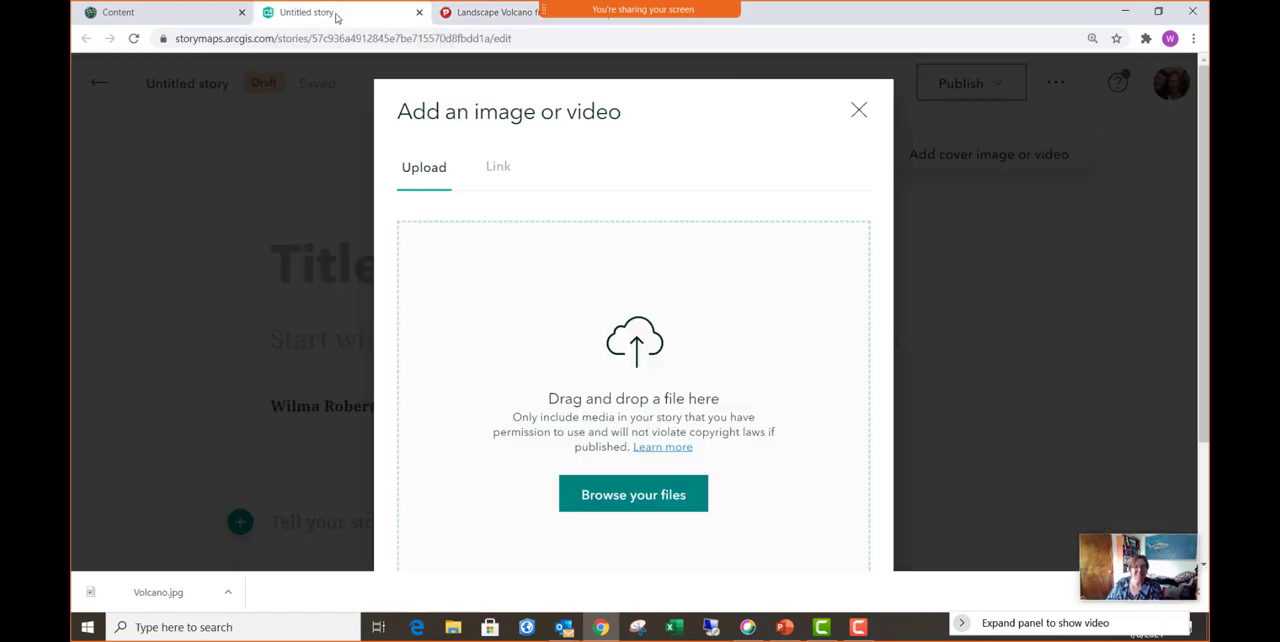
{"action": "left_click", "coordinate": [635, 495]}
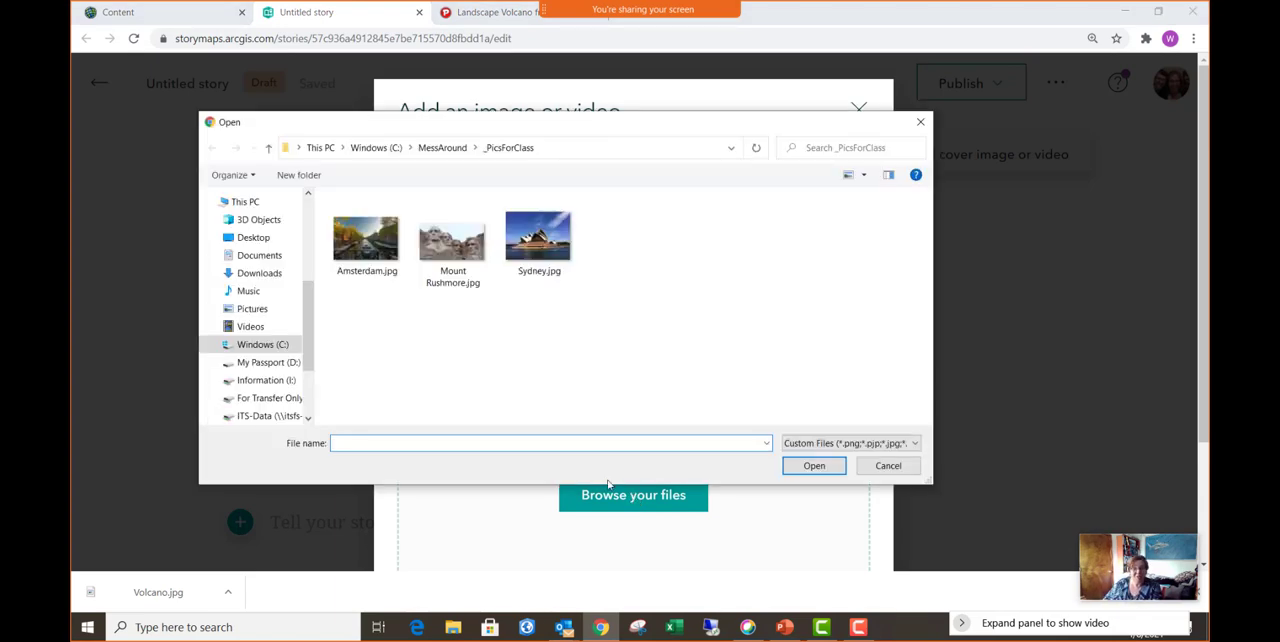
{"action": "left_click", "coordinate": [251, 238]}
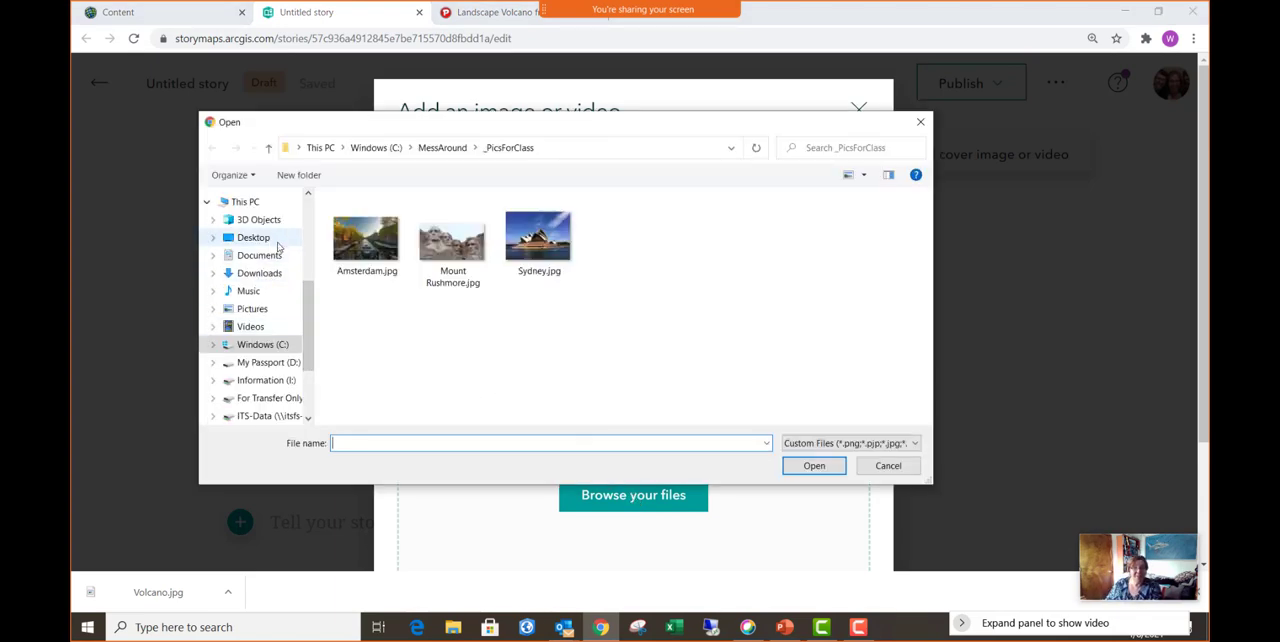
{"action": "left_click", "coordinate": [421, 285]}
{"action": "double_click", "coordinate": [421, 285]}
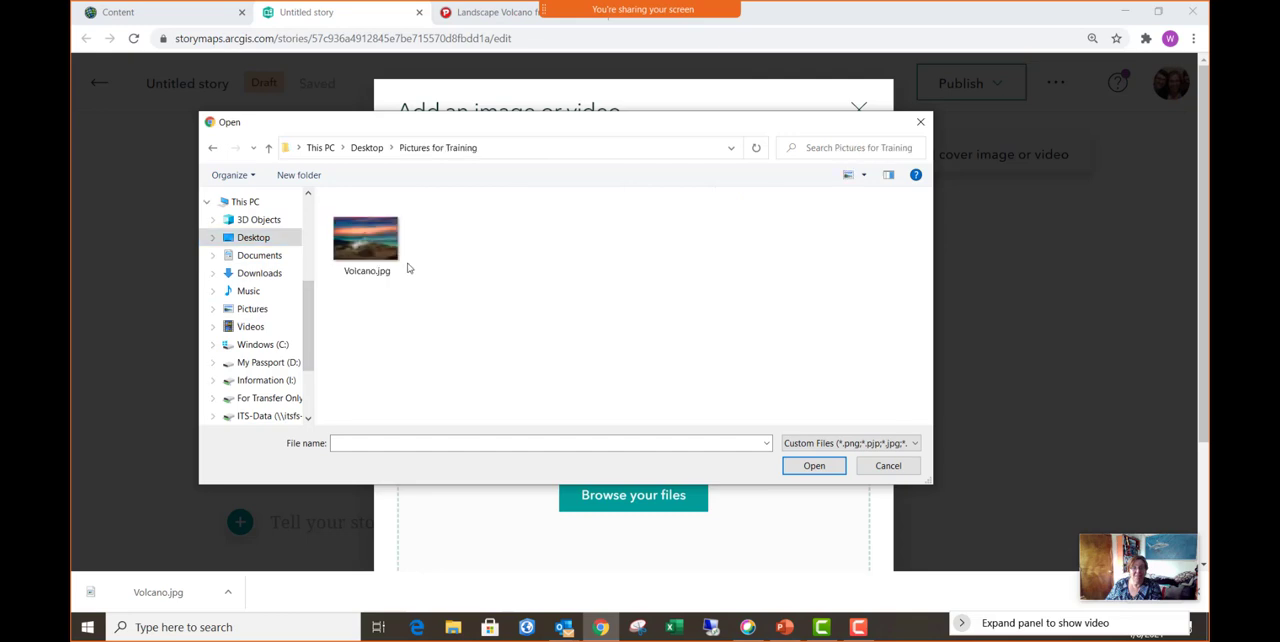
{"action": "left_click", "coordinate": [402, 266]}
{"action": "left_click", "coordinate": [814, 466]}
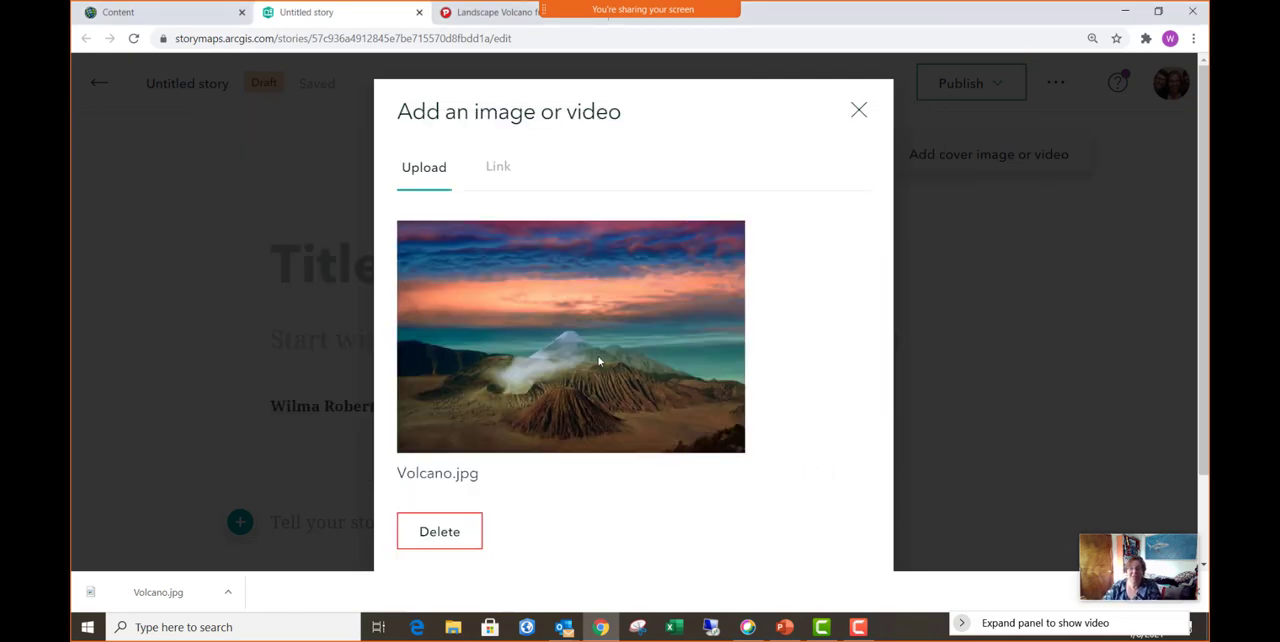
{"action": "scroll", "coordinate": [612, 365], "scroll_direction": "down", "scroll_amount": 2}
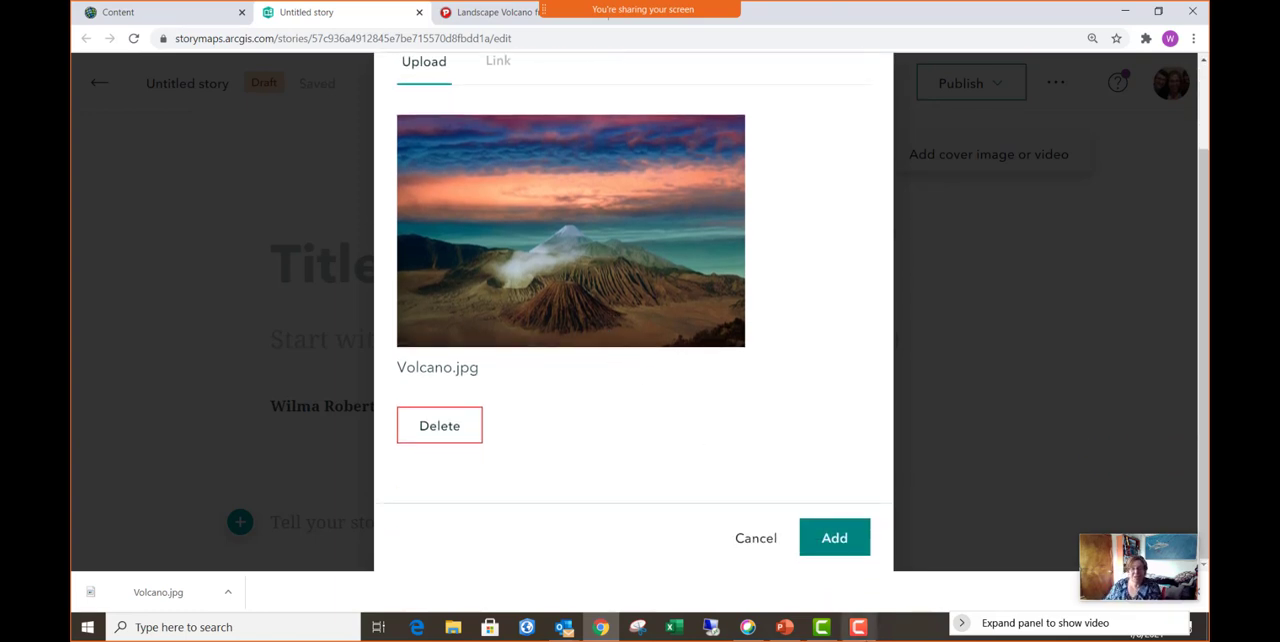
{"action": "left_click", "coordinate": [843, 540]}
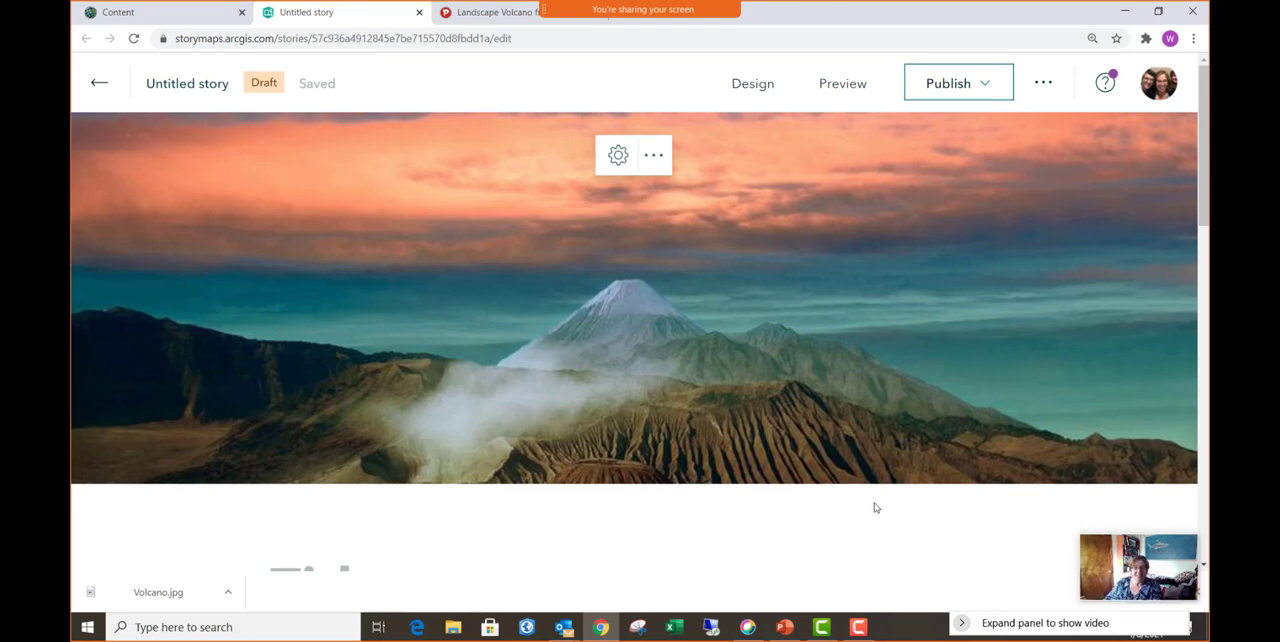
- Title the story "My First Story Map V2"
{"action": "scroll", "coordinate": [627, 423], "scroll_direction": "down", "scroll_amount": 3}
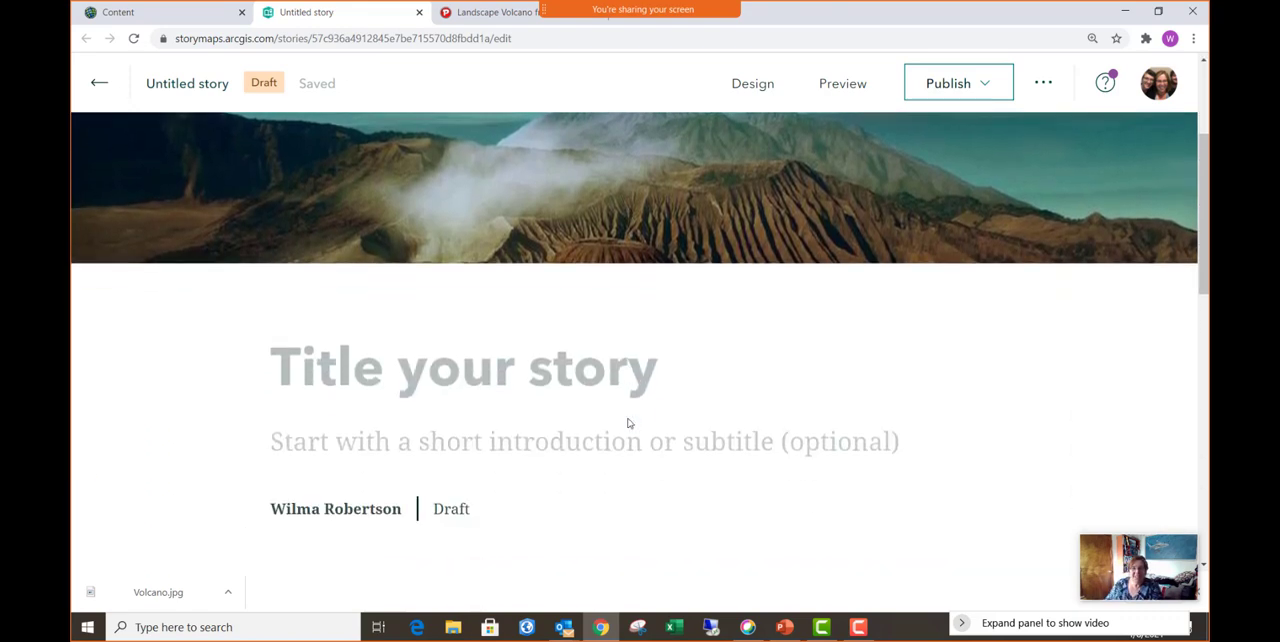
{"action": "left_click", "coordinate": [518, 295]}
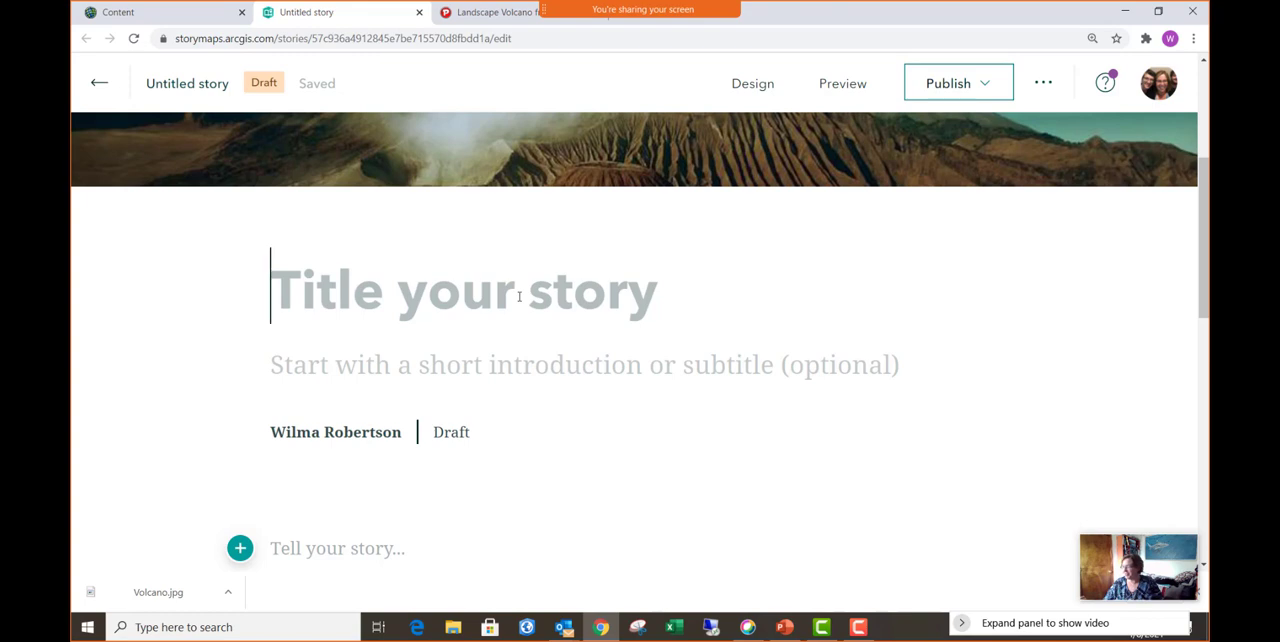
{"action": "type", "text": "My "}
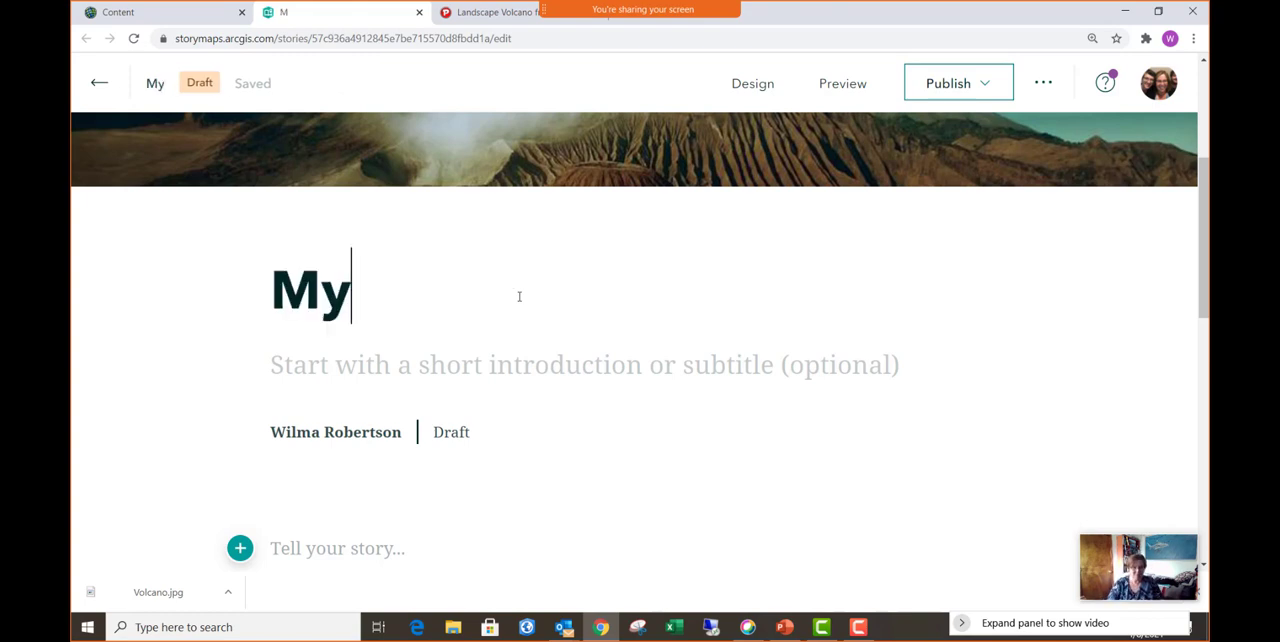
{"action": "type", "text": "Fi"}
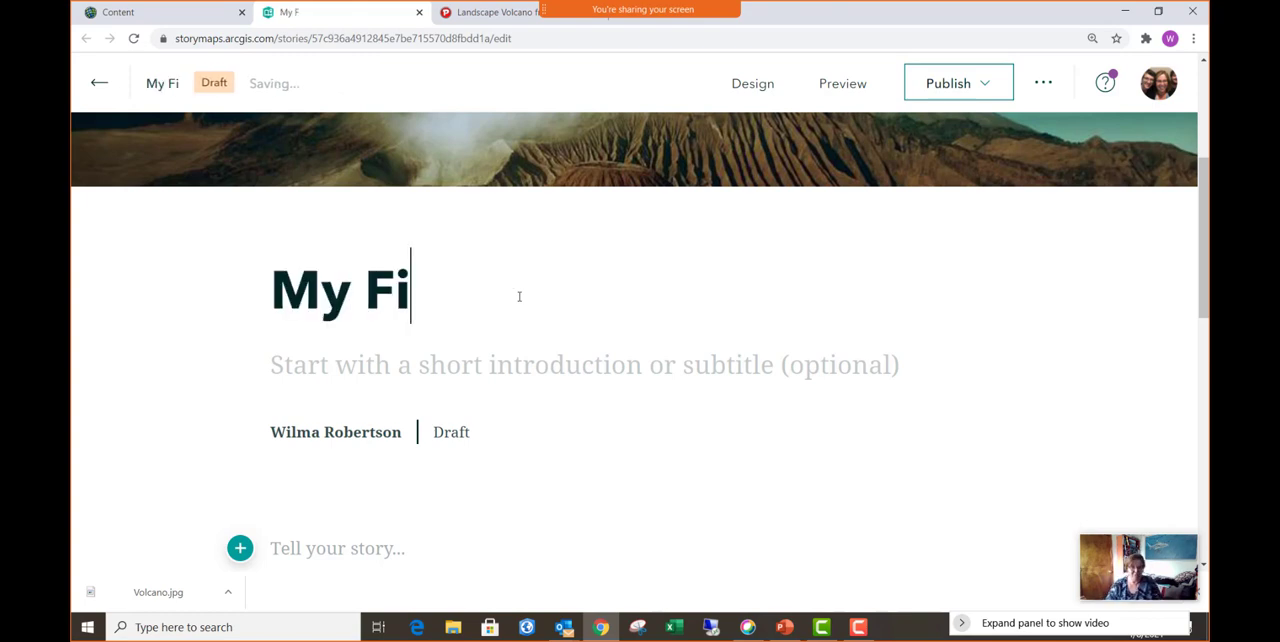
{"action": "type", "text": "rst St"}
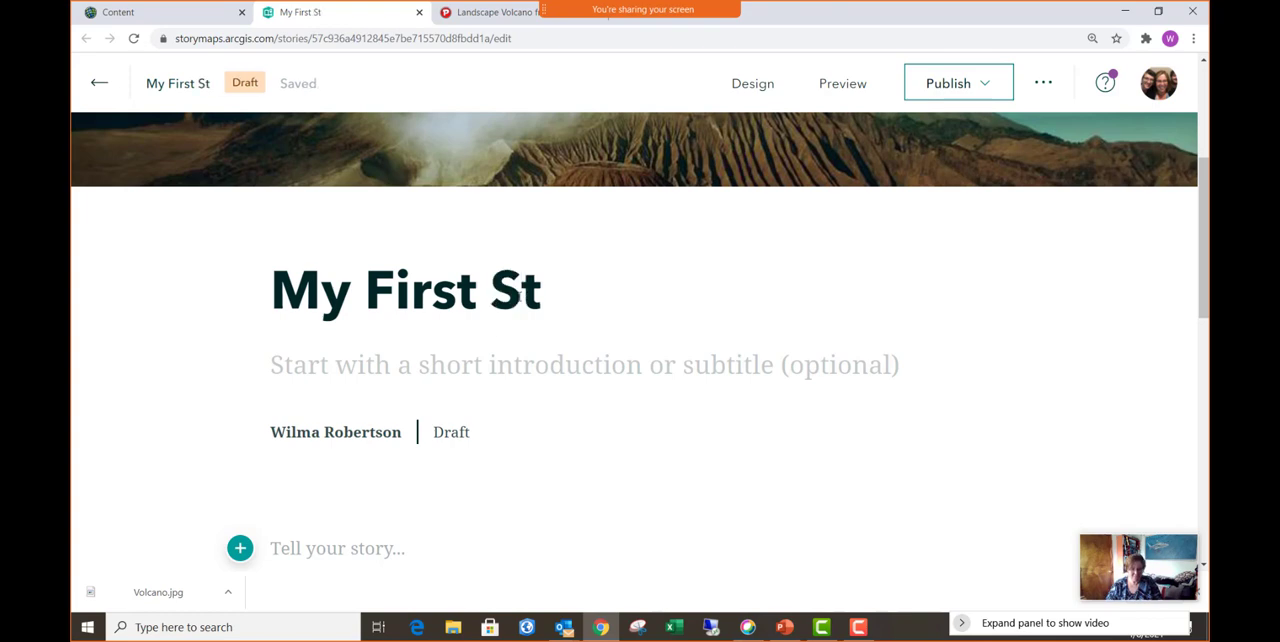
{"action": "type", "text": "ory Map "}
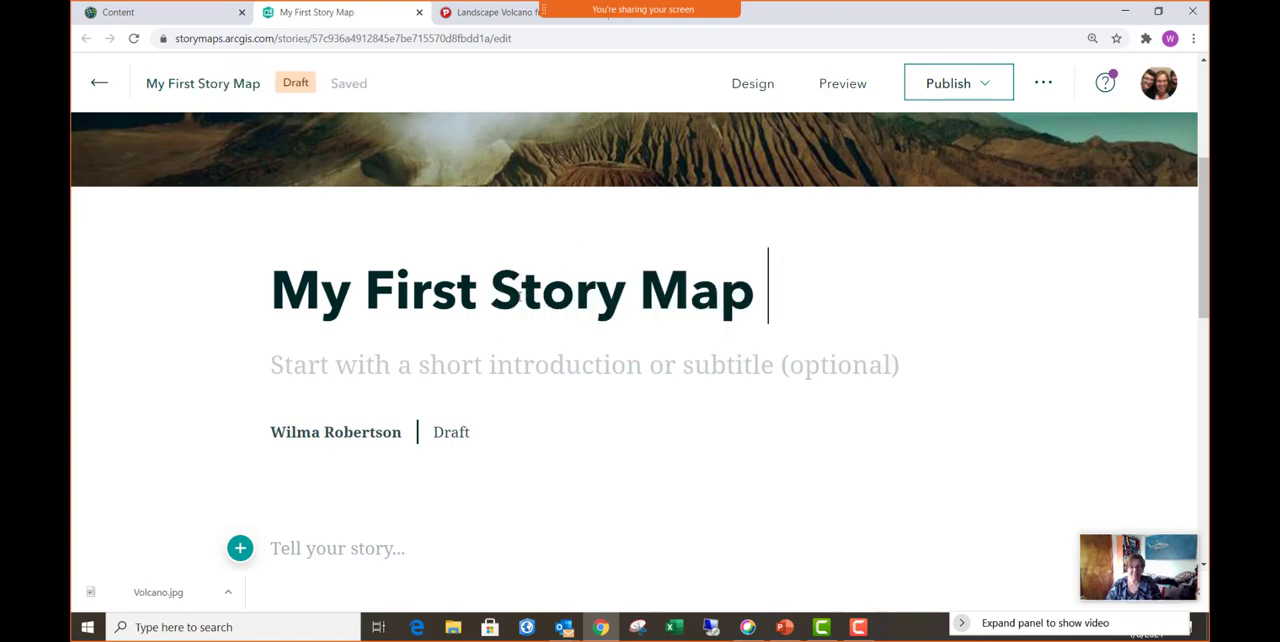
{"action": "type", "text": "V2"}
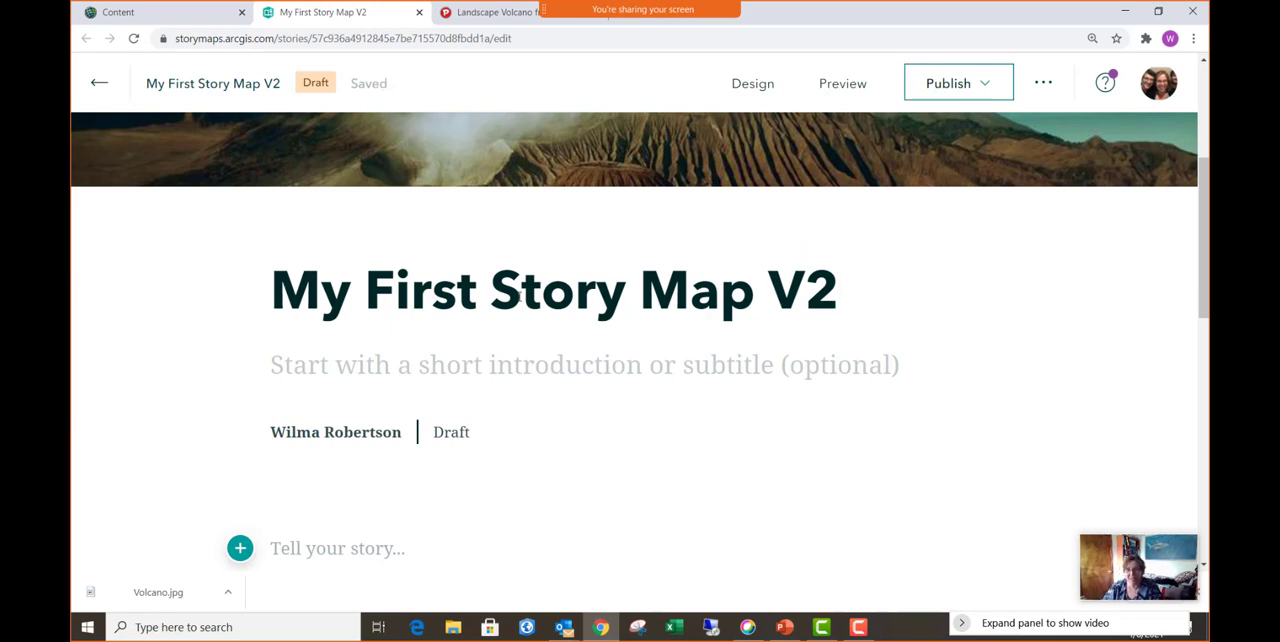
- Enter "A complete Hodge Podge" as the story's subtitle
{"action": "left_click", "coordinate": [465, 369]}
{"action": "type", "text": "A "}
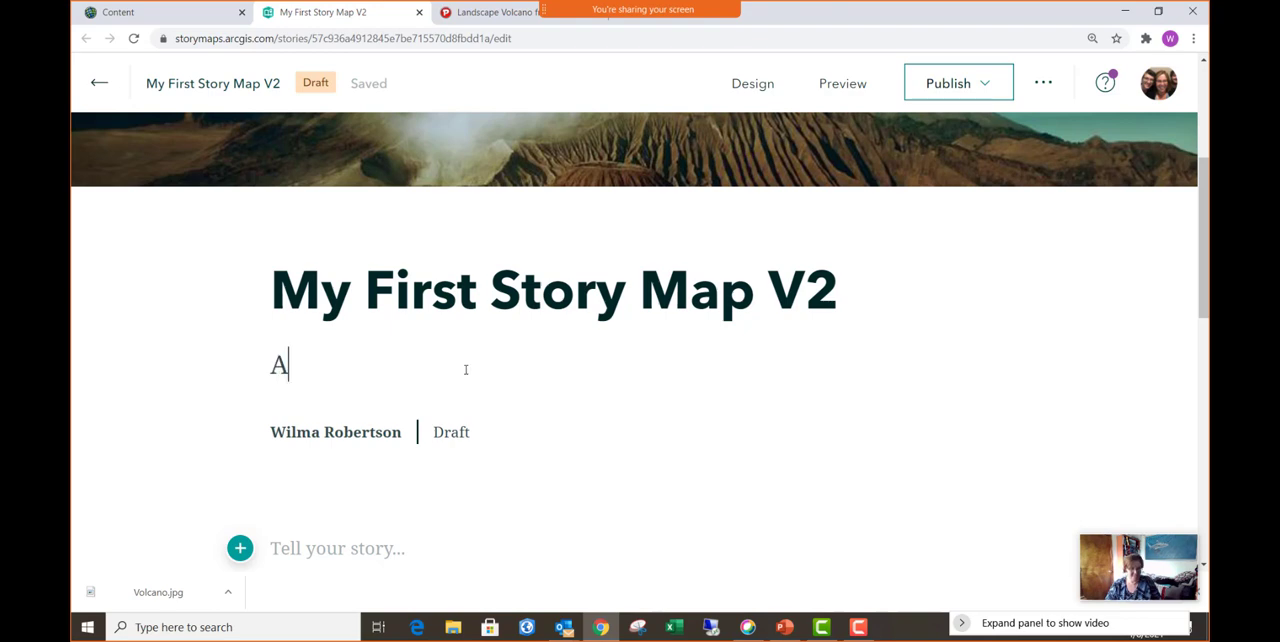
{"action": "type", "text": "complet"}
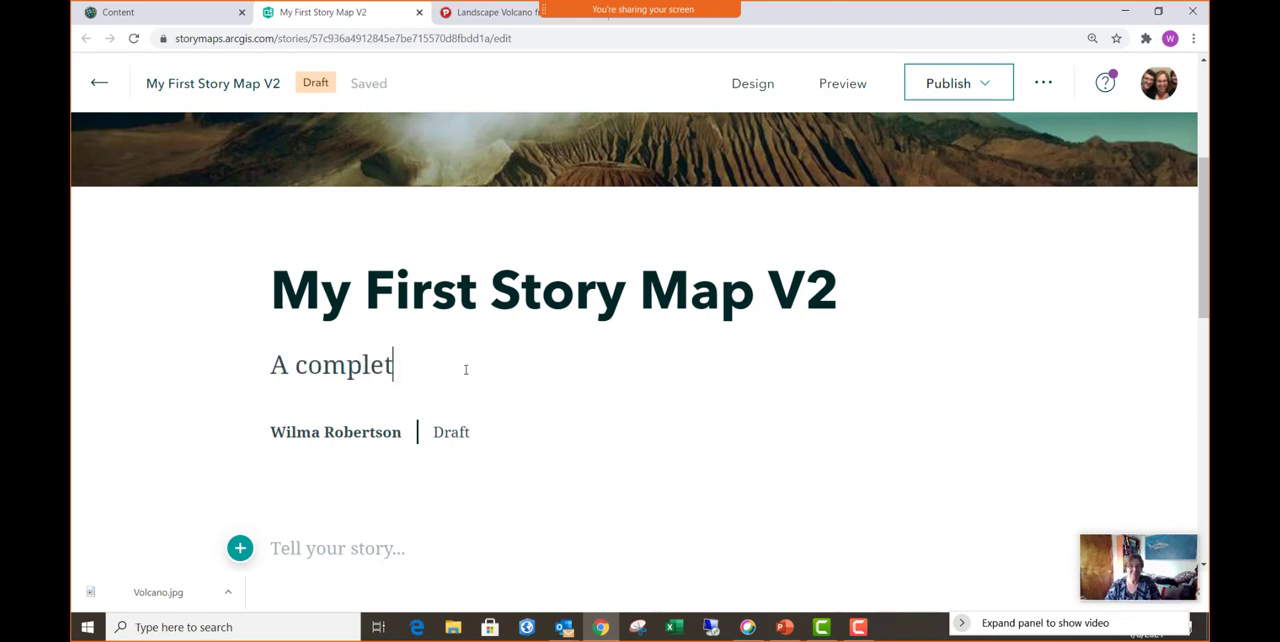
{"action": "type", "text": "e Hi"}
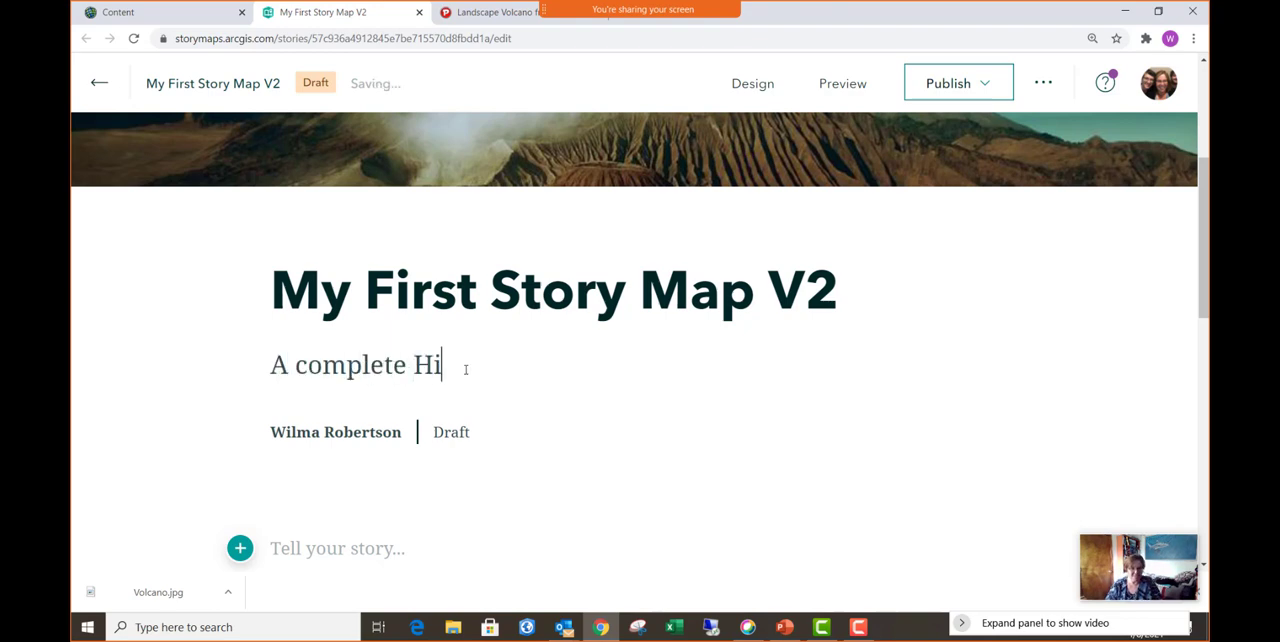
{"action": "key", "text": "BackSpace"}
{"action": "type", "text": "odgepodge"}
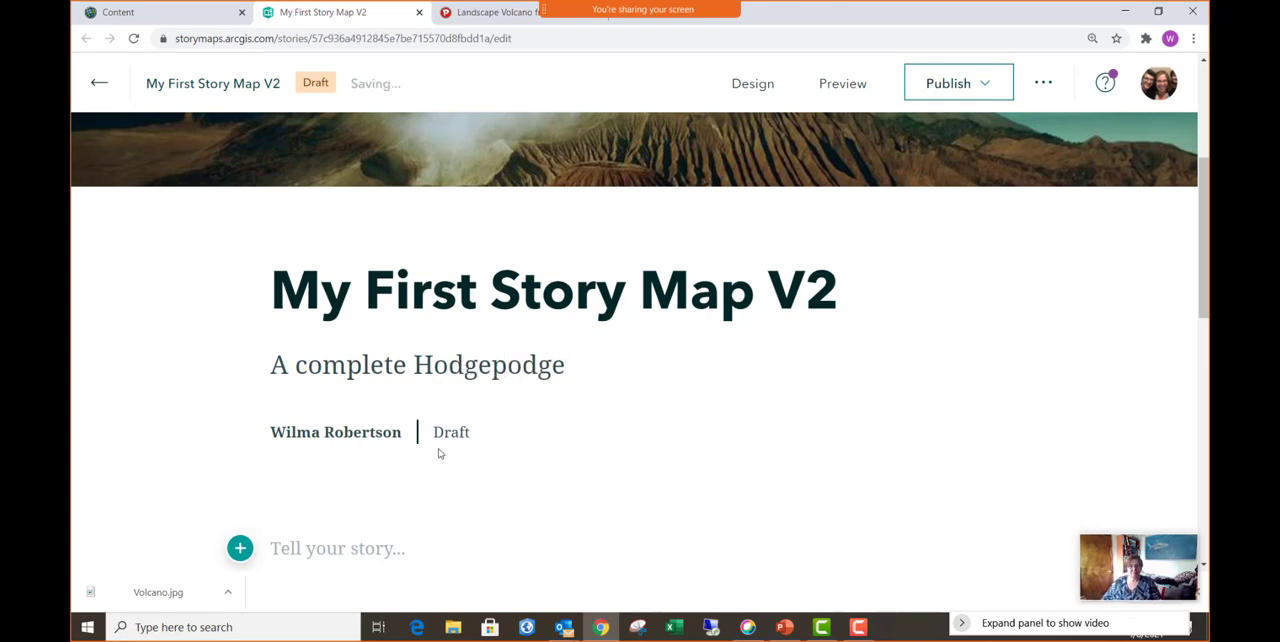
{"action": "left_click", "coordinate": [493, 366]}
{"action": "key", "text": "shift+Right"}
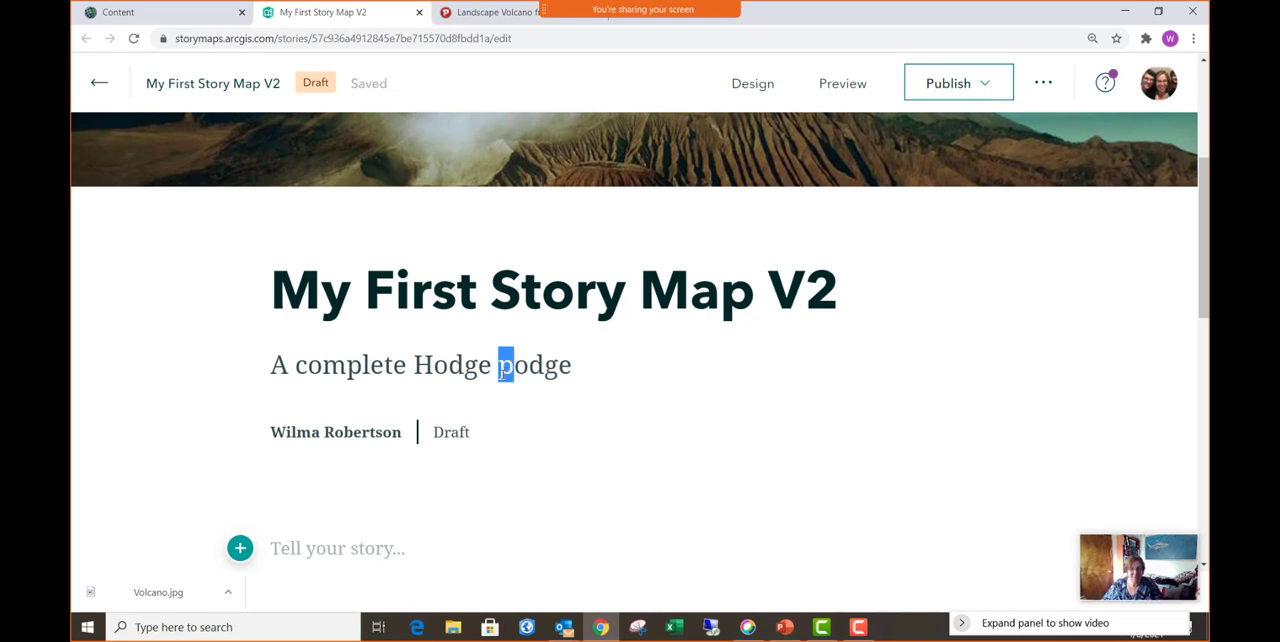
{"action": "type", "text": "P"}
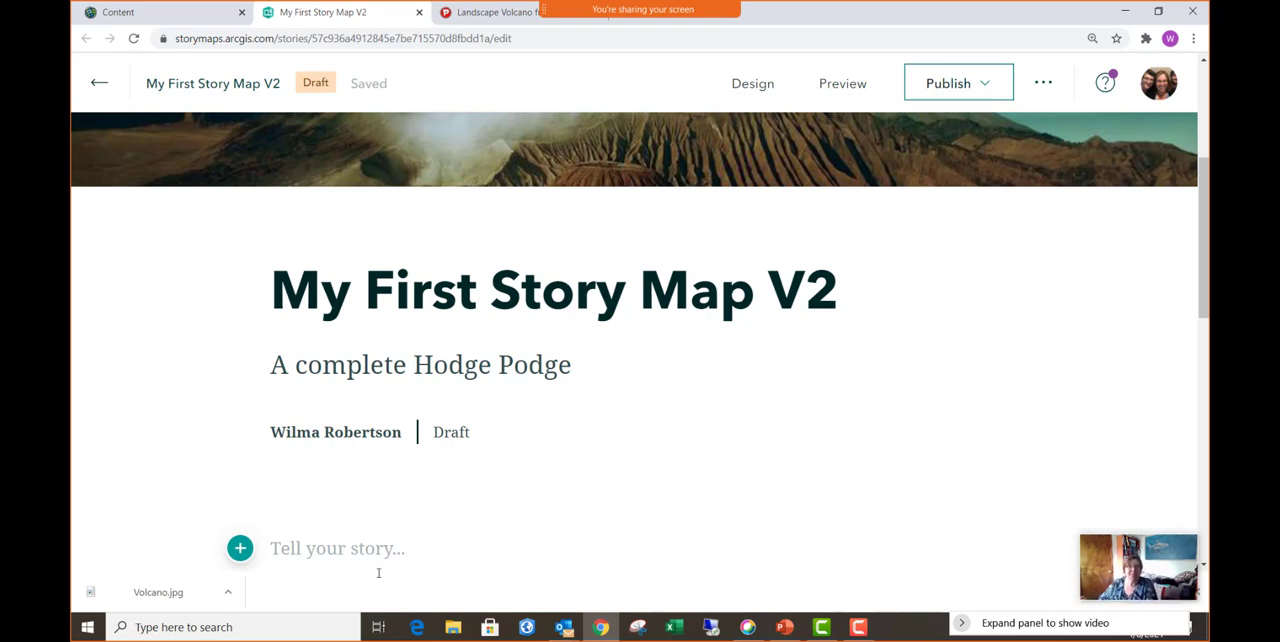
- Insert an immersive Slideshow block below the story's cover section
{"action": "left_click", "coordinate": [240, 549]}
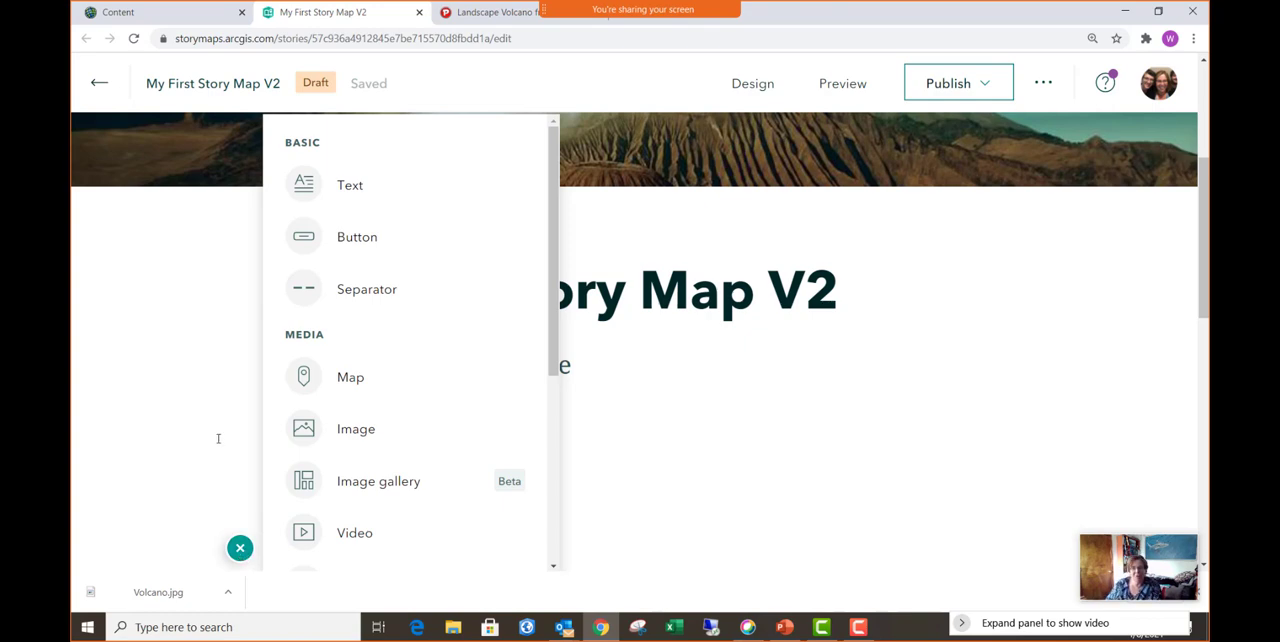
{"action": "mouse_move", "coordinate": [418, 188]}
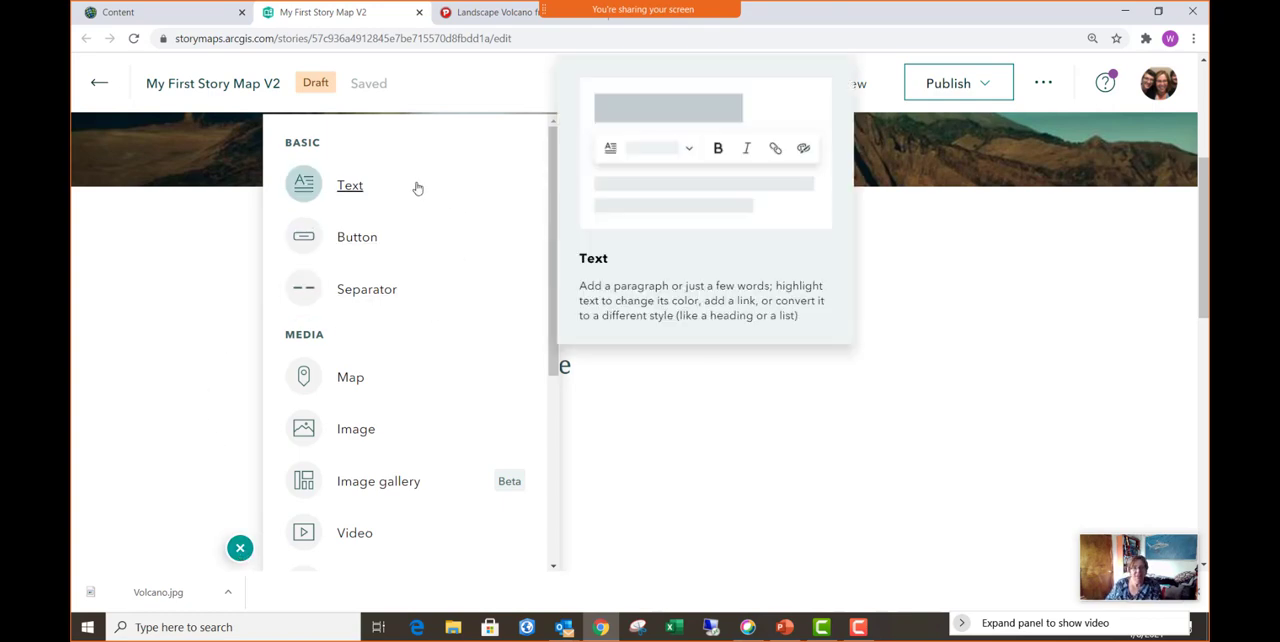
{"action": "mouse_move", "coordinate": [360, 245]}
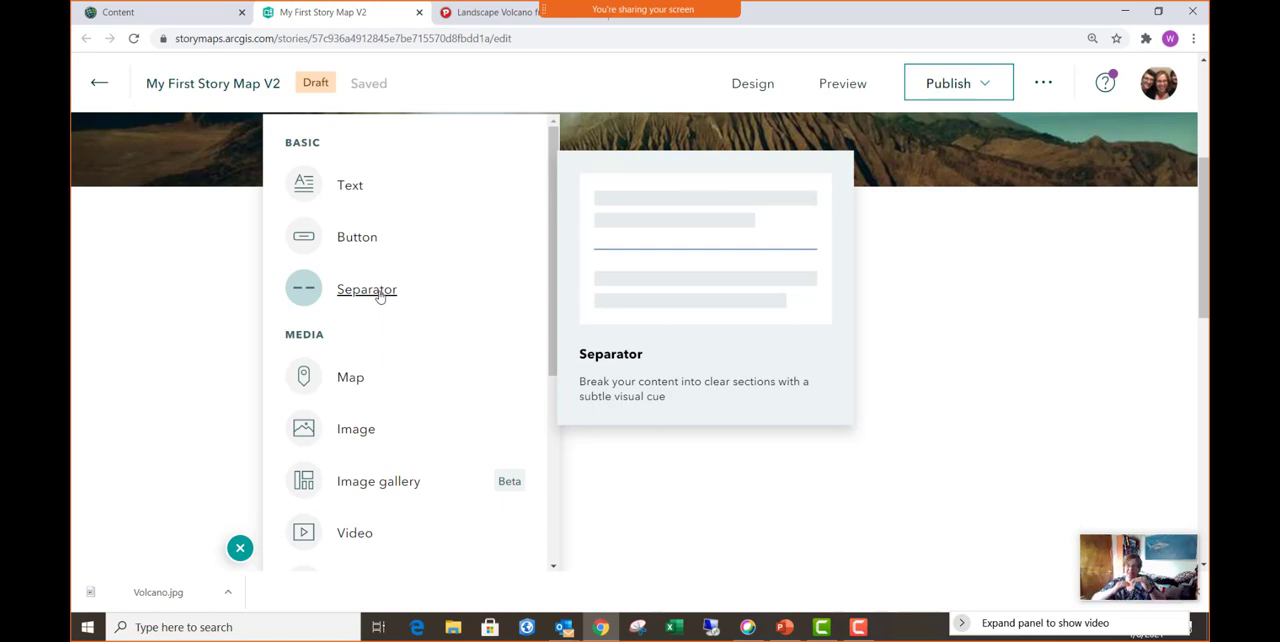
{"action": "scroll", "coordinate": [383, 296], "scroll_direction": "down", "scroll_amount": 3}
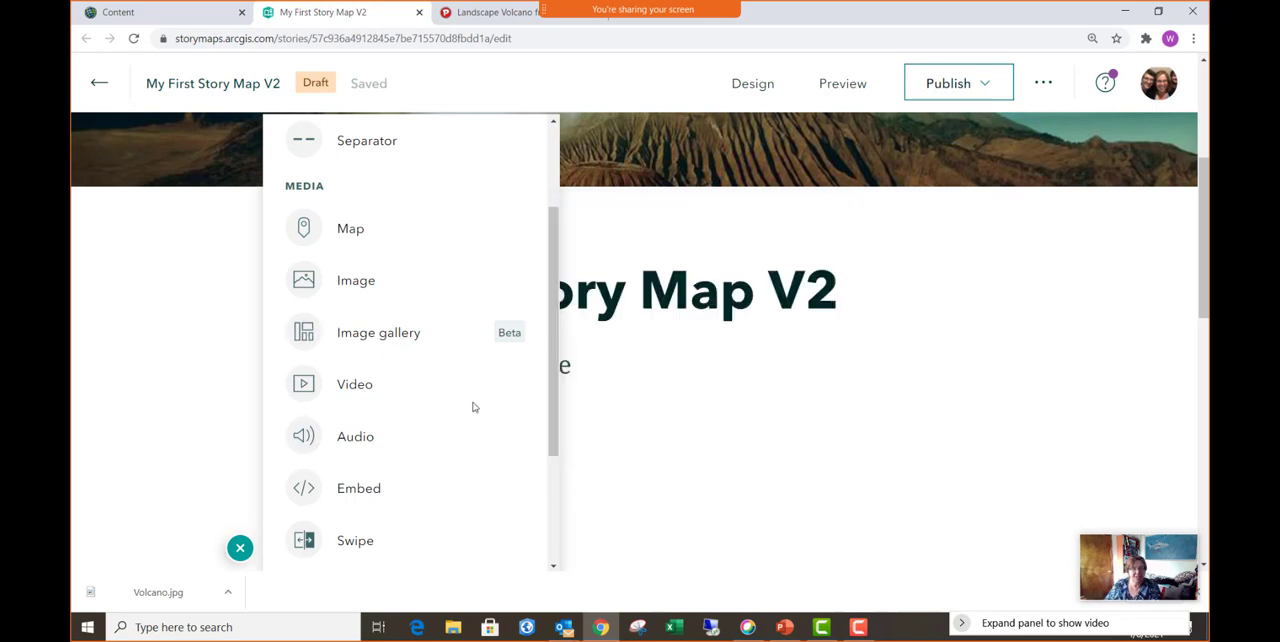
{"action": "scroll", "coordinate": [474, 407], "scroll_direction": "down", "scroll_amount": 3}
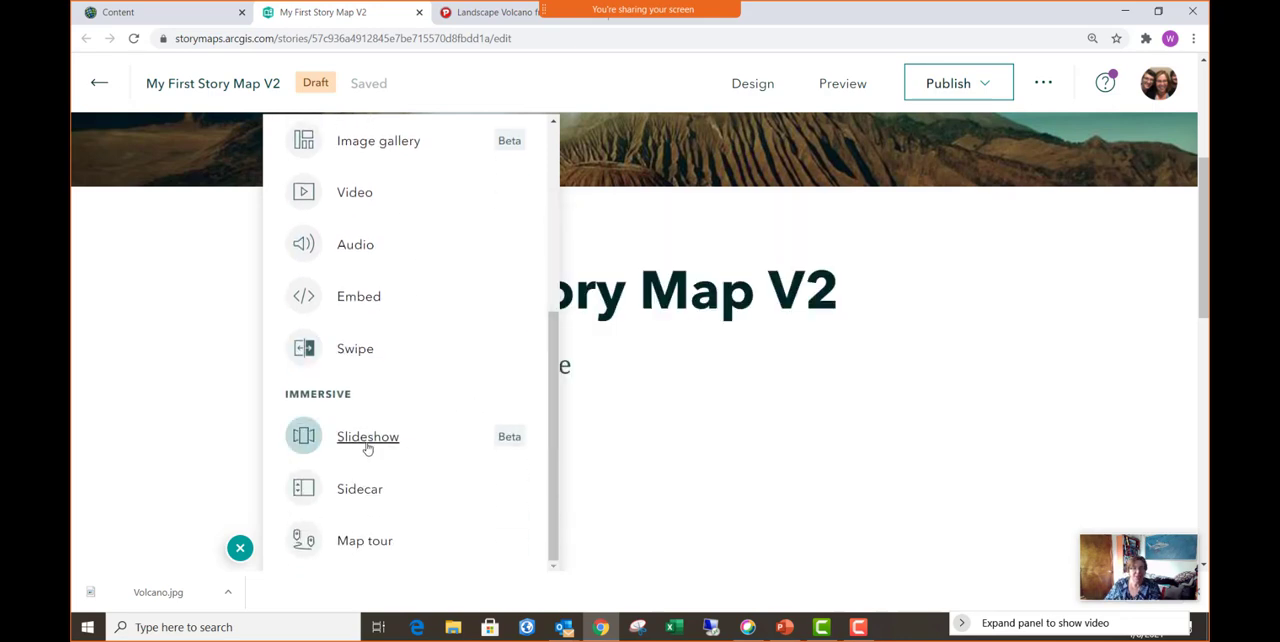
{"action": "mouse_move", "coordinate": [380, 450]}
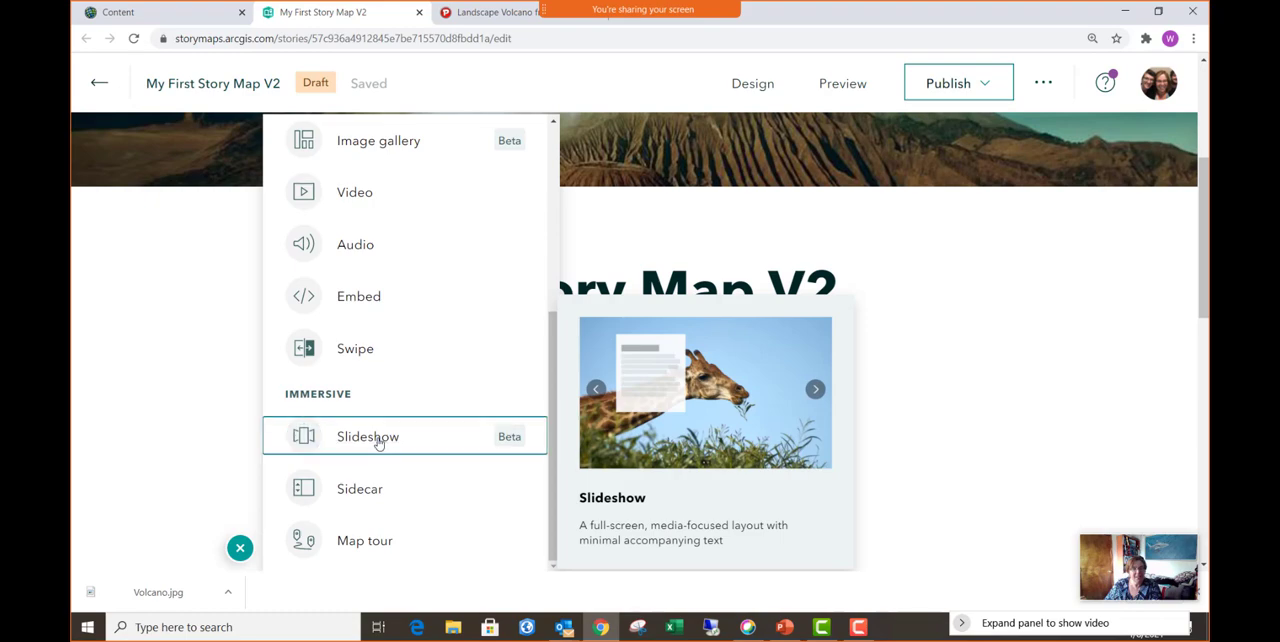
{"action": "left_click", "coordinate": [378, 441]}
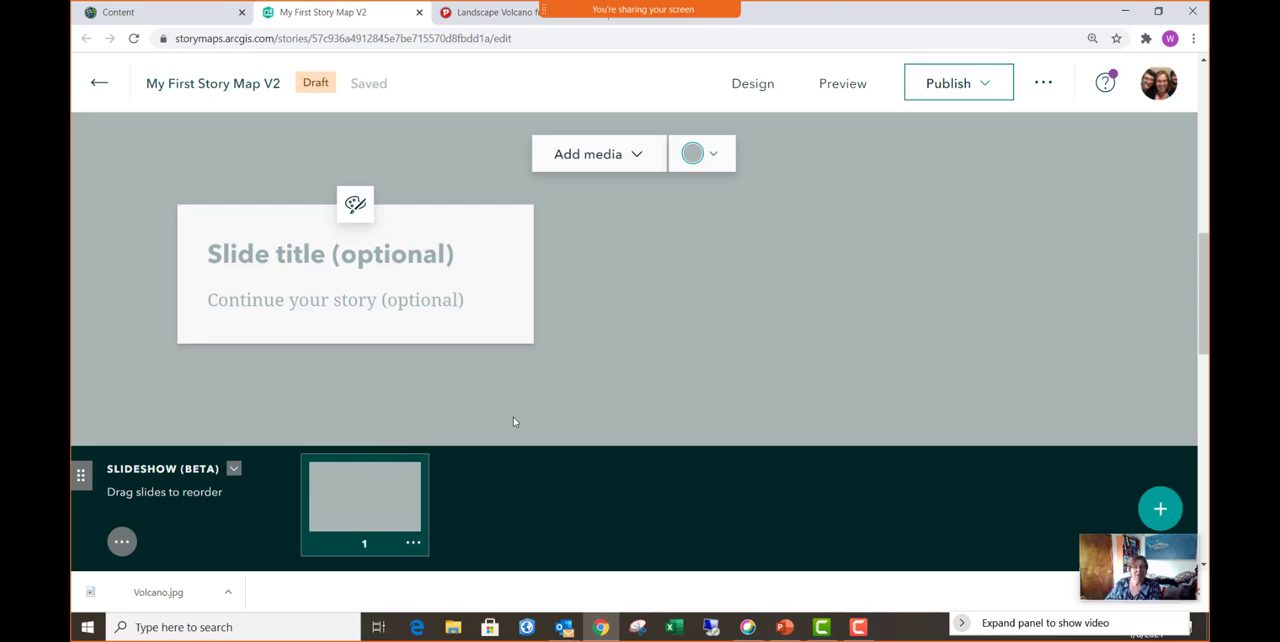
- Place the Earthquakes - Getting Started web map on the first slide, set to its Indonesia bookmark
{"action": "left_click", "coordinate": [640, 158]}
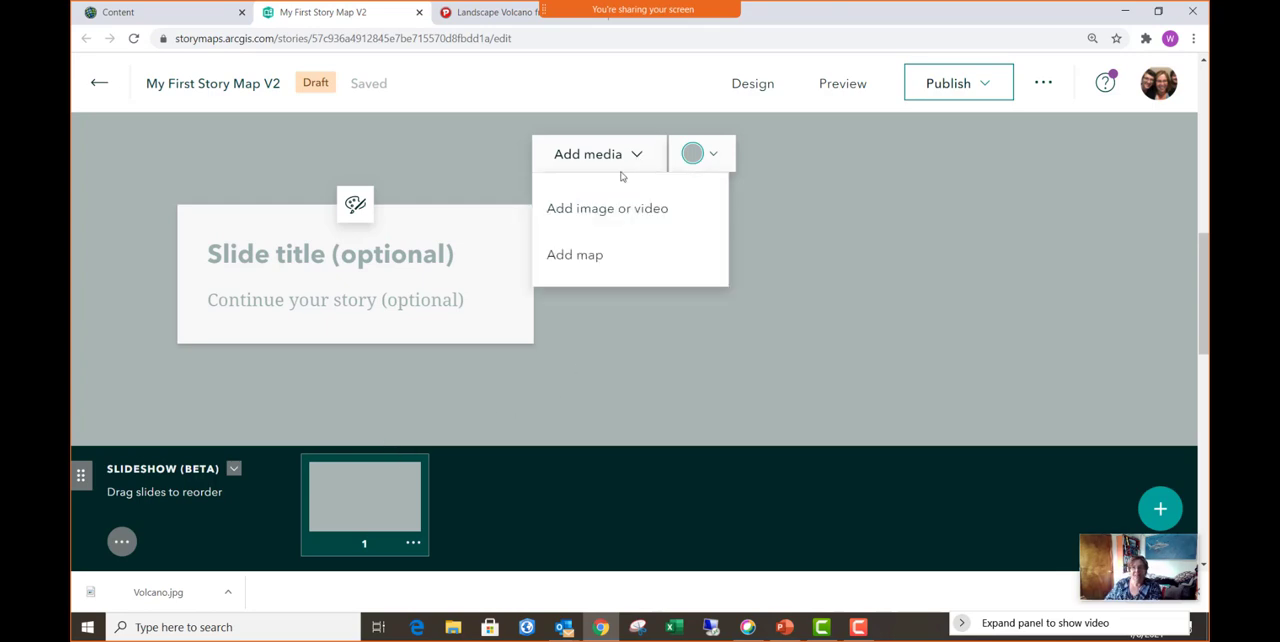
{"action": "left_click", "coordinate": [591, 259]}
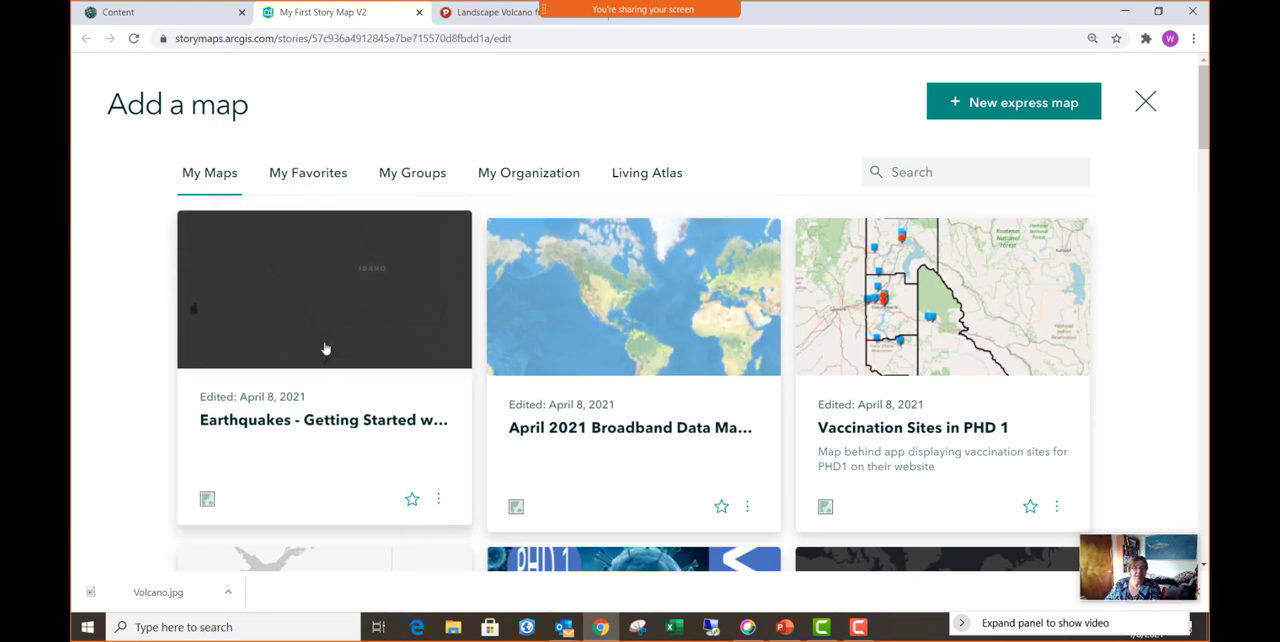
{"action": "left_click", "coordinate": [325, 348]}
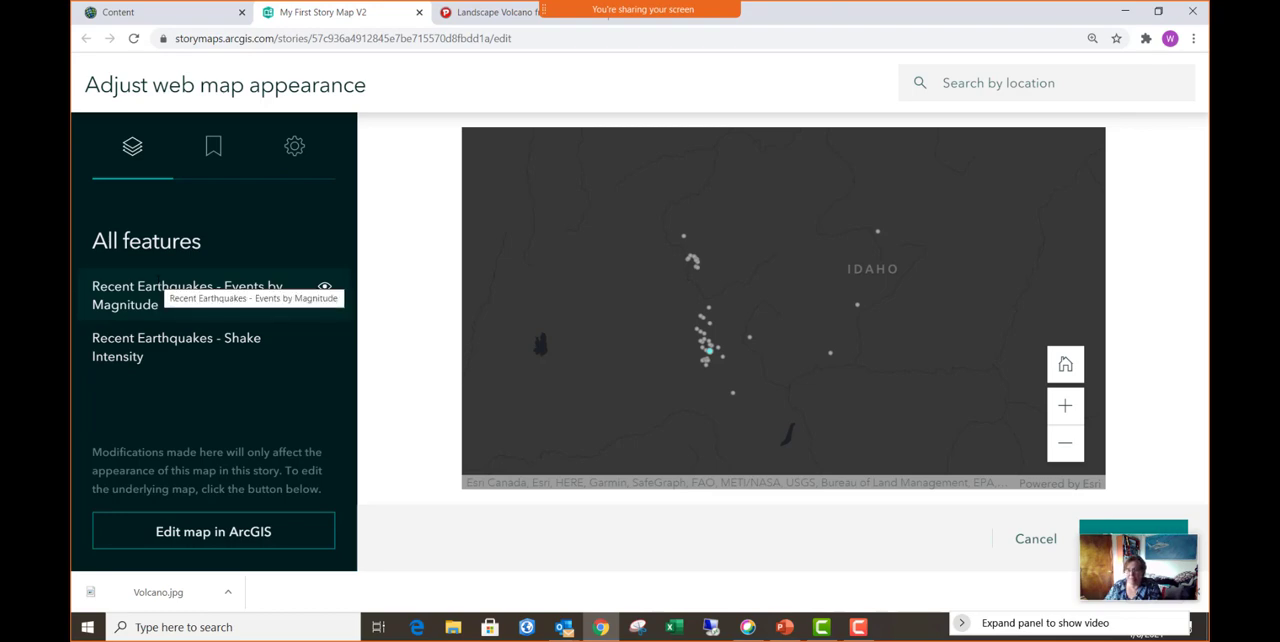
{"action": "left_click", "coordinate": [213, 150]}
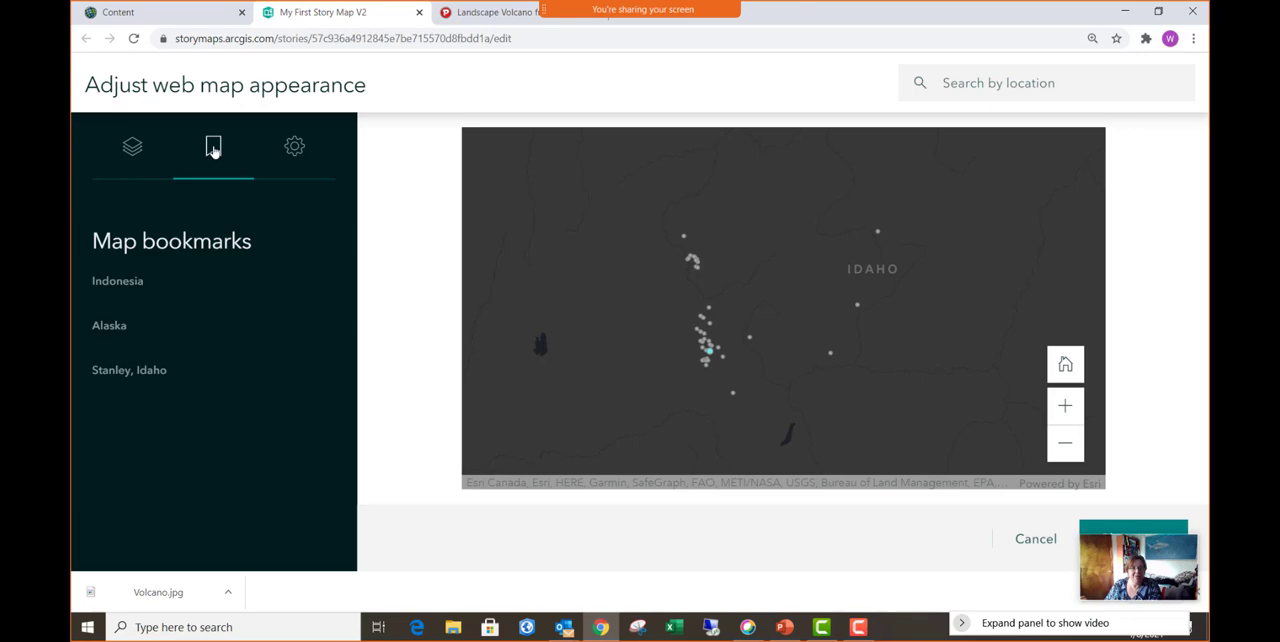
{"action": "left_click", "coordinate": [119, 284]}
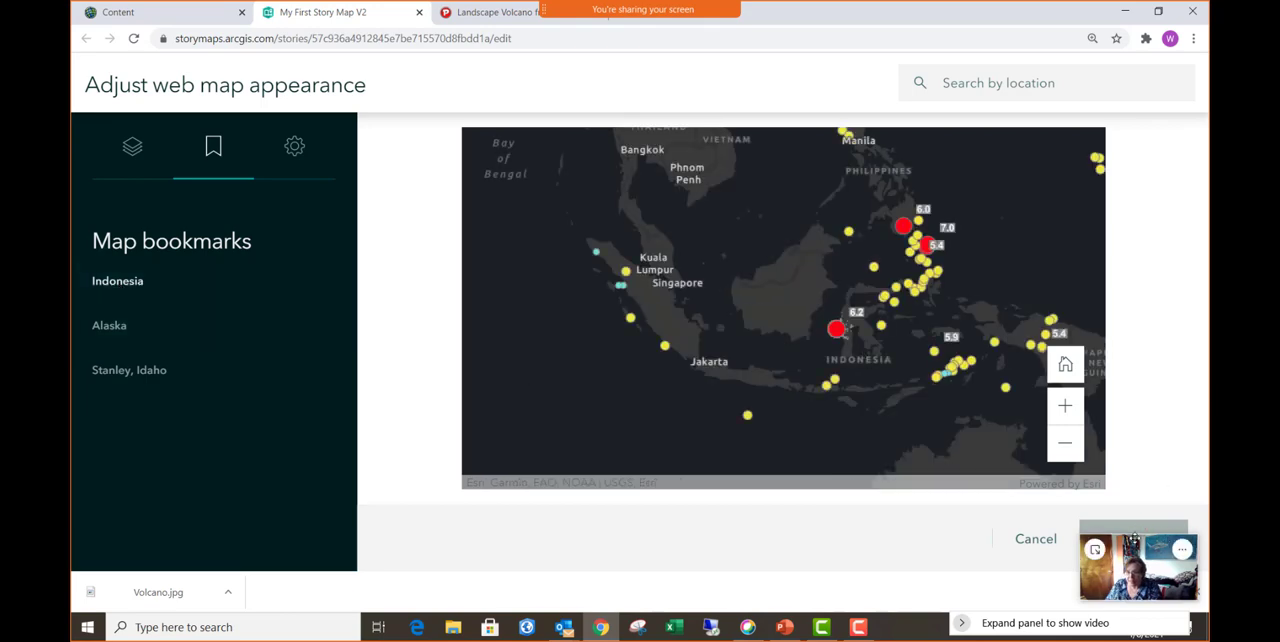
{"action": "left_click_drag", "start_coordinate": [1135, 528], "coordinate": [1063, 584]}
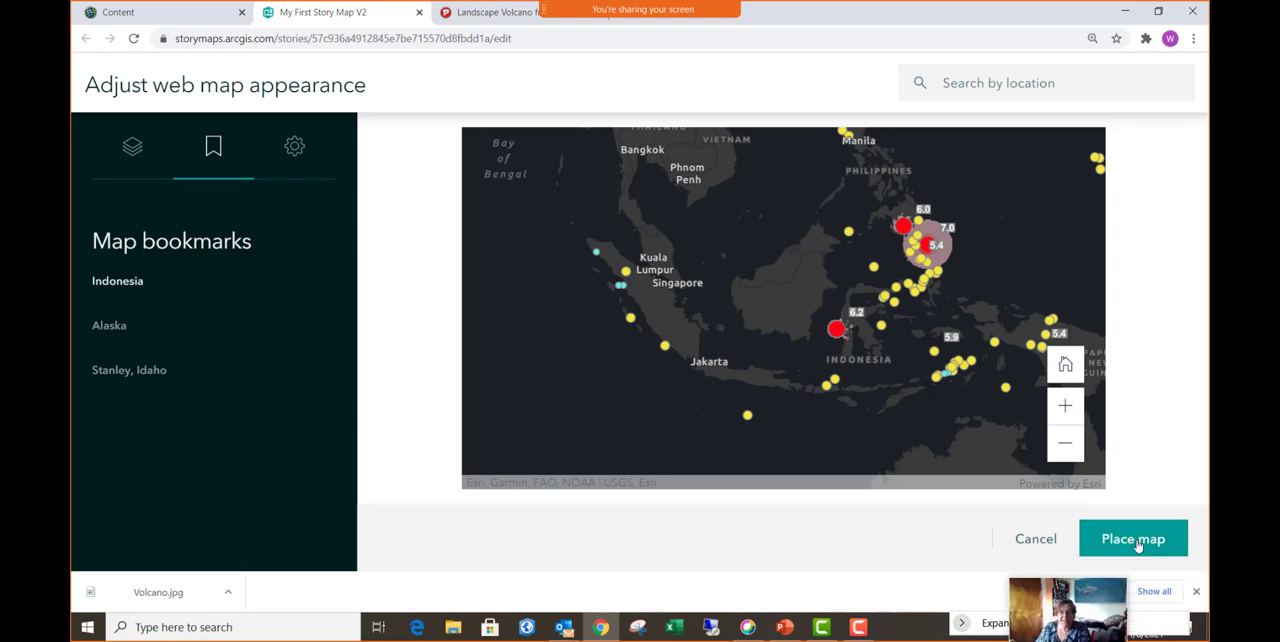
{"action": "left_click", "coordinate": [1137, 545]}
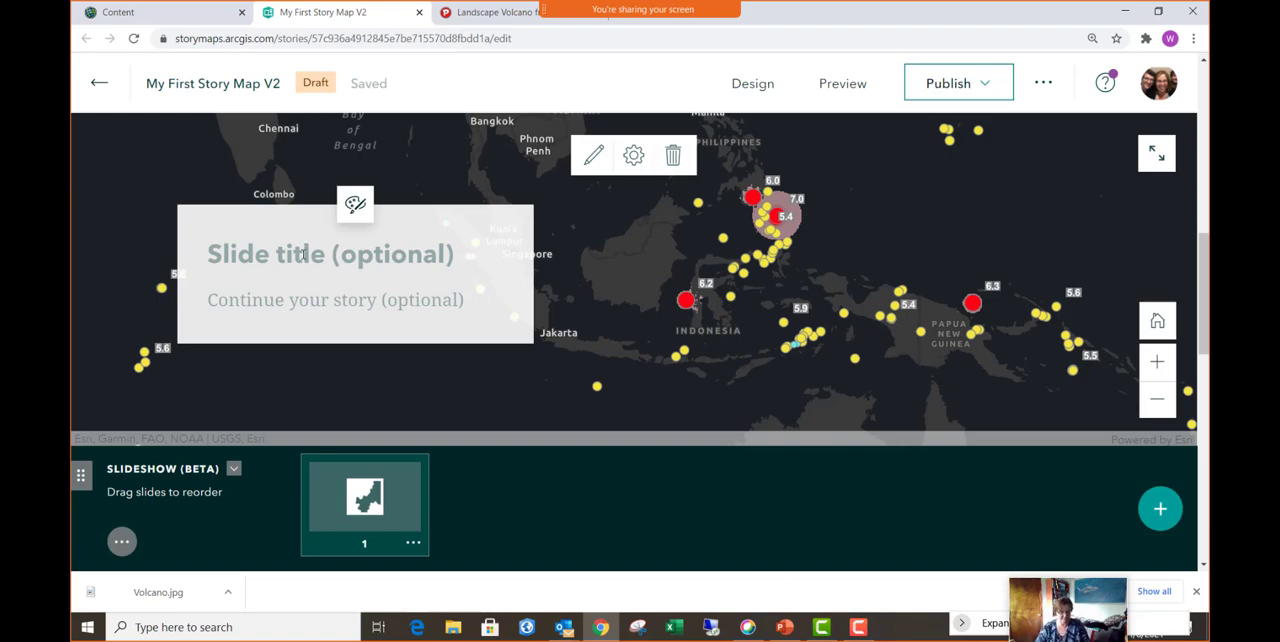
- Title the first slide "Earthquakes in Indonesia"
{"action": "type", "text": "Earthwa"}
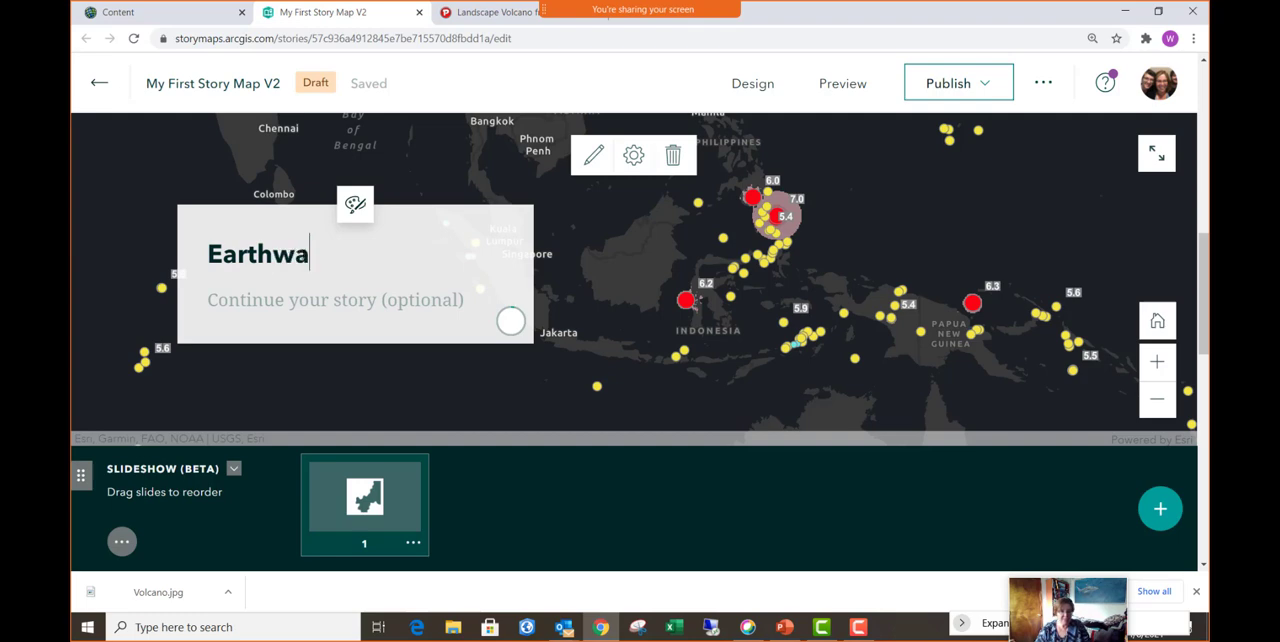
{"action": "key", "text": "BackSpace"}
{"action": "key", "text": "BackSpace"}
{"action": "type", "text": "quak"}
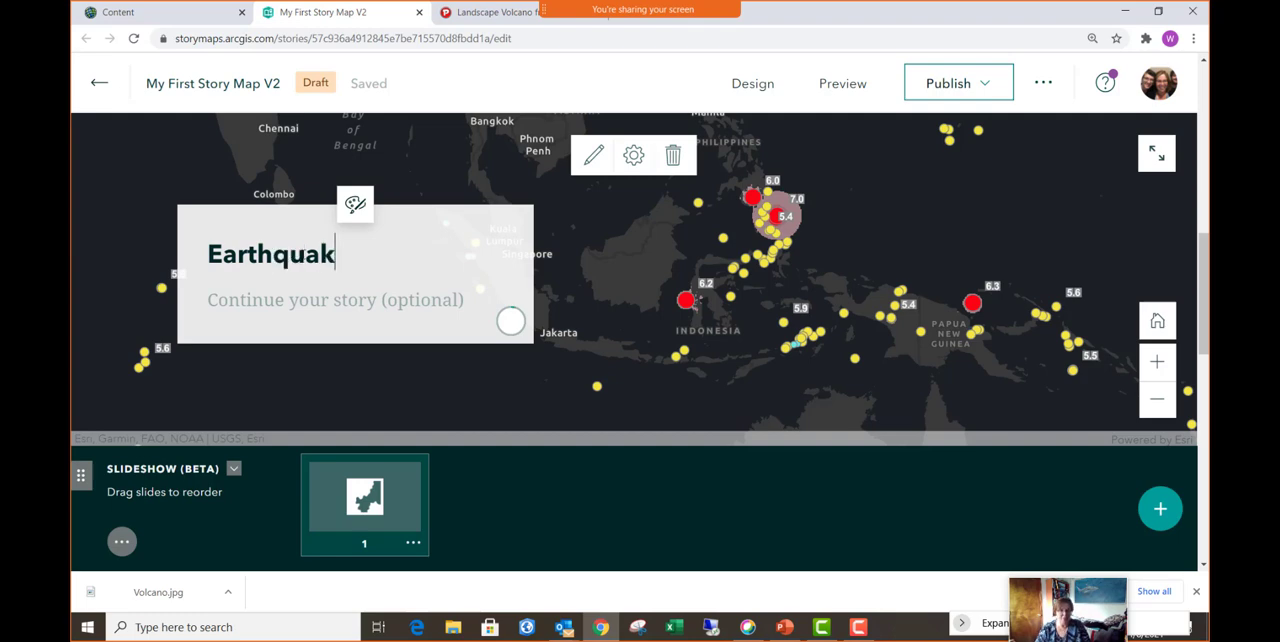
{"action": "type", "text": "es in Indon"}
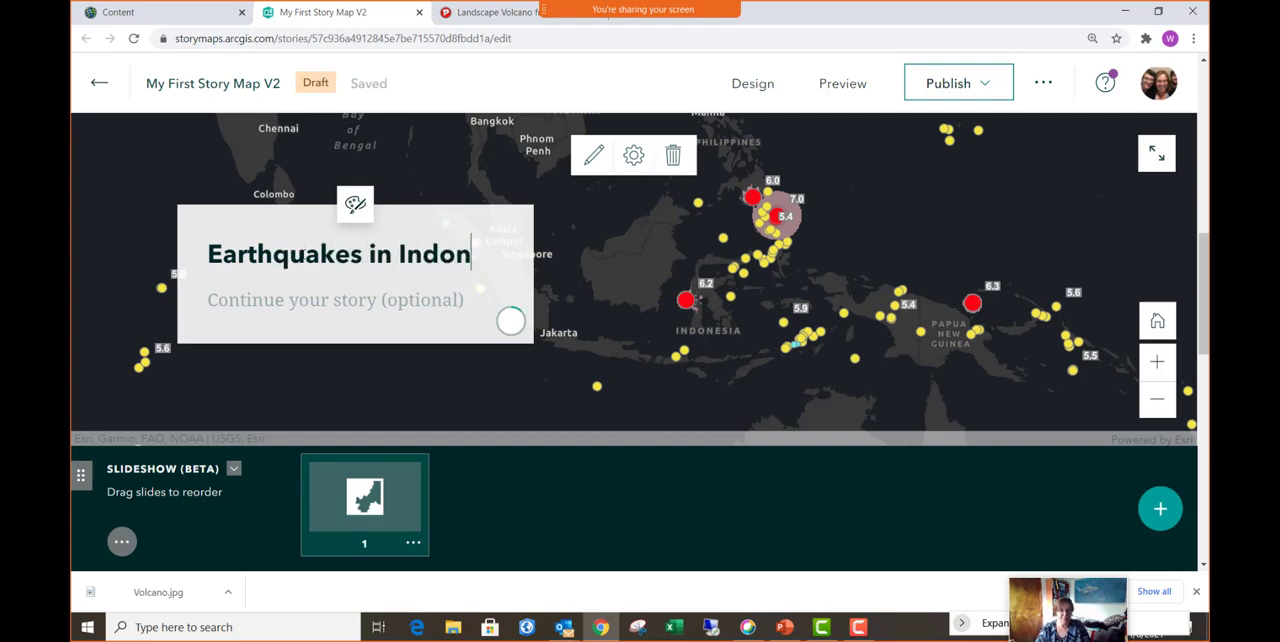
{"action": "type", "text": "esia"}
{"action": "key", "text": "BackSpace"}
{"action": "type", "text": "sia"}
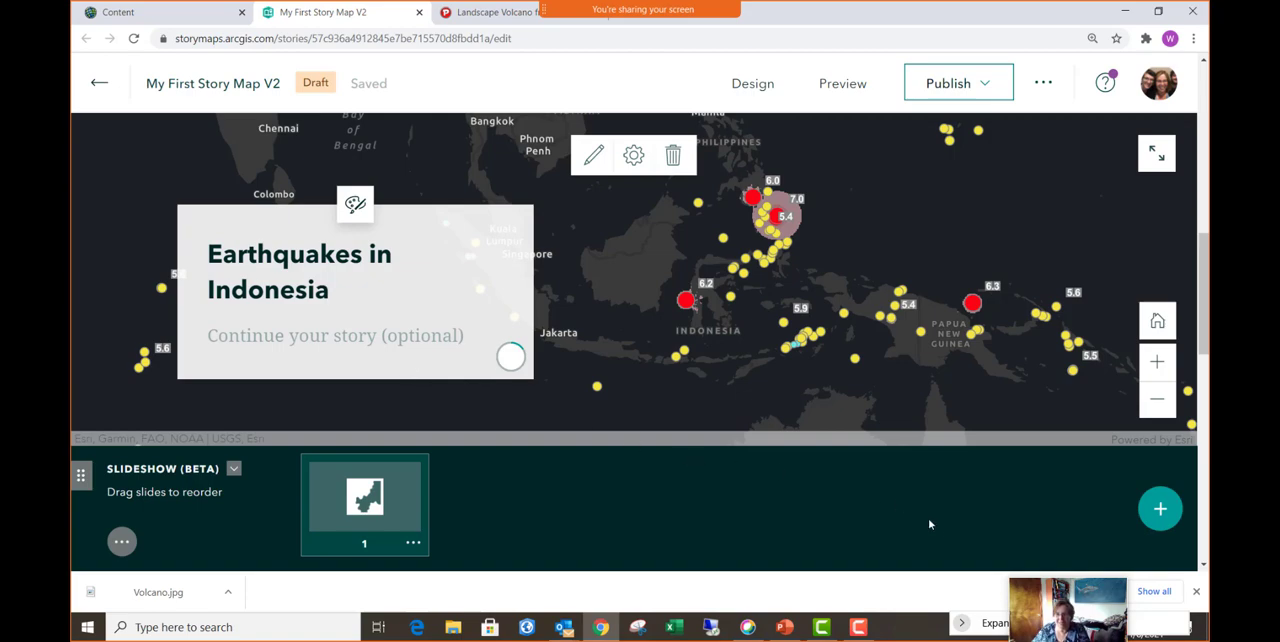
- Add a second slide and place the Earthquakes - Getting Started web map on it, set to the Alaska bookmark
{"action": "left_click", "coordinate": [1160, 511]}
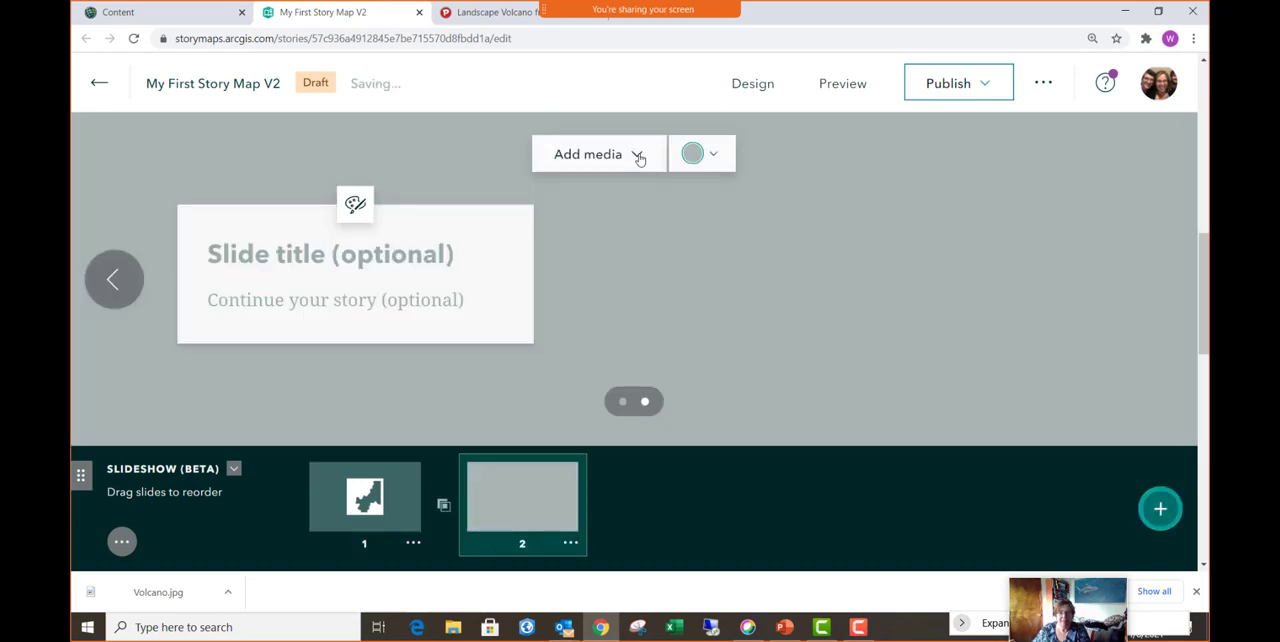
{"action": "left_click", "coordinate": [638, 160]}
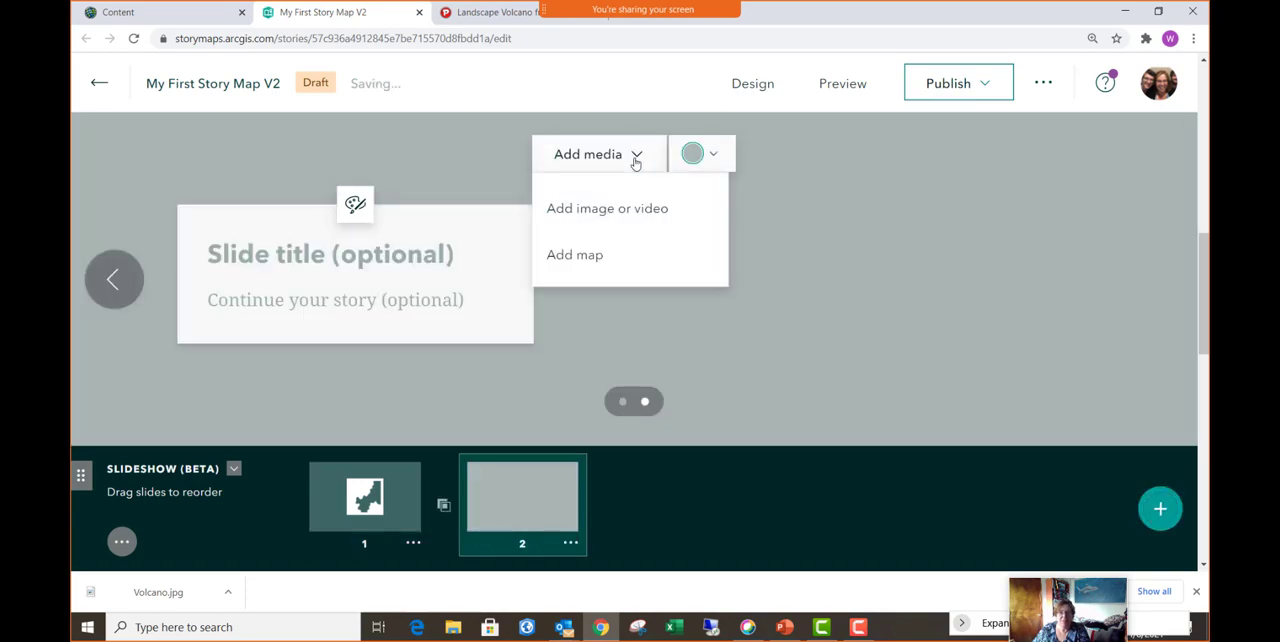
{"action": "left_click", "coordinate": [645, 264]}
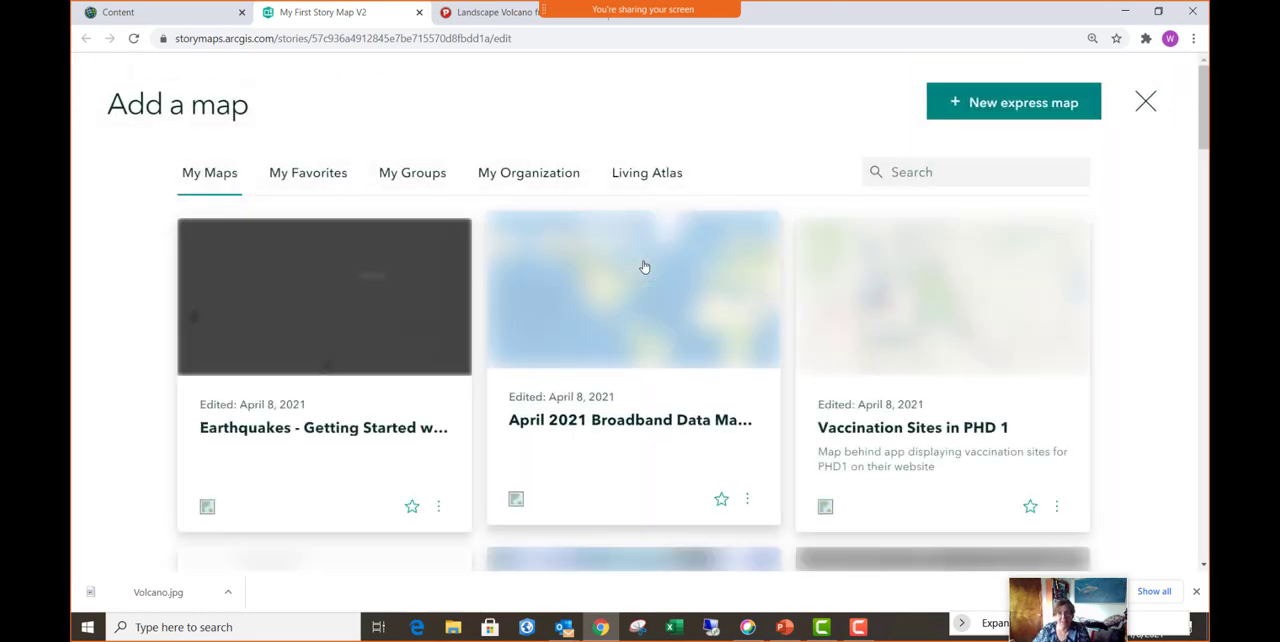
{"action": "left_click", "coordinate": [341, 336]}
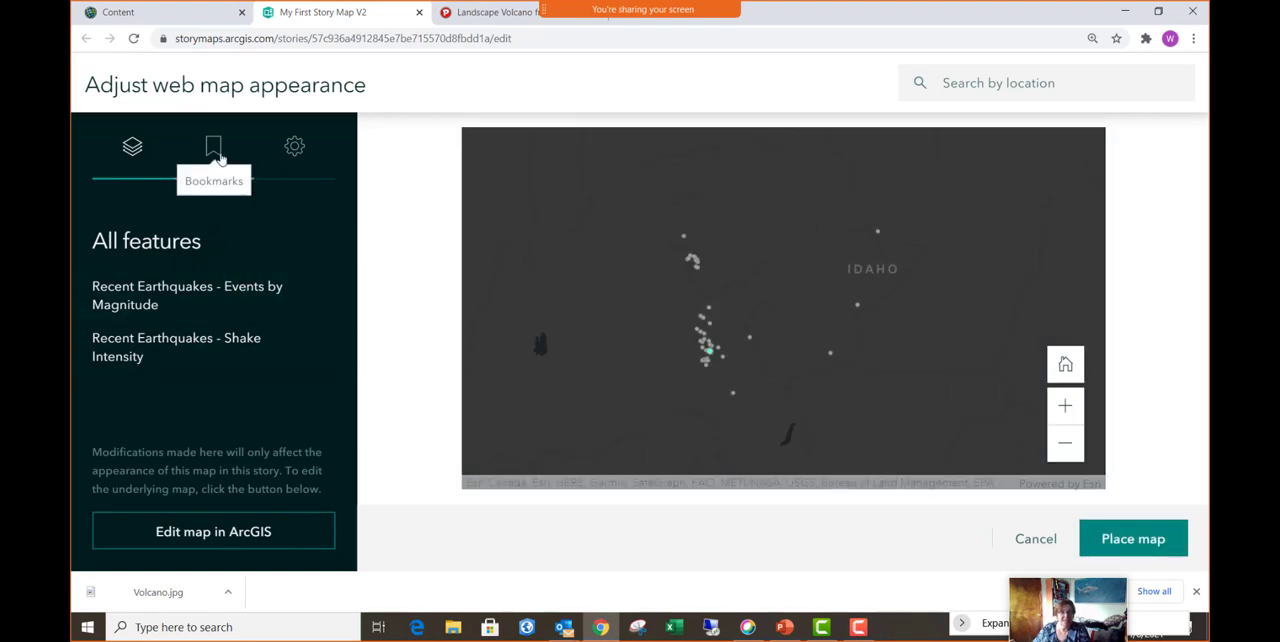
{"action": "left_click", "coordinate": [214, 150]}
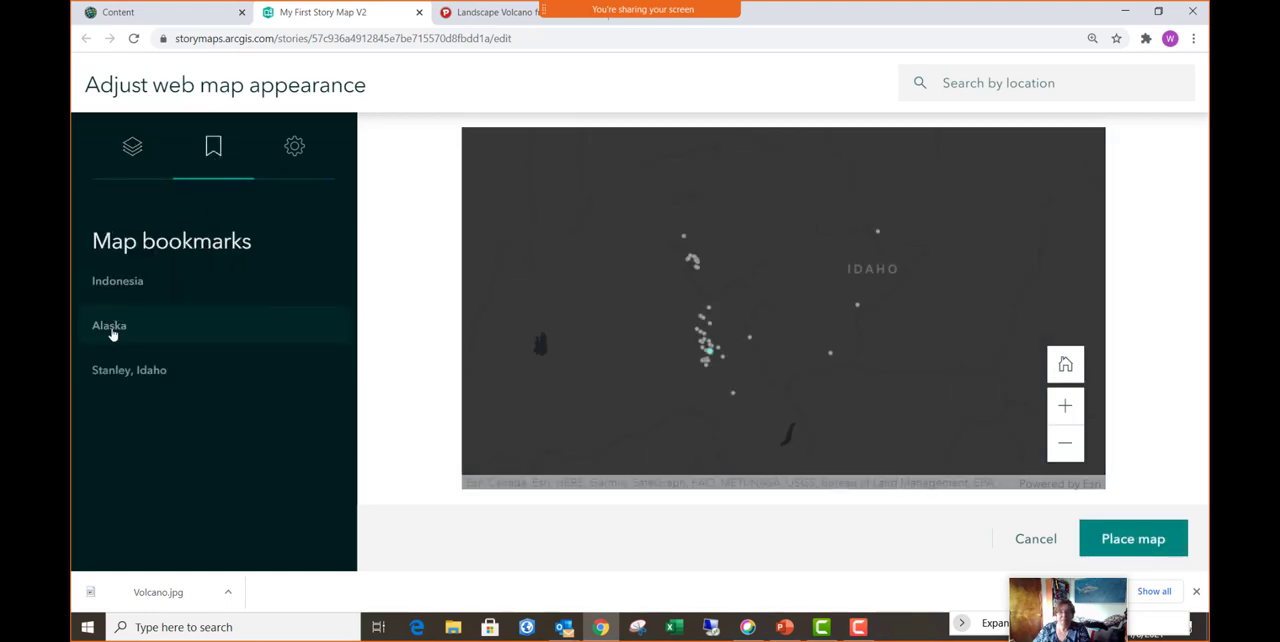
{"action": "left_click", "coordinate": [110, 330]}
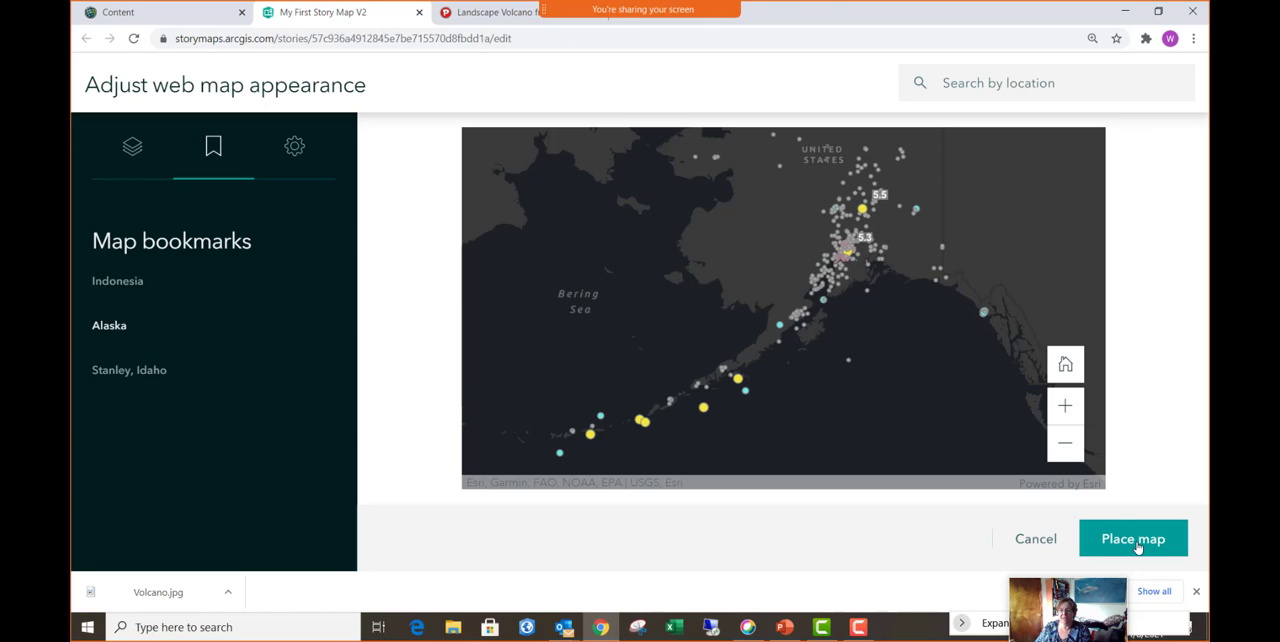
{"action": "left_click", "coordinate": [1133, 539]}
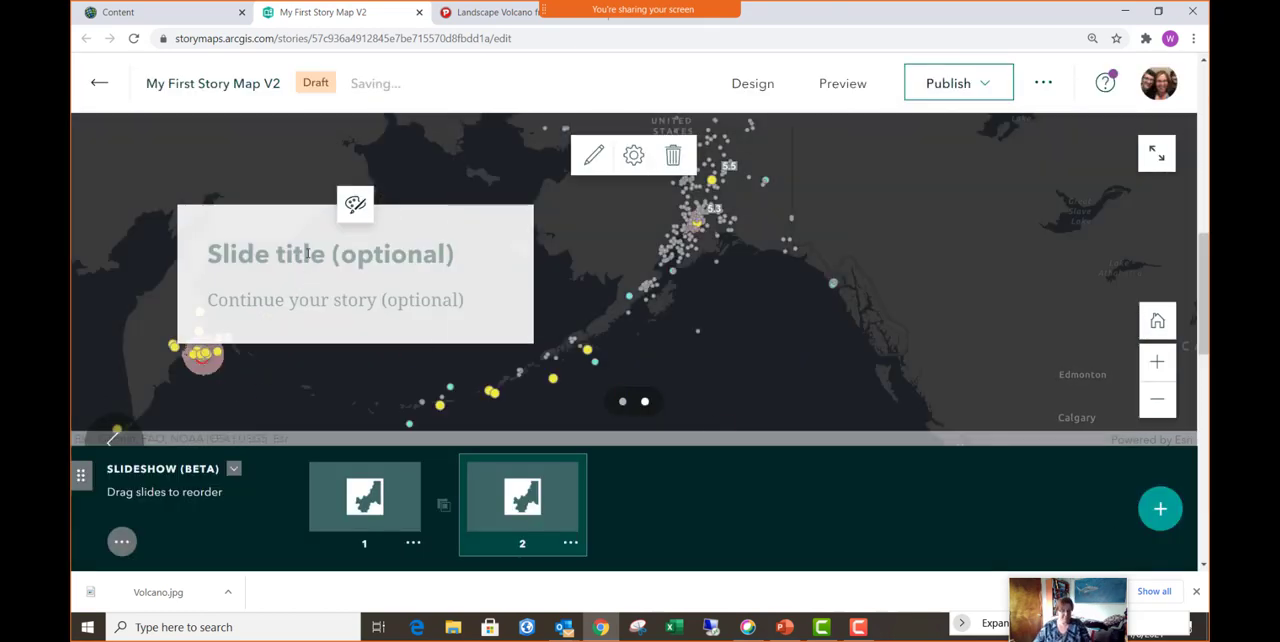
- Title the second slide "Earthquakes in Alaska"
{"action": "left_click", "coordinate": [307, 253]}
{"action": "type", "text": "Earth"}
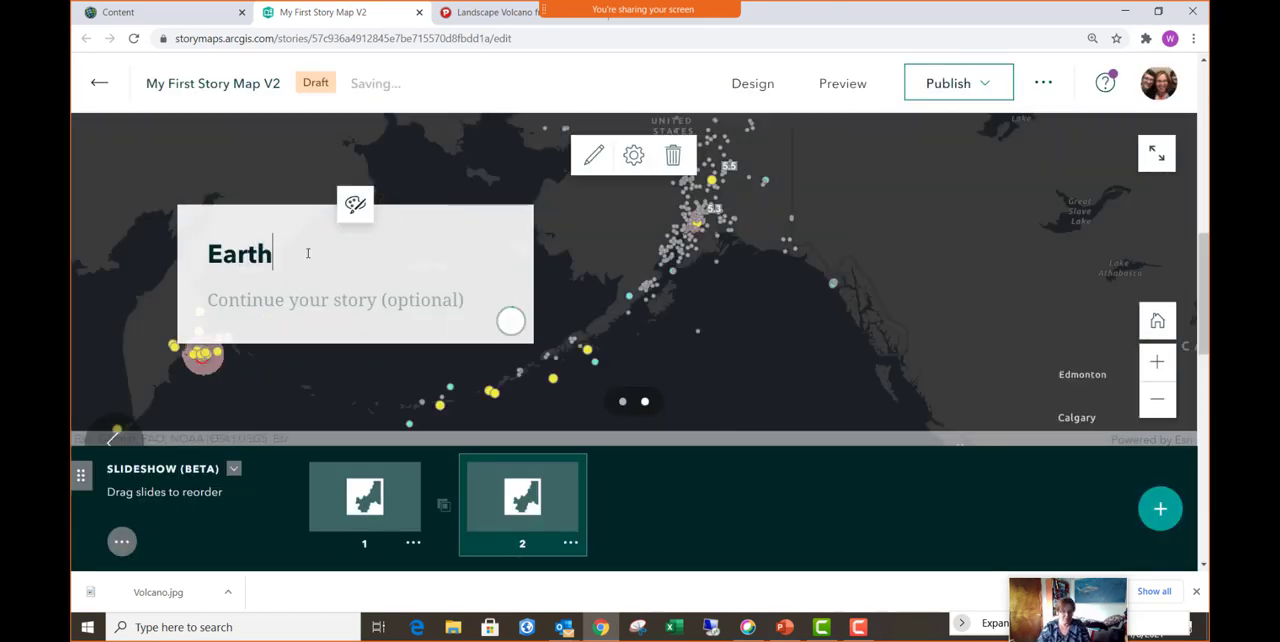
{"action": "type", "text": "wuake"}
{"action": "key", "text": "BackSpace"}
{"action": "key", "text": "BackSpace"}
{"action": "key", "text": "BackSpace"}
{"action": "key", "text": "BackSpace"}
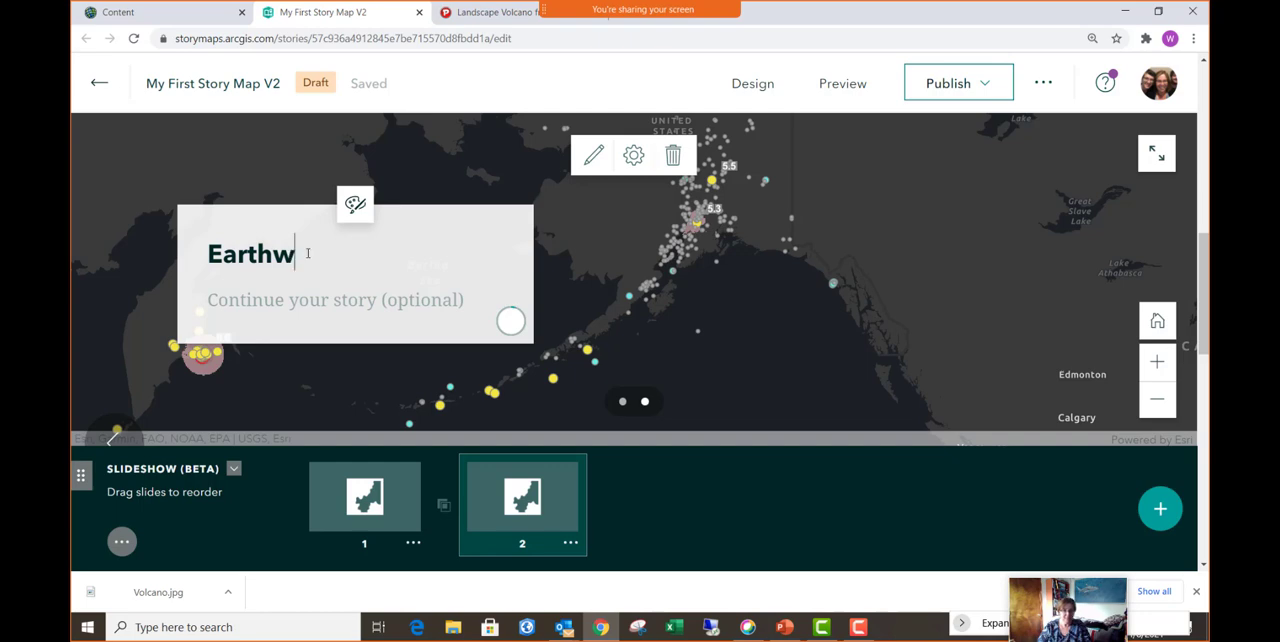
{"action": "key", "text": "BackSpace"}
{"action": "type", "text": "quakes in A"}
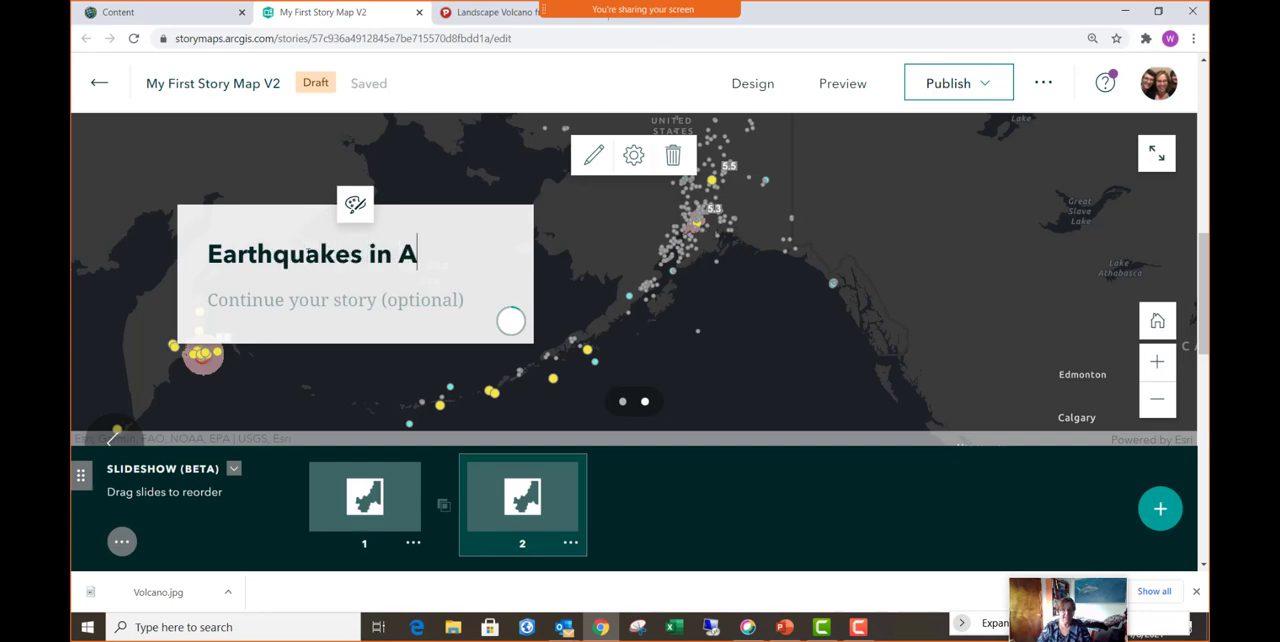
{"action": "type", "text": "laska"}
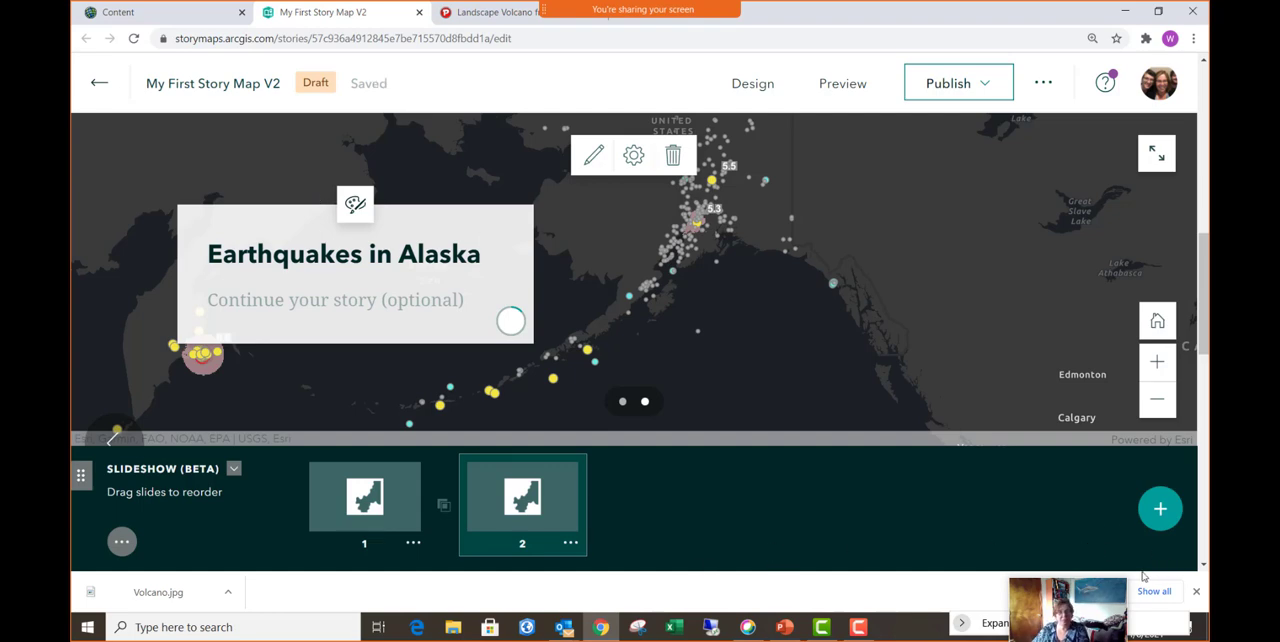
- Add a third slide and place the Earthquakes - Getting Started web map on it, set to the Stanley, Idaho bookmark
{"action": "left_click", "coordinate": [1160, 512]}
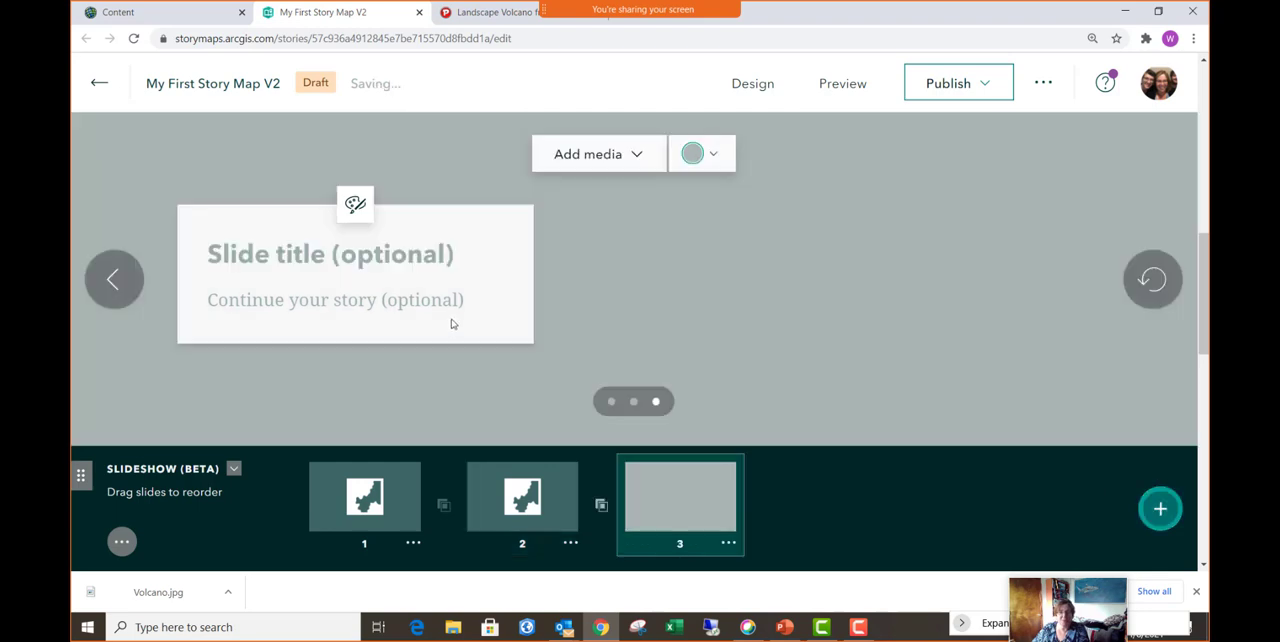
{"action": "left_click", "coordinate": [637, 158]}
{"action": "left_click", "coordinate": [588, 258]}
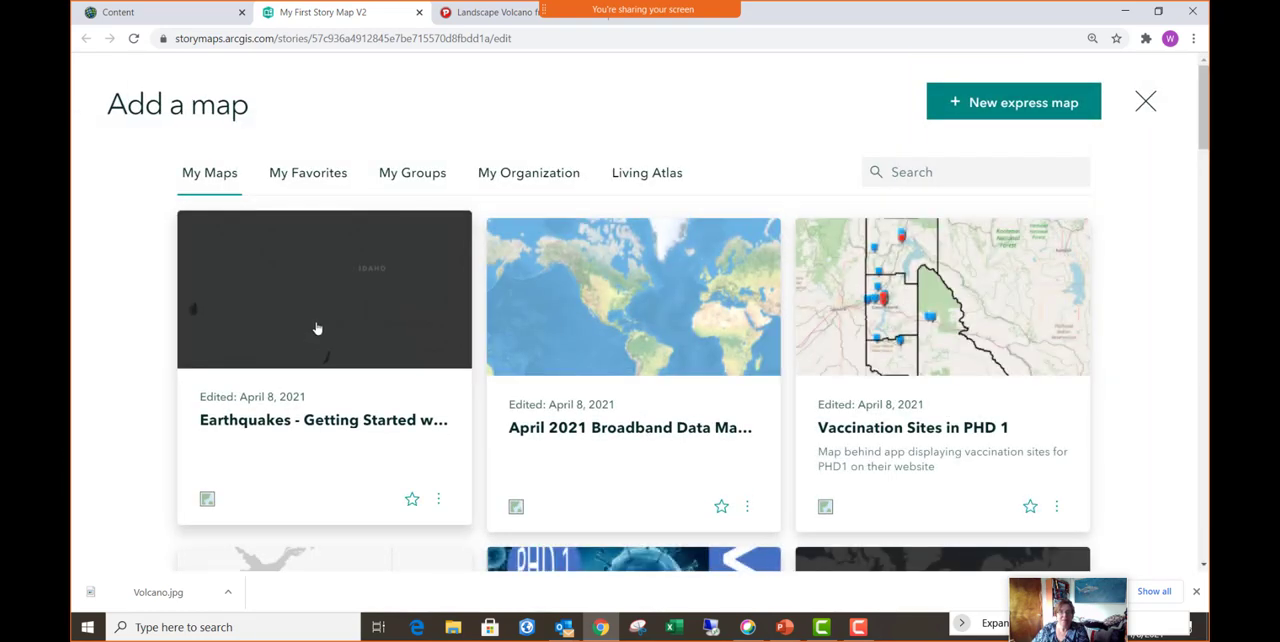
{"action": "left_click", "coordinate": [316, 330]}
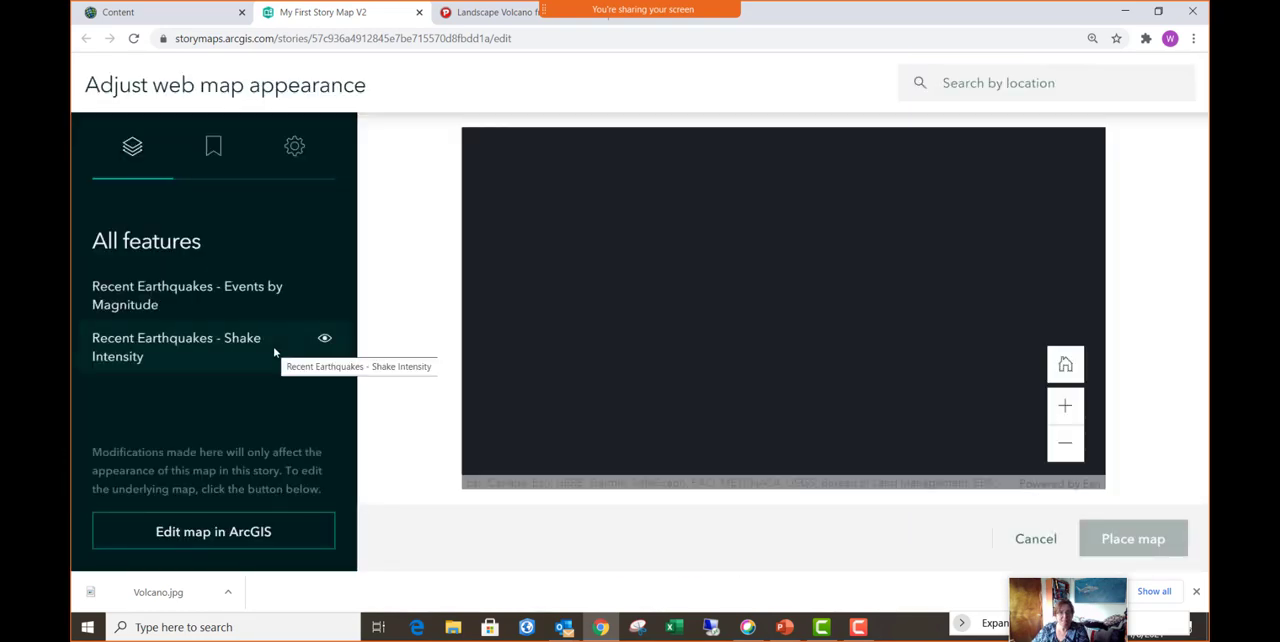
{"action": "left_click", "coordinate": [213, 150]}
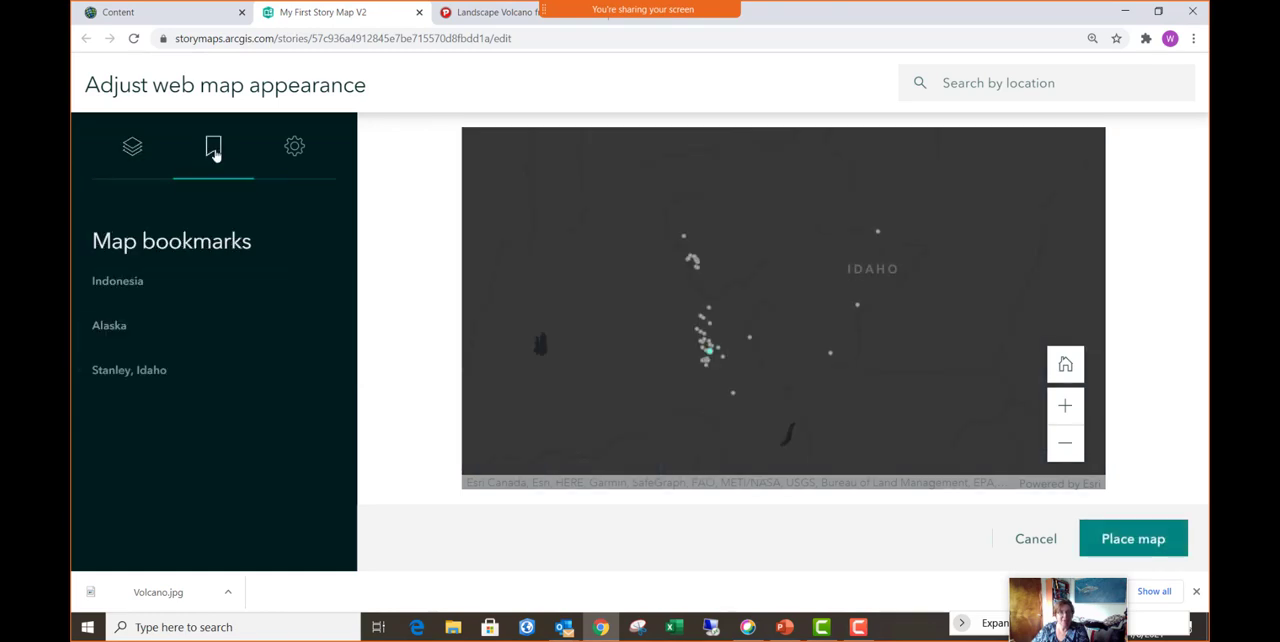
{"action": "left_click", "coordinate": [138, 372]}
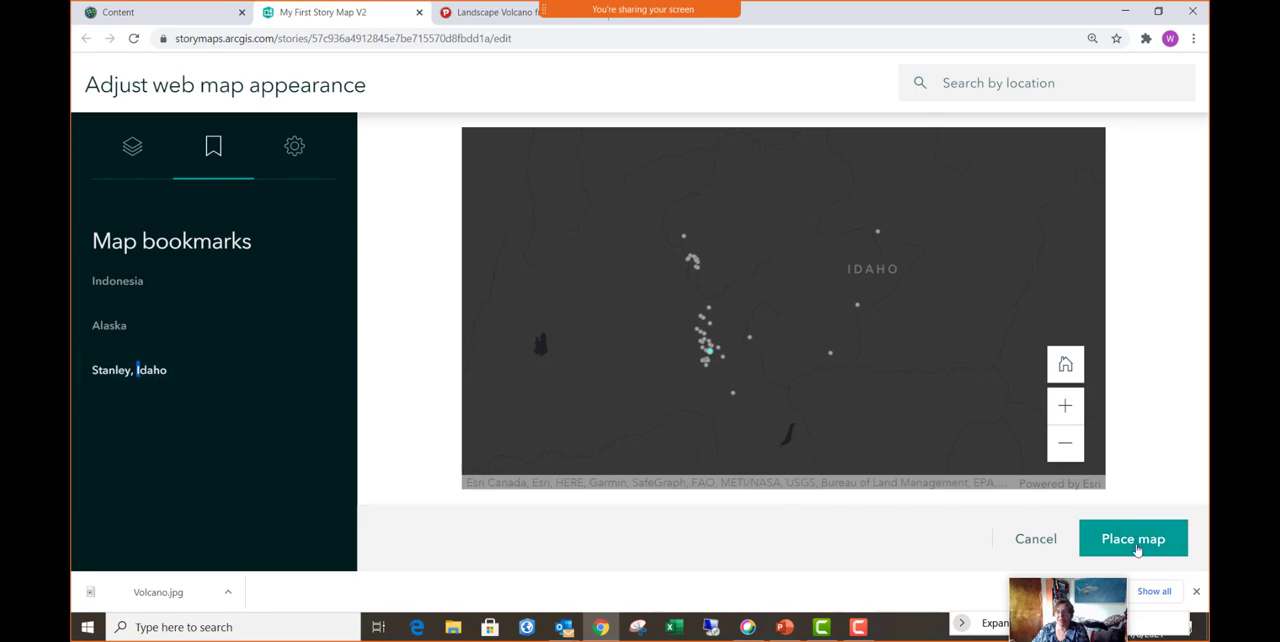
{"action": "left_click", "coordinate": [1134, 543]}
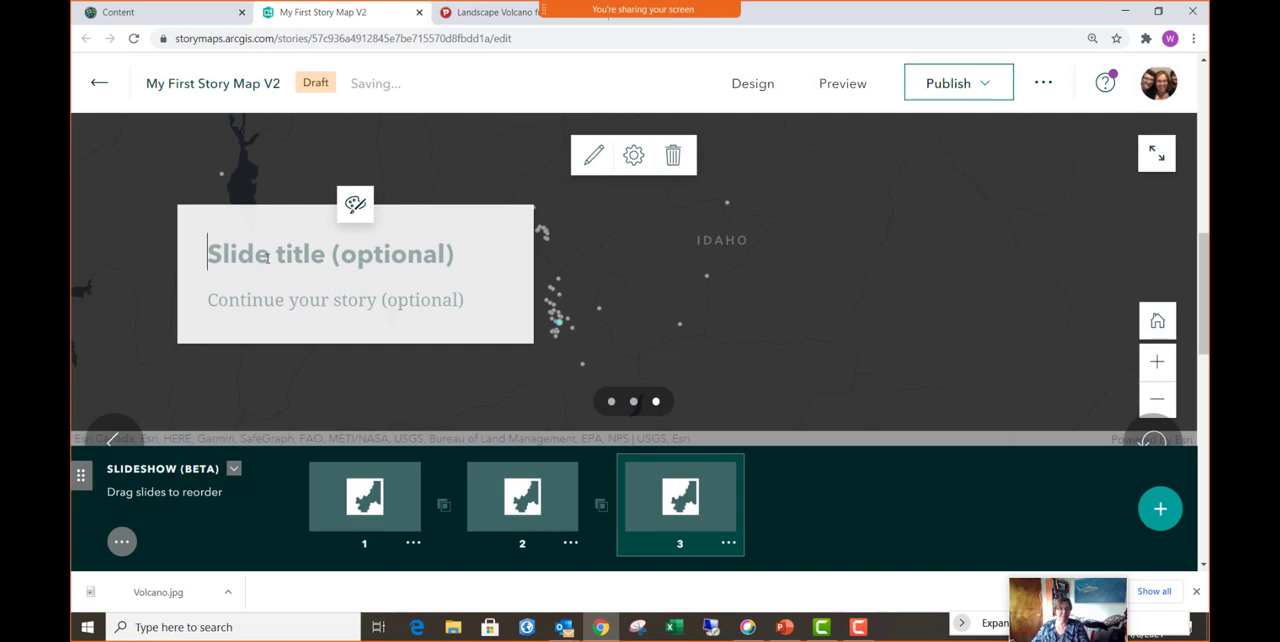
- Title the third slide "Earthquakes near Stanley, Idaho"
{"action": "type", "text": "Earth"}
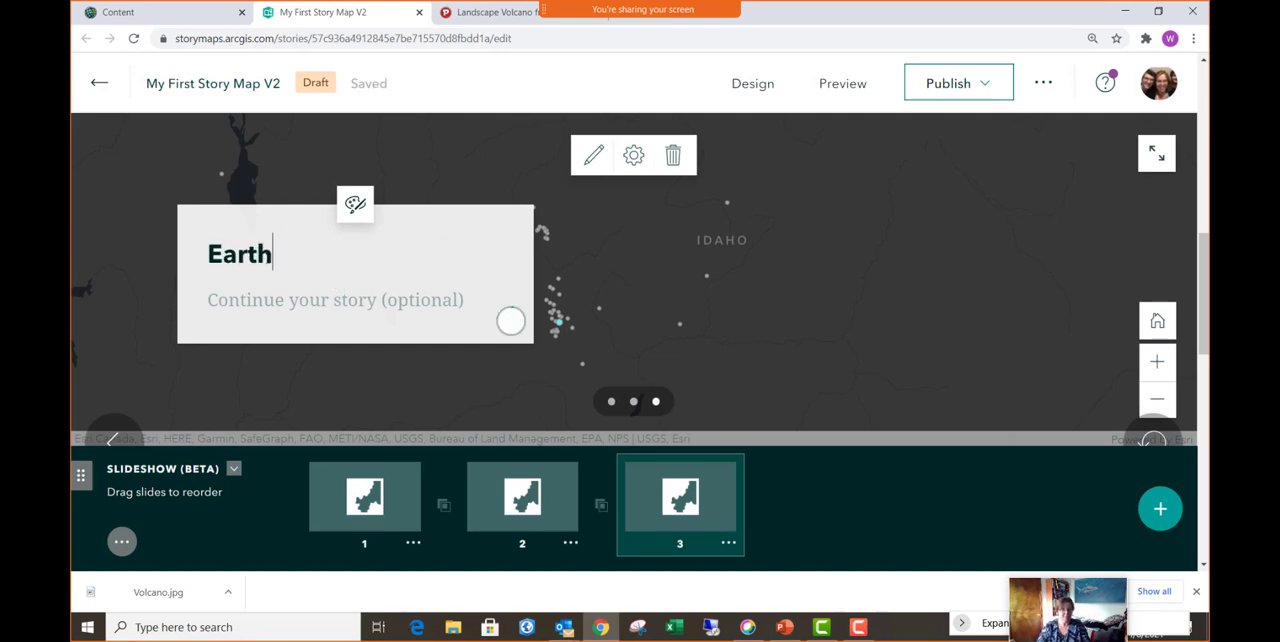
{"action": "type", "text": "wuak"}
{"action": "key", "text": "BackSpace"}
{"action": "key", "text": "BackSpace"}
{"action": "key", "text": "BackSpace"}
{"action": "key", "text": "BackSpace"}
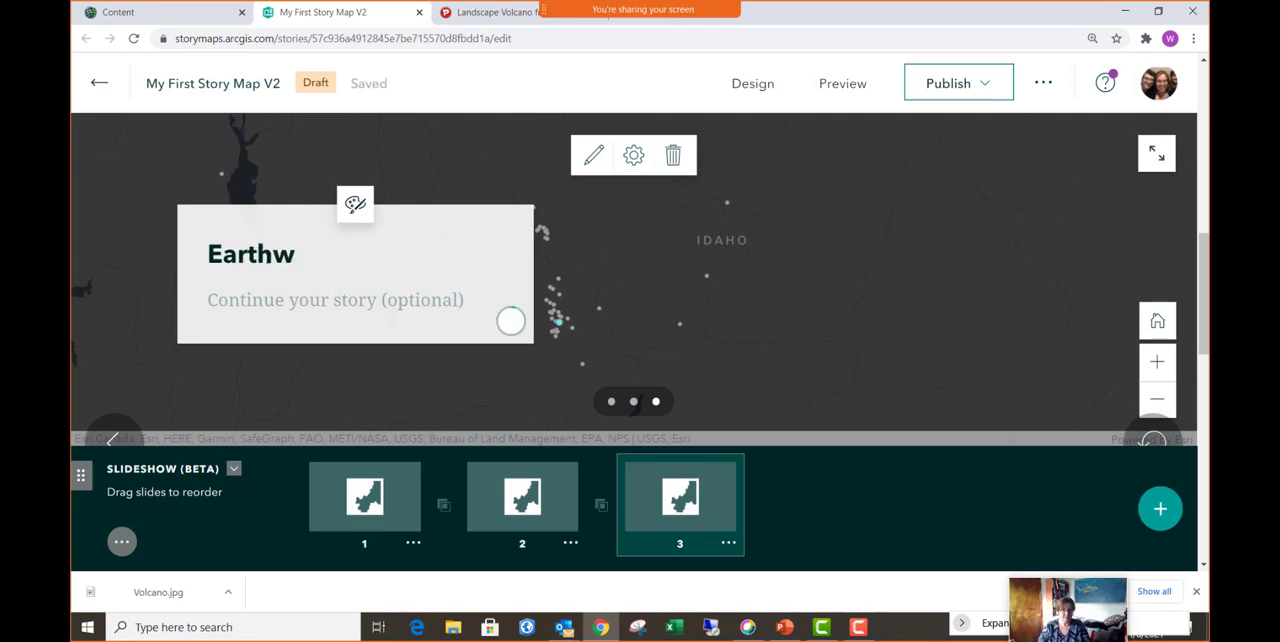
{"action": "type", "text": "quakes n"}
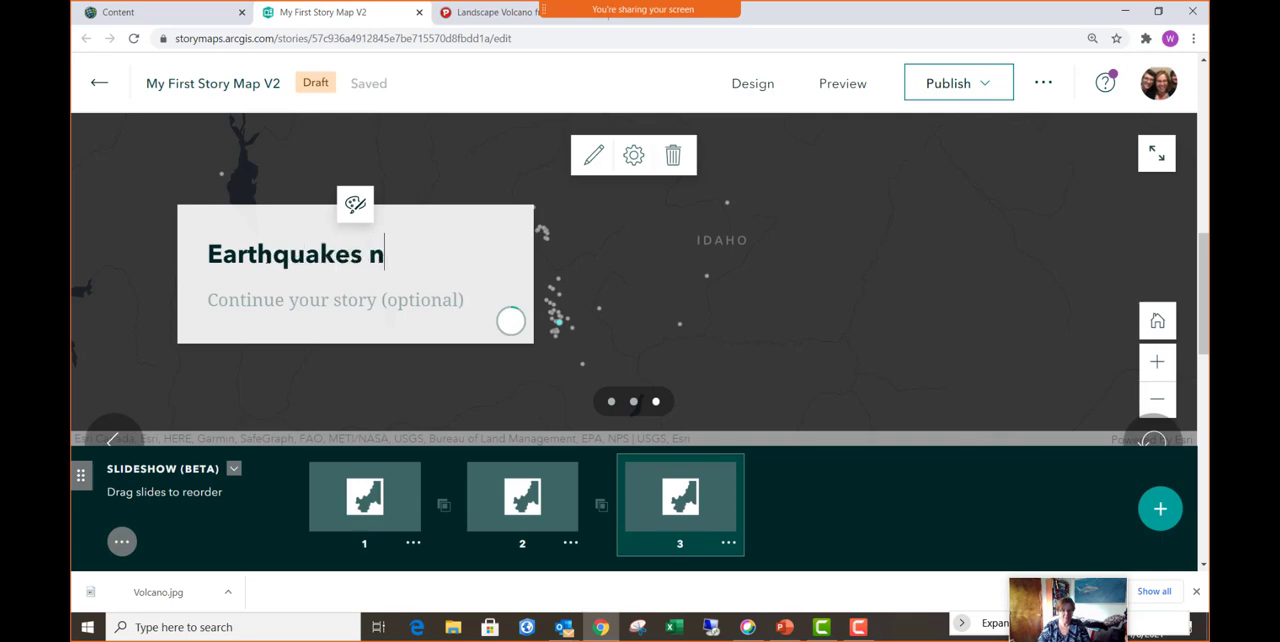
{"action": "type", "text": "ear Stanl"}
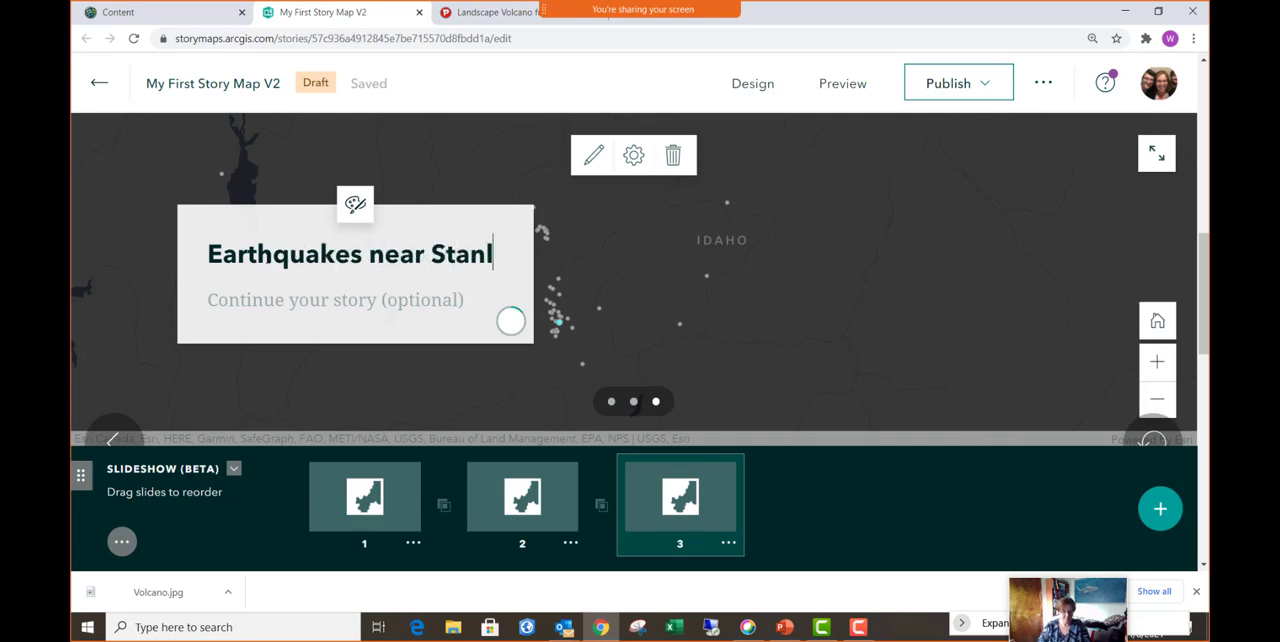
{"action": "type", "text": "ey, Idaho"}
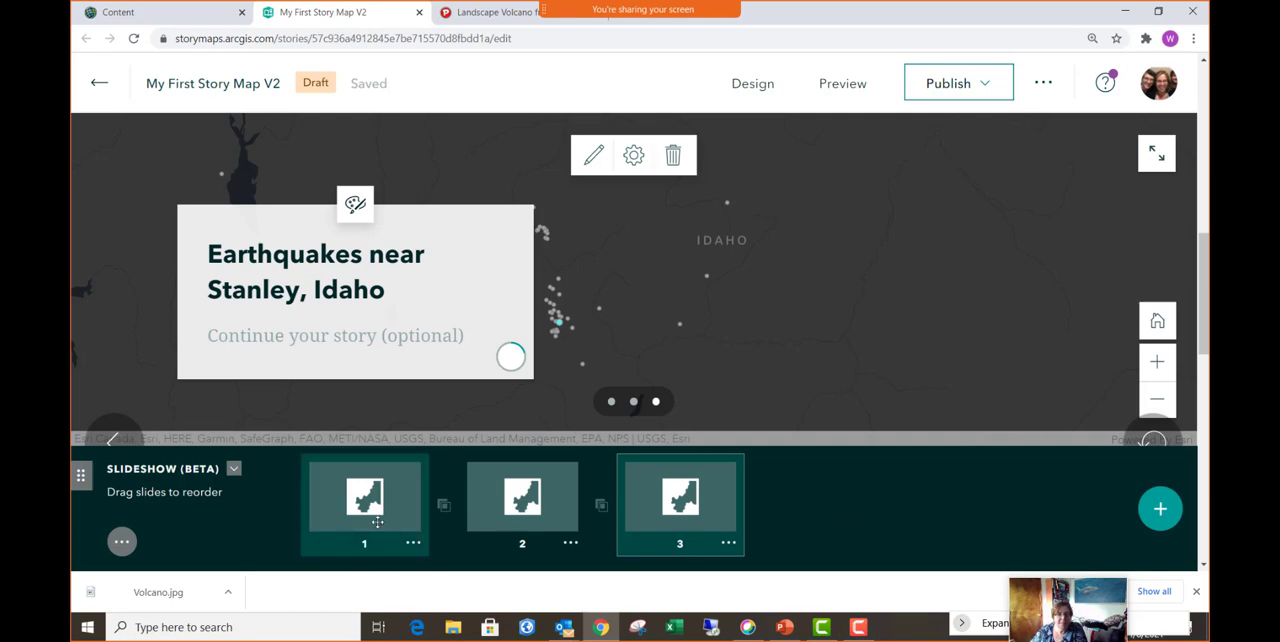
- Move the Indonesia slide to the end of the slideshow and publish the story with Private sharing
{"action": "left_click_drag", "start_coordinate": [377, 521], "coordinate": [490, 505]}
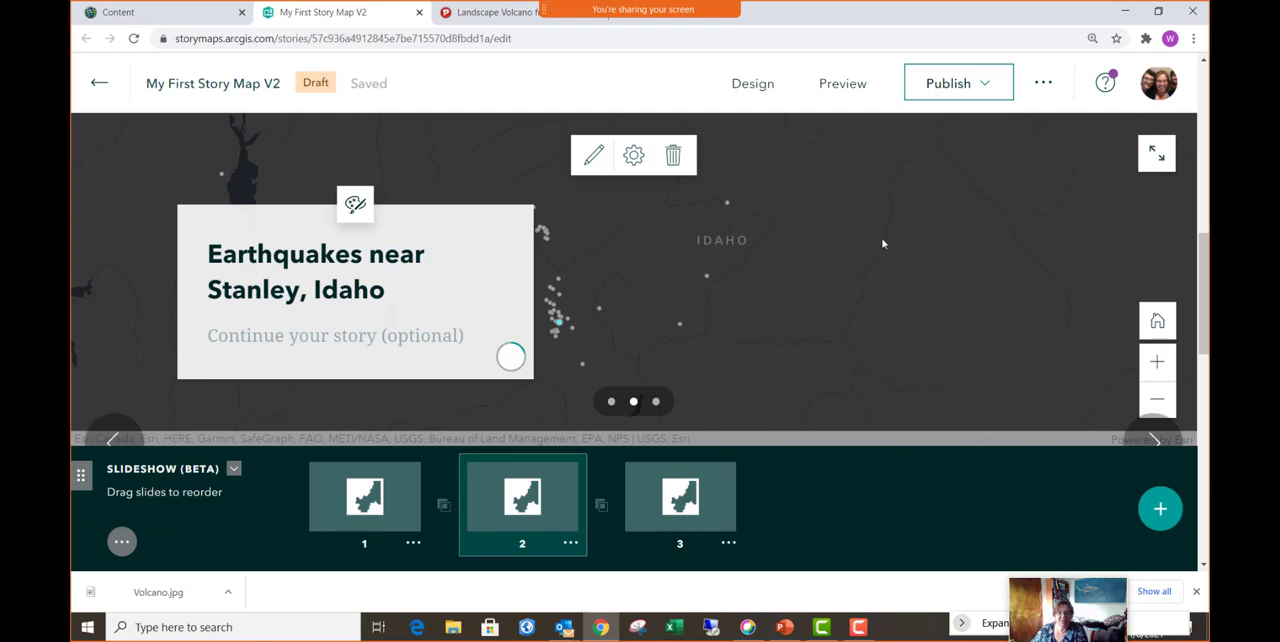
{"action": "left_click", "coordinate": [959, 90]}
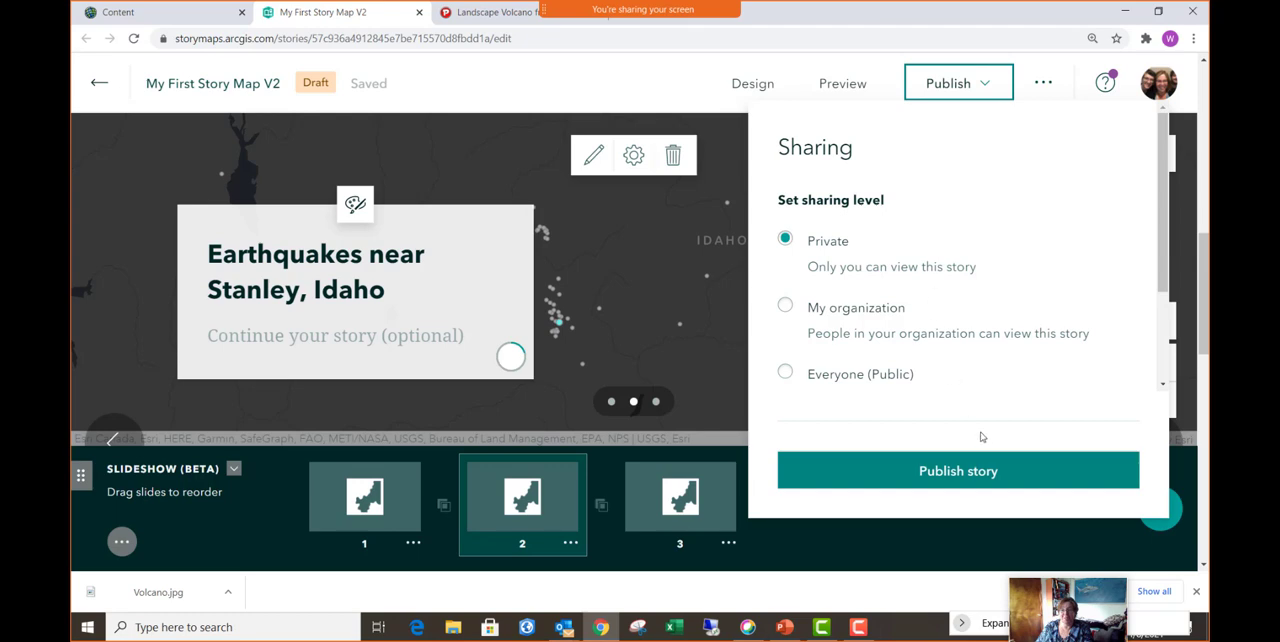
{"action": "left_click", "coordinate": [984, 478]}
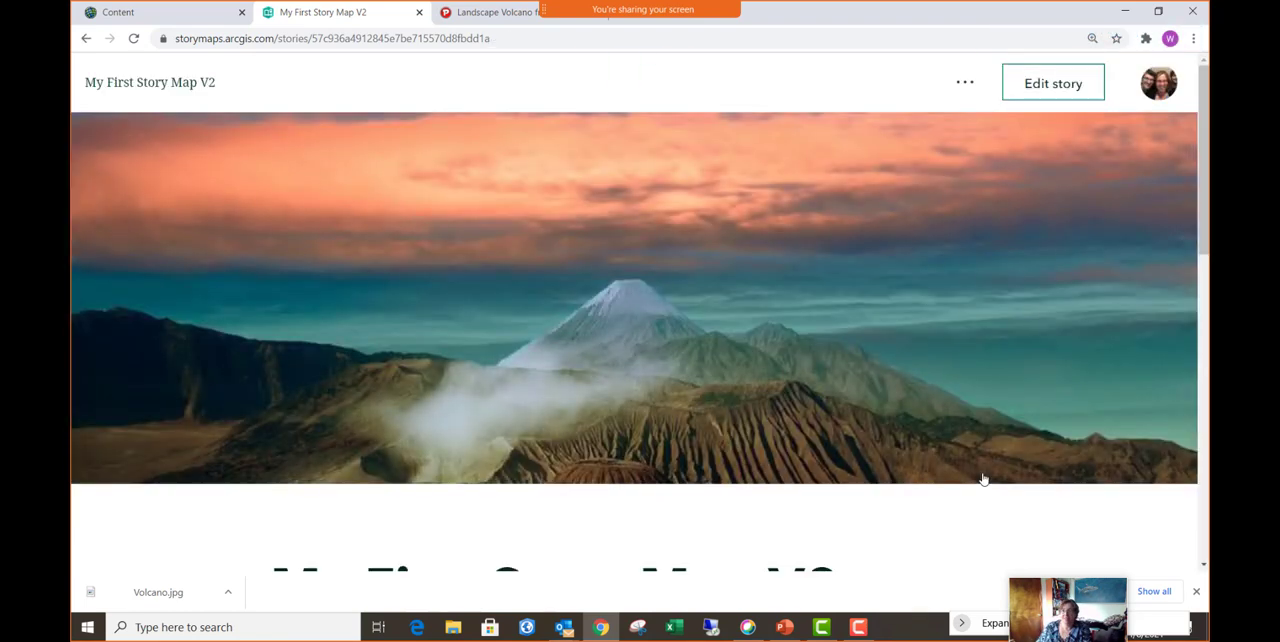
- Review the published story from the cover down and step forward and back through the slideshow's three earthquake maps
{"action": "scroll", "coordinate": [671, 370], "scroll_direction": "down", "scroll_amount": 3}
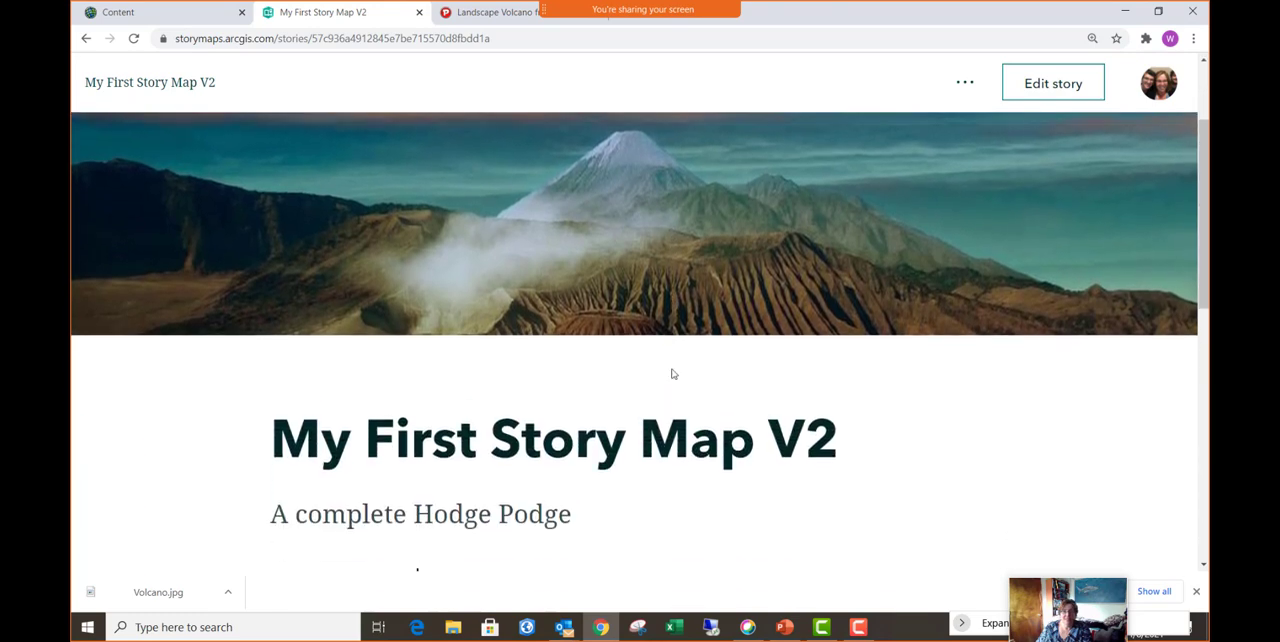
{"action": "scroll", "coordinate": [673, 368], "scroll_direction": "down", "scroll_amount": 4}
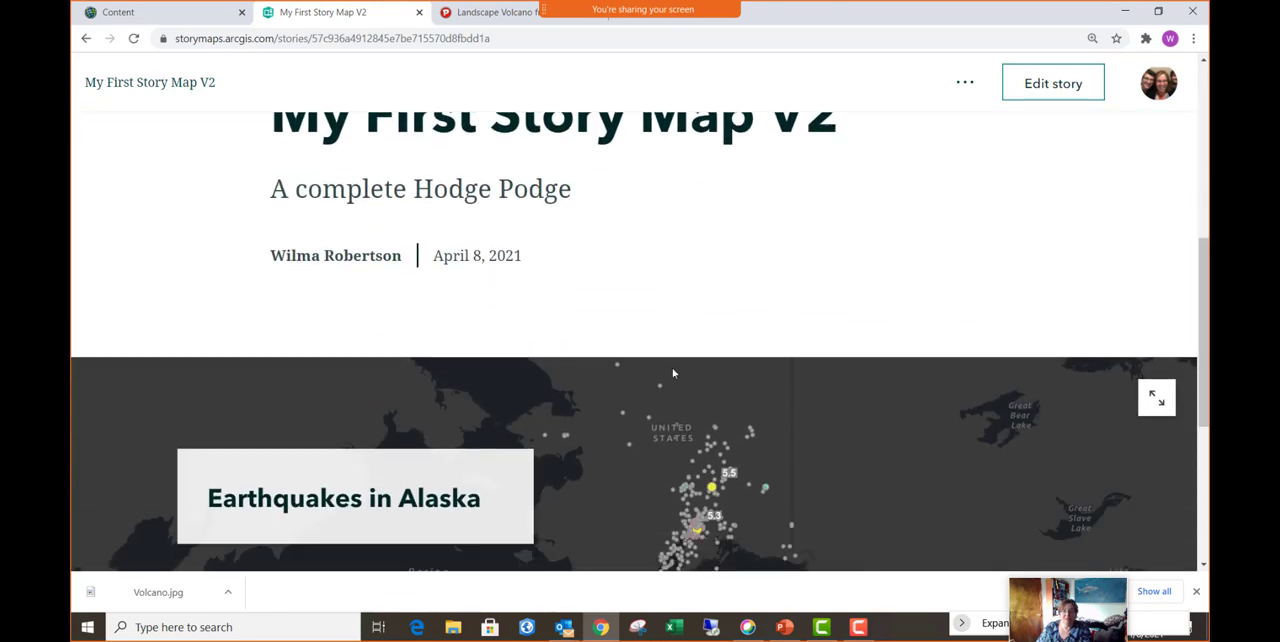
{"action": "scroll", "coordinate": [673, 372], "scroll_direction": "down", "scroll_amount": 1}
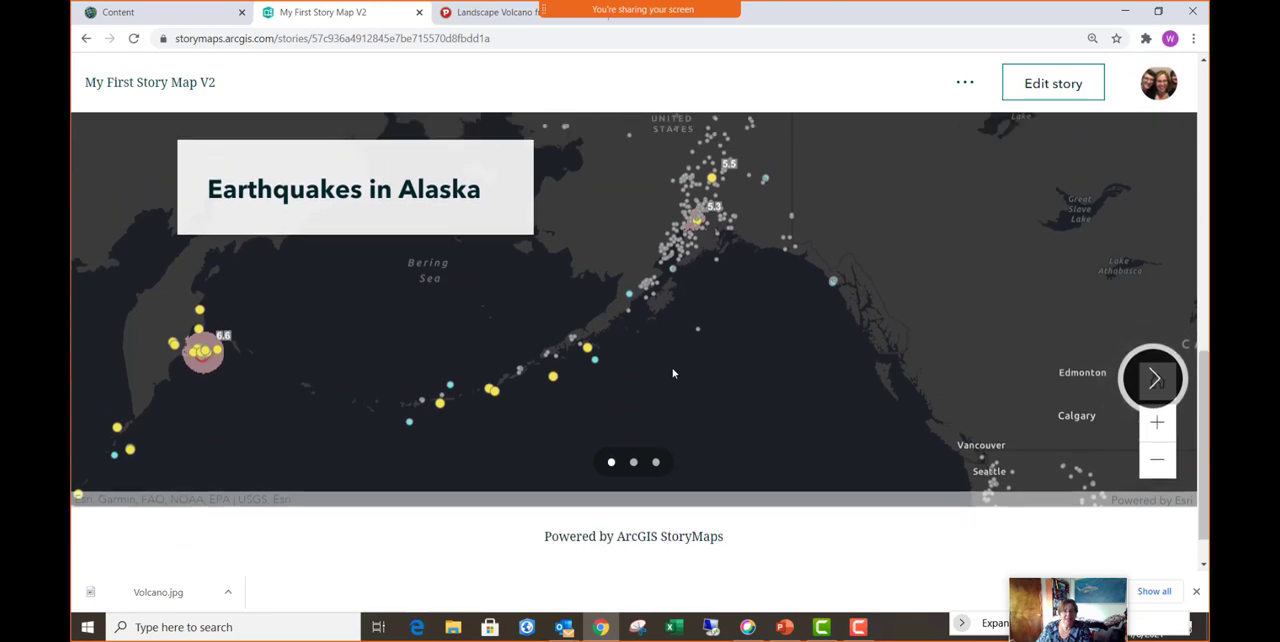
{"action": "scroll", "coordinate": [673, 373], "scroll_direction": "up", "scroll_amount": 1}
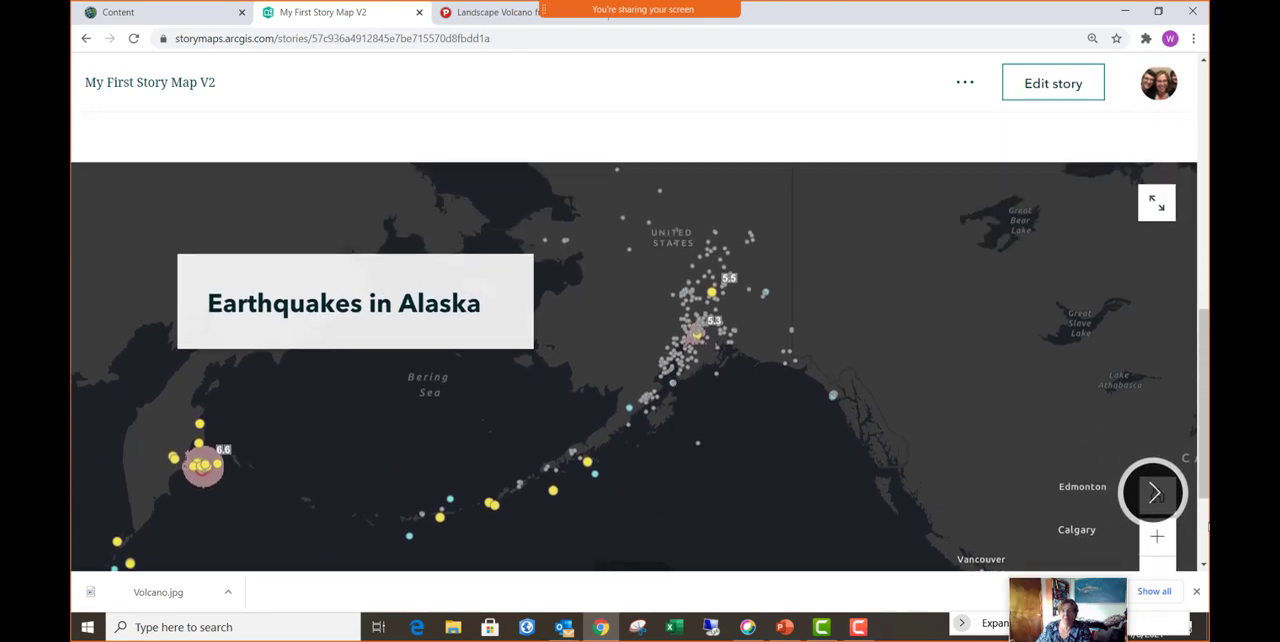
{"action": "left_click", "coordinate": [1158, 495]}
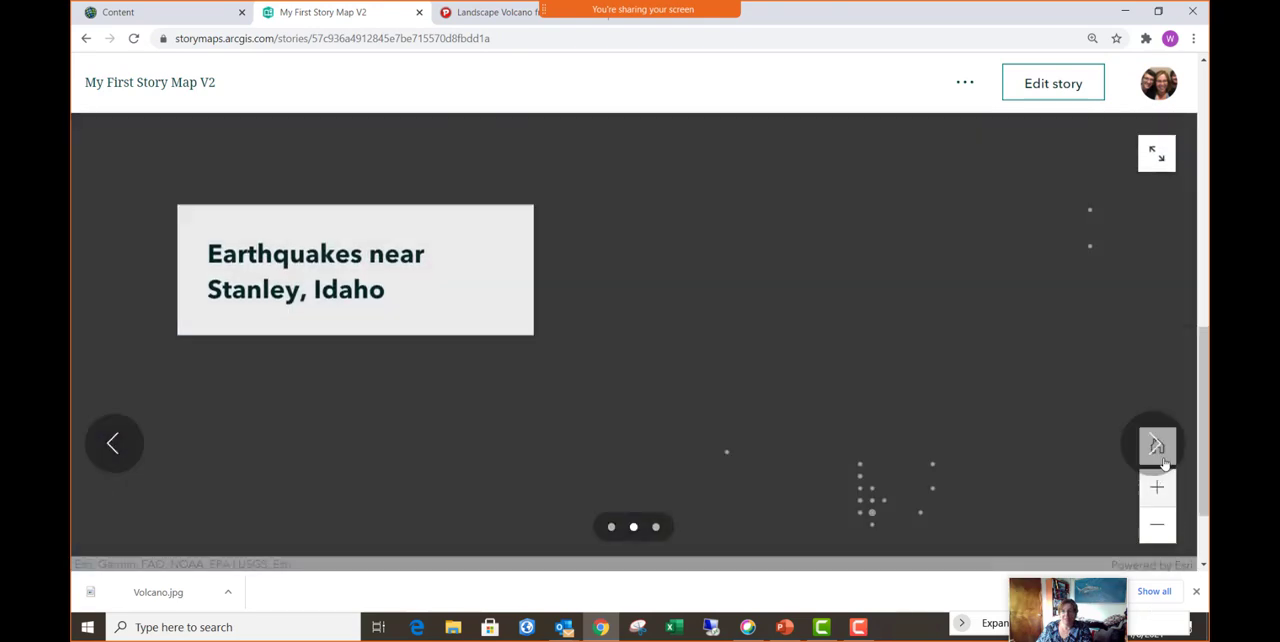
{"action": "left_click", "coordinate": [1154, 446]}
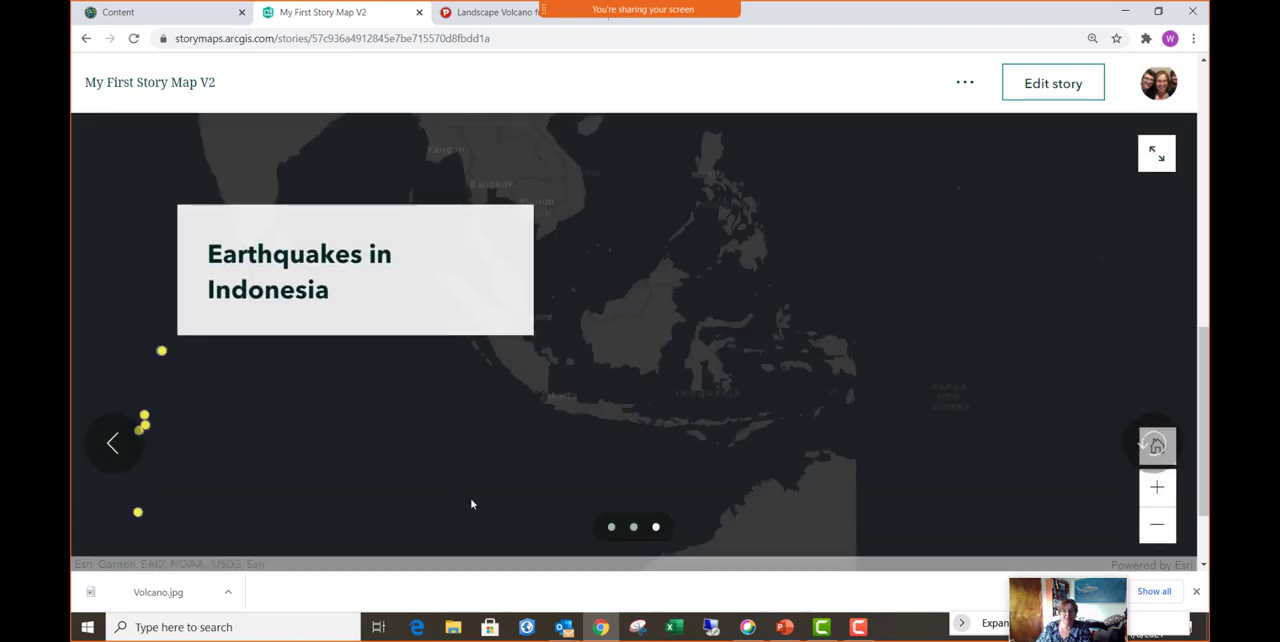
{"action": "left_click", "coordinate": [112, 445]}
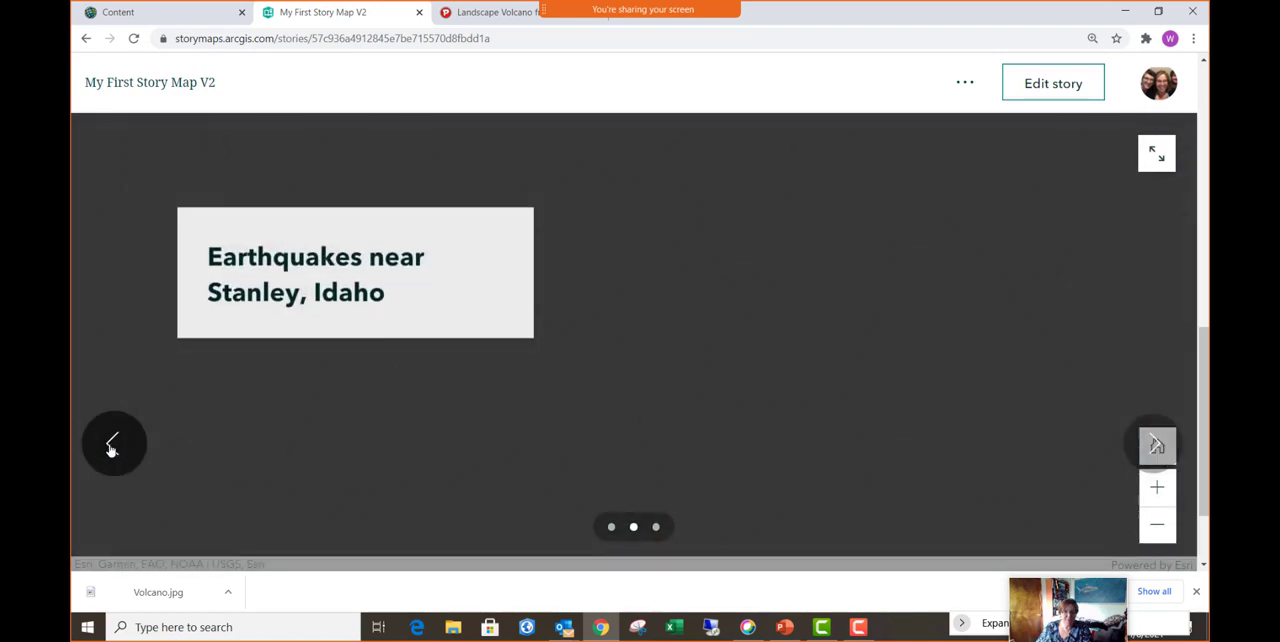
{"action": "left_click", "coordinate": [112, 445]}
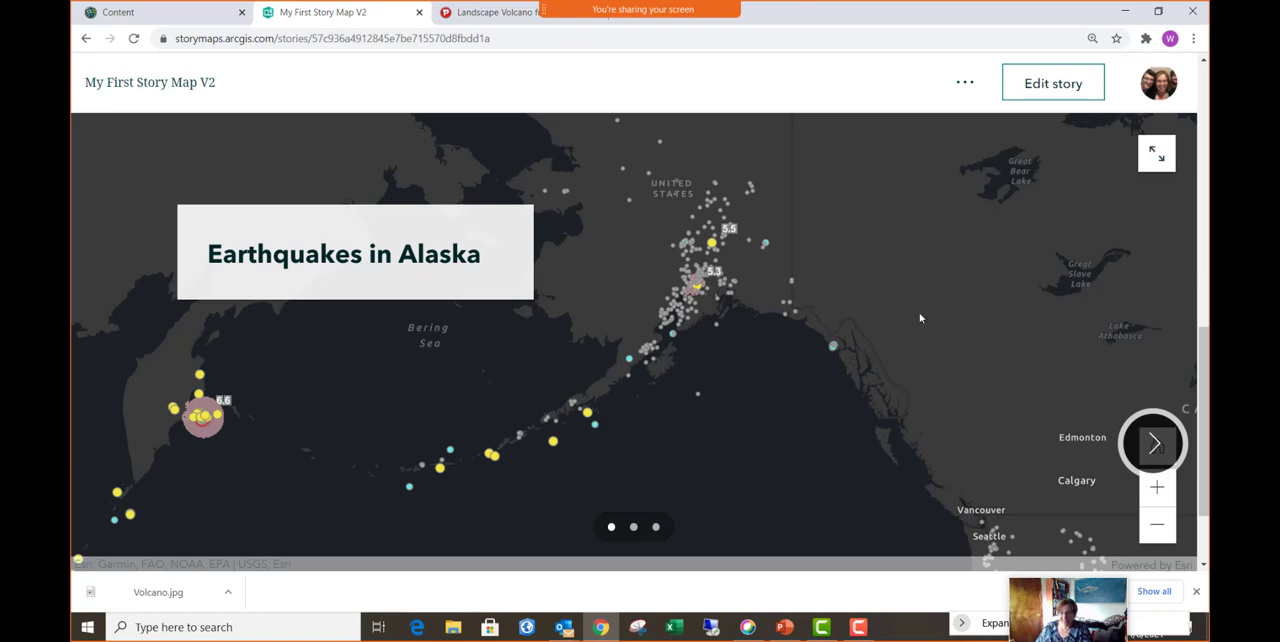
- Reopen the story for editing and enable Search and Legend on the Alaska slide's map
{"action": "left_click", "coordinate": [1050, 84]}
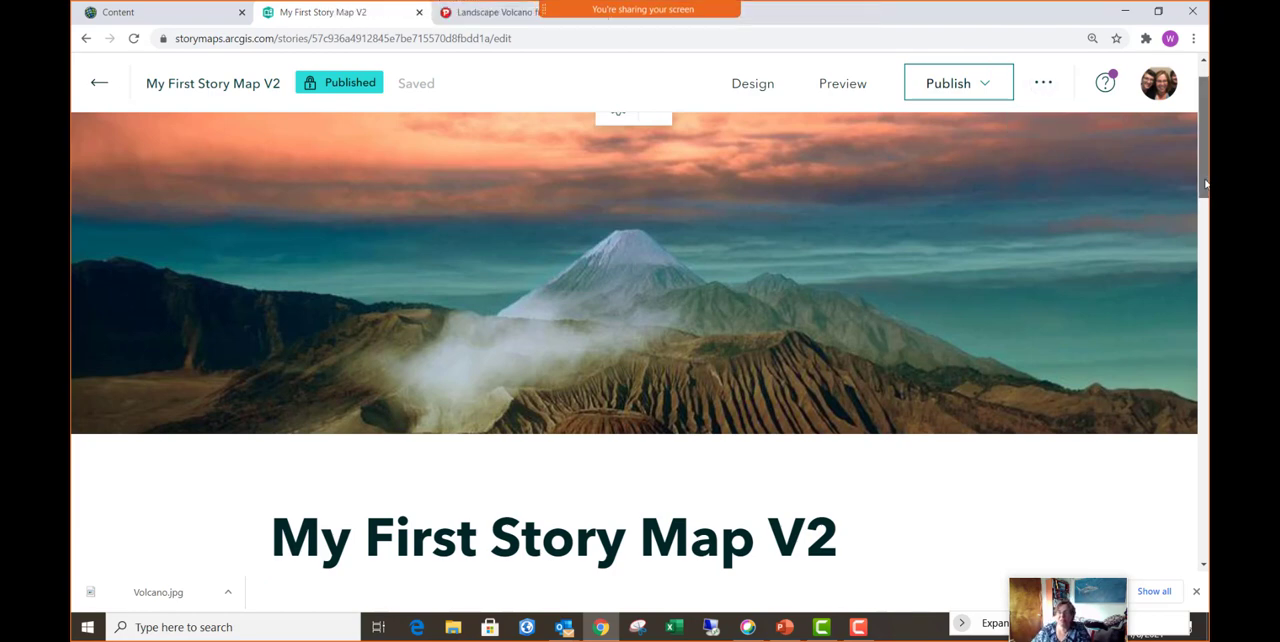
{"action": "left_click_drag", "start_coordinate": [1202, 188], "coordinate": [1190, 343]}
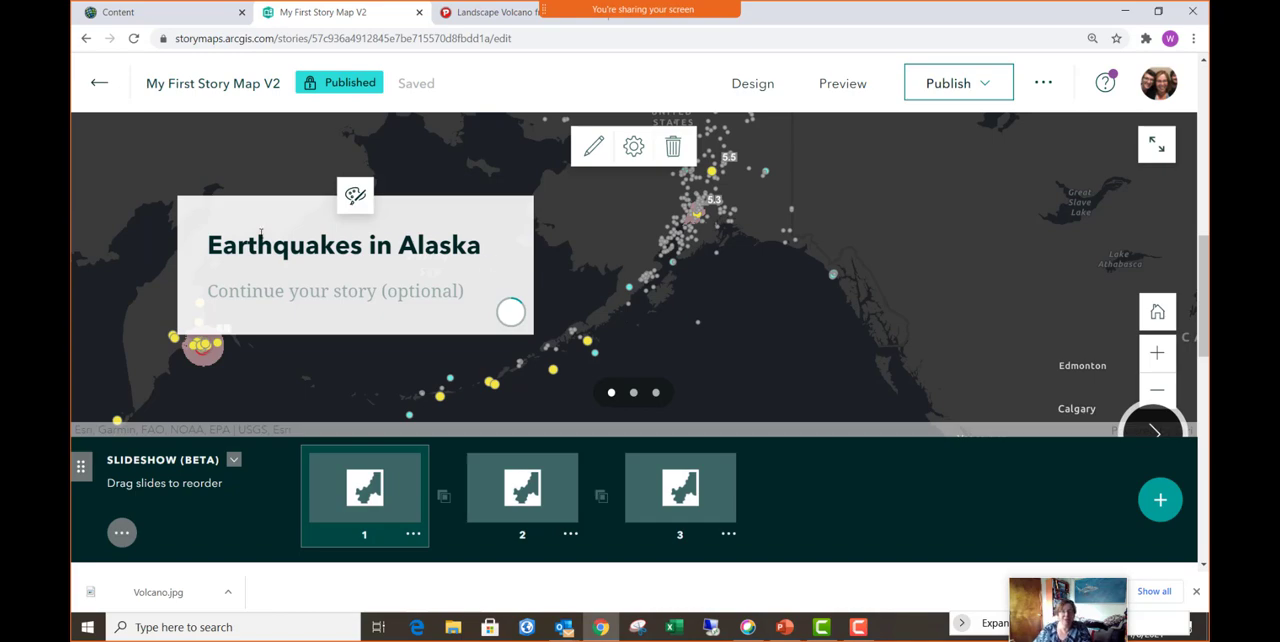
{"action": "left_click", "coordinate": [594, 149]}
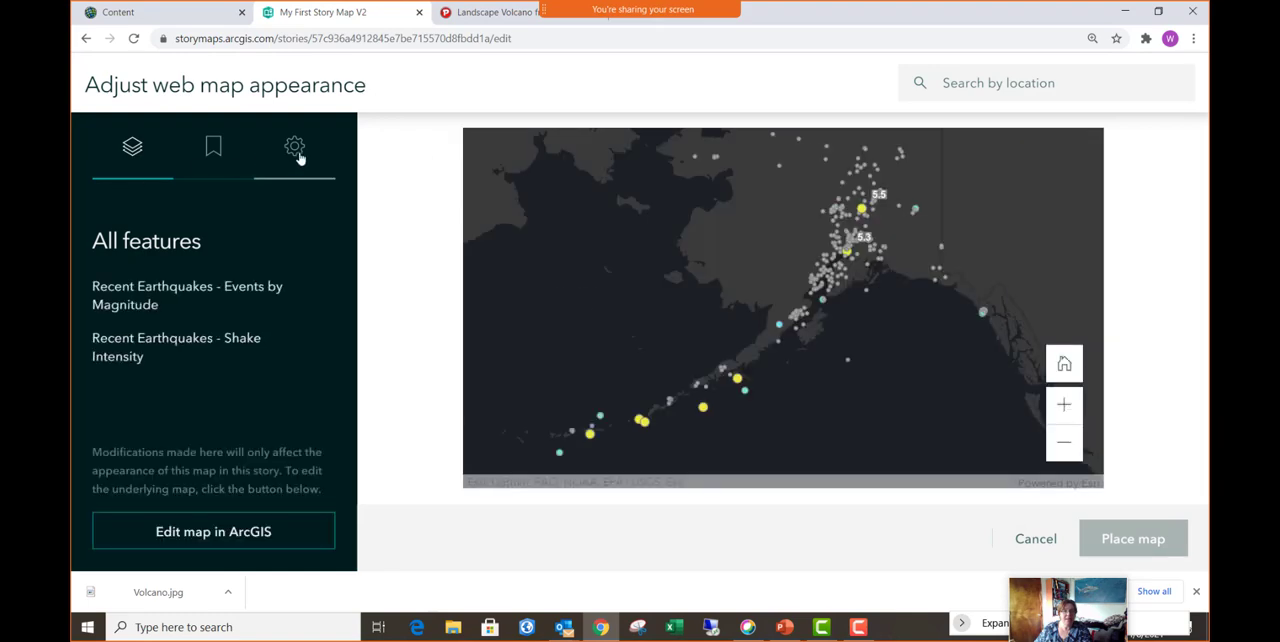
{"action": "left_click", "coordinate": [295, 152]}
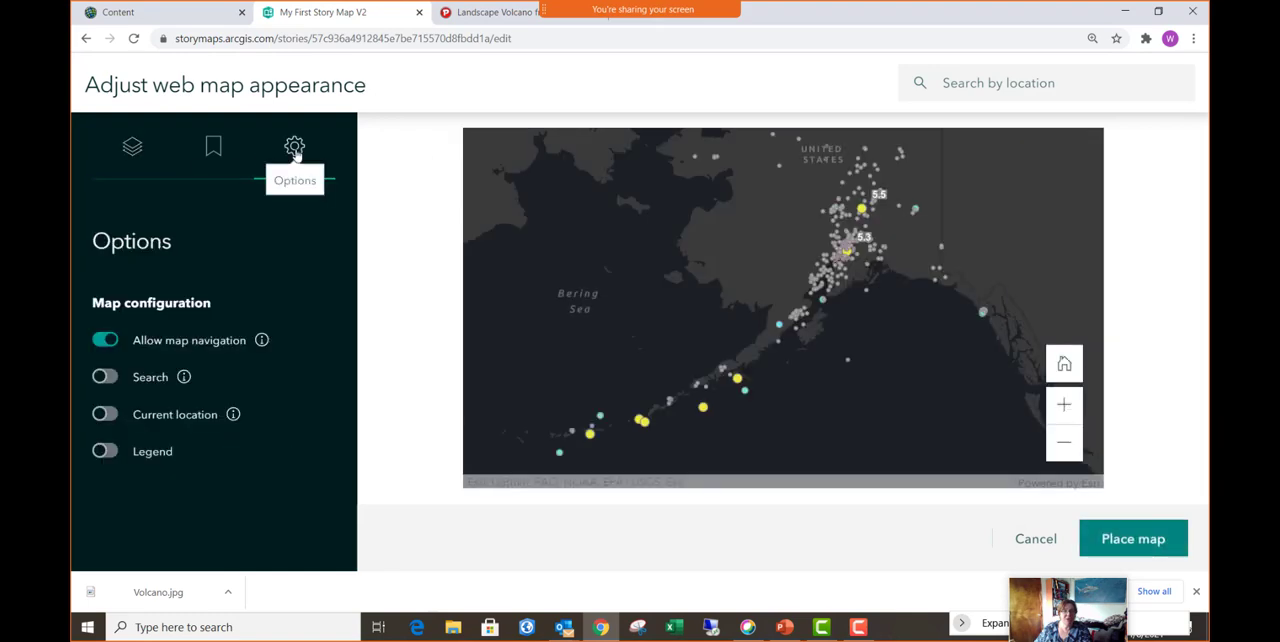
{"action": "left_click", "coordinate": [106, 378]}
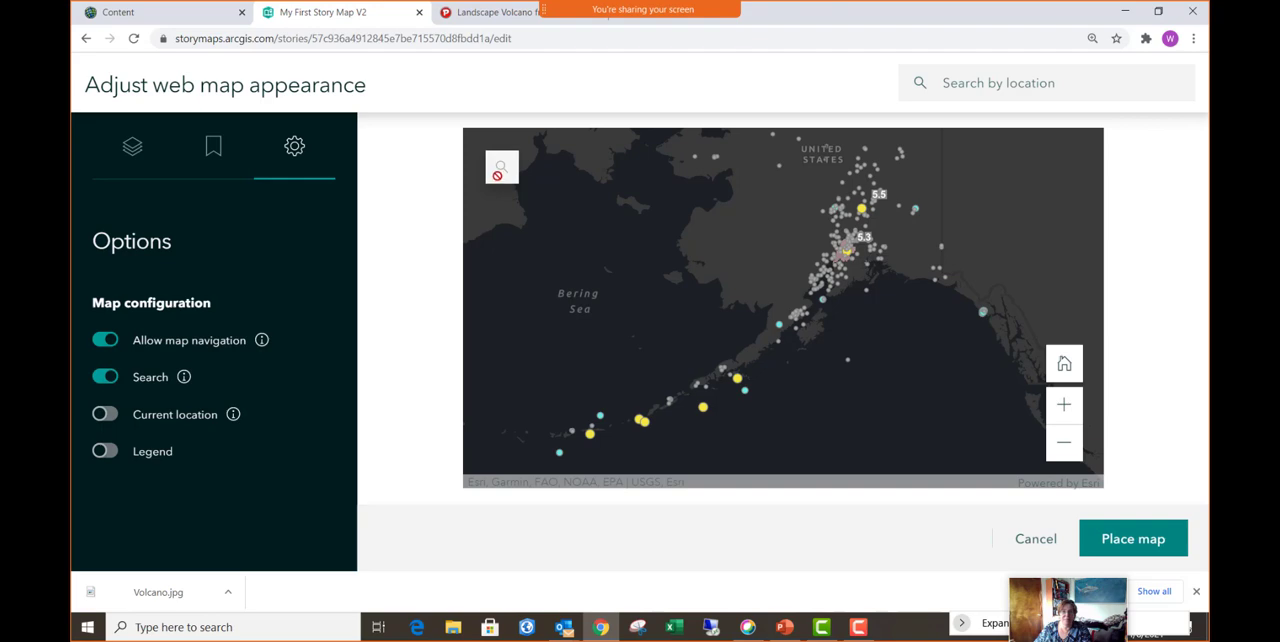
{"action": "left_click", "coordinate": [105, 451]}
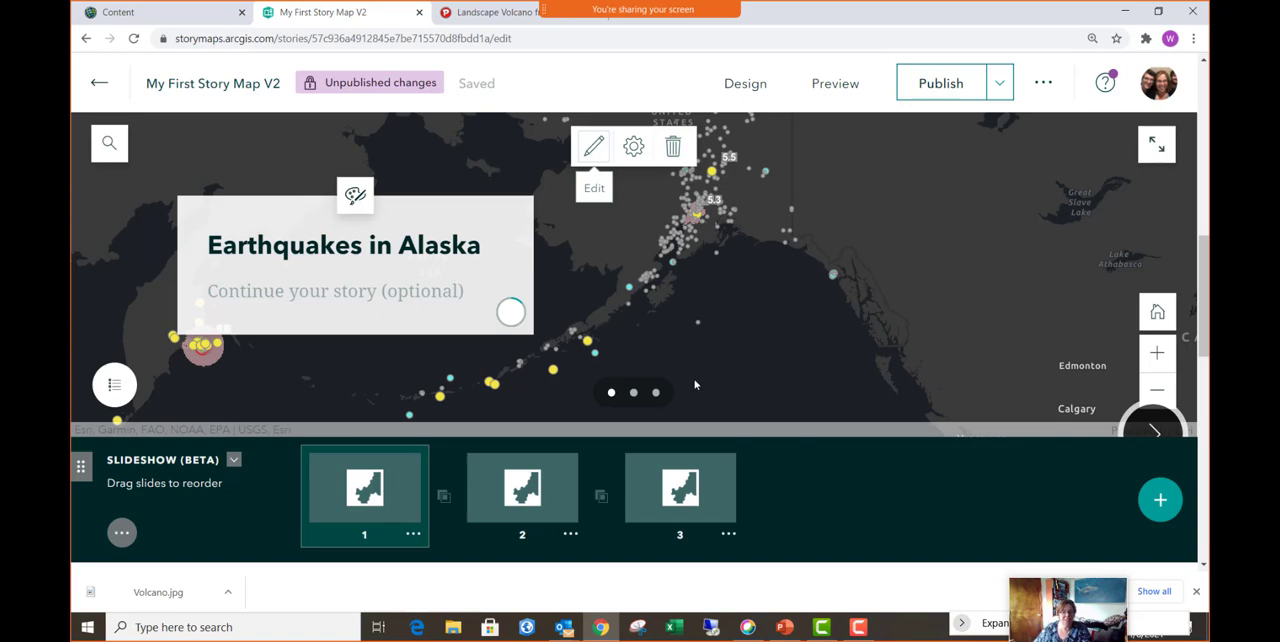
- Switch to the pixy.org page and search its free images for "beaches"
{"action": "left_click", "coordinate": [487, 14]}
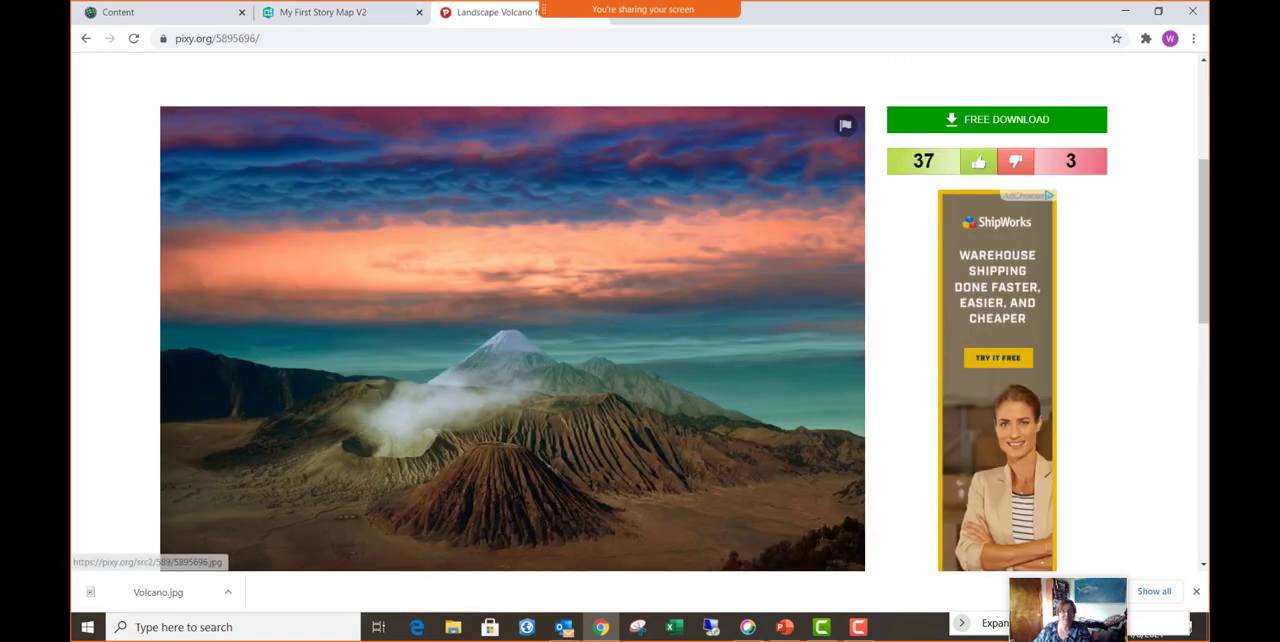
{"action": "left_click", "coordinate": [86, 39]}
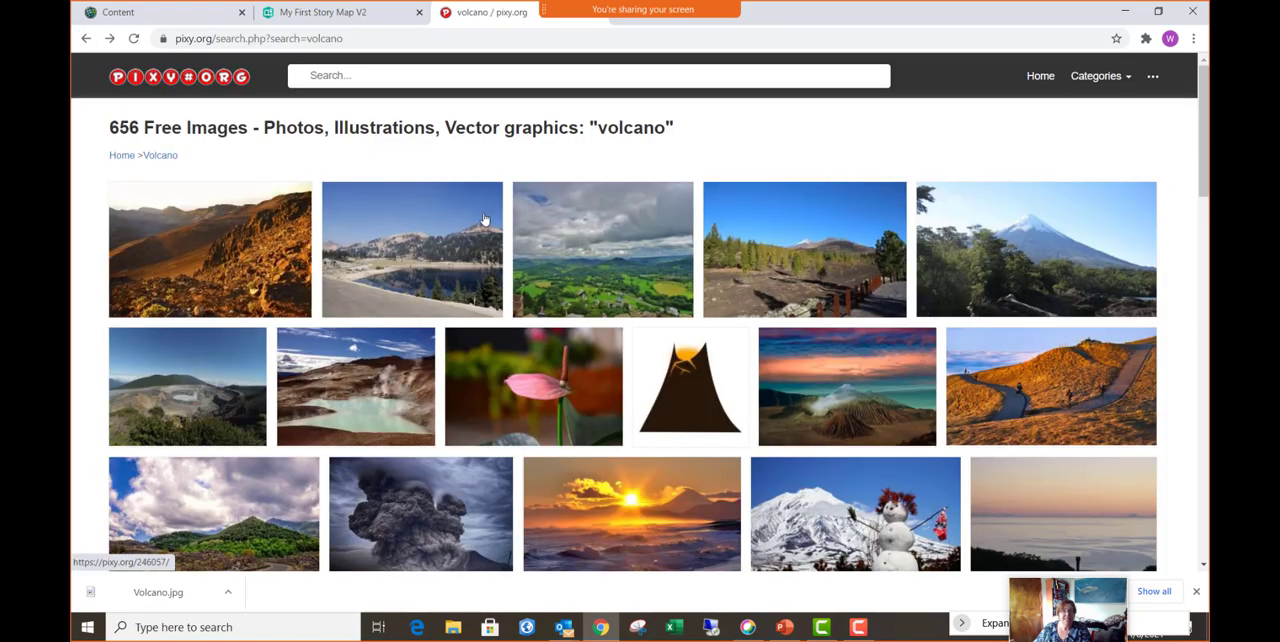
{"action": "left_click", "coordinate": [358, 79]}
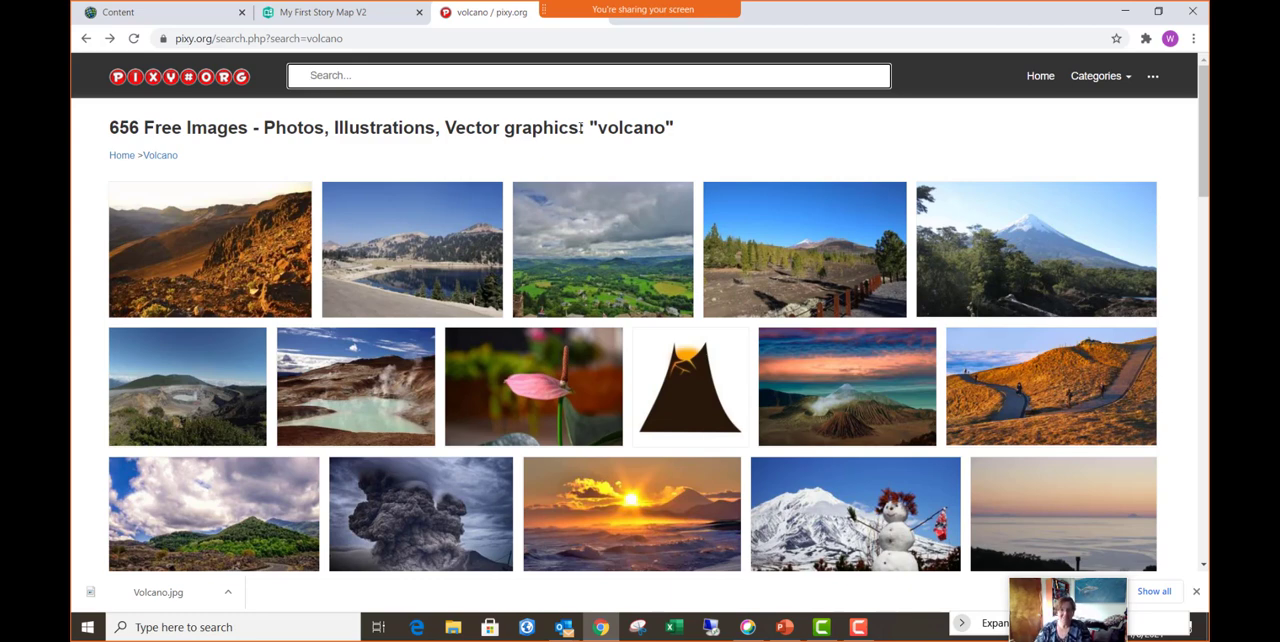
{"action": "type", "text": "beaches"}
{"action": "key", "text": "Return"}
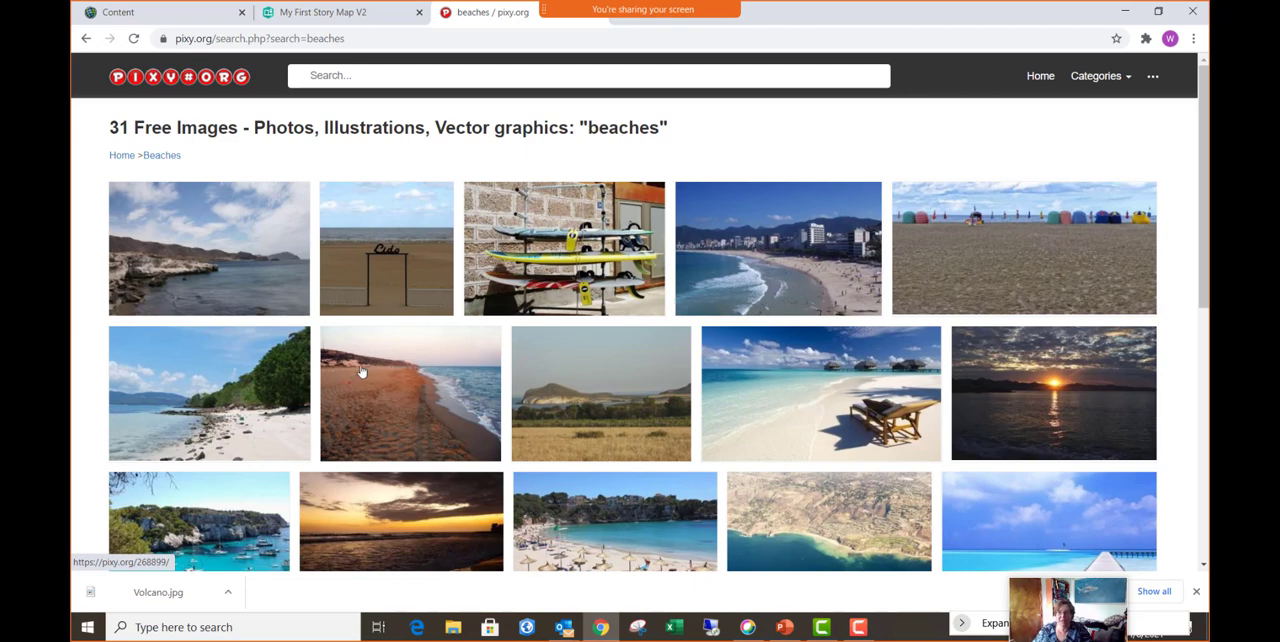
- Save the "Sunrise over beautiful beaches" picture as 4872416.jpg in Pictures for Training and return to the search results
{"action": "left_click", "coordinate": [1067, 417]}
{"action": "scroll", "coordinate": [611, 377], "scroll_direction": "down", "scroll_amount": 3}
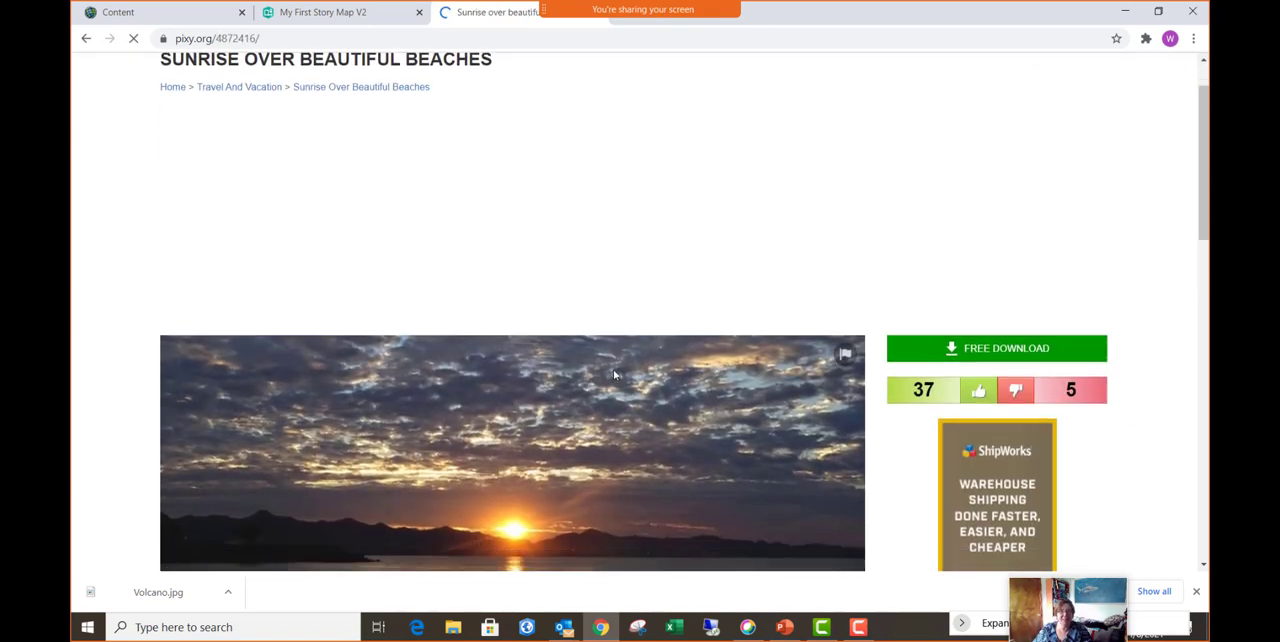
{"action": "scroll", "coordinate": [613, 369], "scroll_direction": "down", "scroll_amount": 3}
{"action": "right_click", "coordinate": [491, 297]}
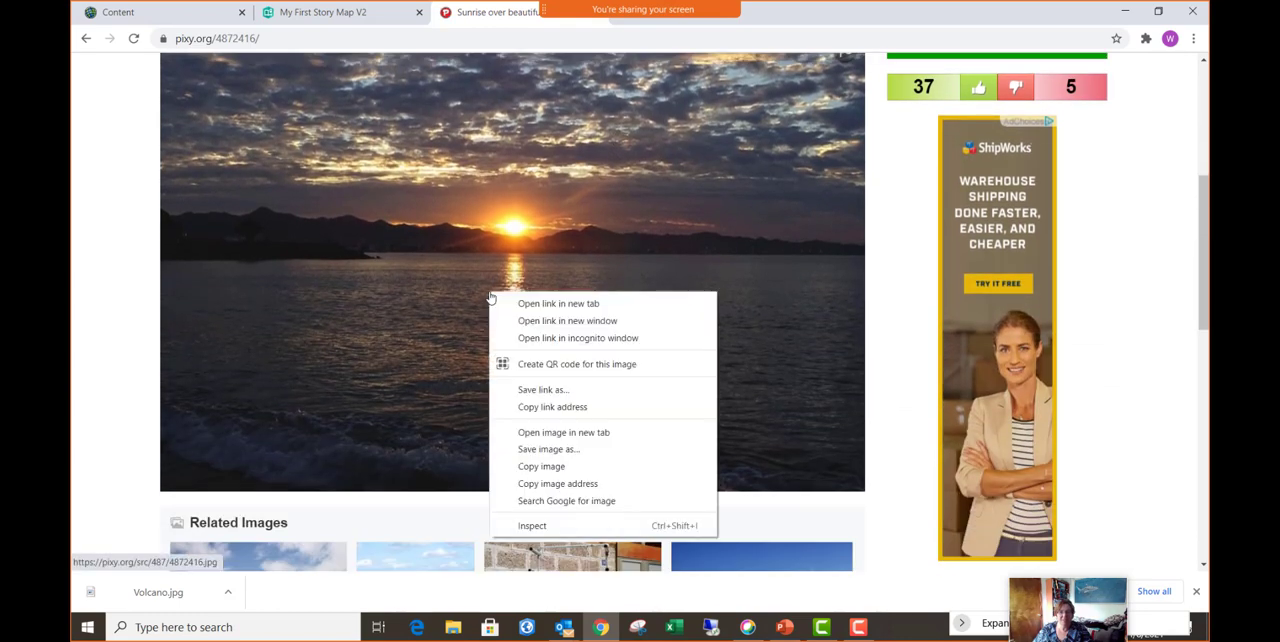
{"action": "left_click", "coordinate": [576, 457]}
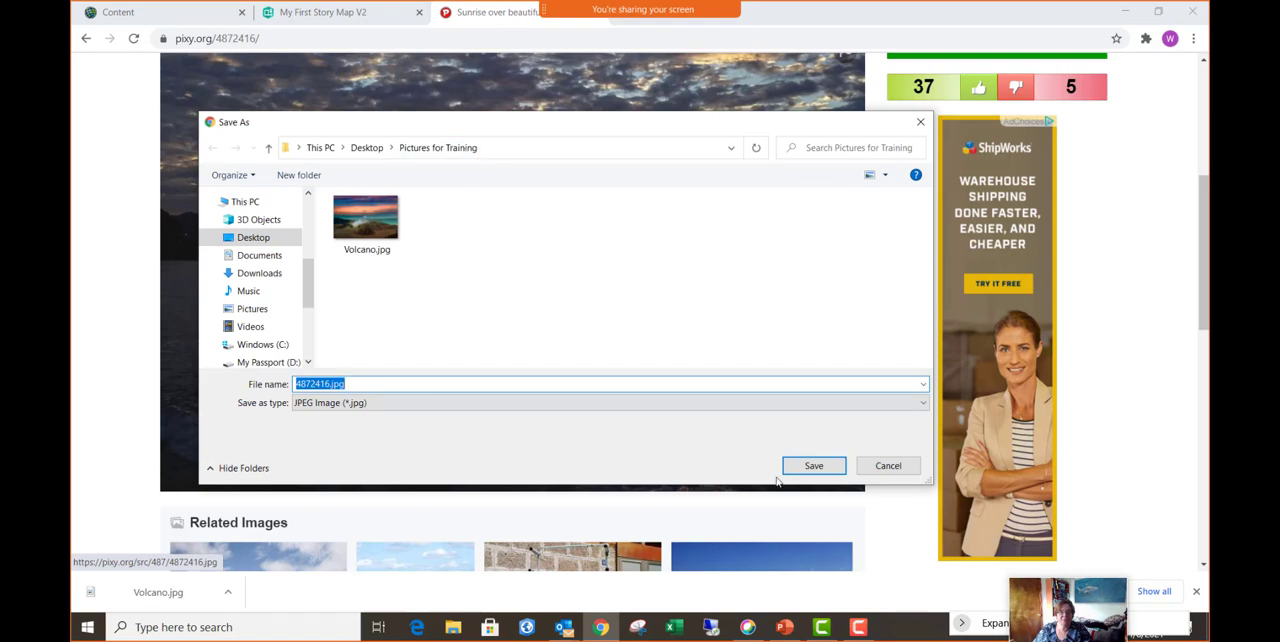
{"action": "left_click", "coordinate": [832, 467]}
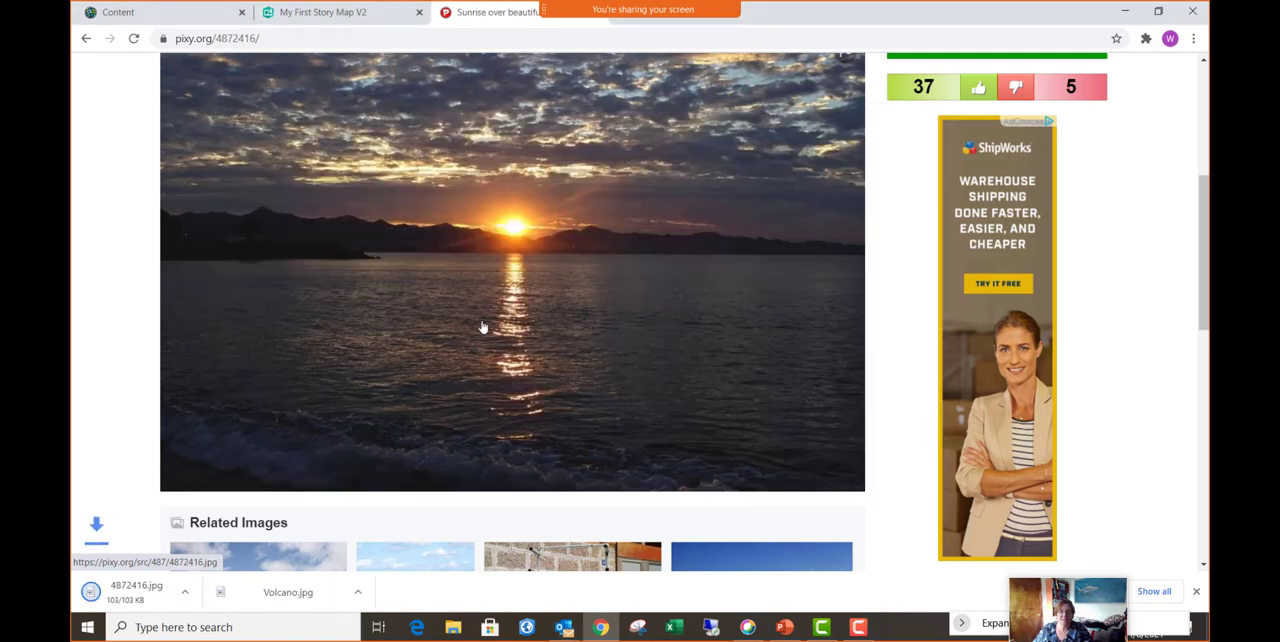
{"action": "scroll", "coordinate": [498, 325], "scroll_direction": "up", "scroll_amount": 4}
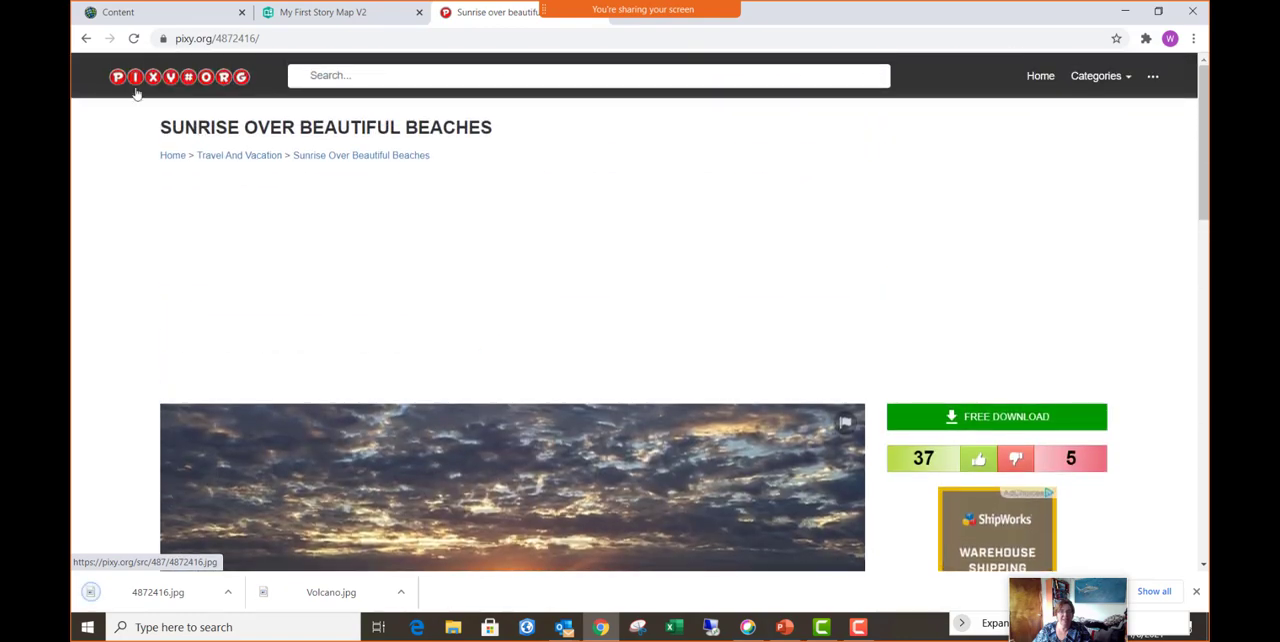
{"action": "left_click", "coordinate": [86, 38]}
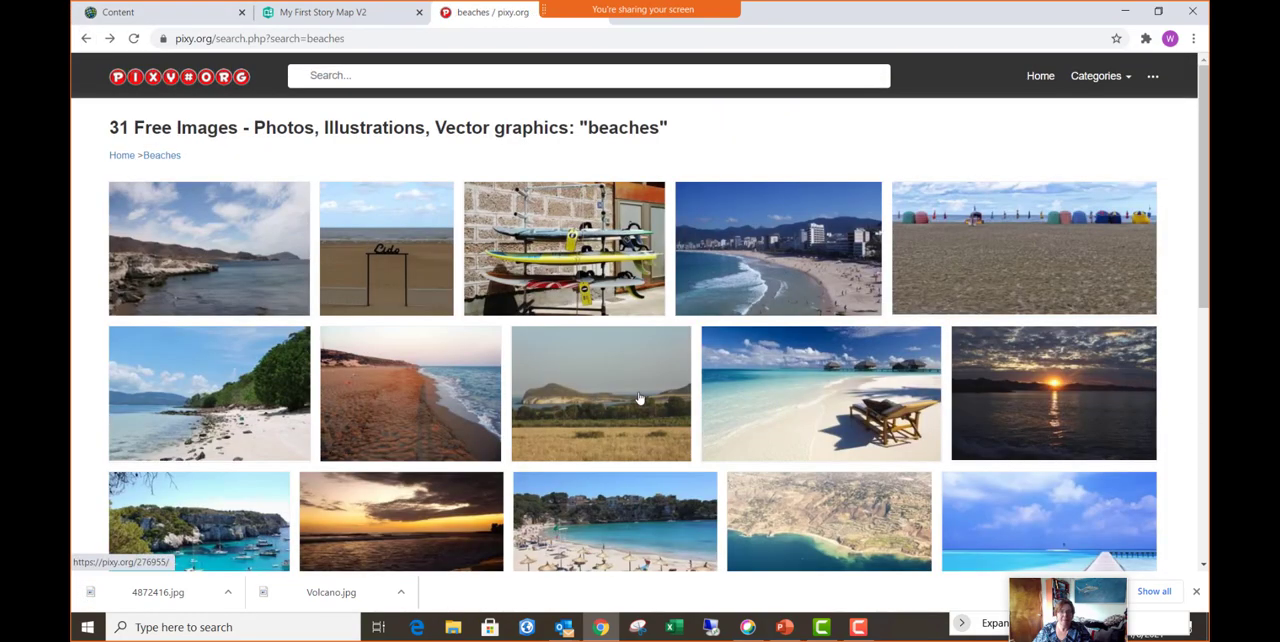
- Save the dark golden beach sunset picture as 4874999.jpg in Pictures for Training and return to the search results
{"action": "scroll", "coordinate": [600, 400], "scroll_direction": "down", "scroll_amount": 2}
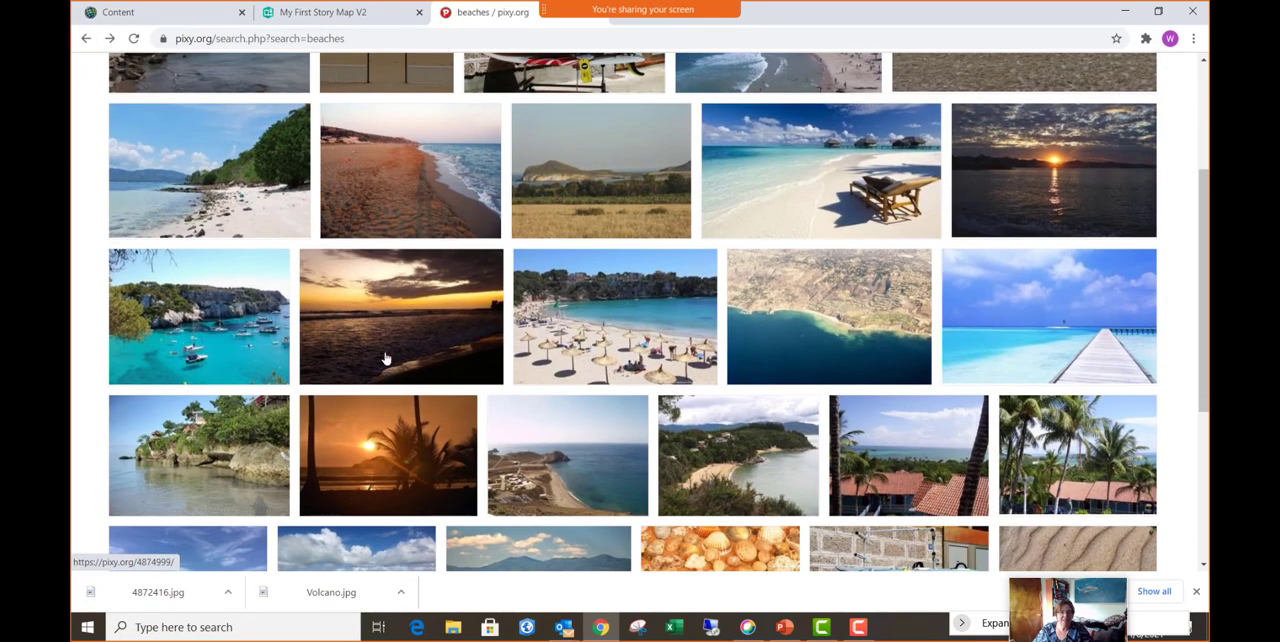
{"action": "right_click", "coordinate": [404, 326]}
{"action": "left_click", "coordinate": [389, 322]}
{"action": "left_click", "coordinate": [389, 322]}
{"action": "scroll", "coordinate": [502, 355], "scroll_direction": "down", "scroll_amount": 1}
{"action": "scroll", "coordinate": [502, 355], "scroll_direction": "down", "scroll_amount": 2}
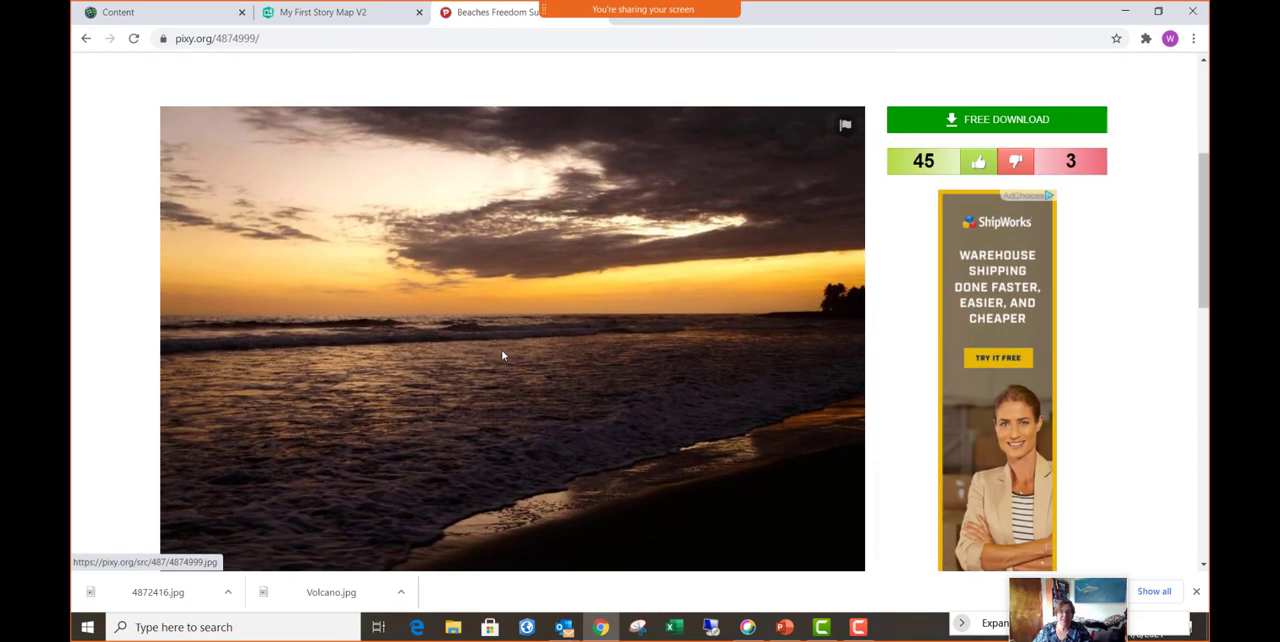
{"action": "right_click", "coordinate": [480, 345]}
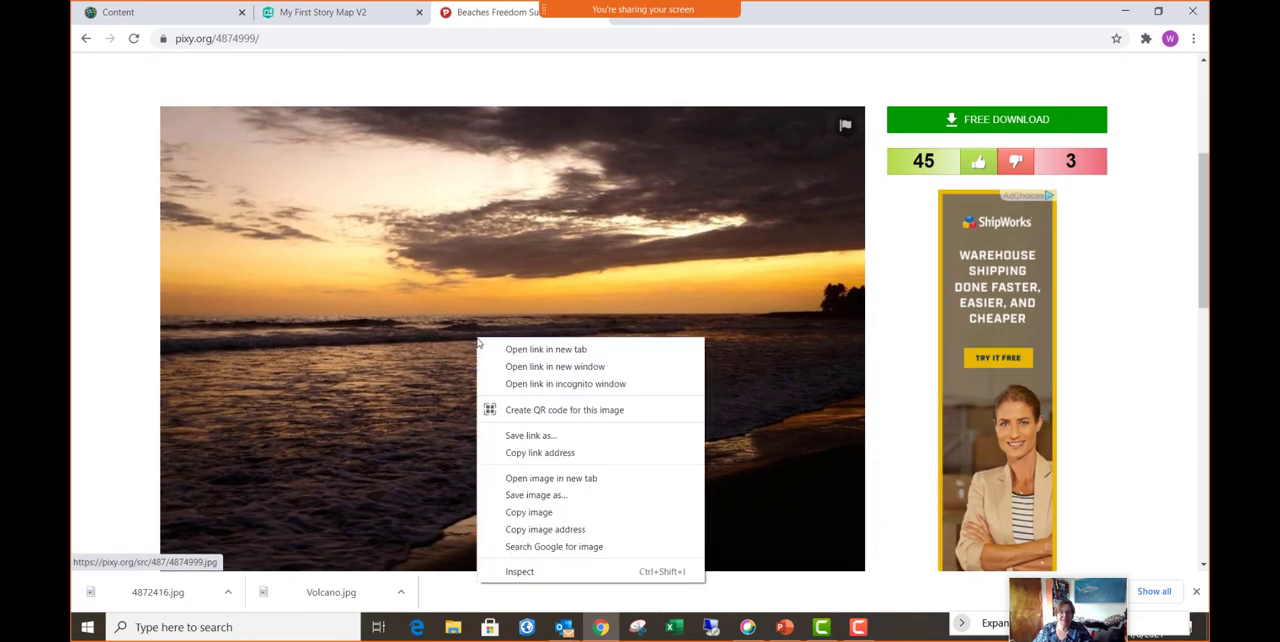
{"action": "left_click", "coordinate": [560, 498]}
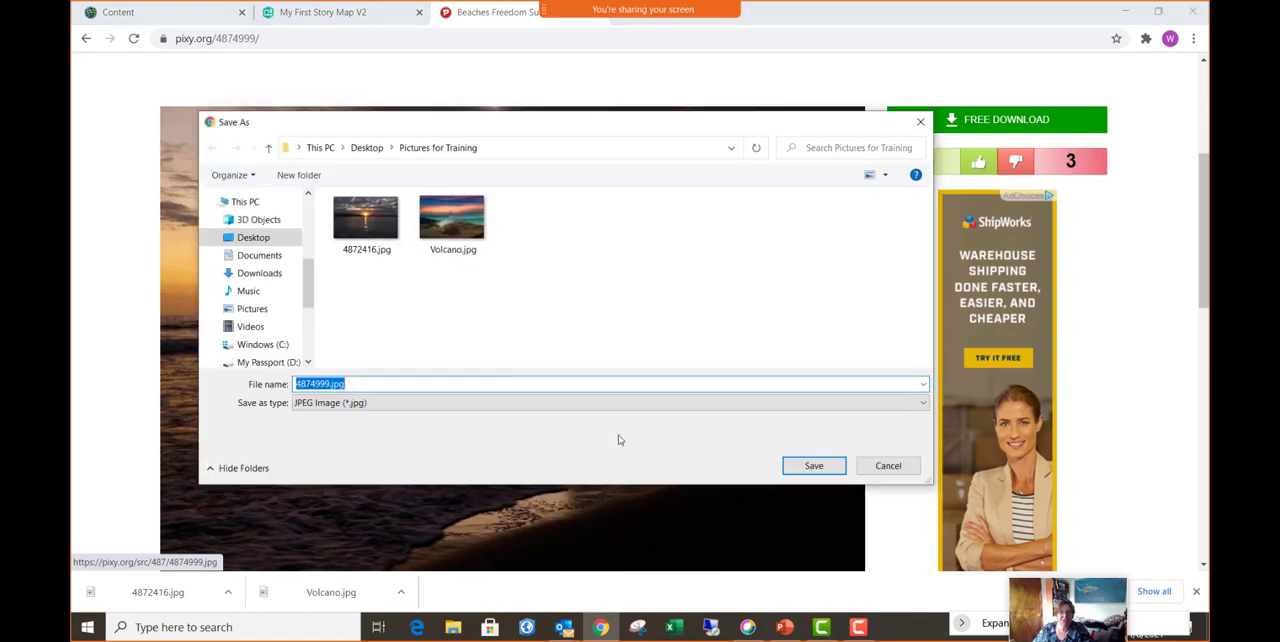
{"action": "left_click", "coordinate": [812, 466]}
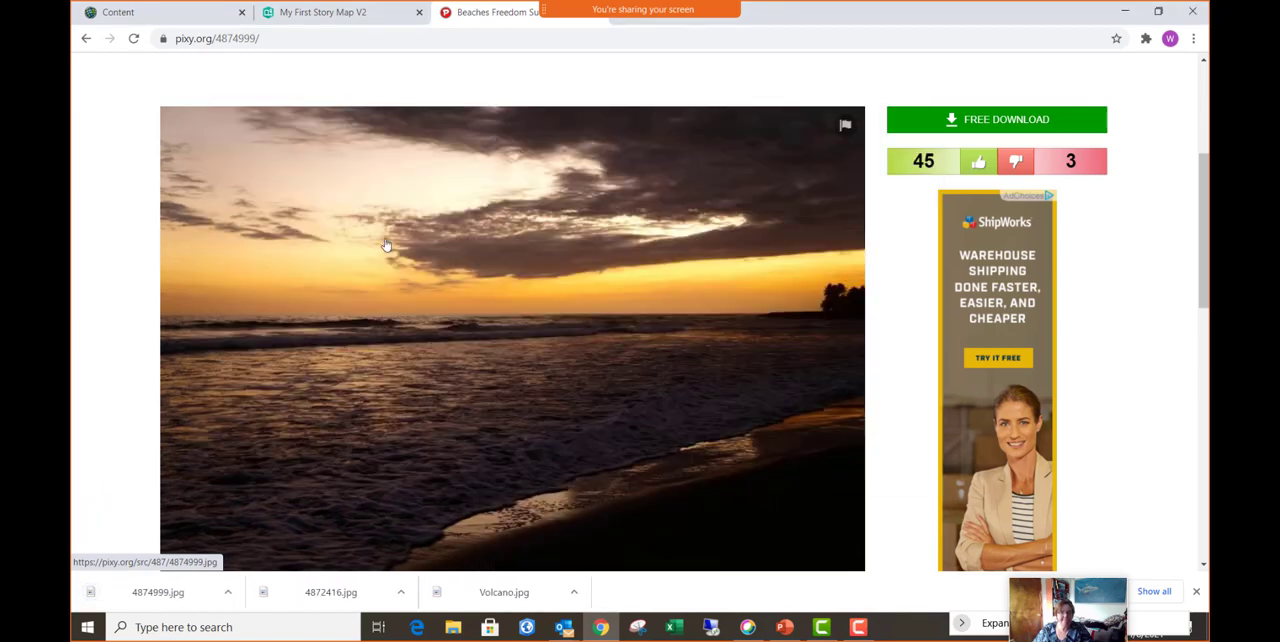
{"action": "left_click", "coordinate": [86, 38]}
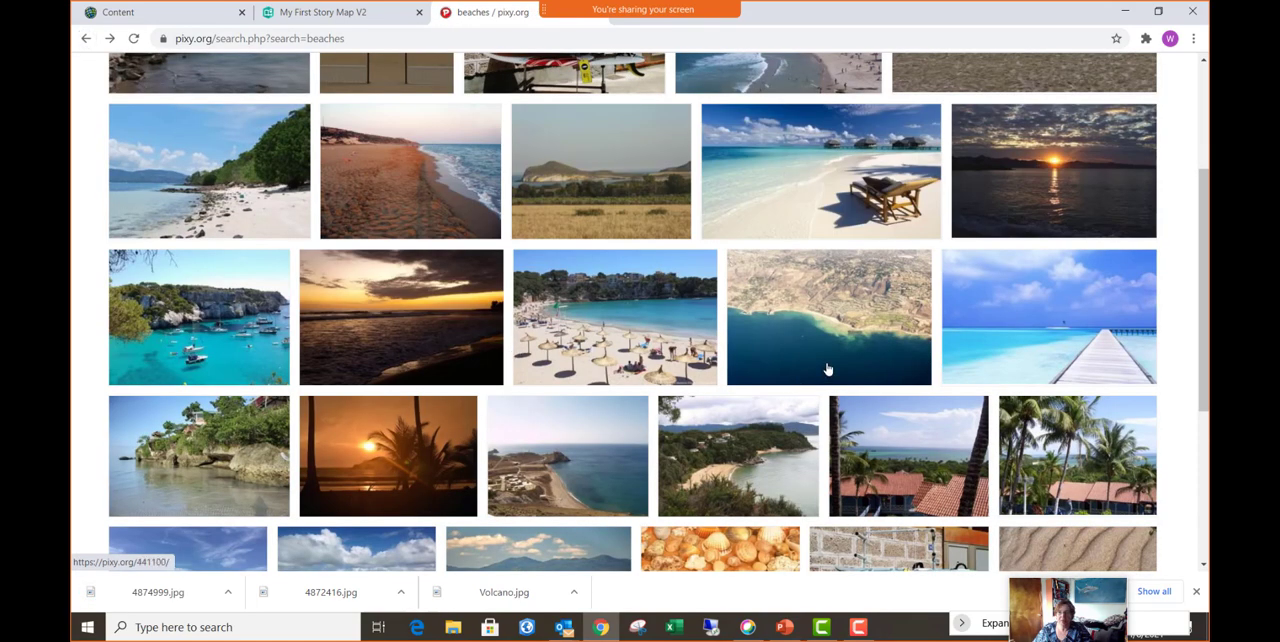
- Save the "Beaches Balearic Islands" picture of the boats in the bay to Pictures for Training and return to the search results
{"action": "scroll", "coordinate": [826, 366], "scroll_direction": "down", "scroll_amount": 3}
{"action": "scroll", "coordinate": [826, 370], "scroll_direction": "down", "scroll_amount": 1}
{"action": "scroll", "coordinate": [180, 347], "scroll_direction": "up", "scroll_amount": 2}
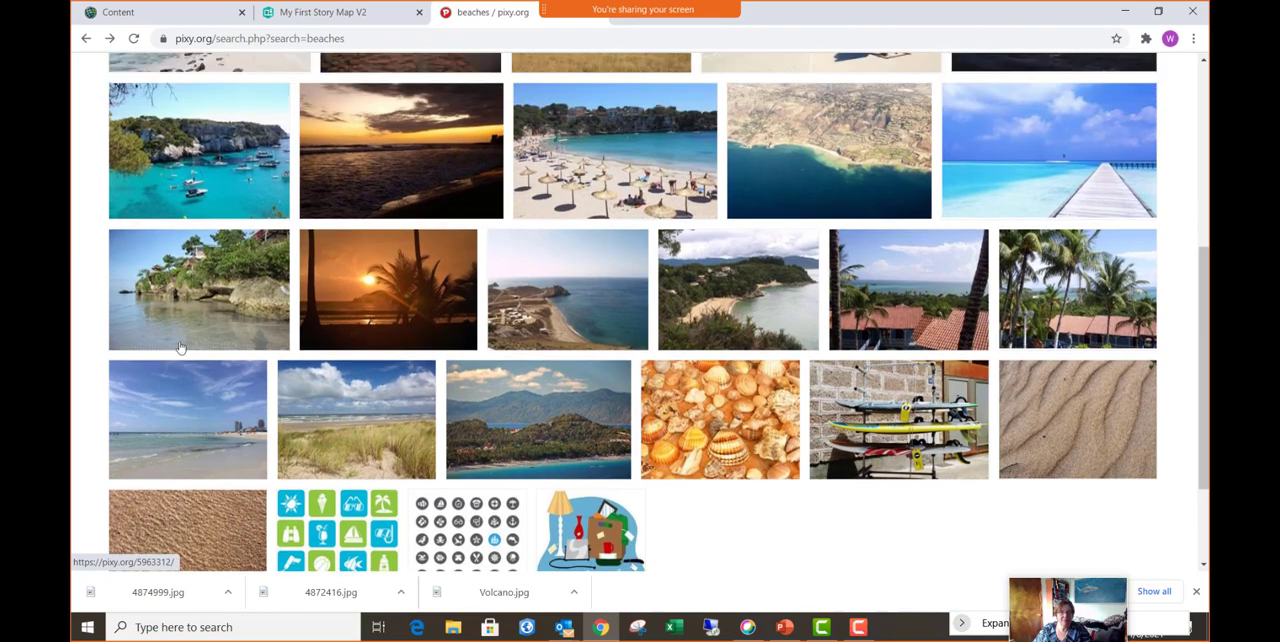
{"action": "right_click", "coordinate": [214, 179]}
{"action": "left_click", "coordinate": [213, 177]}
{"action": "left_click", "coordinate": [222, 182]}
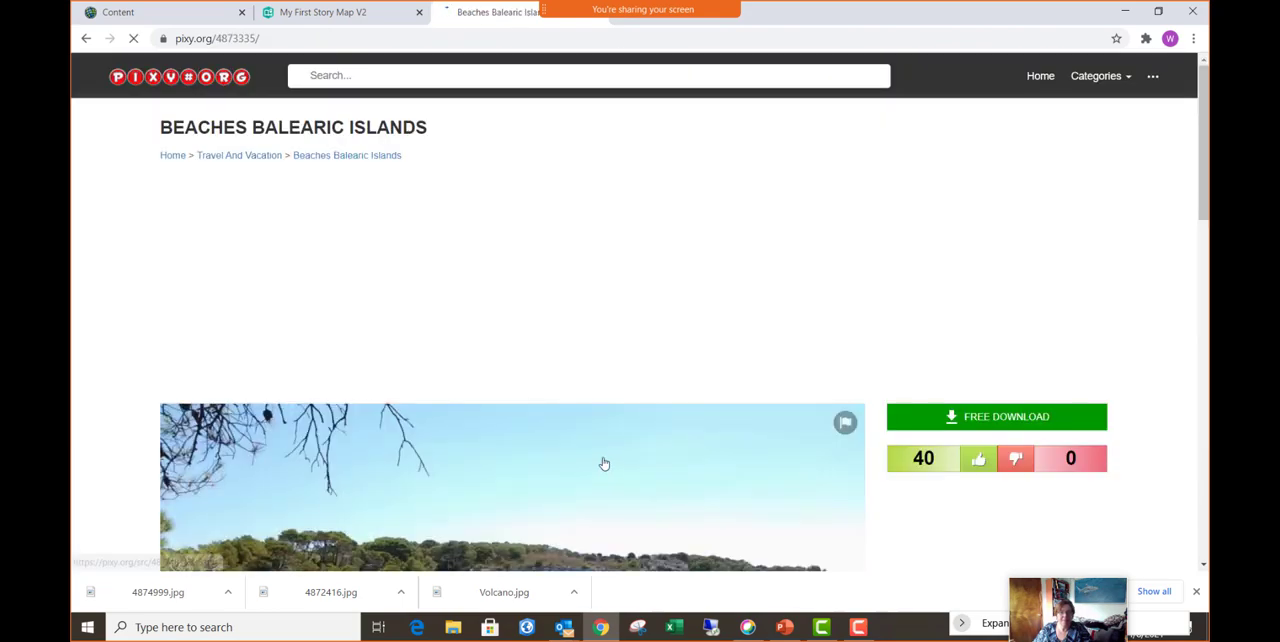
{"action": "scroll", "coordinate": [603, 460], "scroll_direction": "down", "scroll_amount": 1}
{"action": "scroll", "coordinate": [603, 458], "scroll_direction": "down", "scroll_amount": 1}
{"action": "right_click", "coordinate": [591, 421]}
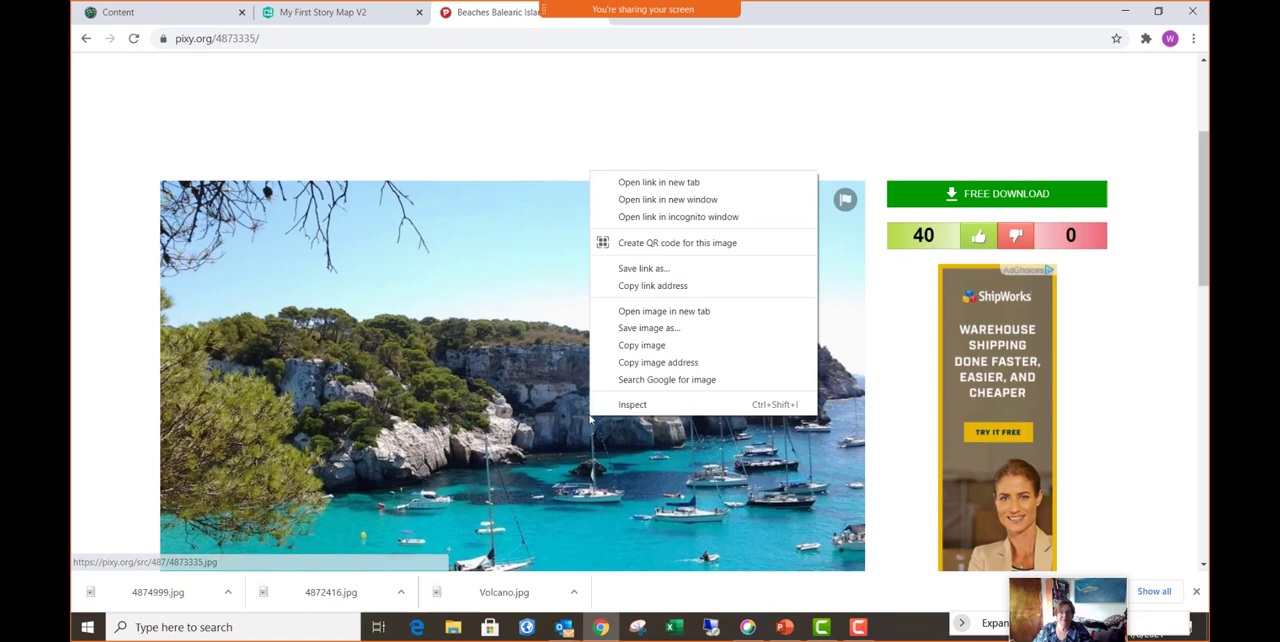
{"action": "left_click", "coordinate": [677, 330]}
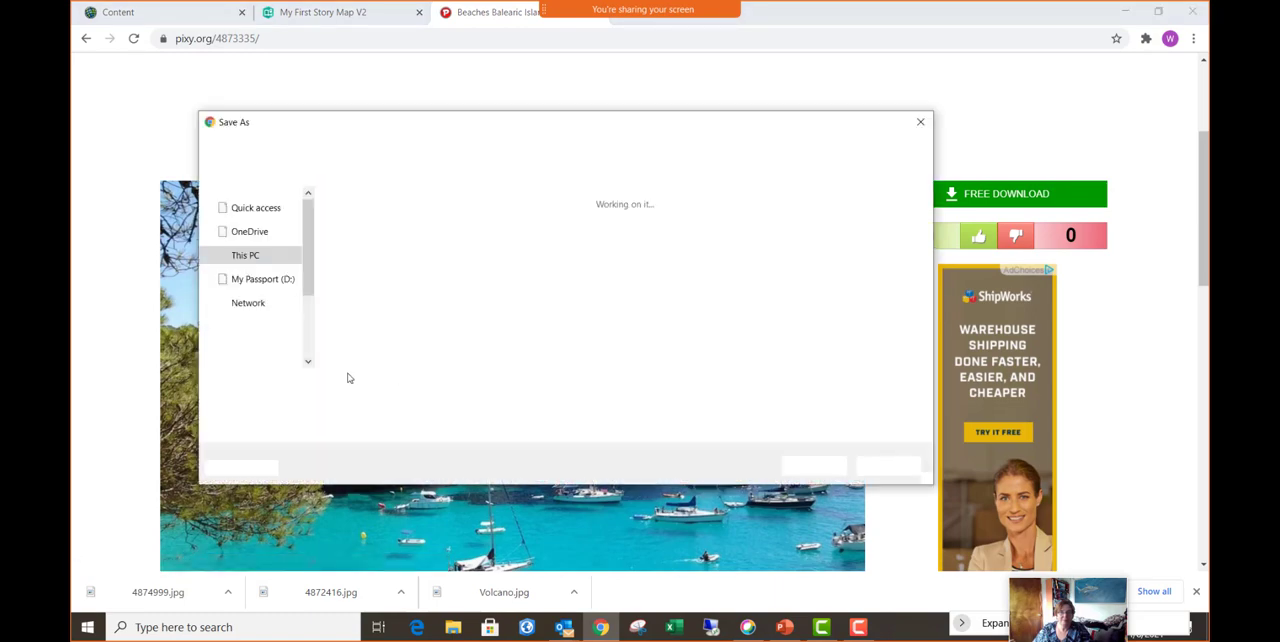
{"action": "left_click", "coordinate": [812, 466]}
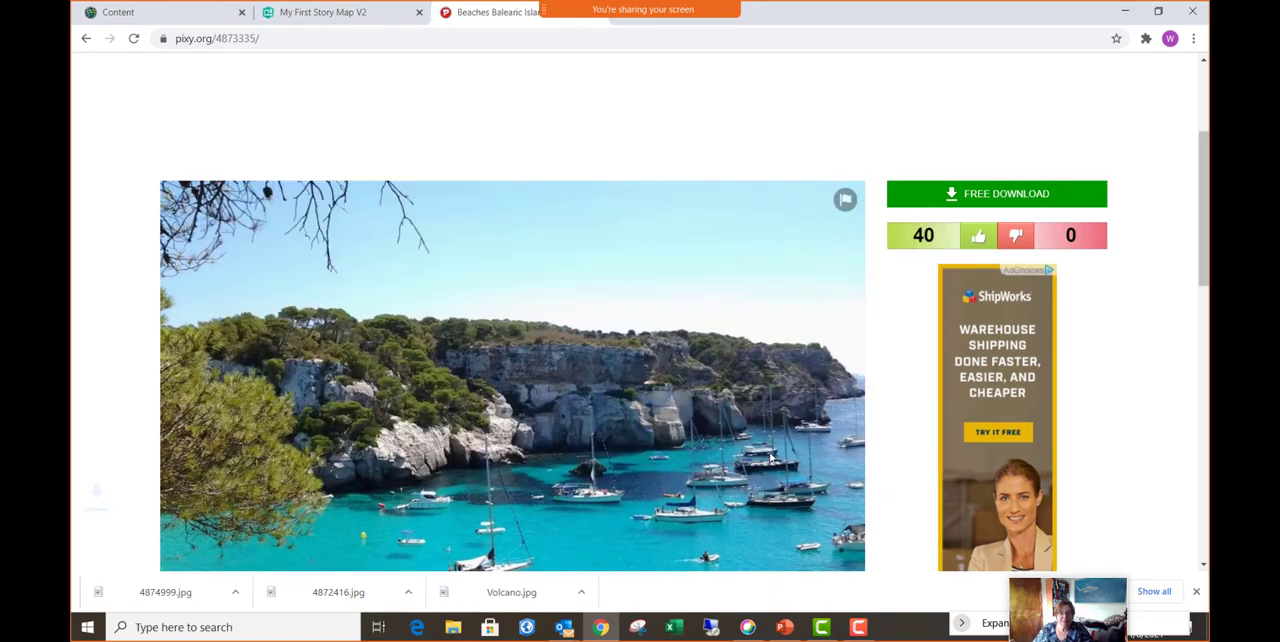
{"action": "left_click", "coordinate": [86, 38]}
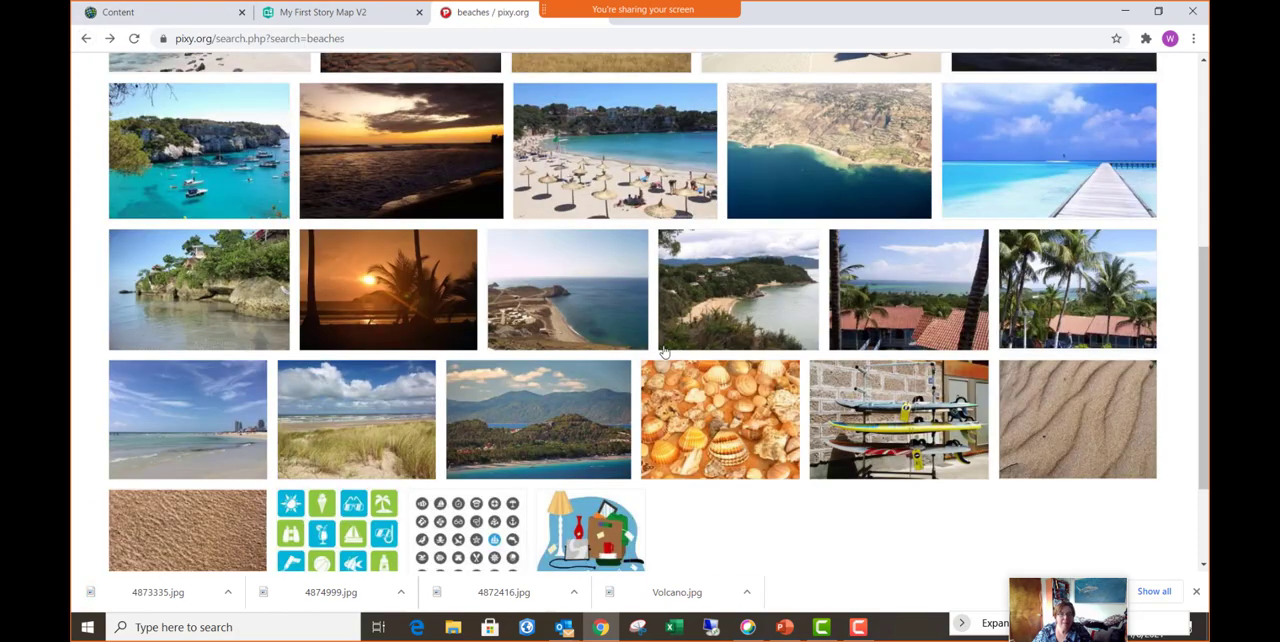
- Save the orange "Sunset over beaches" palm tree picture as 201829.jpg in Pictures for Training
{"action": "left_click", "coordinate": [402, 298]}
{"action": "scroll", "coordinate": [559, 470], "scroll_direction": "down", "scroll_amount": 3}
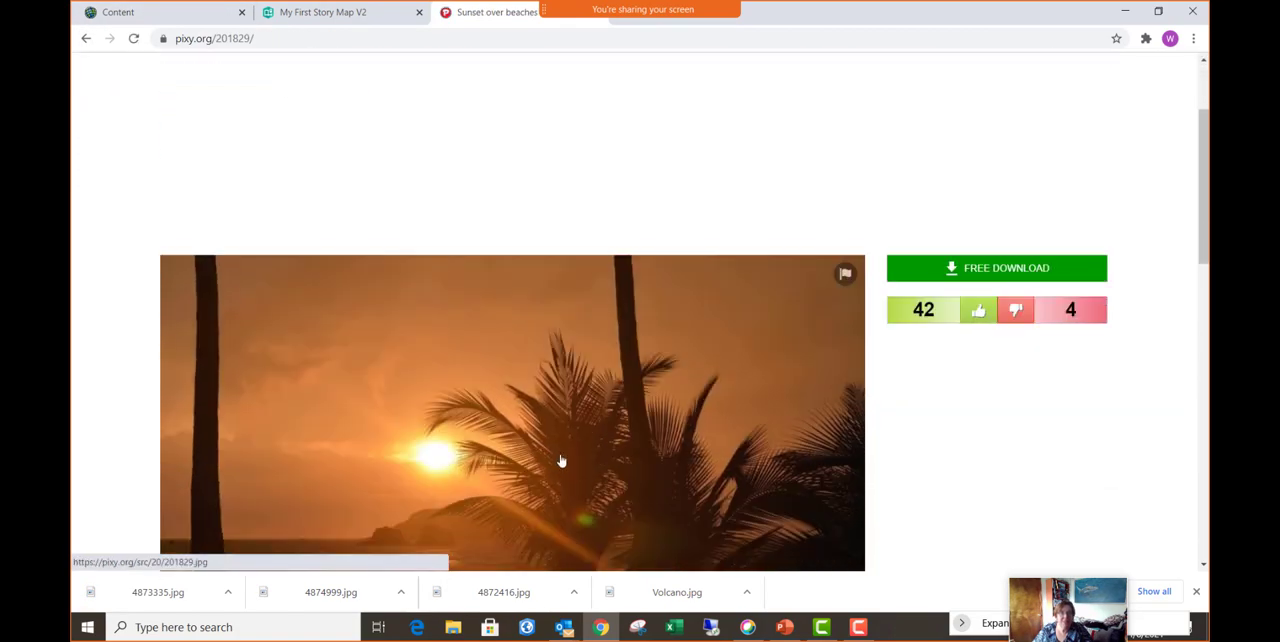
{"action": "right_click", "coordinate": [559, 424]}
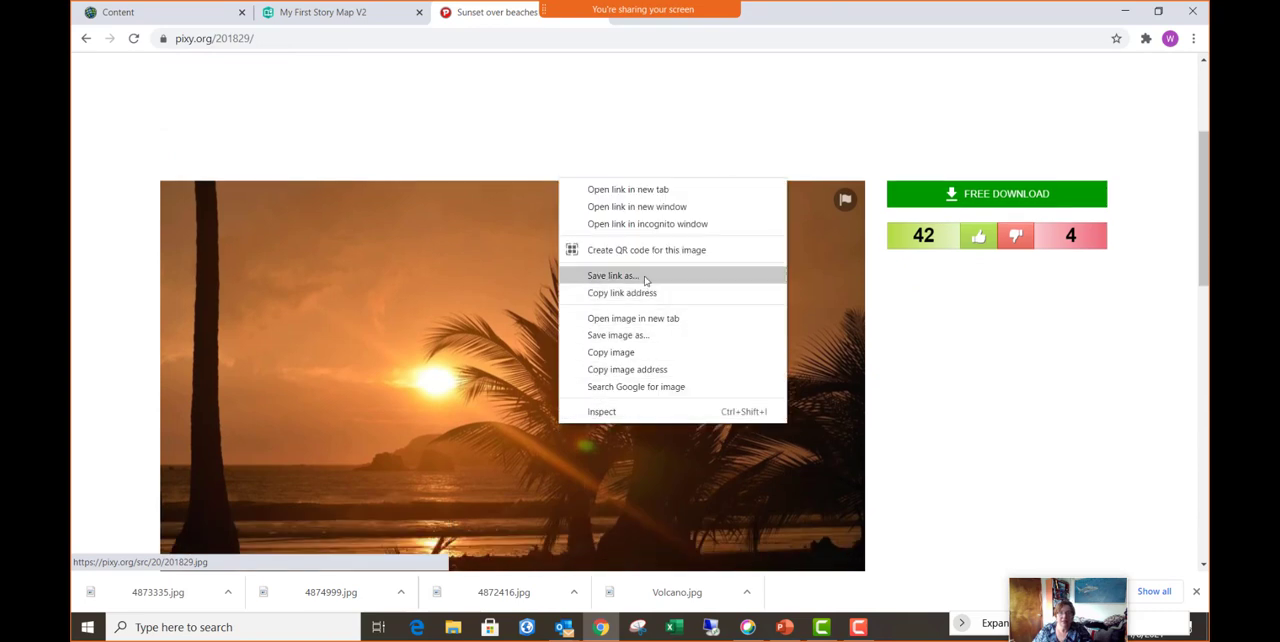
{"action": "left_click", "coordinate": [648, 337]}
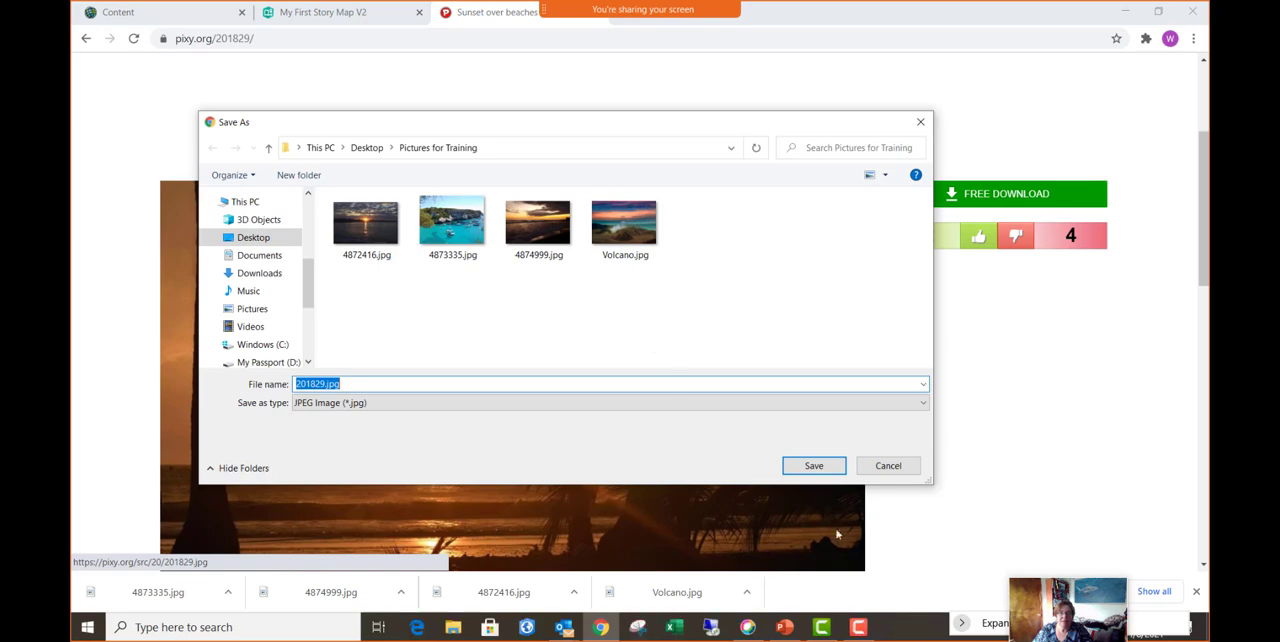
{"action": "left_click", "coordinate": [814, 466]}
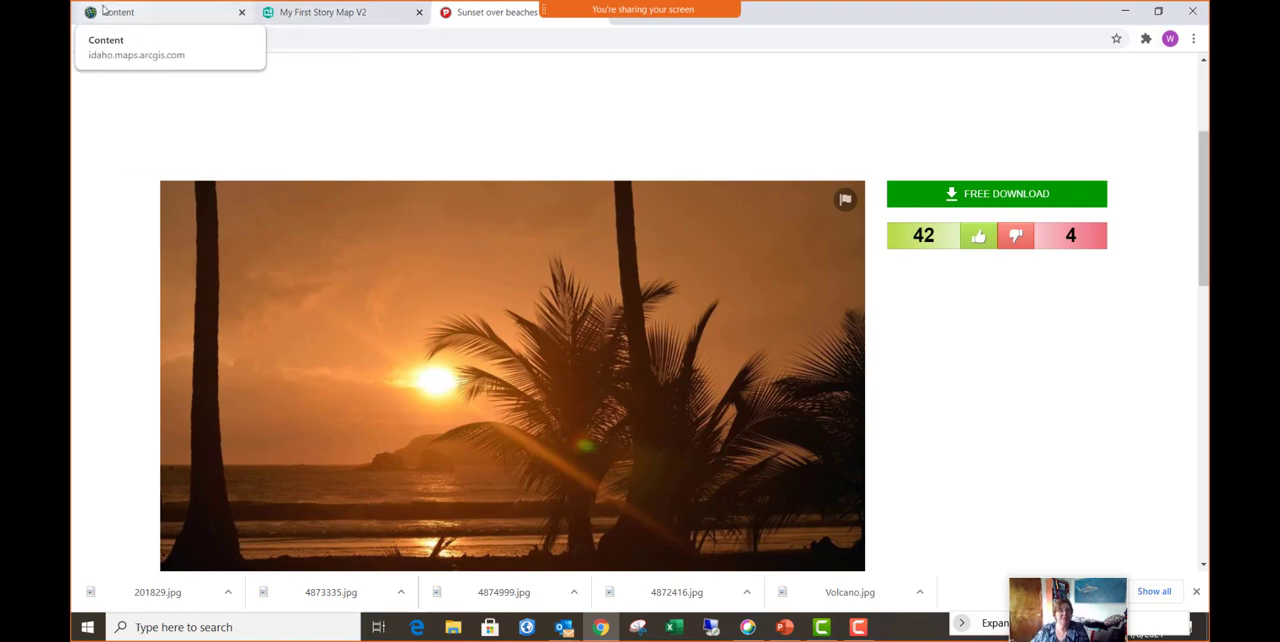
- Switch back to the My First Story Map V2 editor and start an image gallery block below the slideshow
{"action": "left_click", "coordinate": [320, 15]}
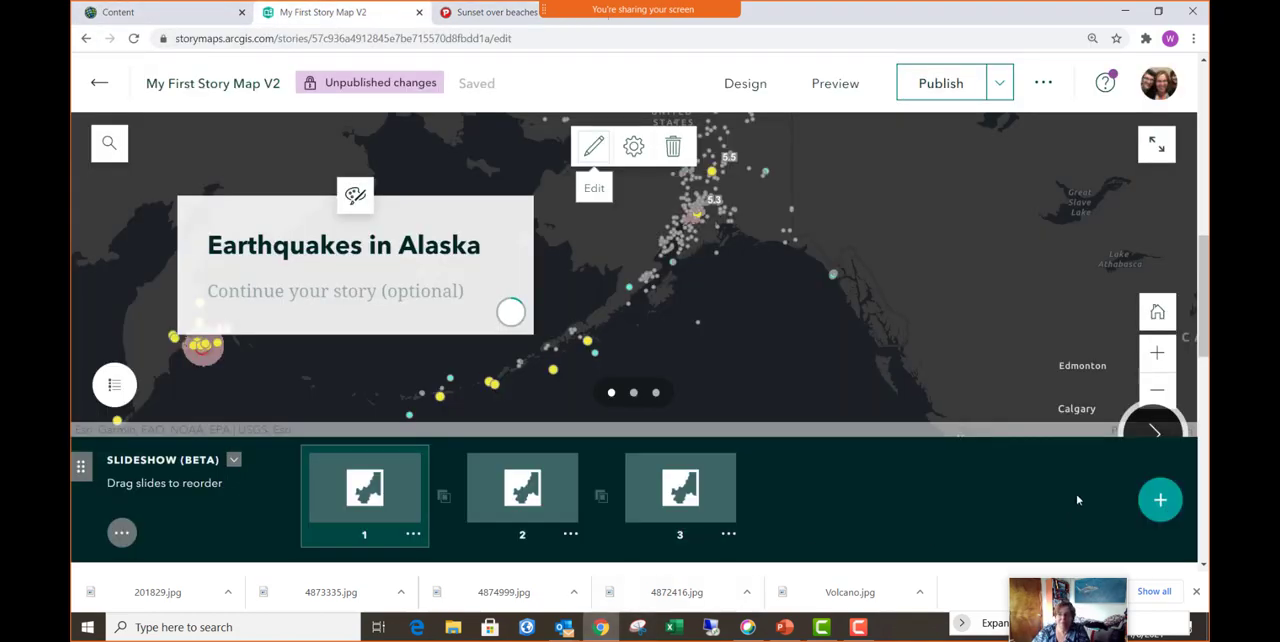
{"action": "left_click_drag", "start_coordinate": [1204, 345], "coordinate": [1204, 407]}
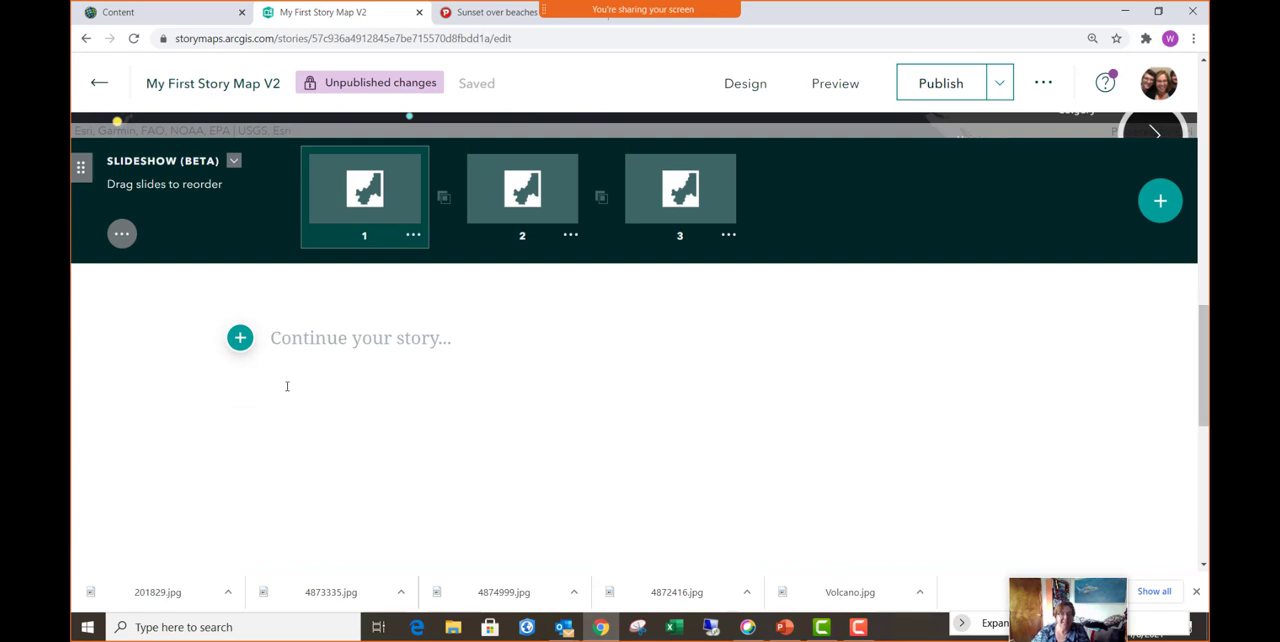
{"action": "left_click", "coordinate": [240, 339]}
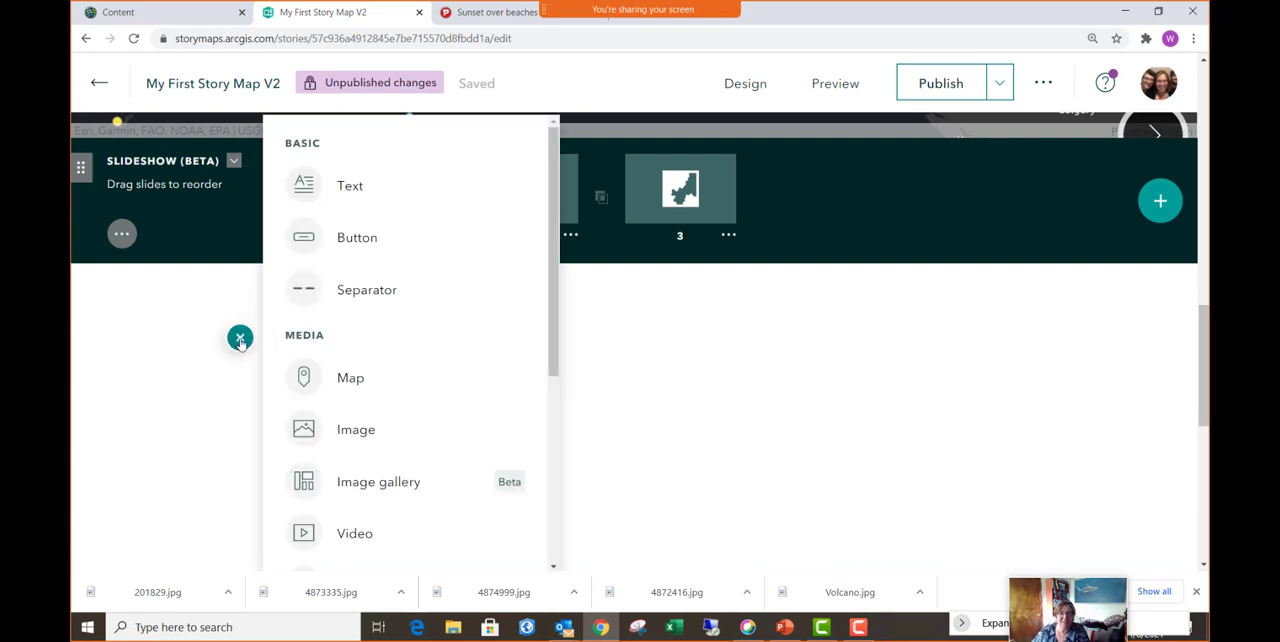
{"action": "left_click", "coordinate": [390, 486]}
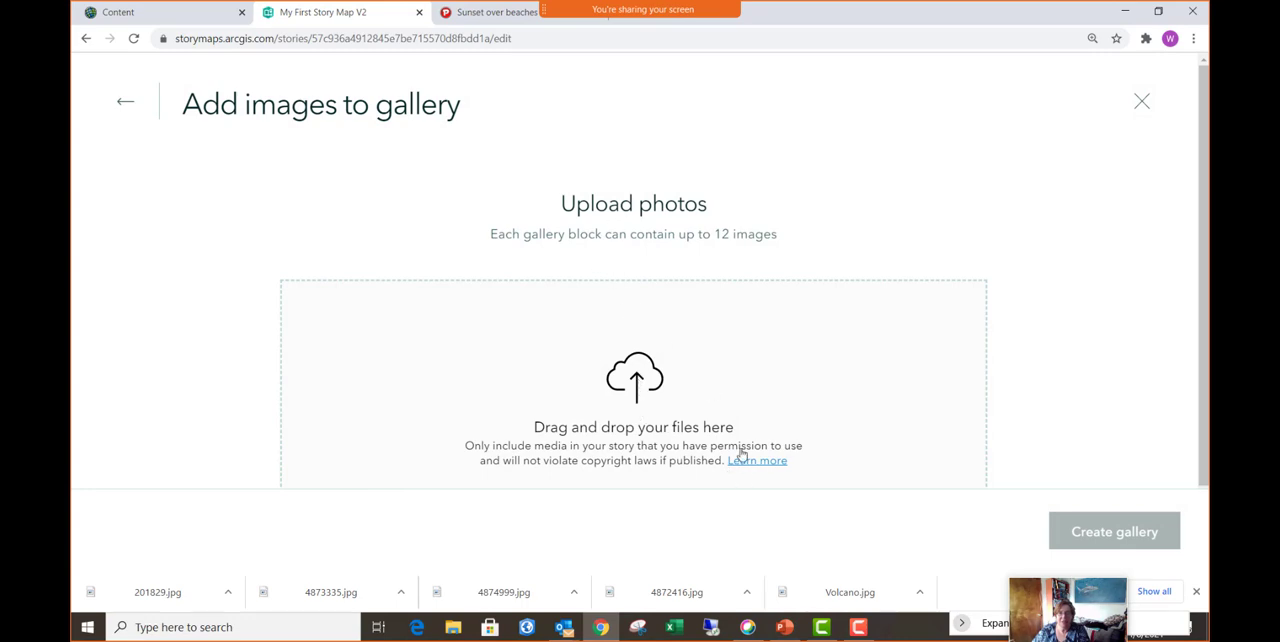
- Upload all five pictures from Pictures for Training, keep every one selected including the volcano, and create the gallery
{"action": "scroll", "coordinate": [563, 405], "scroll_direction": "down", "scroll_amount": 2}
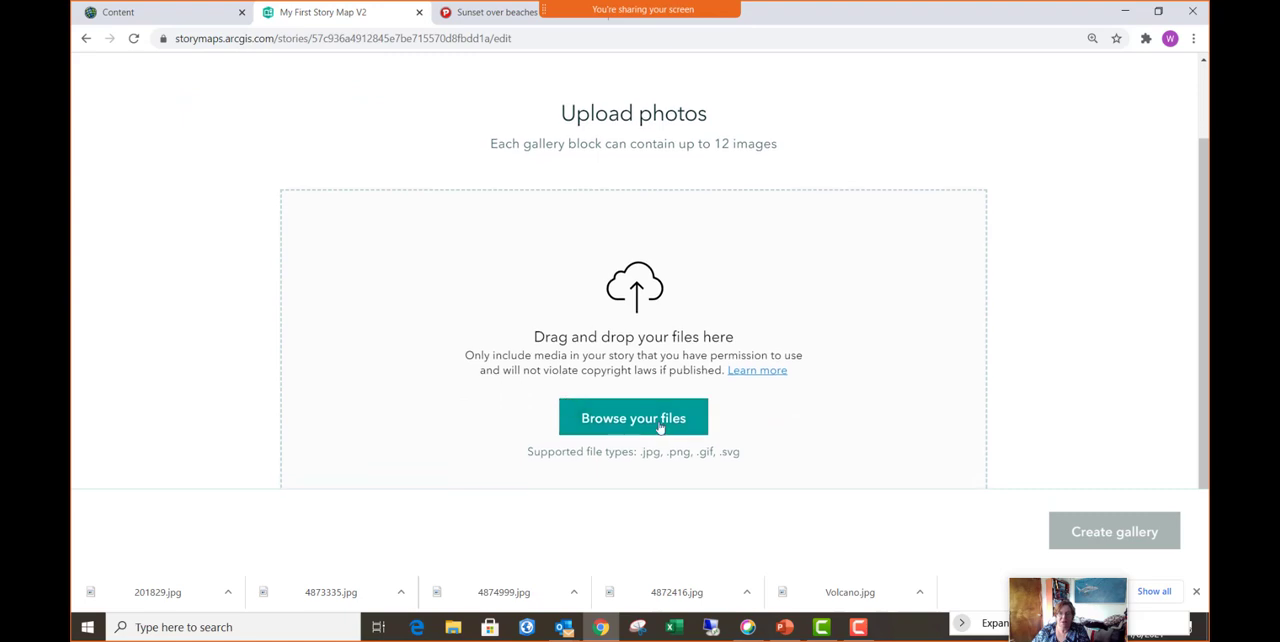
{"action": "left_click", "coordinate": [660, 427]}
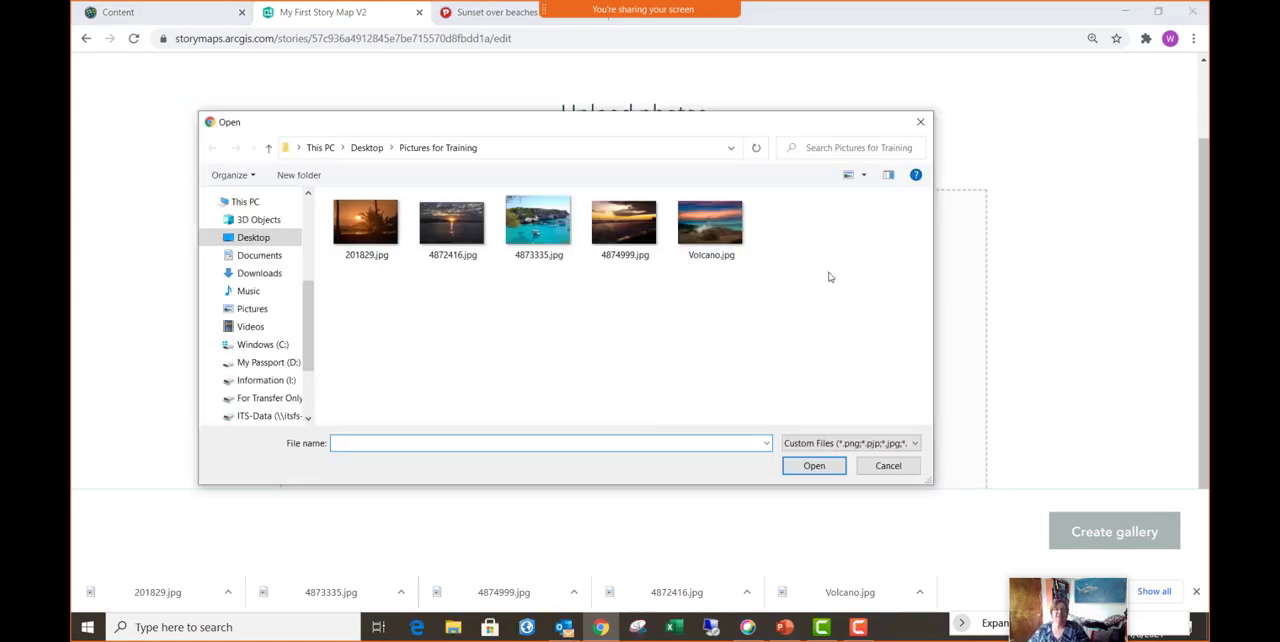
{"action": "left_click_drag", "start_coordinate": [842, 314], "coordinate": [390, 196]}
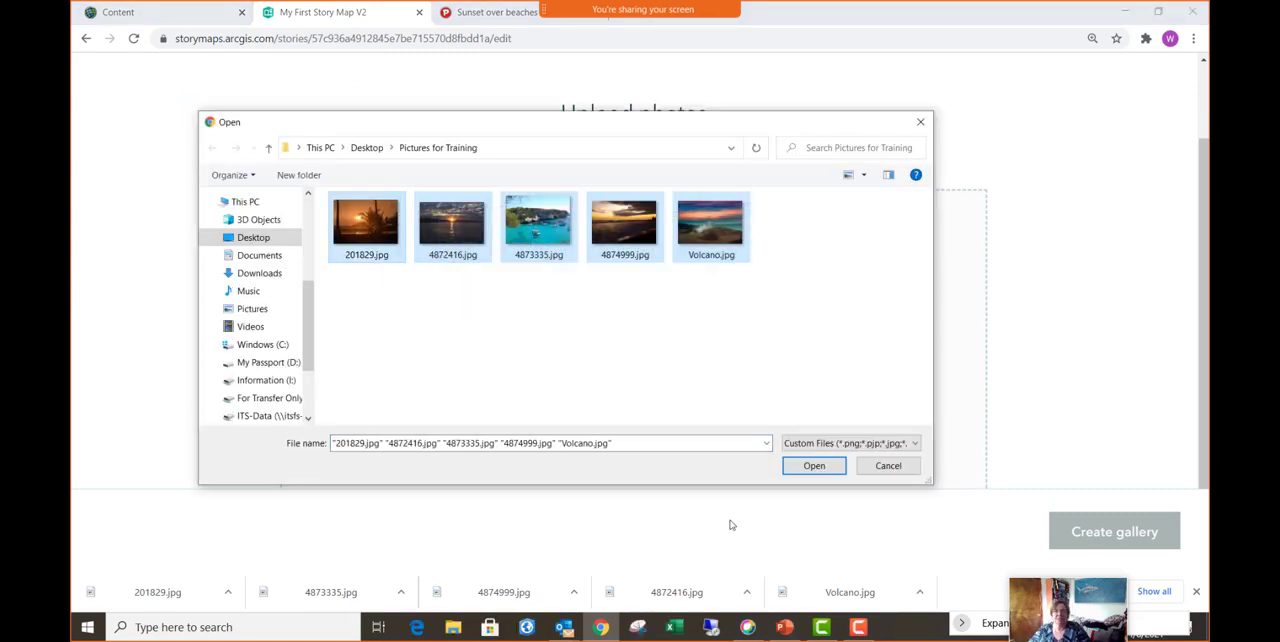
{"action": "left_click", "coordinate": [805, 468]}
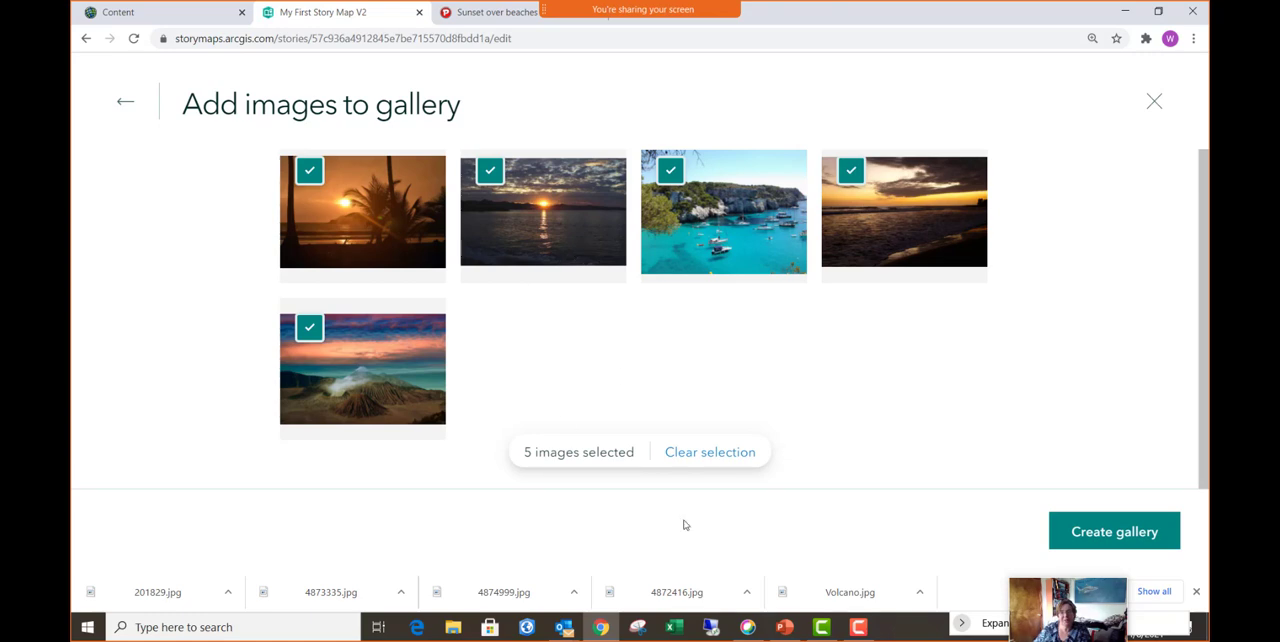
{"action": "left_click", "coordinate": [310, 329]}
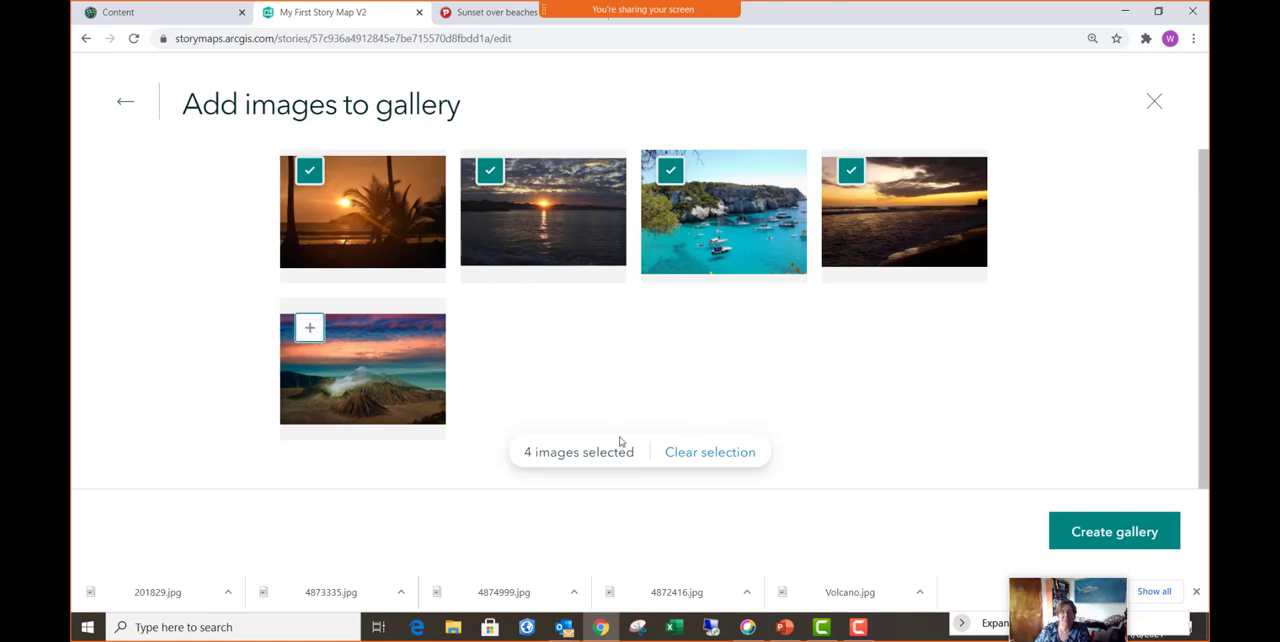
{"action": "left_click", "coordinate": [309, 330]}
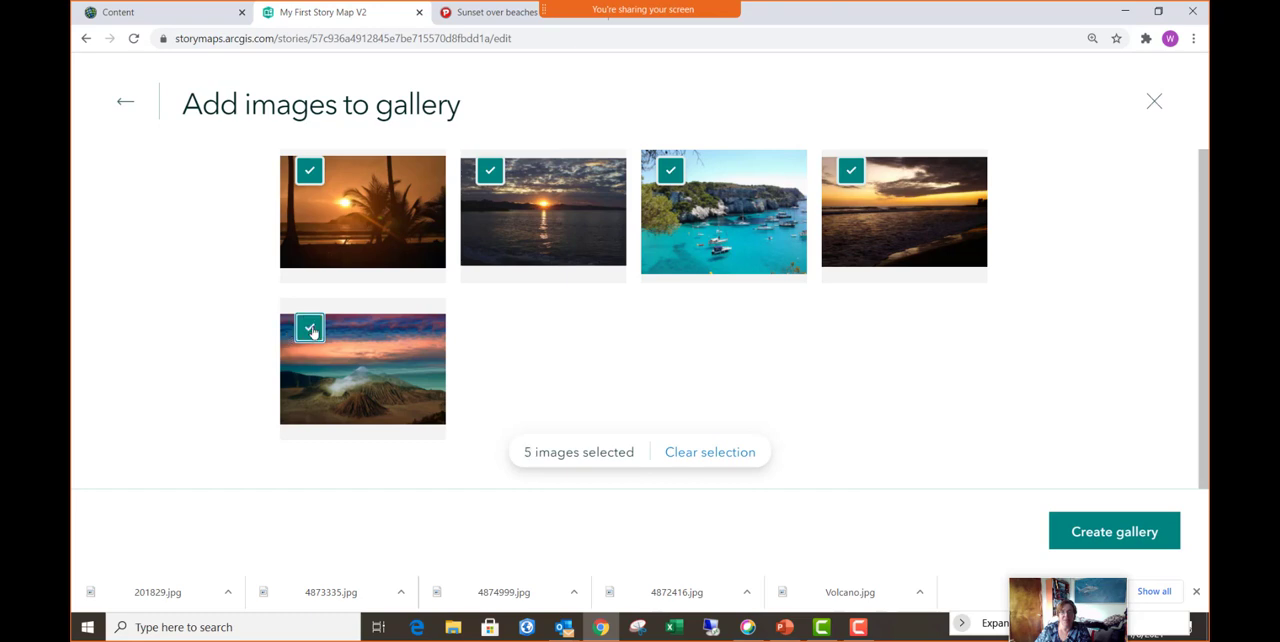
{"action": "left_click", "coordinate": [1115, 533]}
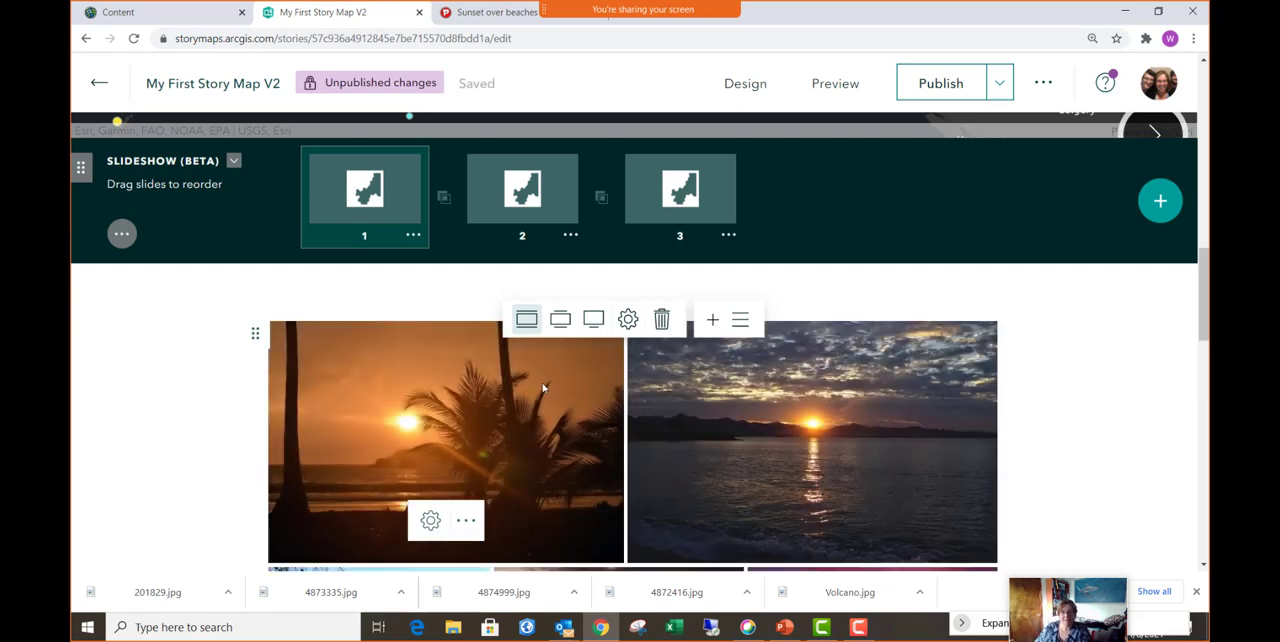
- Look over the new image gallery and change its size to medium, then to the full-width option
{"action": "scroll", "coordinate": [543, 388], "scroll_direction": "down", "scroll_amount": 4}
{"action": "scroll", "coordinate": [551, 394], "scroll_direction": "up", "scroll_amount": 3}
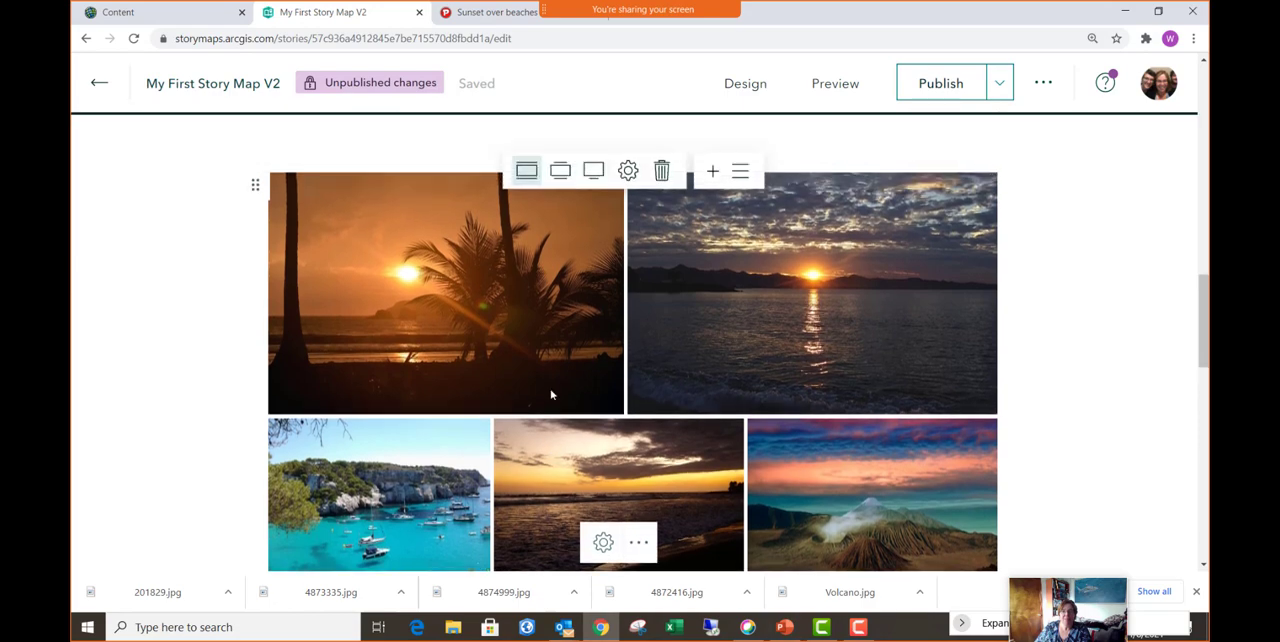
{"action": "left_click", "coordinate": [560, 174]}
{"action": "left_click", "coordinate": [590, 173]}
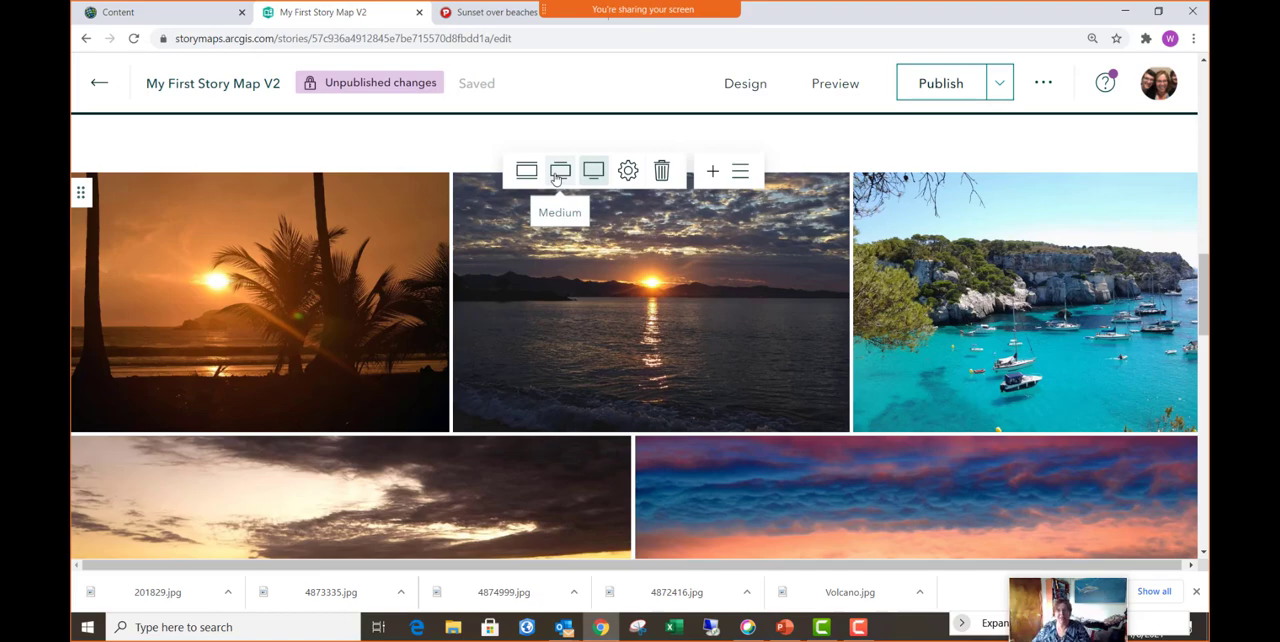
- Check the image gallery's display and properties options, including Dynamic squares, and save the gallery with the Jigsaw layout
{"action": "left_click", "coordinate": [628, 171]}
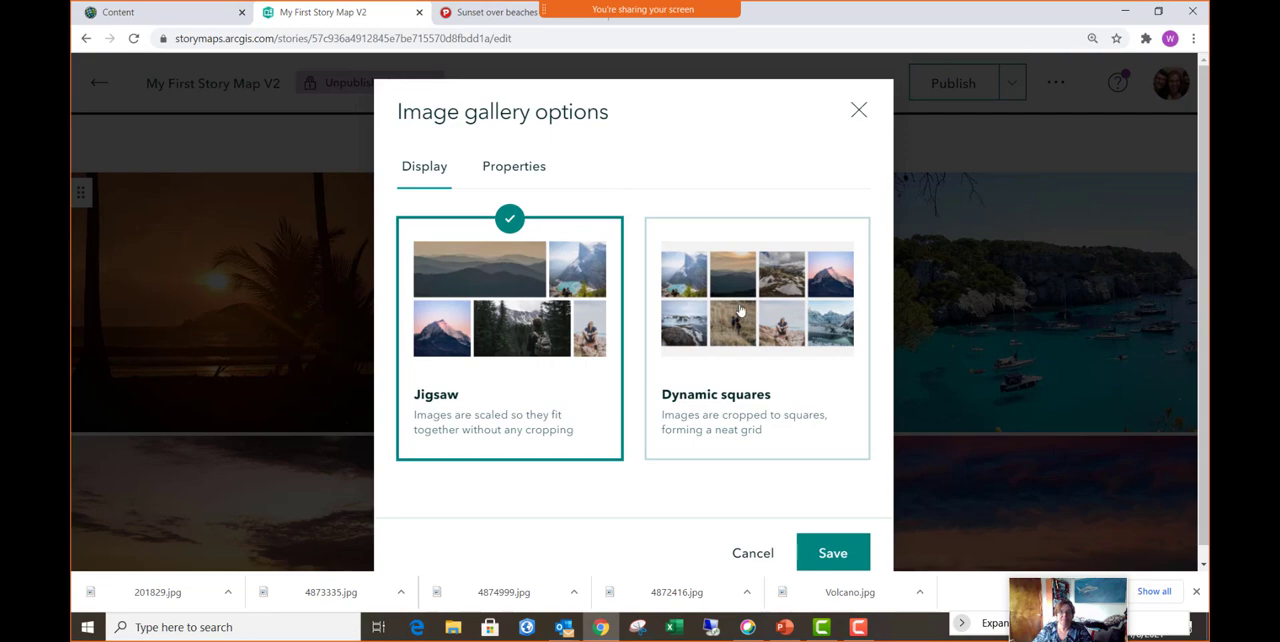
{"action": "left_click", "coordinate": [743, 312]}
{"action": "left_click", "coordinate": [538, 326]}
{"action": "left_click", "coordinate": [515, 177]}
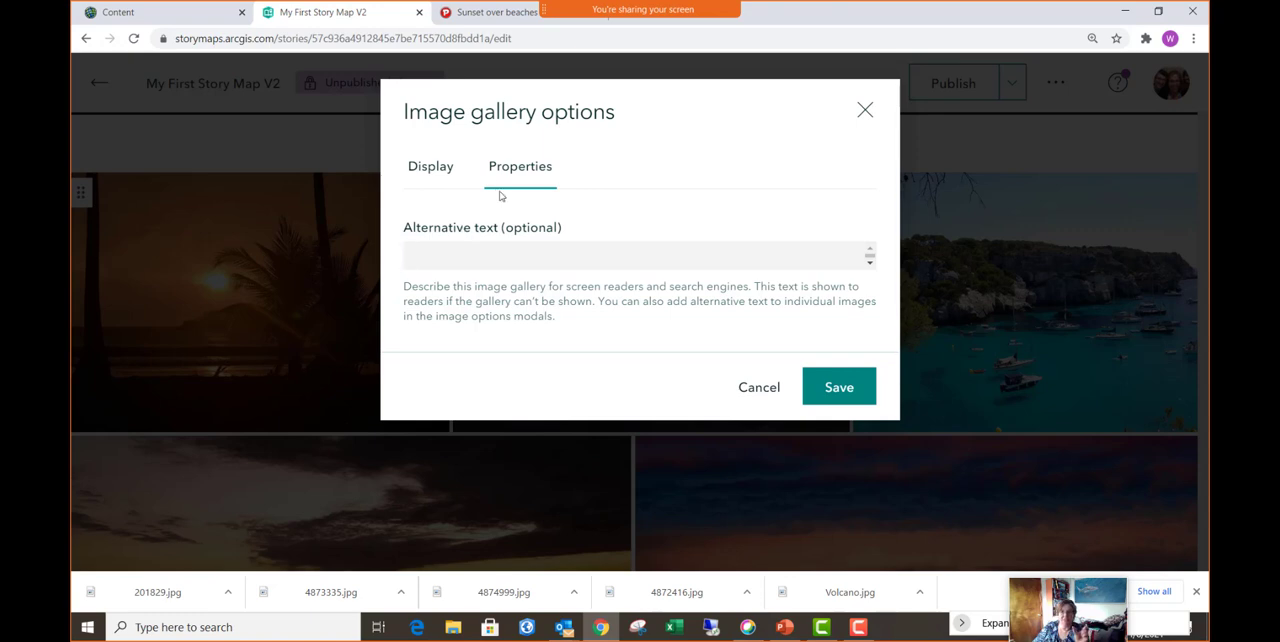
{"action": "left_click", "coordinate": [424, 168]}
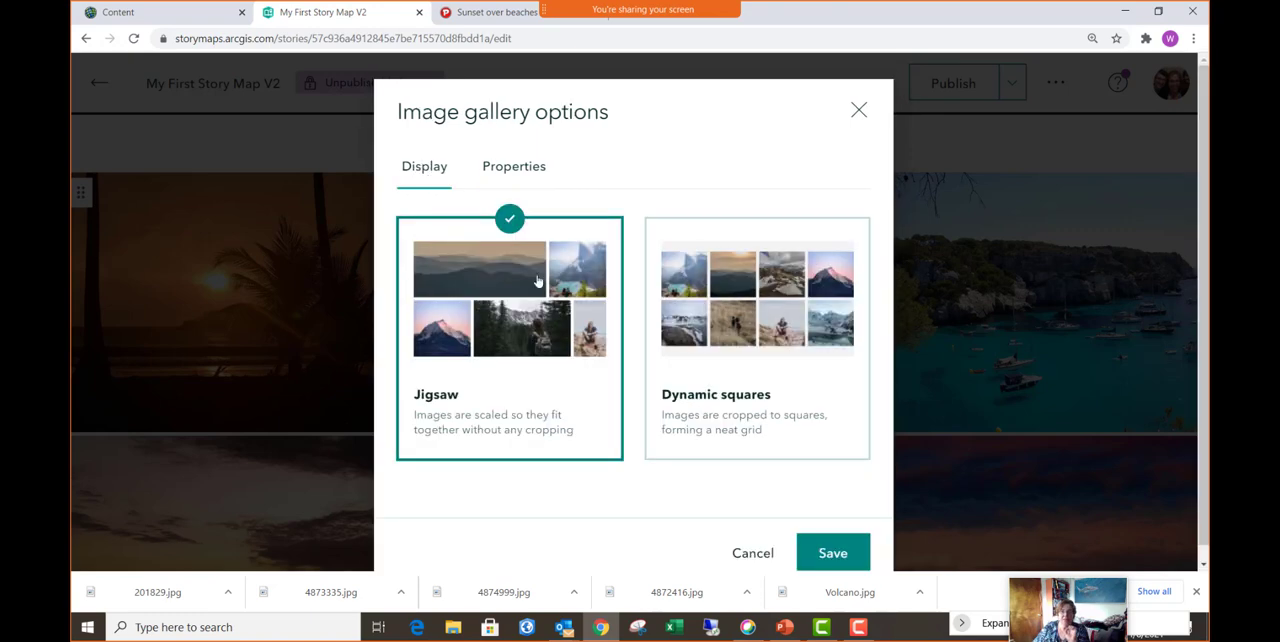
{"action": "left_click", "coordinate": [830, 557]}
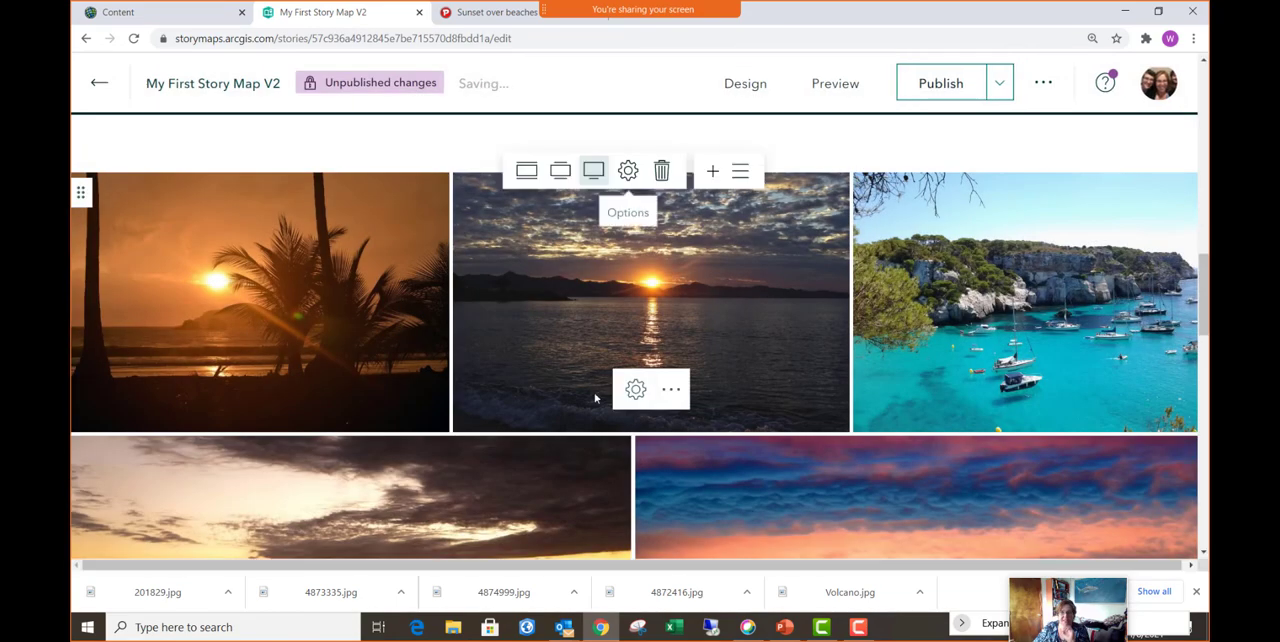
- Caption the image gallery "Beaches and a Volcano"
{"action": "scroll", "coordinate": [430, 371], "scroll_direction": "down", "scroll_amount": 5}
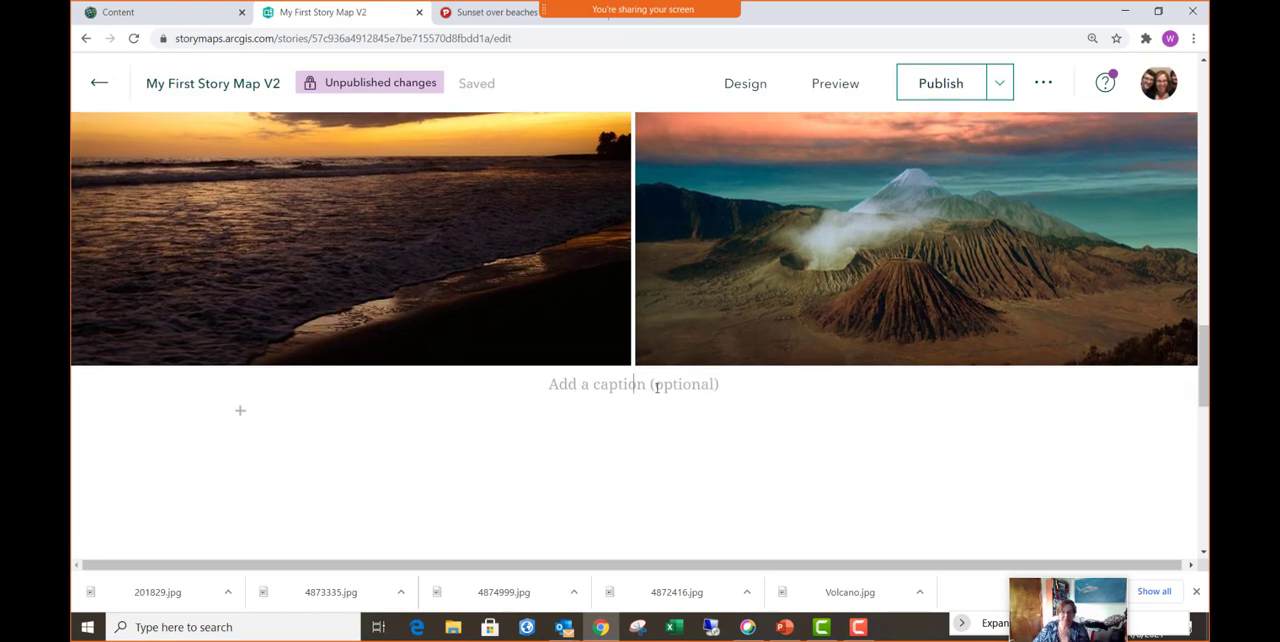
{"action": "type", "text": "Beaches and a"}
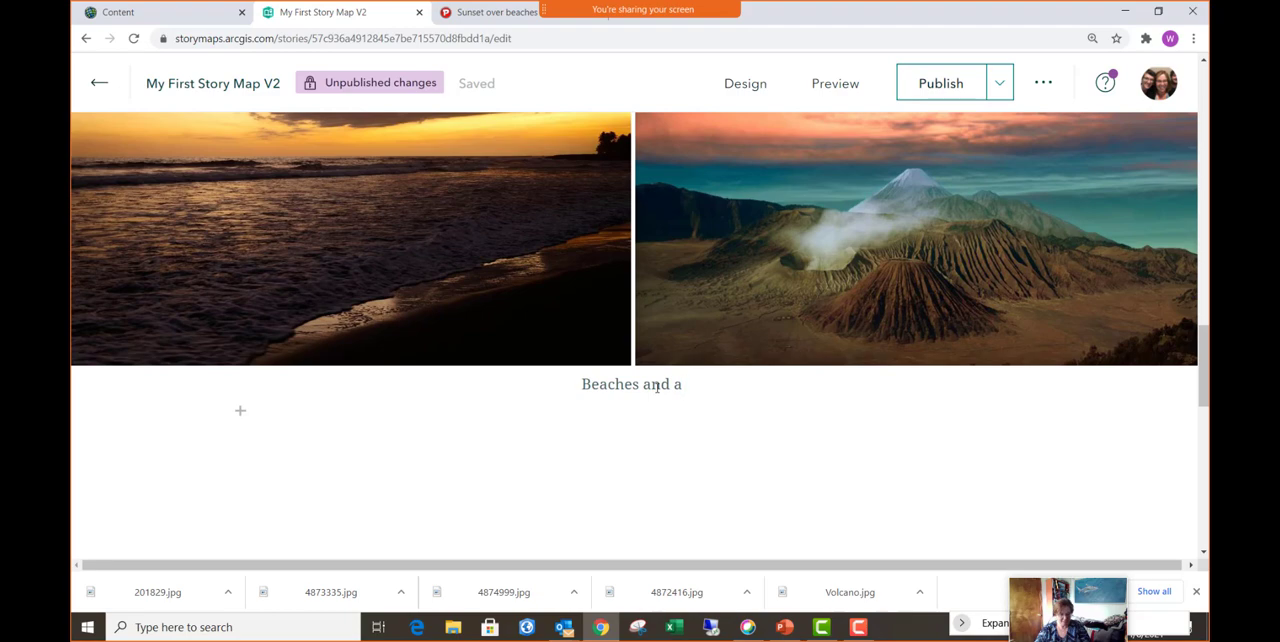
{"action": "type", "text": "Volc"}
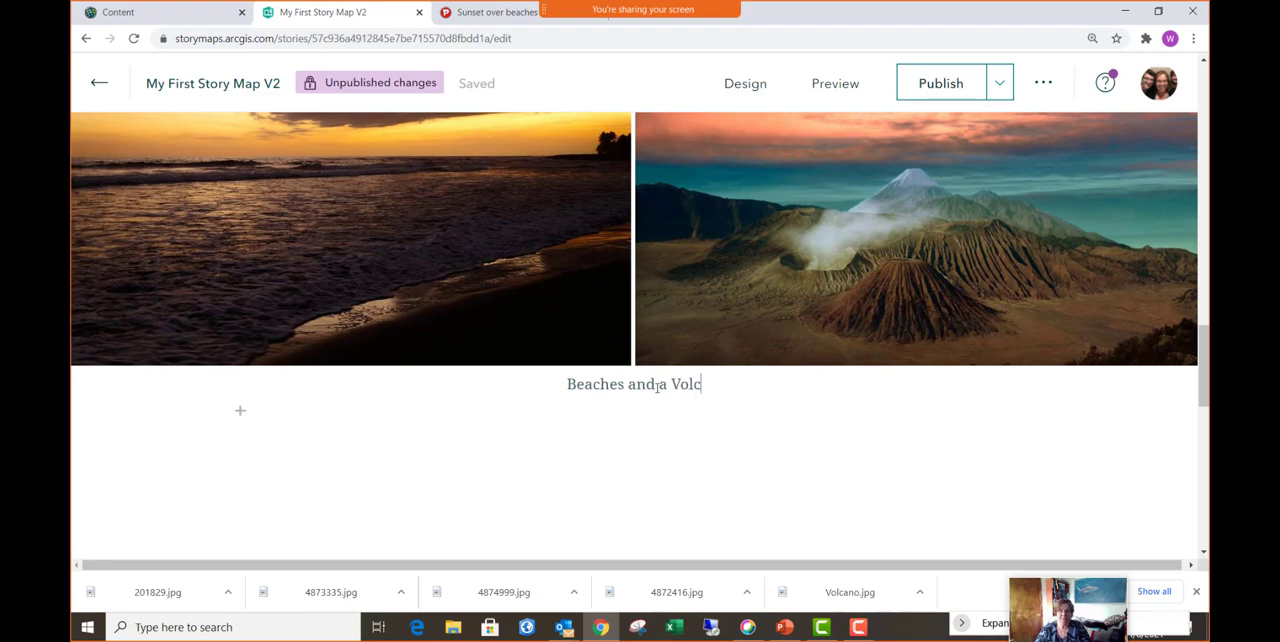
{"action": "type", "text": "ano"}
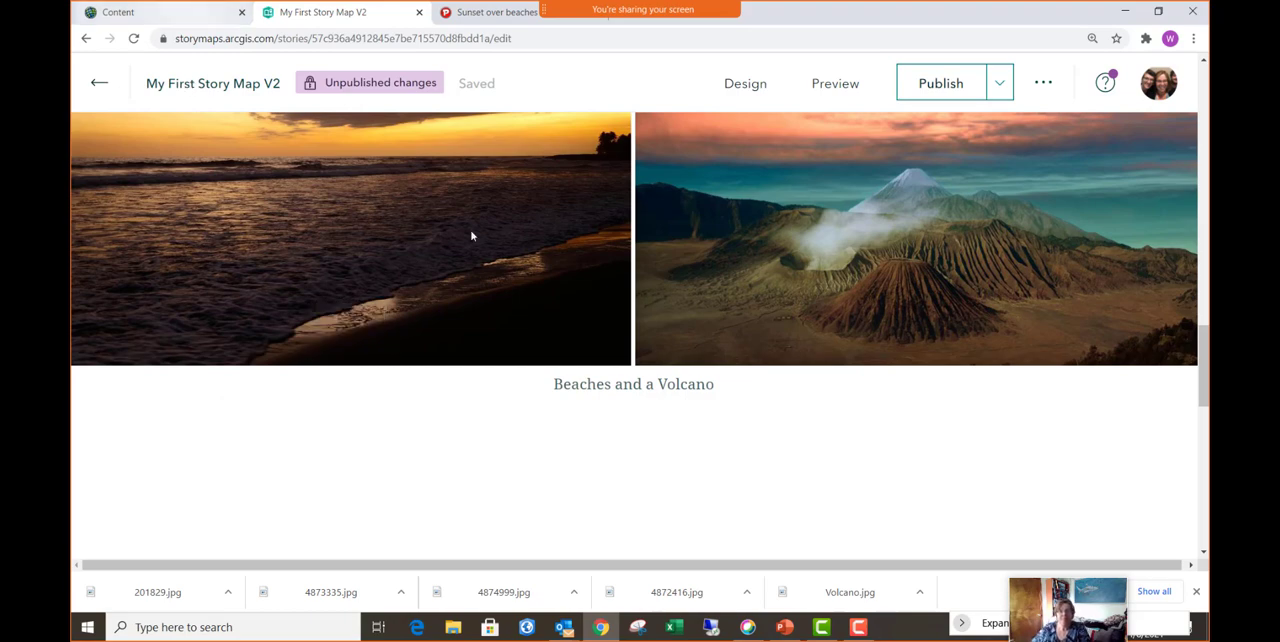
- Publish the story and look through the published version from the cover to the image gallery
{"action": "left_click", "coordinate": [941, 85]}
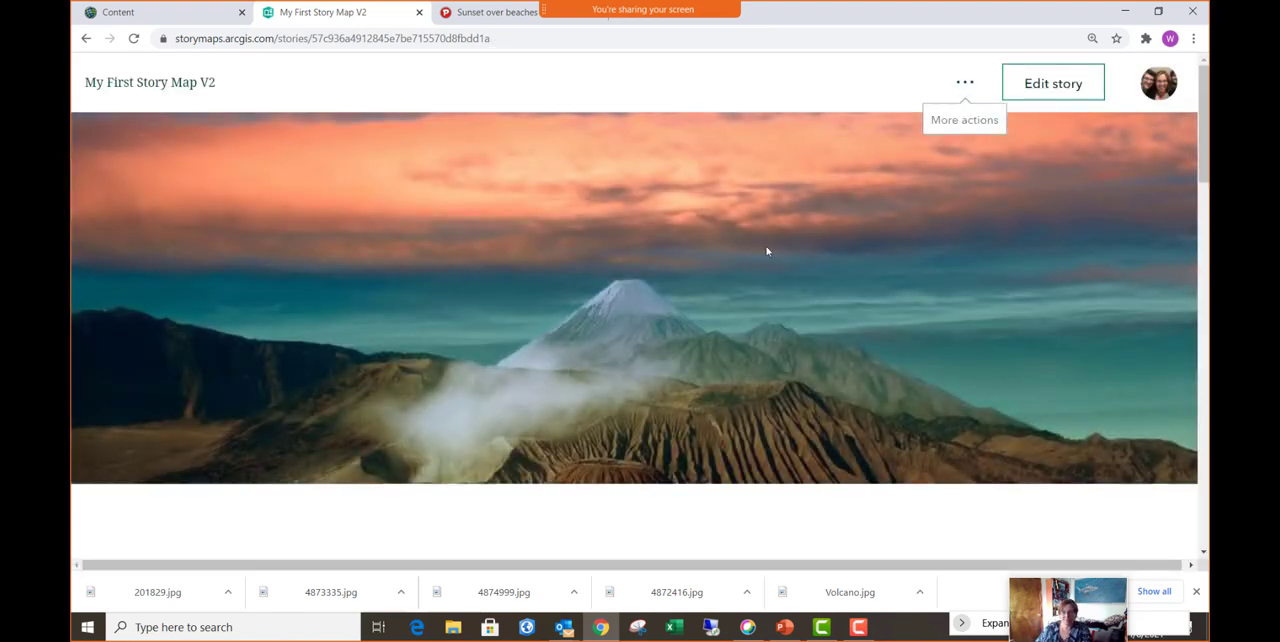
{"action": "scroll", "coordinate": [765, 255], "scroll_direction": "down", "scroll_amount": 6}
{"action": "scroll", "coordinate": [762, 261], "scroll_direction": "down", "scroll_amount": 5}
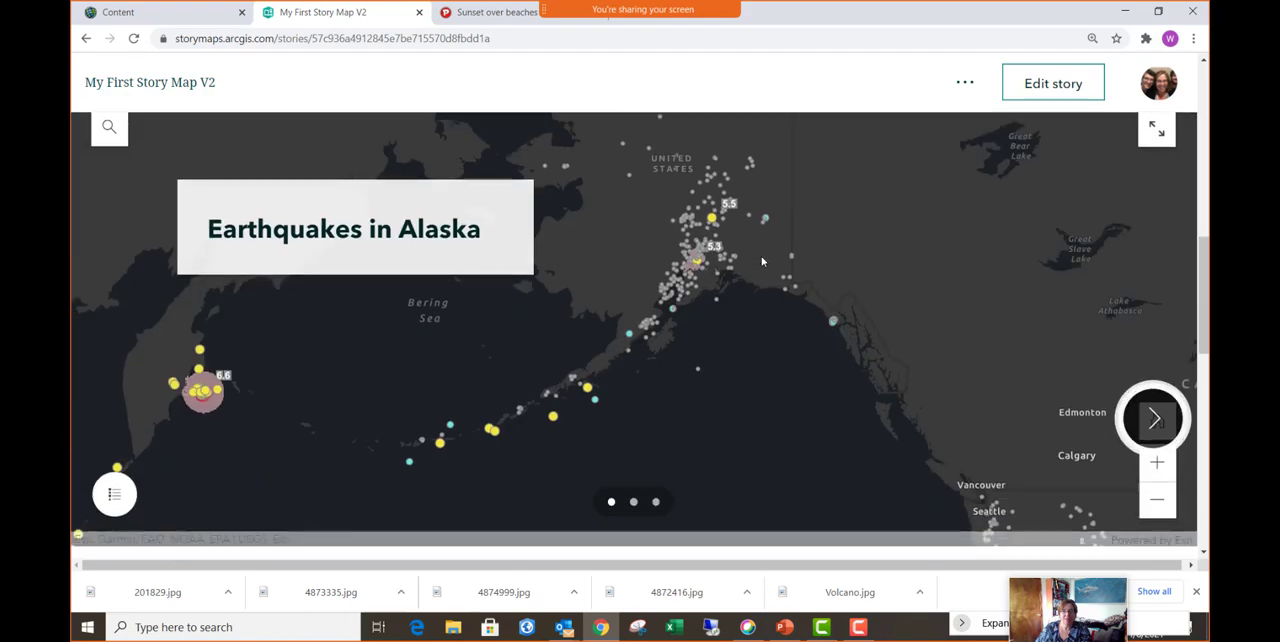
{"action": "scroll", "coordinate": [762, 261], "scroll_direction": "down", "scroll_amount": 5}
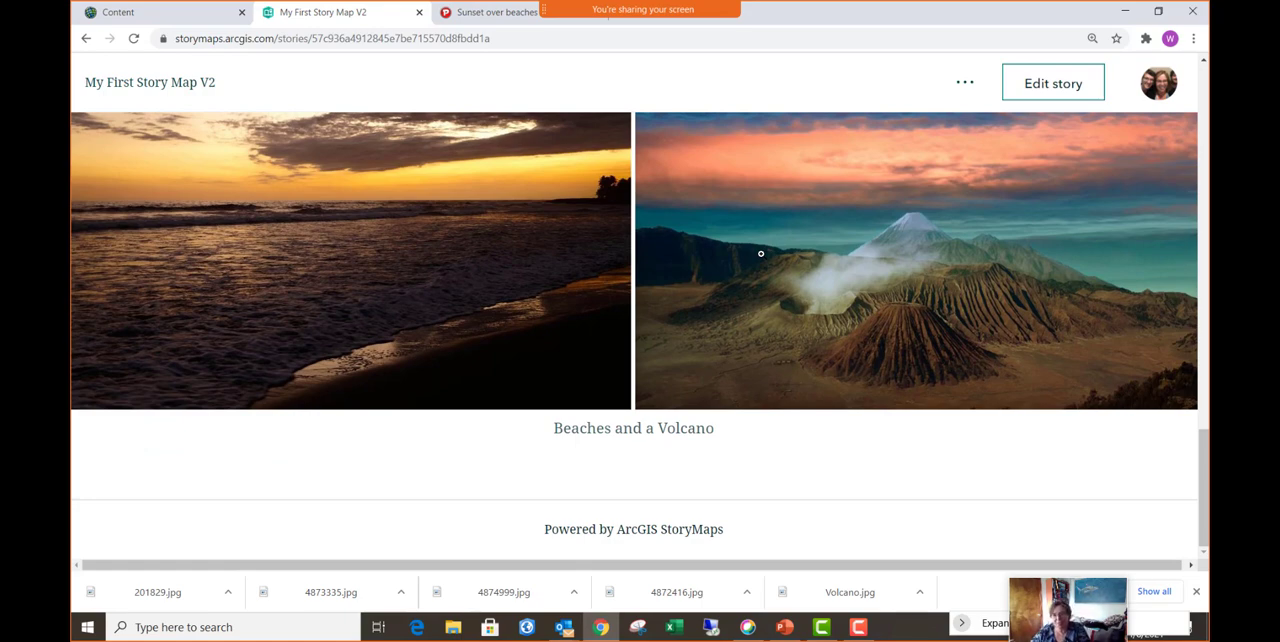
- Return to editing the story and add a sidecar block with the Docked panel layout below the image gallery
{"action": "left_click", "coordinate": [1053, 85]}
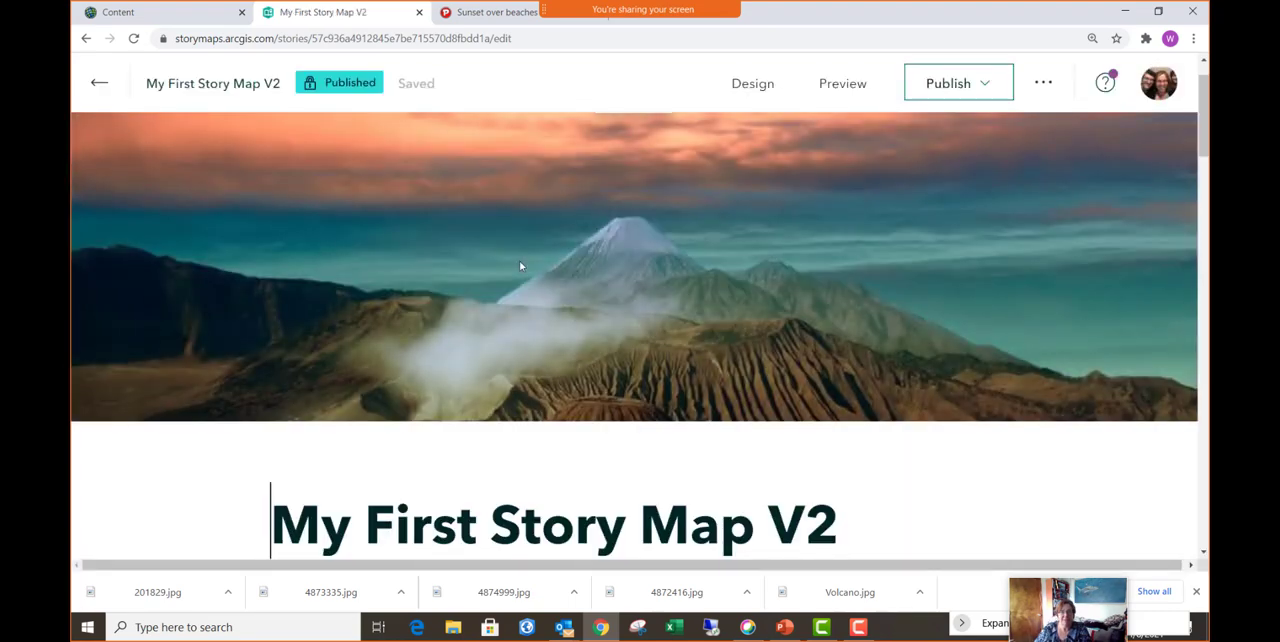
{"action": "scroll", "coordinate": [519, 265], "scroll_direction": "down", "scroll_amount": 10}
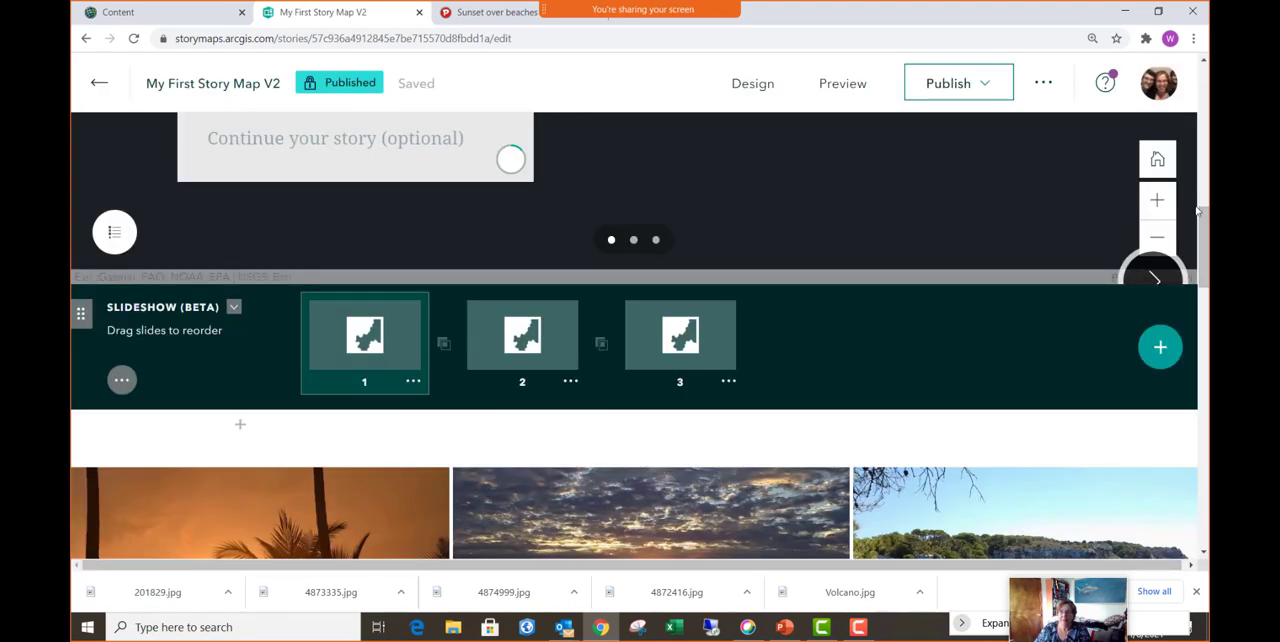
{"action": "left_click_drag", "start_coordinate": [1203, 230], "coordinate": [1186, 377]}
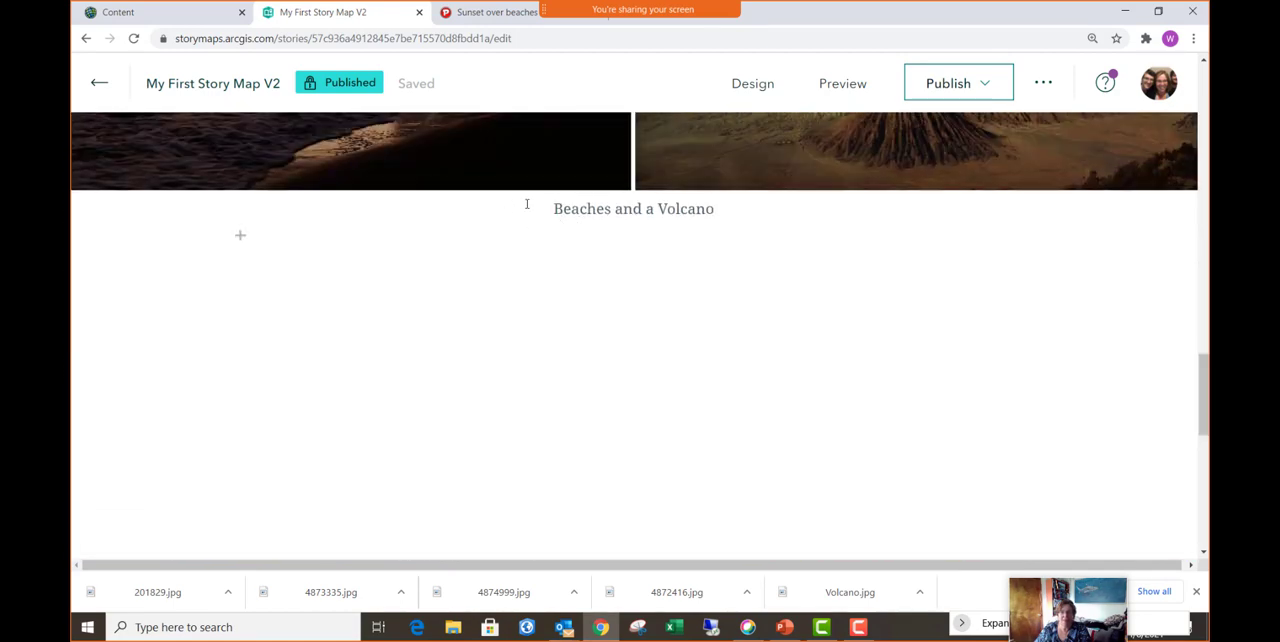
{"action": "left_click", "coordinate": [240, 237]}
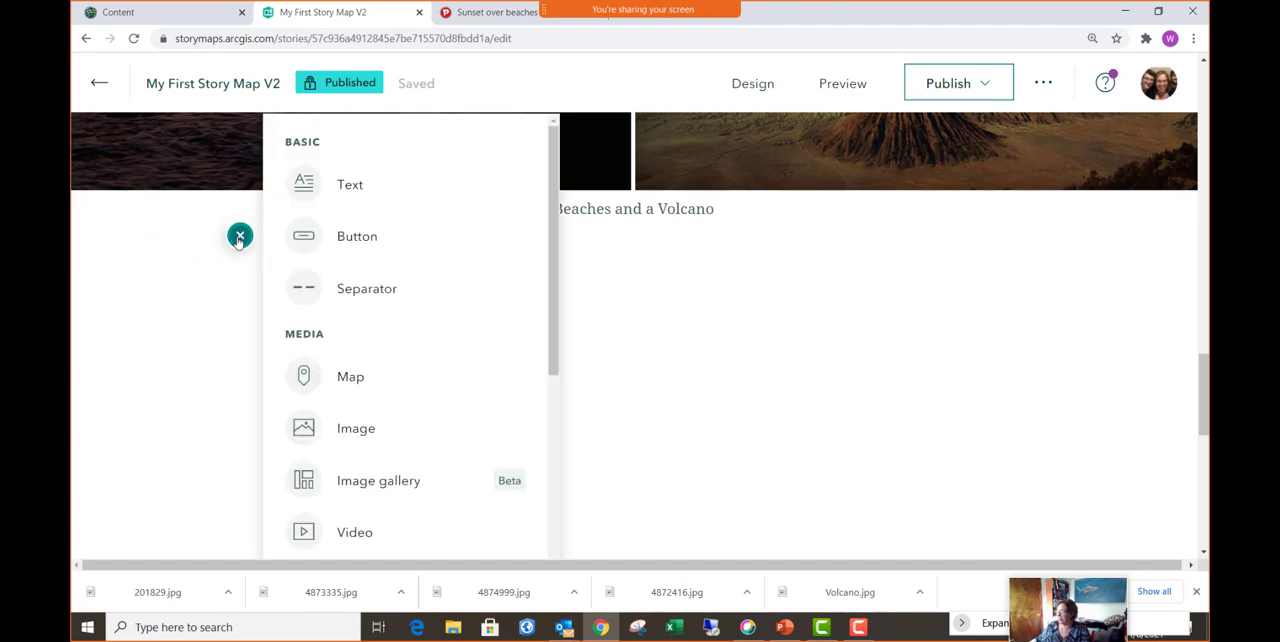
{"action": "scroll", "coordinate": [397, 323], "scroll_direction": "down", "scroll_amount": 3}
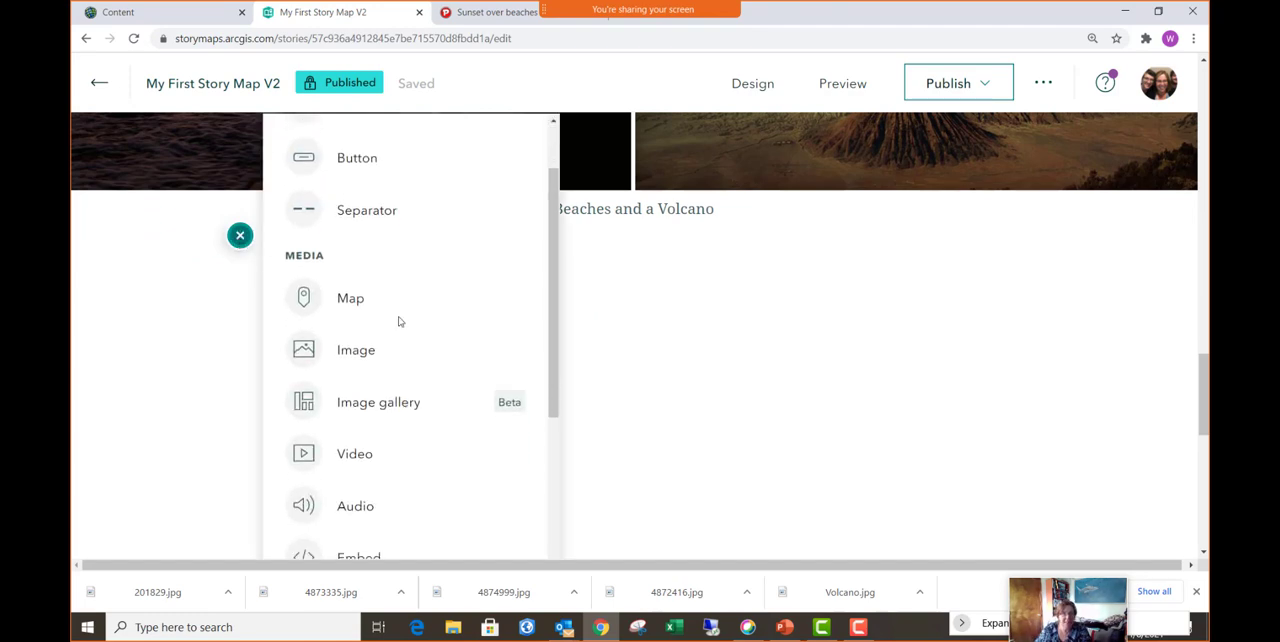
{"action": "scroll", "coordinate": [399, 323], "scroll_direction": "down", "scroll_amount": 2}
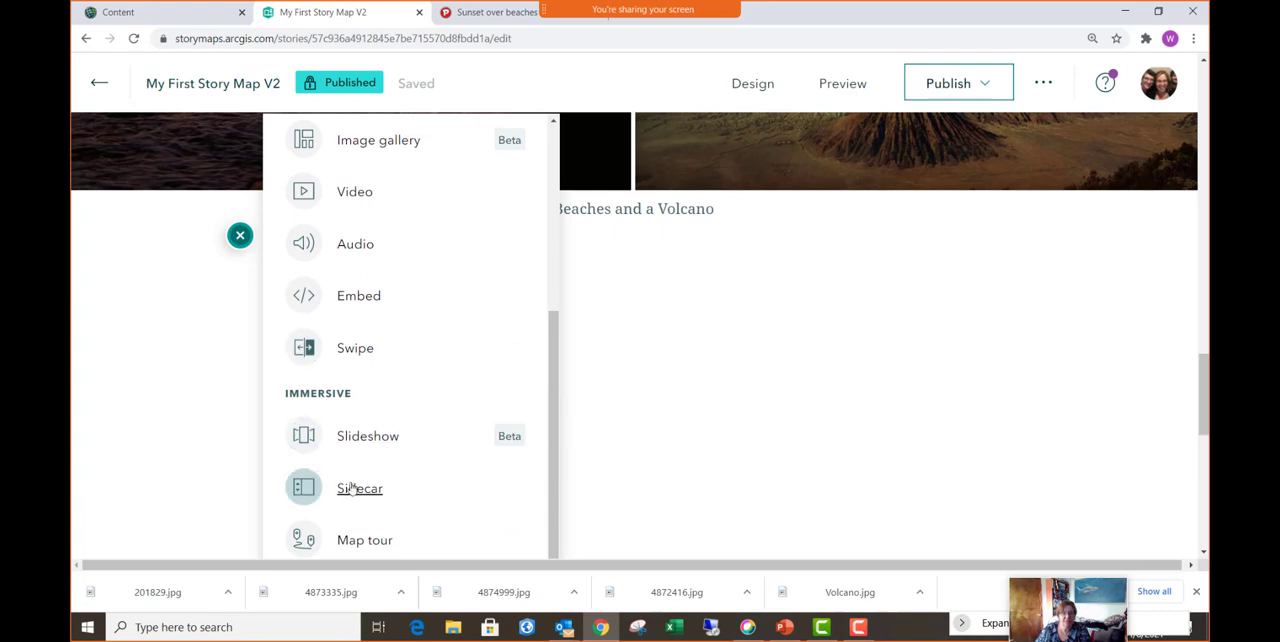
{"action": "left_click", "coordinate": [362, 490]}
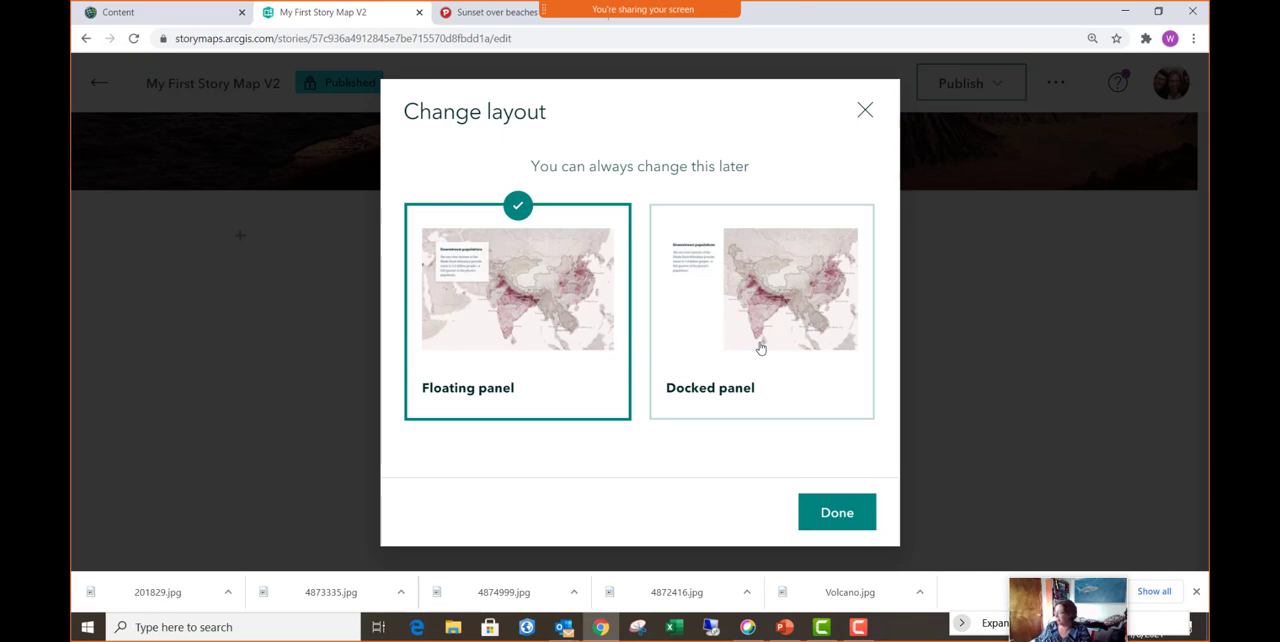
{"action": "left_click", "coordinate": [797, 303]}
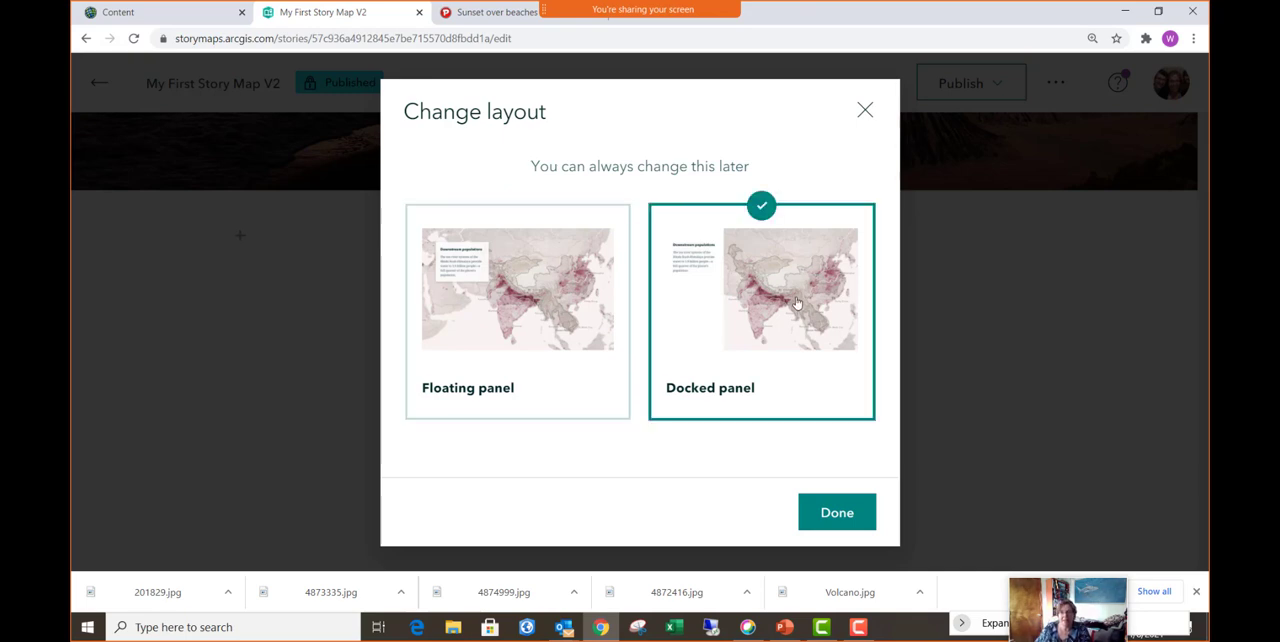
{"action": "left_click", "coordinate": [812, 518]}
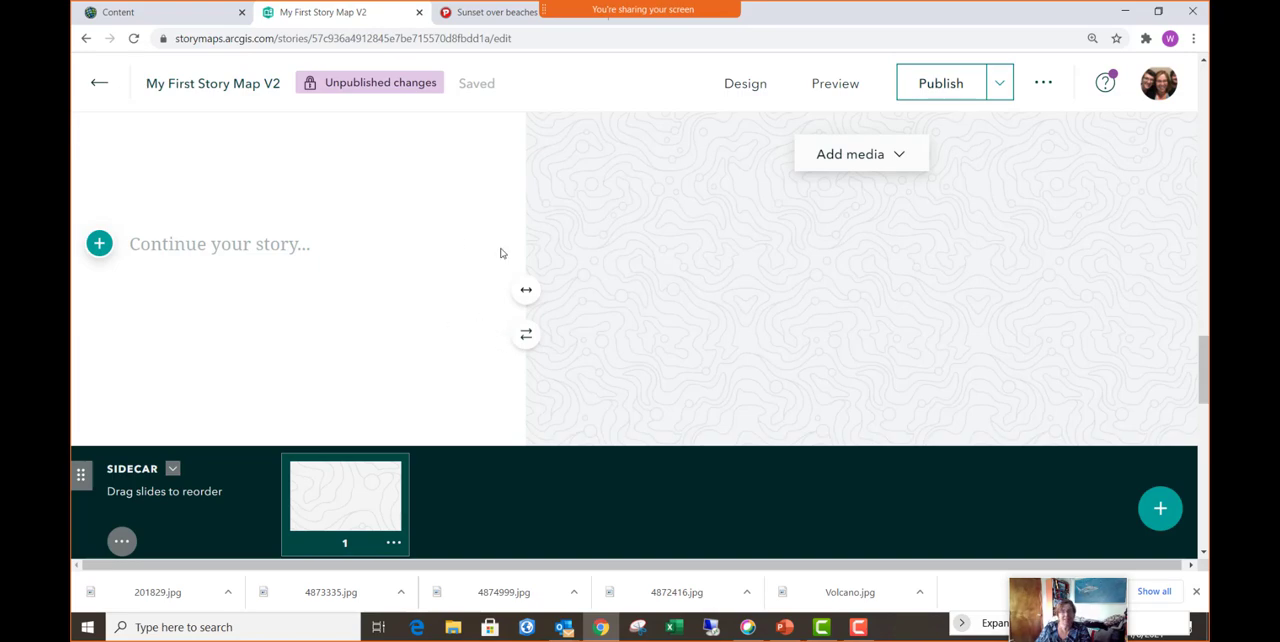
- Write "Live from the Volcano in Geldingadalir in Iceland" as the text of the sidecar's narrative panel
{"action": "scroll", "coordinate": [502, 250], "scroll_direction": "up", "scroll_amount": 3}
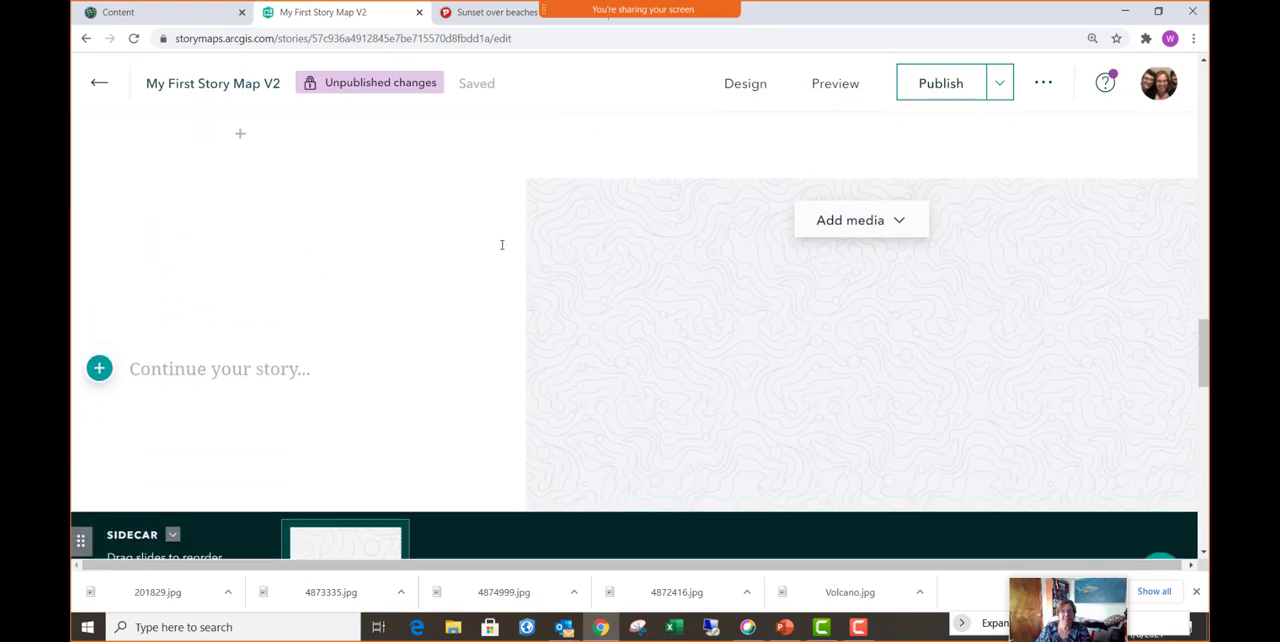
{"action": "scroll", "coordinate": [502, 244], "scroll_direction": "down", "scroll_amount": 1}
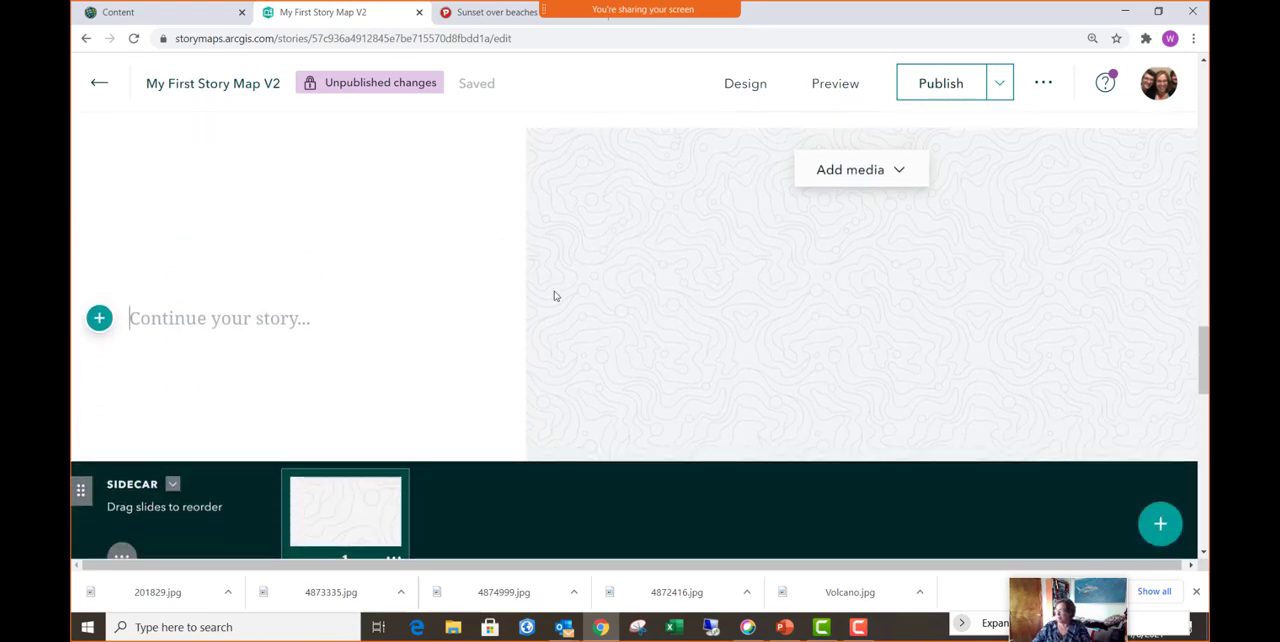
{"action": "type", "text": "Live fo"}
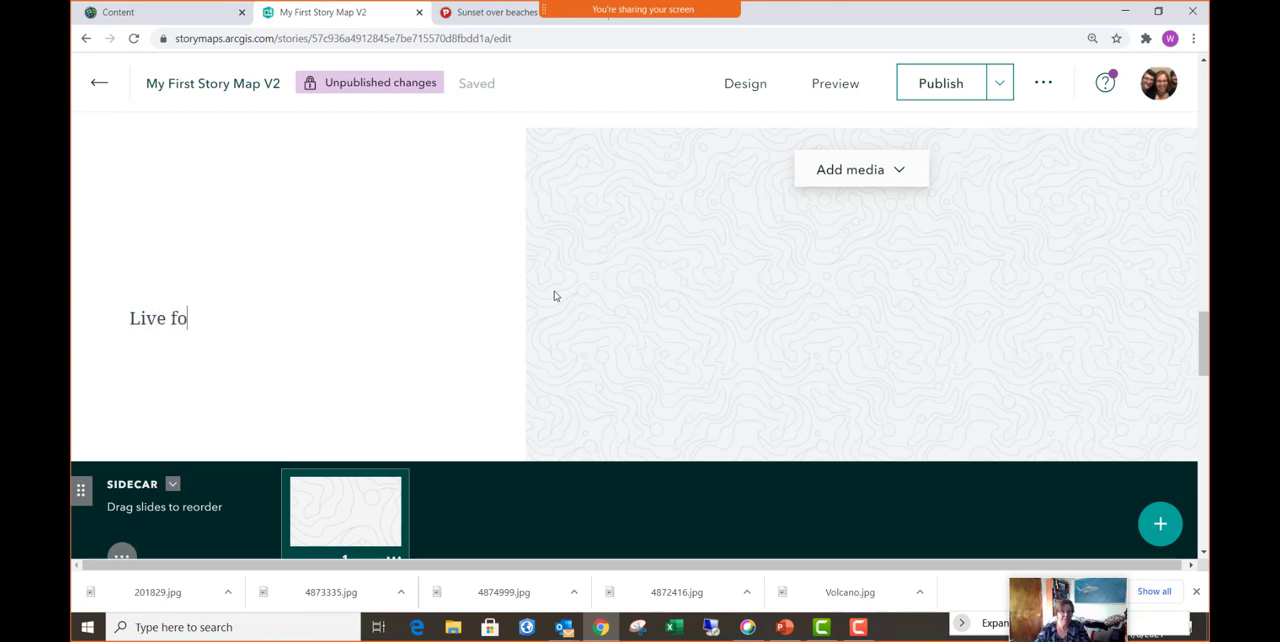
{"action": "key", "text": "BackSpace"}
{"action": "type", "text": "rom the"}
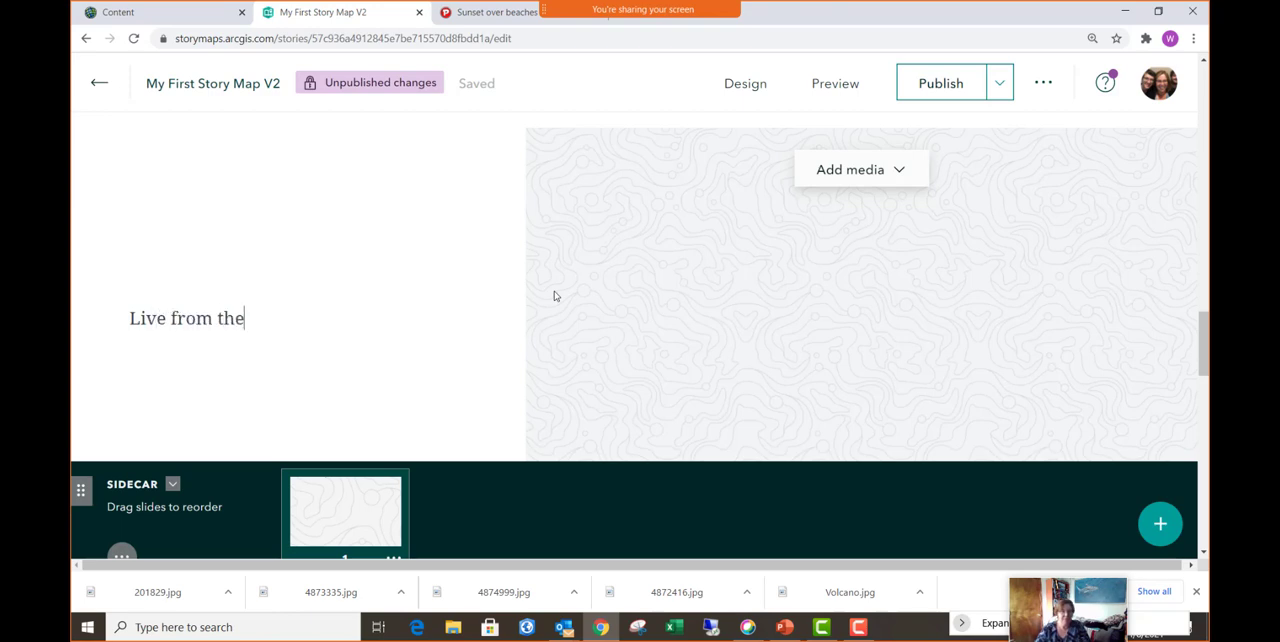
{"action": "type", "text": " Vol"}
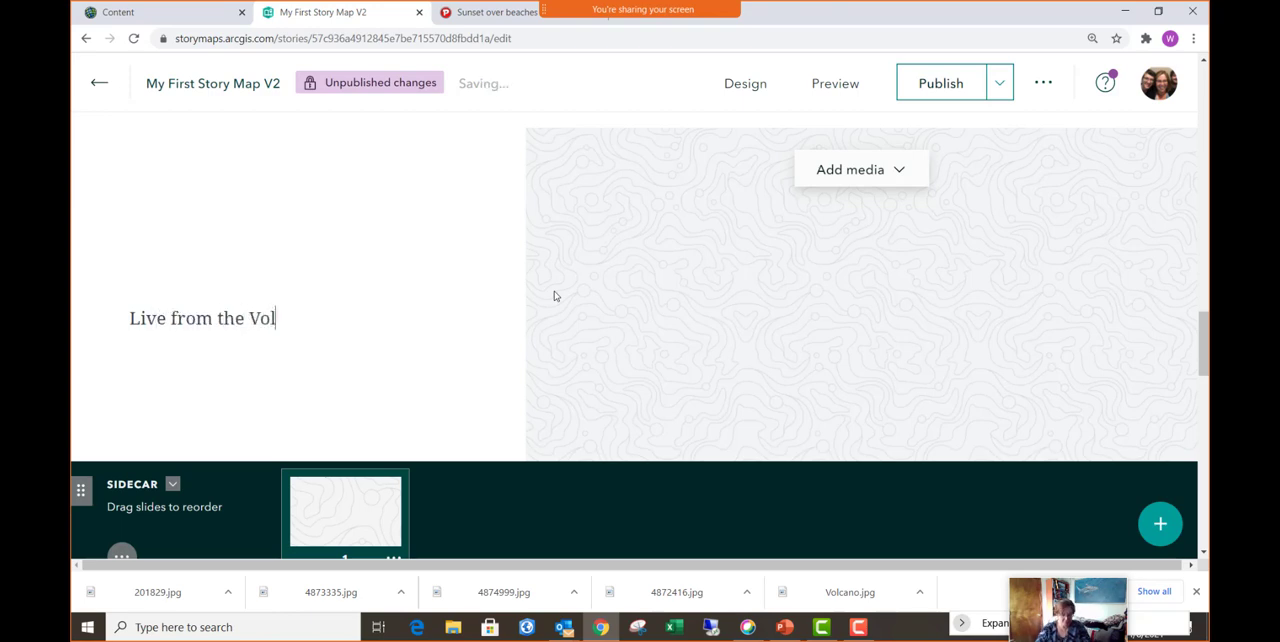
{"action": "type", "text": "cano in"}
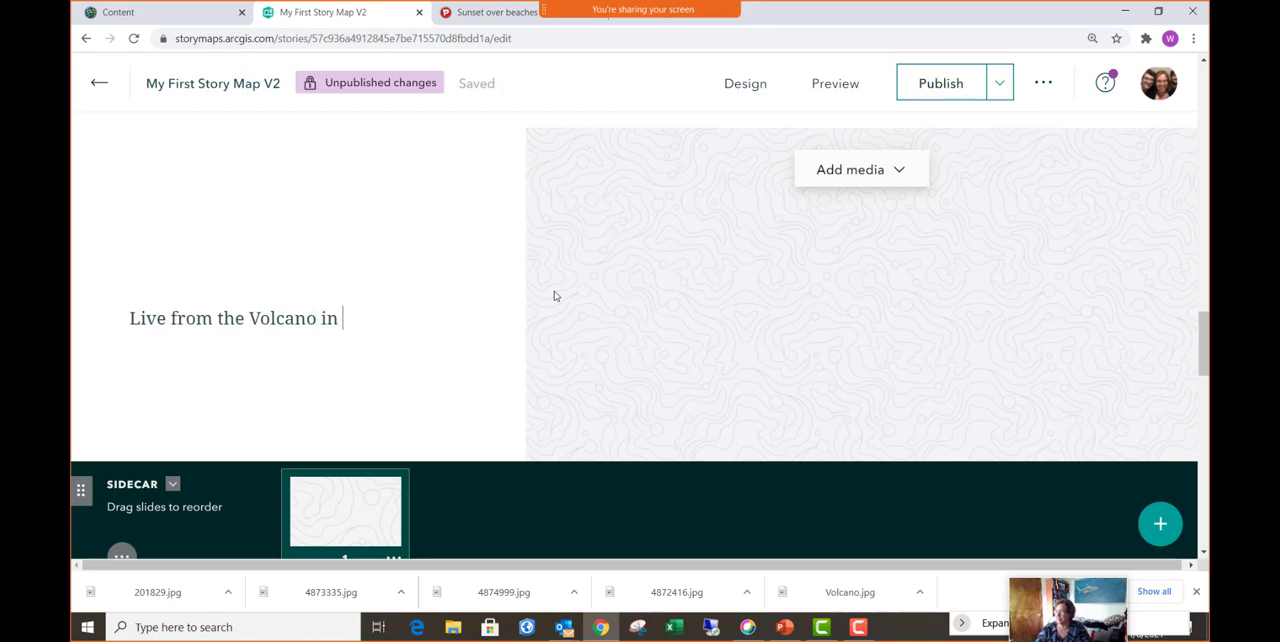
{"action": "type", "text": " Ge"}
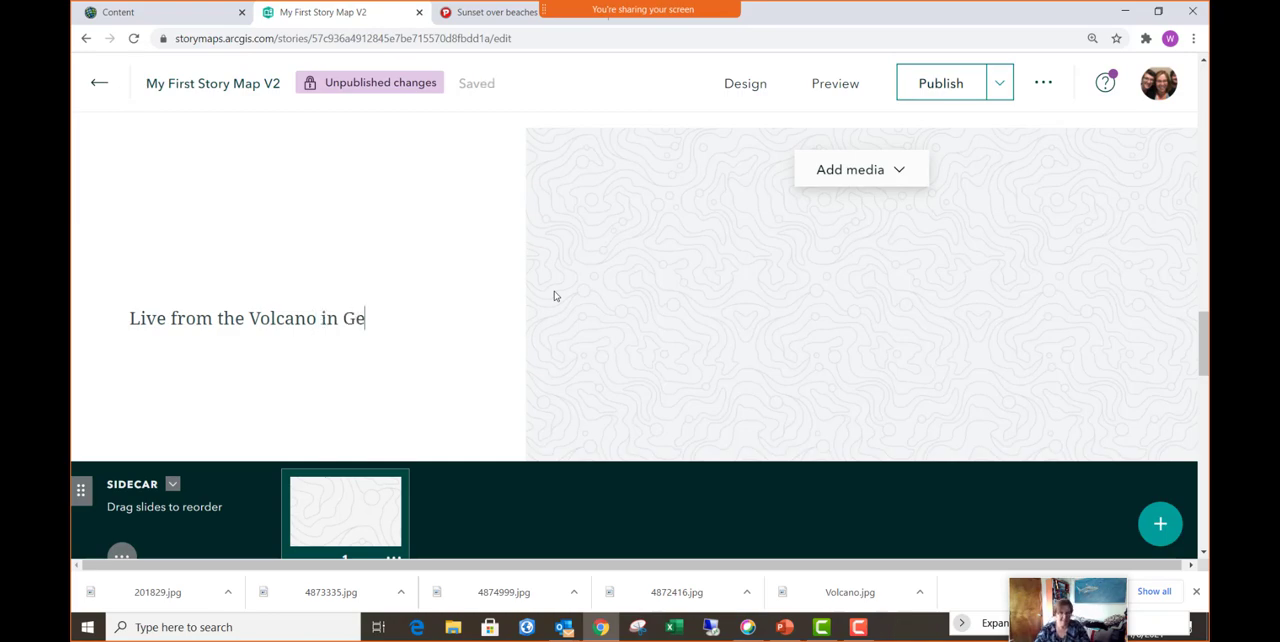
{"action": "type", "text": "lding"}
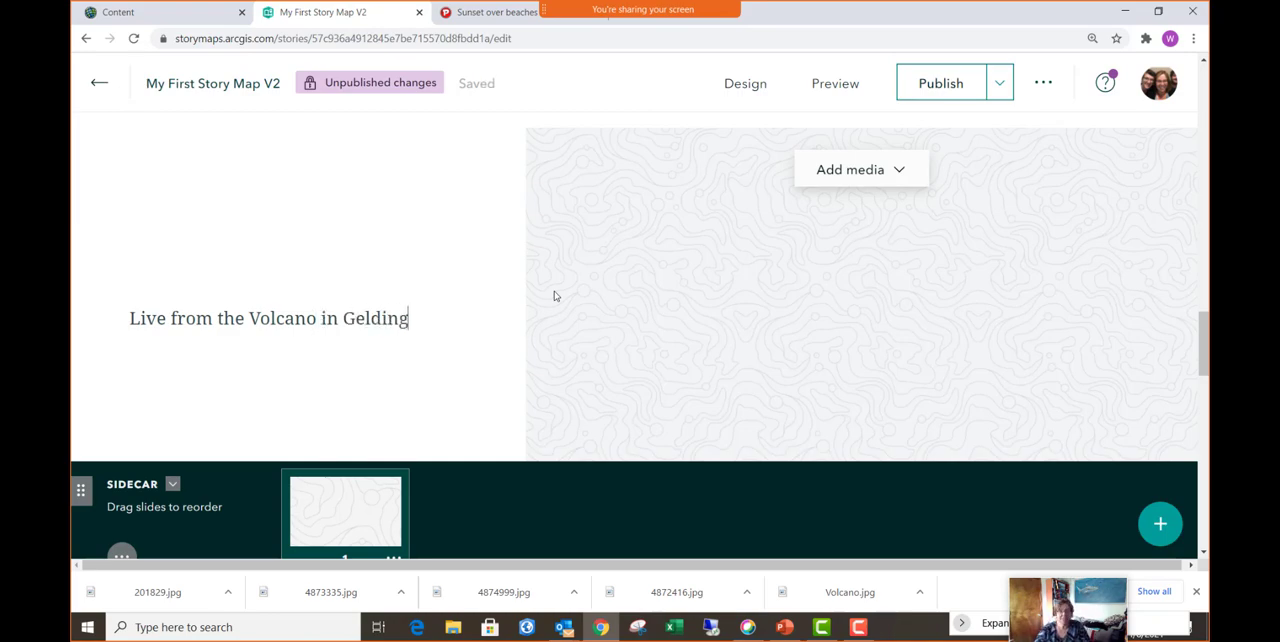
{"action": "type", "text": "a"}
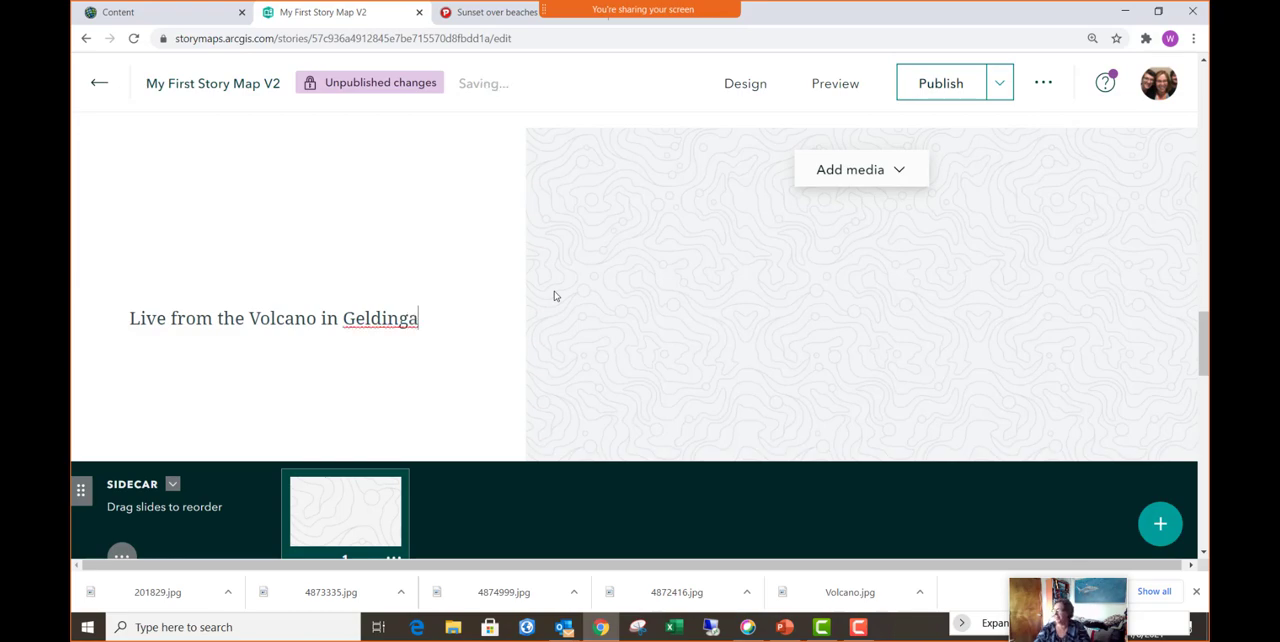
{"action": "type", "text": "dalir"}
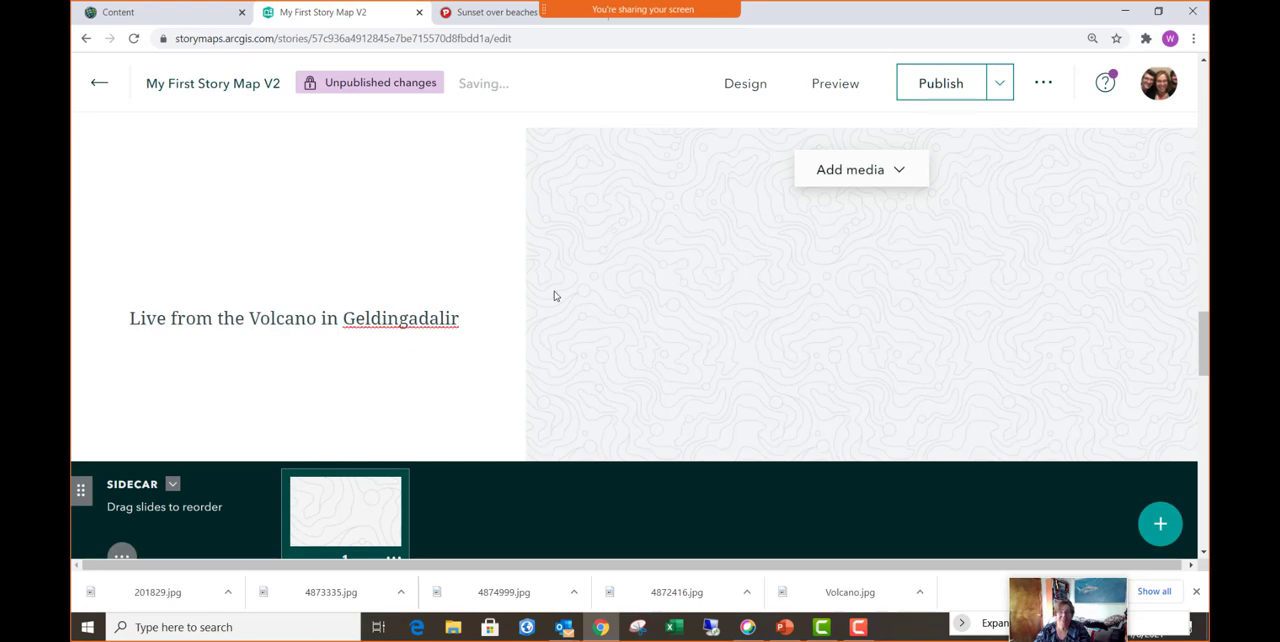
{"action": "type", "text": " in Icemla"}
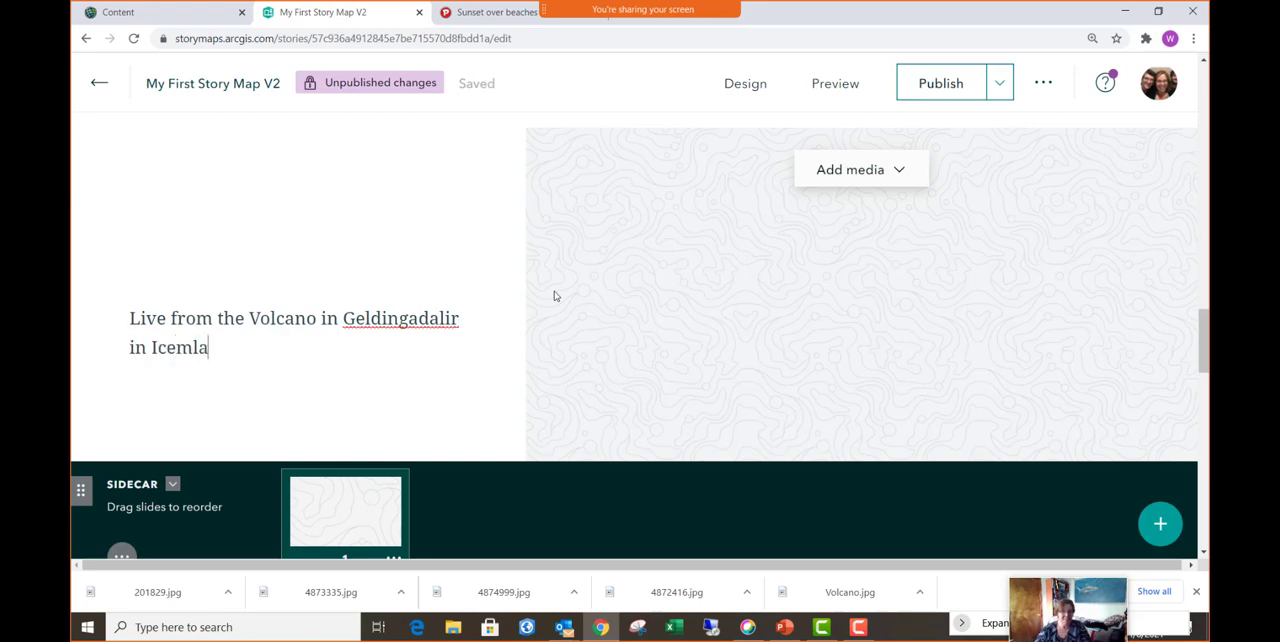
{"action": "key", "text": "BackSpace"}
{"action": "key", "text": "BackSpace"}
{"action": "key", "text": "BackSpace"}
{"action": "type", "text": "land"}
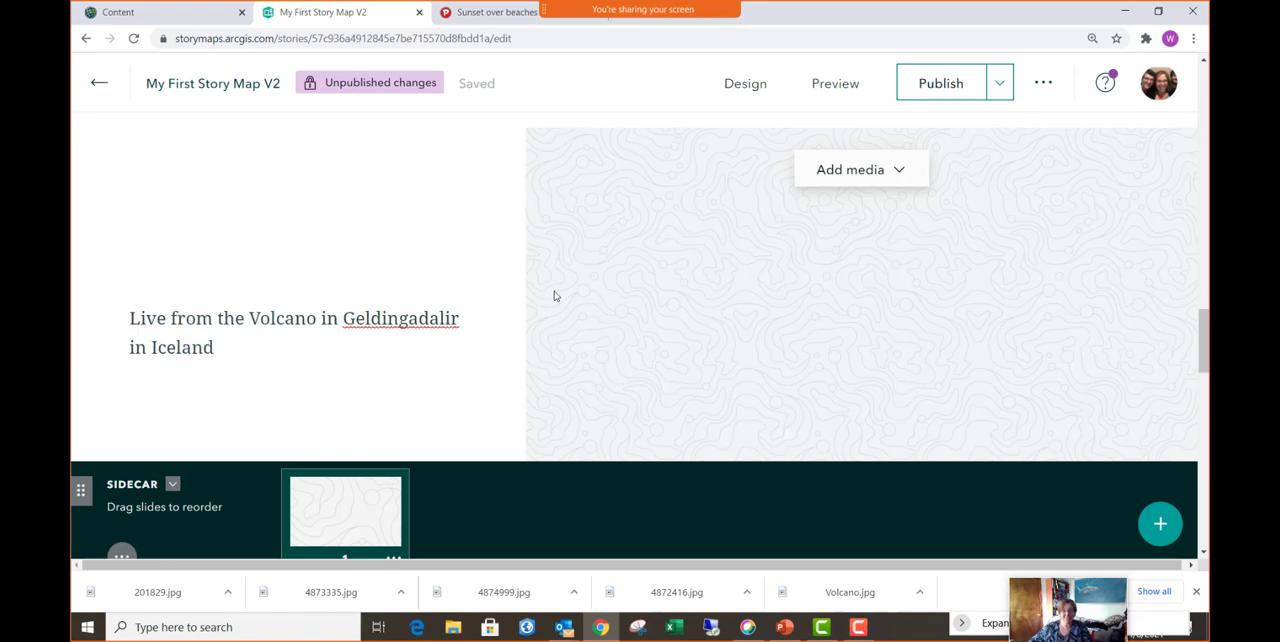
- Start adding an image or video by web link to the sidecar's media panel
{"action": "left_click", "coordinate": [880, 174]}
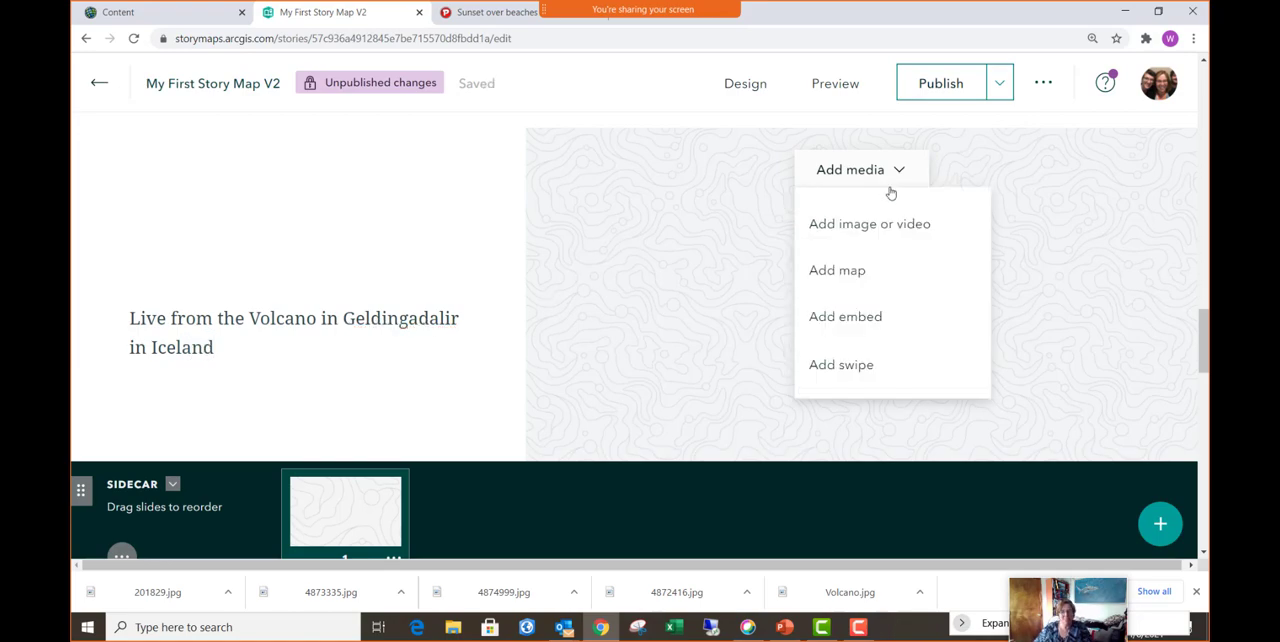
{"action": "left_click", "coordinate": [880, 228]}
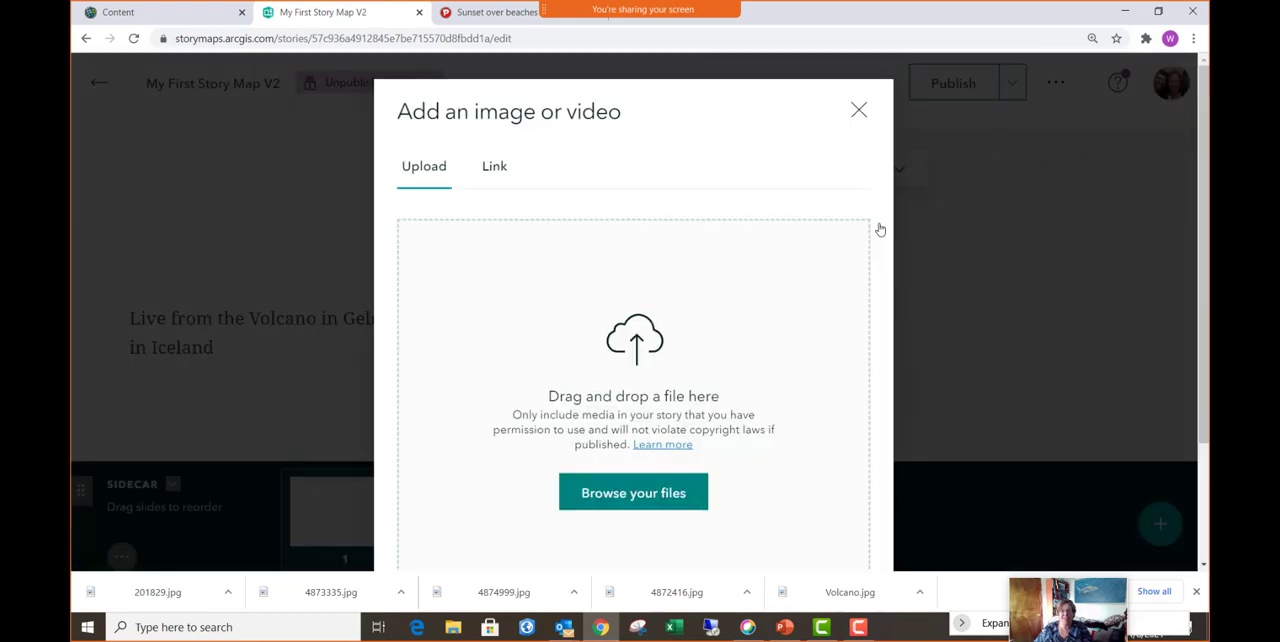
{"action": "left_click", "coordinate": [499, 172]}
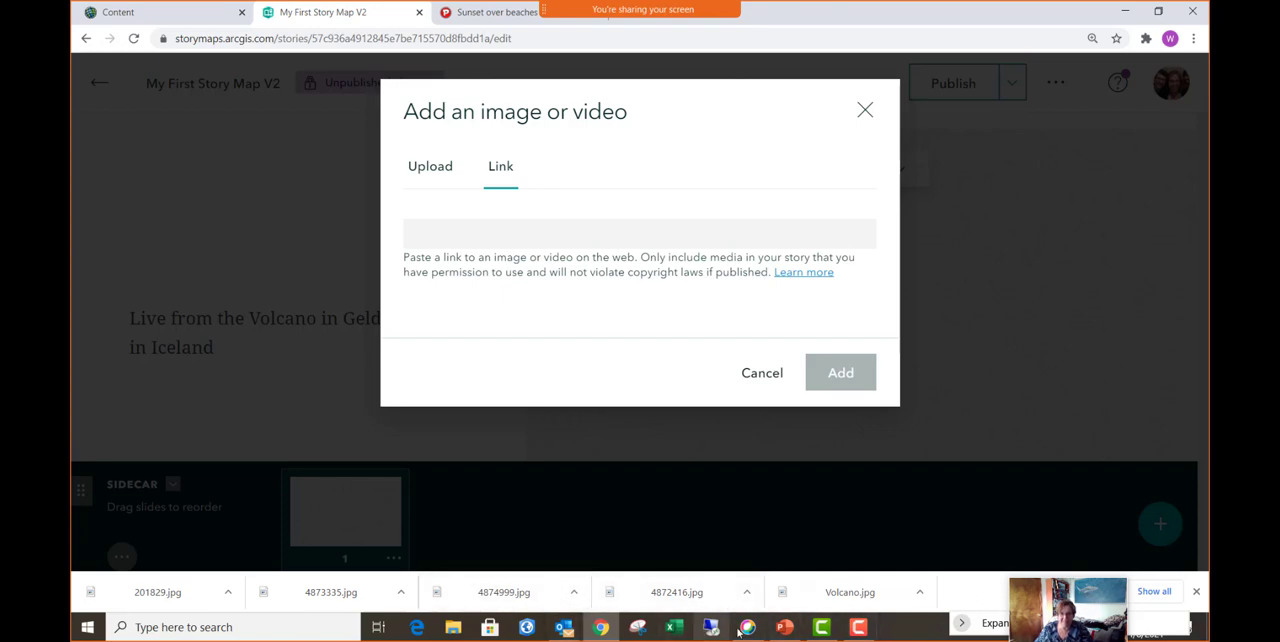
- Switch to the Getting Started with Story Maps presentation in PowerPoint and copy the YouTube link on slide 19
{"action": "left_click", "coordinate": [784, 627]}
{"action": "scroll", "coordinate": [85, 405], "scroll_direction": "down", "scroll_amount": 10}
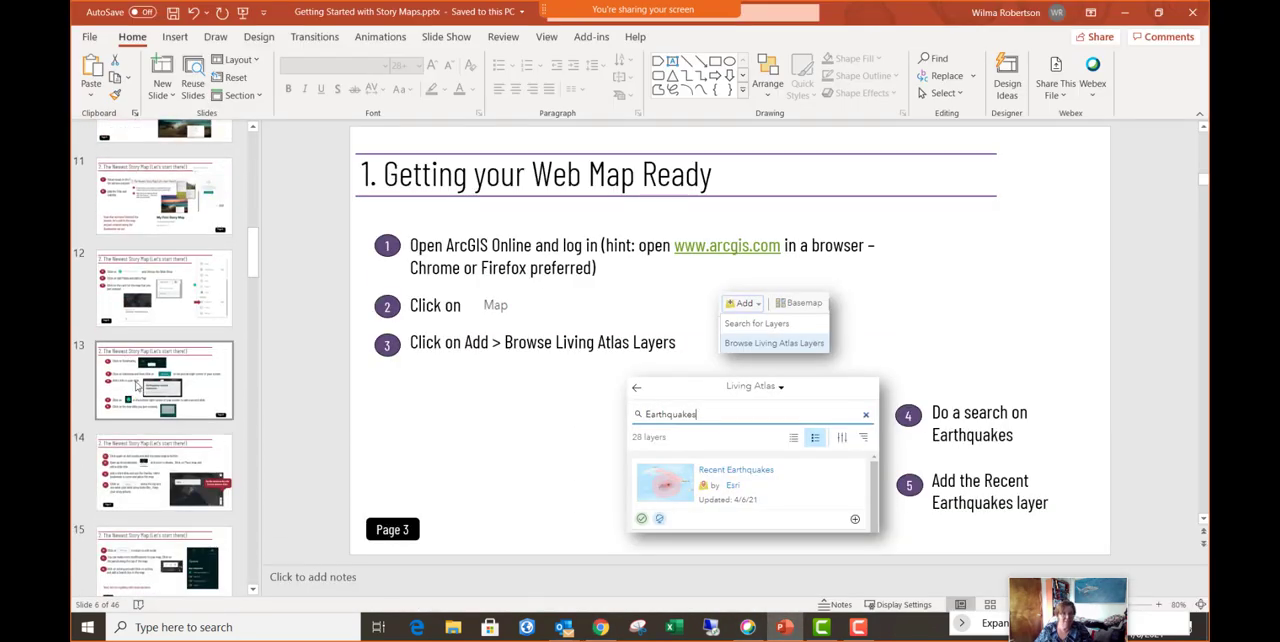
{"action": "scroll", "coordinate": [130, 390], "scroll_direction": "up", "scroll_amount": 3}
{"action": "left_click", "coordinate": [155, 335]}
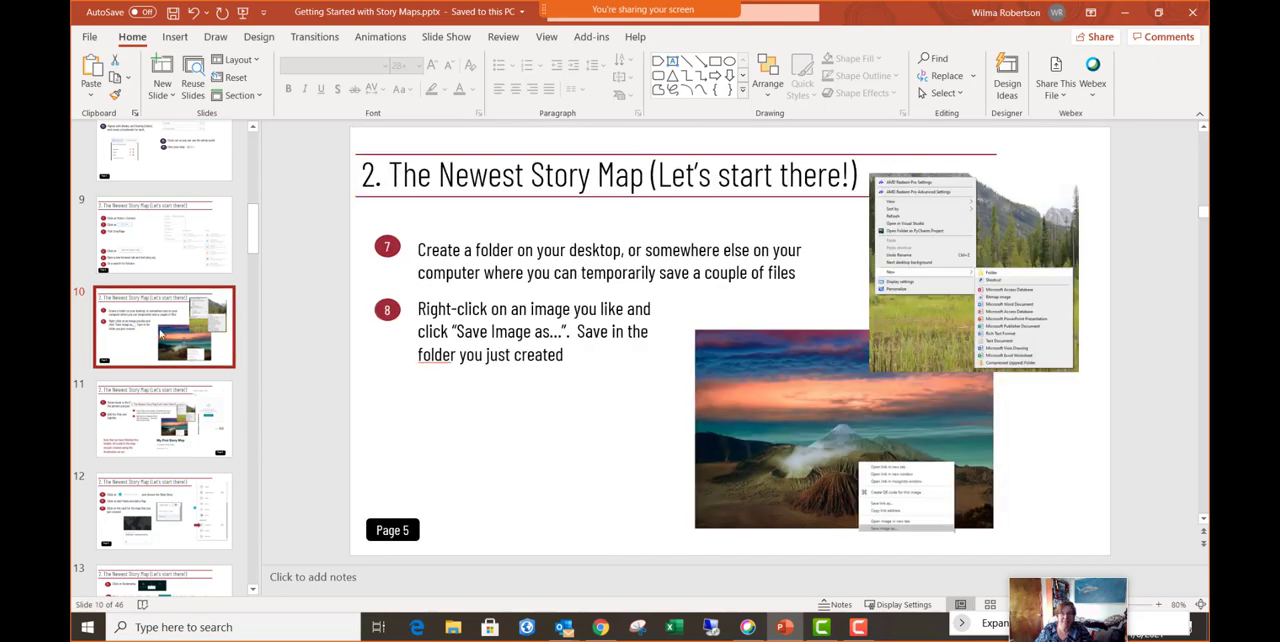
{"action": "key", "text": "Down"}
{"action": "key", "text": "Down"}
{"action": "key", "text": "Down"}
{"action": "key", "text": "Down"}
{"action": "key", "text": "Down"}
{"action": "key", "text": "Down"}
{"action": "key", "text": "Down"}
{"action": "key", "text": "Down"}
{"action": "key", "text": "Down"}
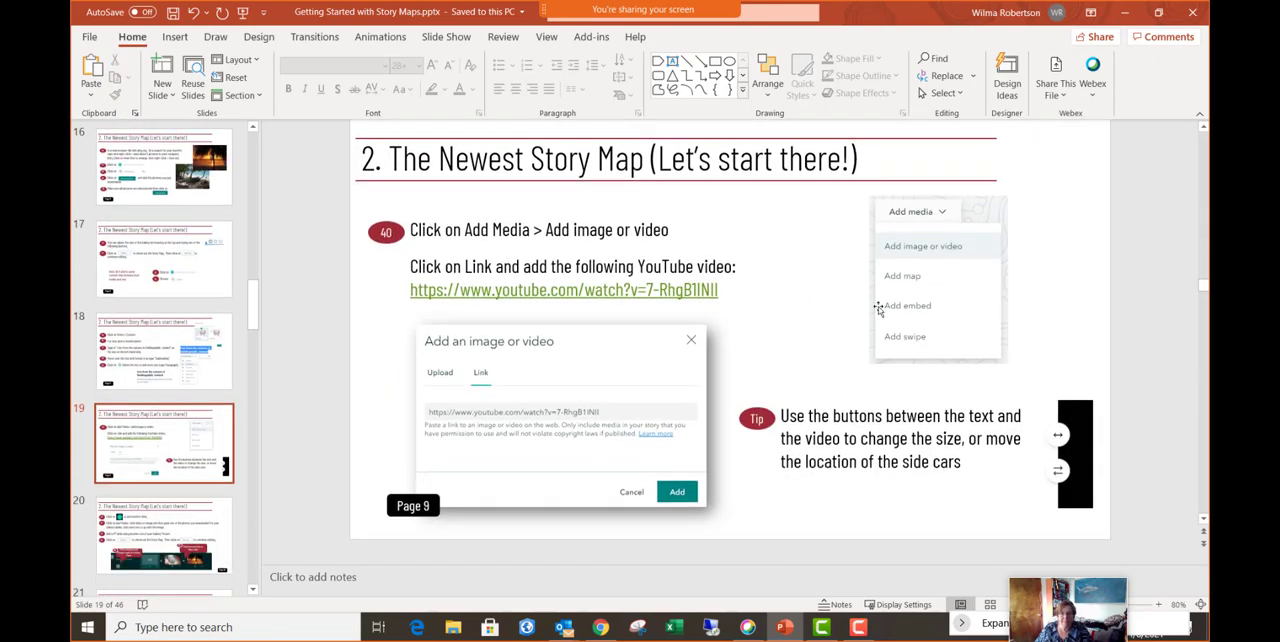
{"action": "left_click_drag", "start_coordinate": [722, 290], "coordinate": [410, 290]}
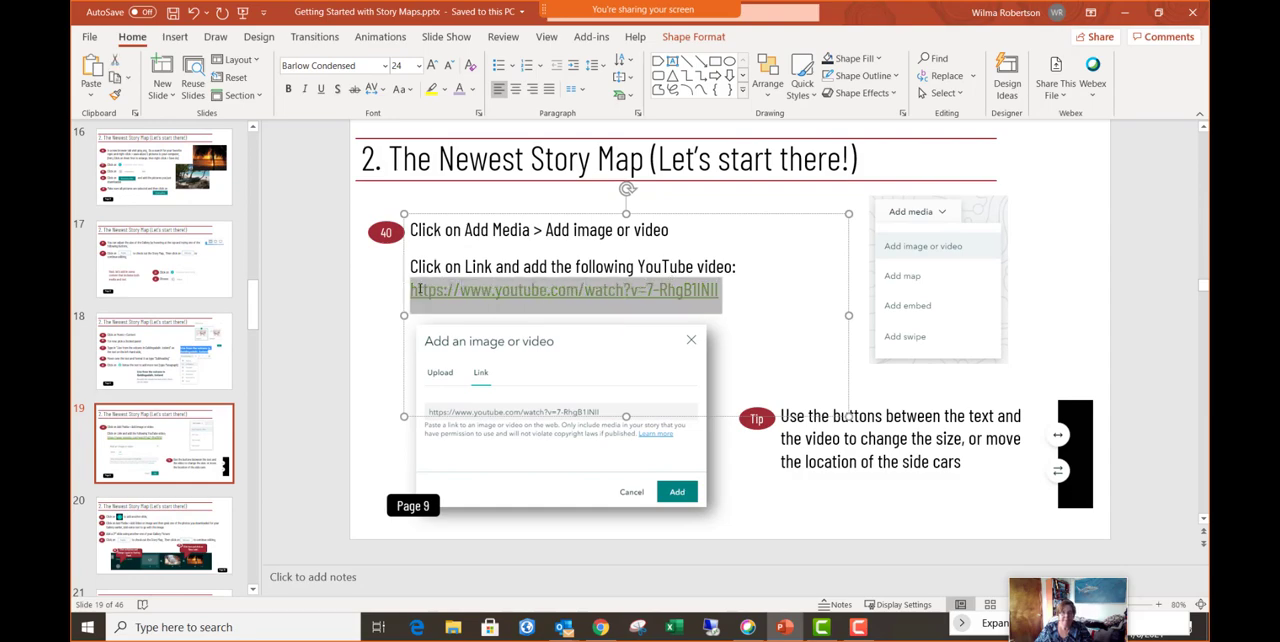
{"action": "left_click", "coordinate": [1123, 12]}
{"action": "left_click", "coordinate": [451, 234]}
{"action": "type", "text": "https://www.youtube.com/watch?v=7-RhgB1INII"}
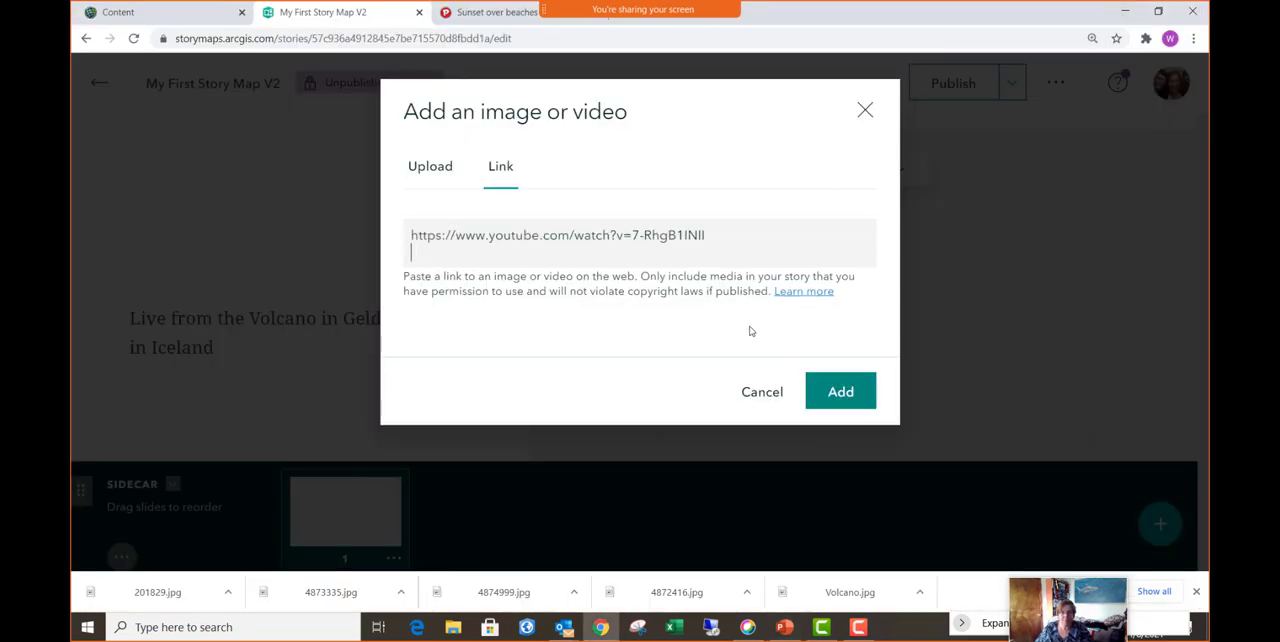
{"action": "key", "text": "BackSpace"}
{"action": "left_click", "coordinate": [847, 374]}
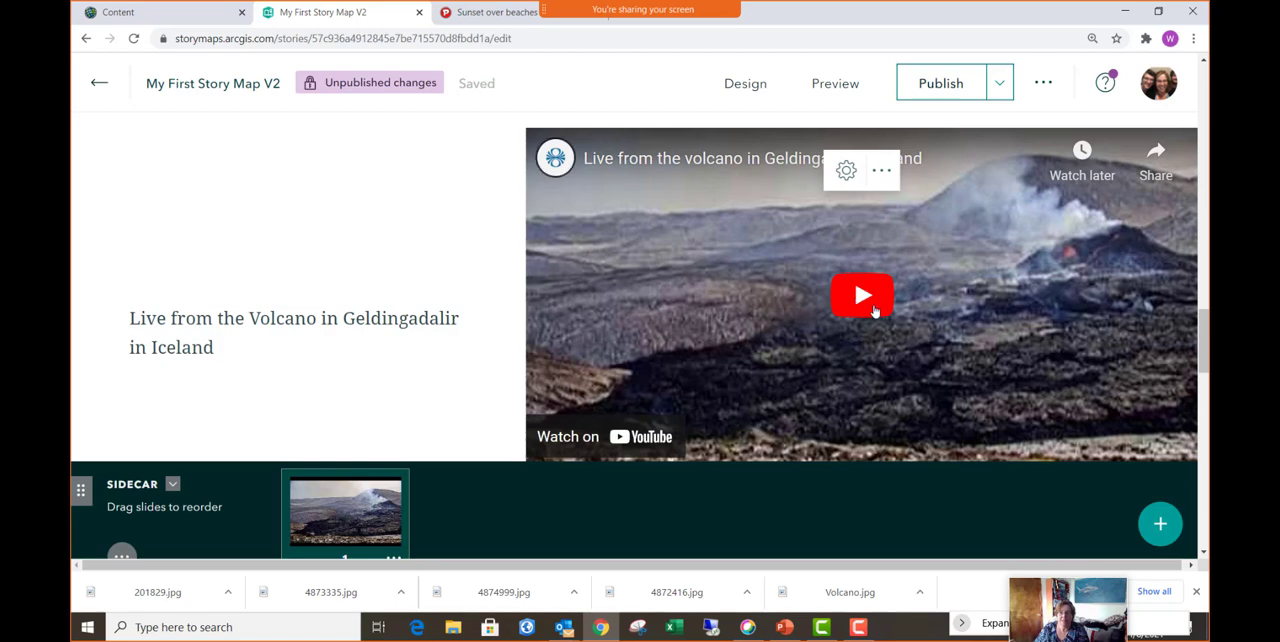
- Play the embedded live volcano video in the sidecar
{"action": "left_click", "coordinate": [862, 295]}
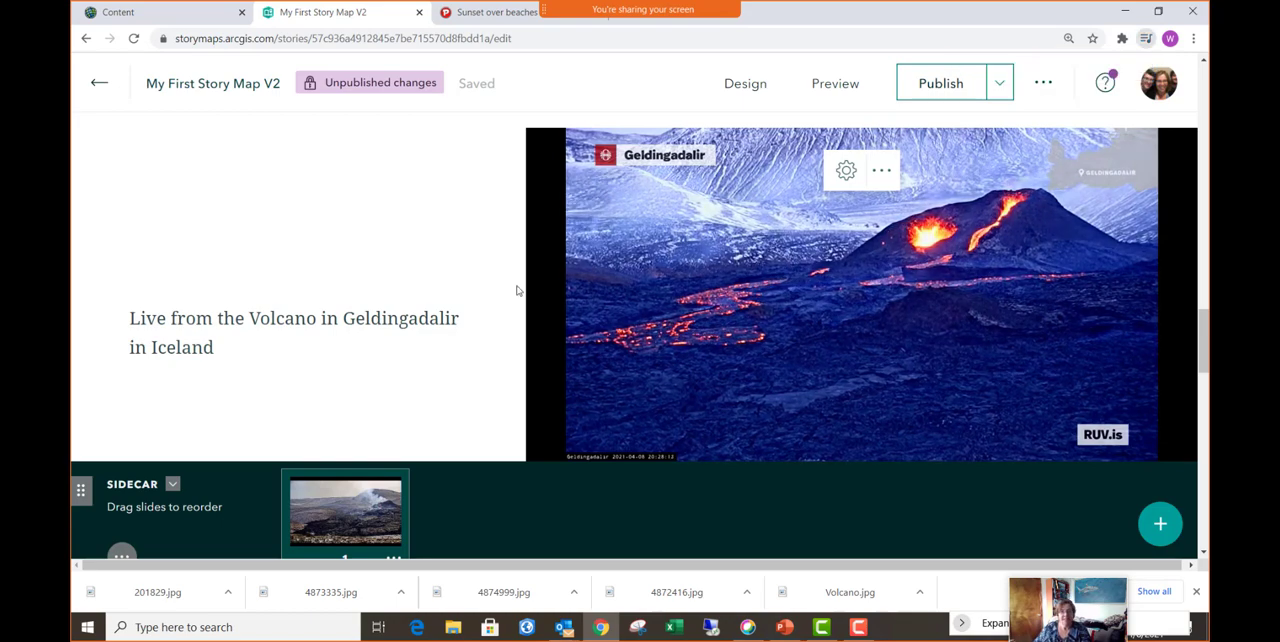
{"action": "scroll", "coordinate": [512, 285], "scroll_direction": "up", "scroll_amount": 1}
{"action": "scroll", "coordinate": [512, 284], "scroll_direction": "down", "scroll_amount": 1}
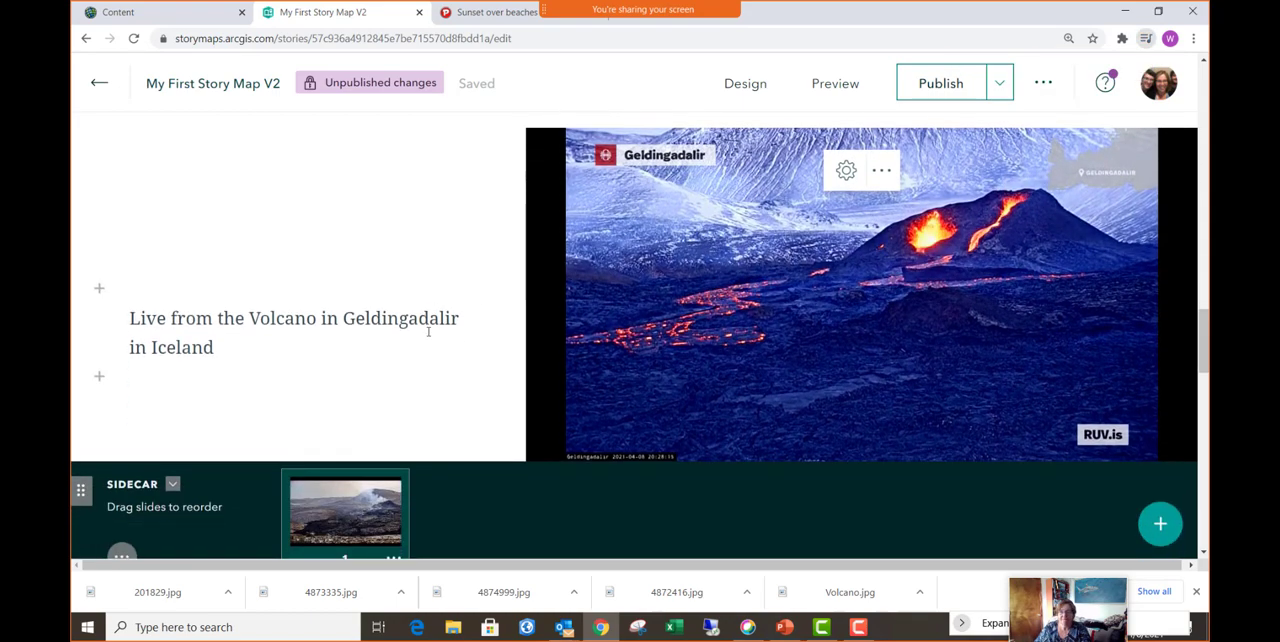
- Switch the sidecar's panel placement so the narrative text sits to the right of the video
{"action": "scroll", "coordinate": [400, 445], "scroll_direction": "down", "scroll_amount": 1}
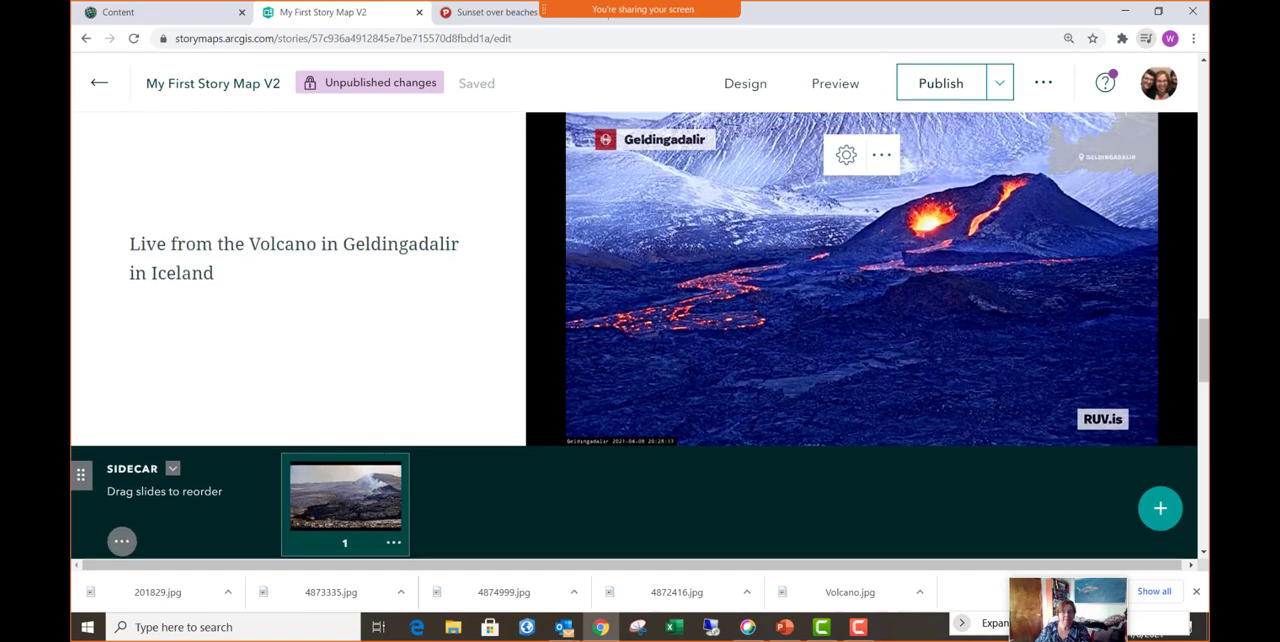
{"action": "scroll", "coordinate": [476, 339], "scroll_direction": "down", "scroll_amount": 1}
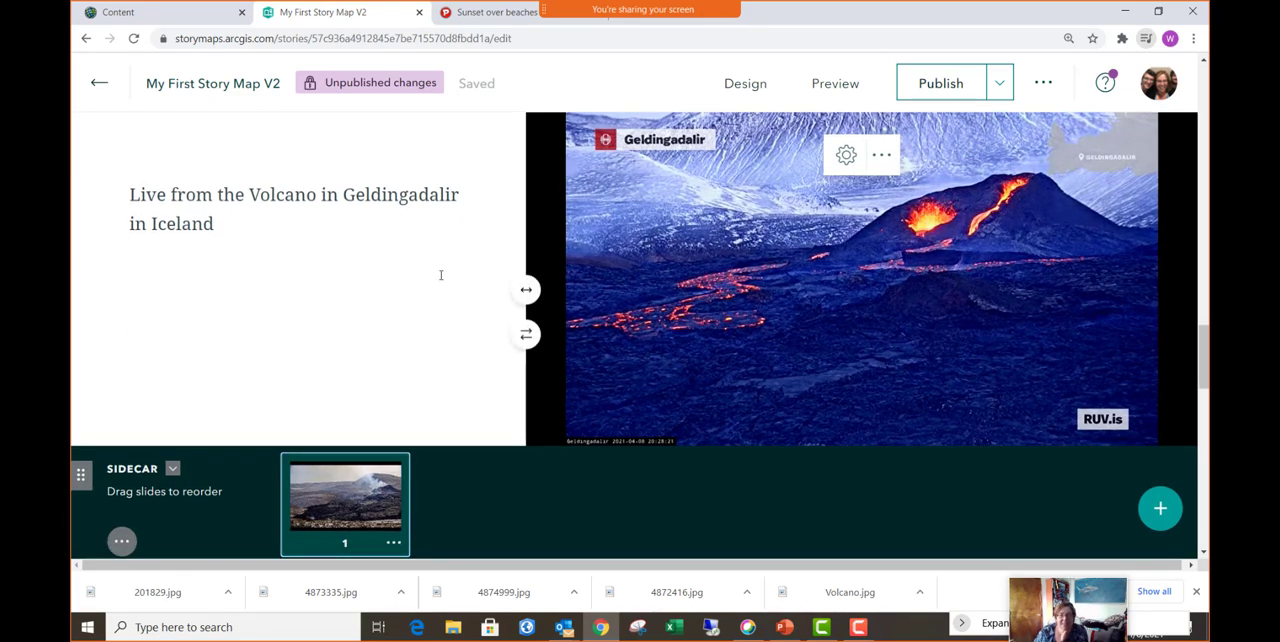
{"action": "left_click", "coordinate": [527, 336]}
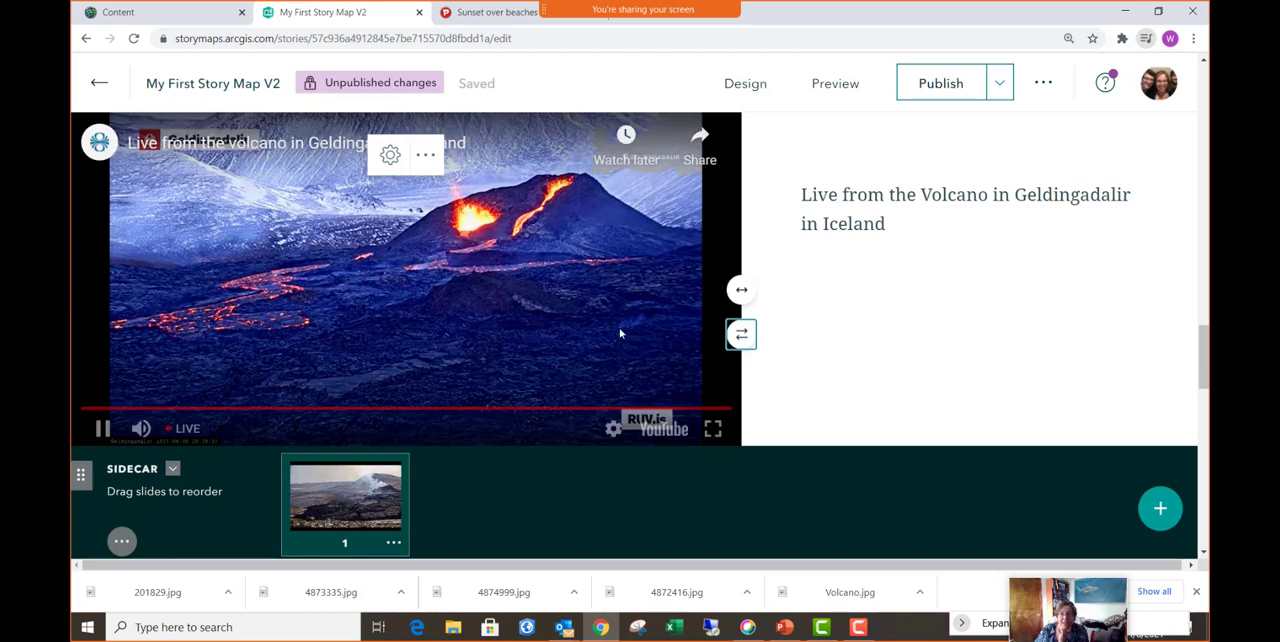
- Cycle the narrative panel through its sizes back to the starting one and view the content blocks available below its text
{"action": "left_click", "coordinate": [741, 292]}
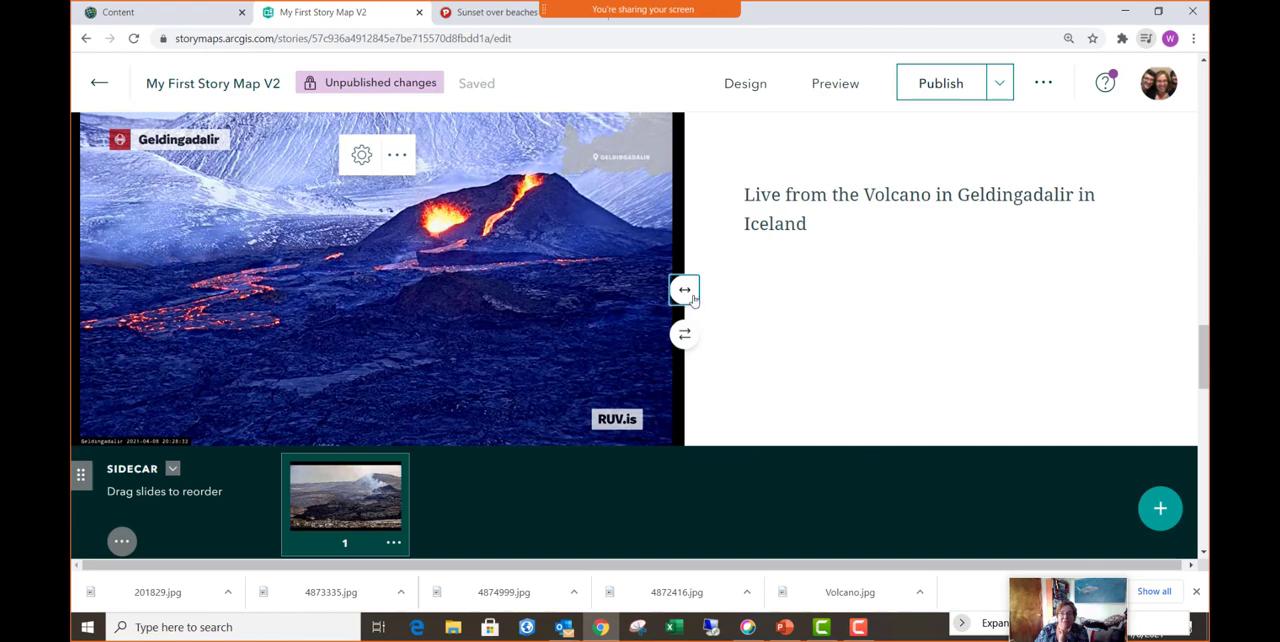
{"action": "left_click", "coordinate": [688, 295]}
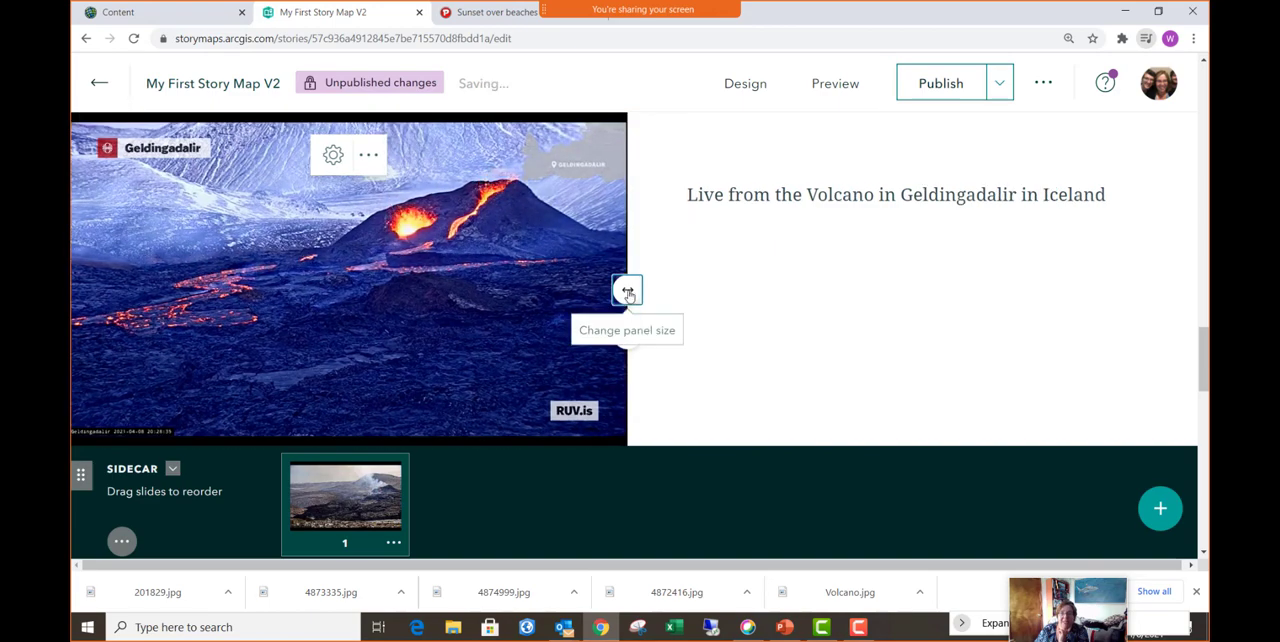
{"action": "left_click", "coordinate": [628, 291]}
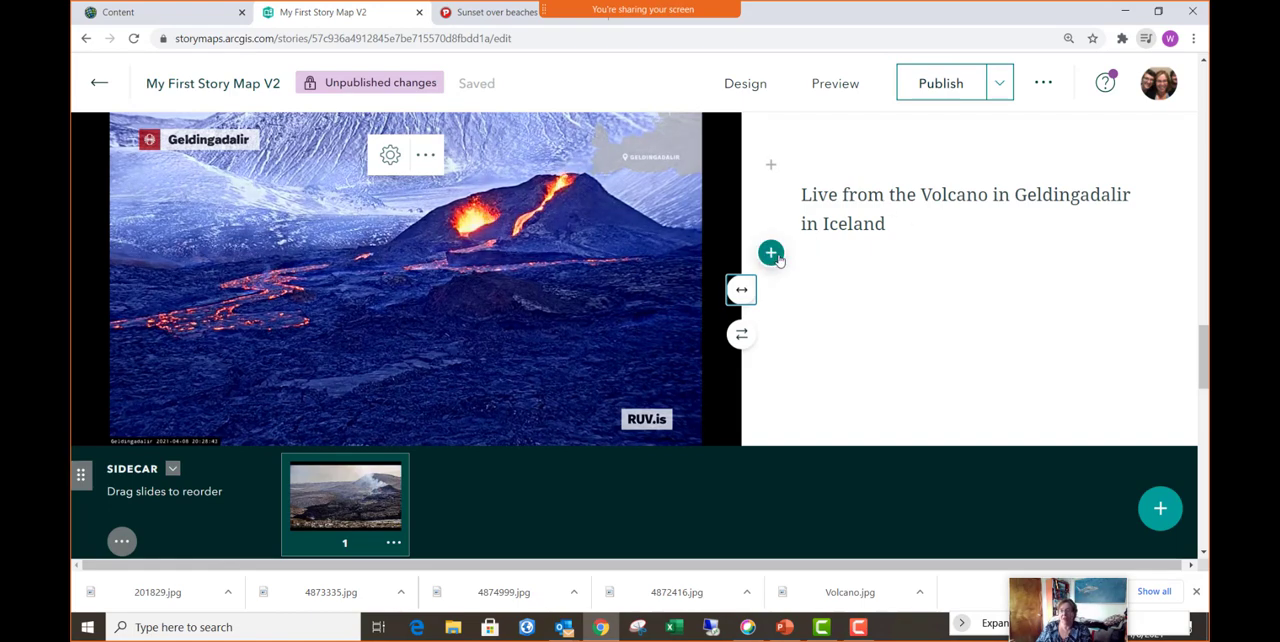
{"action": "left_click", "coordinate": [772, 254]}
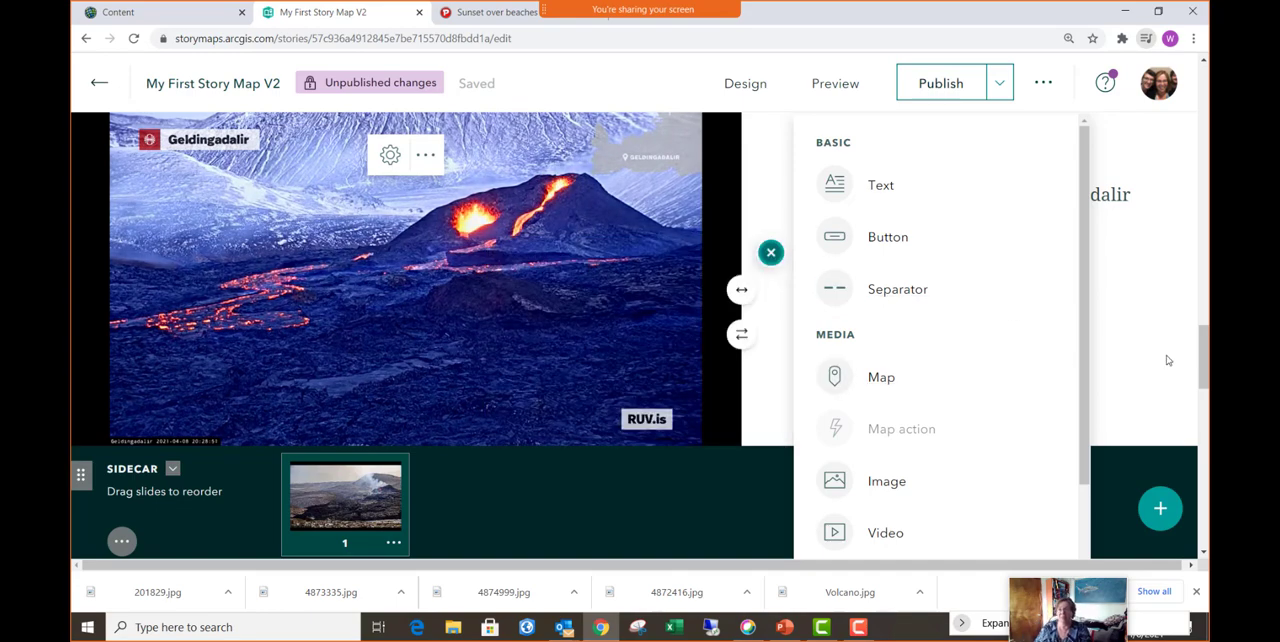
{"action": "left_click", "coordinate": [1095, 350]}
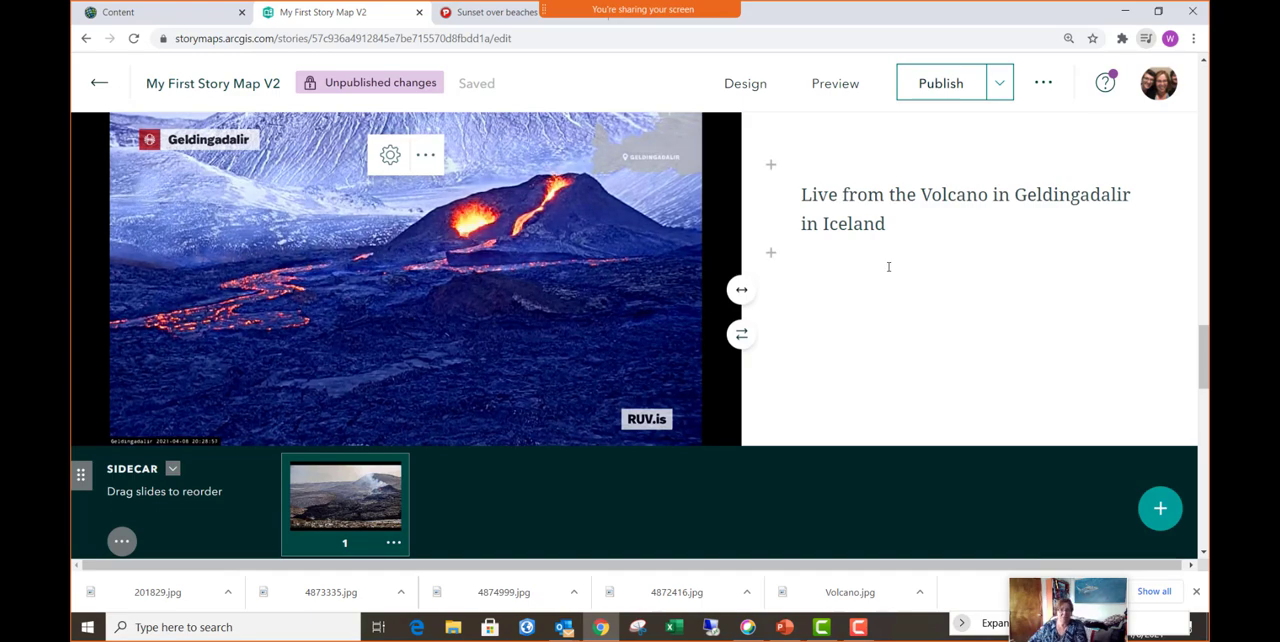
- Add a second slide to the sidecar and upload 201829.jpg from the Pictures for Training folder as its media
{"action": "left_click", "coordinate": [1160, 510]}
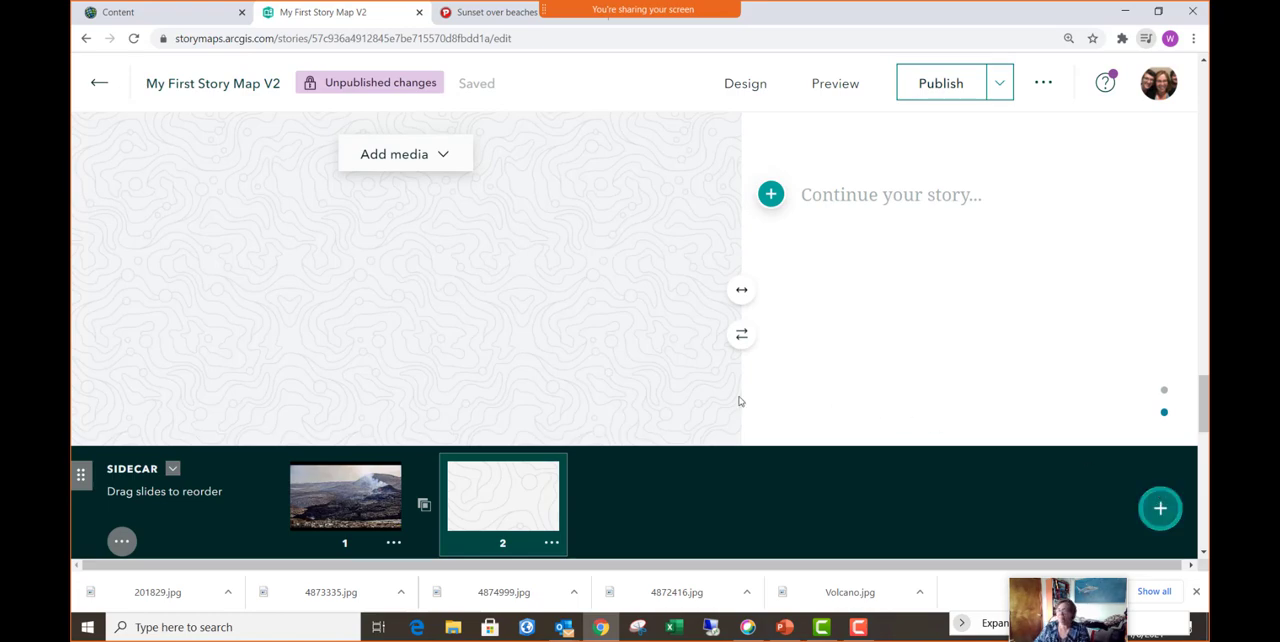
{"action": "left_click", "coordinate": [434, 160]}
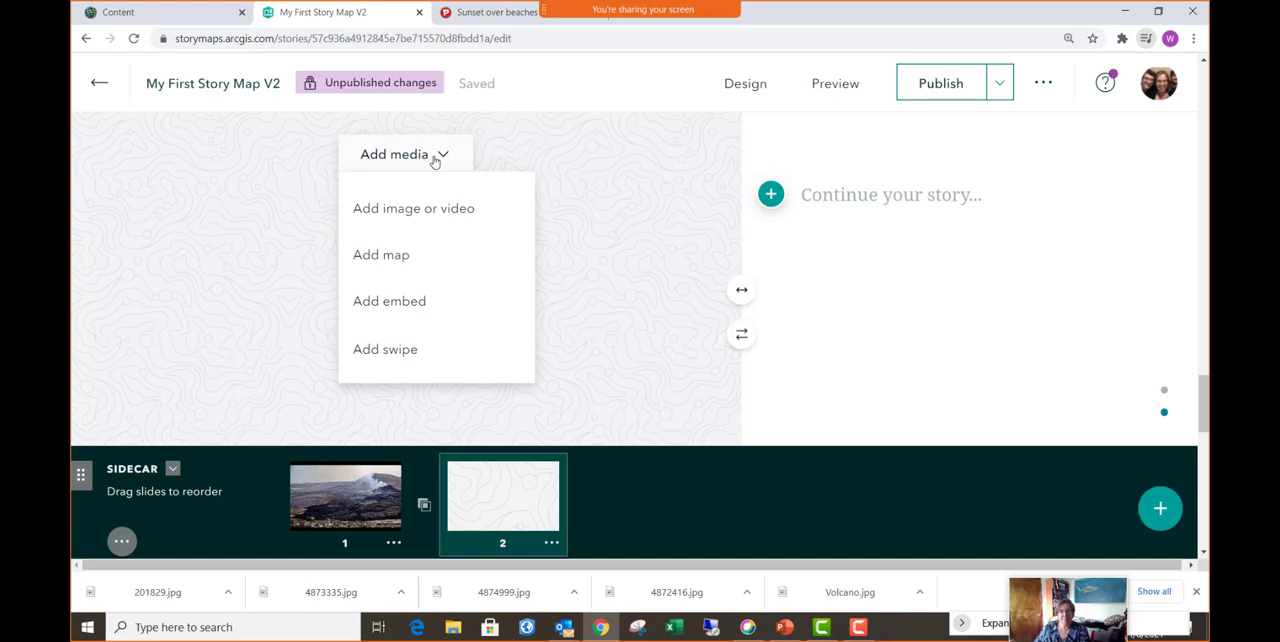
{"action": "left_click", "coordinate": [440, 214]}
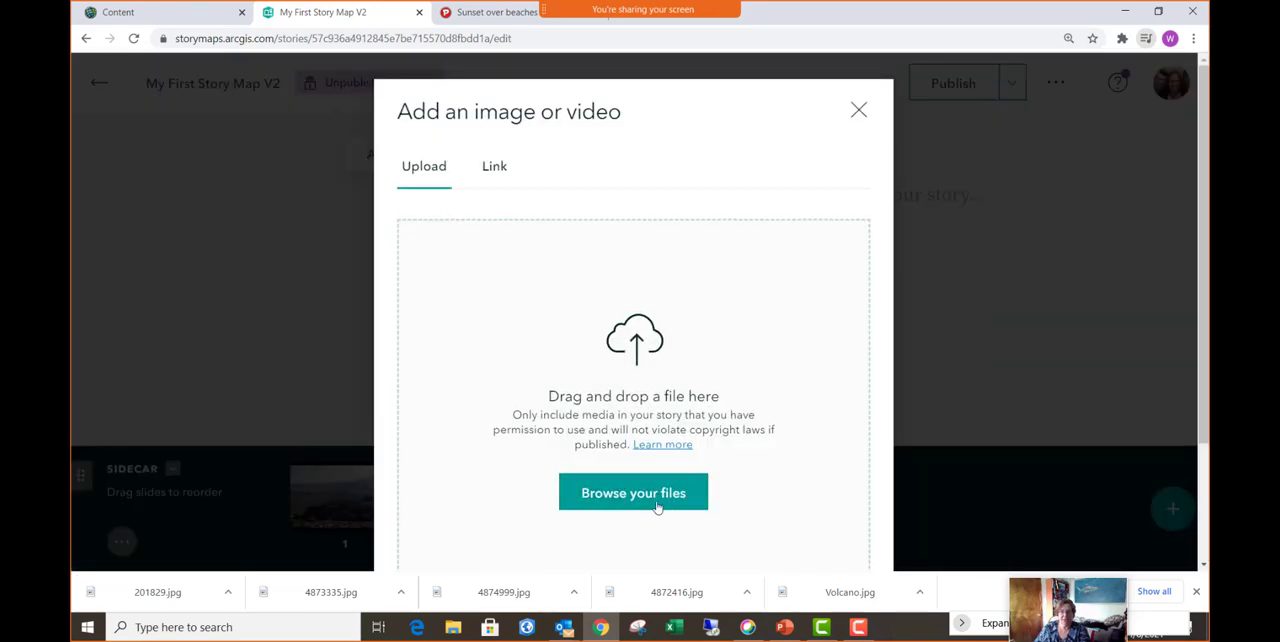
{"action": "left_click", "coordinate": [622, 494]}
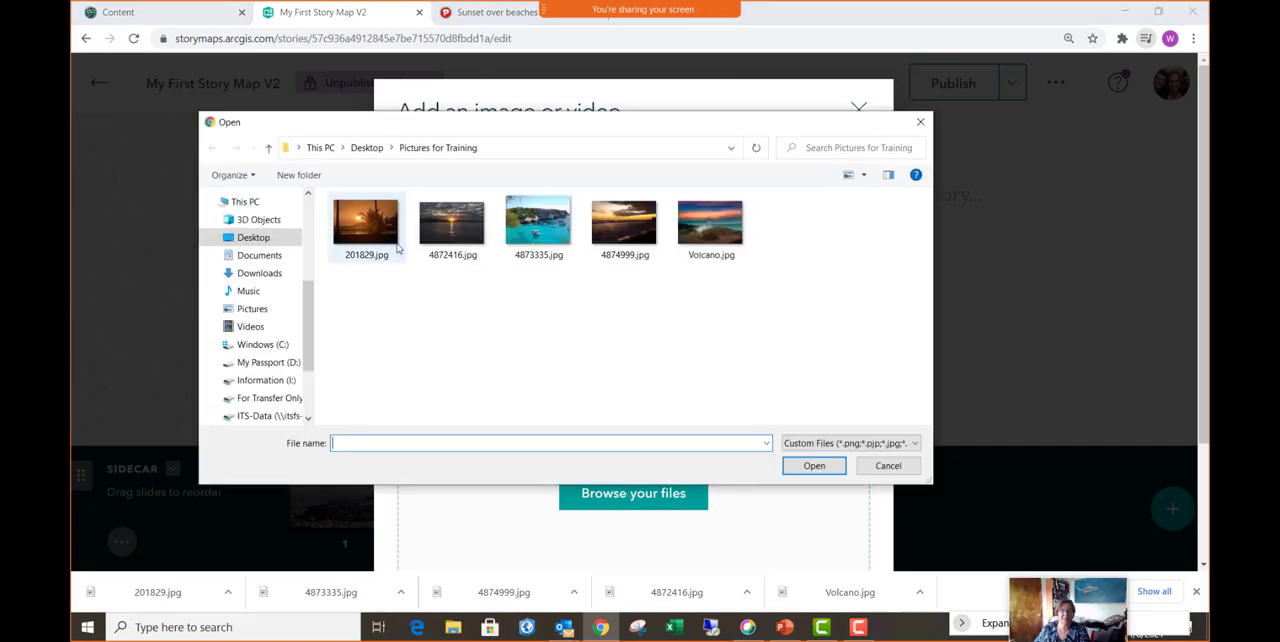
{"action": "left_click", "coordinate": [358, 228]}
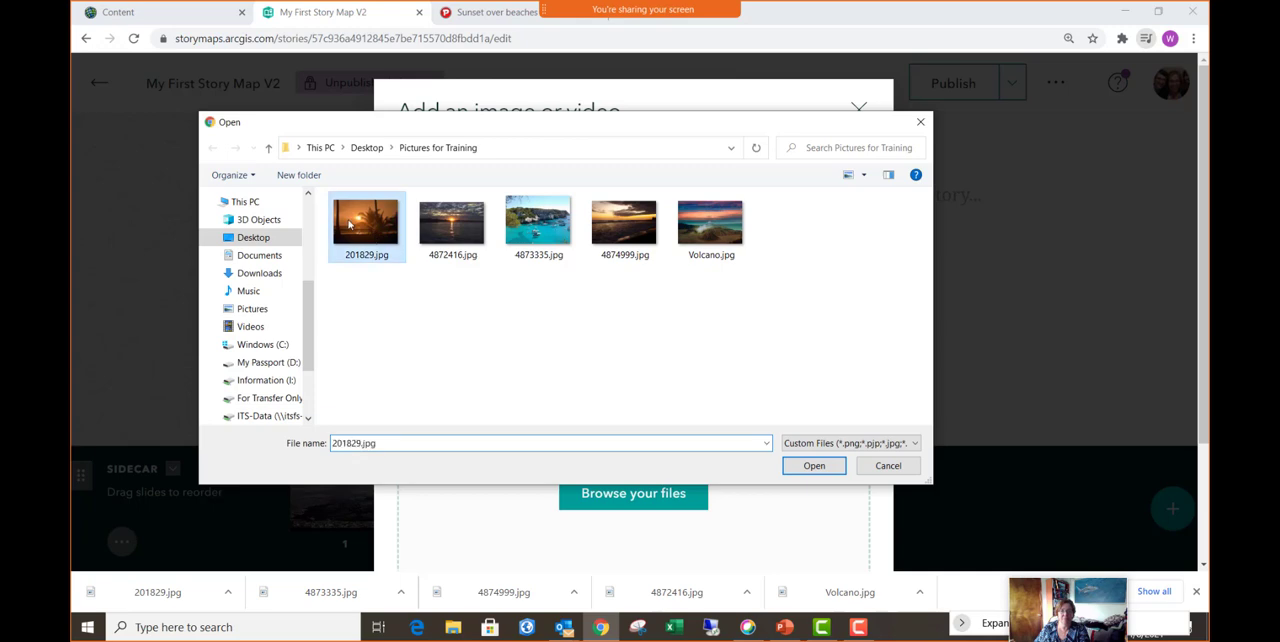
{"action": "left_click", "coordinate": [816, 470]}
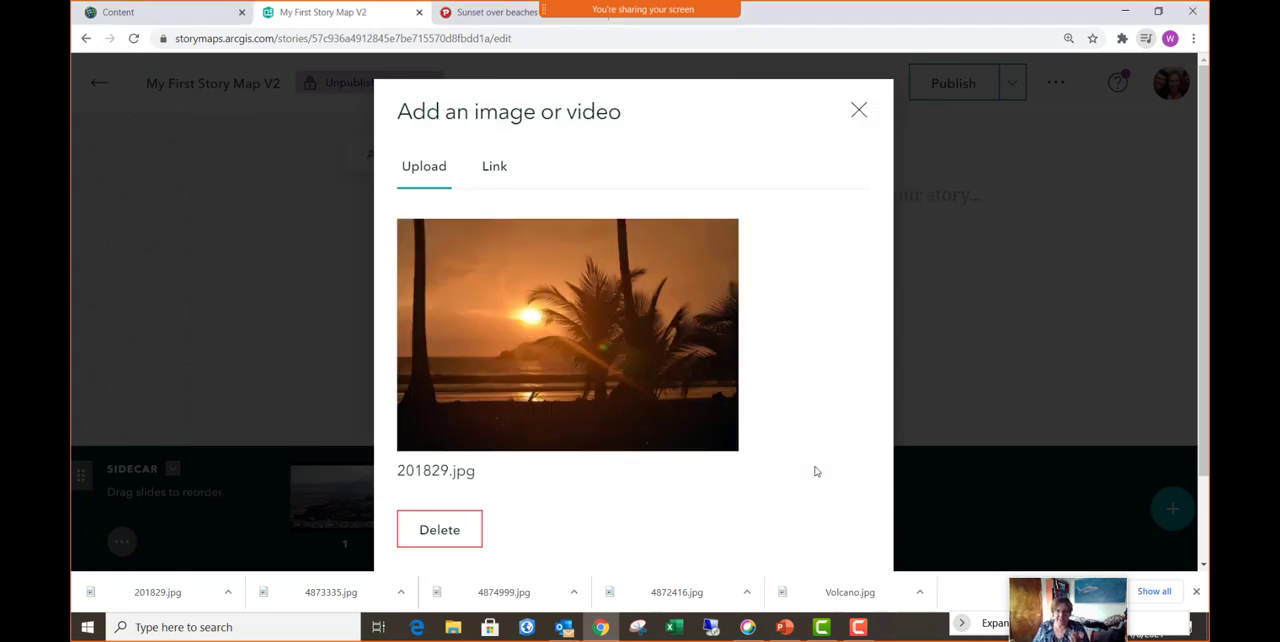
{"action": "scroll", "coordinate": [591, 441], "scroll_direction": "down", "scroll_amount": 1}
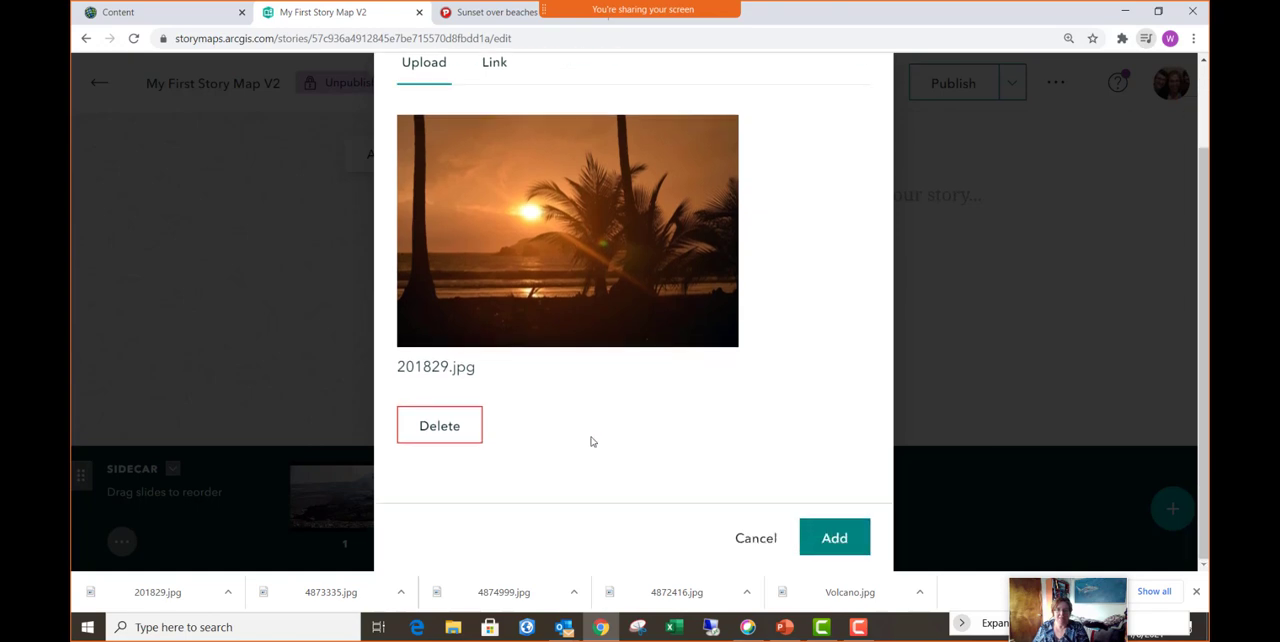
{"action": "left_click", "coordinate": [835, 539]}
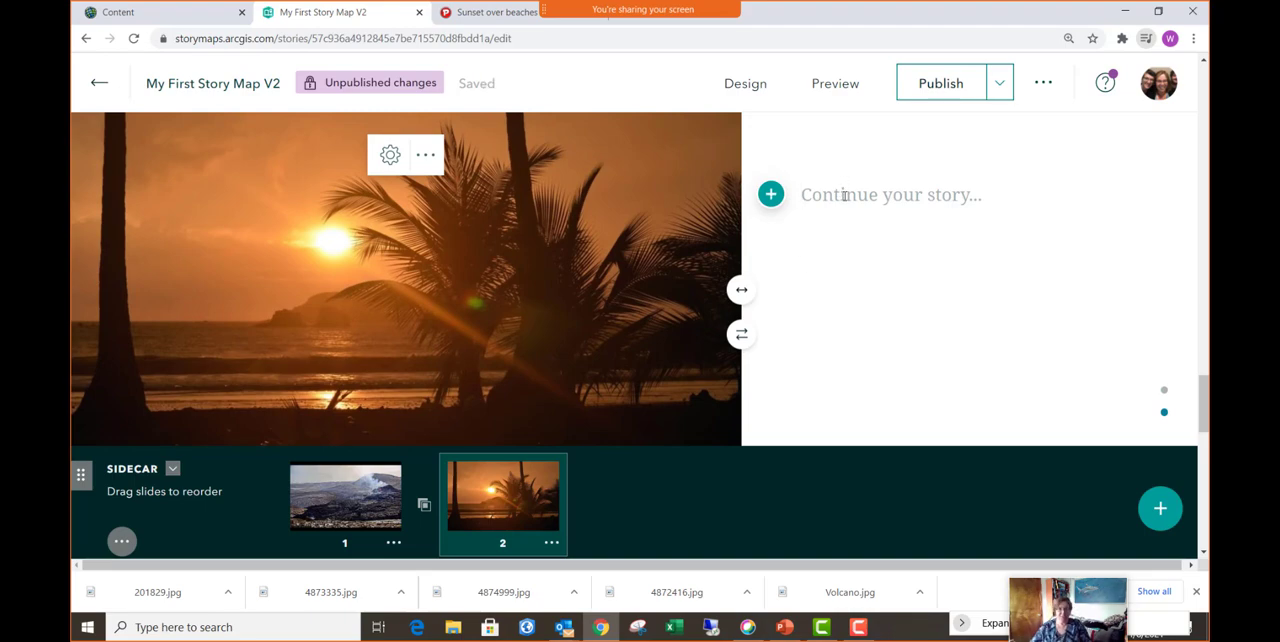
- Write "Beach during Sunset" as the narrative text of the second sidecar slide
{"action": "type", "text": "Beach "}
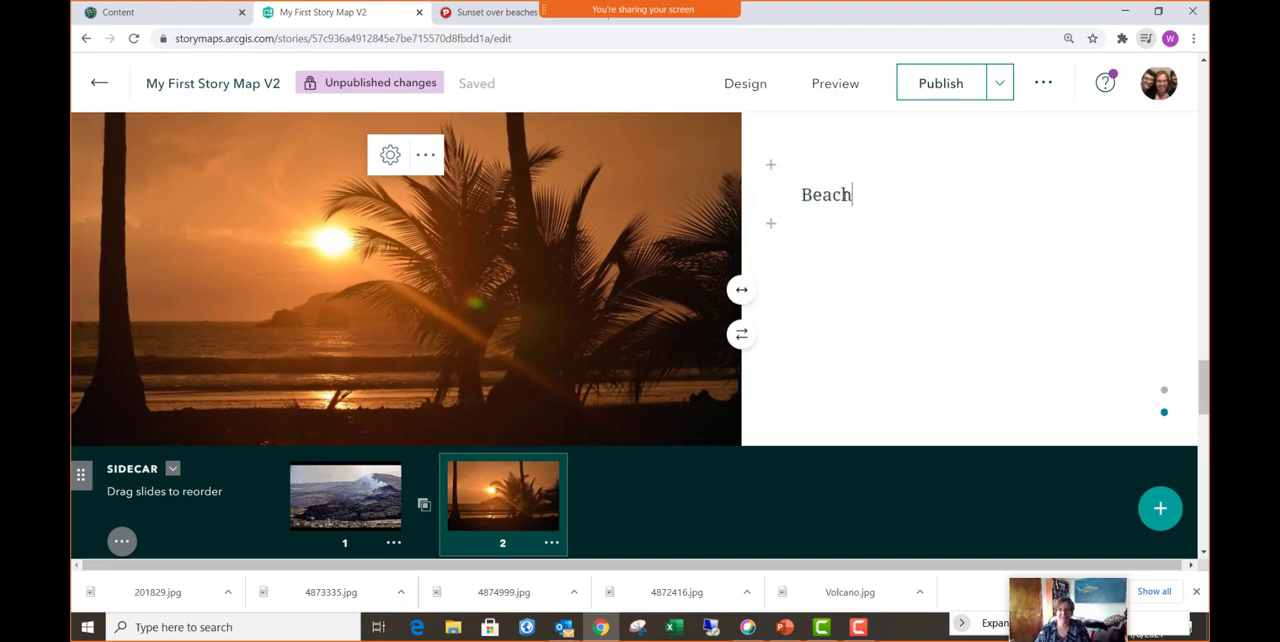
{"action": "type", "text": "in"}
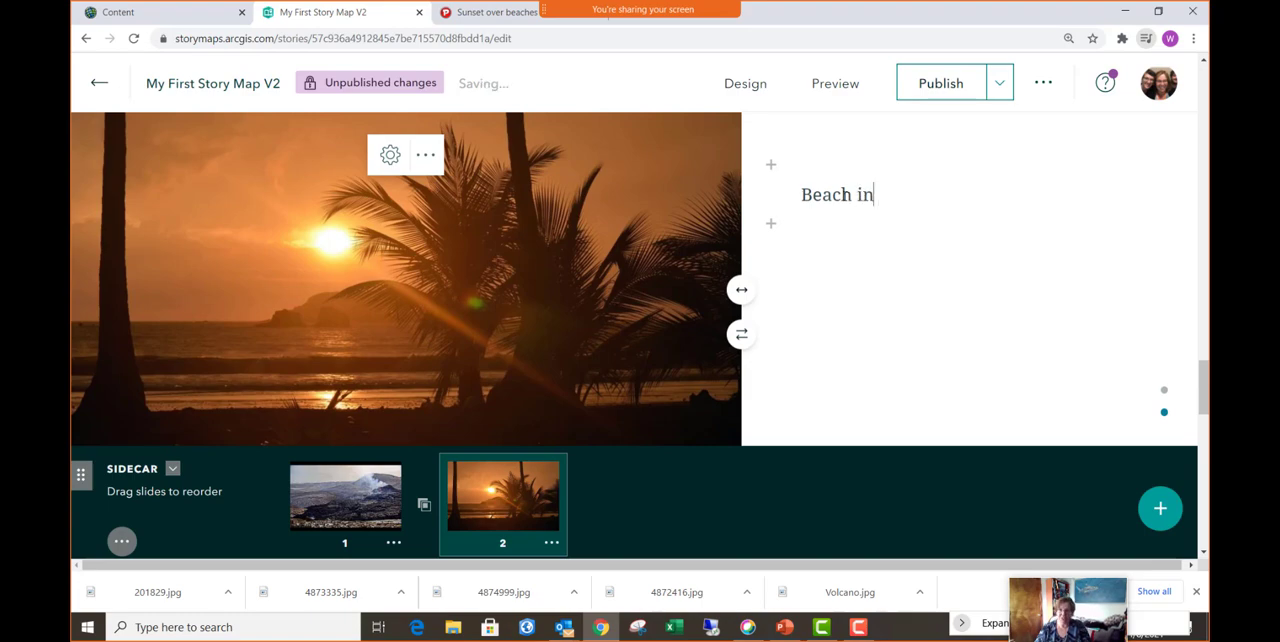
{"action": "key", "text": "BackSpace"}
{"action": "key", "text": "BackSpace"}
{"action": "type", "text": "during Sunset"}
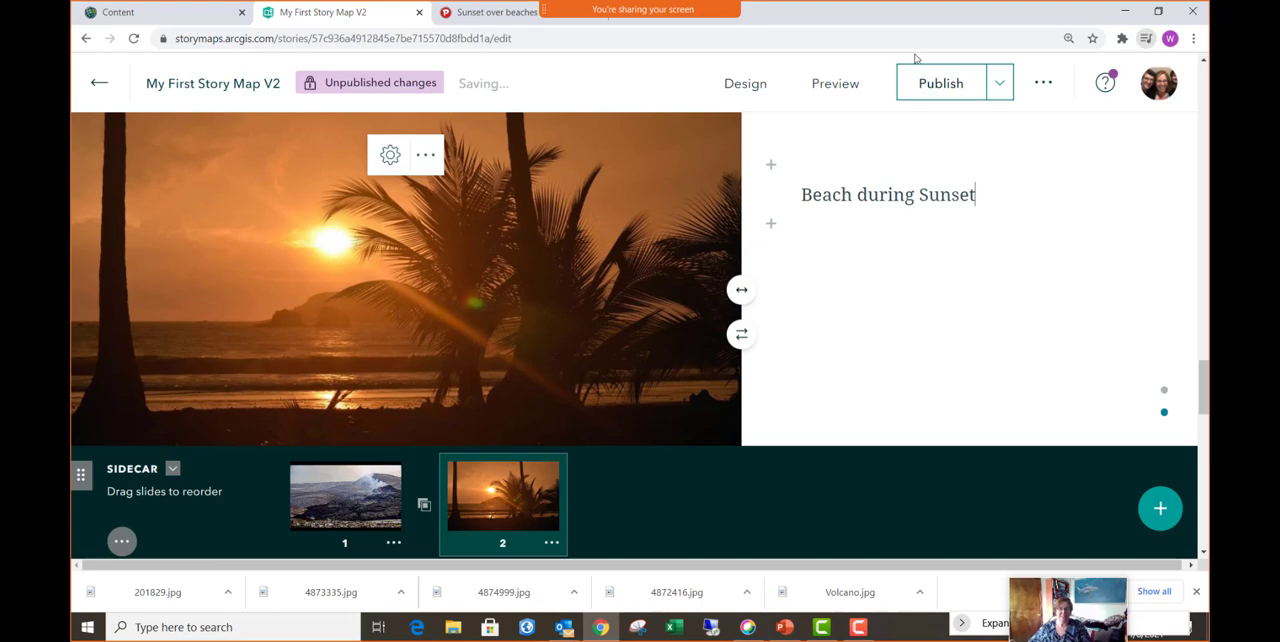
{"action": "left_click", "coordinate": [967, 369]}
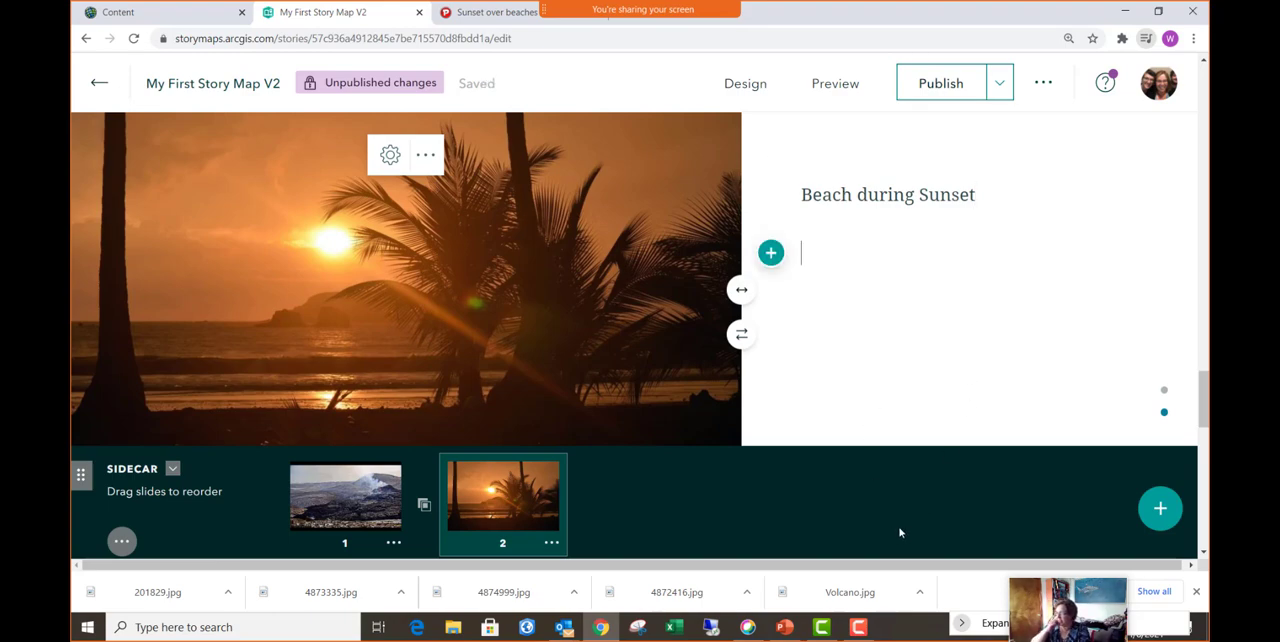
- Add a third slide to the sidecar and open the choices for its media
{"action": "left_click", "coordinate": [1160, 510]}
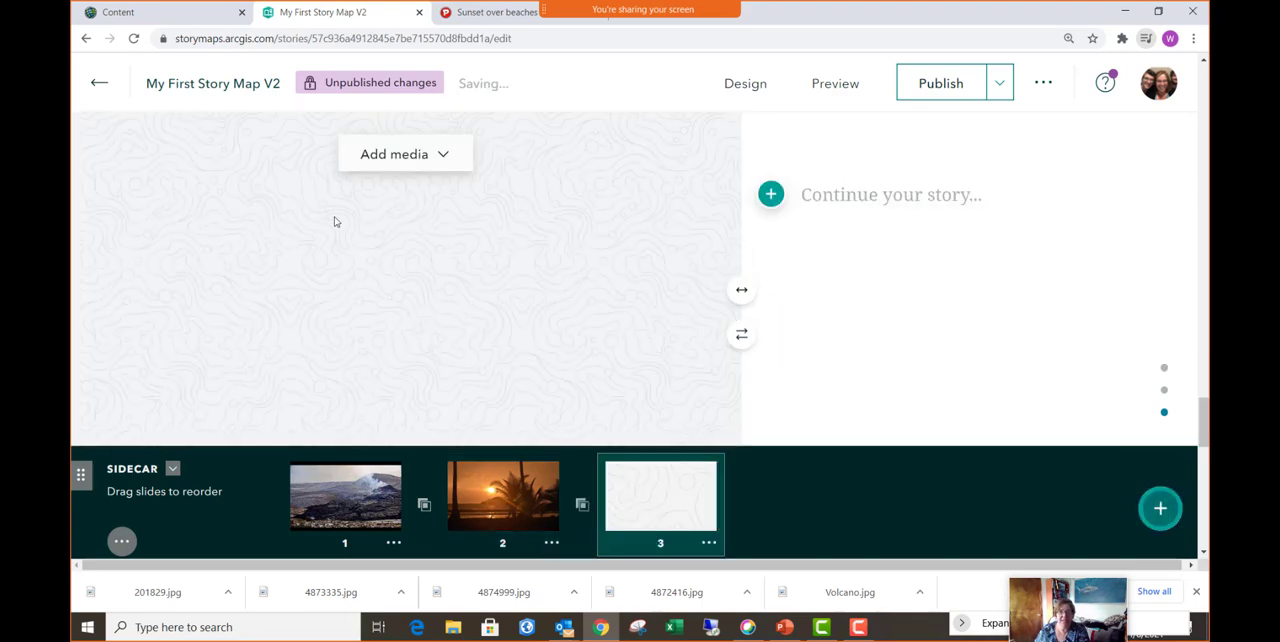
{"action": "left_click", "coordinate": [410, 154]}
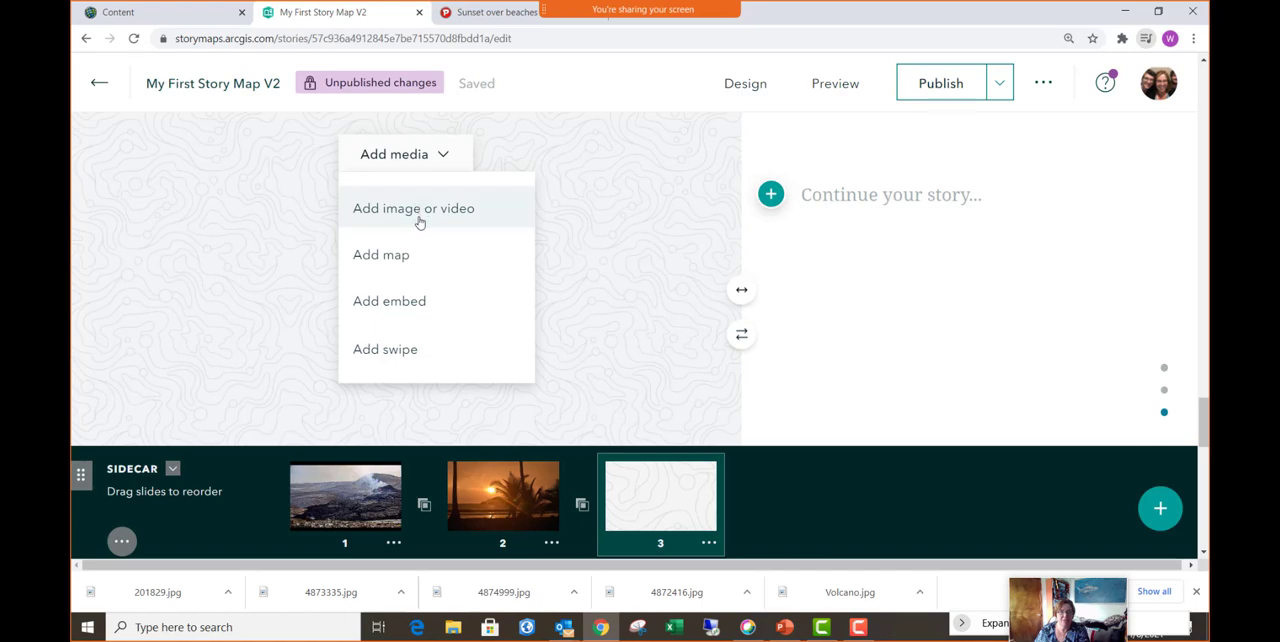
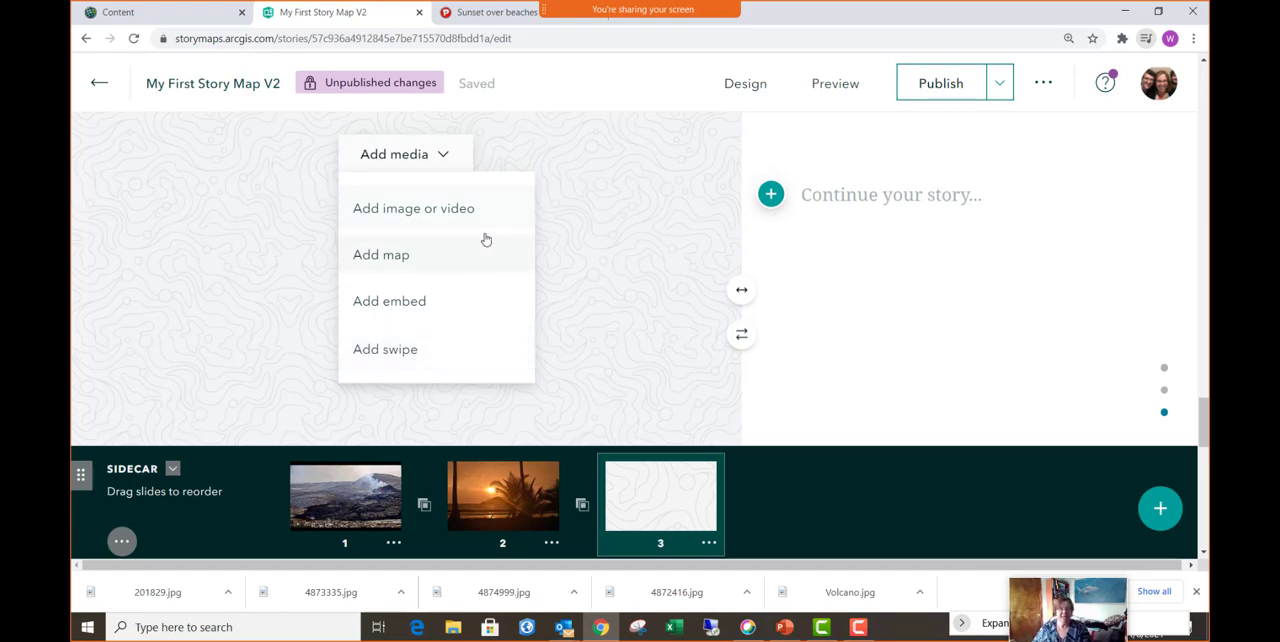
- Upload 4872416.jpg from the Pictures for Training folder as the media of the third sidecar slide
{"action": "left_click", "coordinate": [438, 222]}
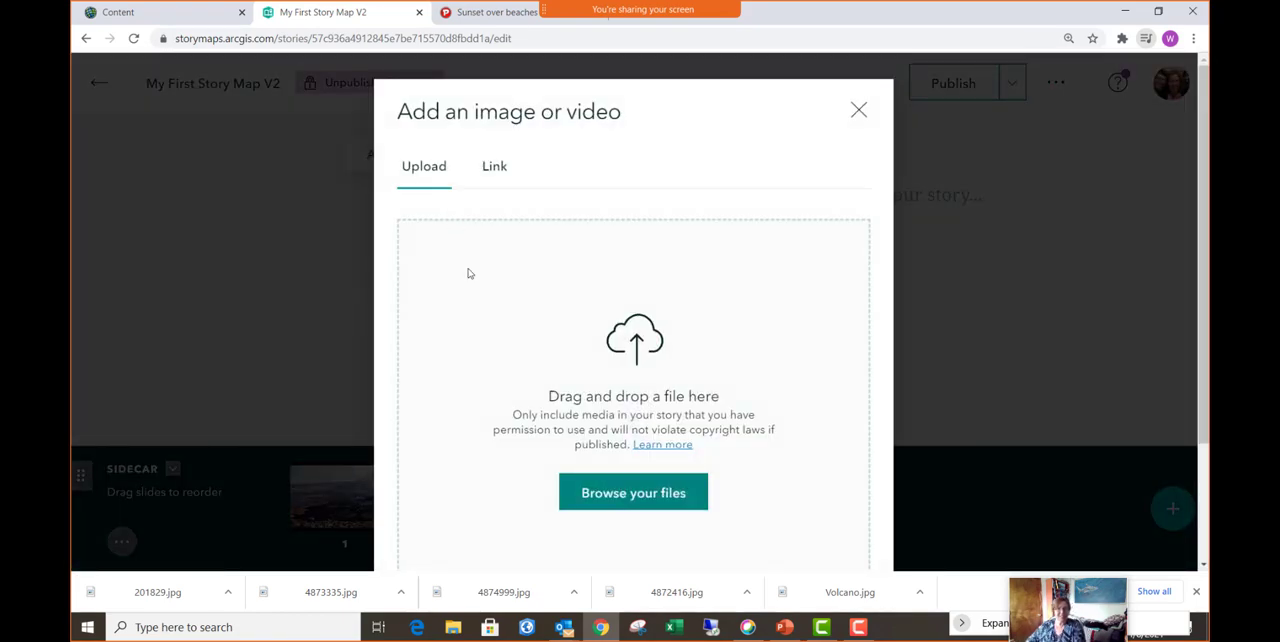
{"action": "left_click", "coordinate": [634, 493]}
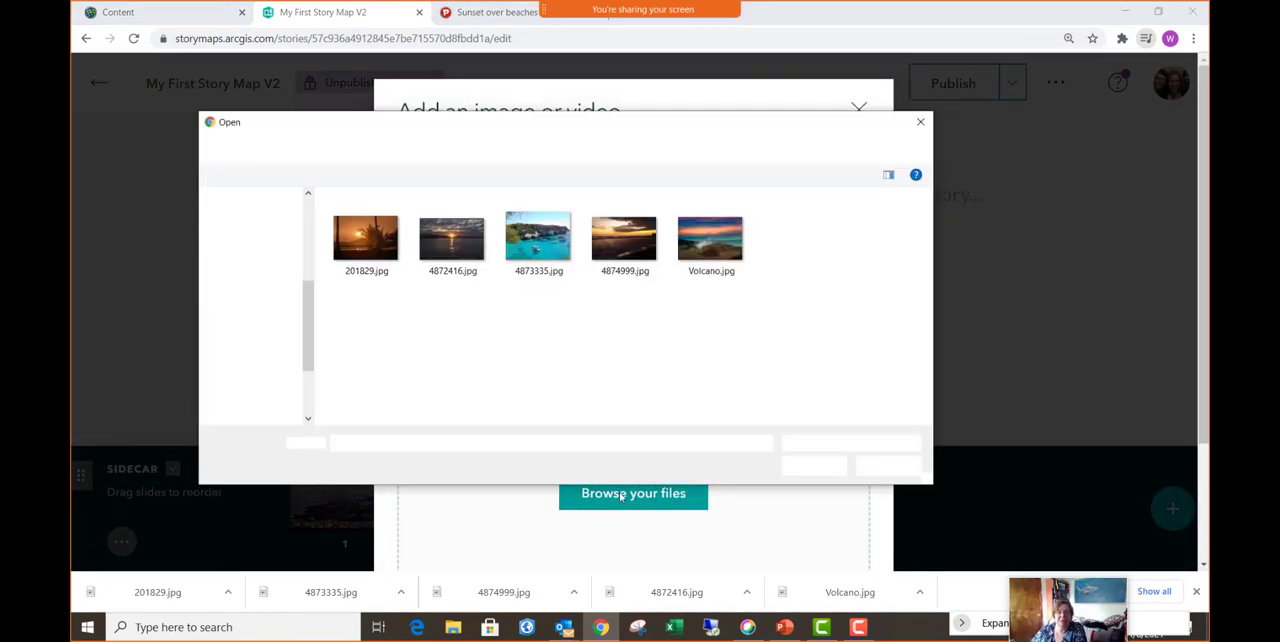
{"action": "left_click", "coordinate": [456, 231]}
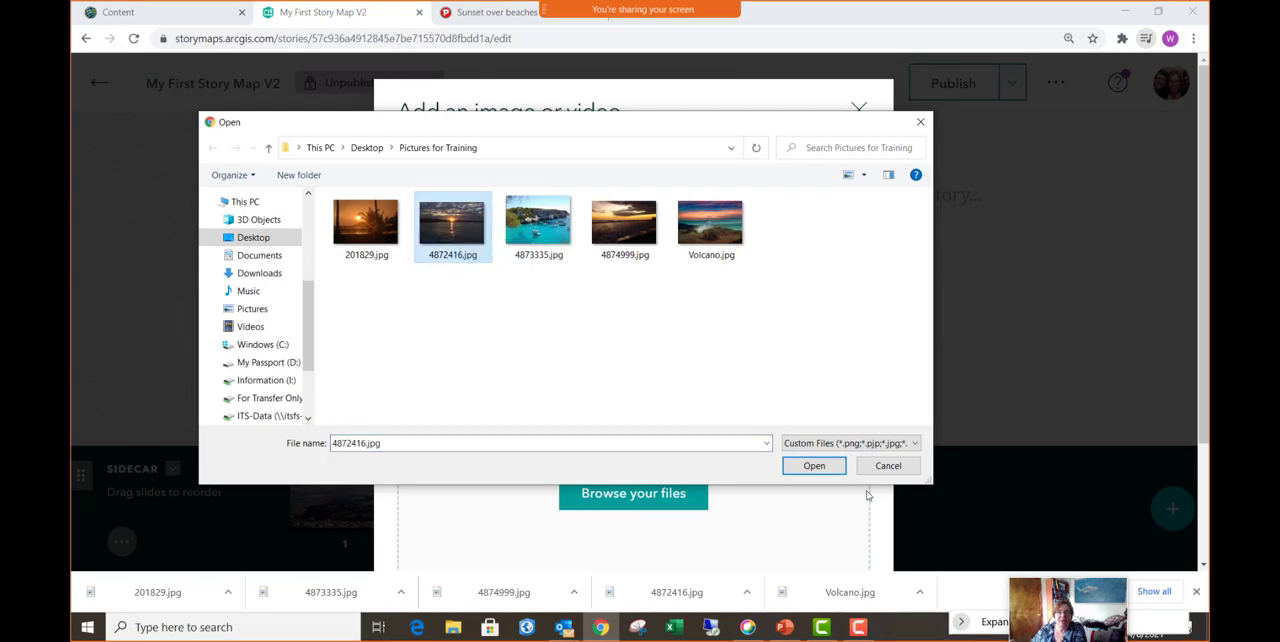
{"action": "left_click", "coordinate": [803, 468]}
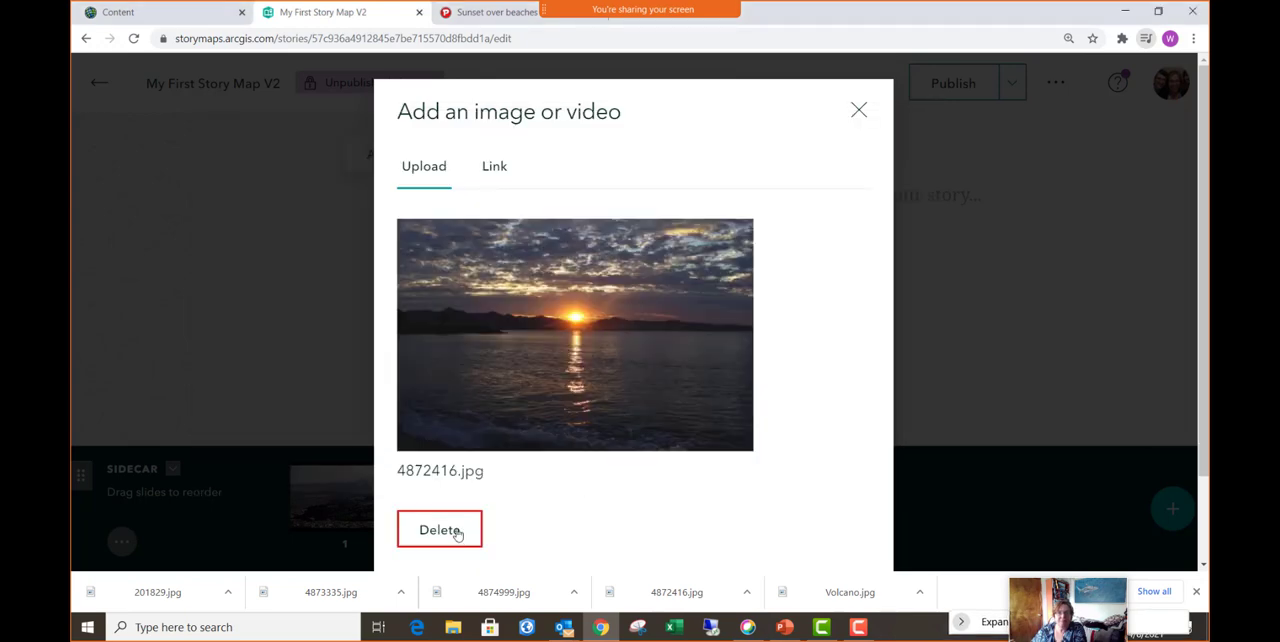
{"action": "scroll", "coordinate": [720, 465], "scroll_direction": "down", "scroll_amount": 1}
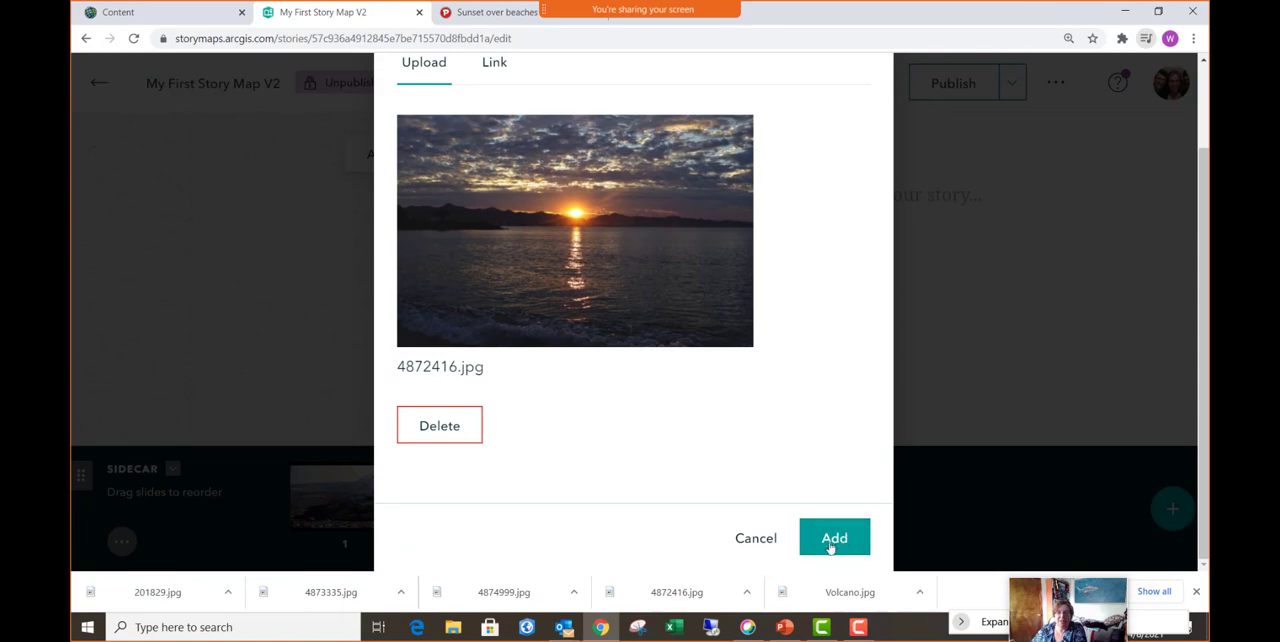
{"action": "left_click", "coordinate": [836, 540]}
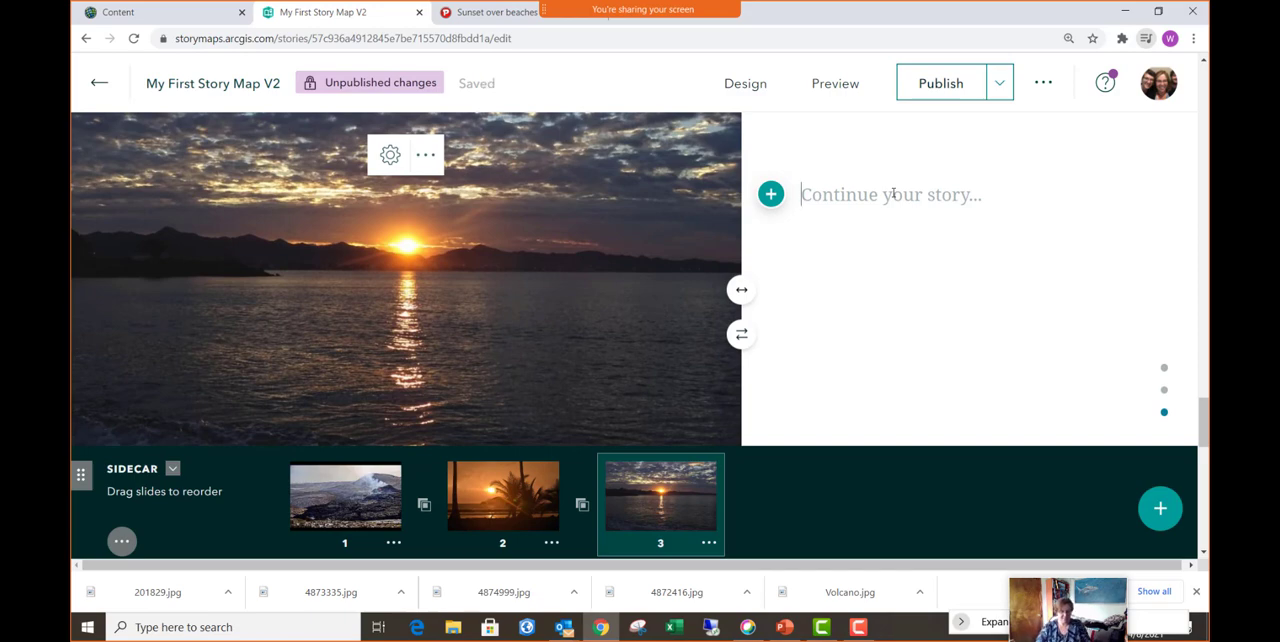
- Write "Another beach at Sunset" as the narrative text of the third sidecar slide
{"action": "type", "text": "Another be"}
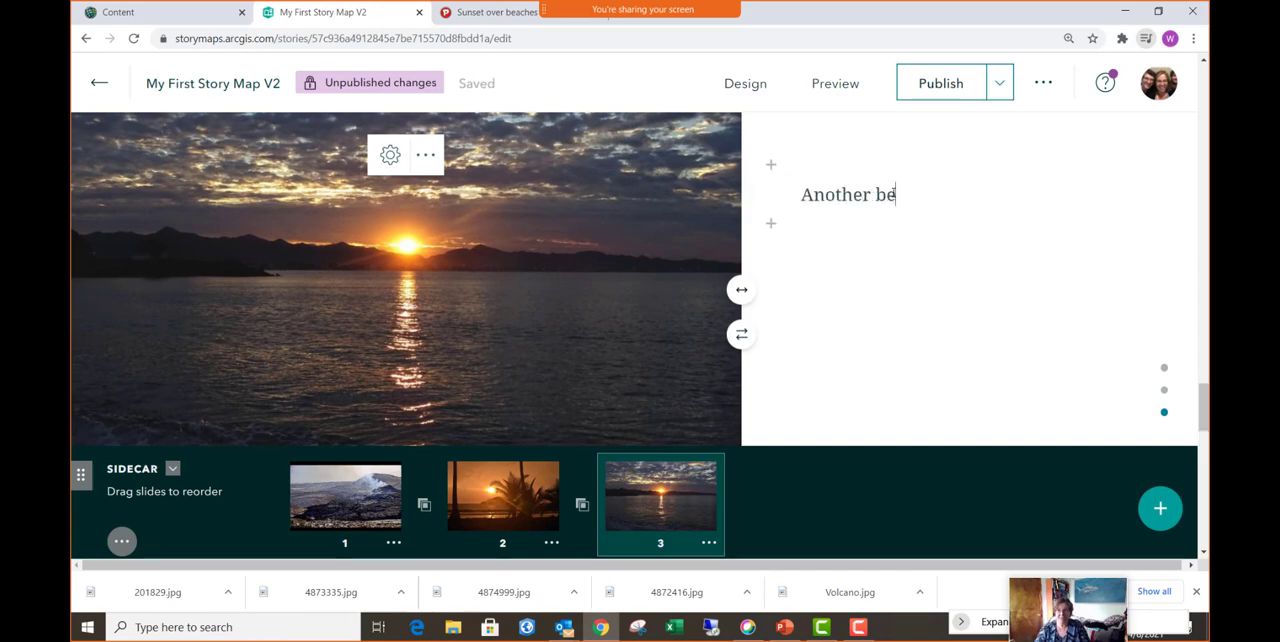
{"action": "type", "text": "ach at Sunset"}
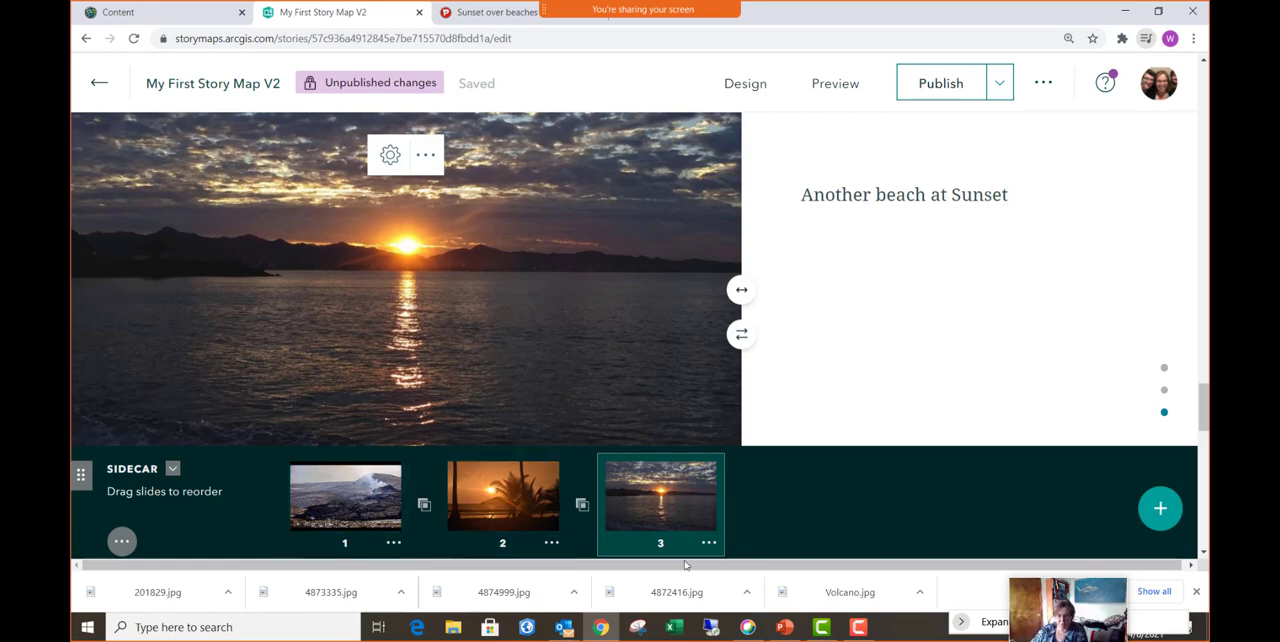
- View the transition choices between the sidecar slides and choose Slow fade between the second and third slides
{"action": "left_click", "coordinate": [582, 507]}
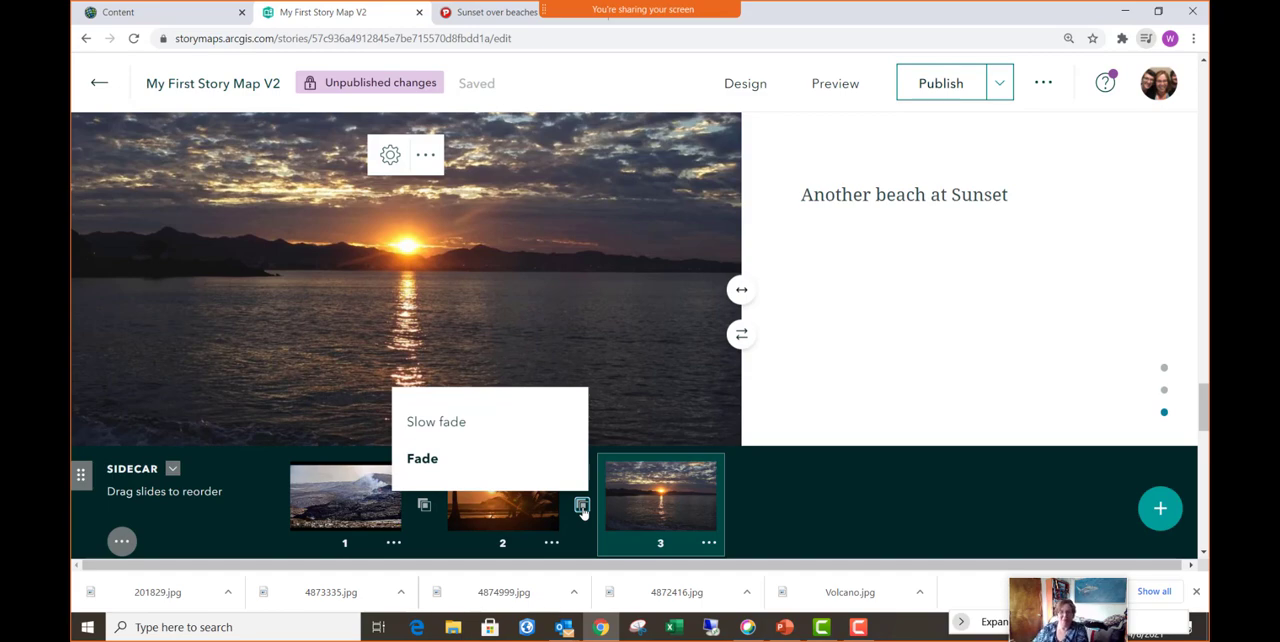
{"action": "left_click", "coordinate": [424, 507]}
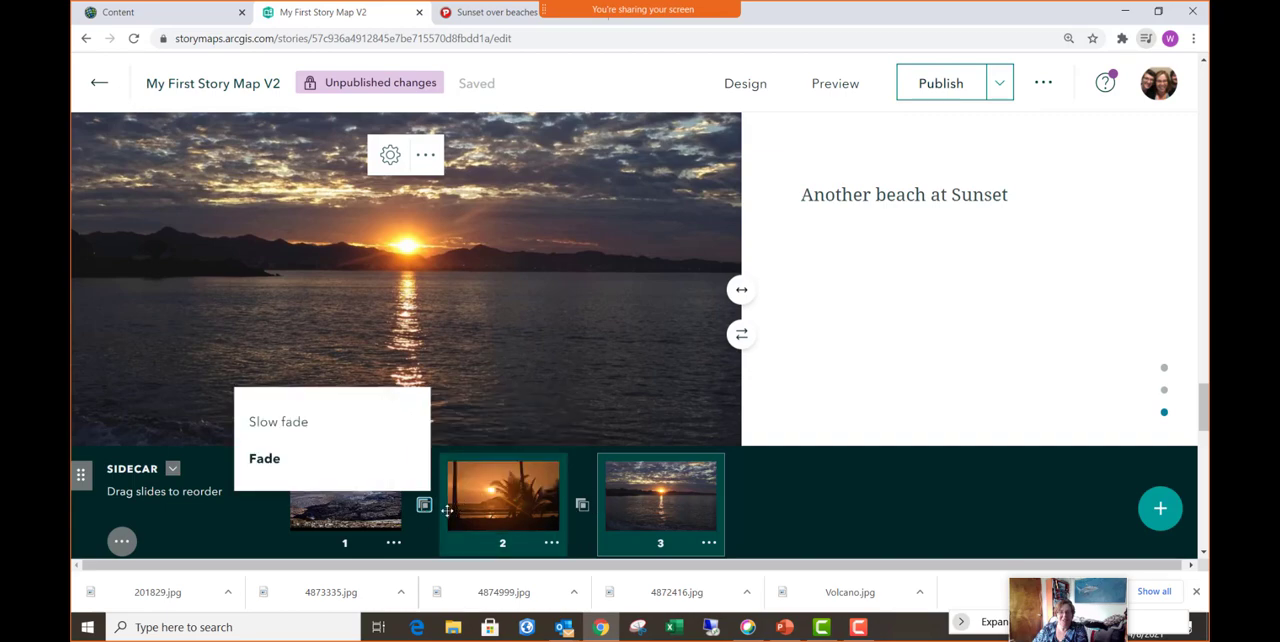
{"action": "left_click", "coordinate": [581, 505]}
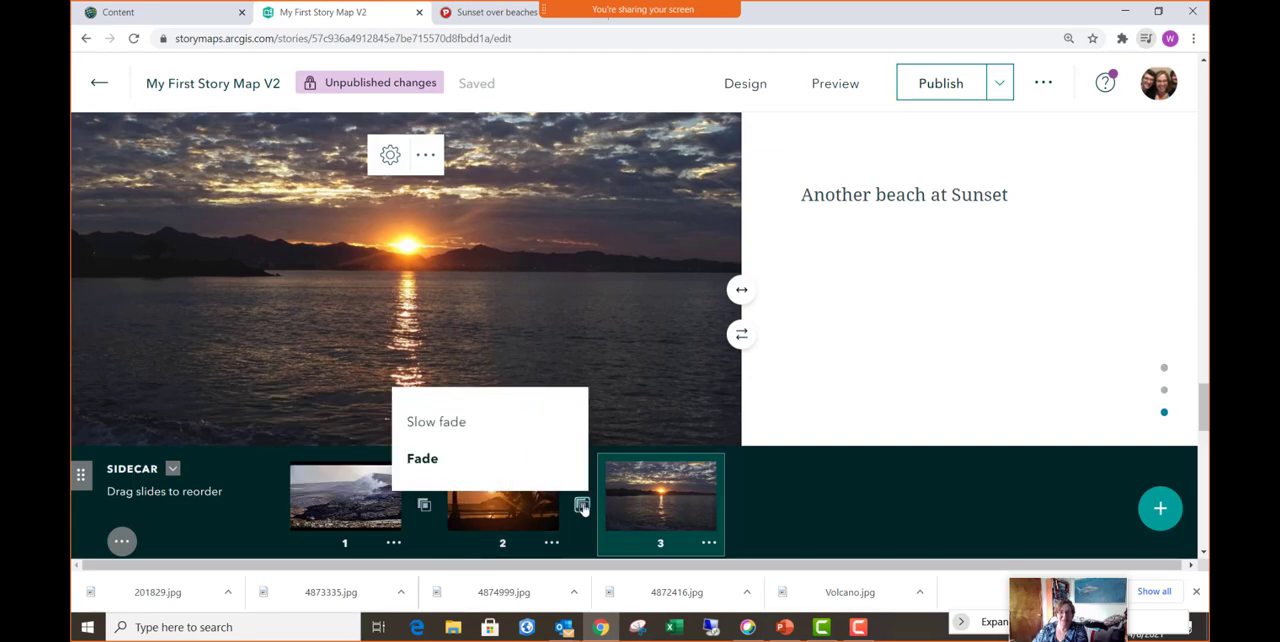
{"action": "left_click", "coordinate": [497, 430]}
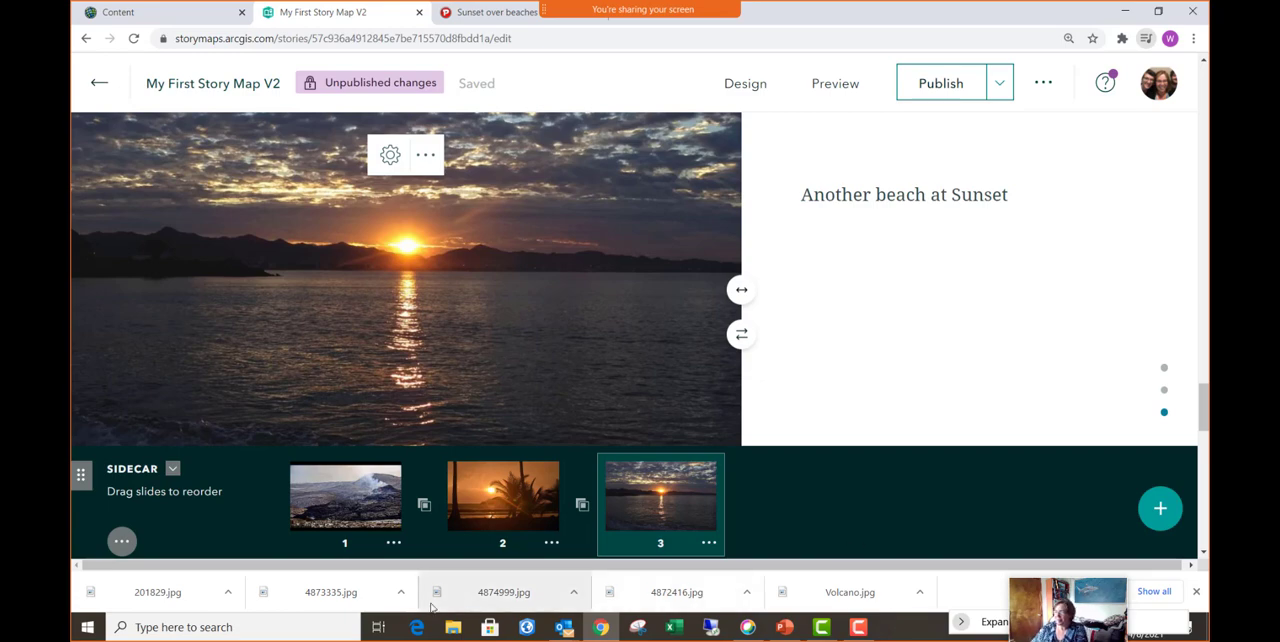
- Change the sidecar layout to Floating panel and publish the story
{"action": "left_click", "coordinate": [121, 542]}
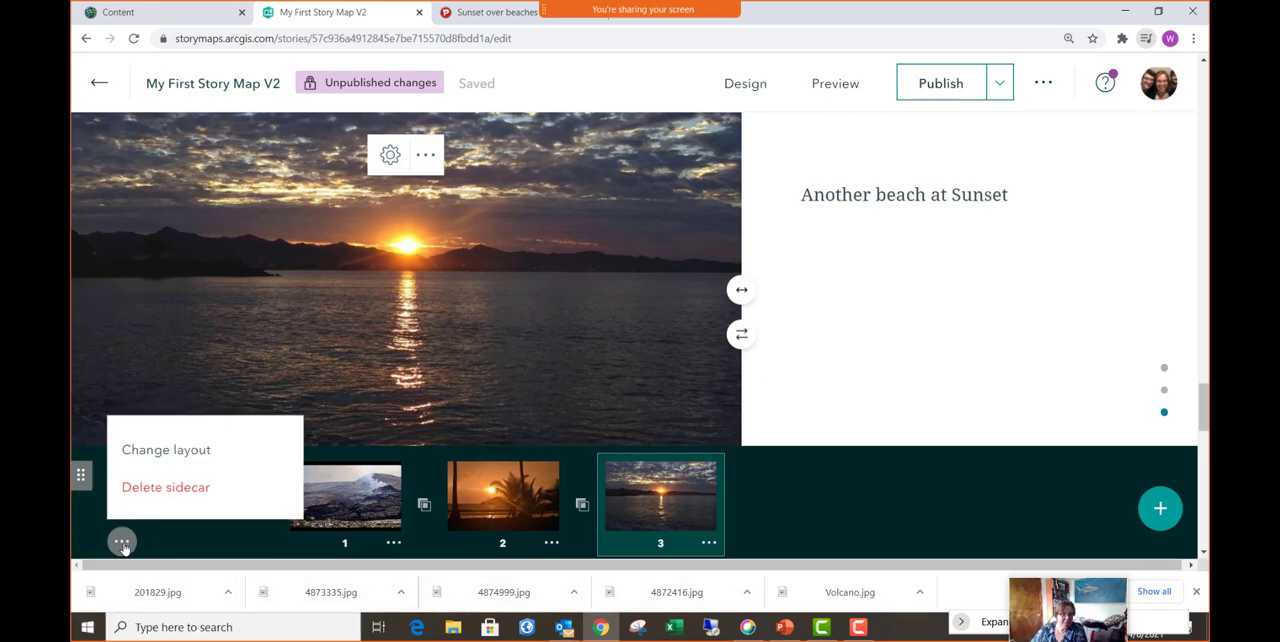
{"action": "left_click", "coordinate": [195, 452]}
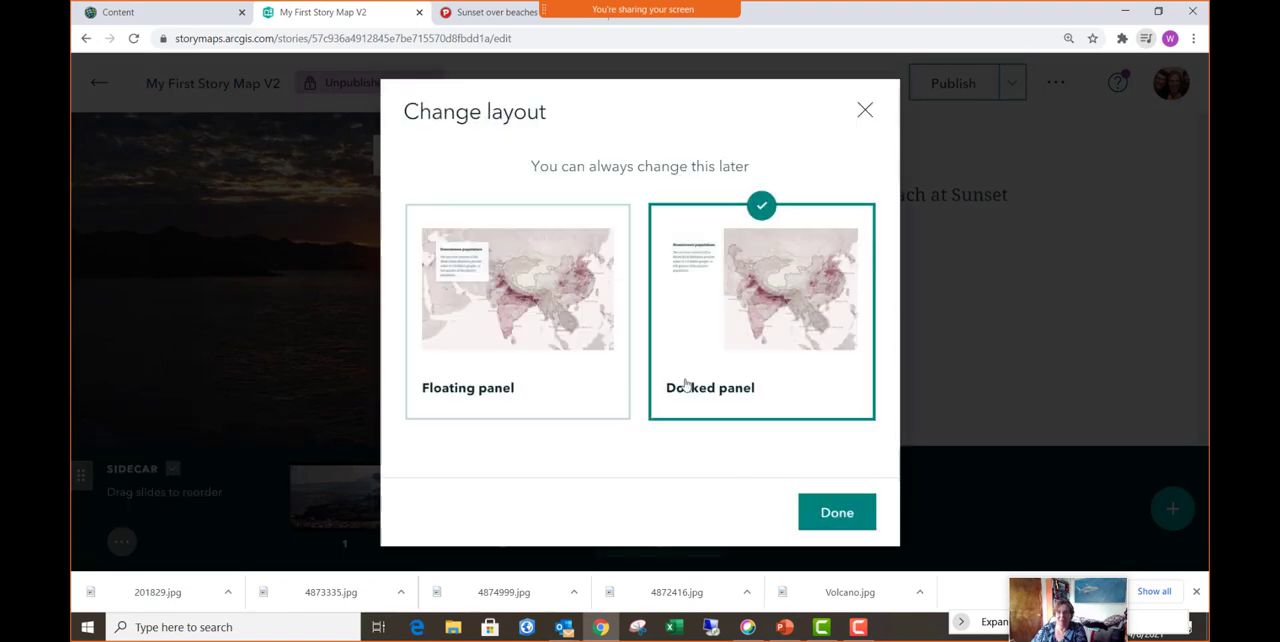
{"action": "left_click", "coordinate": [510, 298]}
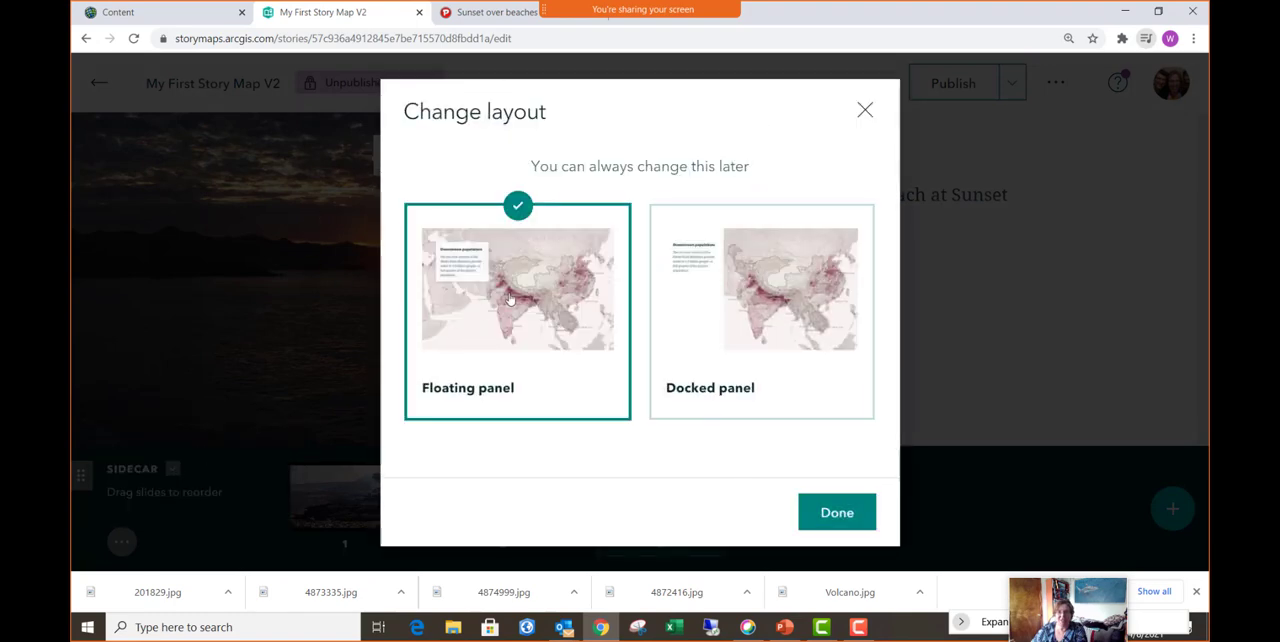
{"action": "left_click", "coordinate": [832, 516]}
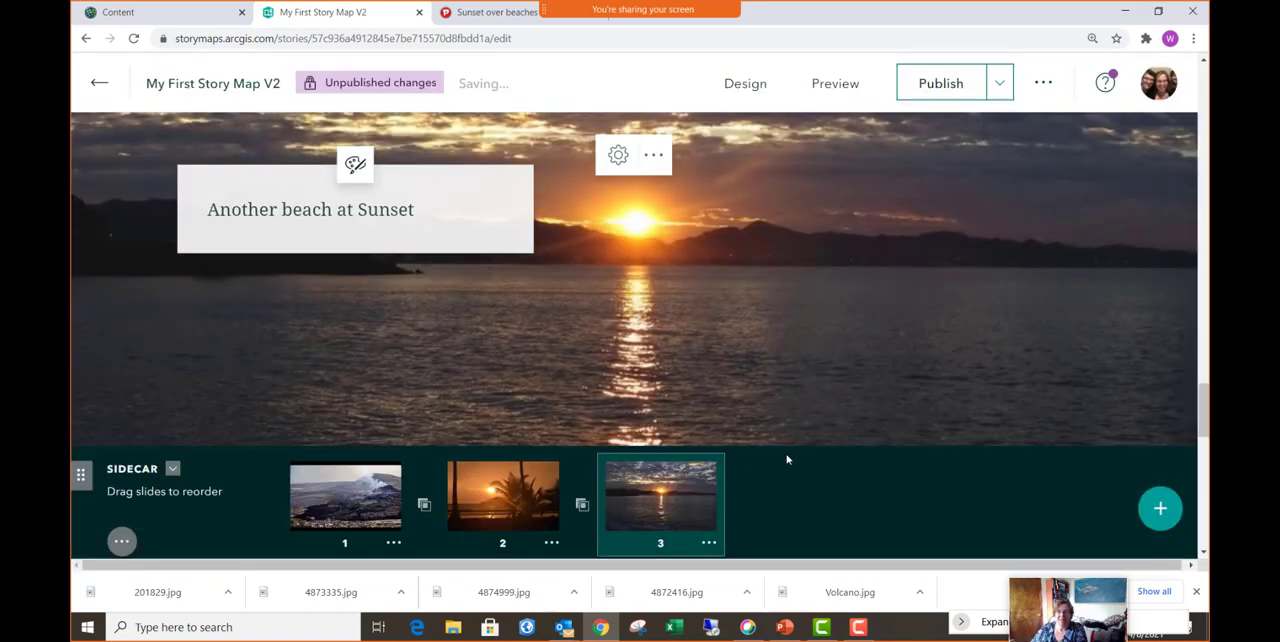
{"action": "left_click", "coordinate": [950, 86]}
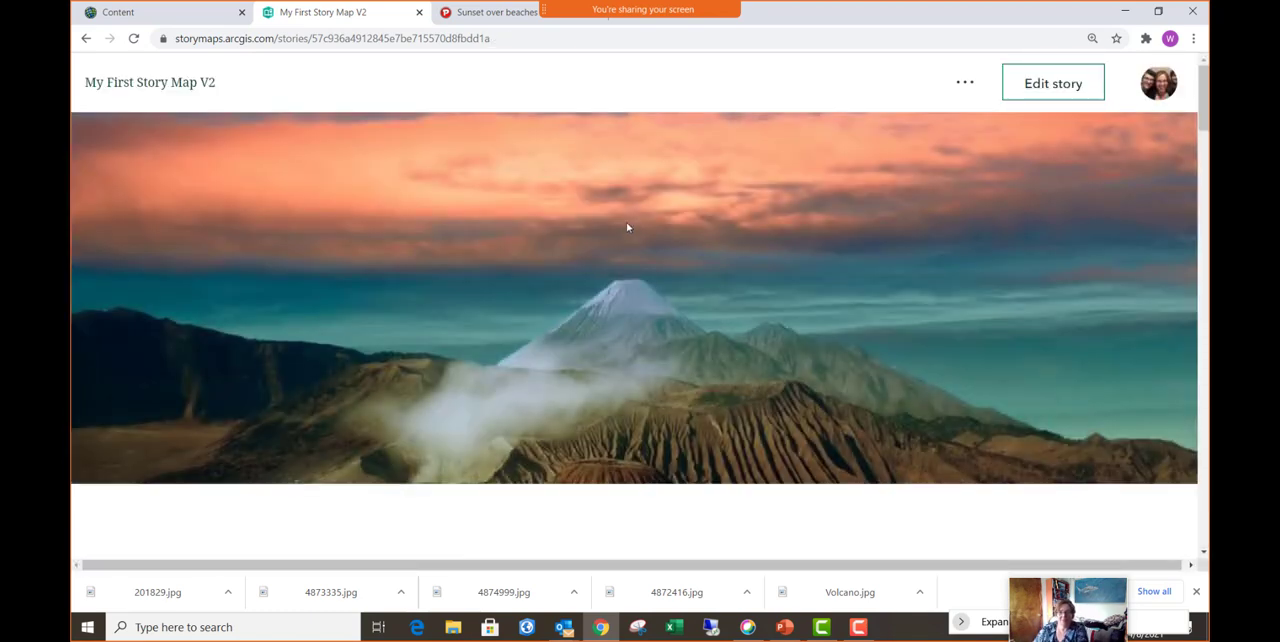
- Review the published story from the cover to the last sidecar slide, playing the Geldingadalir volcano video on the way
{"action": "scroll", "coordinate": [626, 222], "scroll_direction": "down", "scroll_amount": 4}
{"action": "scroll", "coordinate": [624, 225], "scroll_direction": "down", "scroll_amount": 10}
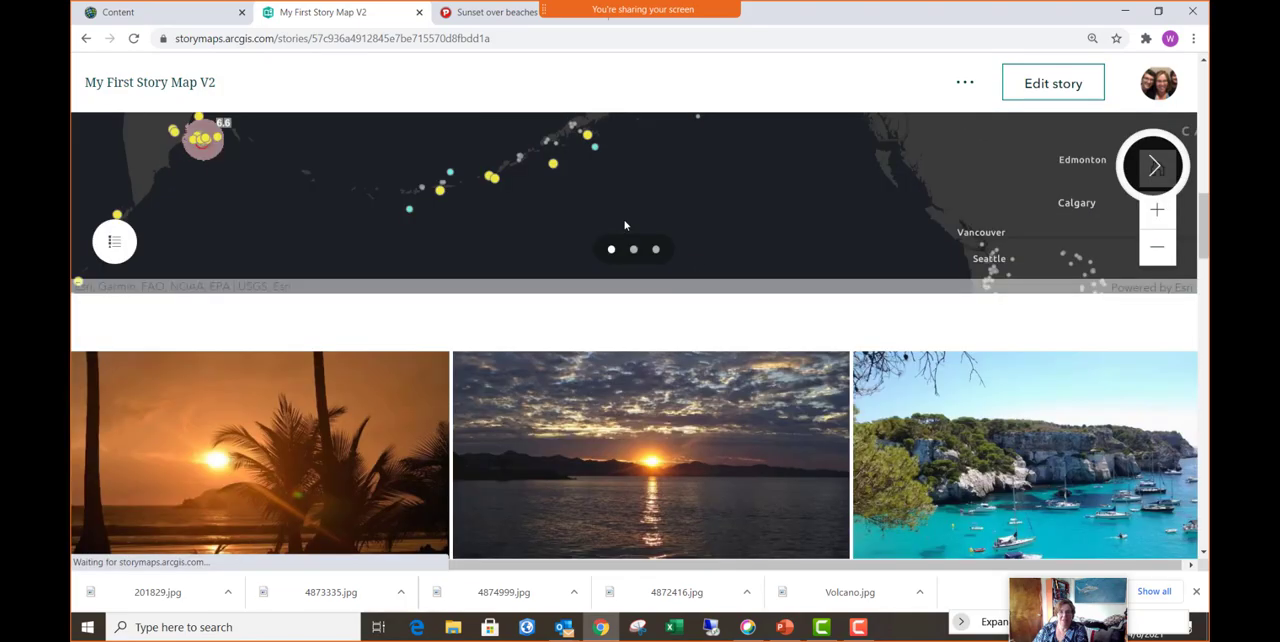
{"action": "scroll", "coordinate": [624, 225], "scroll_direction": "down", "scroll_amount": 5}
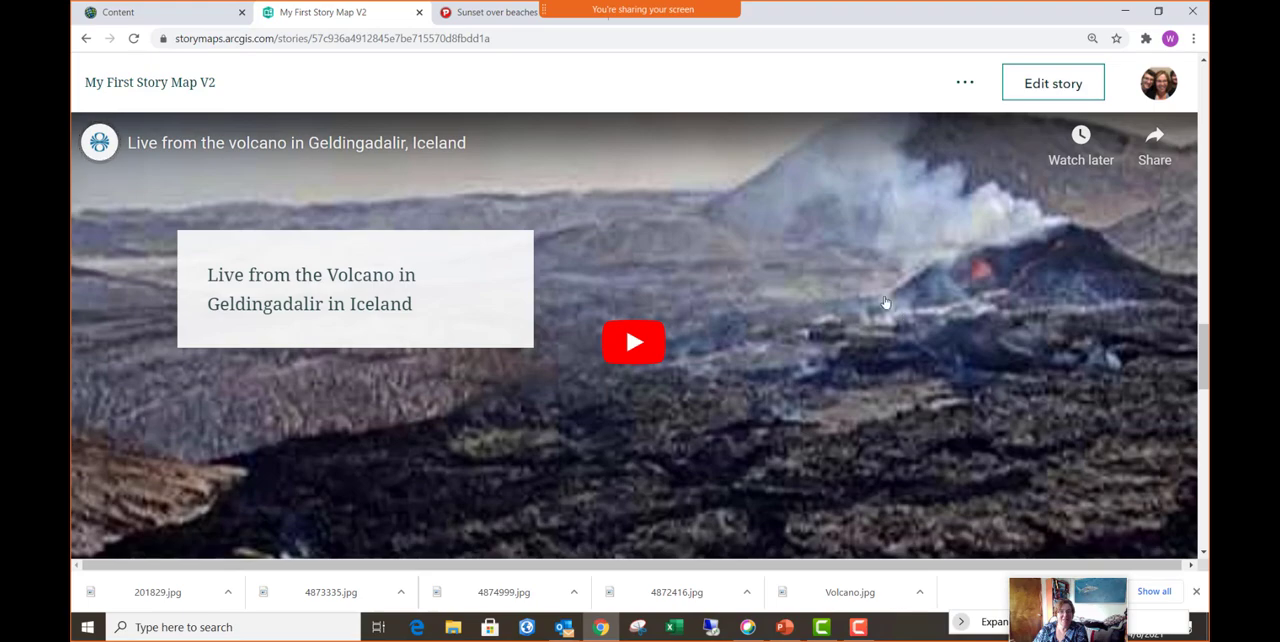
{"action": "left_click", "coordinate": [646, 358]}
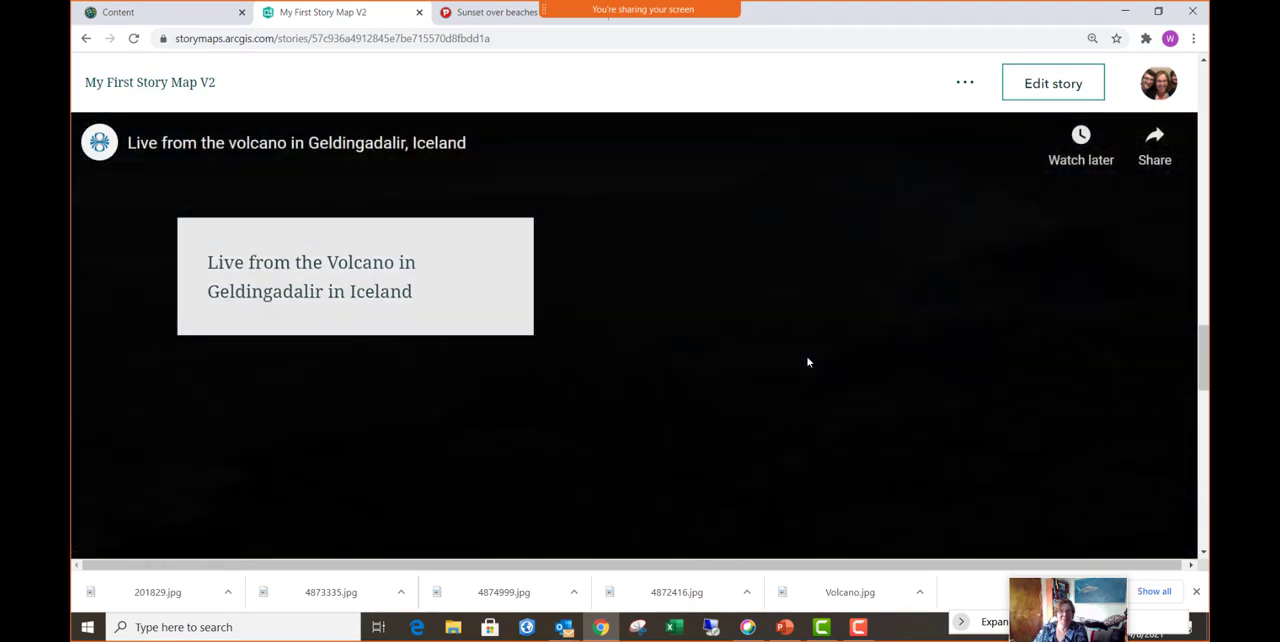
{"action": "scroll", "coordinate": [808, 361], "scroll_direction": "down", "scroll_amount": 5}
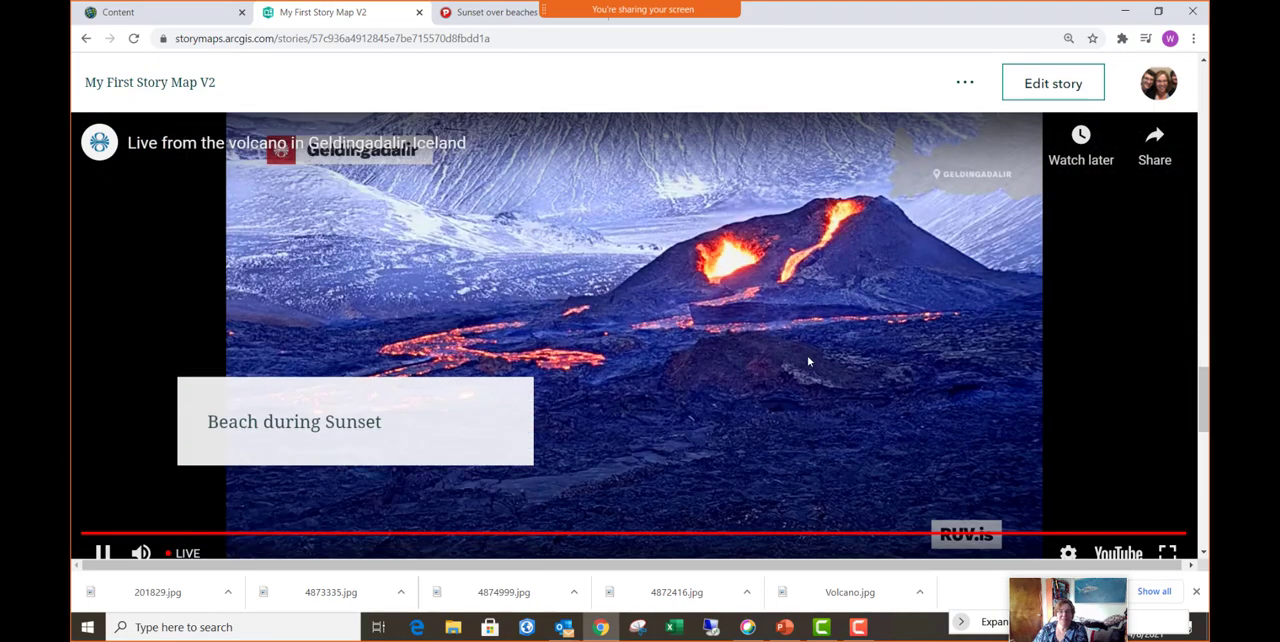
{"action": "scroll", "coordinate": [808, 361], "scroll_direction": "down", "scroll_amount": 1}
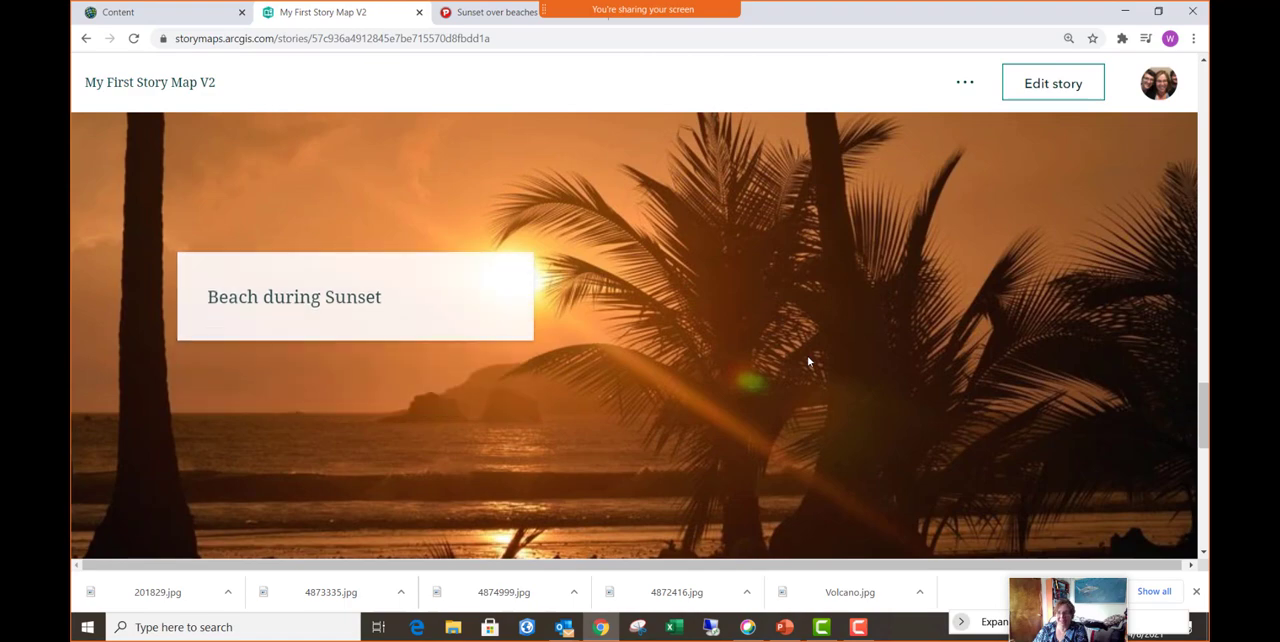
{"action": "scroll", "coordinate": [808, 361], "scroll_direction": "down", "scroll_amount": 1}
{"action": "scroll", "coordinate": [808, 361], "scroll_direction": "down", "scroll_amount": 5}
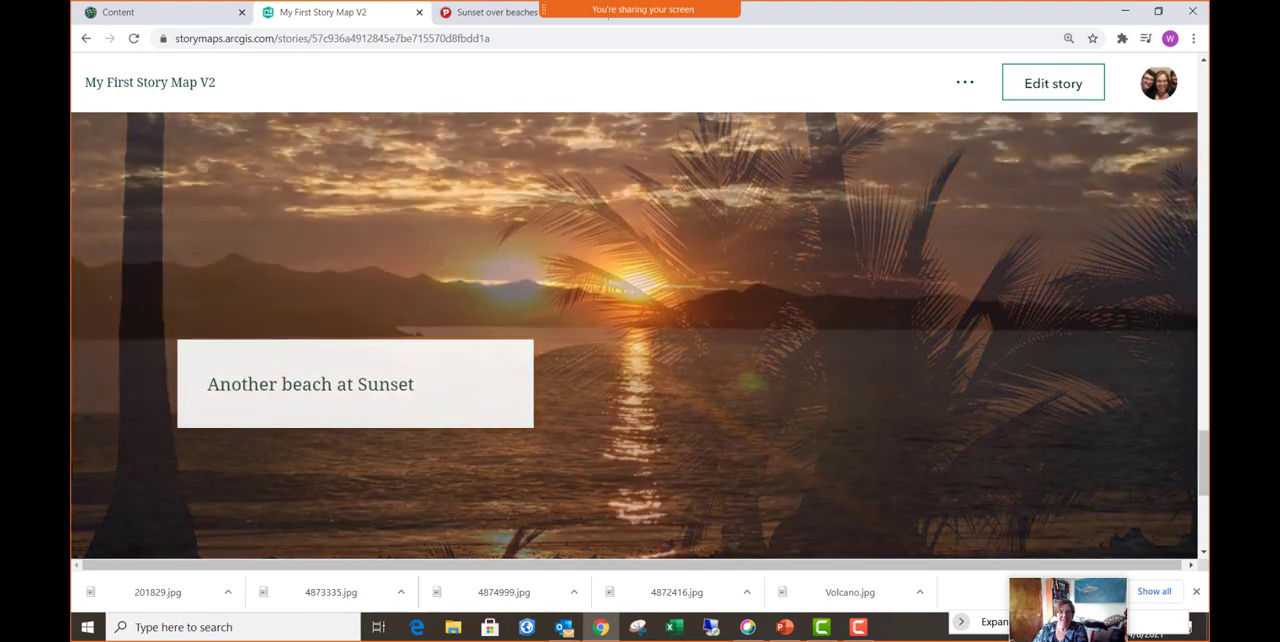
{"action": "scroll", "coordinate": [808, 361], "scroll_direction": "down", "scroll_amount": 2}
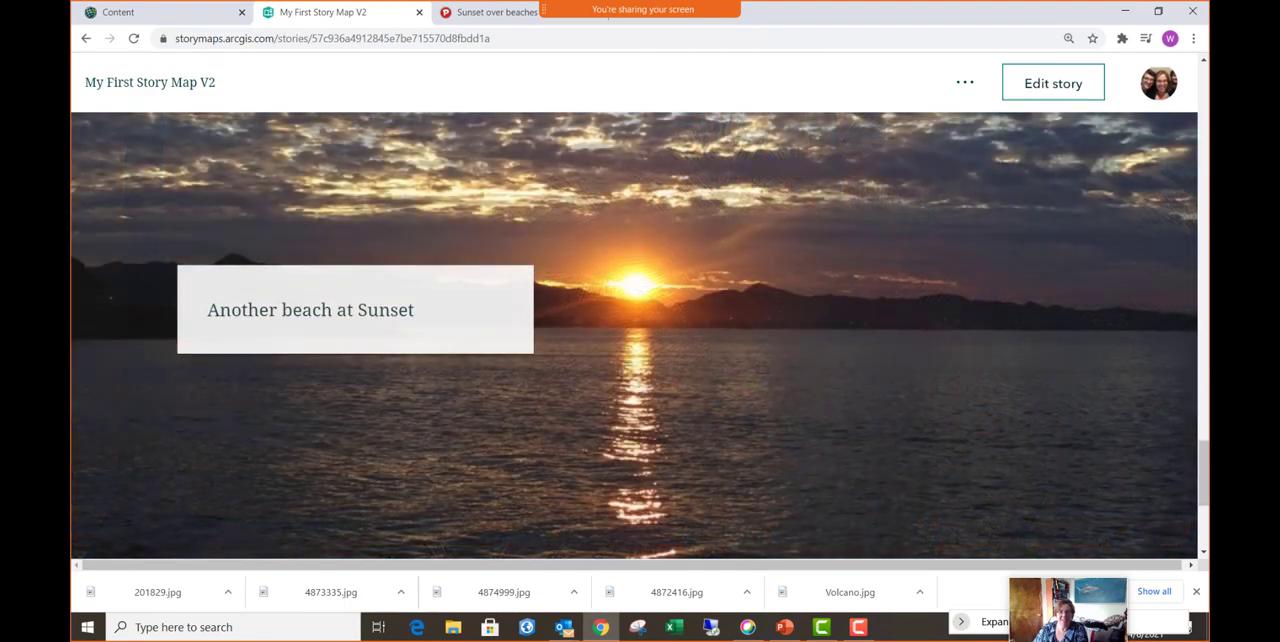
- Return to the volcano slide and examine how the floating text and media change between sidecar slides down to the story's end
{"action": "scroll", "coordinate": [634, 335], "scroll_direction": "up", "scroll_amount": 5}
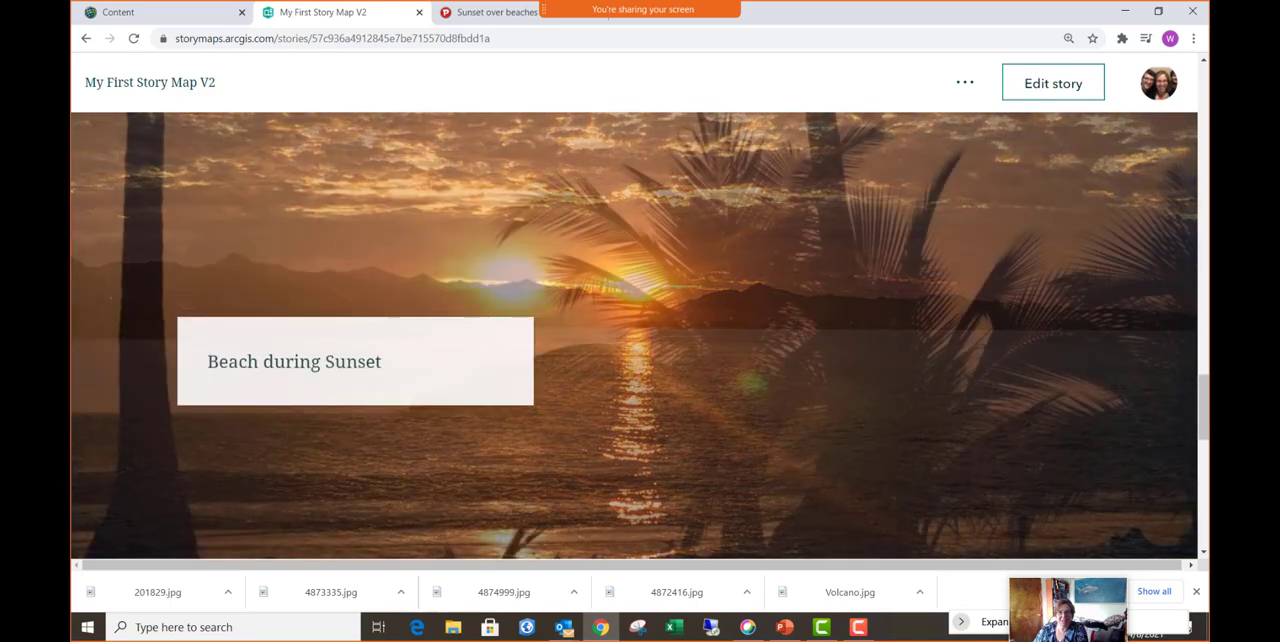
{"action": "scroll", "coordinate": [753, 360], "scroll_direction": "up", "scroll_amount": 5}
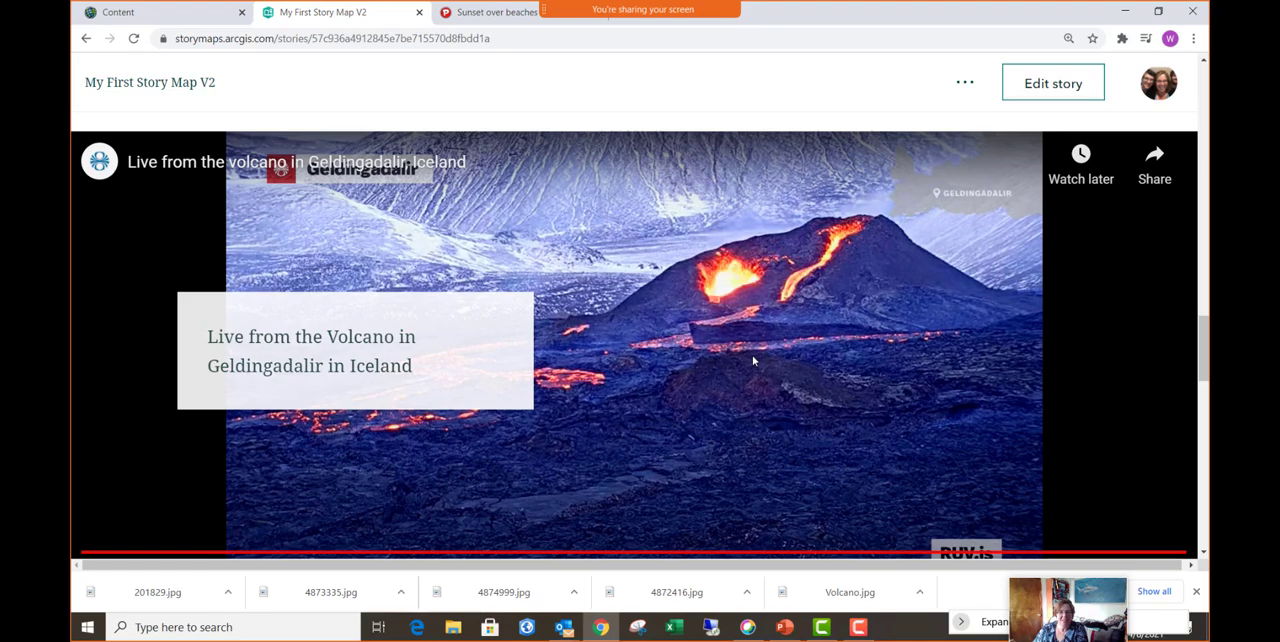
{"action": "scroll", "coordinate": [753, 360], "scroll_direction": "down", "scroll_amount": 1}
{"action": "scroll", "coordinate": [754, 360], "scroll_direction": "down", "scroll_amount": 5}
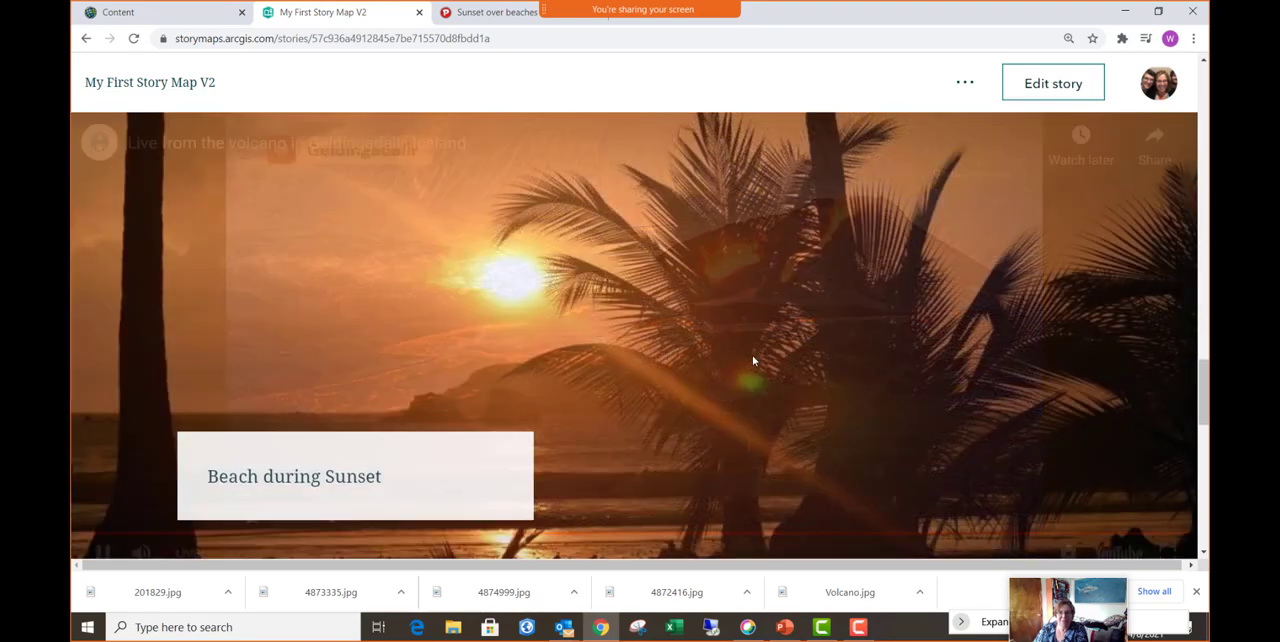
{"action": "scroll", "coordinate": [754, 360], "scroll_direction": "down", "scroll_amount": 5}
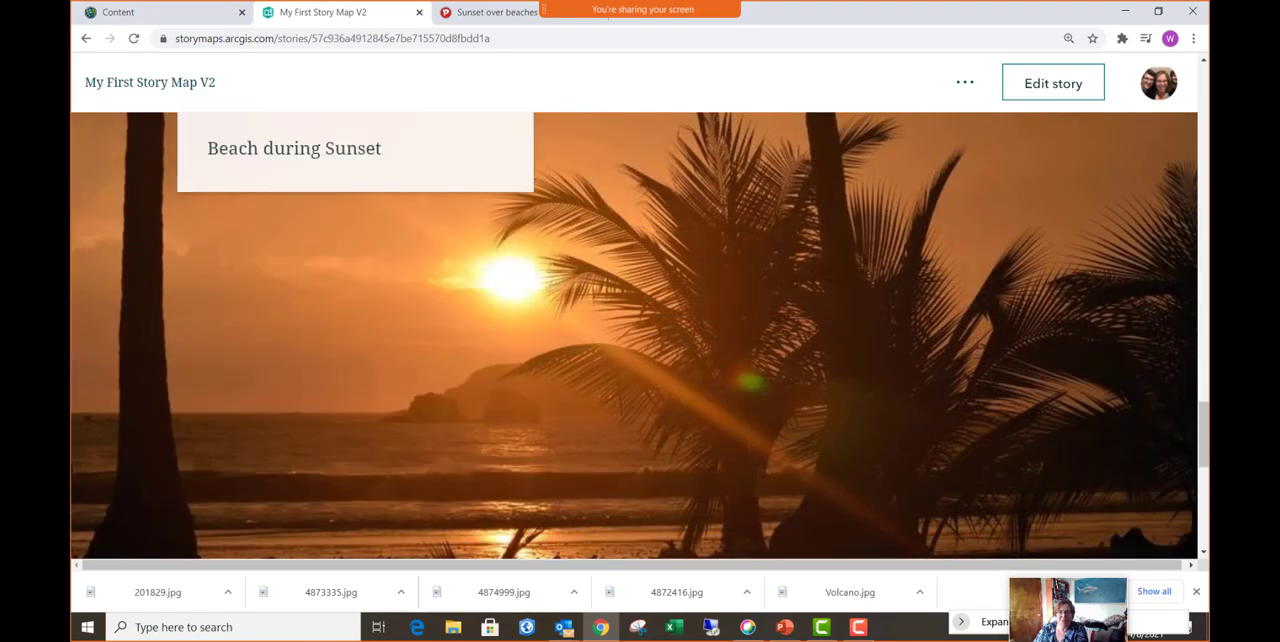
{"action": "scroll", "coordinate": [634, 335], "scroll_direction": "down", "scroll_amount": 3}
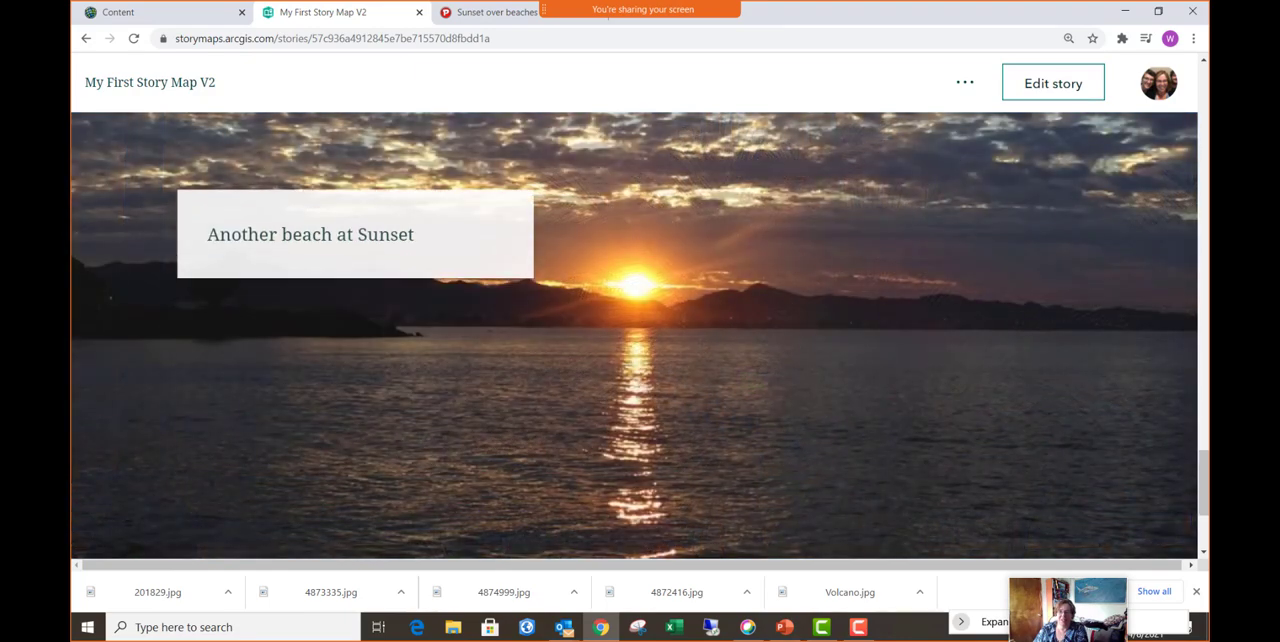
{"action": "scroll", "coordinate": [634, 335], "scroll_direction": "down", "scroll_amount": 1}
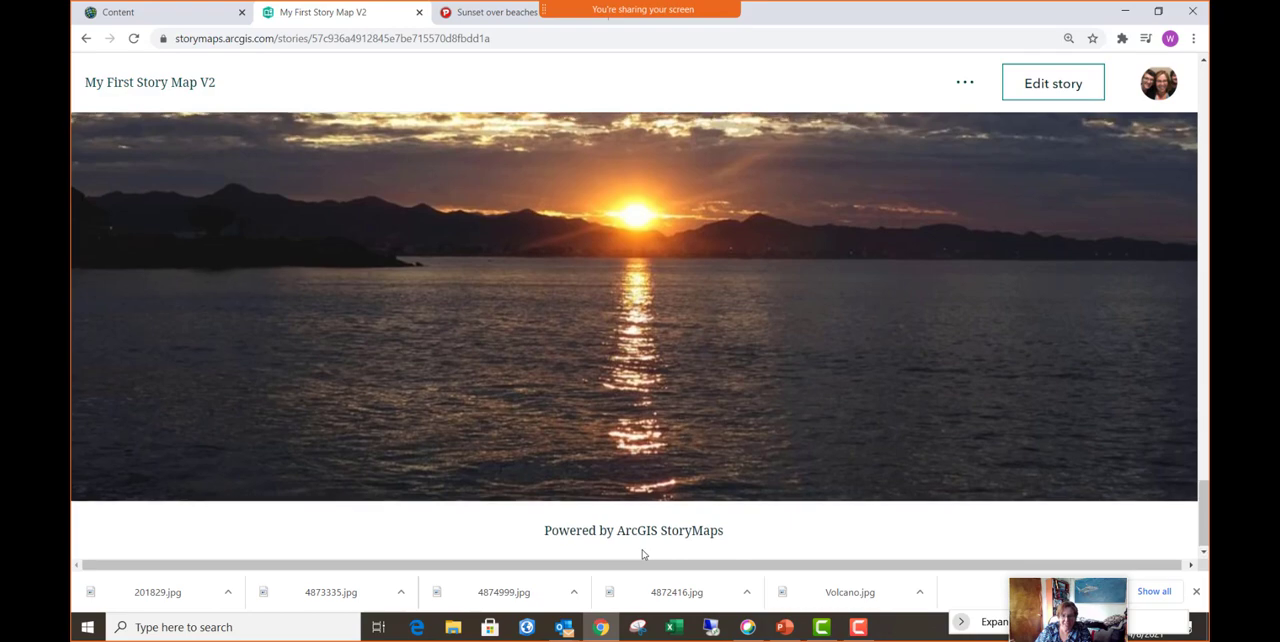
{"action": "scroll", "coordinate": [643, 554], "scroll_direction": "up", "scroll_amount": 4}
{"action": "scroll", "coordinate": [643, 554], "scroll_direction": "down", "scroll_amount": 4}
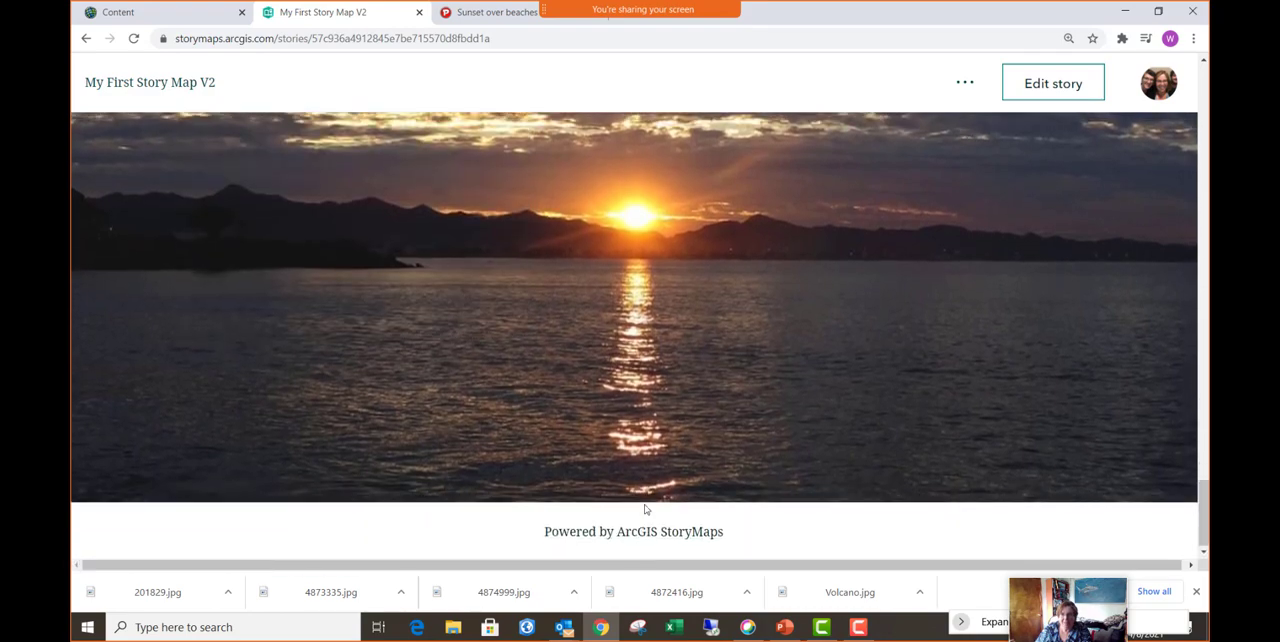
{"action": "scroll", "coordinate": [953, 269], "scroll_direction": "up", "scroll_amount": 1}
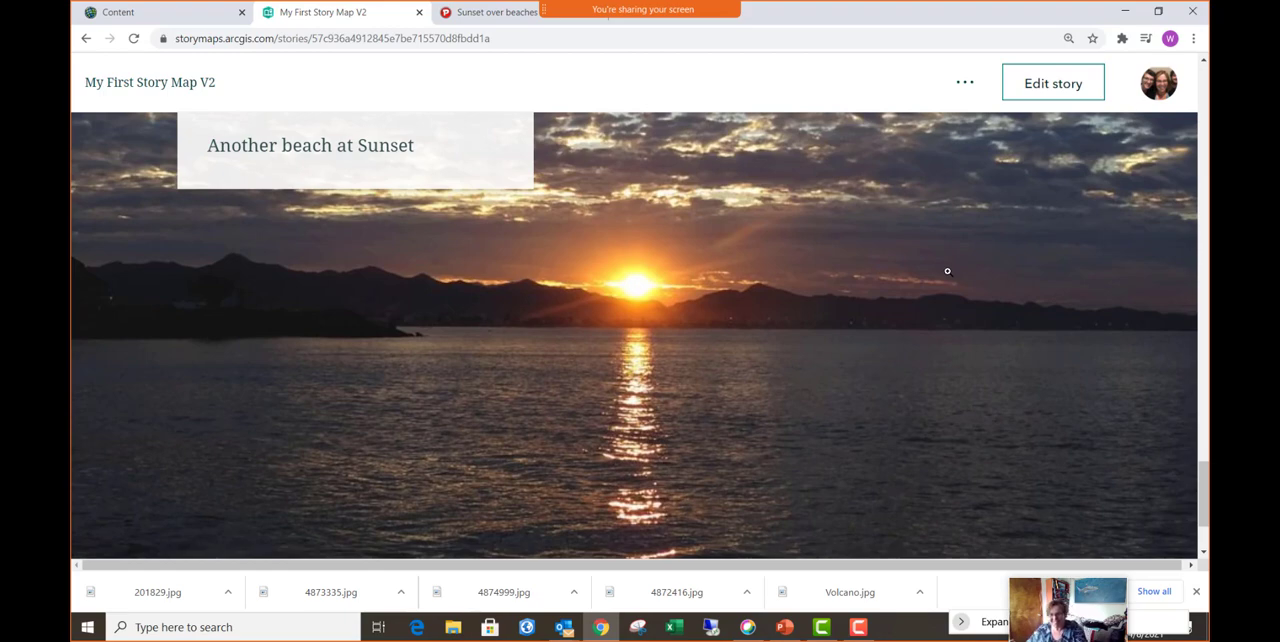
- Reopen the published story for editing and go to the empty block below the sidecar
{"action": "left_click", "coordinate": [1044, 92]}
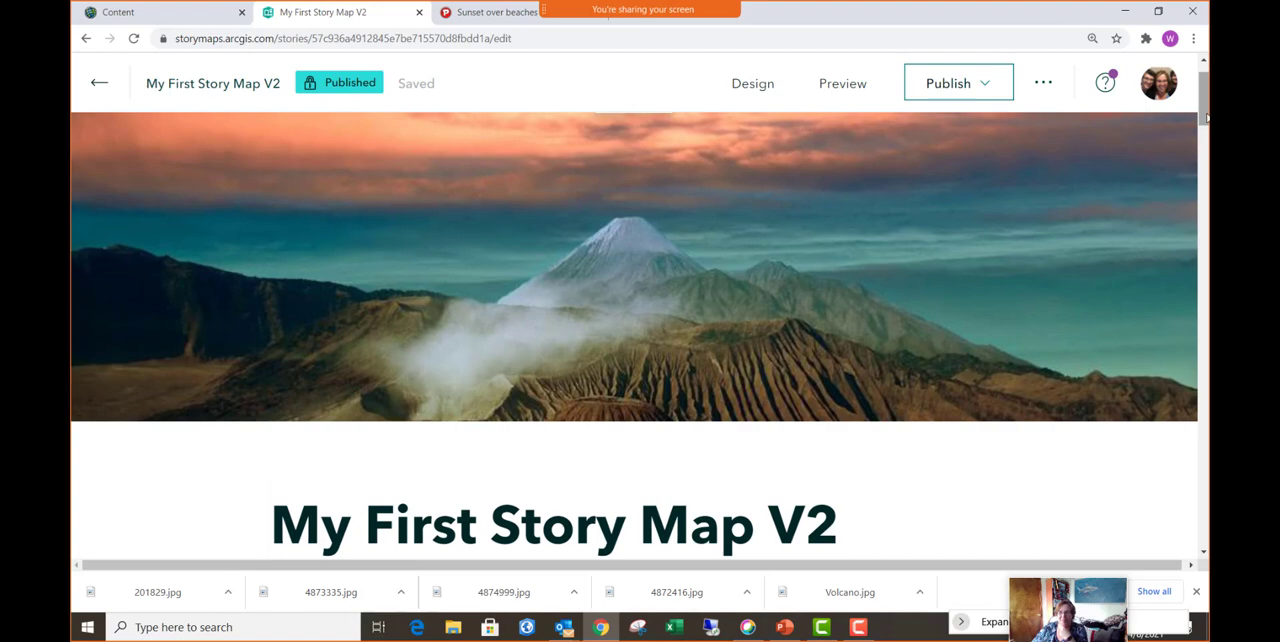
{"action": "scroll", "coordinate": [1185, 224], "scroll_direction": "down", "scroll_amount": 10}
{"action": "scroll", "coordinate": [1188, 481], "scroll_direction": "down", "scroll_amount": 5}
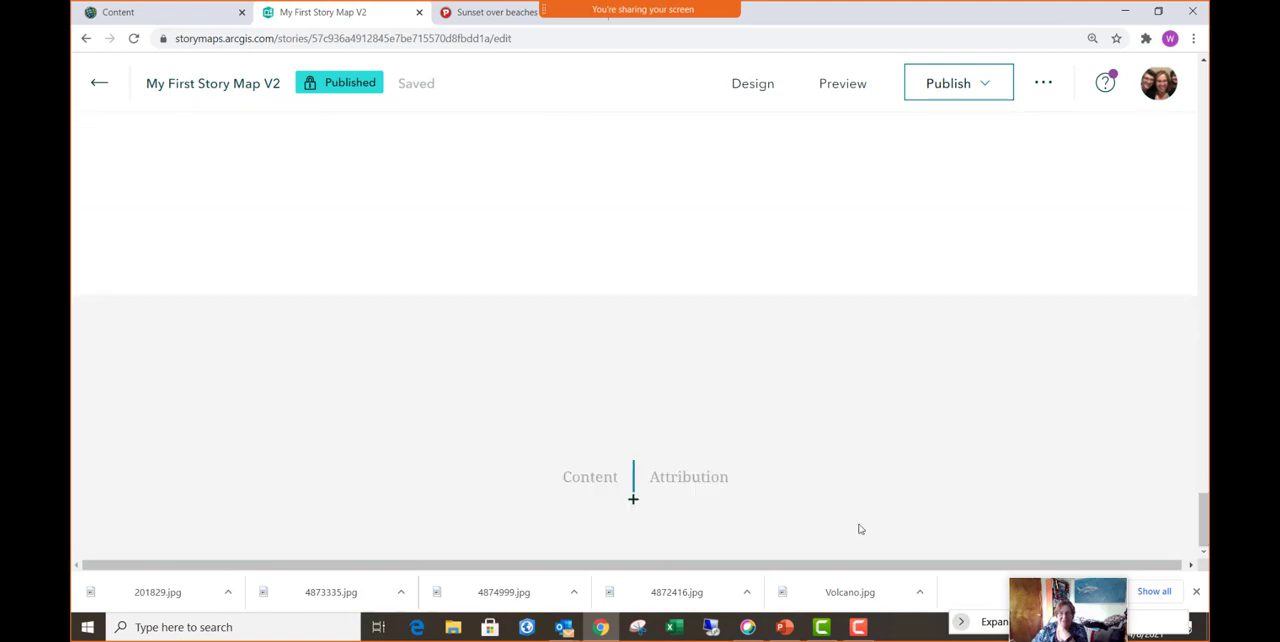
{"action": "scroll", "coordinate": [612, 173], "scroll_direction": "up", "scroll_amount": 5}
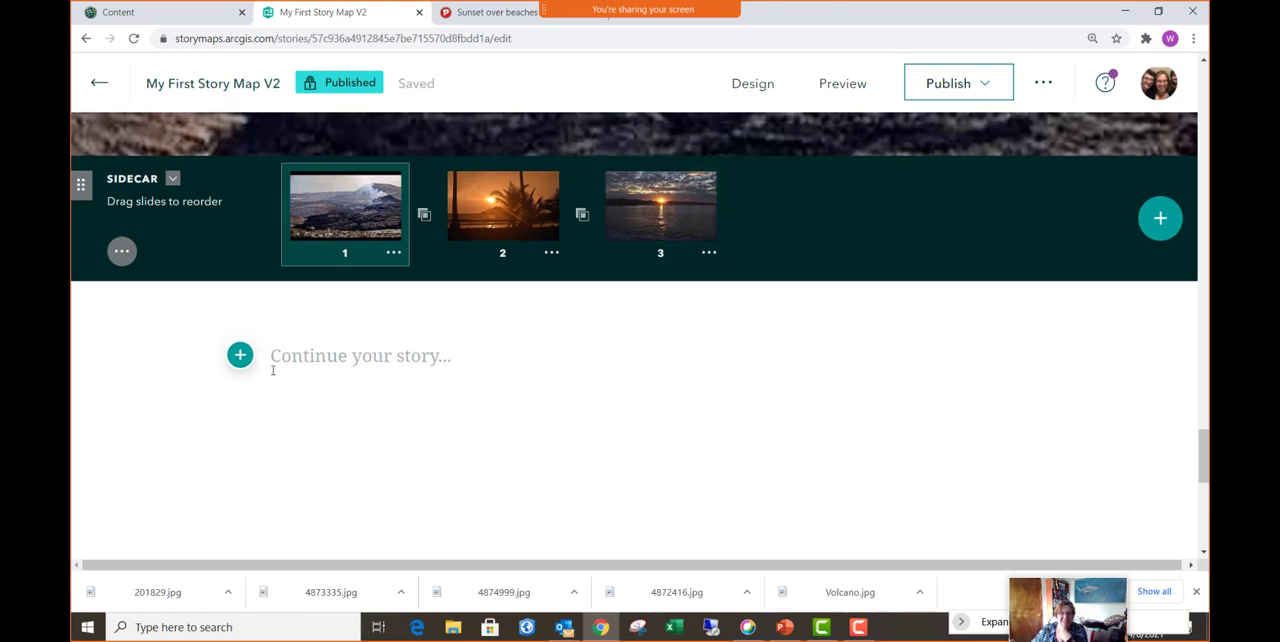
- Add a map tour below the sidecar, built from scratch with the Guided, Map focused layout
{"action": "left_click", "coordinate": [240, 356]}
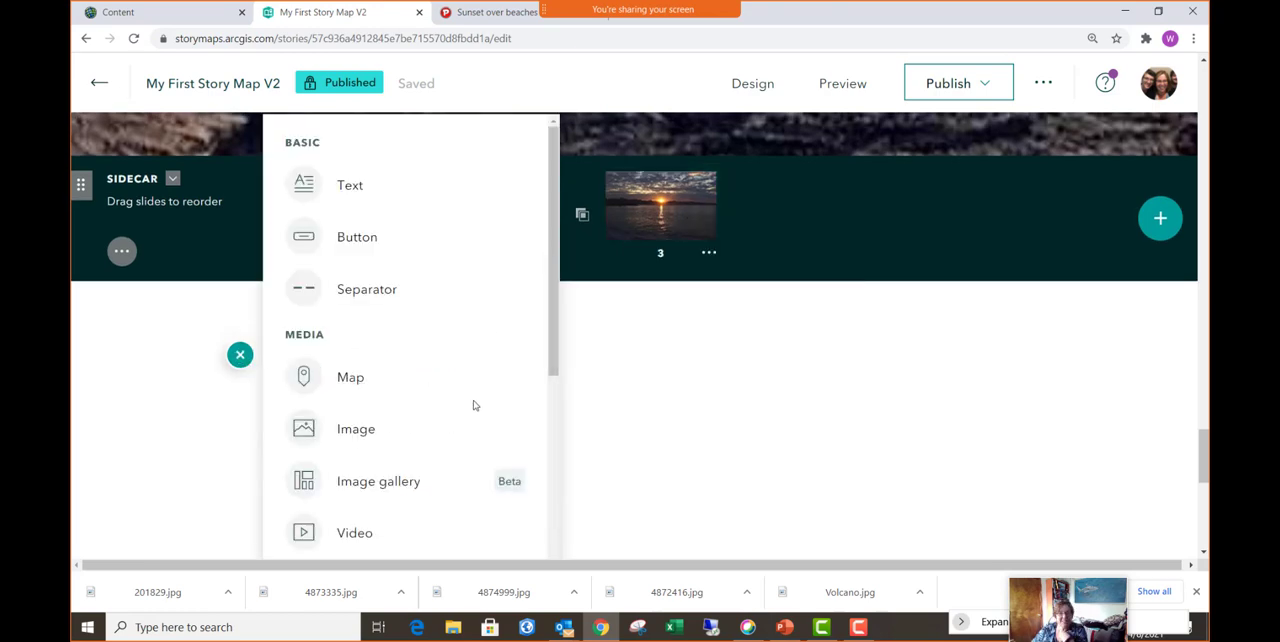
{"action": "scroll", "coordinate": [475, 405], "scroll_direction": "down", "scroll_amount": 4}
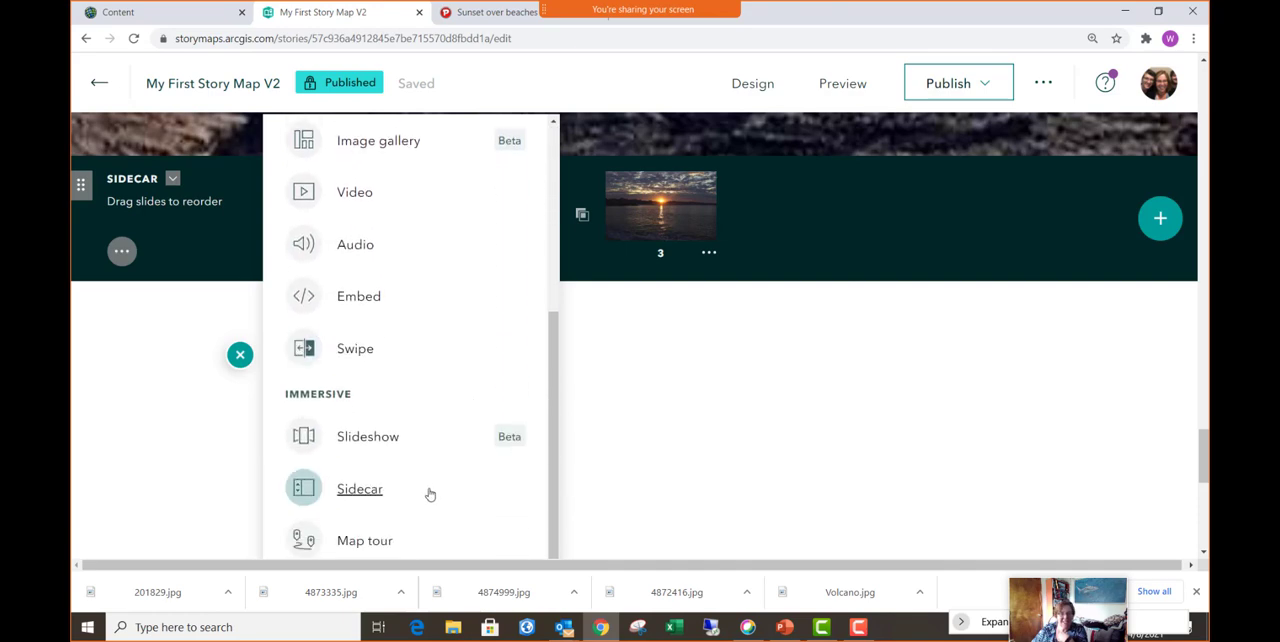
{"action": "left_click", "coordinate": [363, 543]}
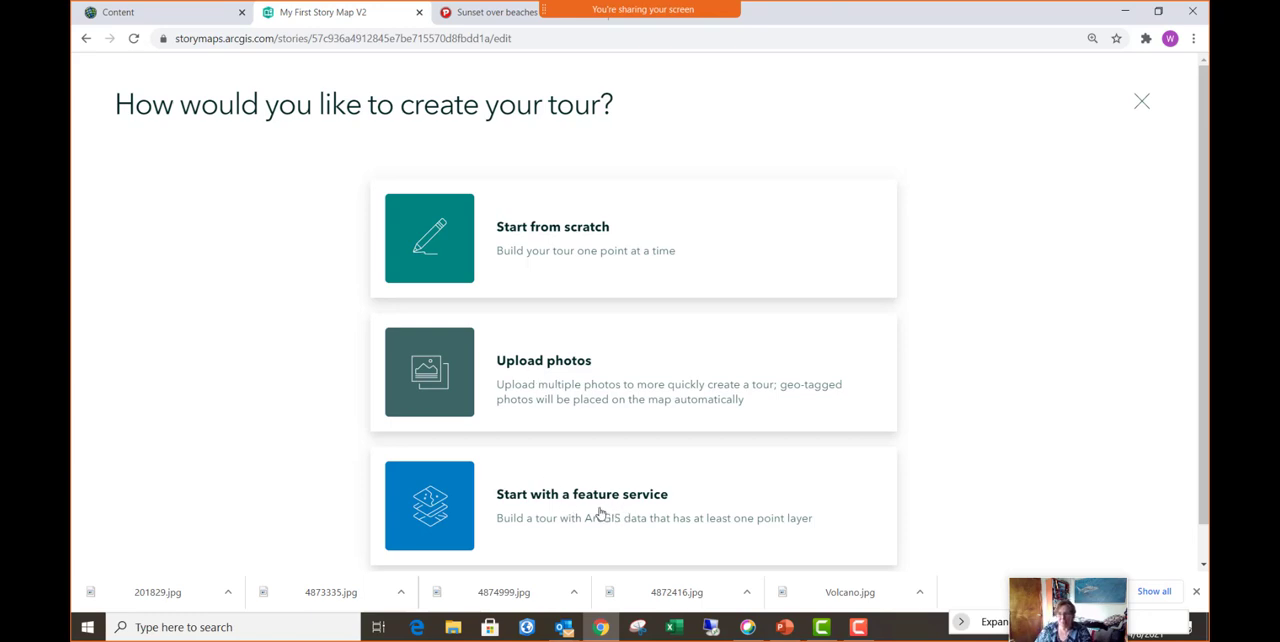
{"action": "left_click", "coordinate": [566, 237]}
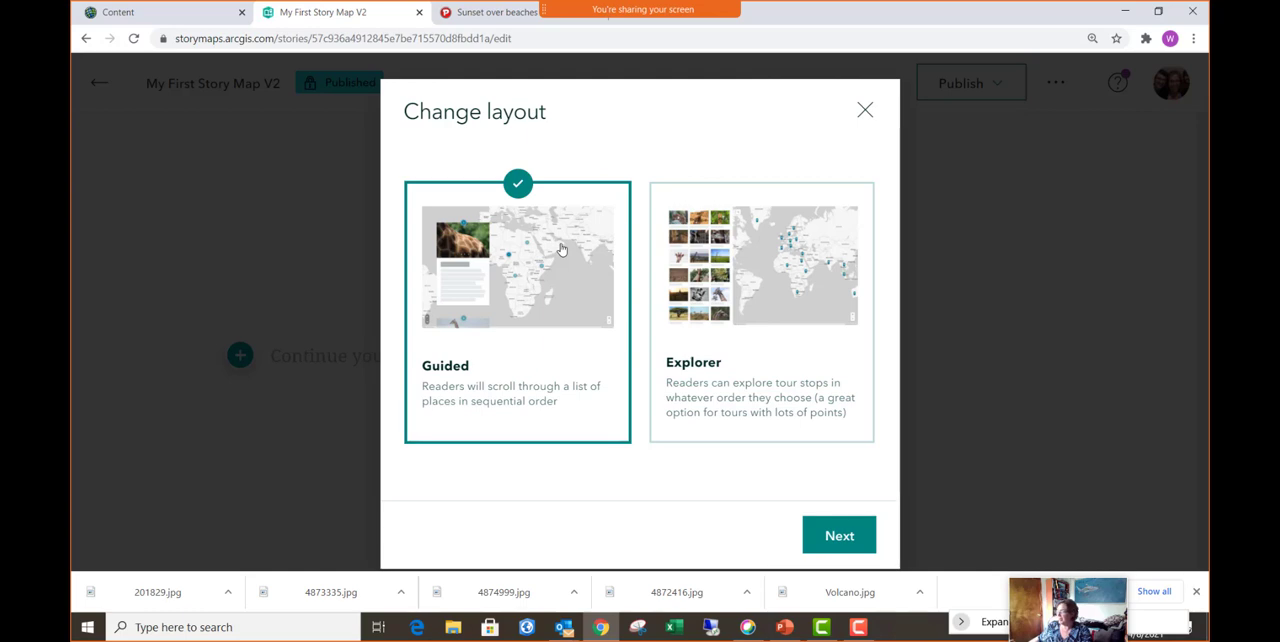
{"action": "left_click", "coordinate": [840, 537]}
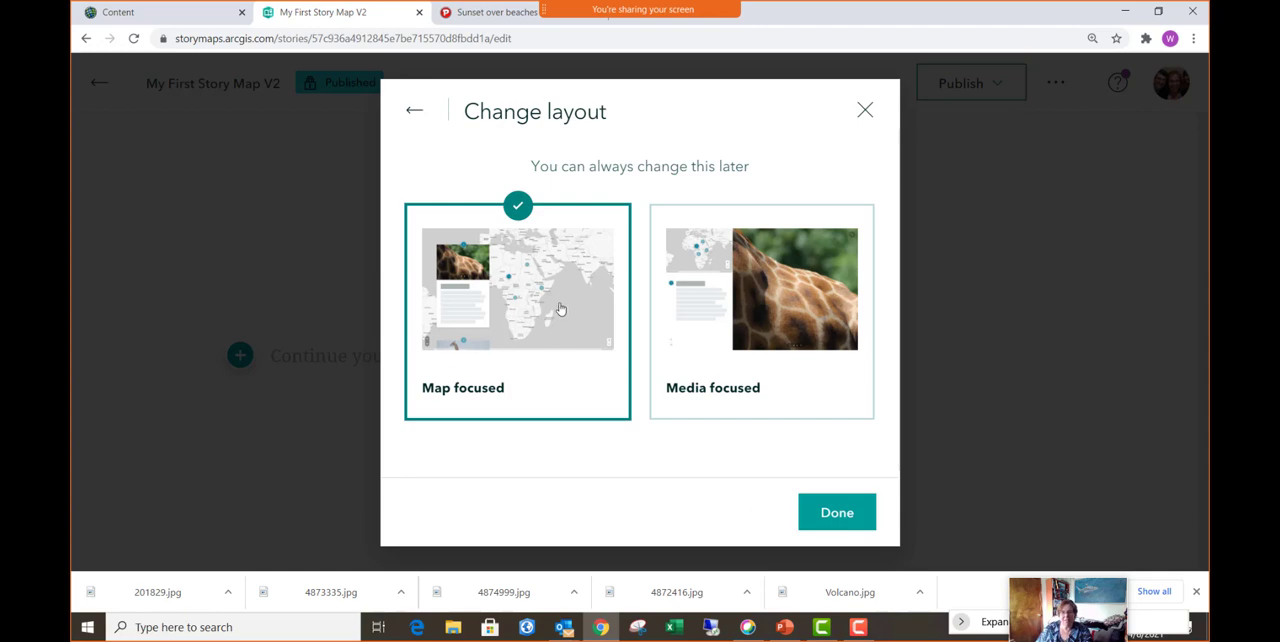
{"action": "left_click", "coordinate": [852, 524]}
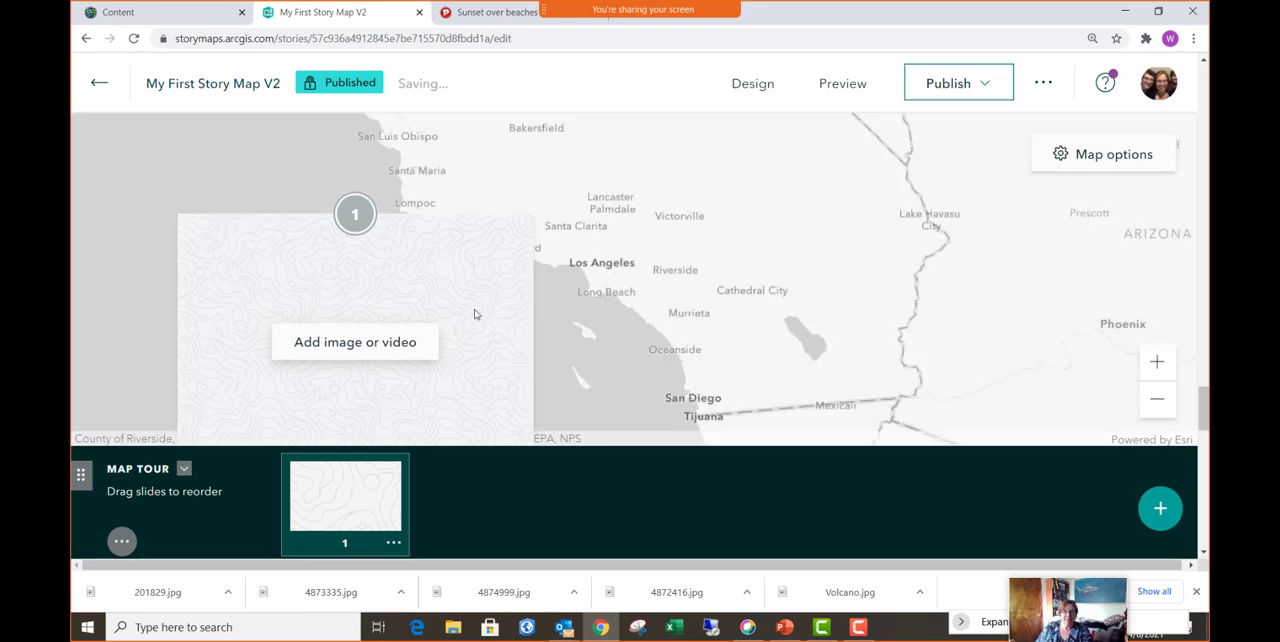
- Switch to the pixy.org image site, return to its search page and search for "amsterdam"
{"action": "left_click", "coordinate": [496, 12]}
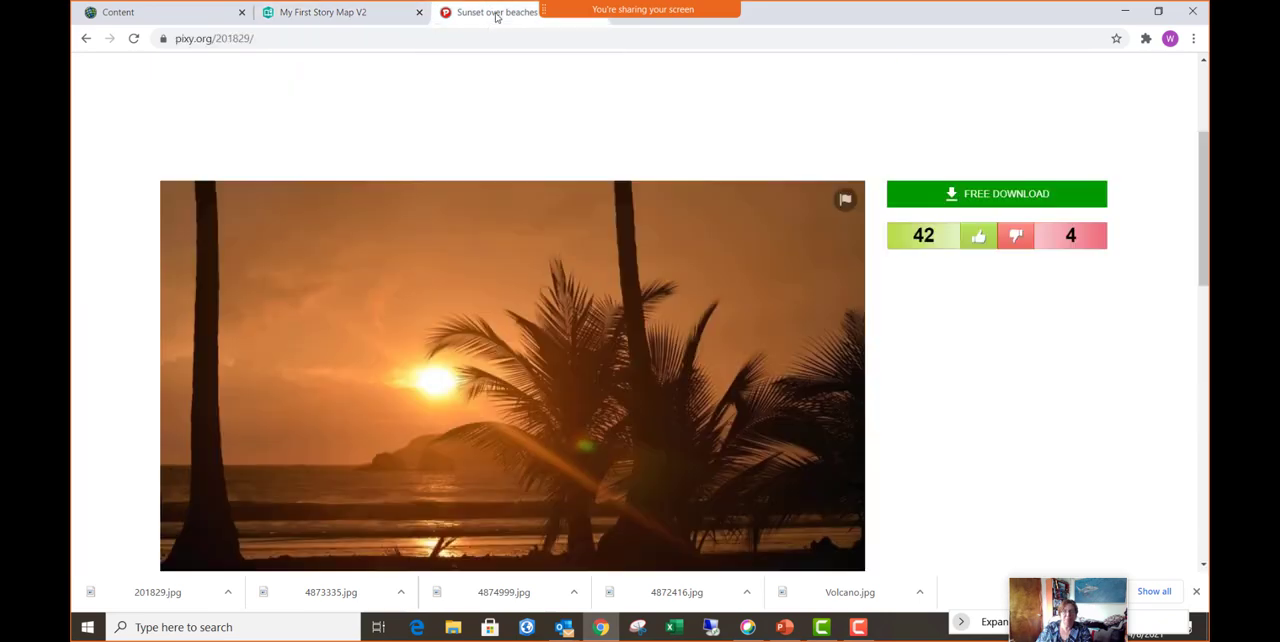
{"action": "left_click", "coordinate": [86, 38]}
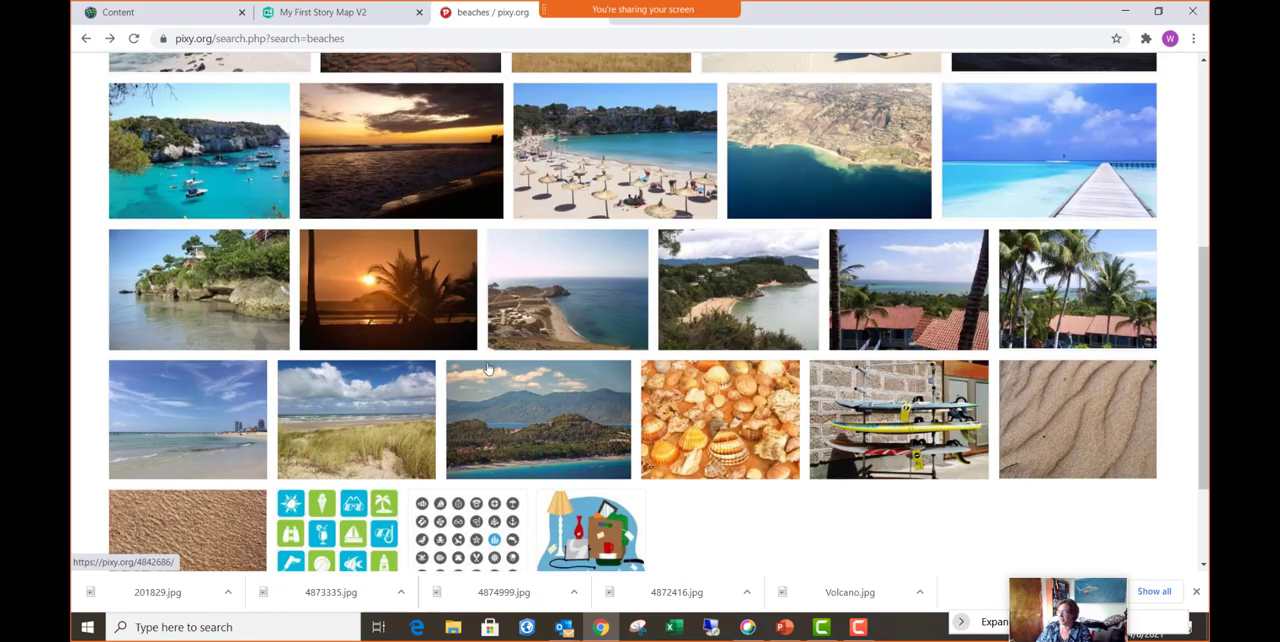
{"action": "scroll", "coordinate": [485, 360], "scroll_direction": "up", "scroll_amount": 3}
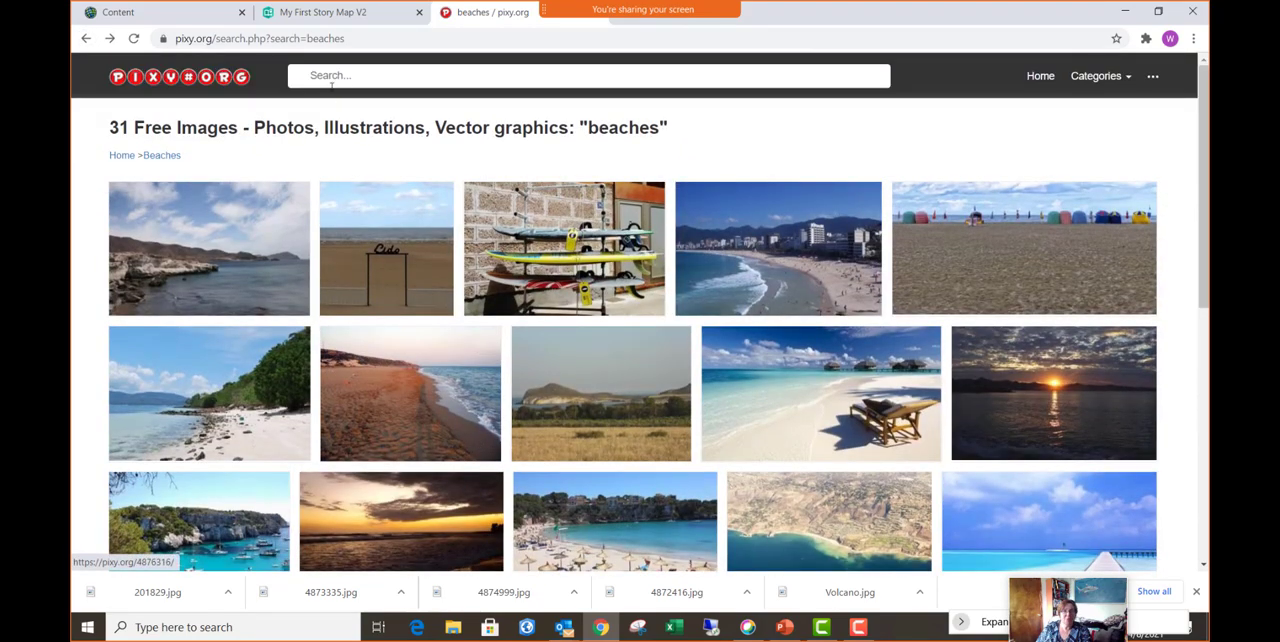
{"action": "left_click", "coordinate": [353, 78]}
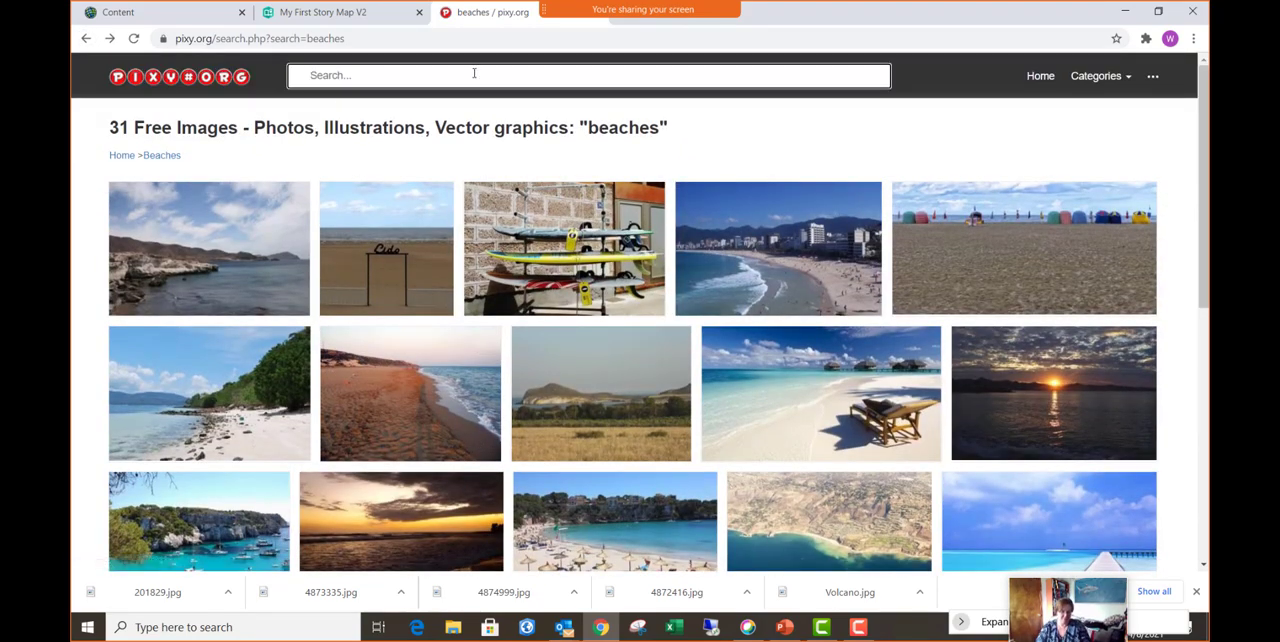
{"action": "type", "text": "amster"}
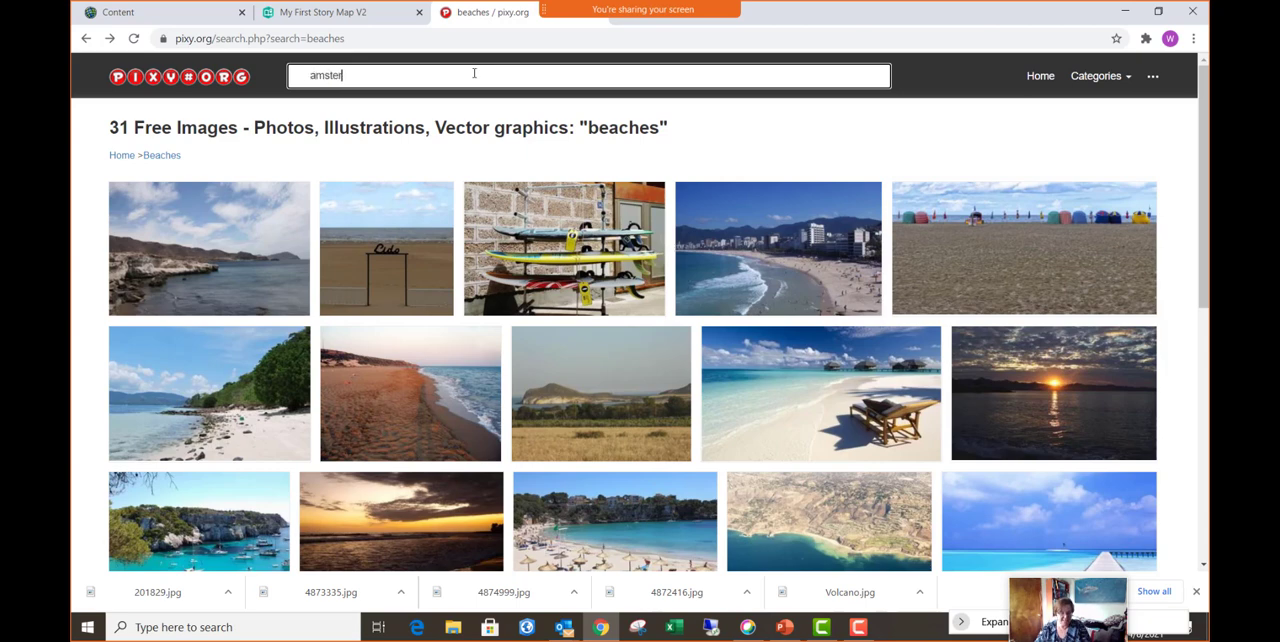
{"action": "type", "text": "dam"}
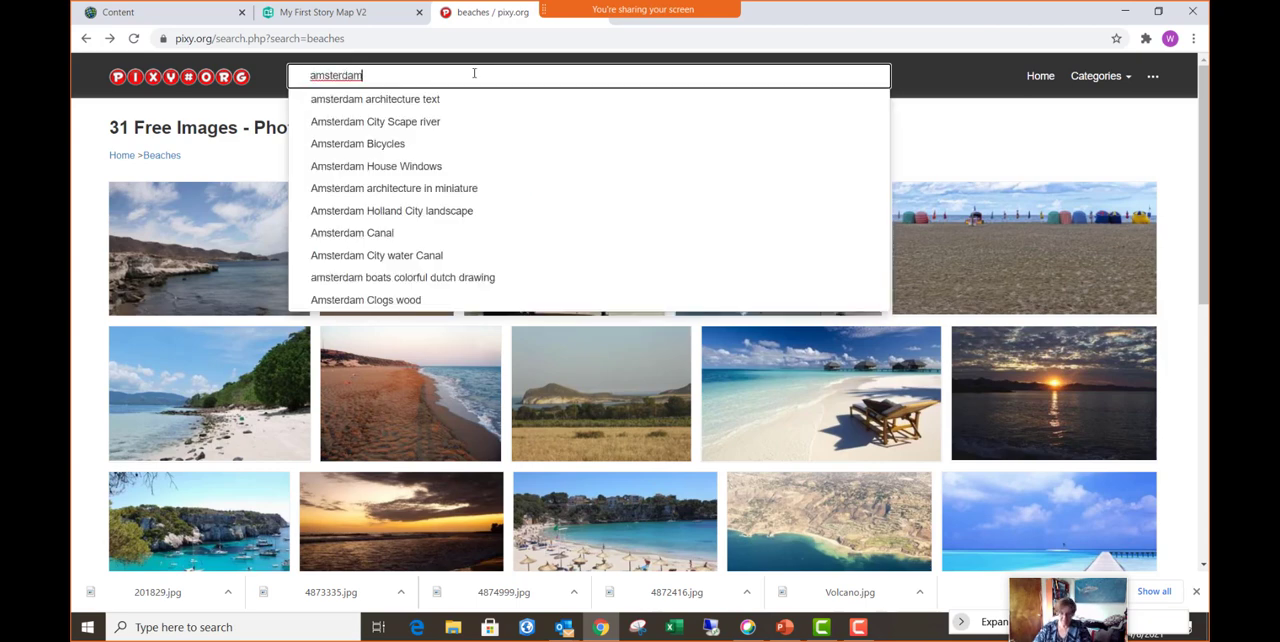
{"action": "key", "text": "Return"}
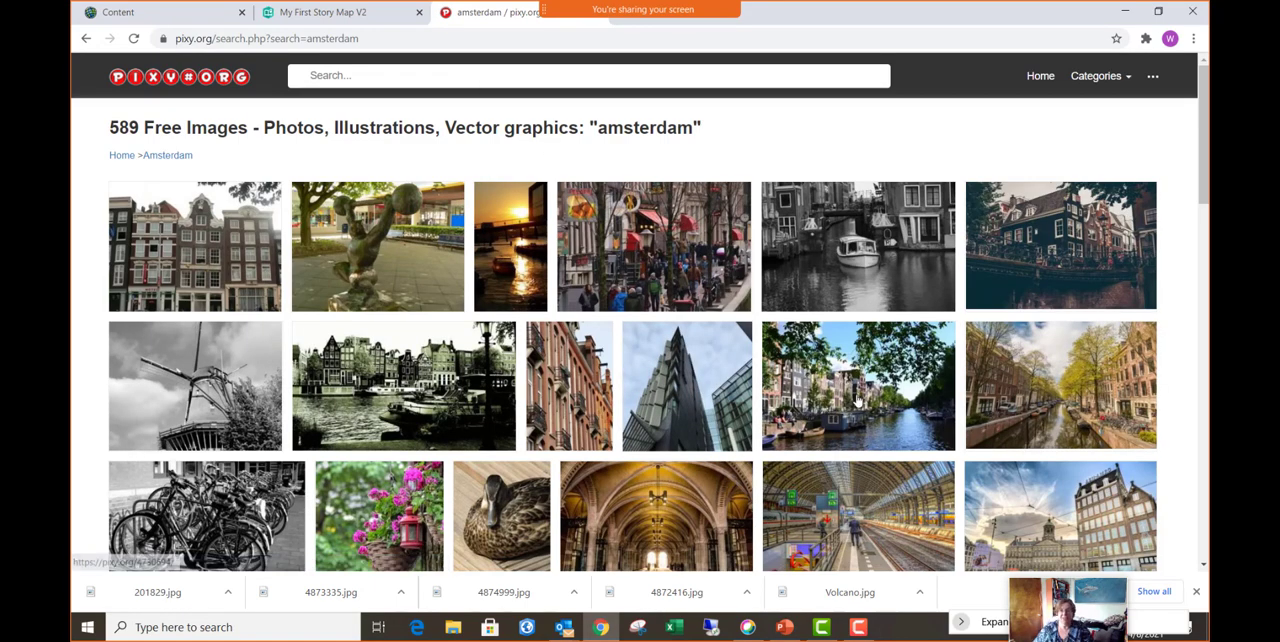
- Open the colour photo of the tree-framed canal with houseboats and save it as Amsterdam in the Pictures for Training folder
{"action": "left_click", "coordinate": [855, 400]}
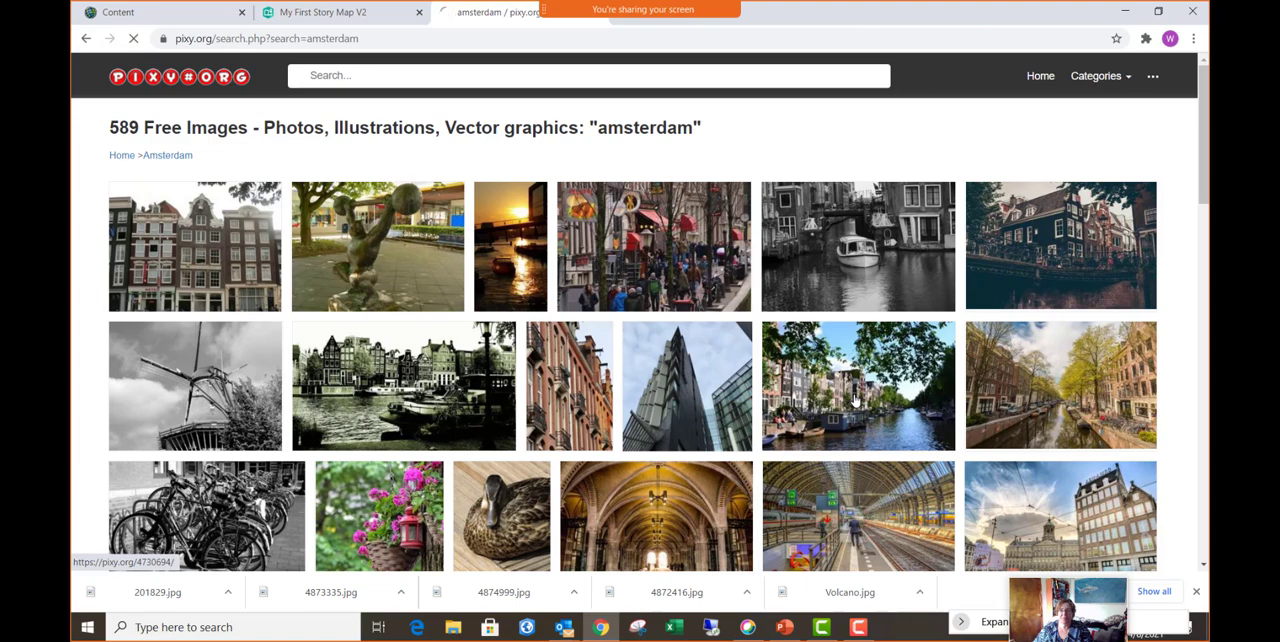
{"action": "scroll", "coordinate": [535, 432], "scroll_direction": "down", "scroll_amount": 4}
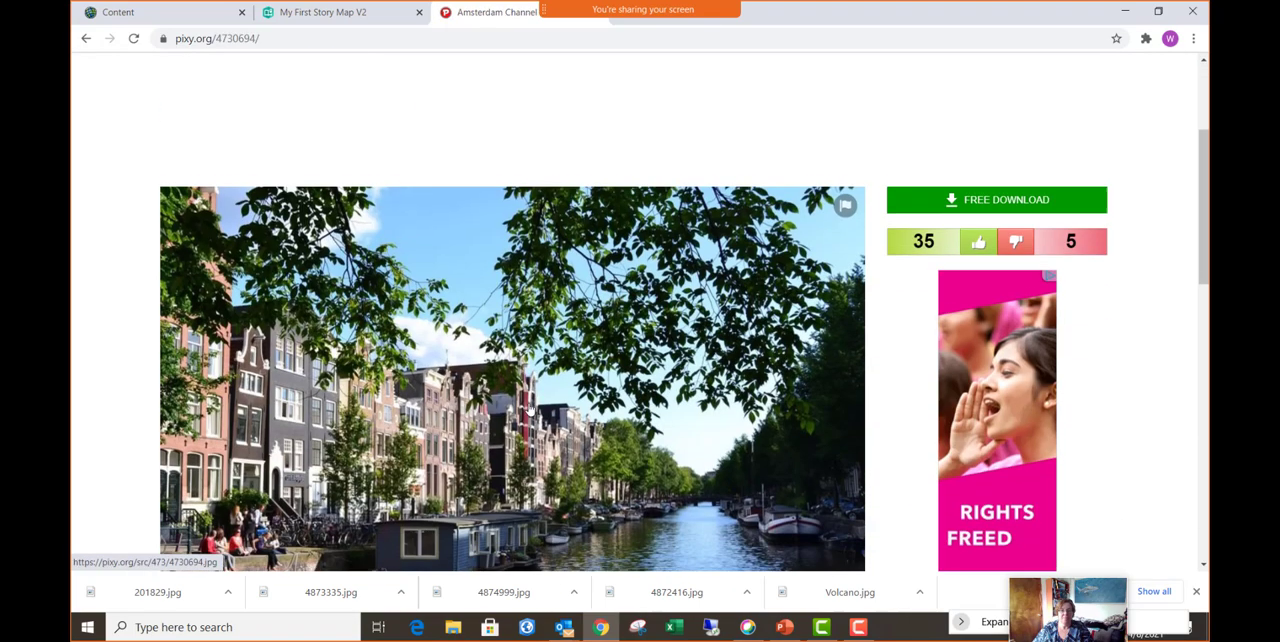
{"action": "right_click", "coordinate": [503, 323]}
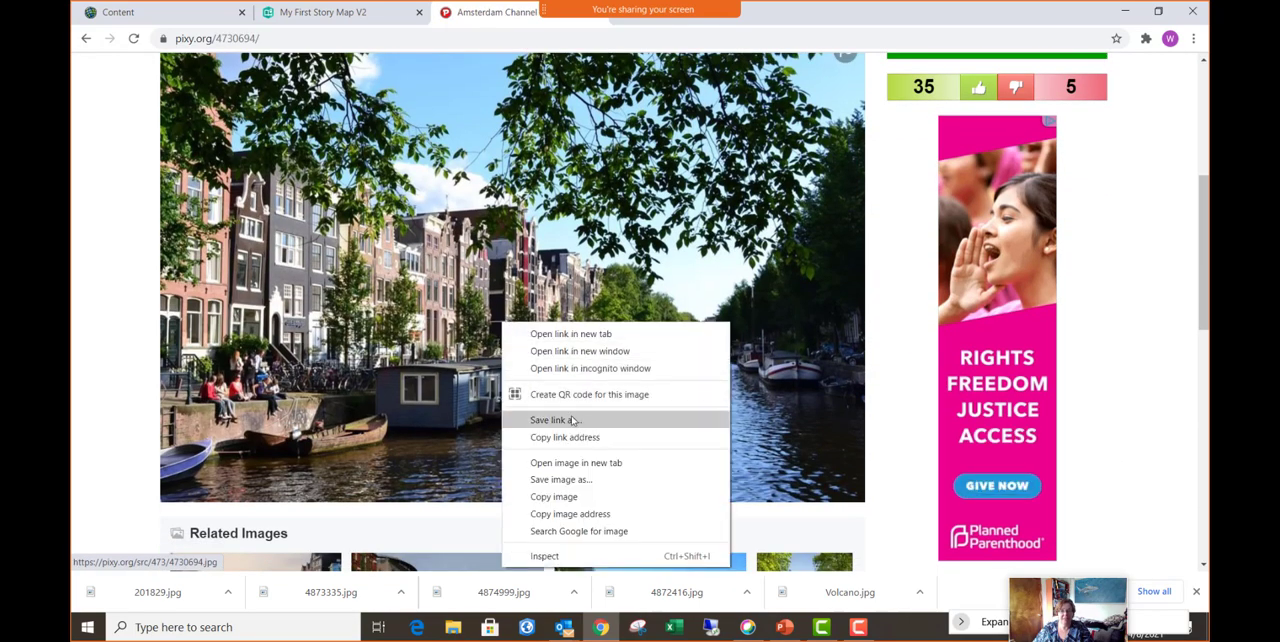
{"action": "left_click", "coordinate": [586, 485]}
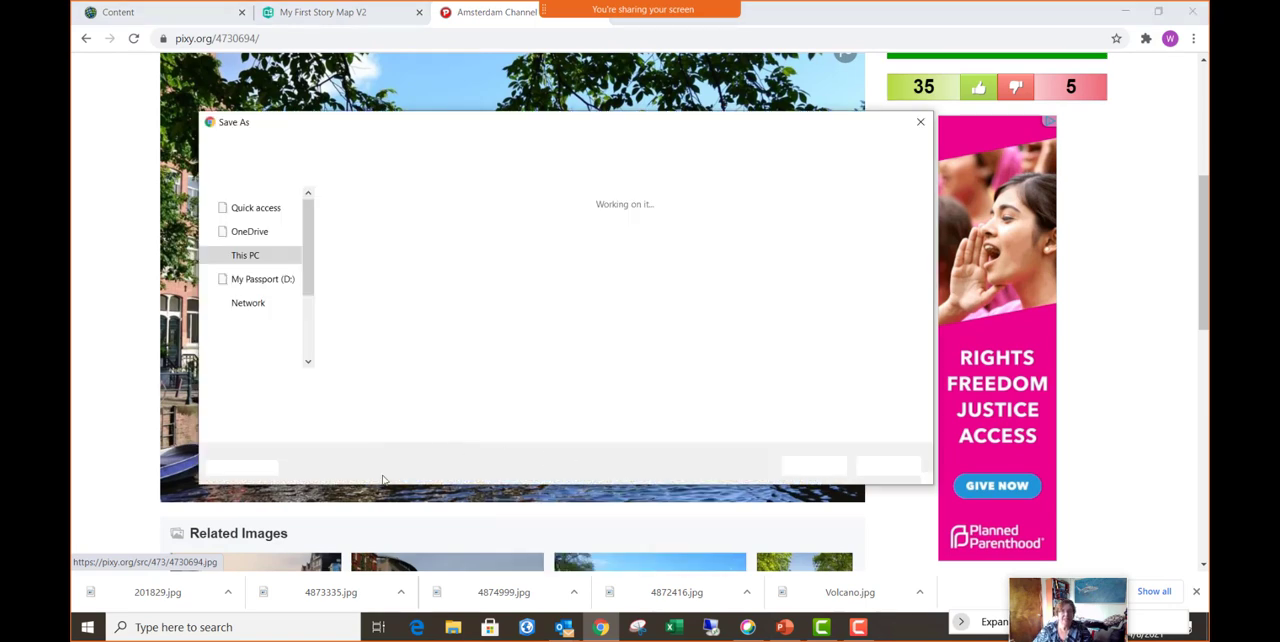
{"action": "type", "text": "Amster"}
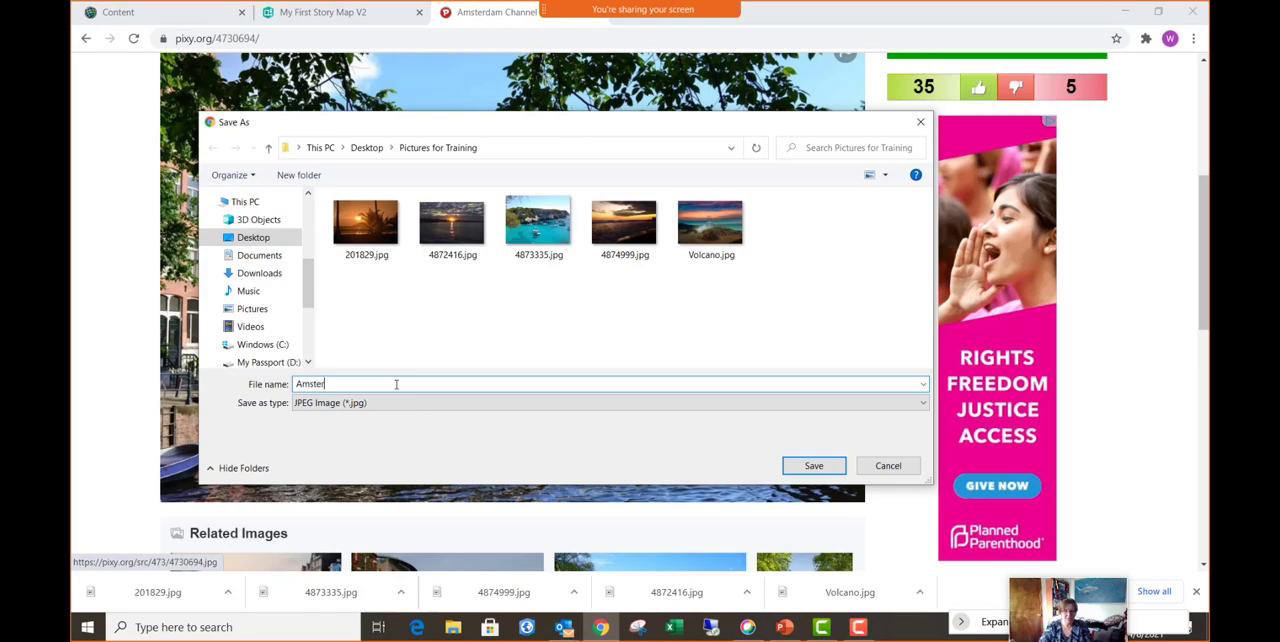
{"action": "type", "text": "dam"}
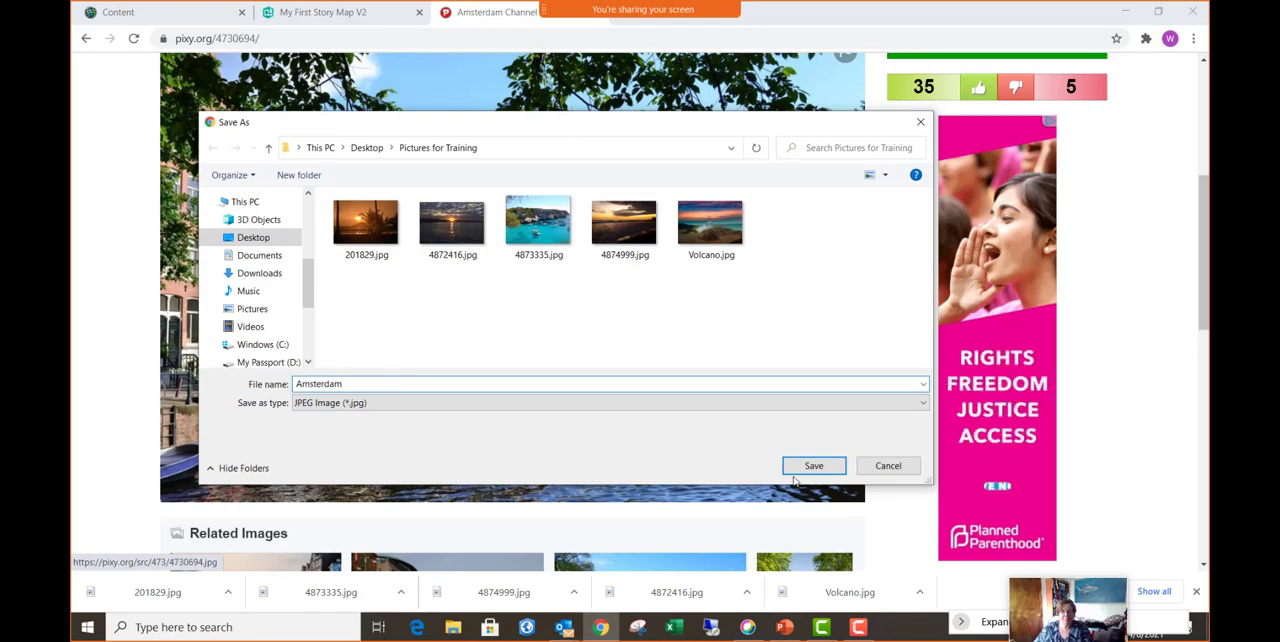
{"action": "left_click", "coordinate": [814, 466]}
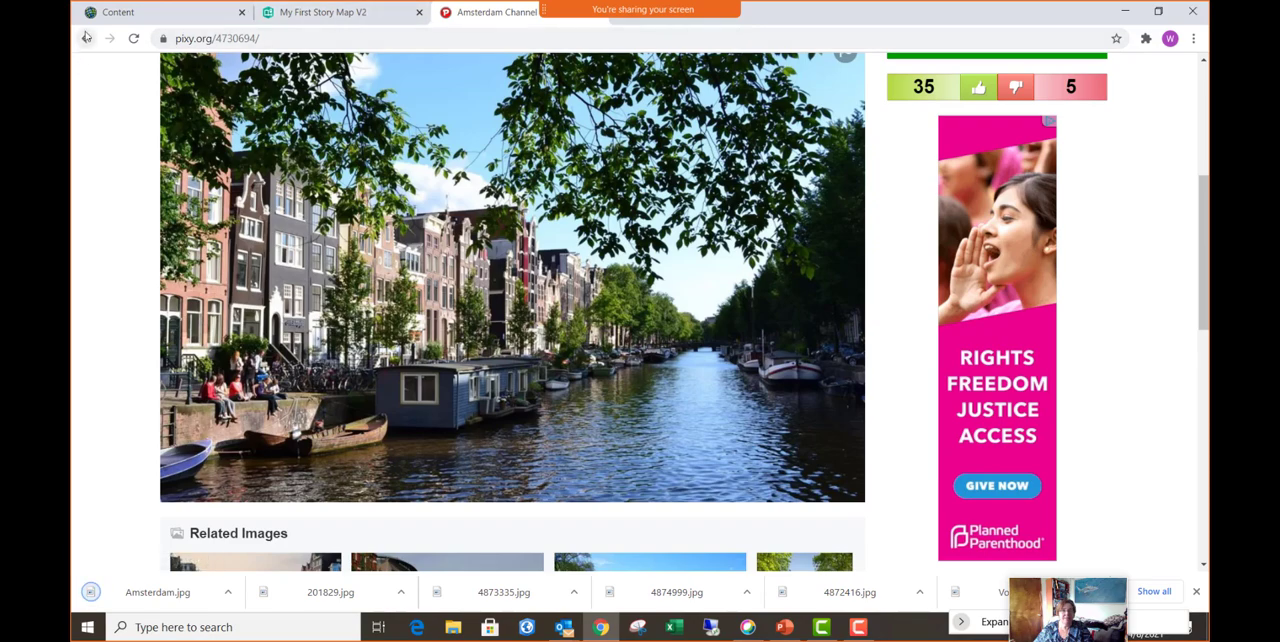
- Search the image site for "opera house in sydney australia"
{"action": "left_click", "coordinate": [86, 37]}
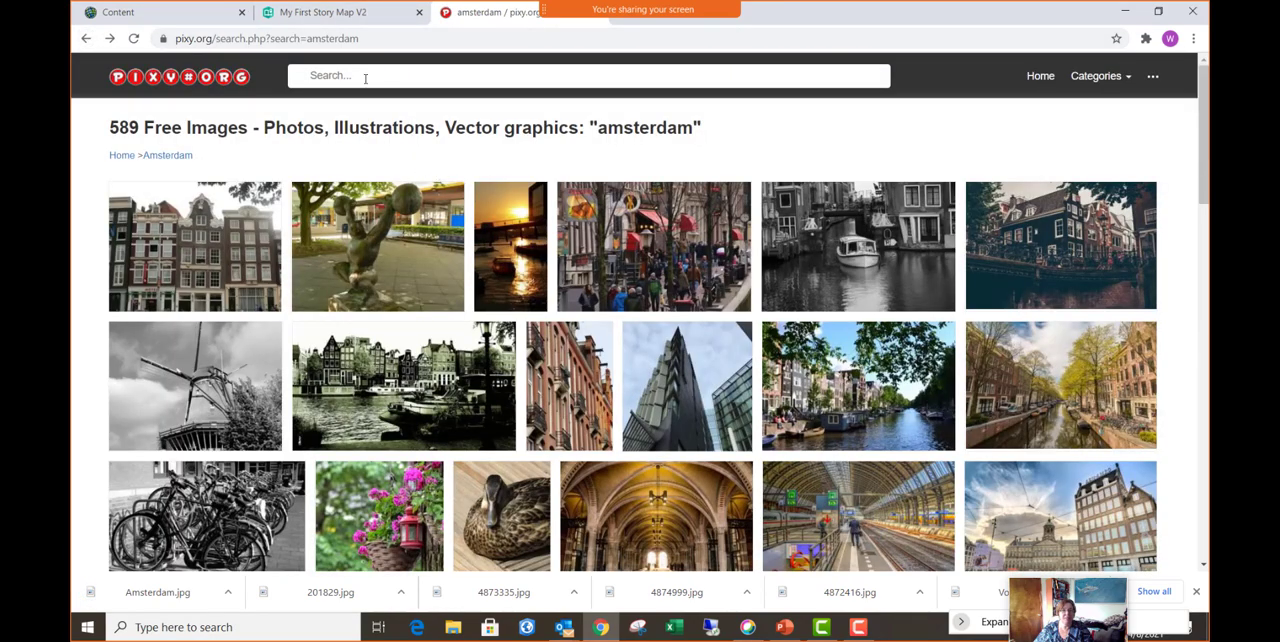
{"action": "left_click", "coordinate": [365, 78]}
{"action": "type", "text": "Sy"}
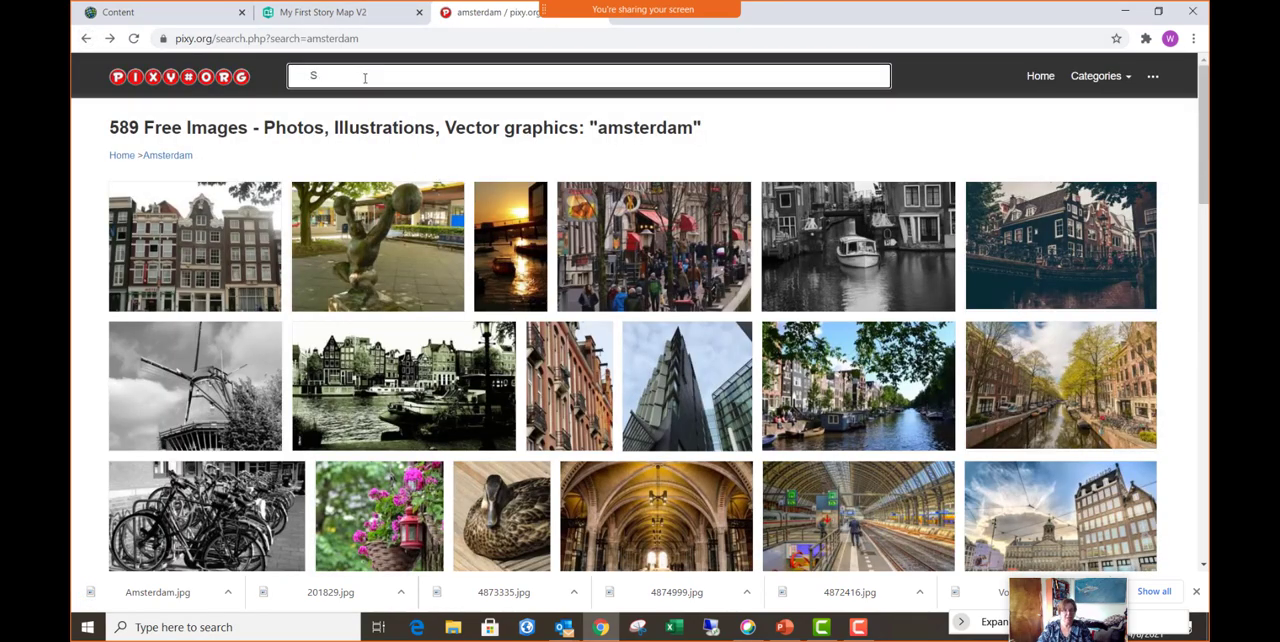
{"action": "key", "text": "BackSpace"}
{"action": "type", "text": "Opera"}
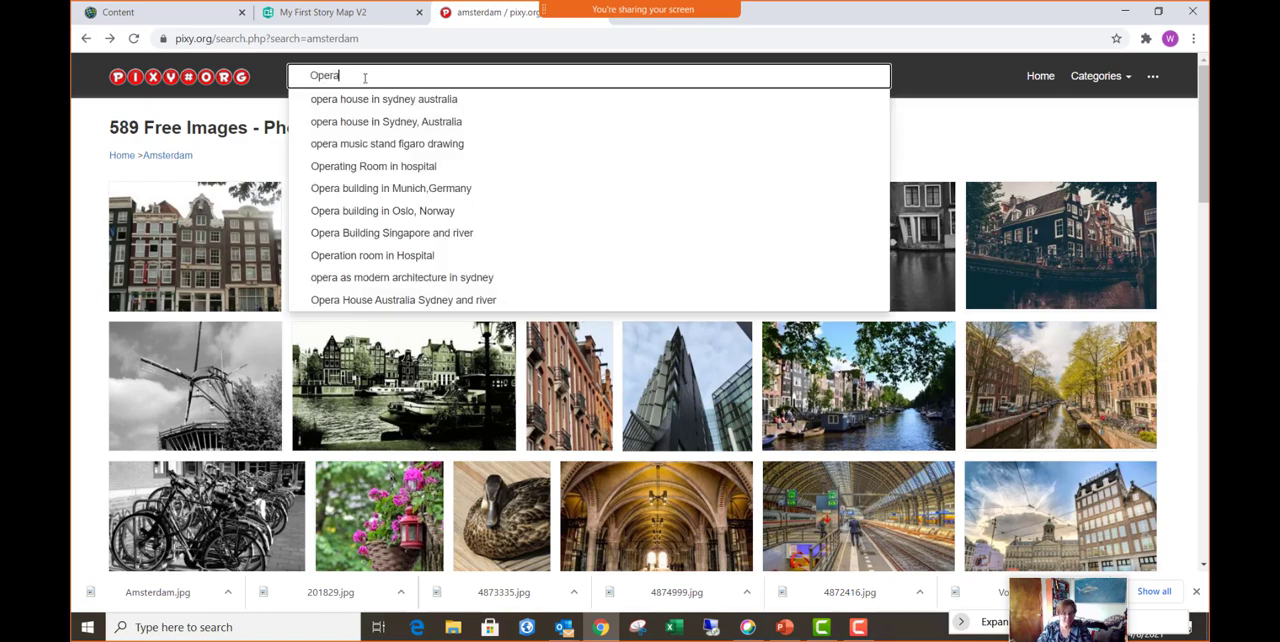
{"action": "type", "text": " House"}
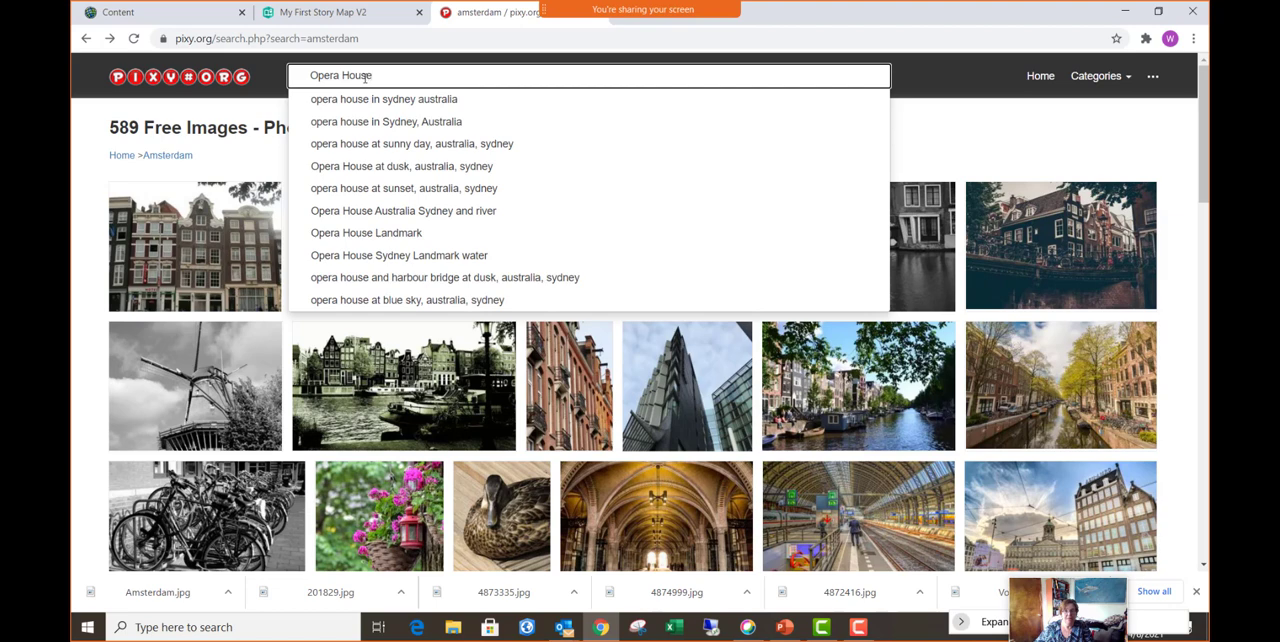
{"action": "left_click", "coordinate": [406, 99]}
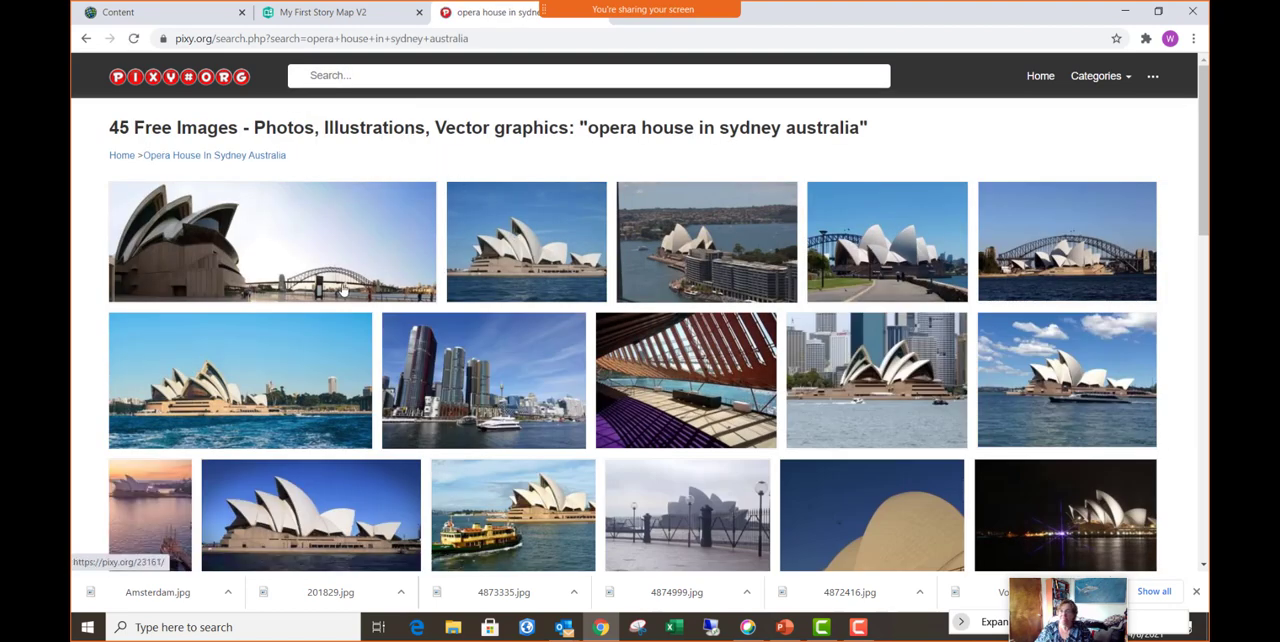
- Open the photo of the opera house in front of the harbour bridge and save it as Sydney in Pictures for Training
{"action": "left_click", "coordinate": [1078, 268]}
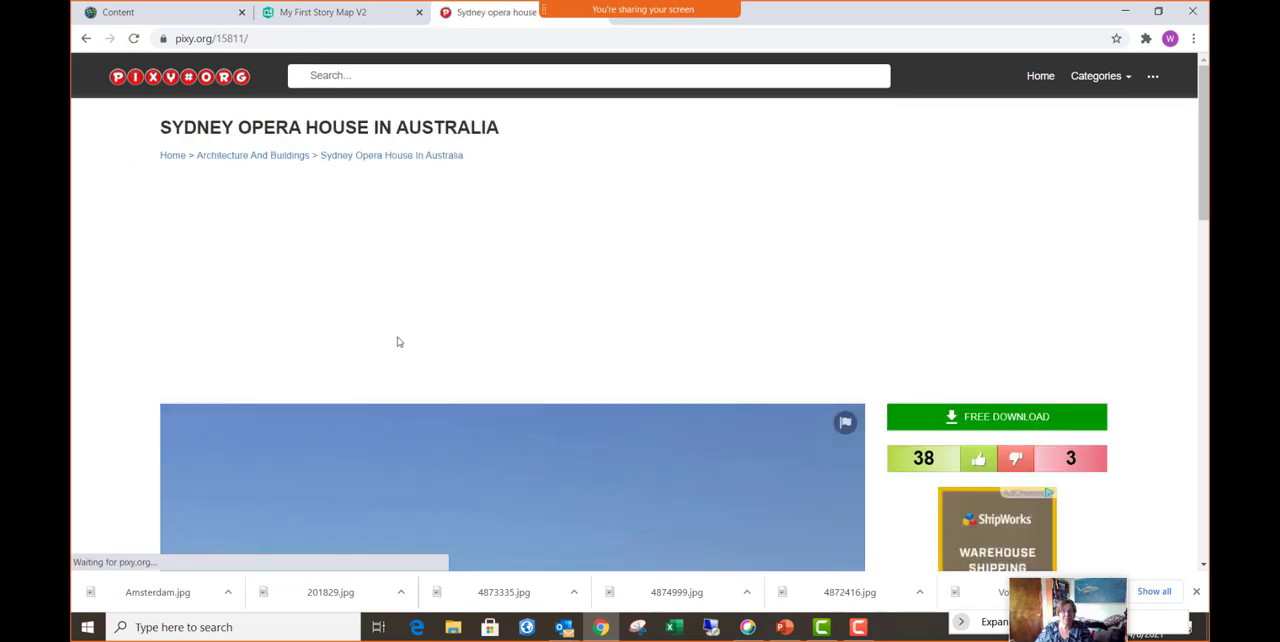
{"action": "scroll", "coordinate": [397, 340], "scroll_direction": "down", "scroll_amount": 4}
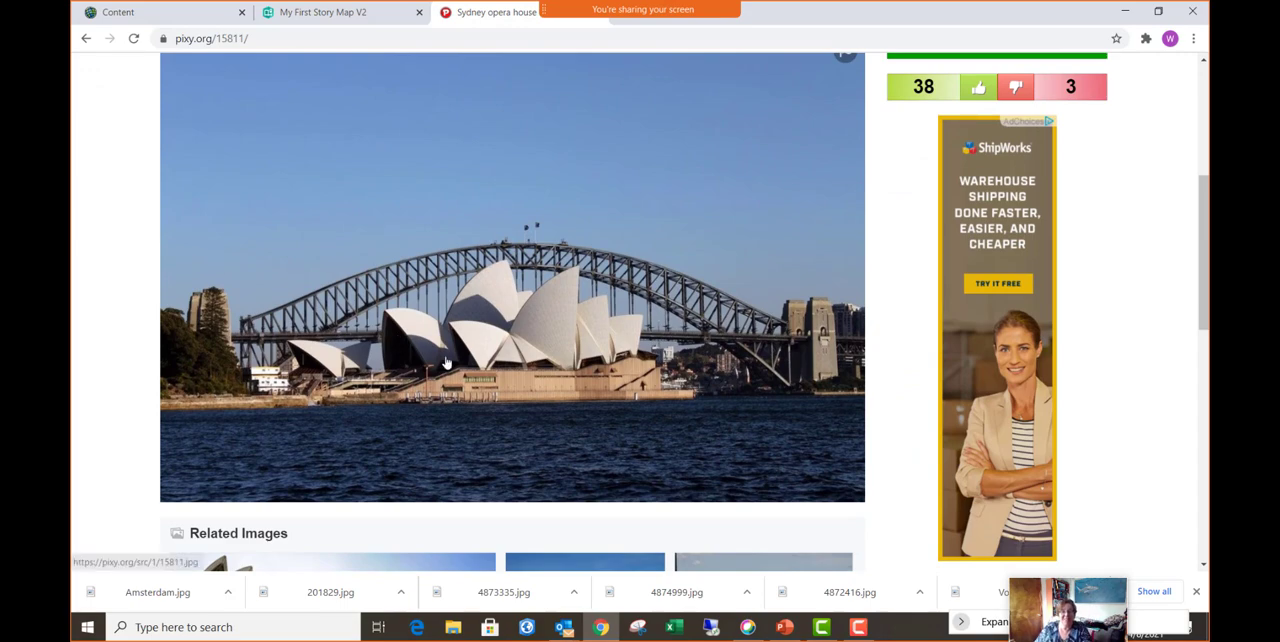
{"action": "right_click", "coordinate": [508, 340]}
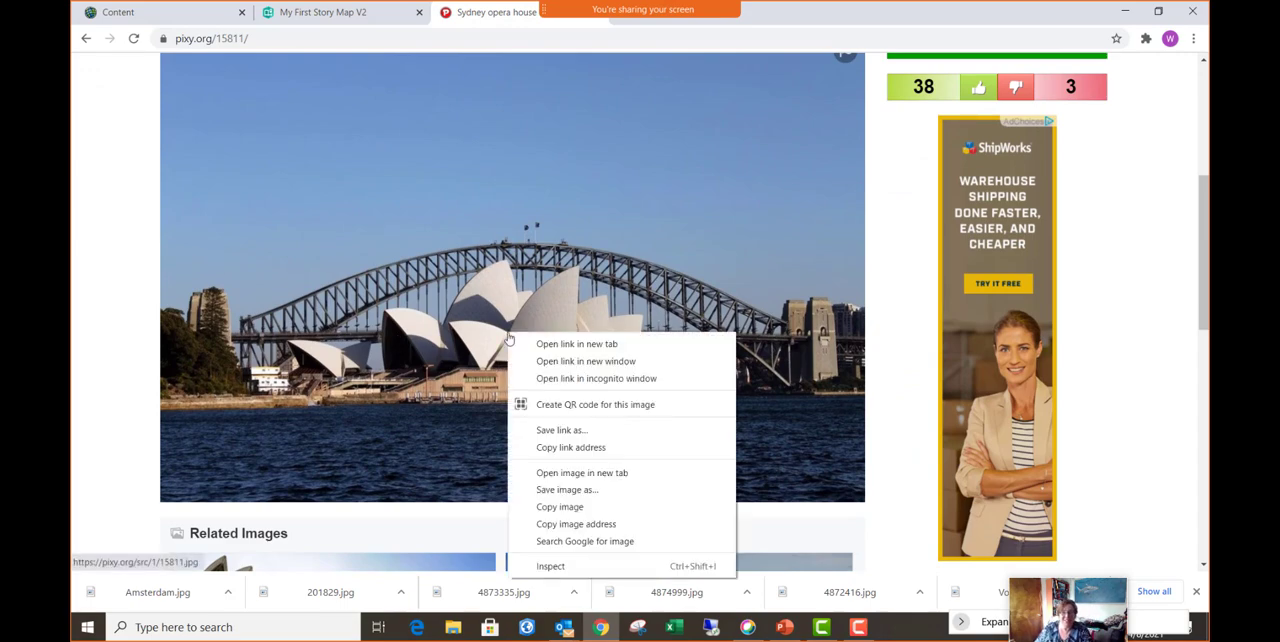
{"action": "left_click", "coordinate": [565, 490]}
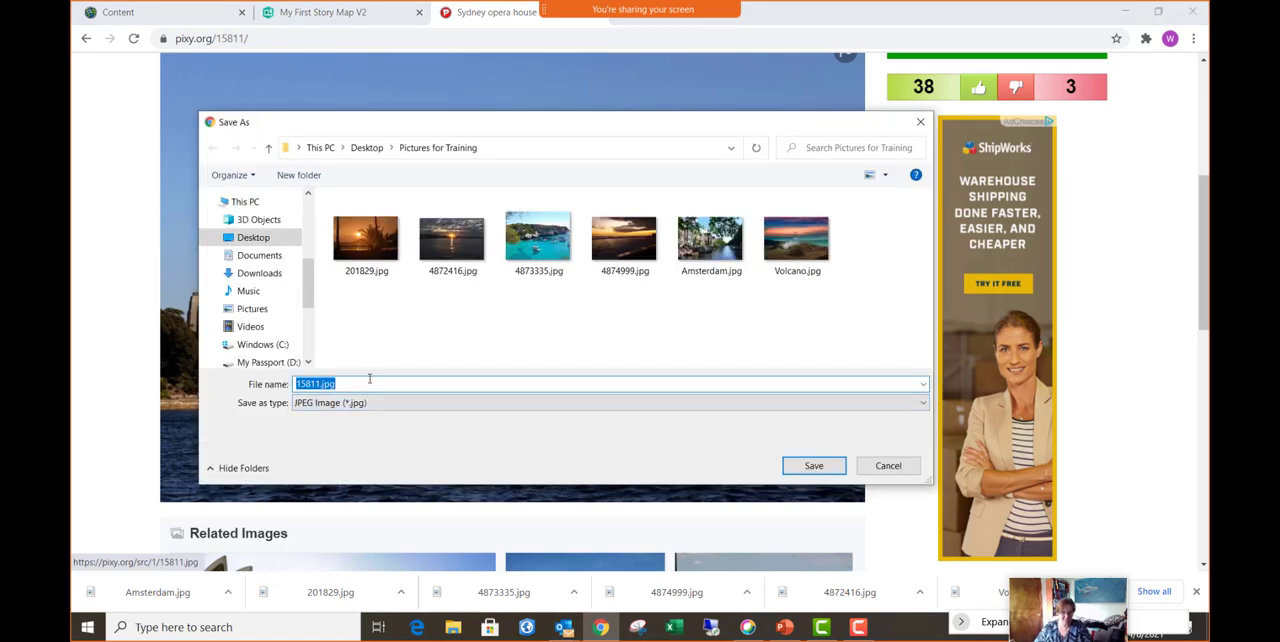
{"action": "type", "text": "Sydney"}
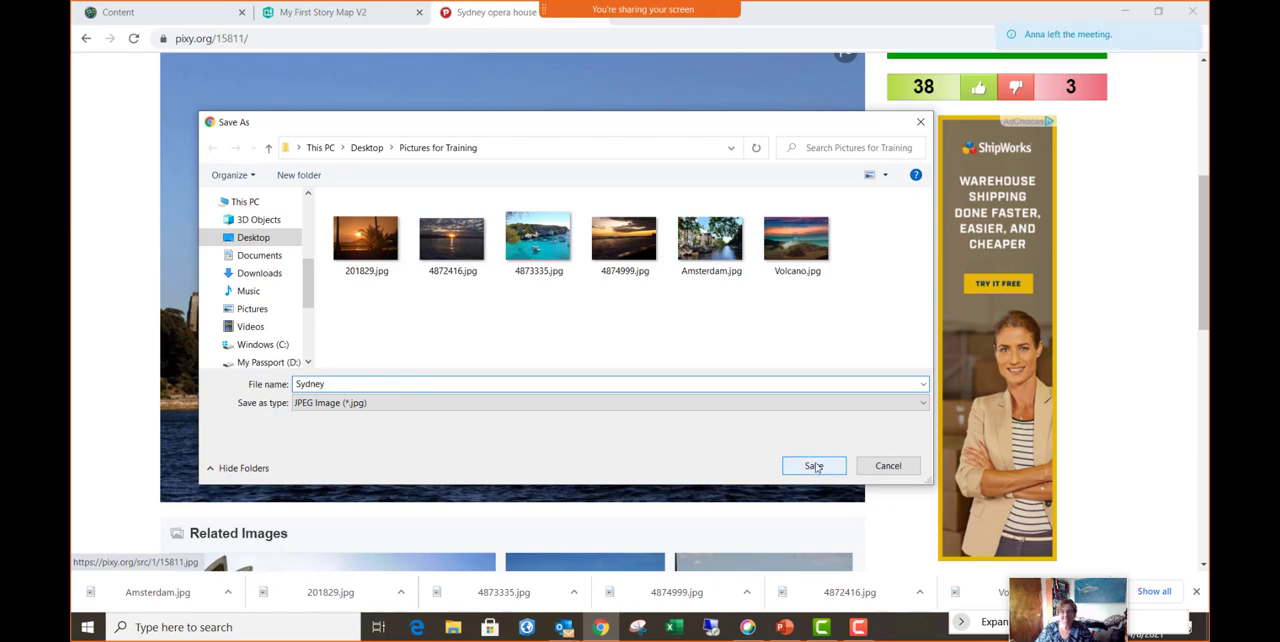
{"action": "left_click", "coordinate": [814, 465]}
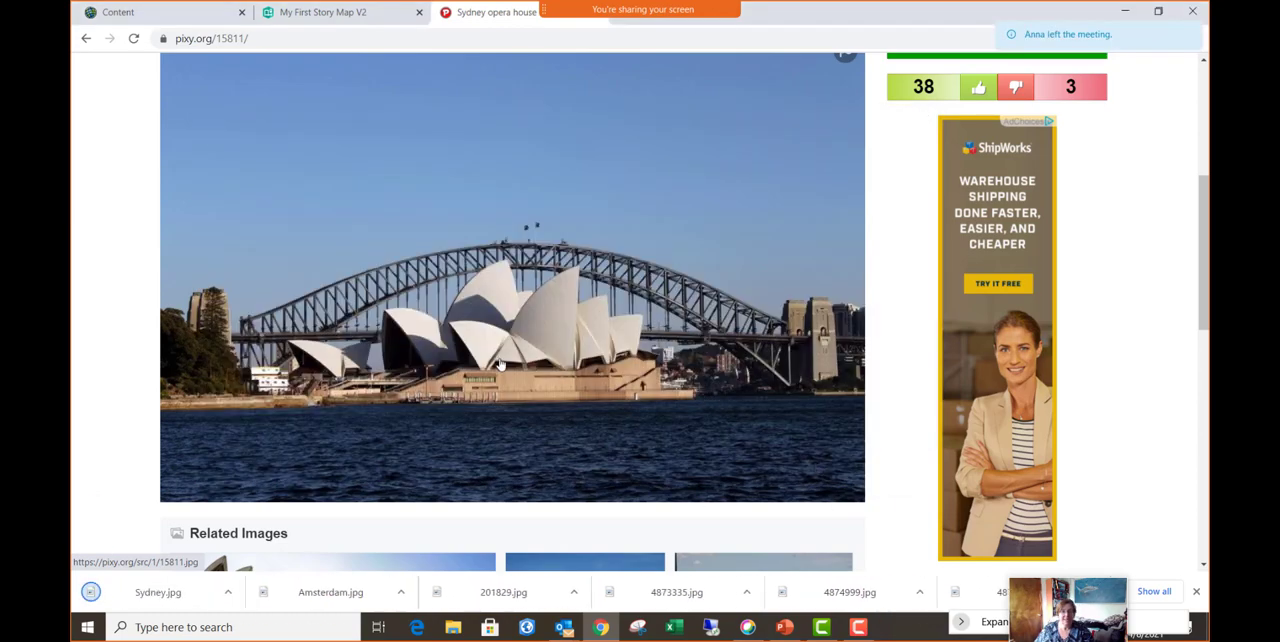
- Return to the image search page and search for "mount rushmore"
{"action": "scroll", "coordinate": [440, 383], "scroll_direction": "up", "scroll_amount": 4}
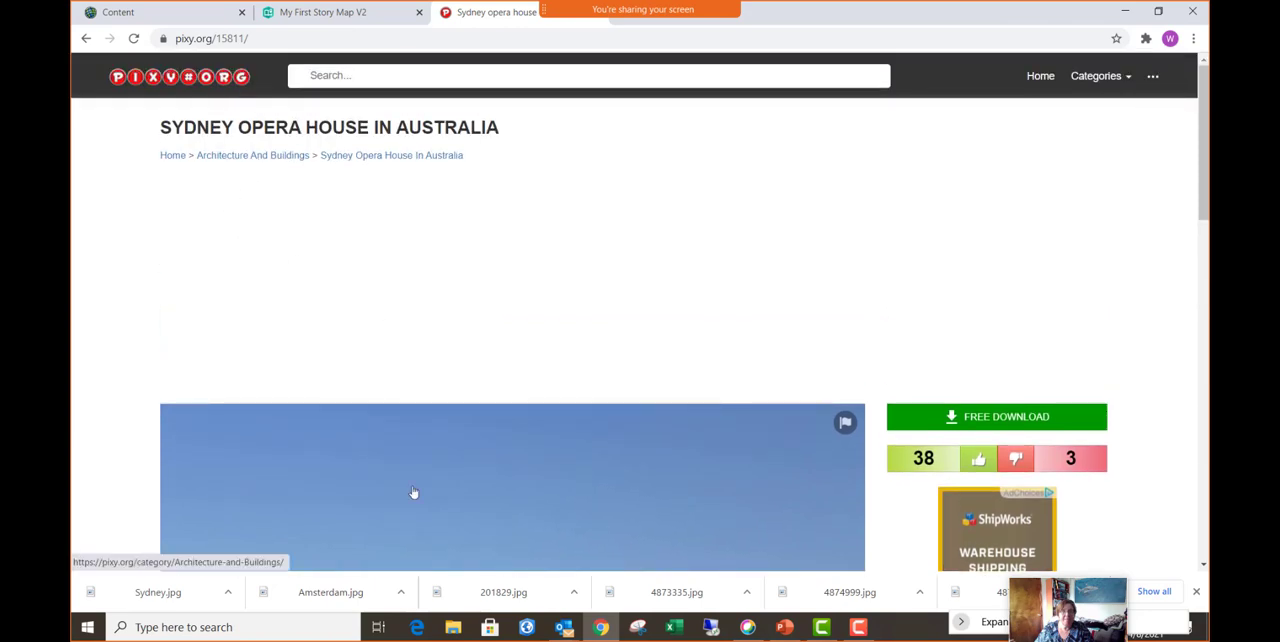
{"action": "scroll", "coordinate": [400, 445], "scroll_direction": "down", "scroll_amount": 1}
{"action": "scroll", "coordinate": [380, 411], "scroll_direction": "up", "scroll_amount": 1}
{"action": "left_click", "coordinate": [87, 39]}
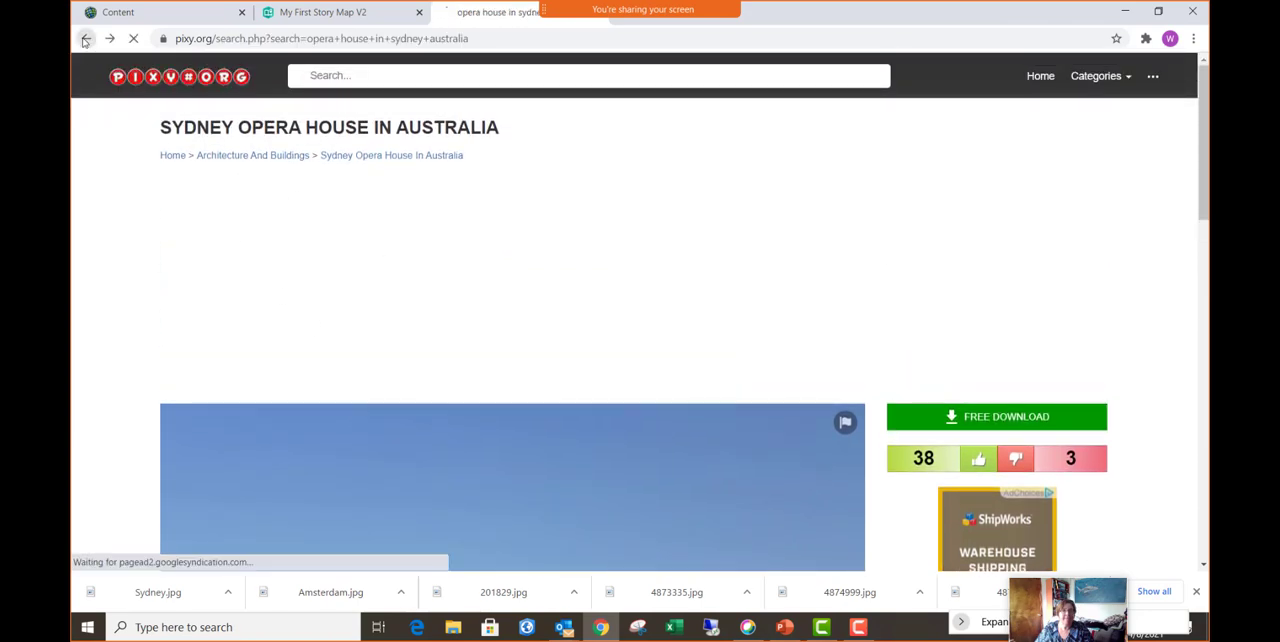
{"action": "left_click", "coordinate": [384, 76]}
{"action": "type", "text": "mount rushmore"}
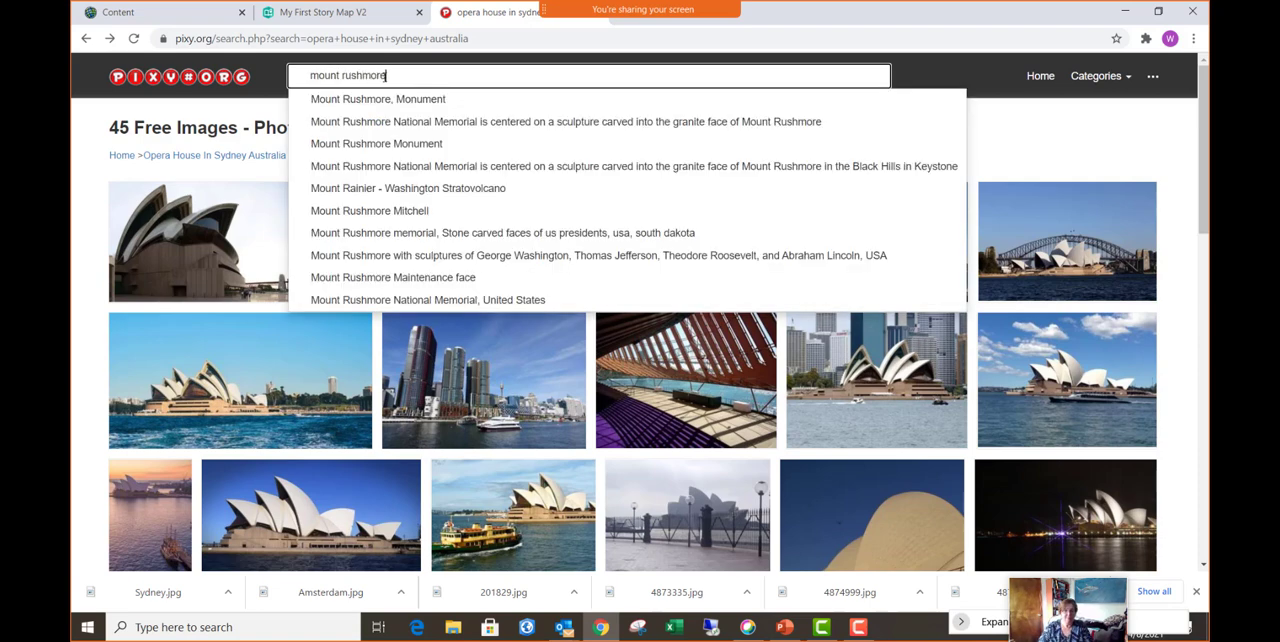
{"action": "key", "text": "Return"}
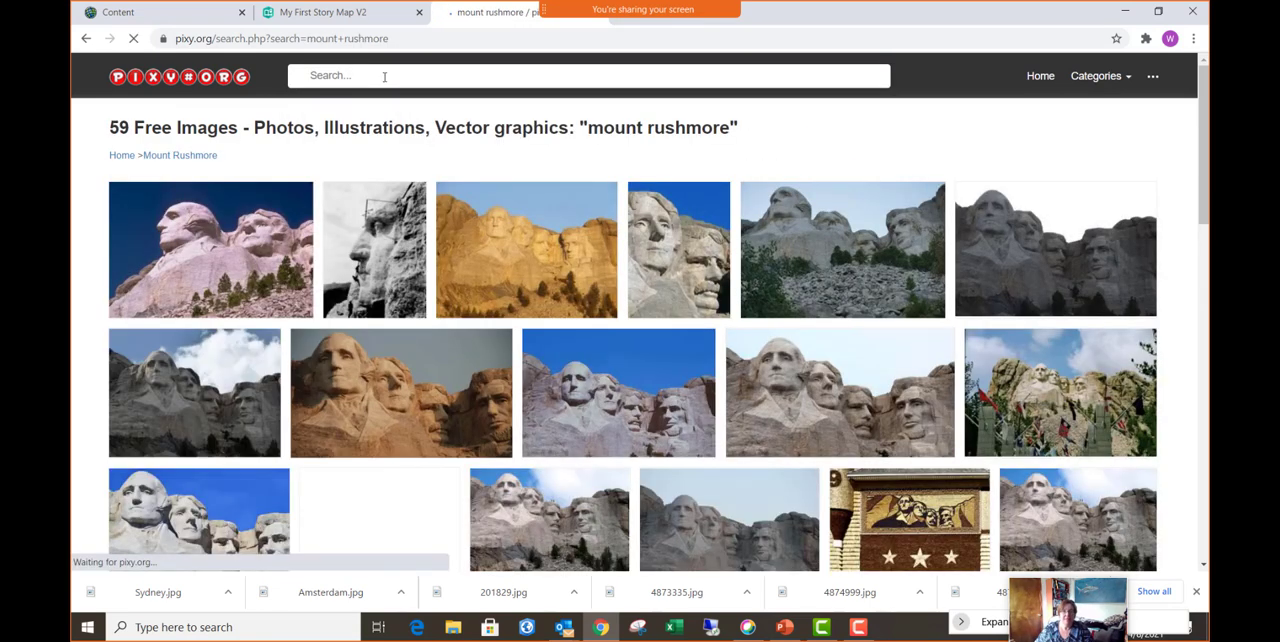
- Open the blue-sky photo of all four Mount Rushmore heads and save it as Mount Rushmore in Pictures for Training
{"action": "left_click", "coordinate": [642, 395]}
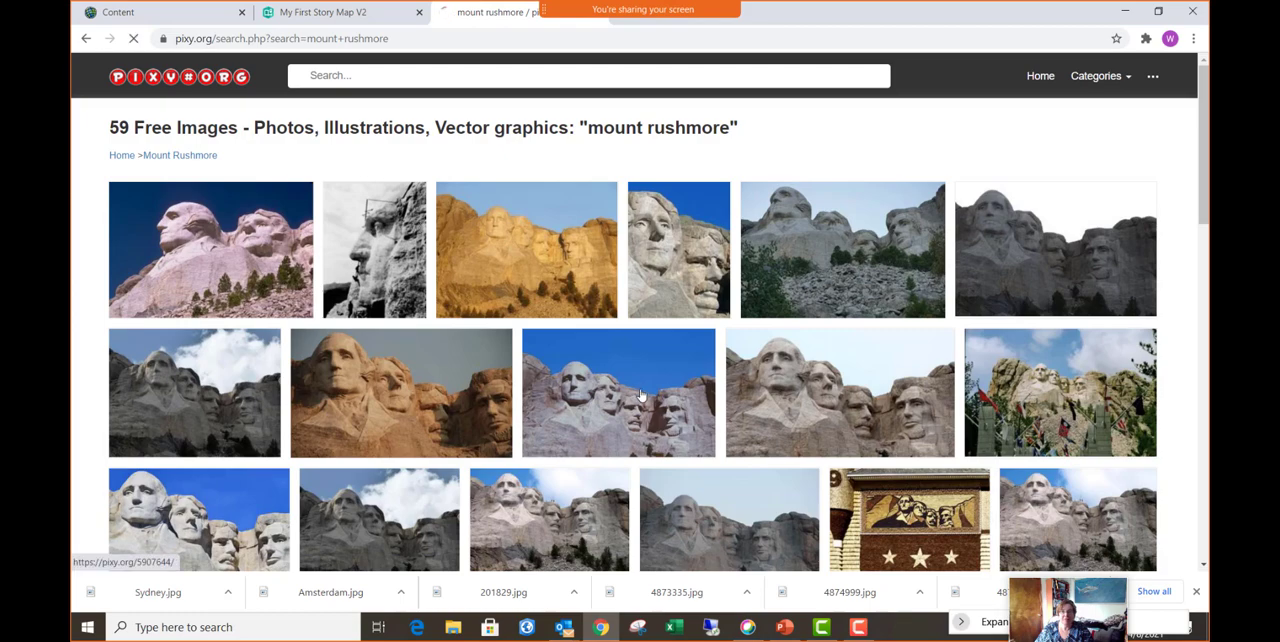
{"action": "scroll", "coordinate": [537, 360], "scroll_direction": "down", "scroll_amount": 3}
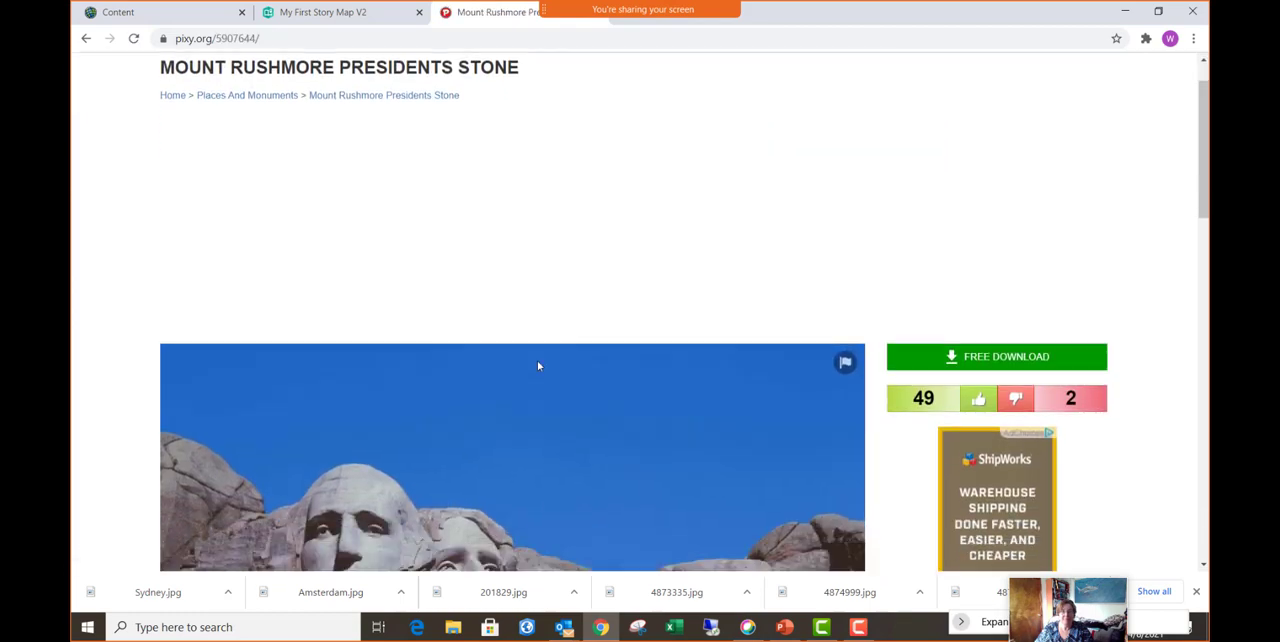
{"action": "right_click", "coordinate": [537, 360]}
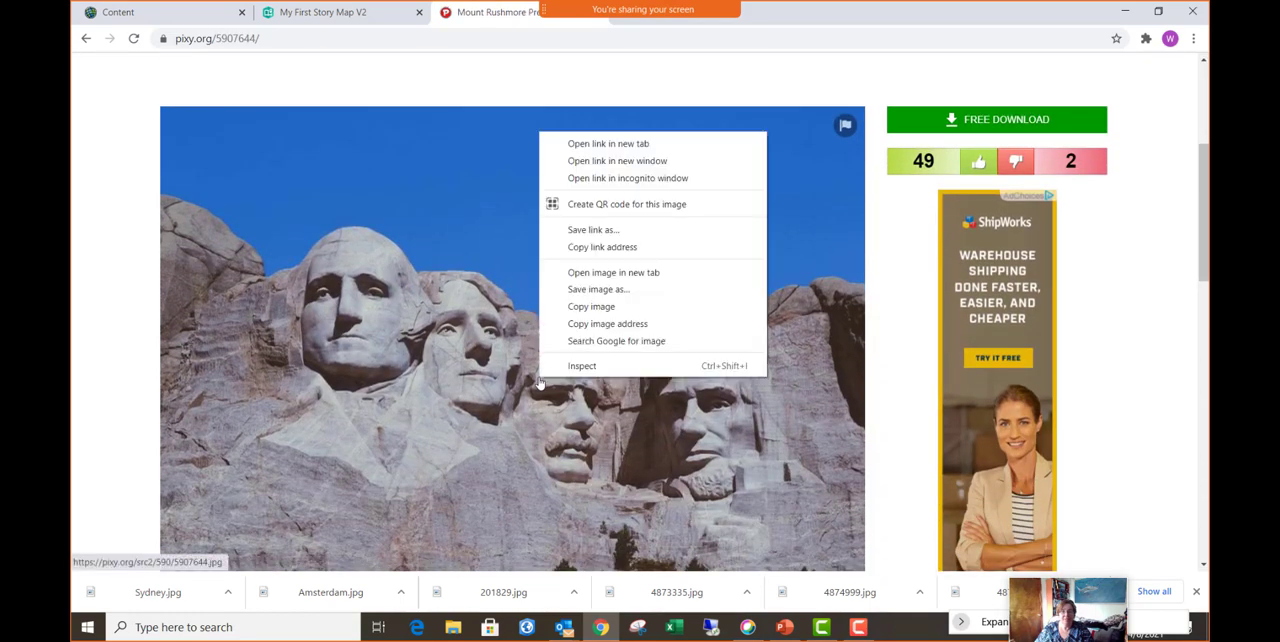
{"action": "left_click", "coordinate": [622, 291]}
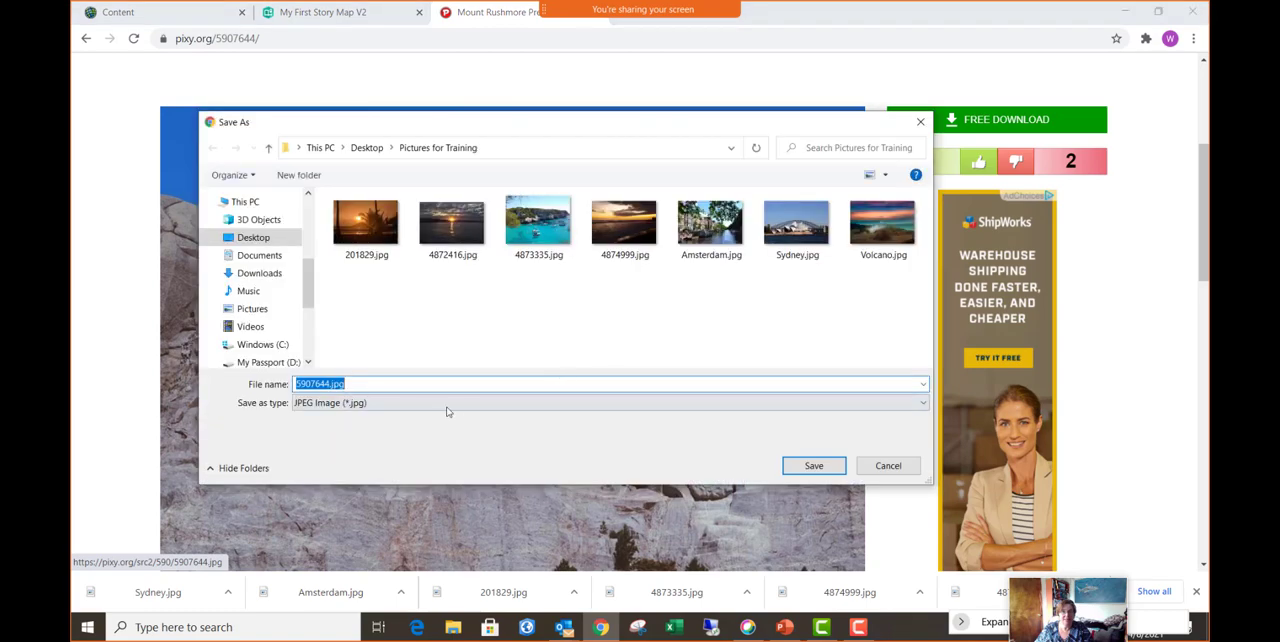
{"action": "type", "text": "Mount Rushmore"}
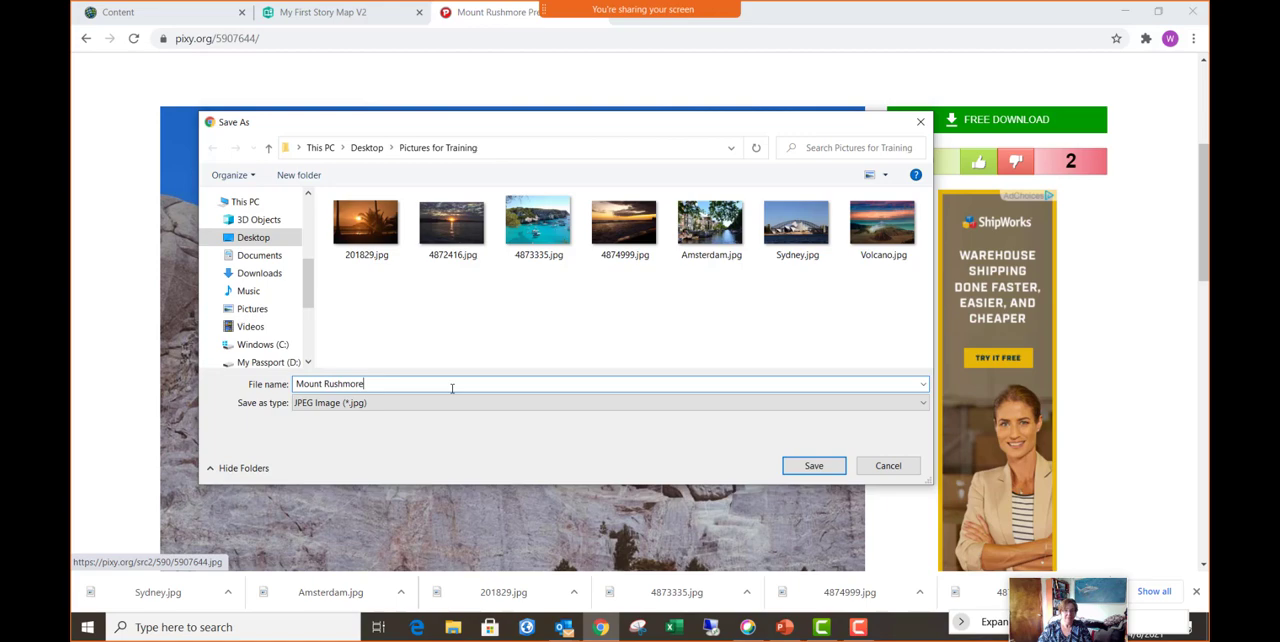
{"action": "key", "text": "Return"}
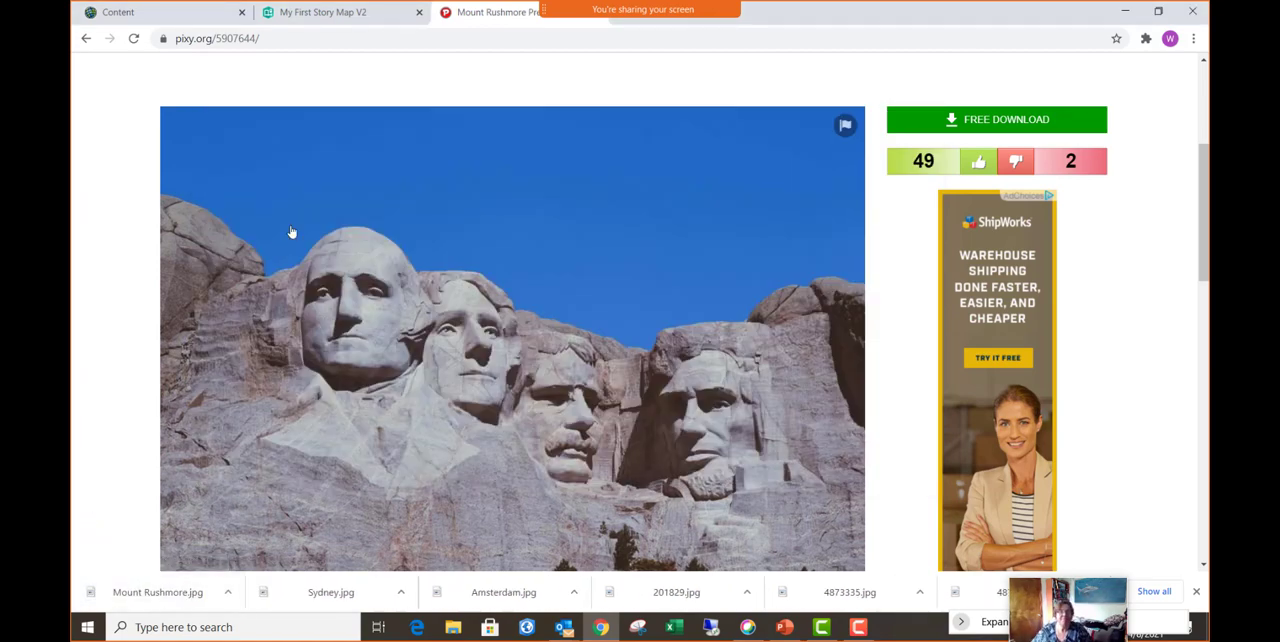
- Return to the My First Story Map V2 story and add Amsterdam.jpg as the image of the first map tour slide
{"action": "left_click", "coordinate": [336, 12]}
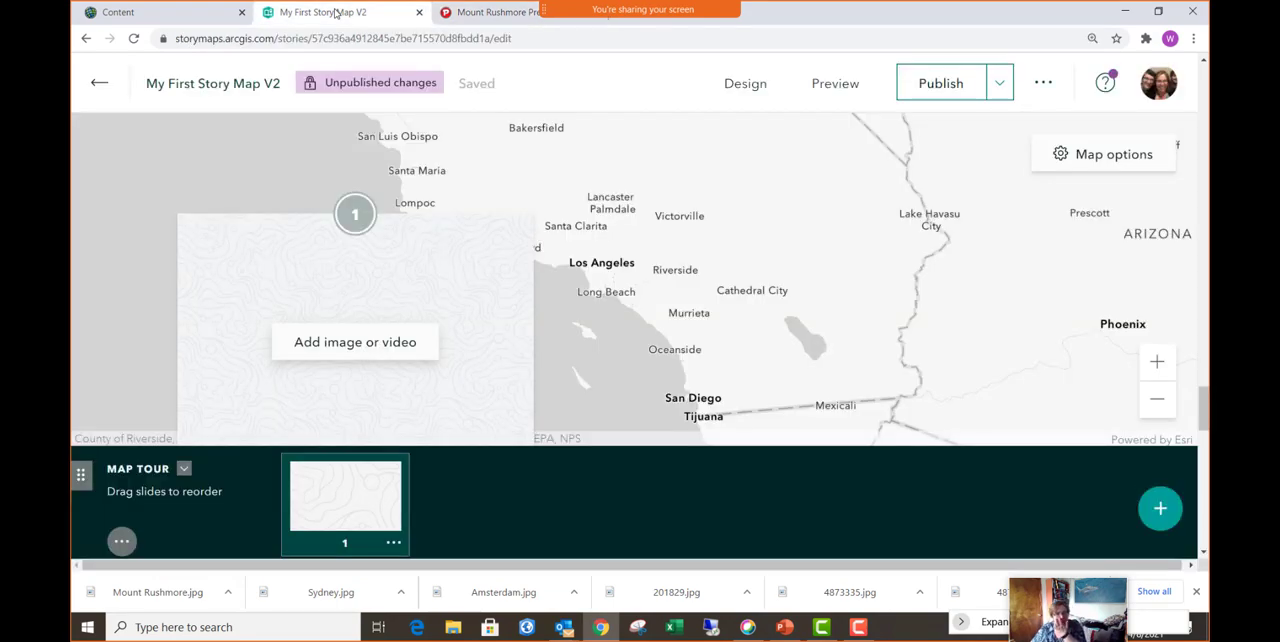
{"action": "scroll", "coordinate": [366, 185], "scroll_direction": "down", "scroll_amount": 2}
{"action": "scroll", "coordinate": [368, 190], "scroll_direction": "up", "scroll_amount": 1}
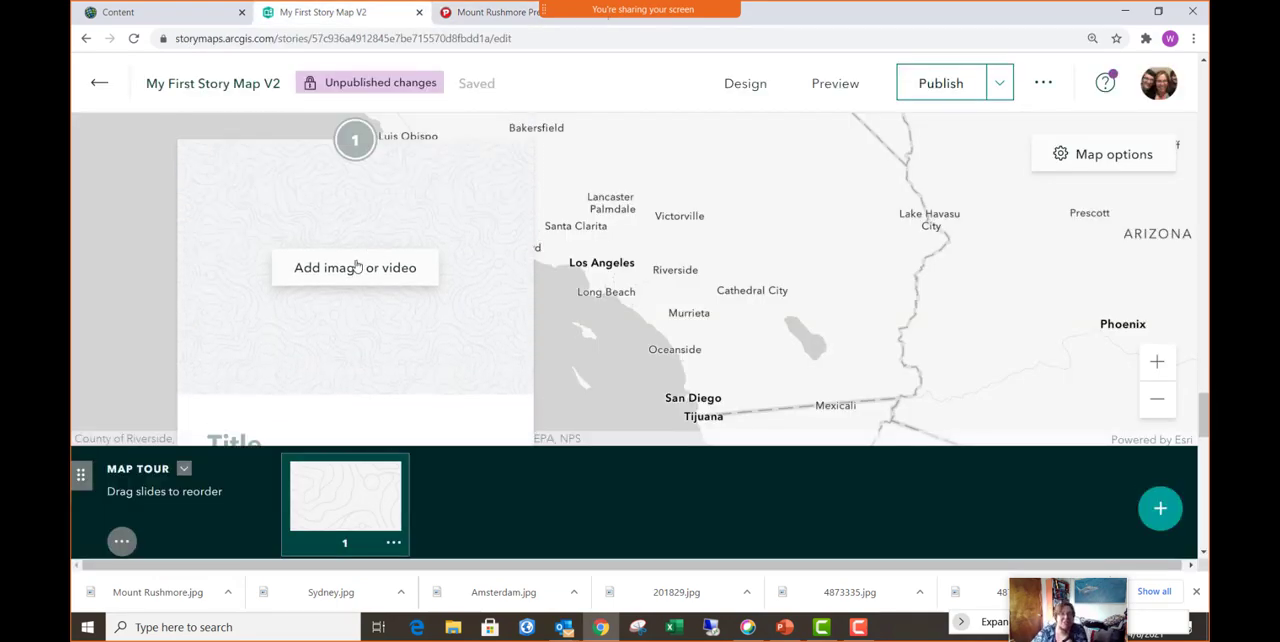
{"action": "left_click", "coordinate": [375, 272]}
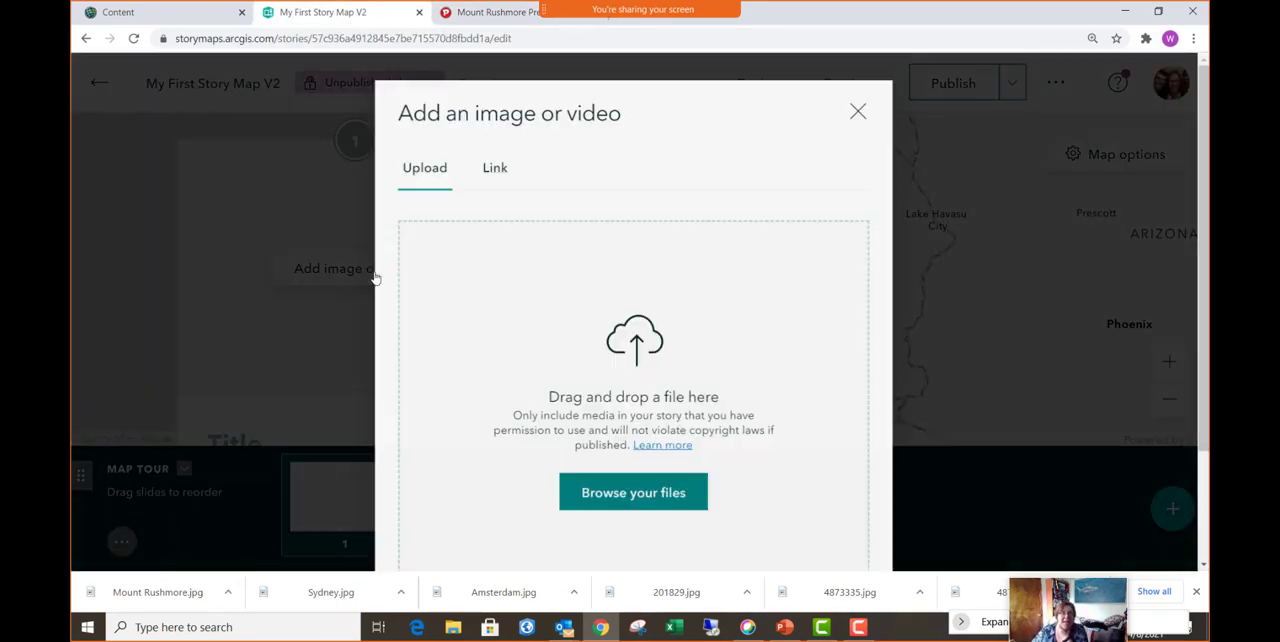
{"action": "left_click", "coordinate": [642, 502]}
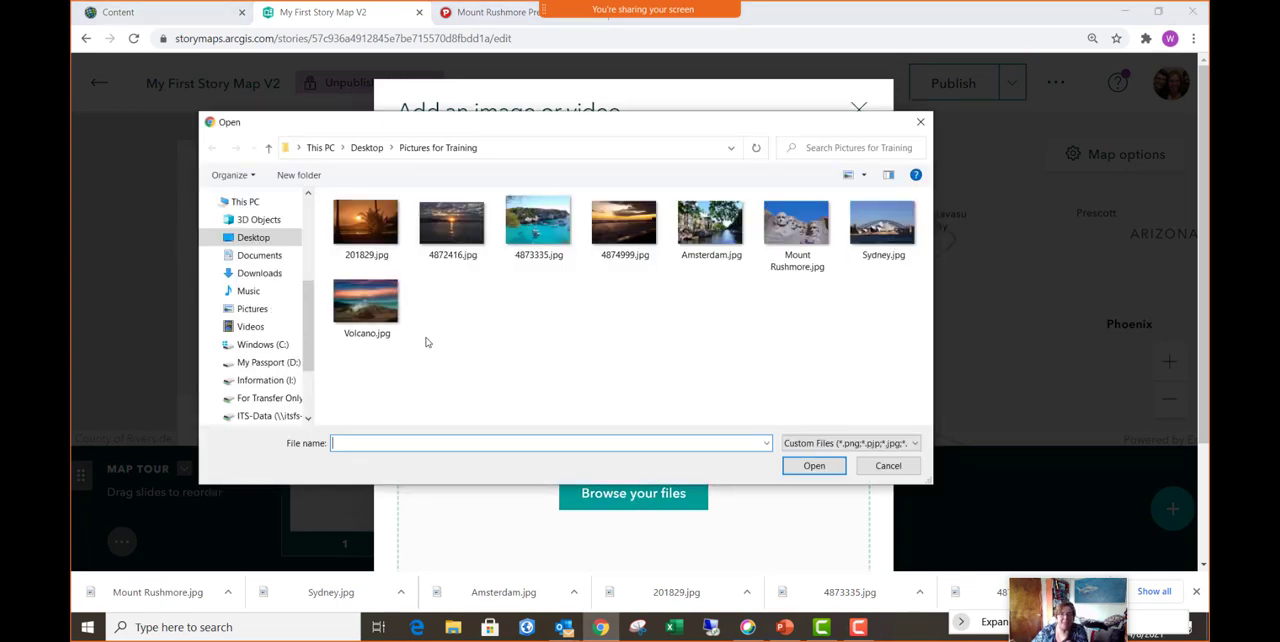
{"action": "left_click", "coordinate": [706, 238]}
{"action": "left_click", "coordinate": [814, 466]}
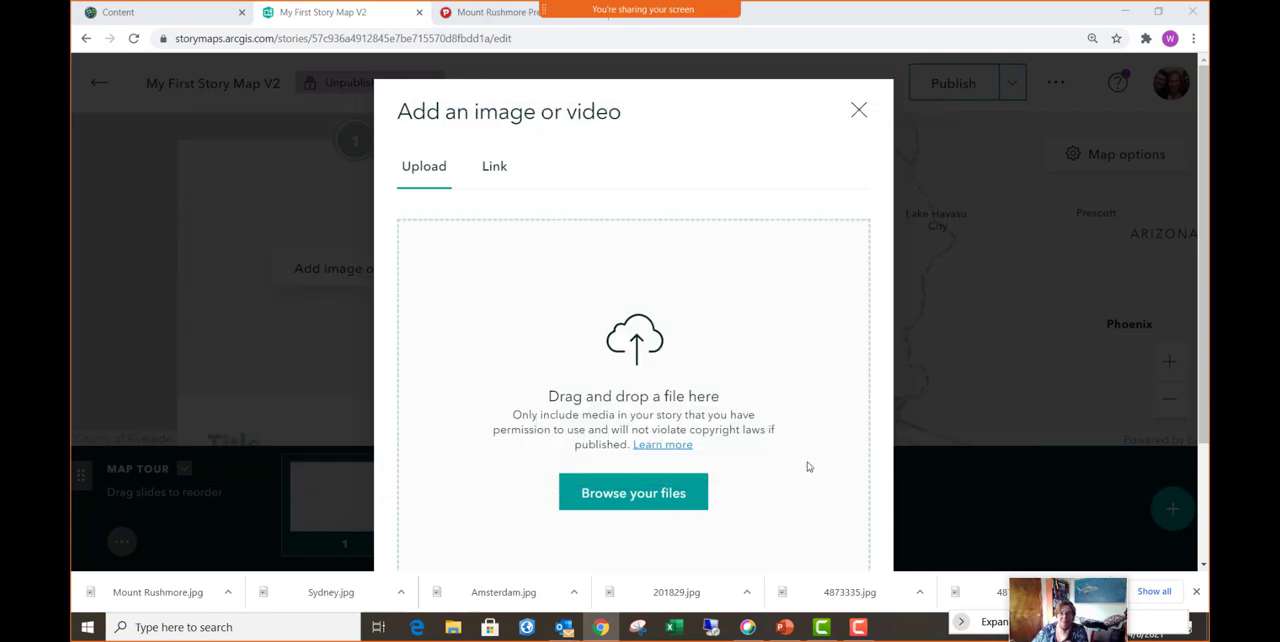
{"action": "scroll", "coordinate": [730, 440], "scroll_direction": "down", "scroll_amount": 1}
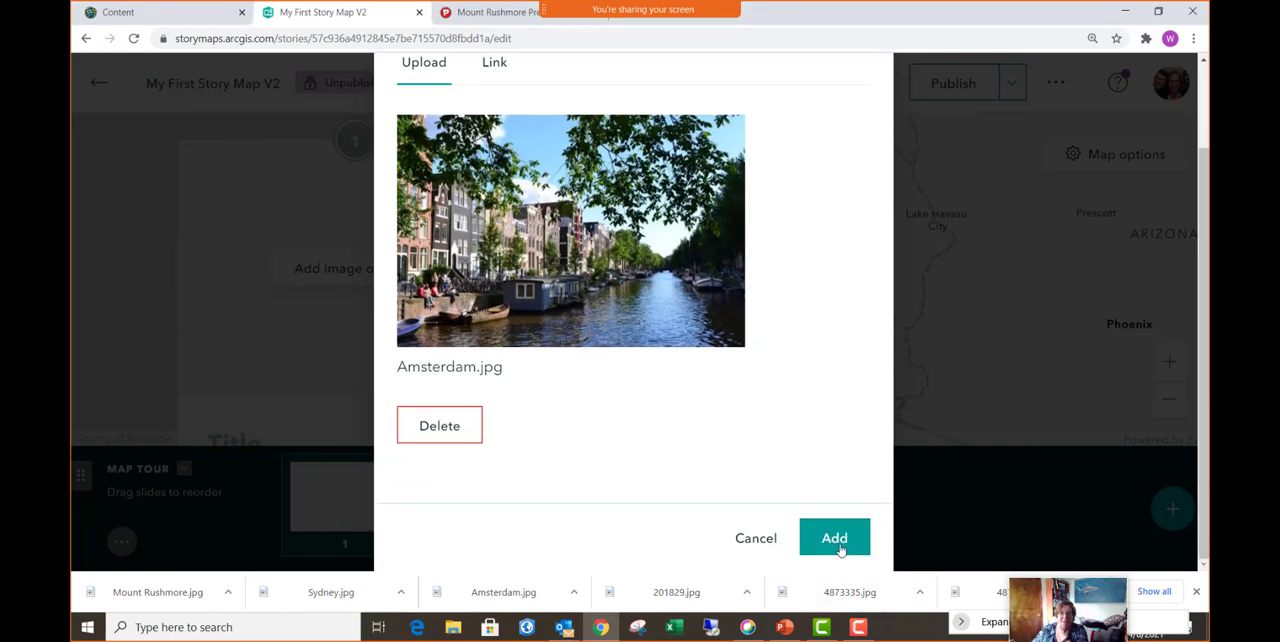
{"action": "left_click", "coordinate": [836, 538]}
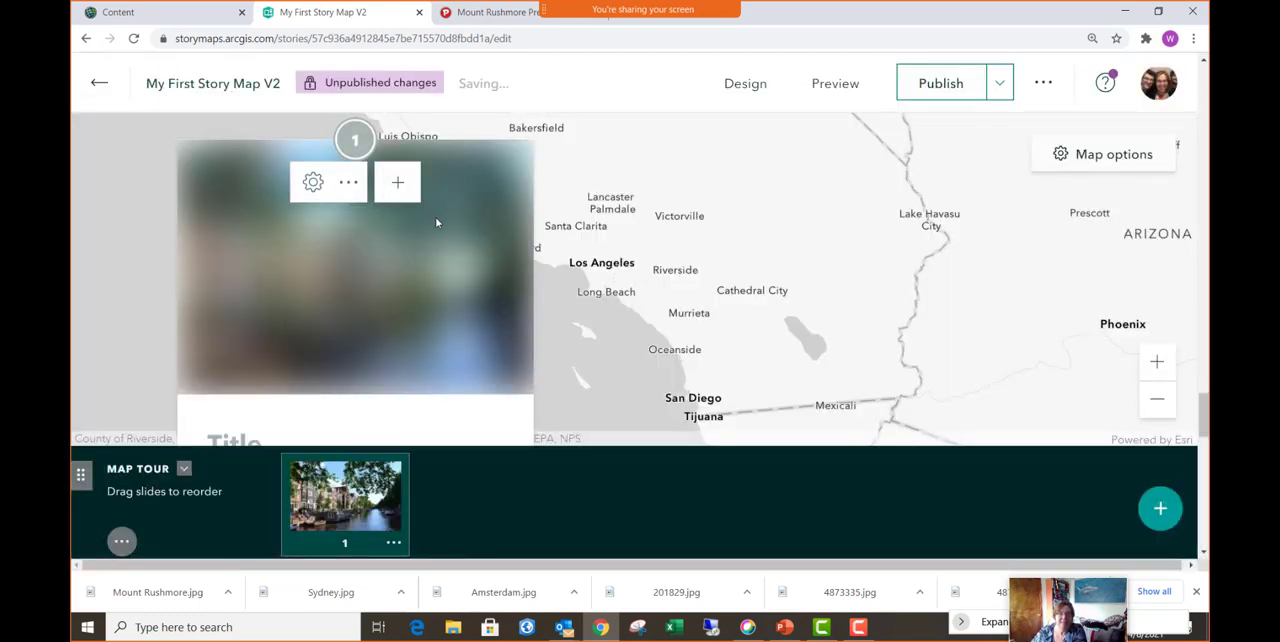
- Title the first map tour slide "Amsterdam"
{"action": "scroll", "coordinate": [436, 222], "scroll_direction": "down", "scroll_amount": 2}
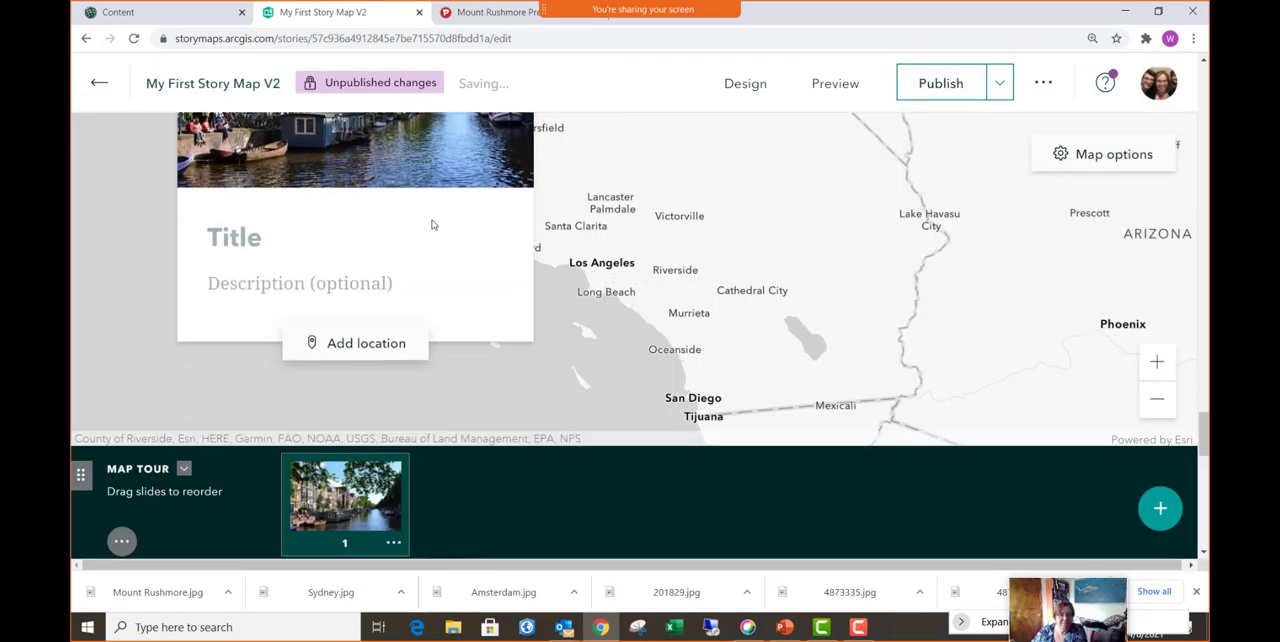
{"action": "left_click", "coordinate": [244, 222]}
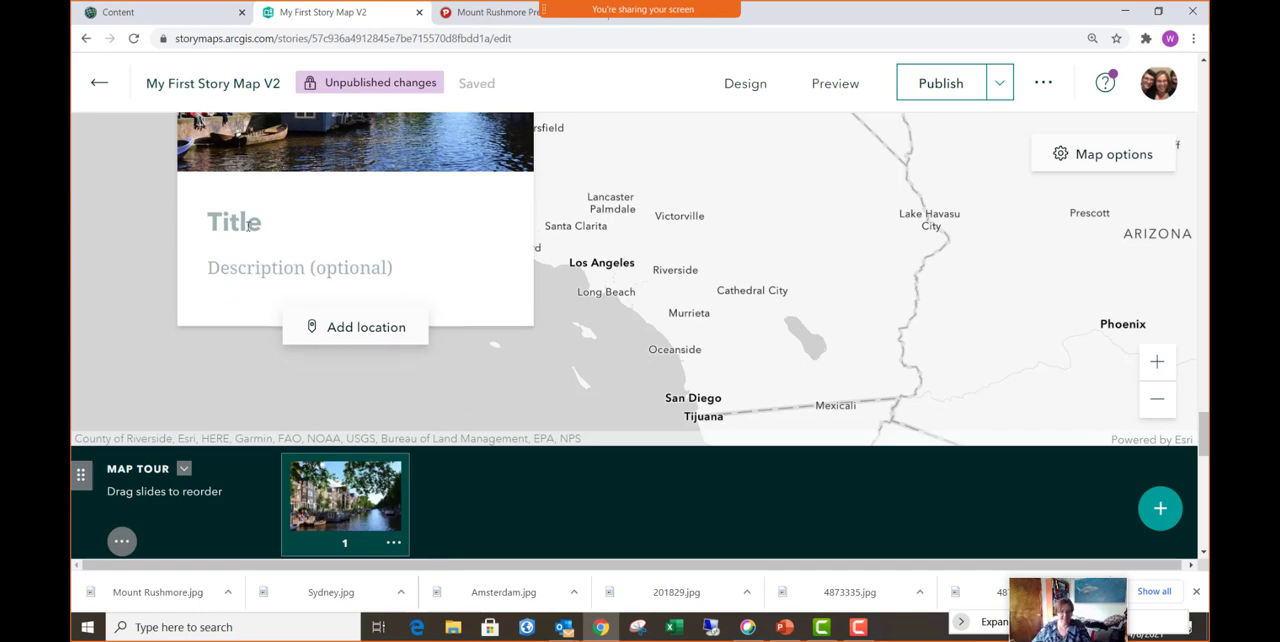
{"action": "type", "text": "Amsterdam"}
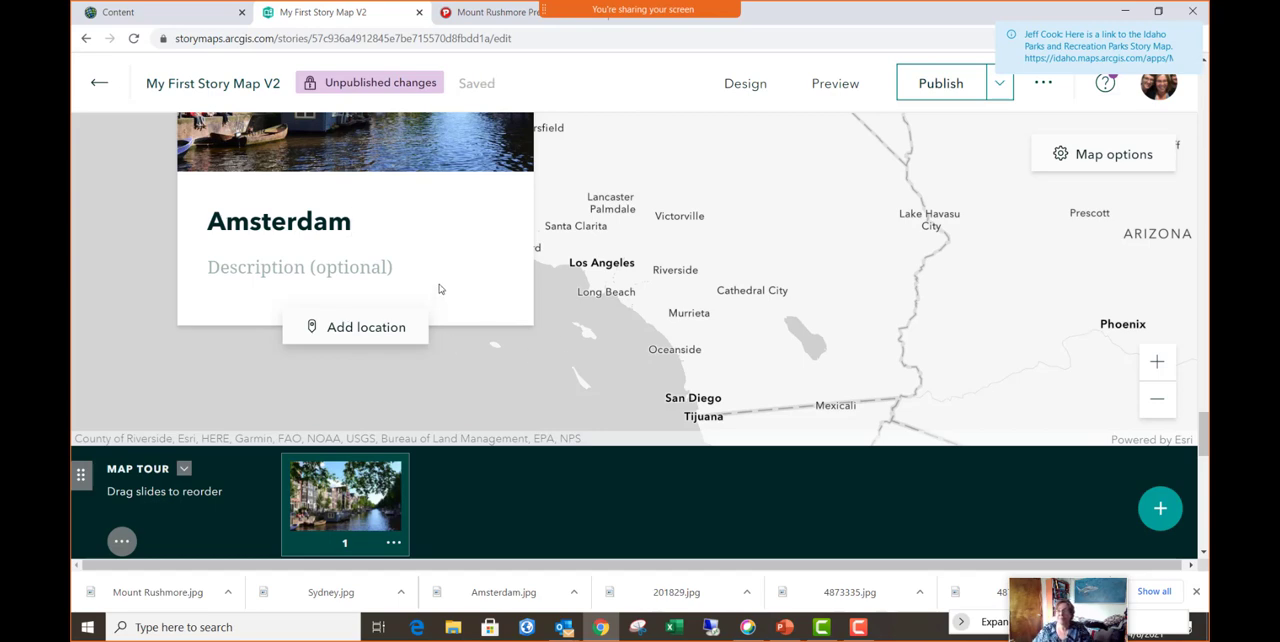
- Search for Amsterdam as the first slide's tour point, place it on the map and add the location
{"action": "left_click", "coordinate": [373, 335]}
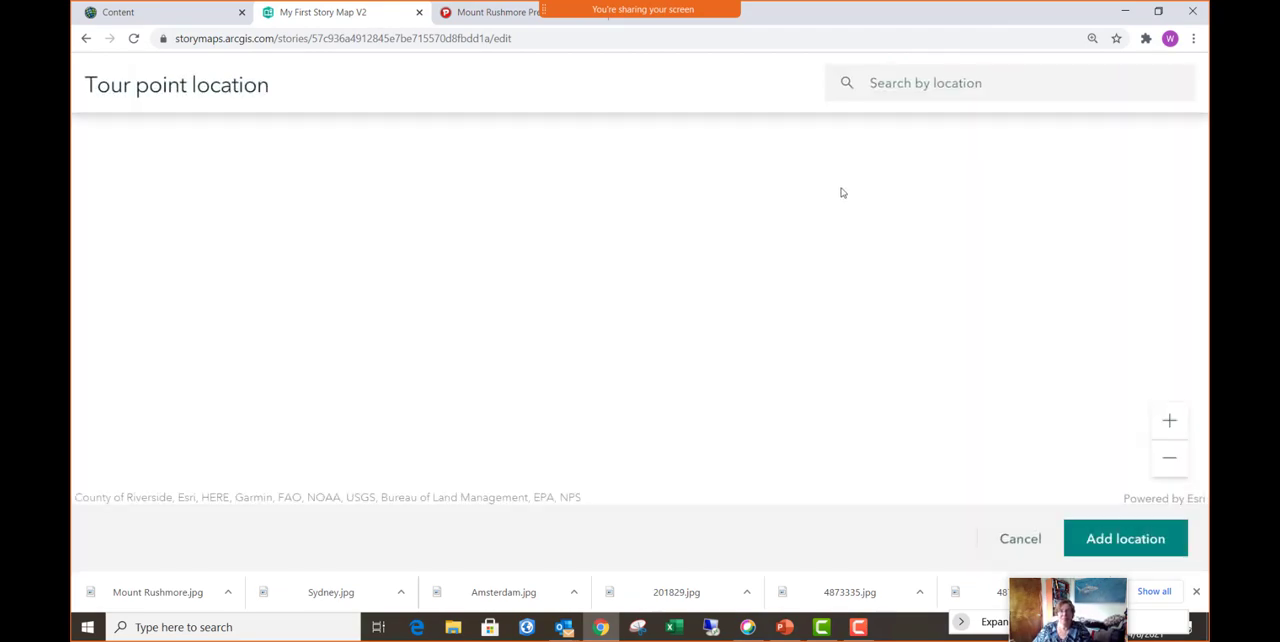
{"action": "left_click", "coordinate": [959, 83]}
{"action": "type", "text": "Amsterdam"}
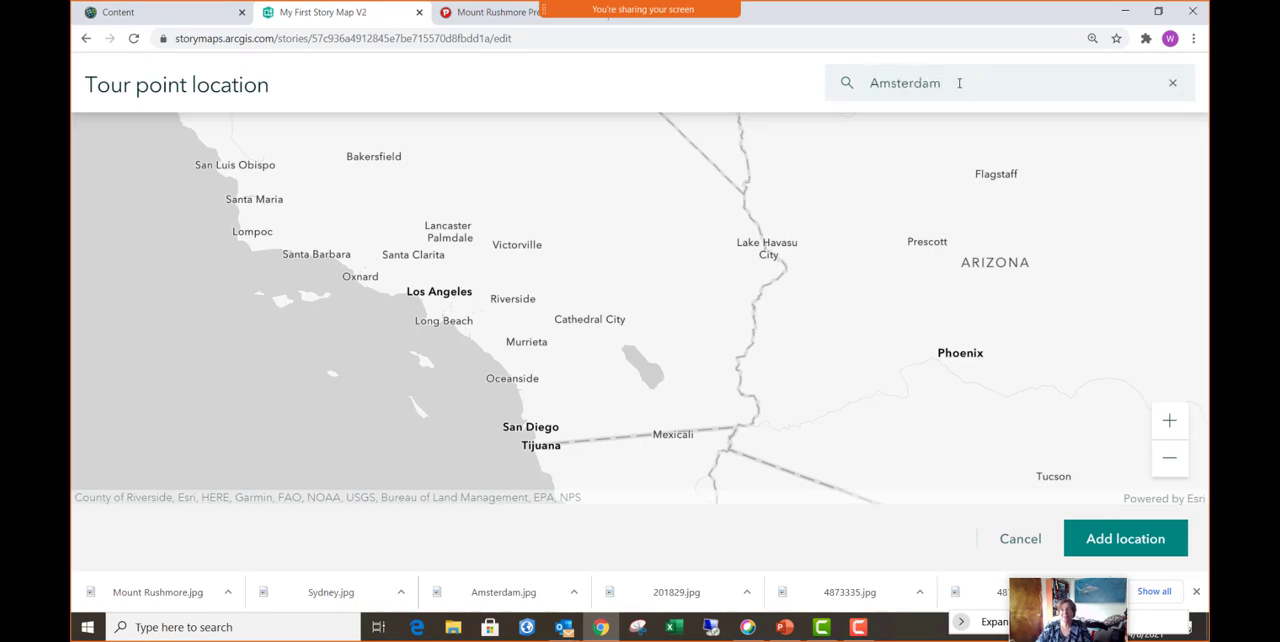
{"action": "key", "text": "Return"}
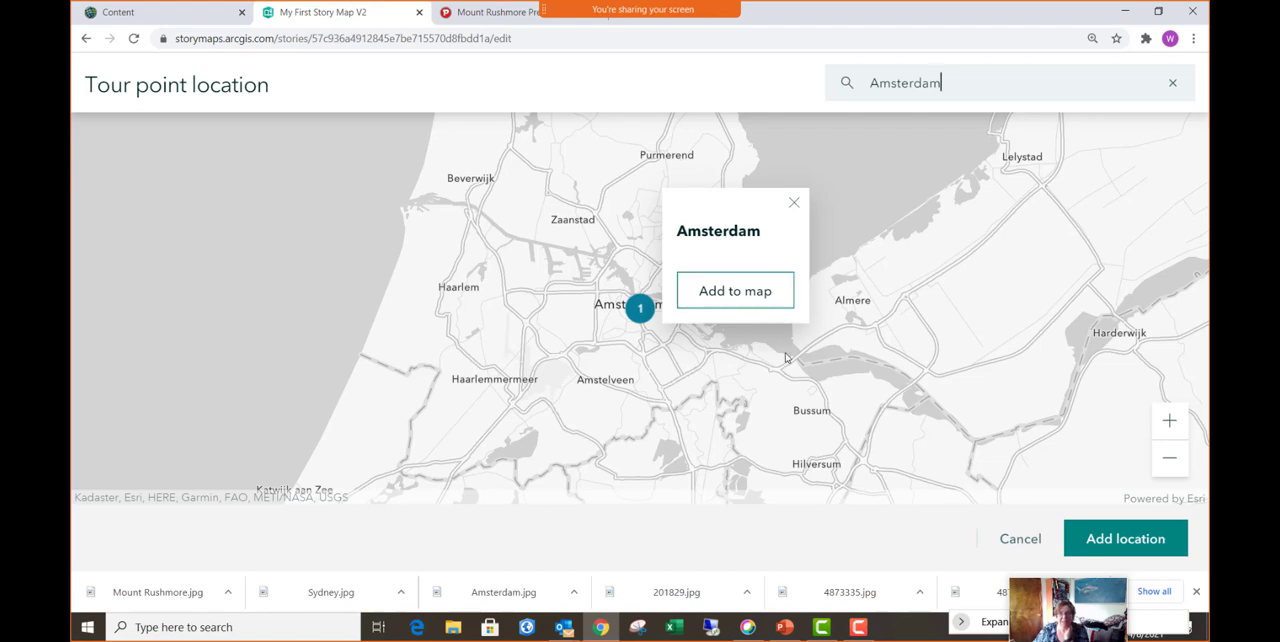
{"action": "left_click", "coordinate": [749, 299]}
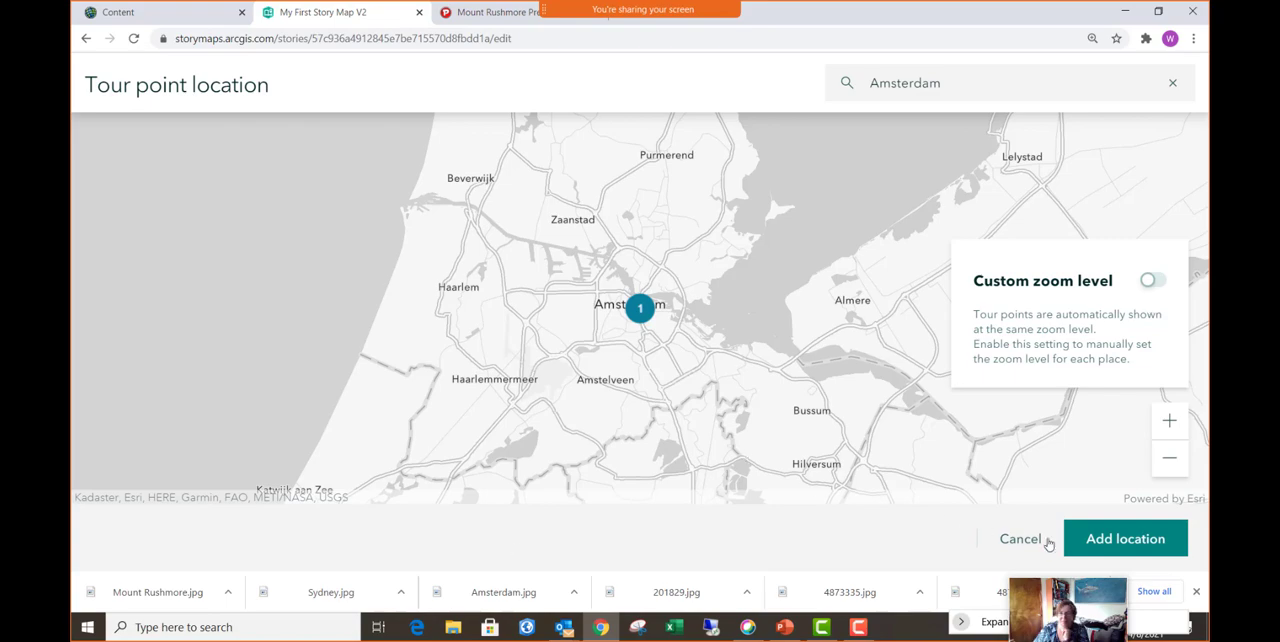
{"action": "left_click", "coordinate": [1125, 540]}
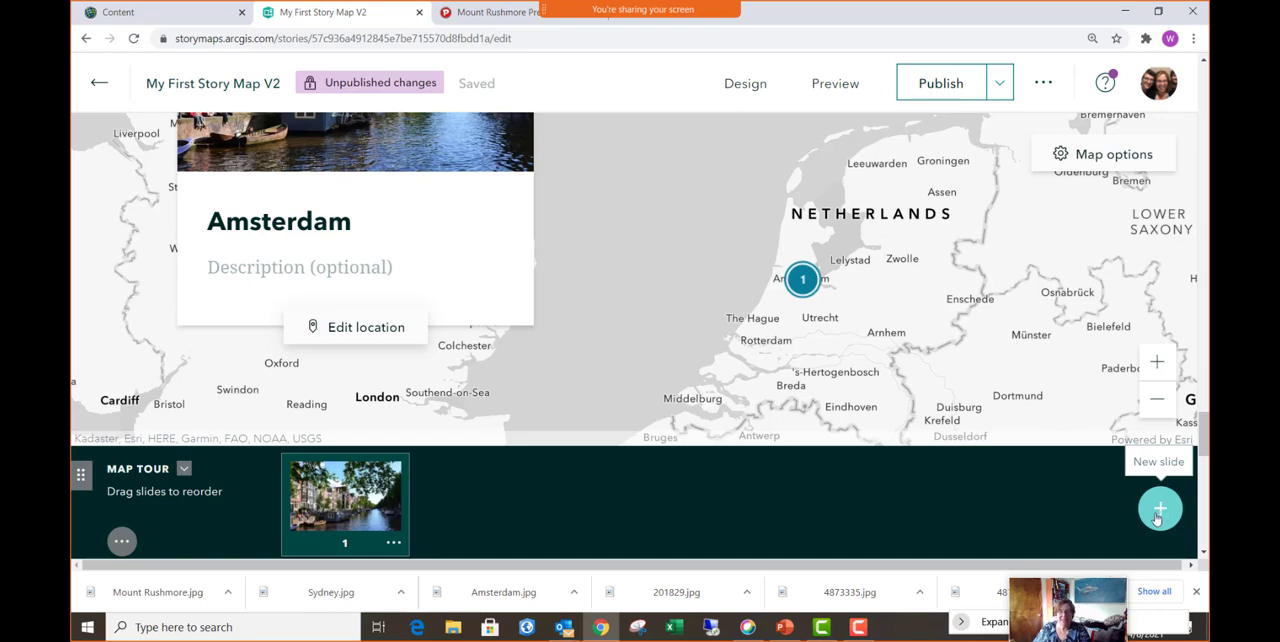
- Create a second map tour slide with the image Sydney.jpg and the title "Sydney, Australia"
{"action": "left_click", "coordinate": [1160, 510]}
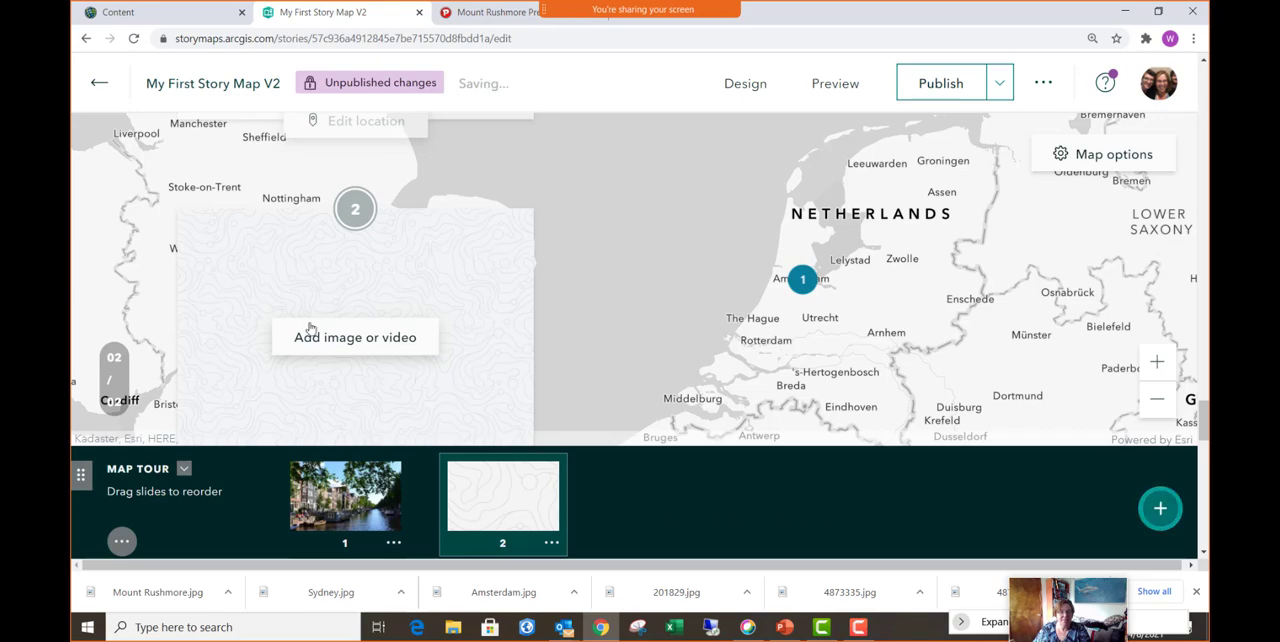
{"action": "left_click", "coordinate": [376, 342]}
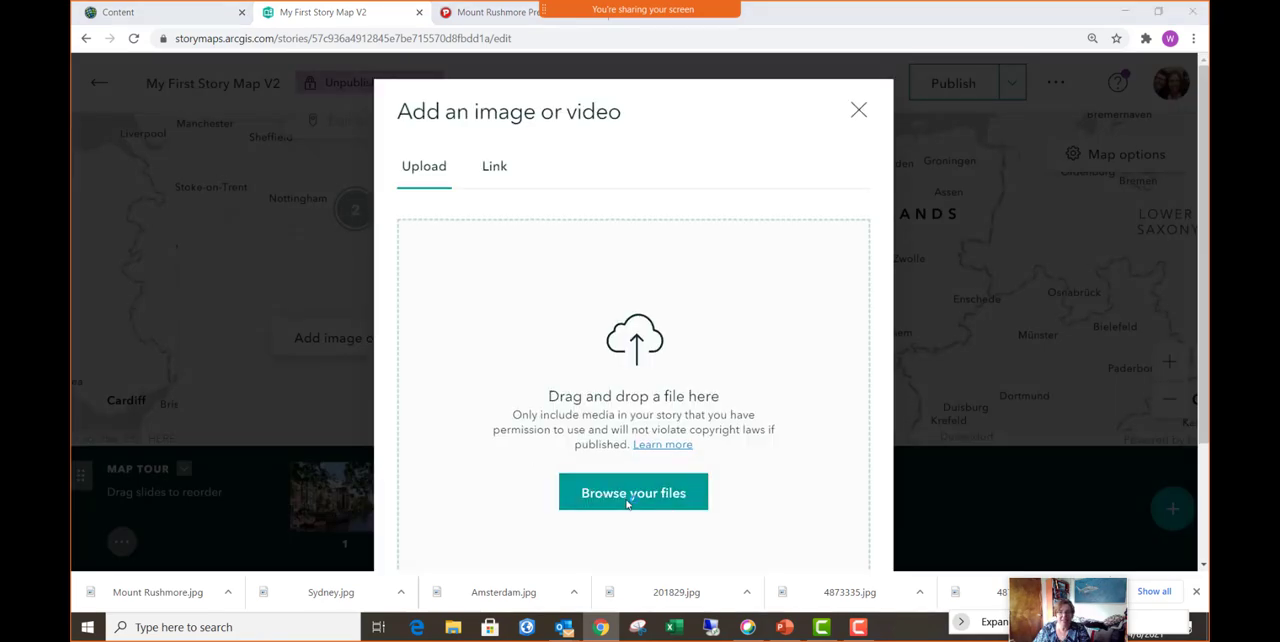
{"action": "left_click", "coordinate": [628, 499]}
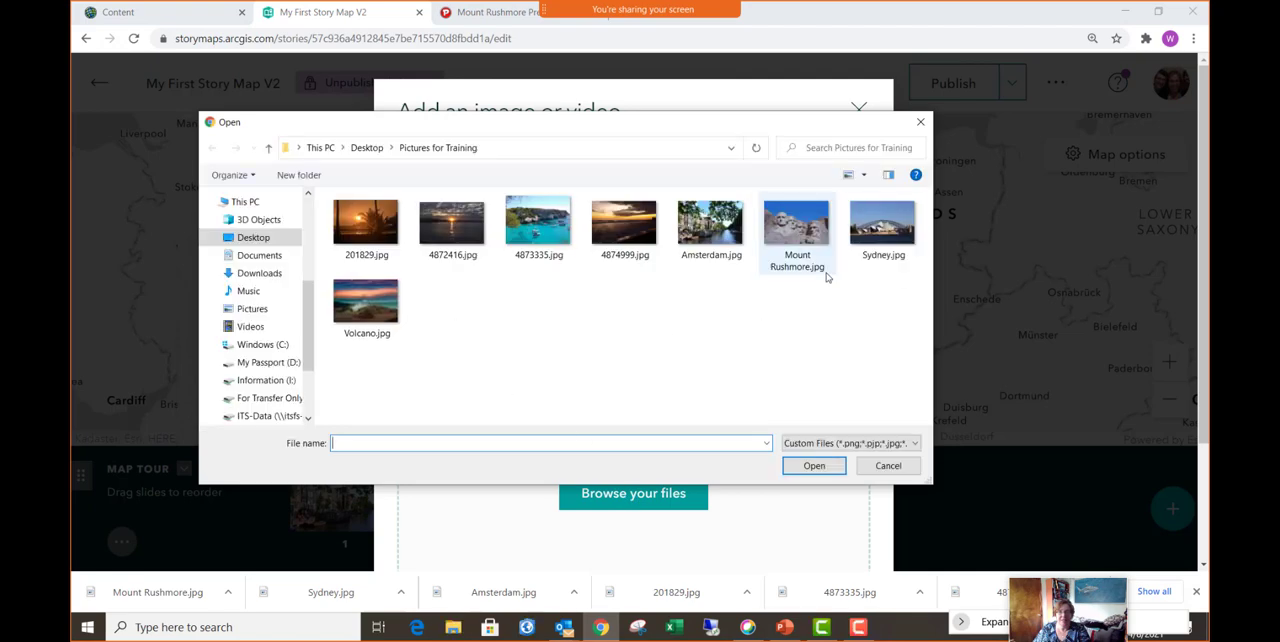
{"action": "left_click", "coordinate": [893, 236]}
{"action": "left_click", "coordinate": [814, 465]}
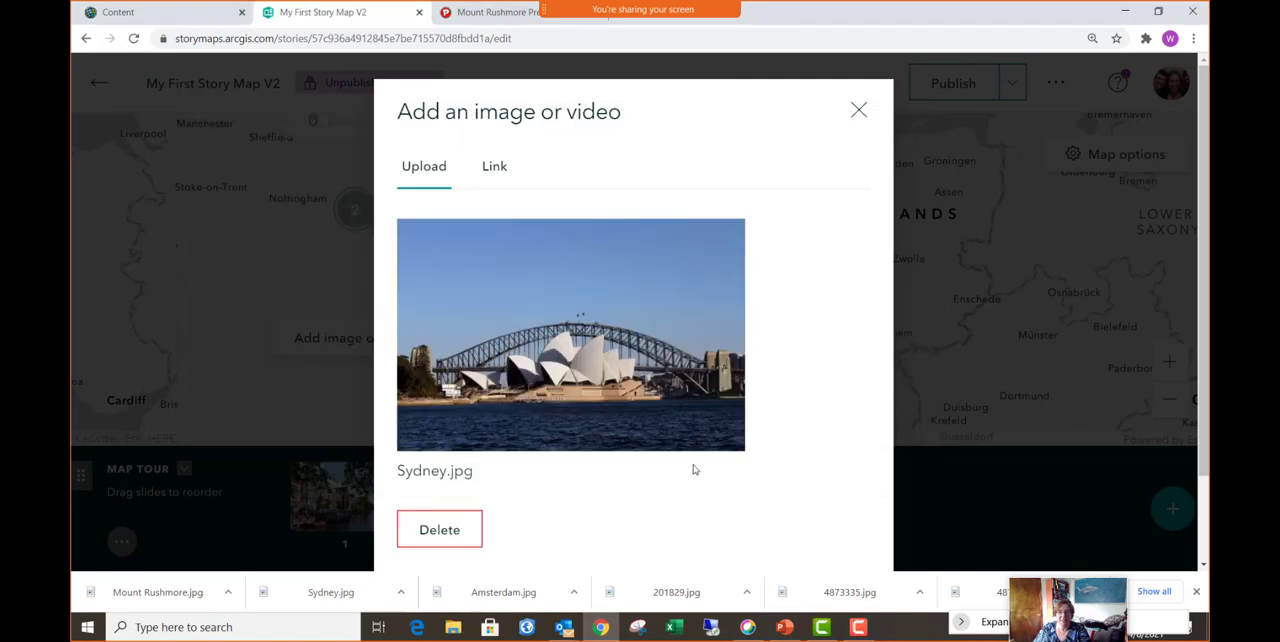
{"action": "scroll", "coordinate": [707, 447], "scroll_direction": "down", "scroll_amount": 2}
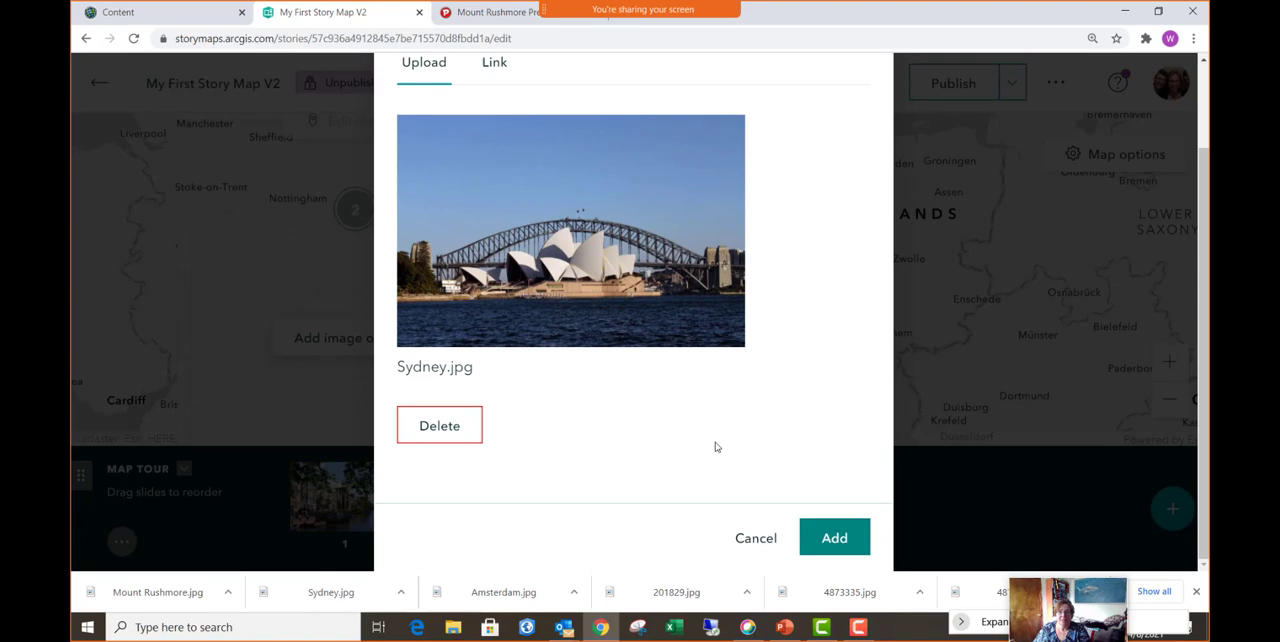
{"action": "left_click", "coordinate": [840, 540]}
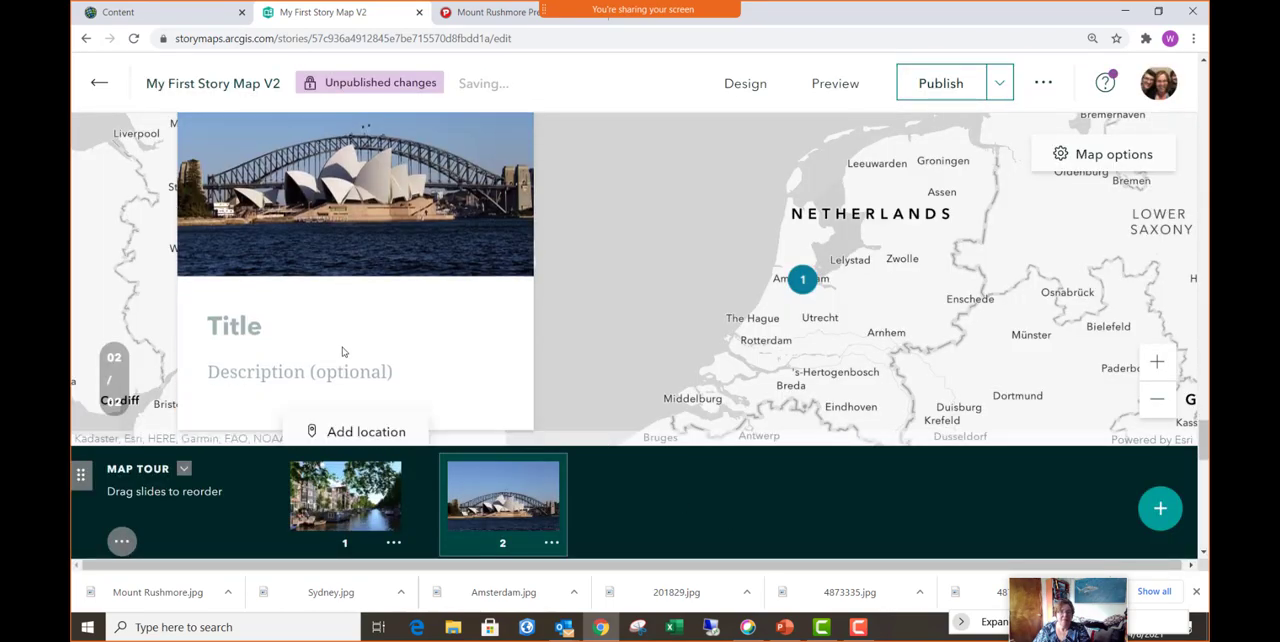
{"action": "type", "text": "Sydney,"}
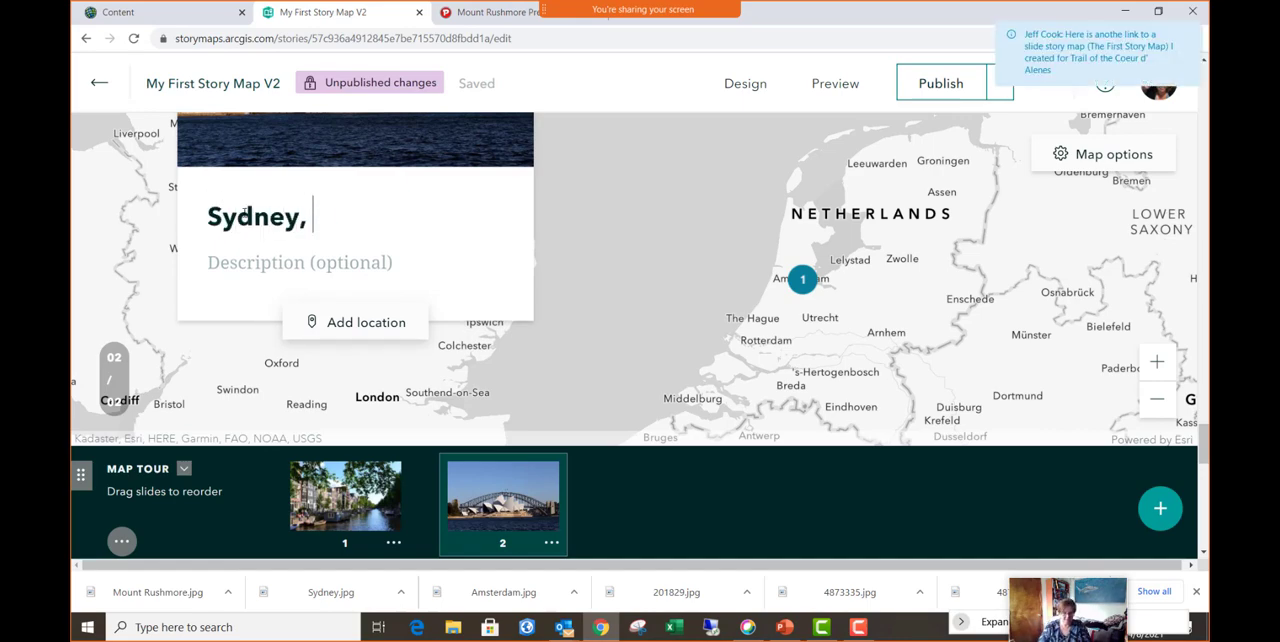
{"action": "type", "text": " Australia"}
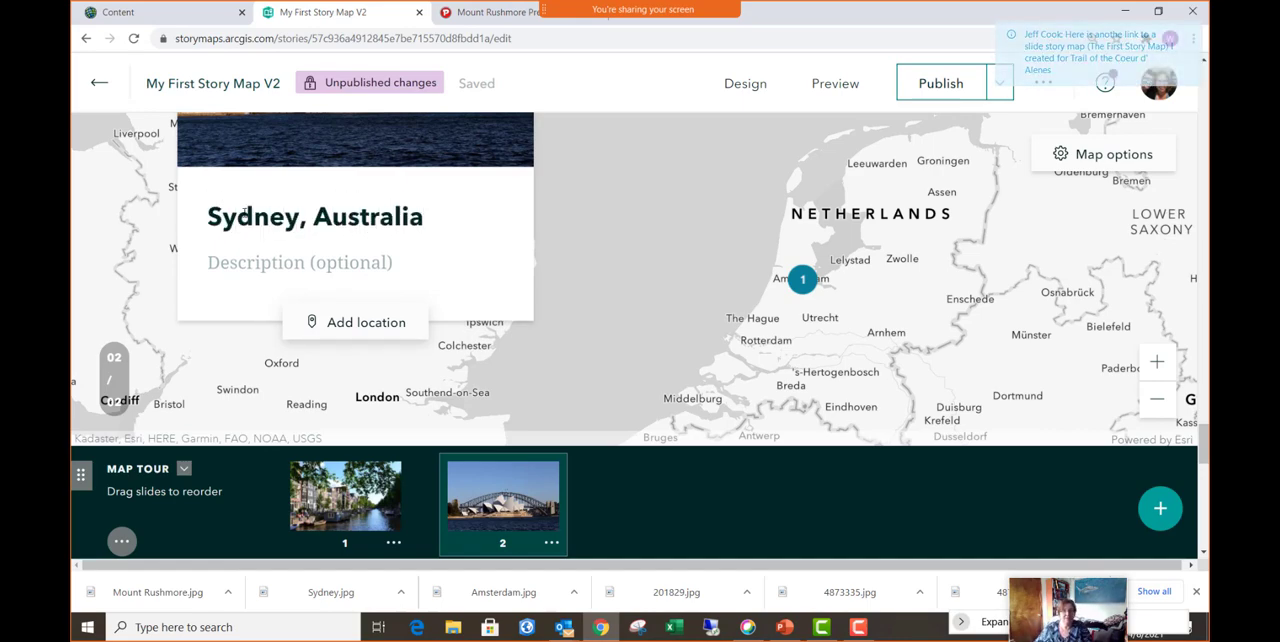
- Set the second slide's location to Sydney Opera House, Sydney, New South Wales, found by searching for Sydney
{"action": "left_click", "coordinate": [352, 330]}
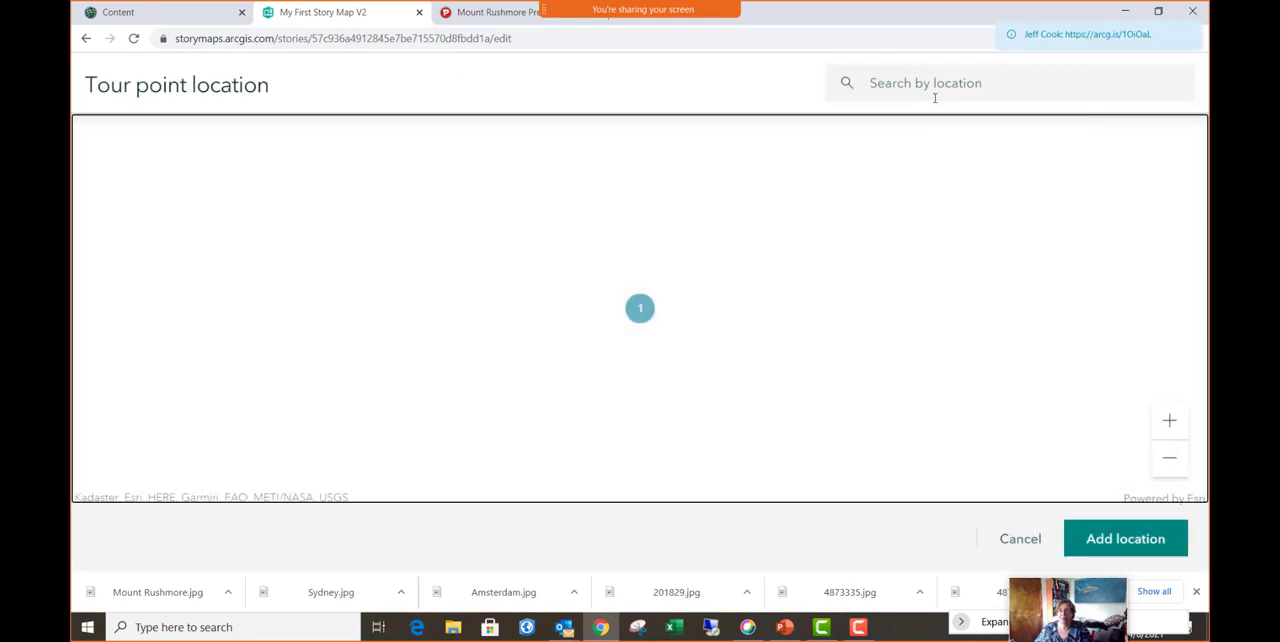
{"action": "type", "text": "Sydney"}
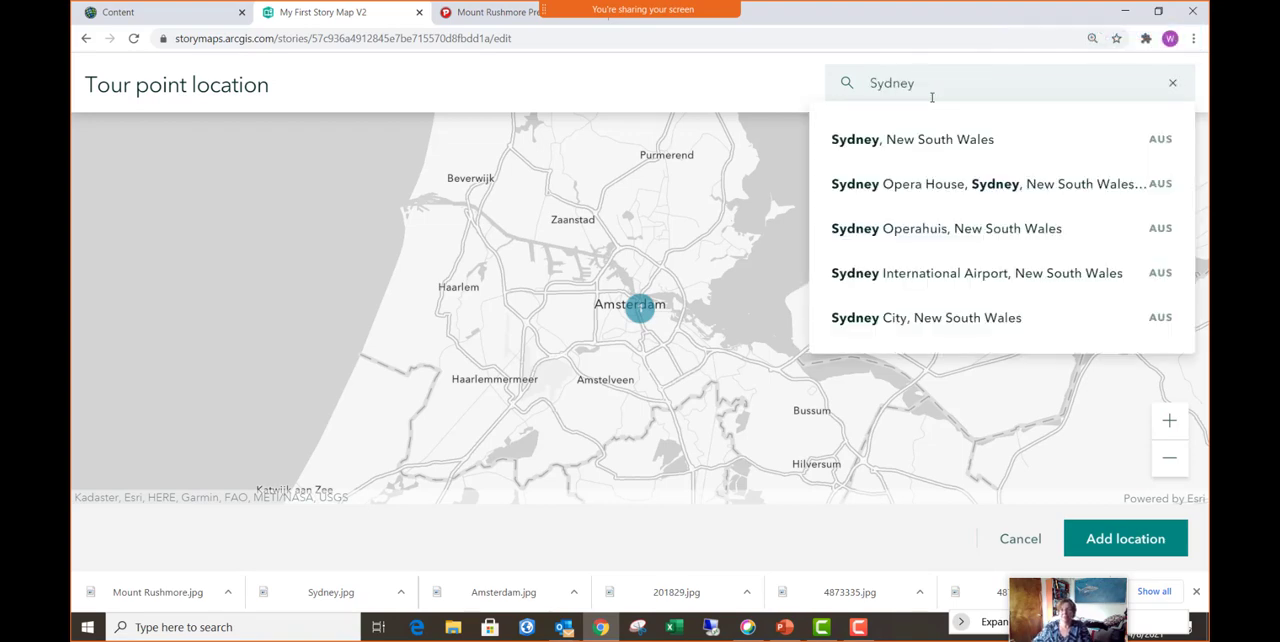
{"action": "left_click", "coordinate": [949, 191]}
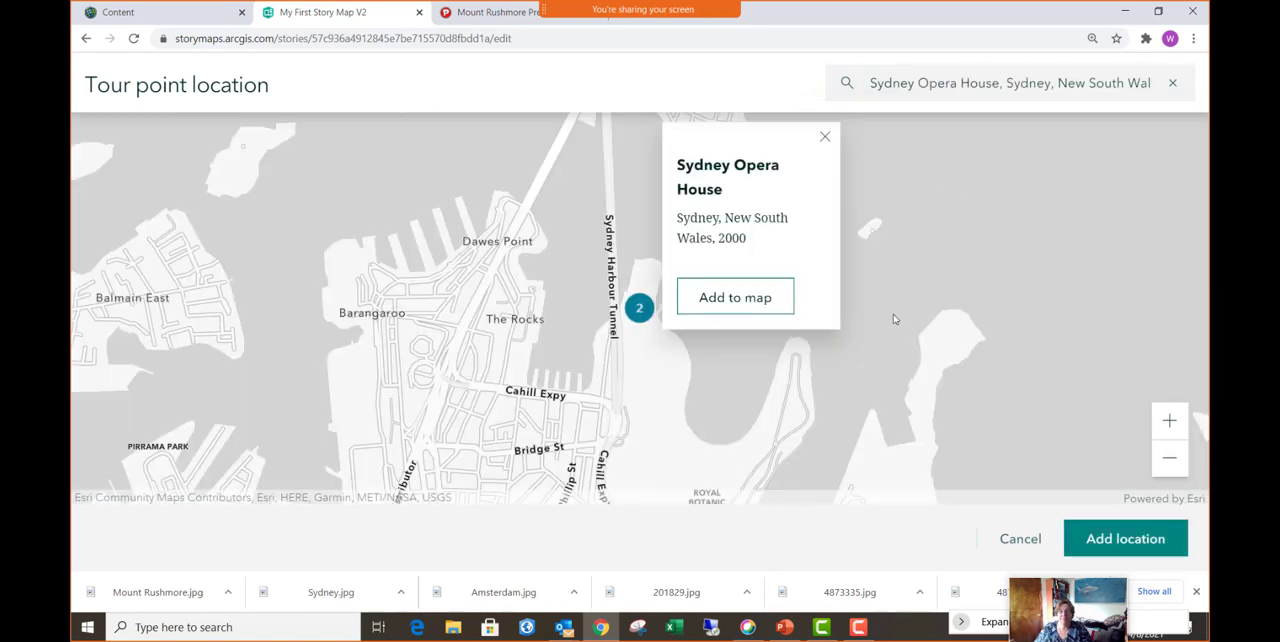
{"action": "left_click", "coordinate": [1169, 457]}
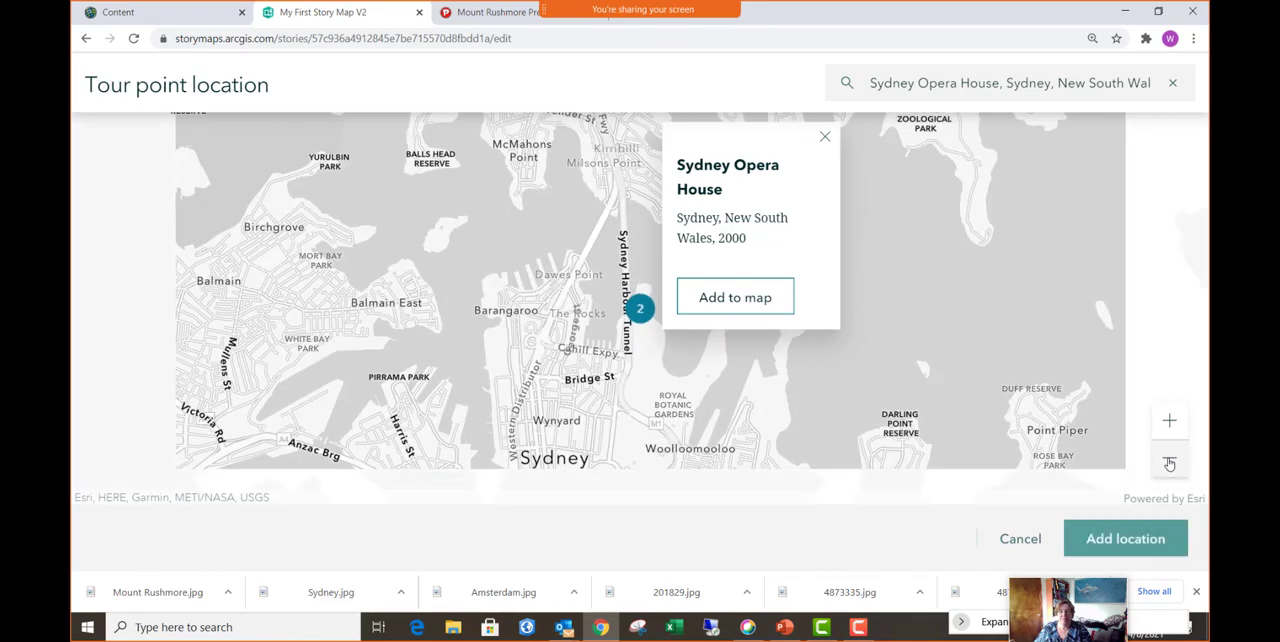
{"action": "left_click", "coordinate": [743, 309]}
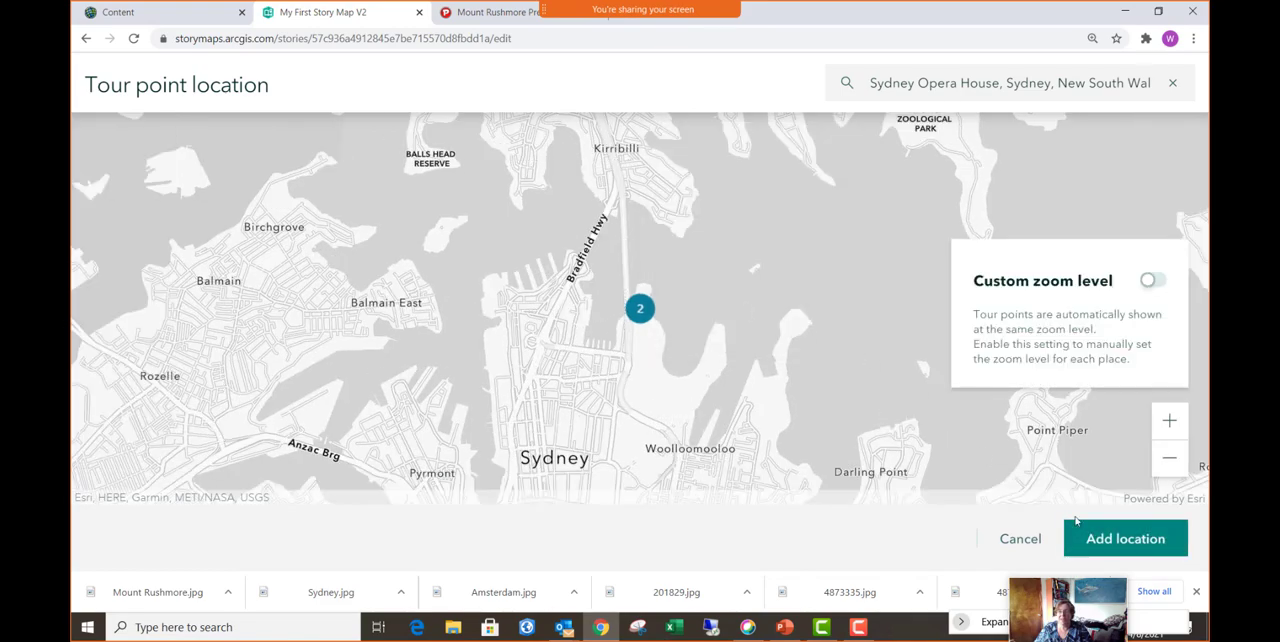
{"action": "left_click", "coordinate": [1102, 538]}
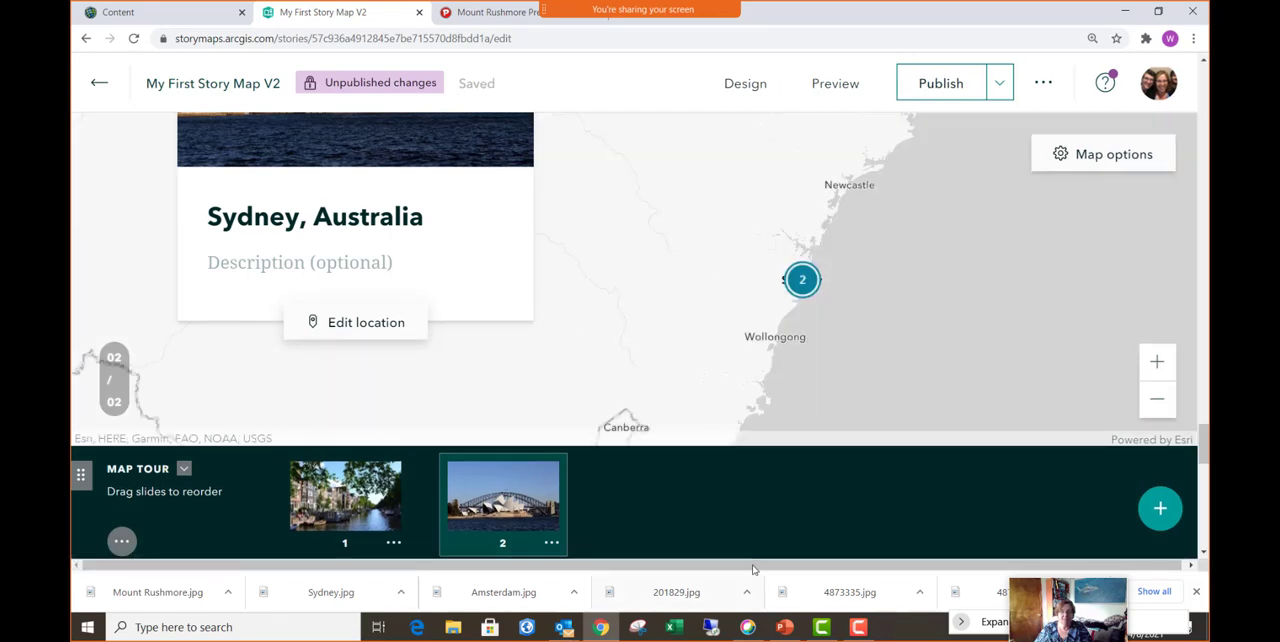
- Add a third slide to the map tour and upload Mount Rushmore.jpg as its image
{"action": "left_click", "coordinate": [1159, 509]}
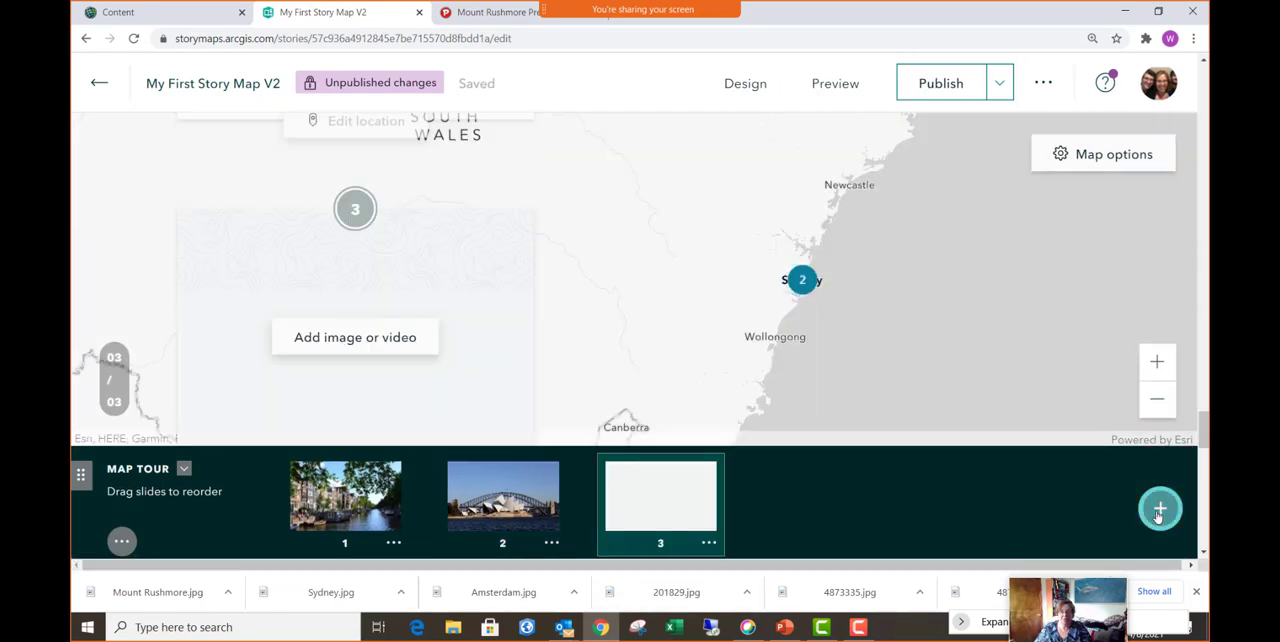
{"action": "left_click", "coordinate": [383, 340]}
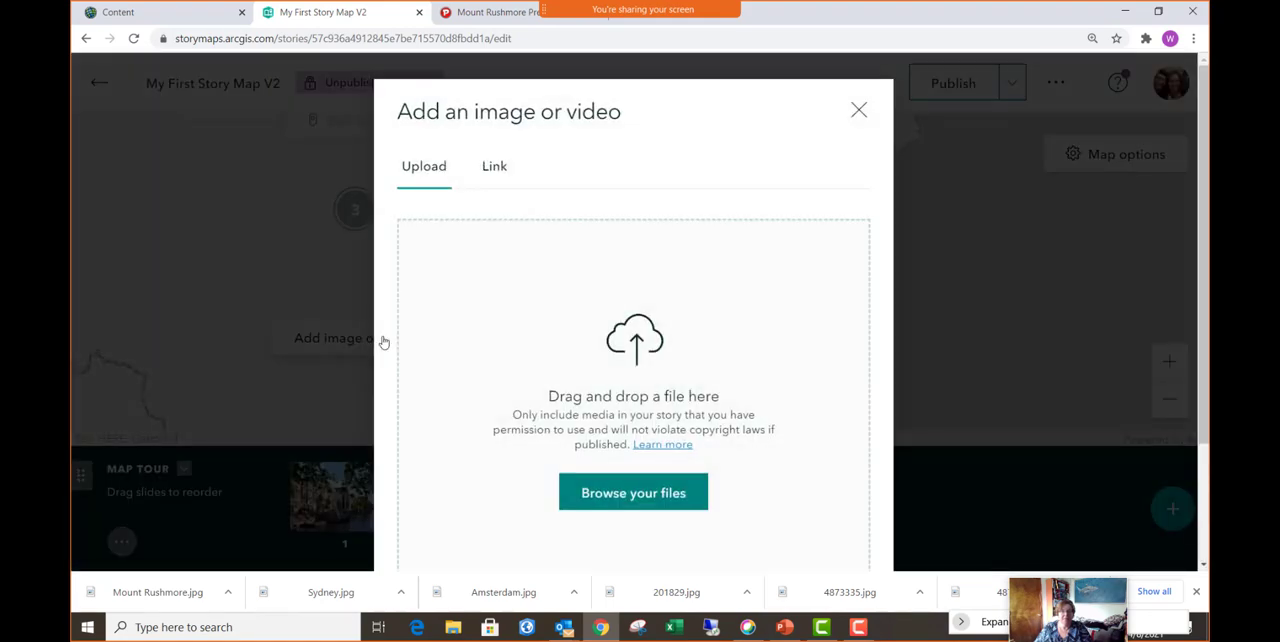
{"action": "left_click", "coordinate": [669, 493]}
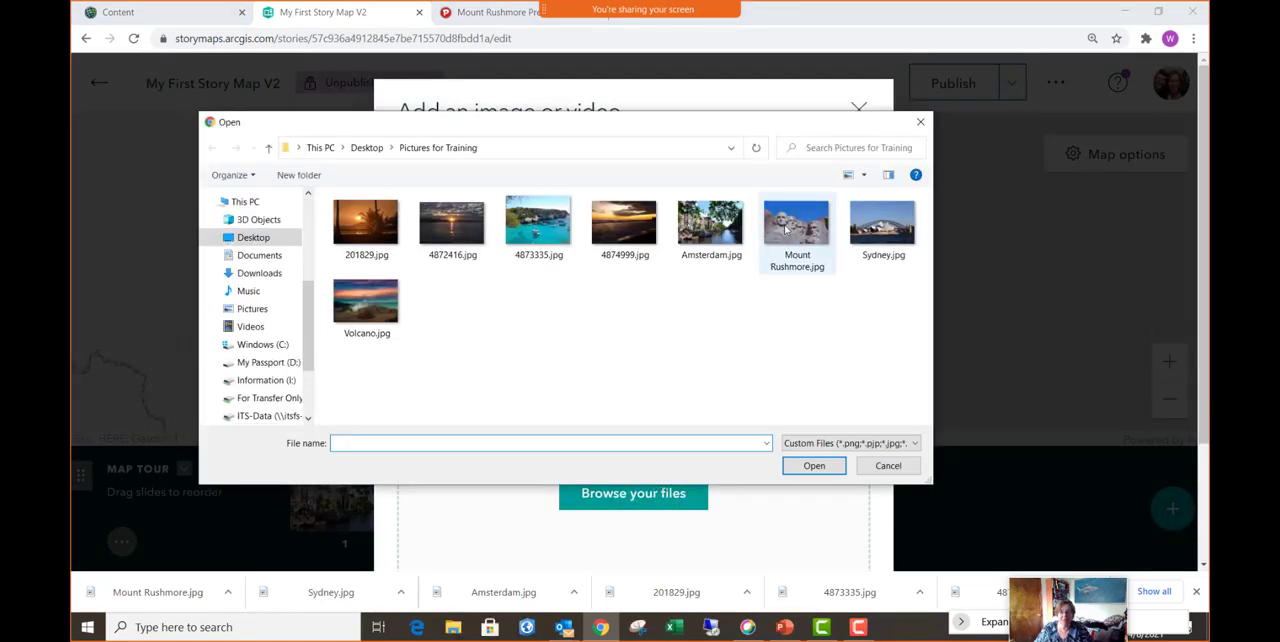
{"action": "left_click", "coordinate": [797, 228]}
{"action": "left_click", "coordinate": [814, 466]}
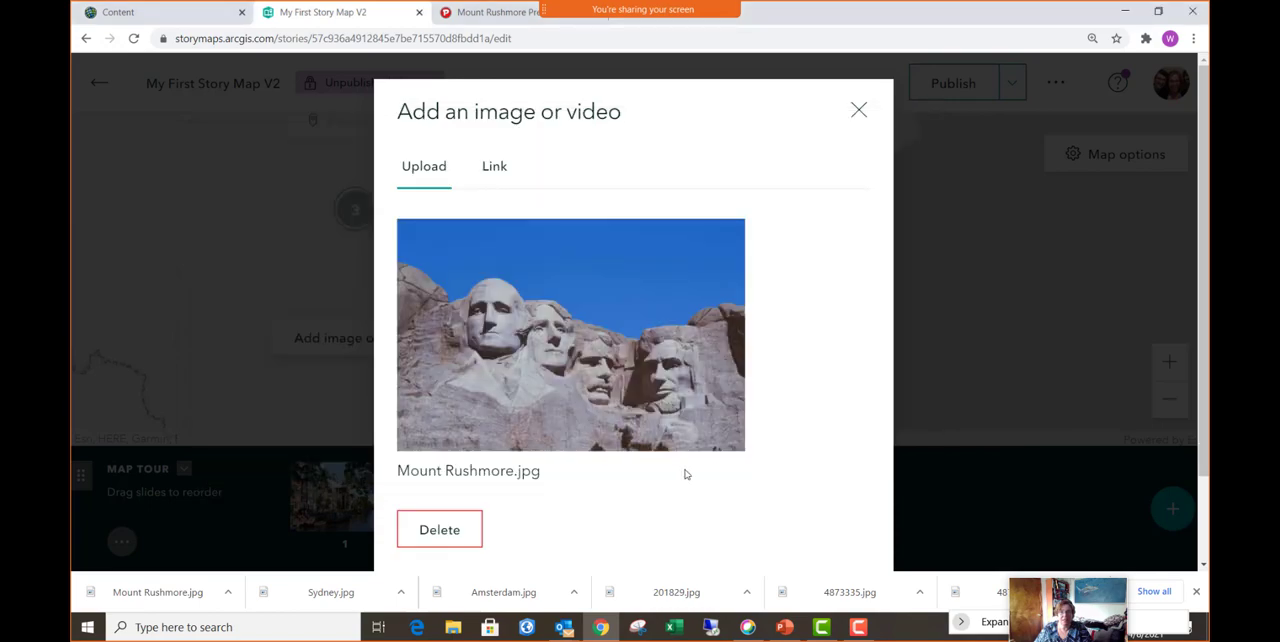
{"action": "scroll", "coordinate": [788, 427], "scroll_direction": "down", "scroll_amount": 2}
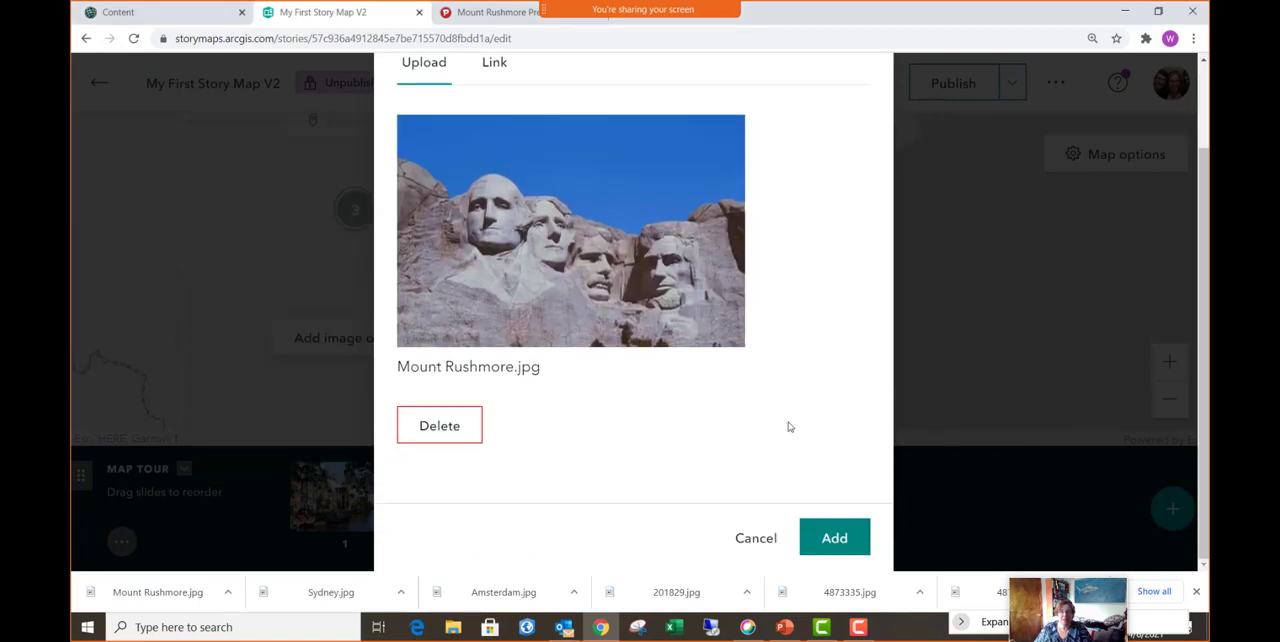
{"action": "left_click", "coordinate": [832, 537]}
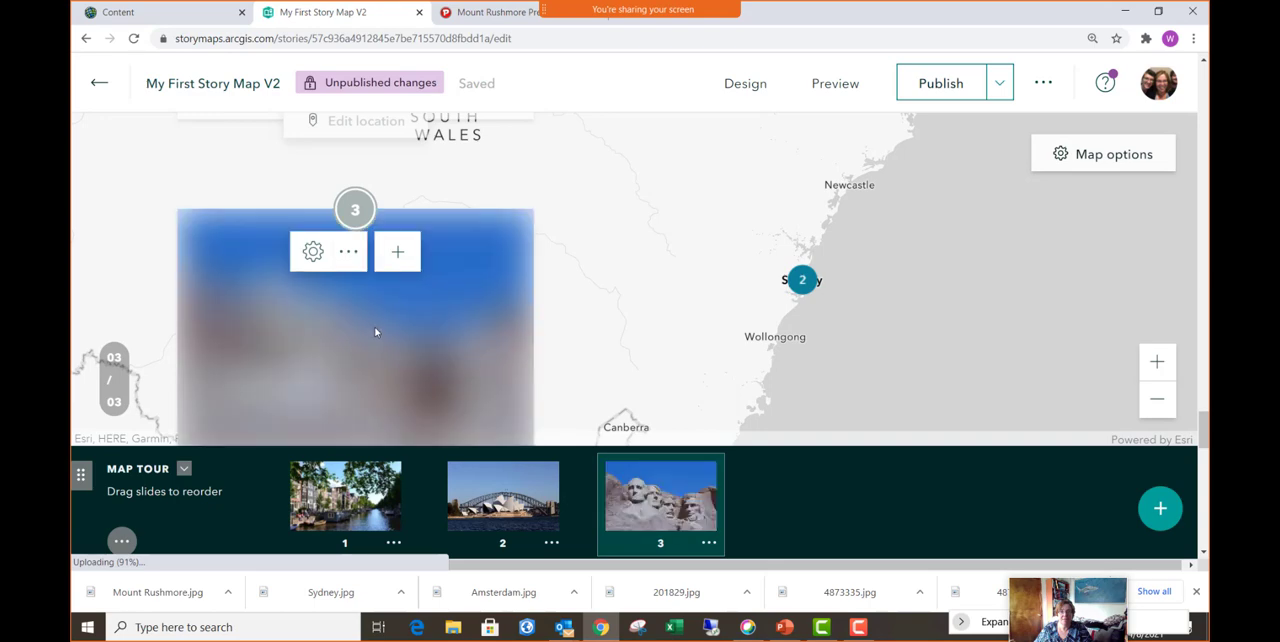
- Title the third map tour slide "Mount Rushmore"
{"action": "scroll", "coordinate": [377, 332], "scroll_direction": "down", "scroll_amount": 6}
{"action": "scroll", "coordinate": [283, 178], "scroll_direction": "up", "scroll_amount": 2}
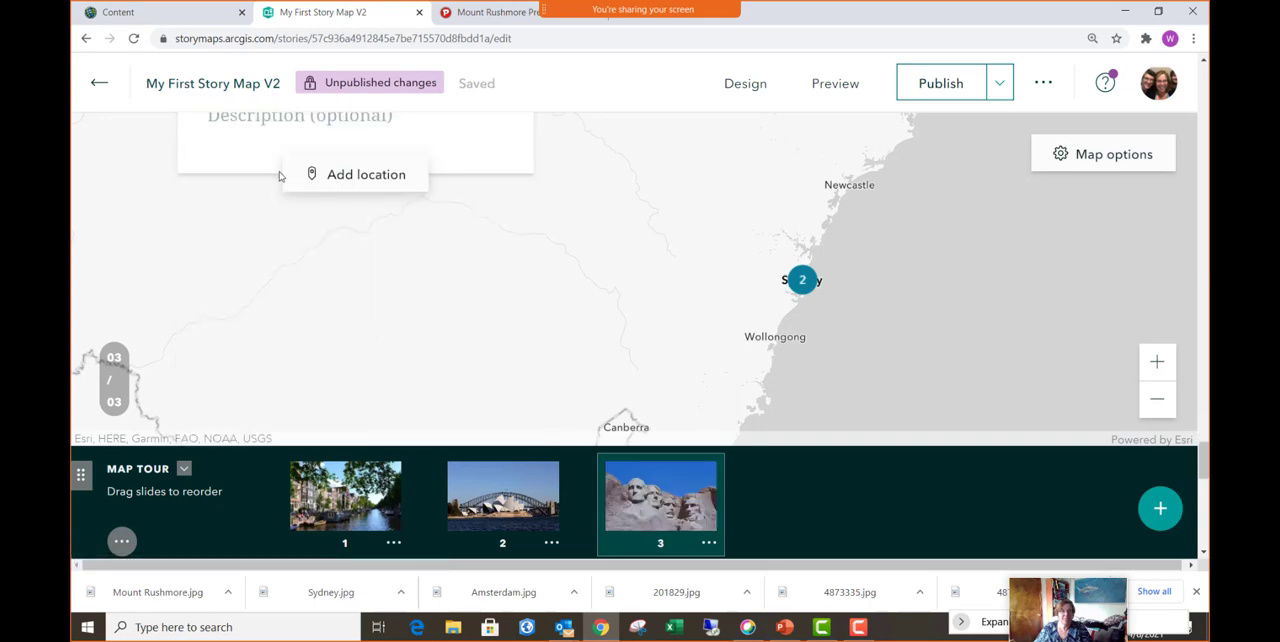
{"action": "left_click", "coordinate": [252, 220]}
{"action": "type", "text": "M"}
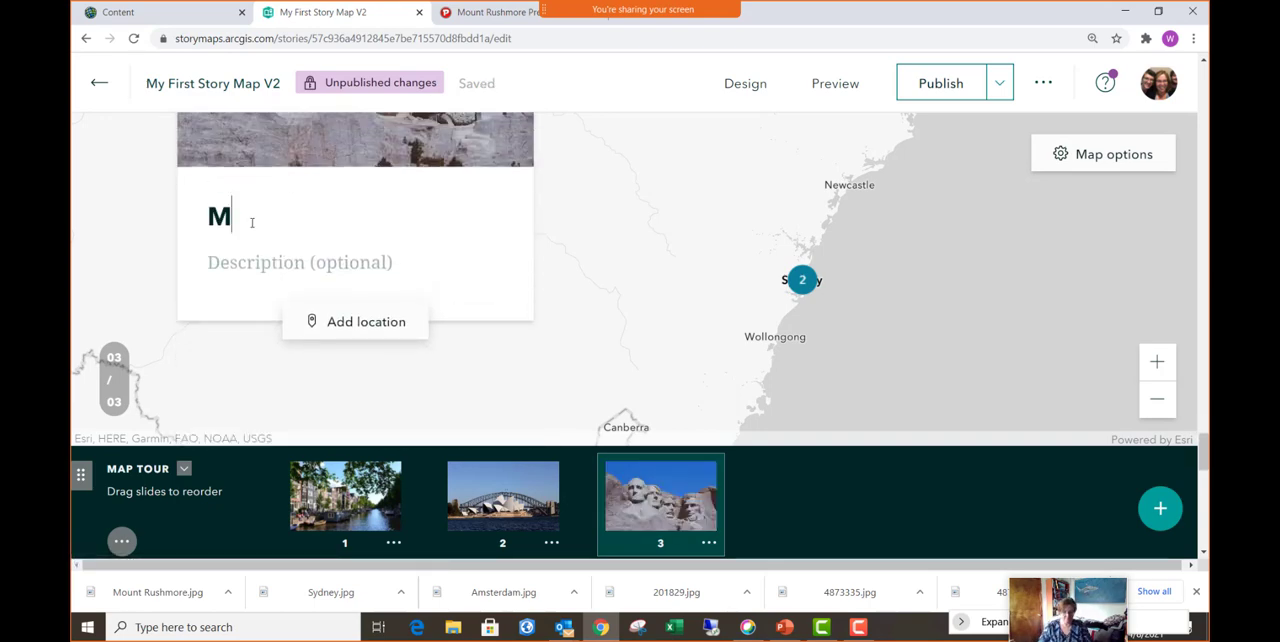
{"action": "type", "text": "ount Rushmore"}
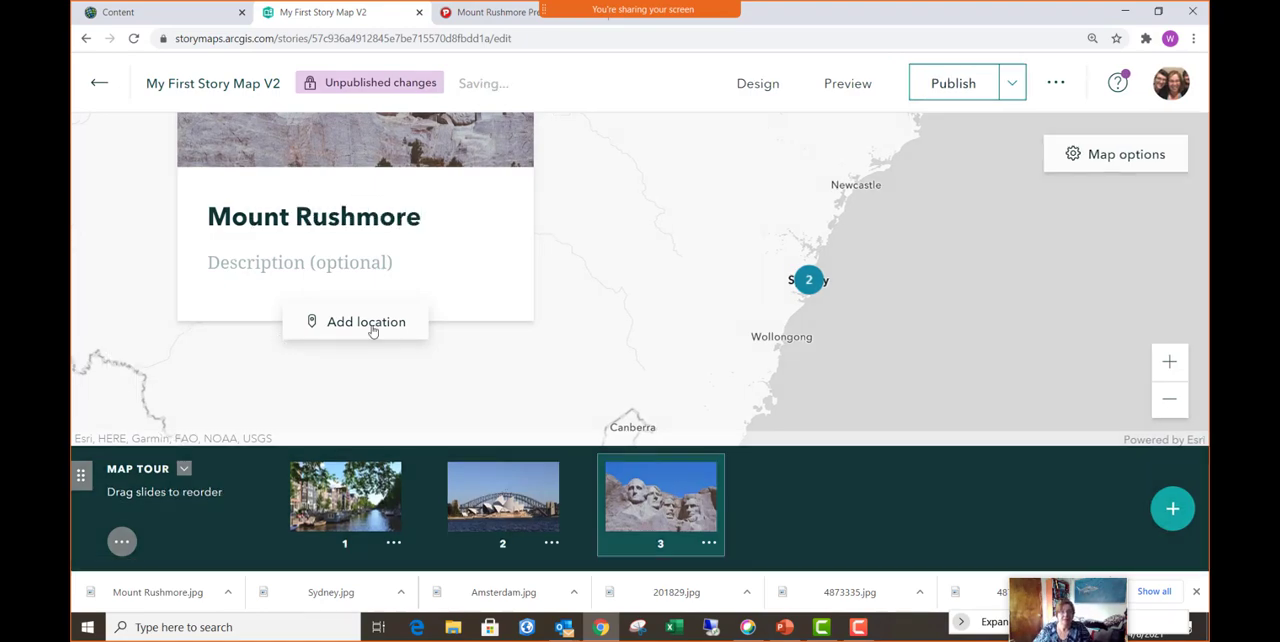
- Set the third slide's location to Mount Rushmore, SD, found by searching for "Mount Rush"
{"action": "left_click", "coordinate": [371, 328]}
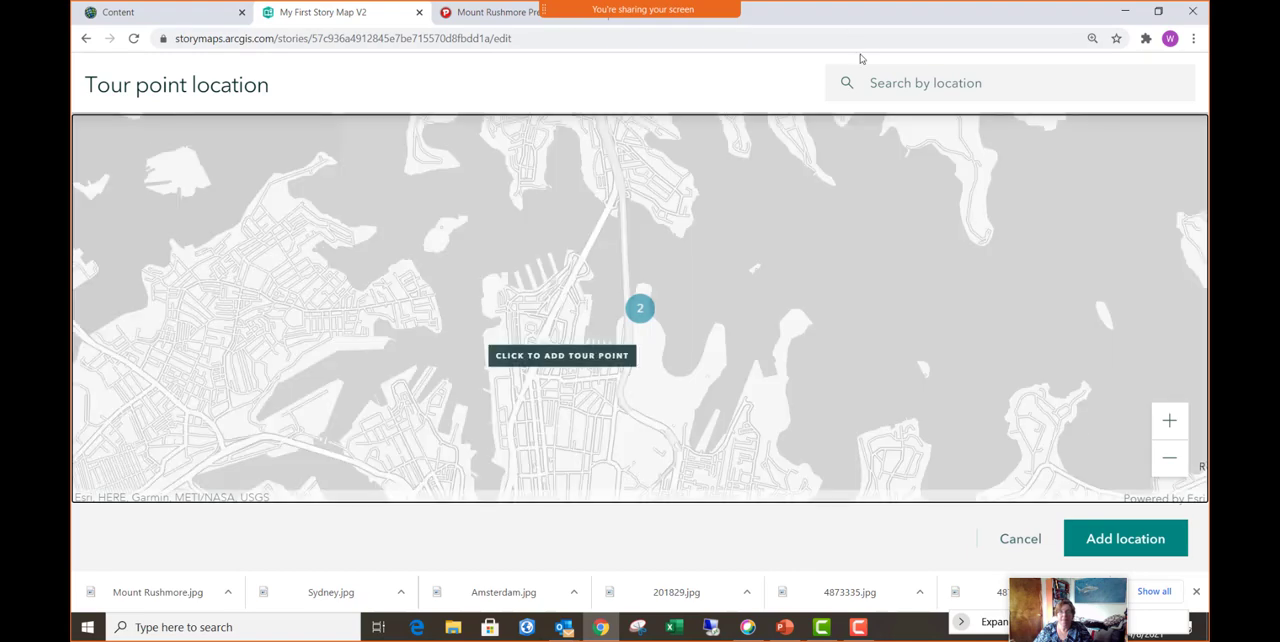
{"action": "left_click", "coordinate": [896, 82]}
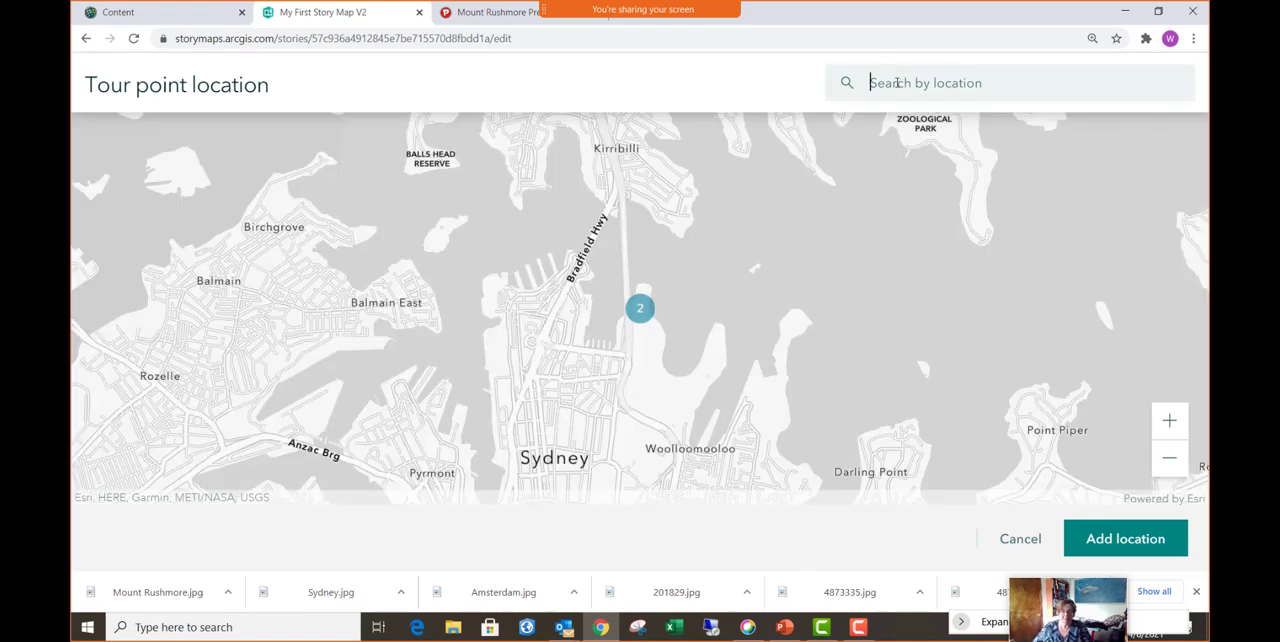
{"action": "type", "text": "Mount Rush"}
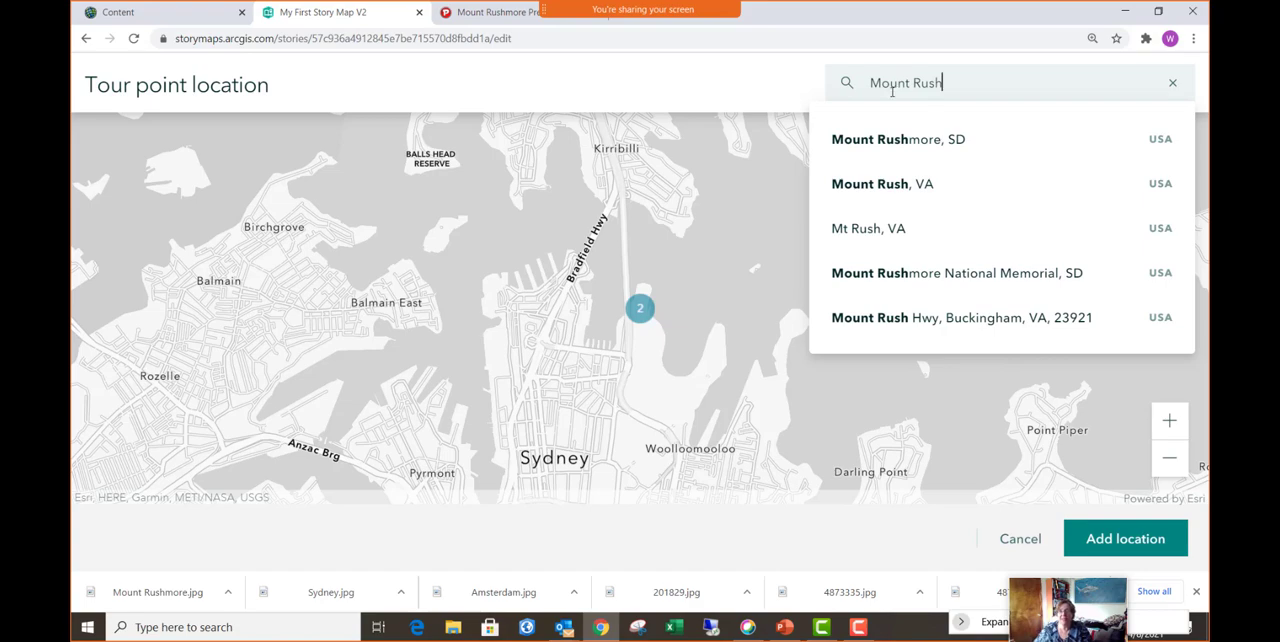
{"action": "left_click", "coordinate": [894, 150]}
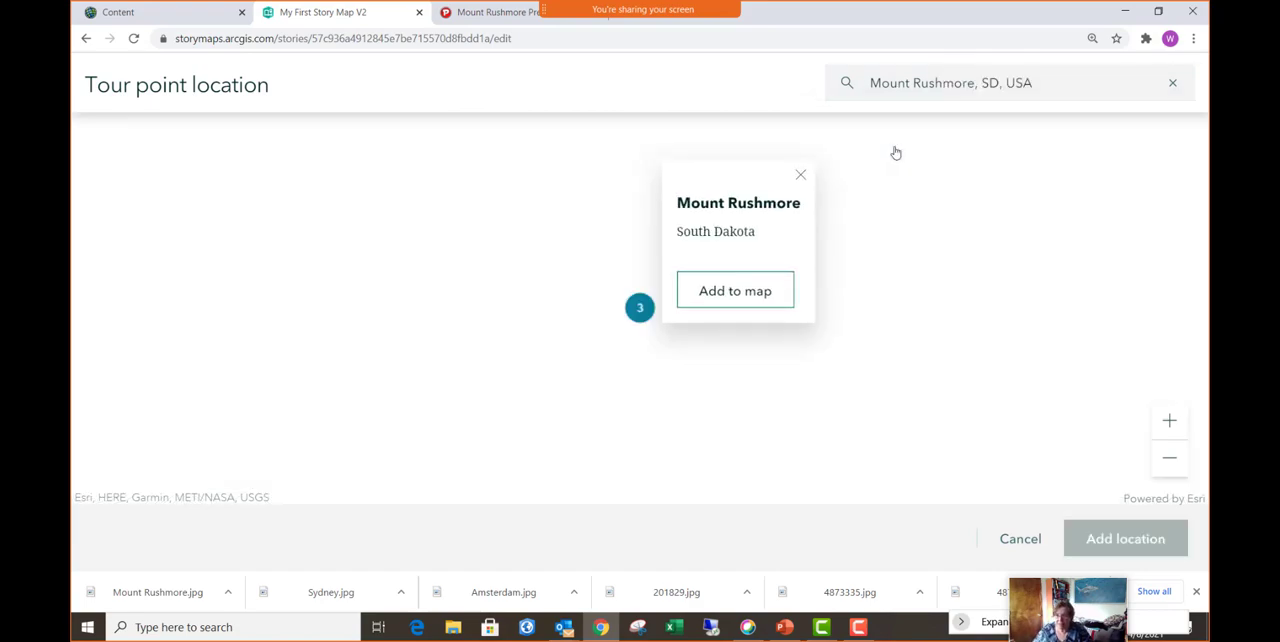
{"action": "left_click", "coordinate": [1168, 458]}
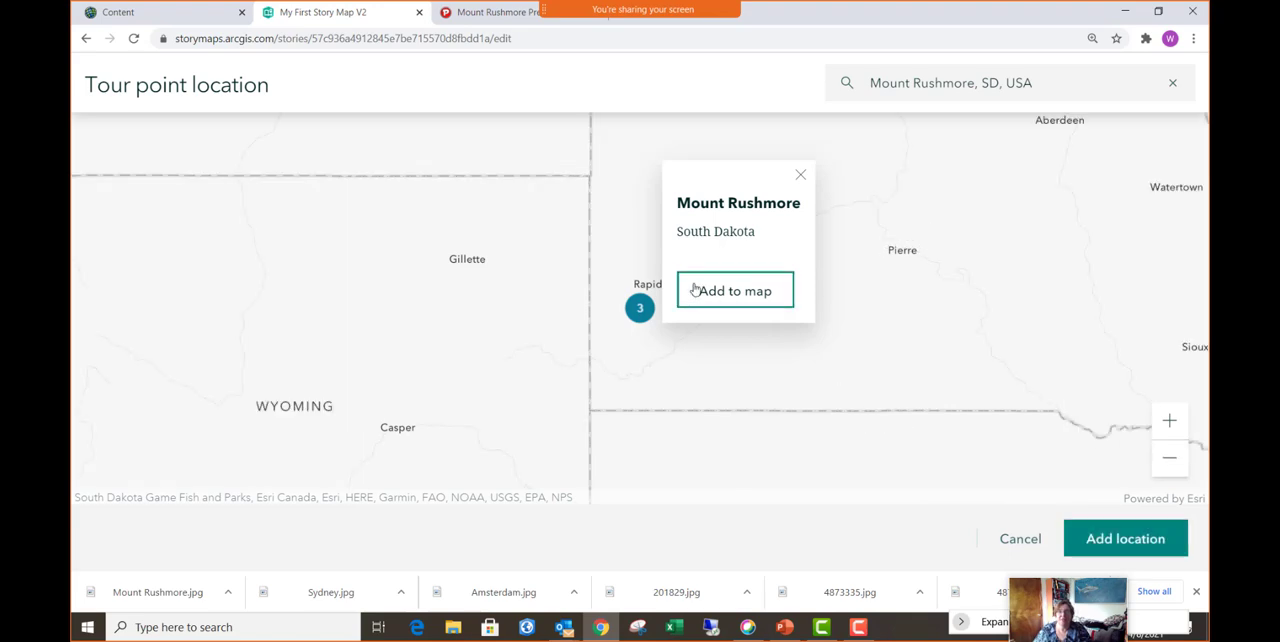
{"action": "left_click", "coordinate": [732, 296]}
{"action": "left_click", "coordinate": [1099, 541]}
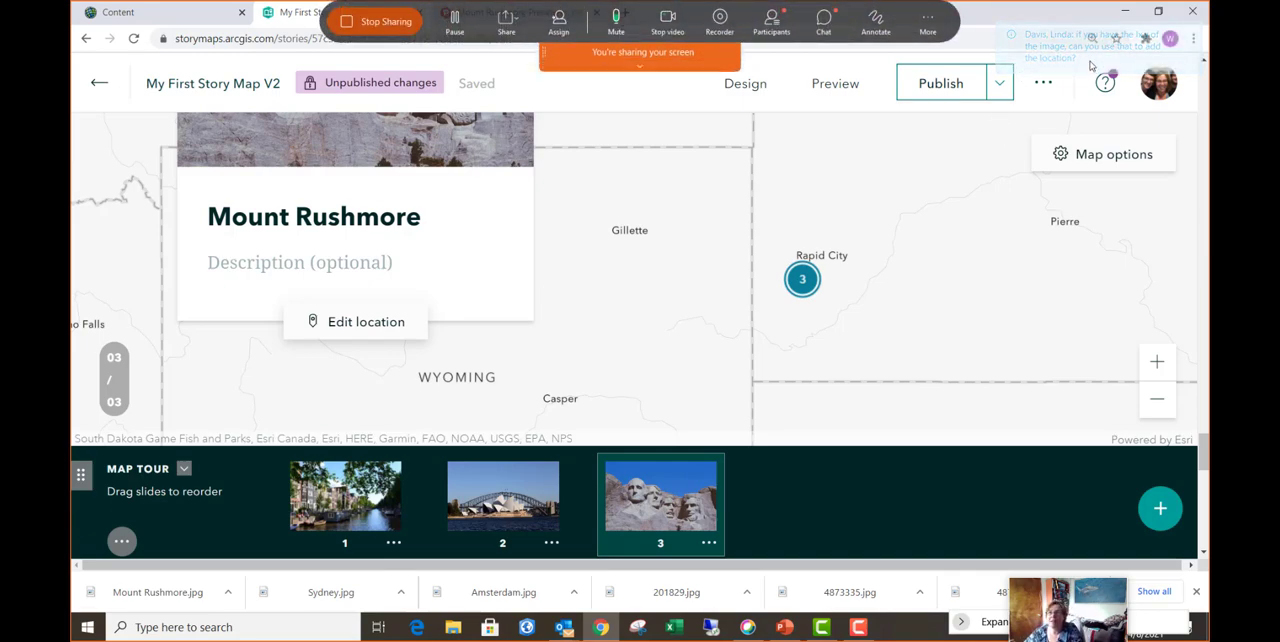
- Open the meeting chat and read through the participants' messages from the earliest to the latest
{"action": "left_click", "coordinate": [825, 20]}
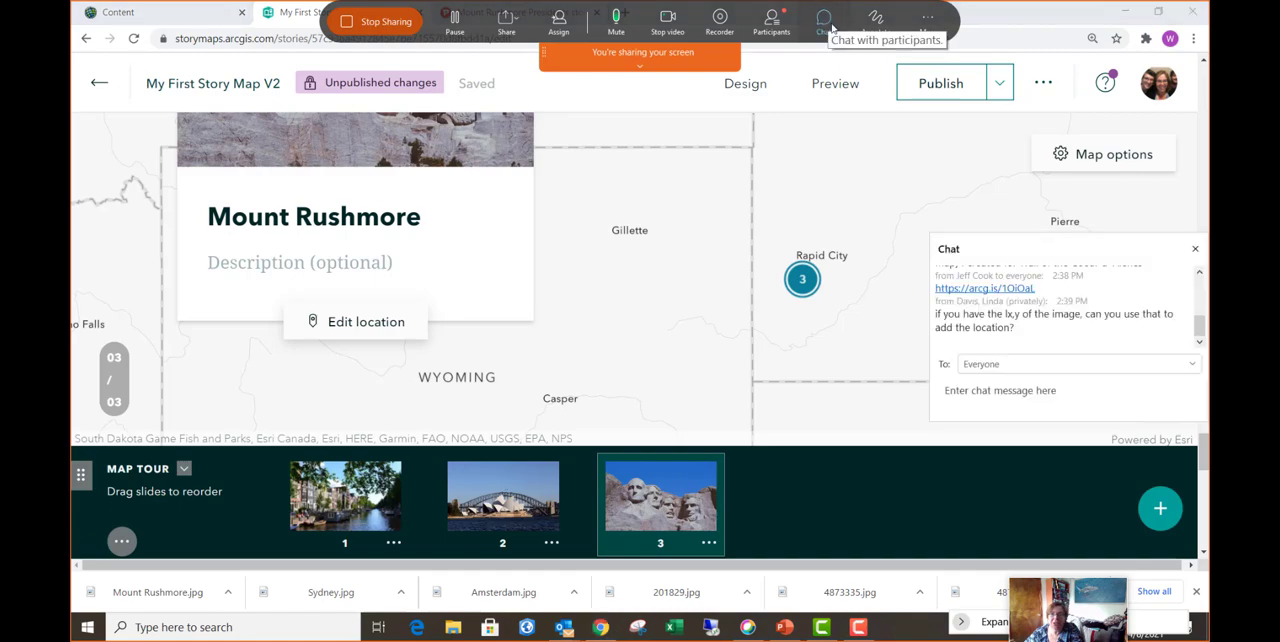
{"action": "scroll", "coordinate": [1103, 330], "scroll_direction": "up", "scroll_amount": 5}
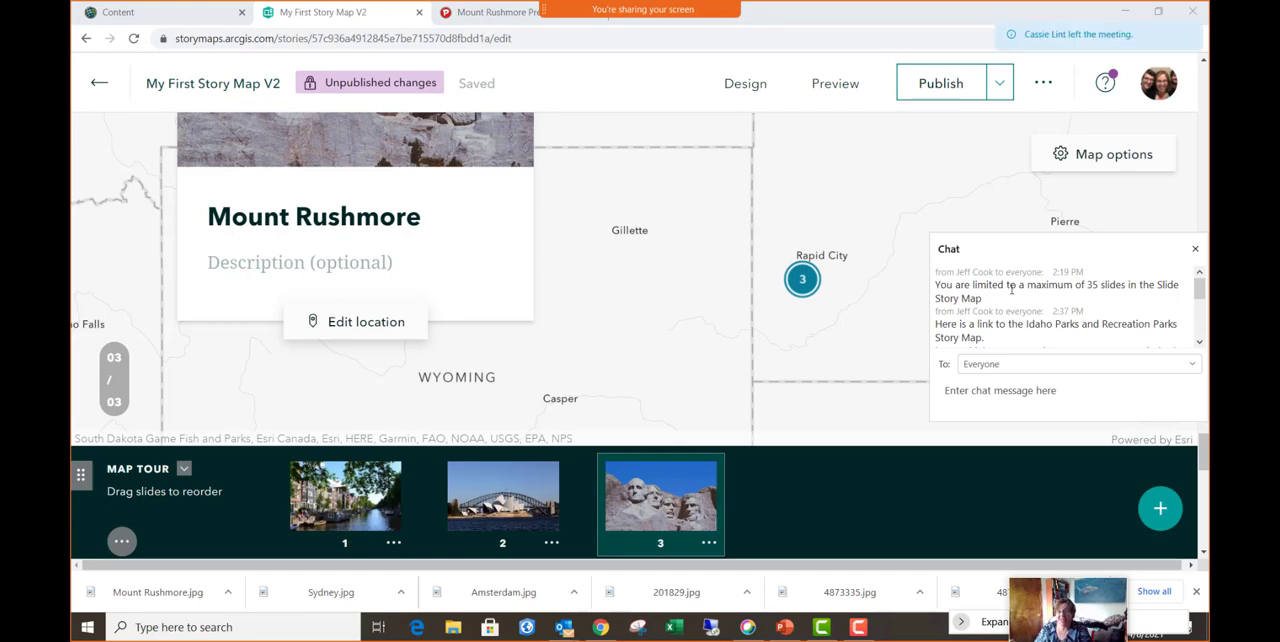
{"action": "scroll", "coordinate": [1012, 288], "scroll_direction": "down", "scroll_amount": 3}
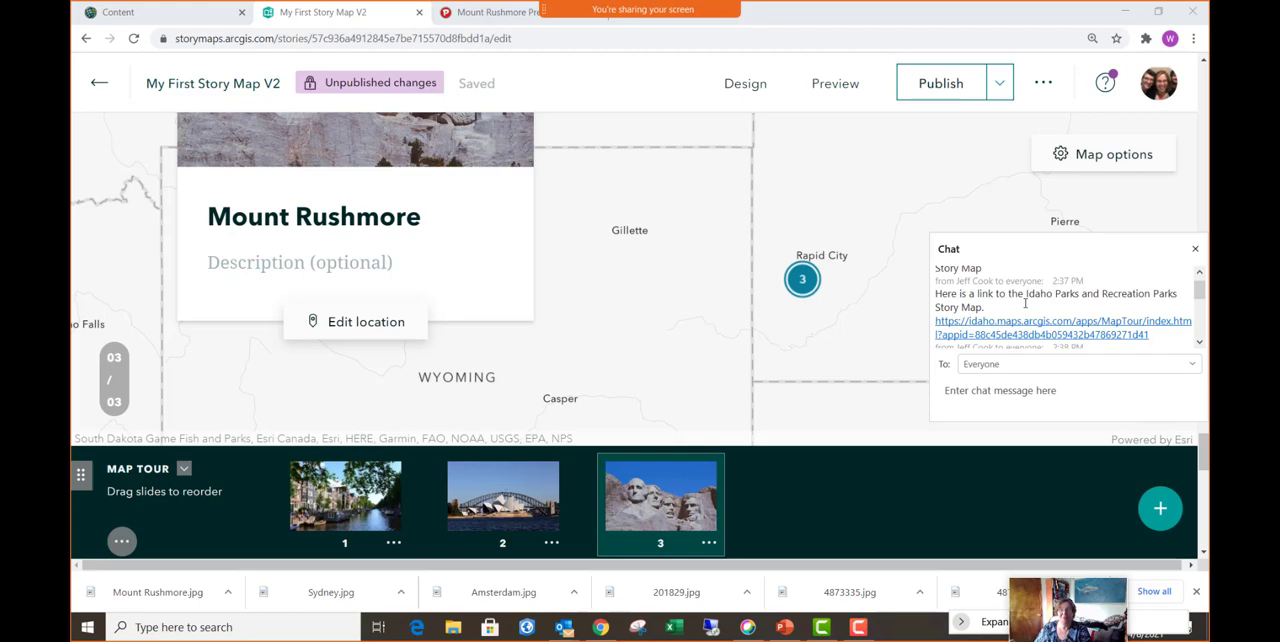
{"action": "scroll", "coordinate": [1021, 298], "scroll_direction": "down", "scroll_amount": 3}
{"action": "scroll", "coordinate": [1021, 298], "scroll_direction": "down", "scroll_amount": 2}
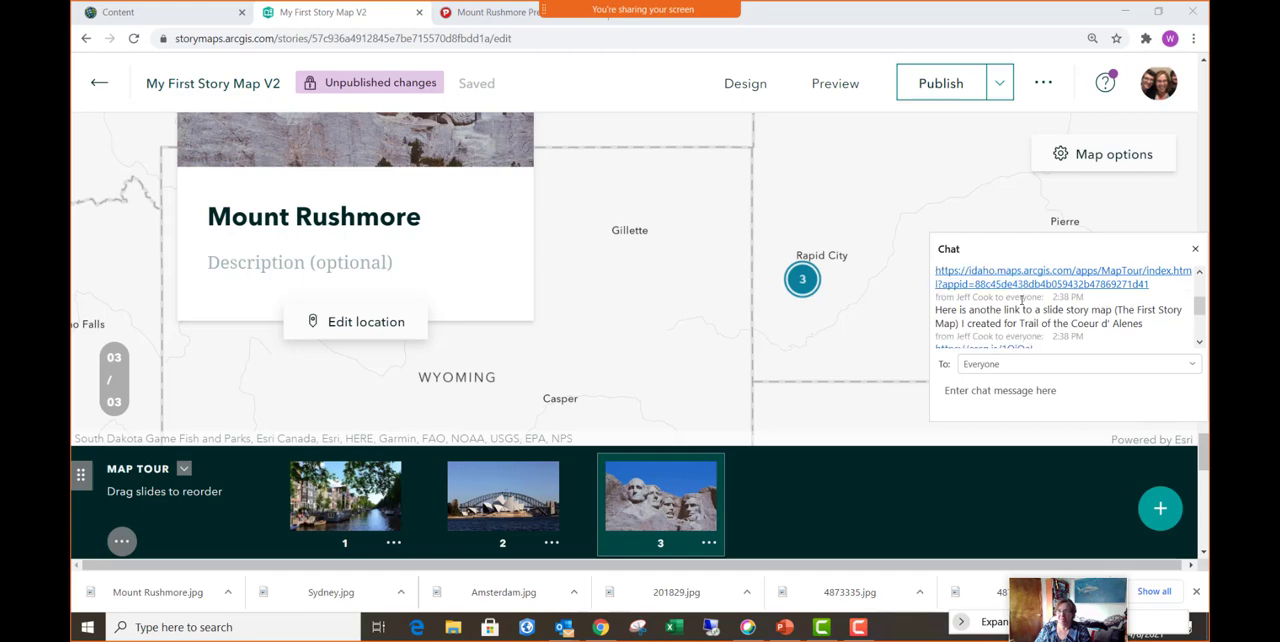
{"action": "scroll", "coordinate": [1021, 298], "scroll_direction": "down", "scroll_amount": 1}
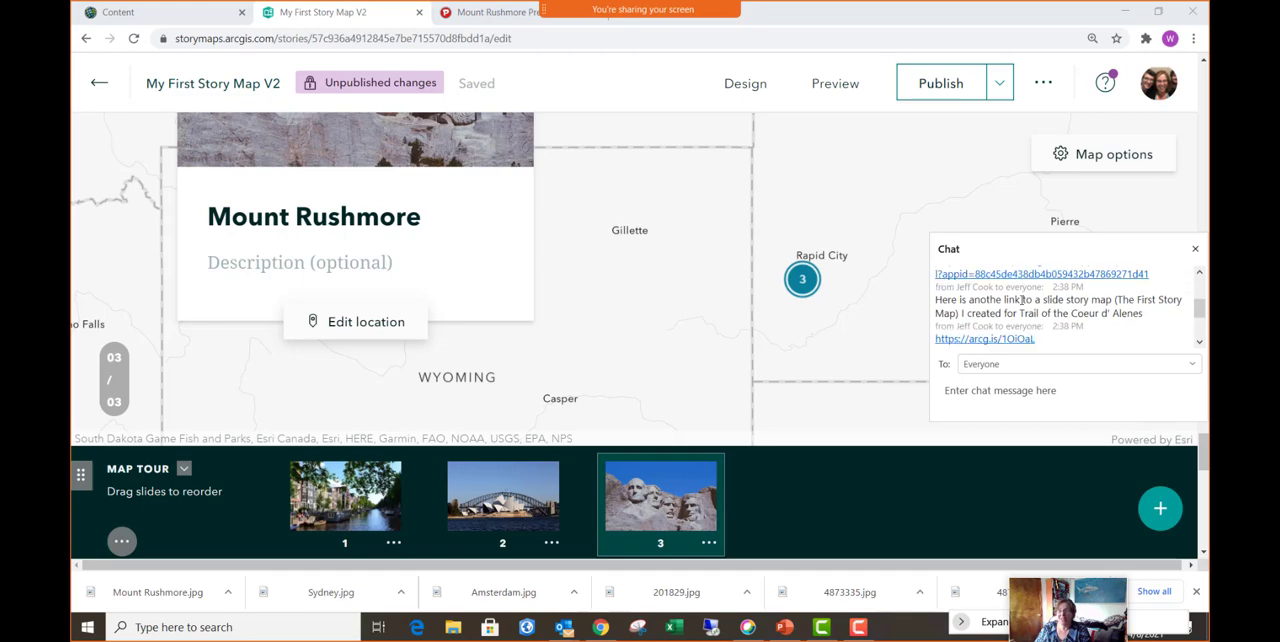
{"action": "scroll", "coordinate": [1021, 299], "scroll_direction": "down", "scroll_amount": 1}
{"action": "scroll", "coordinate": [1021, 300], "scroll_direction": "down", "scroll_amount": 4}
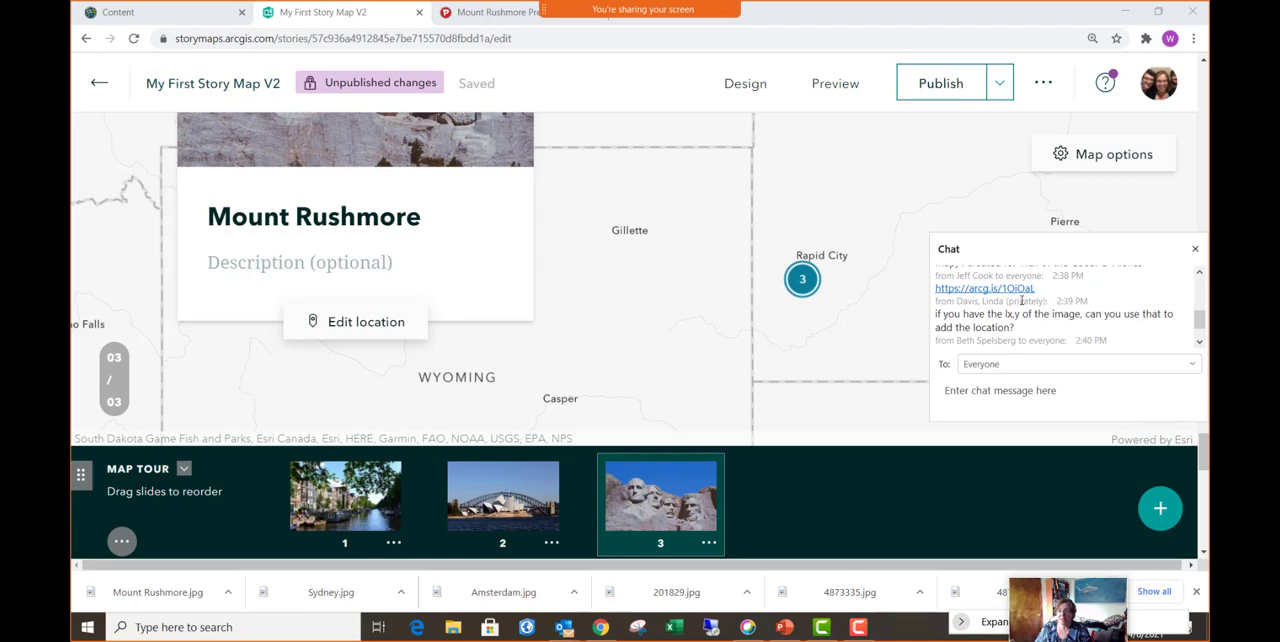
{"action": "scroll", "coordinate": [1021, 299], "scroll_direction": "down", "scroll_amount": 3}
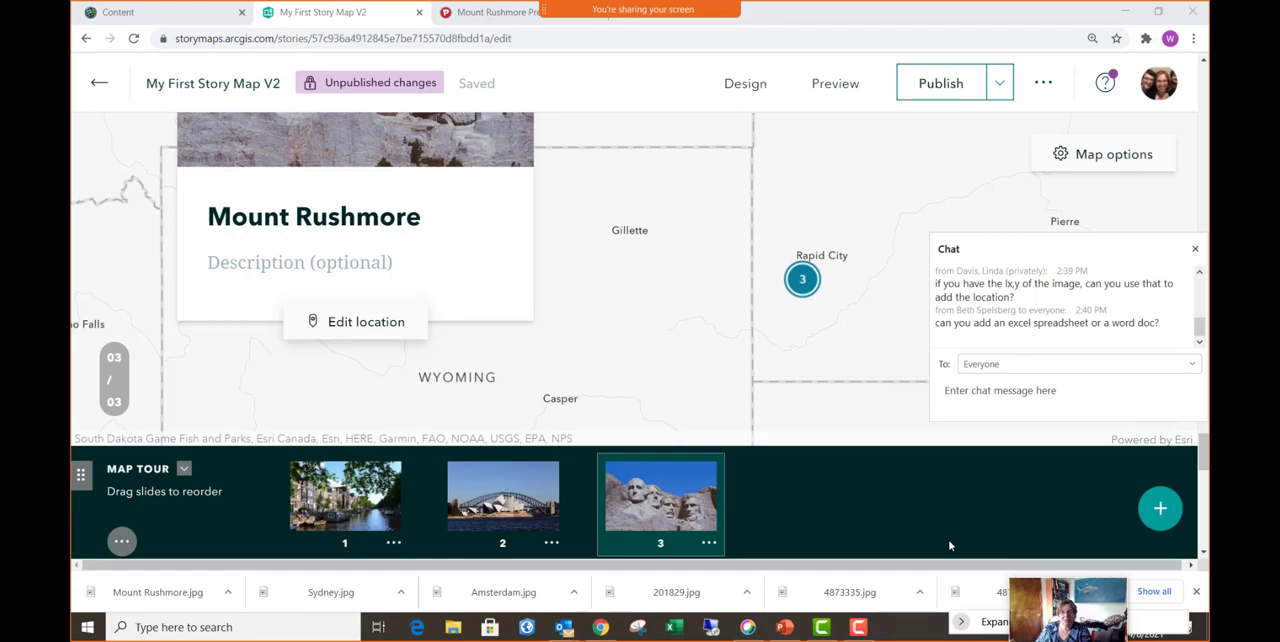
- Examine the content block types offered below the map tour, and close the list and the meeting chat
{"action": "scroll", "coordinate": [727, 476], "scroll_direction": "down", "scroll_amount": 2}
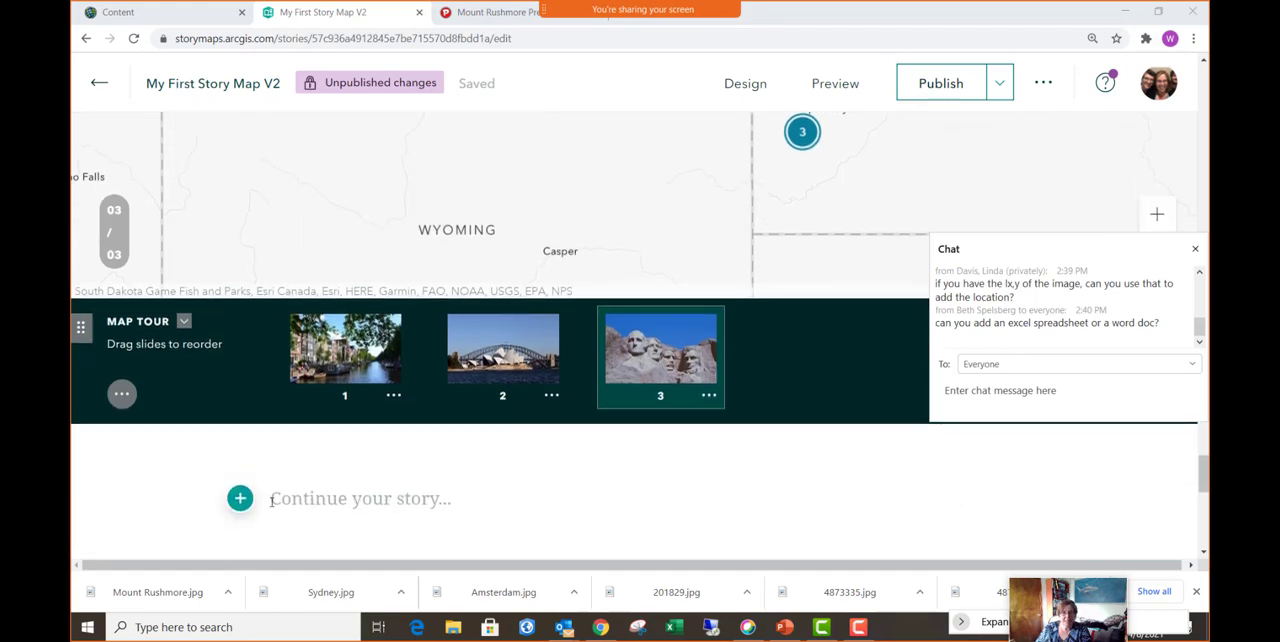
{"action": "left_click", "coordinate": [240, 498]}
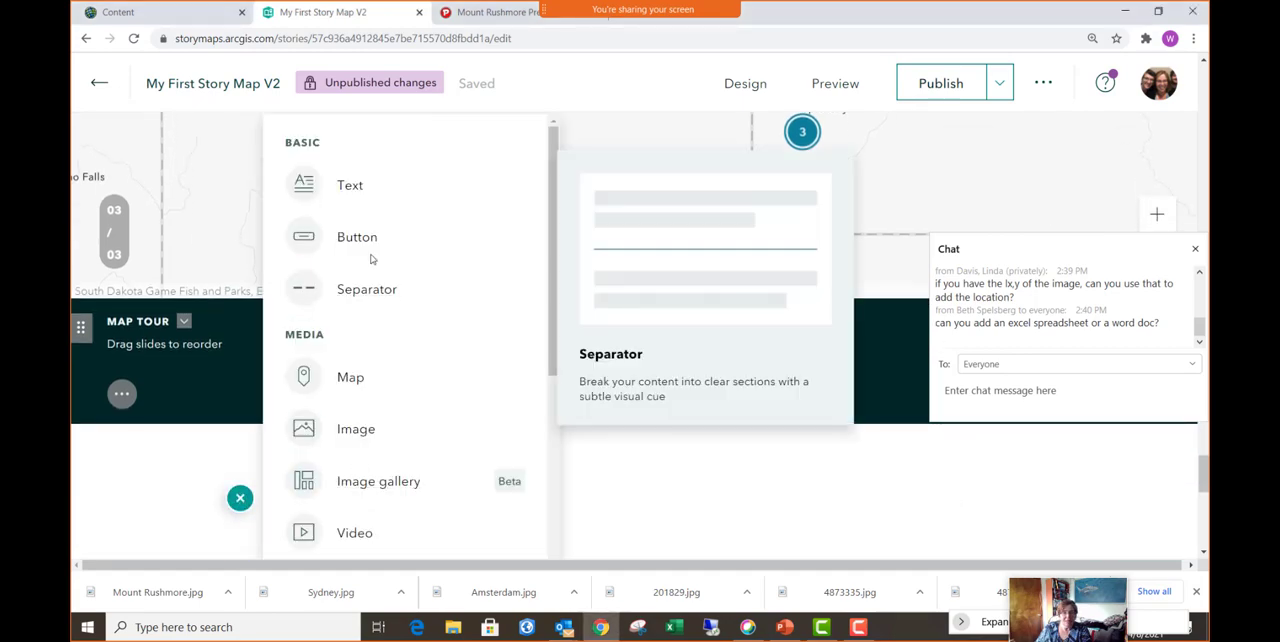
{"action": "scroll", "coordinate": [374, 256], "scroll_direction": "down", "scroll_amount": 1}
{"action": "scroll", "coordinate": [372, 257], "scroll_direction": "down", "scroll_amount": 4}
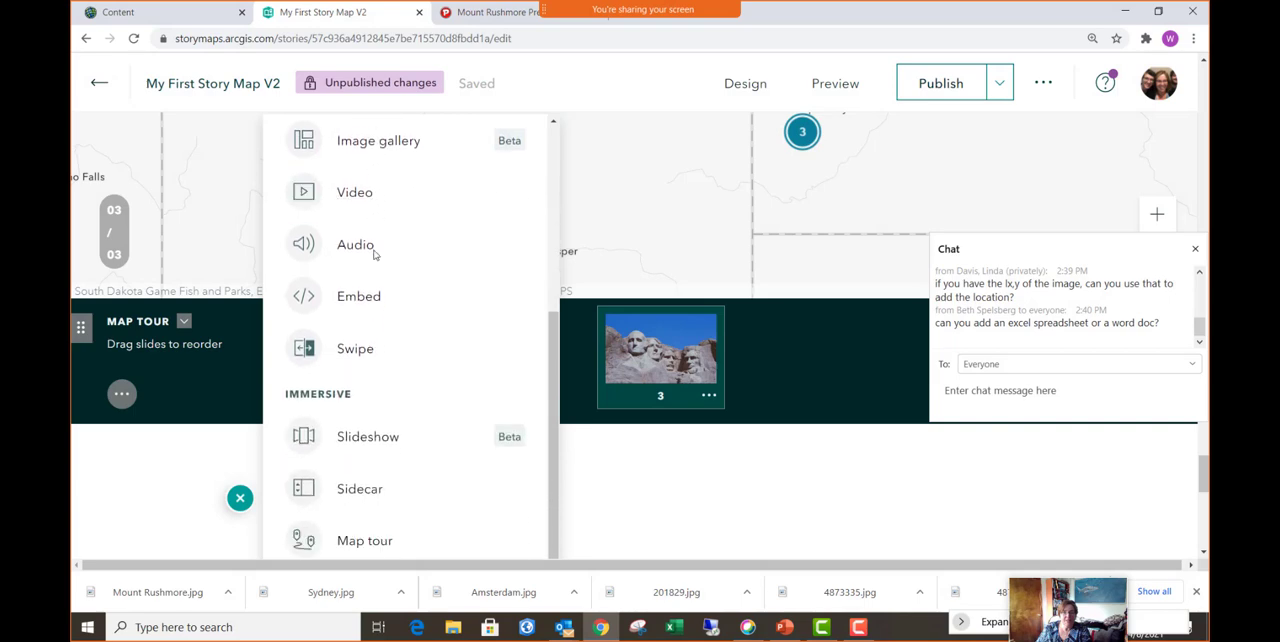
{"action": "scroll", "coordinate": [410, 300], "scroll_direction": "up", "scroll_amount": 5}
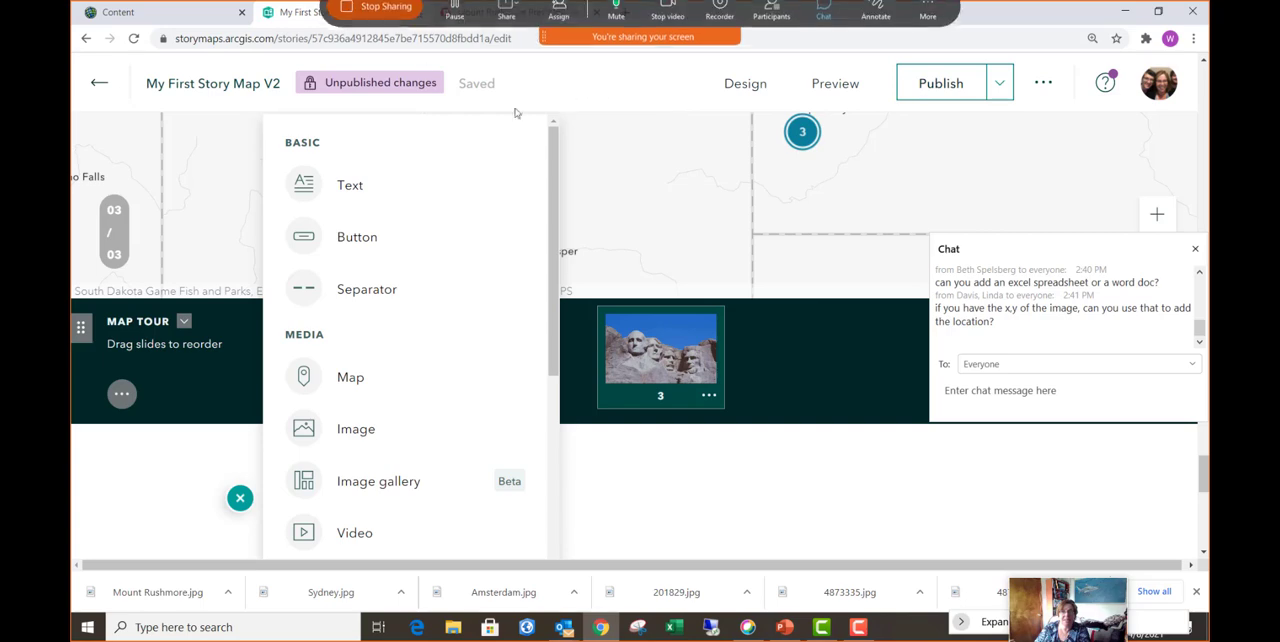
{"action": "left_click", "coordinate": [855, 337]}
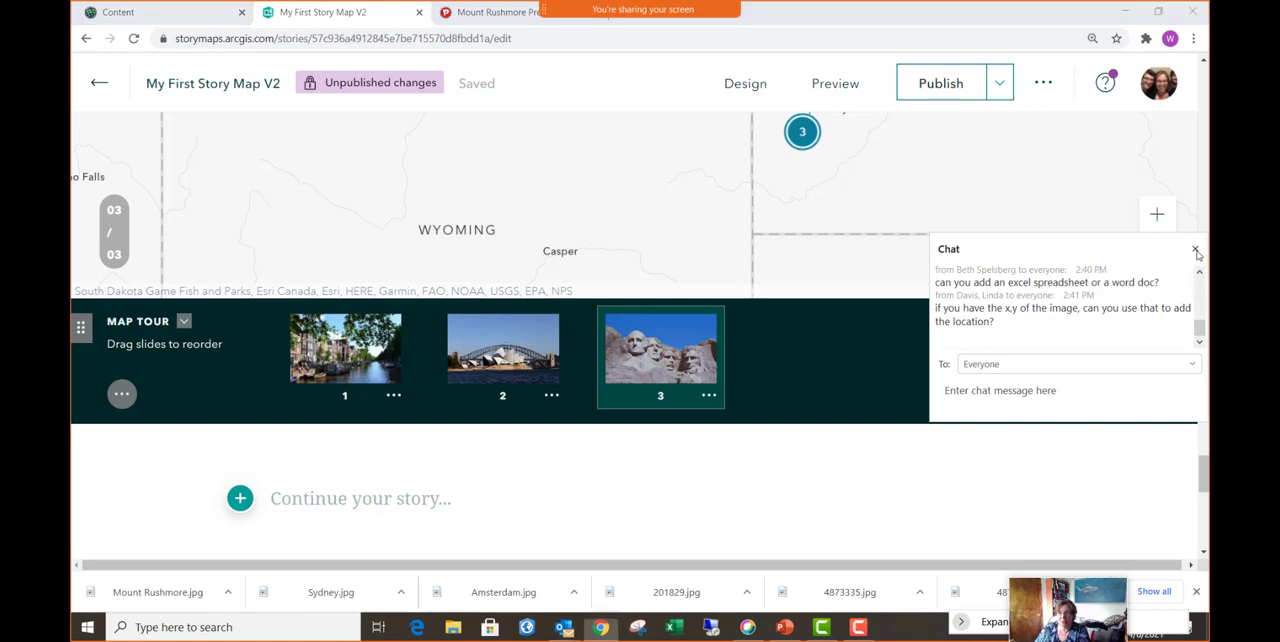
{"action": "left_click", "coordinate": [1196, 249]}
- Add a fourth slide to the map tour and upload 4872416.jpg as its image
{"action": "left_click", "coordinate": [1160, 360]}
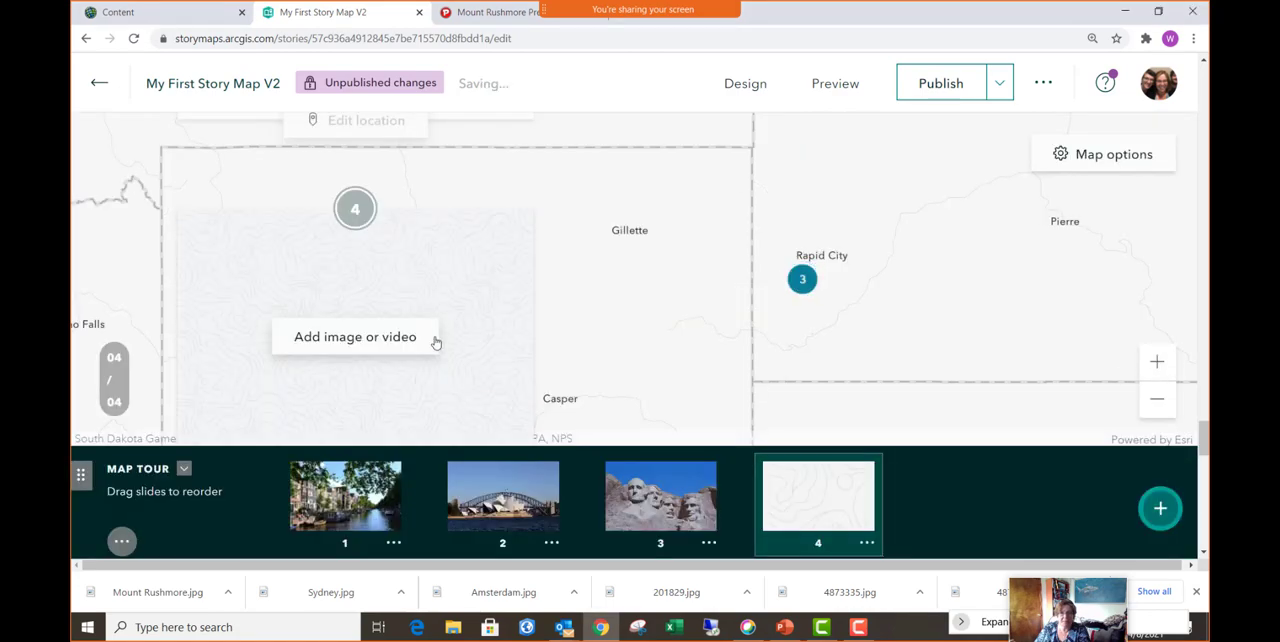
{"action": "left_click", "coordinate": [378, 344]}
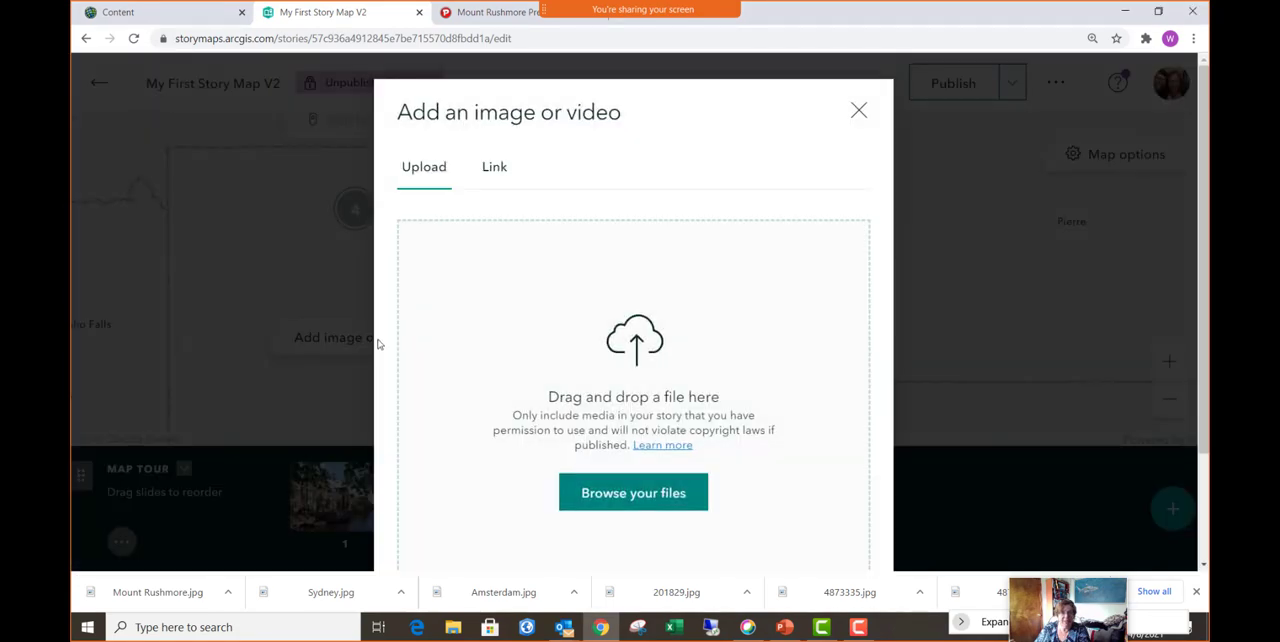
{"action": "left_click", "coordinate": [662, 494]}
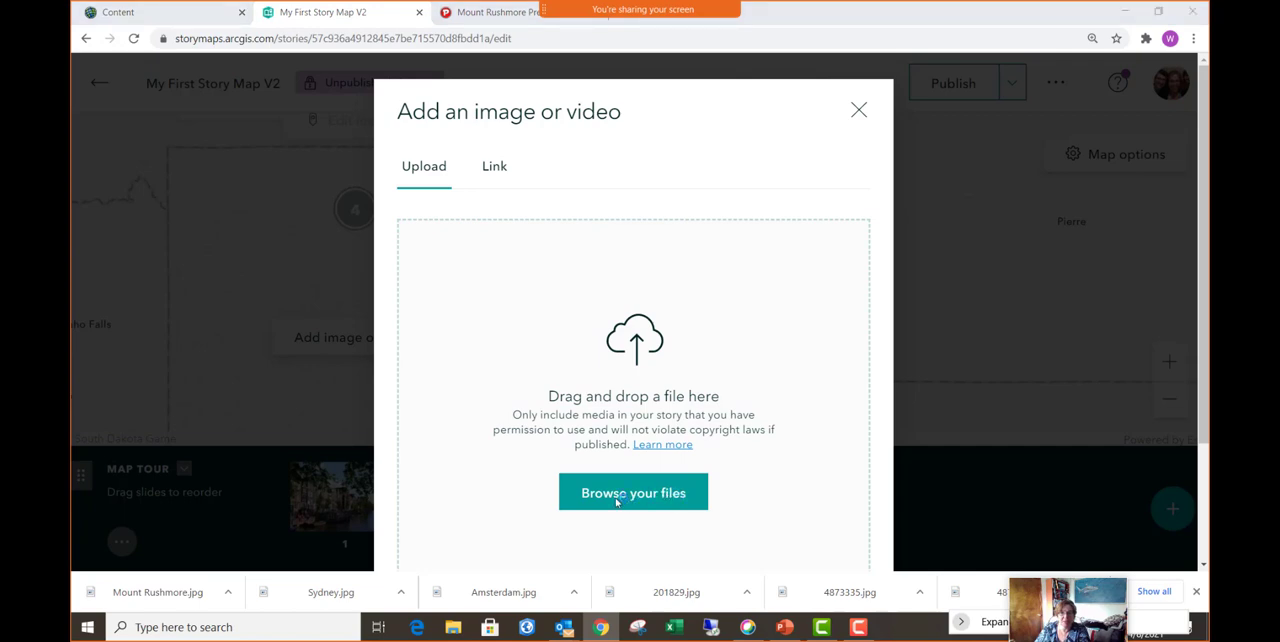
{"action": "left_click", "coordinate": [453, 225]}
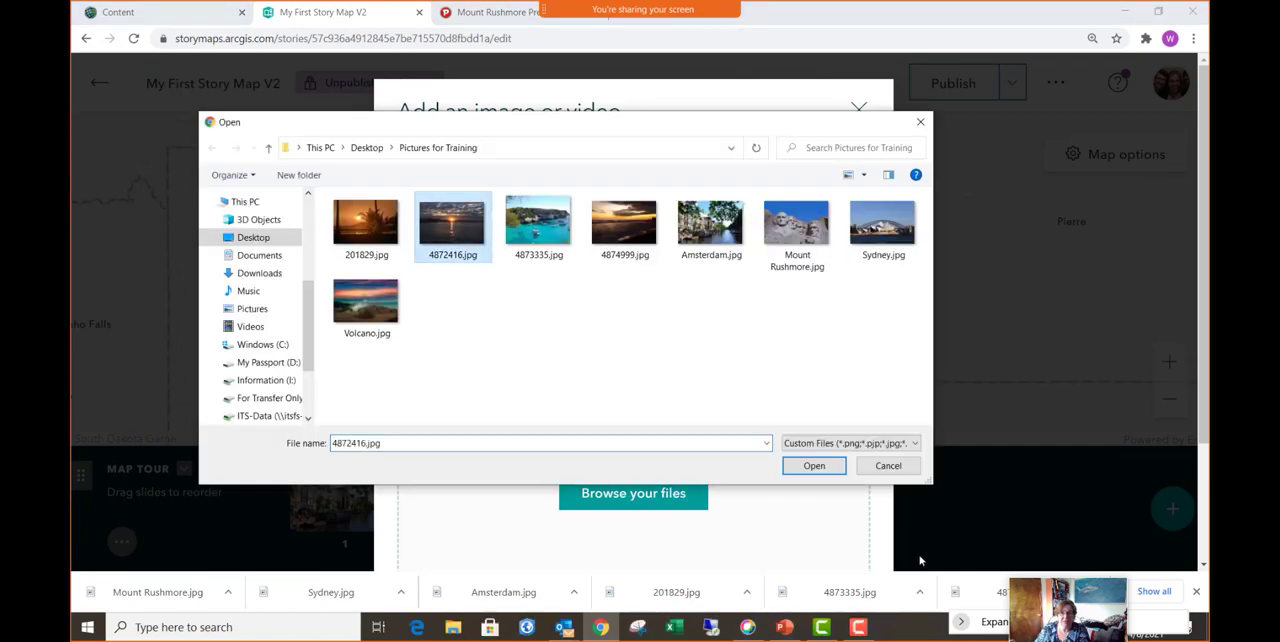
{"action": "left_click", "coordinate": [826, 468]}
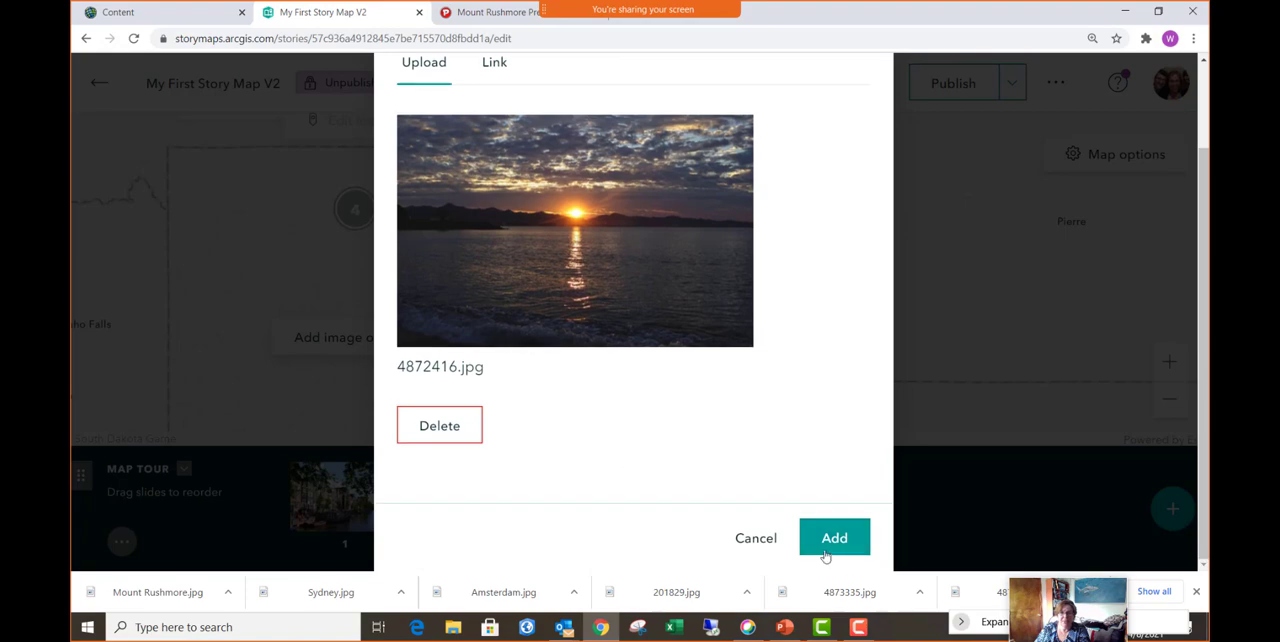
{"action": "left_click", "coordinate": [830, 550]}
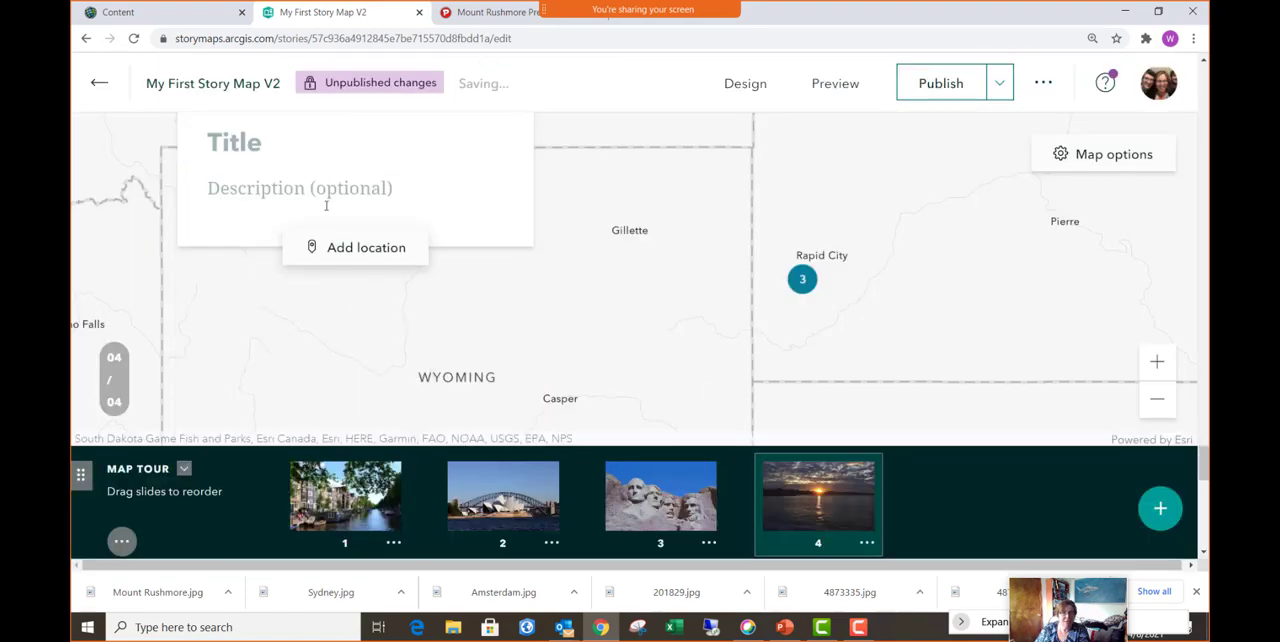
- Try to locate the fourth slide by searching for the coordinates -116,42, and leave without adding the location
{"action": "left_click", "coordinate": [366, 250]}
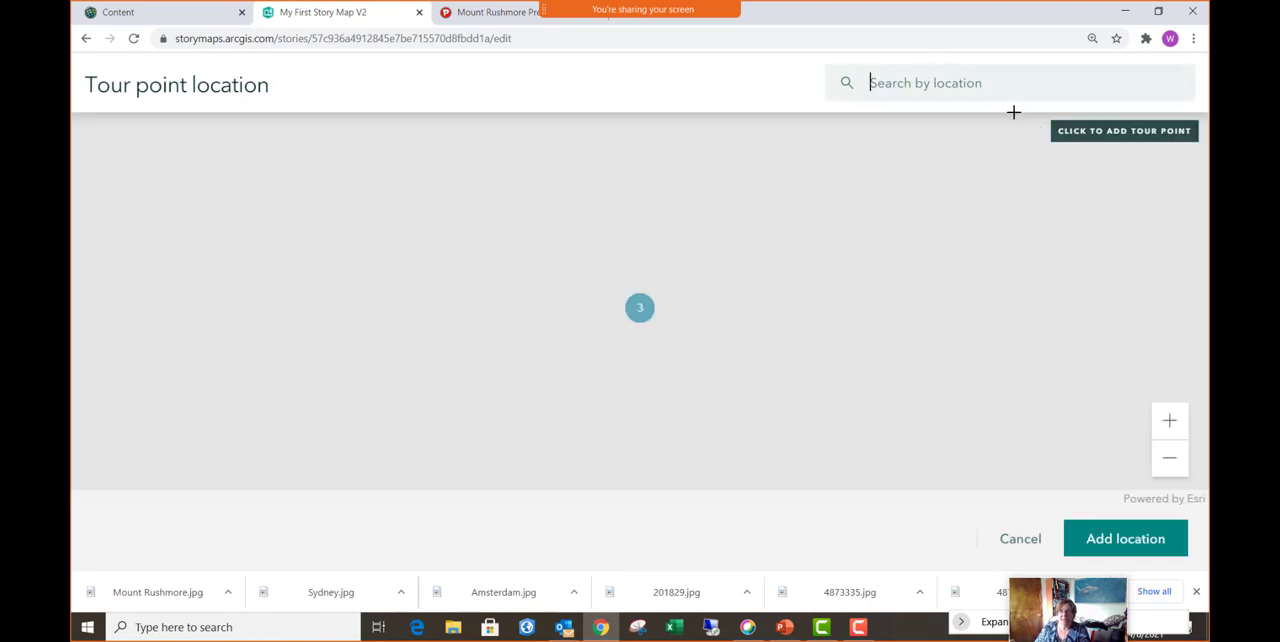
{"action": "type", "text": "-116"}
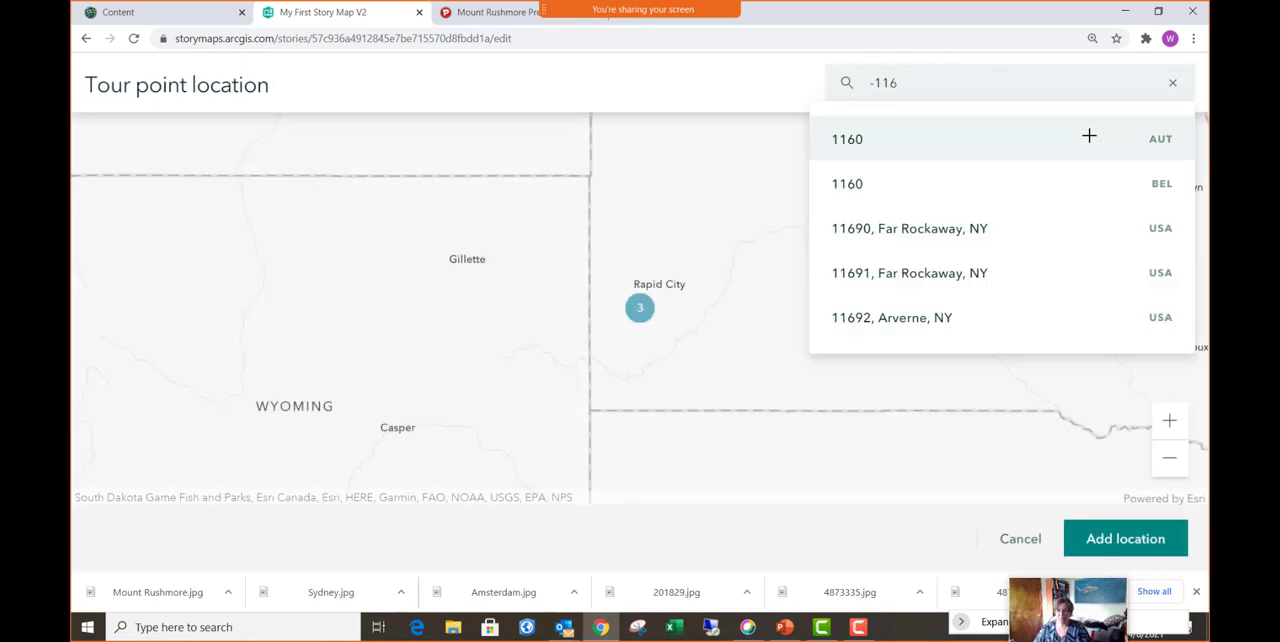
{"action": "type", "text": ",4"}
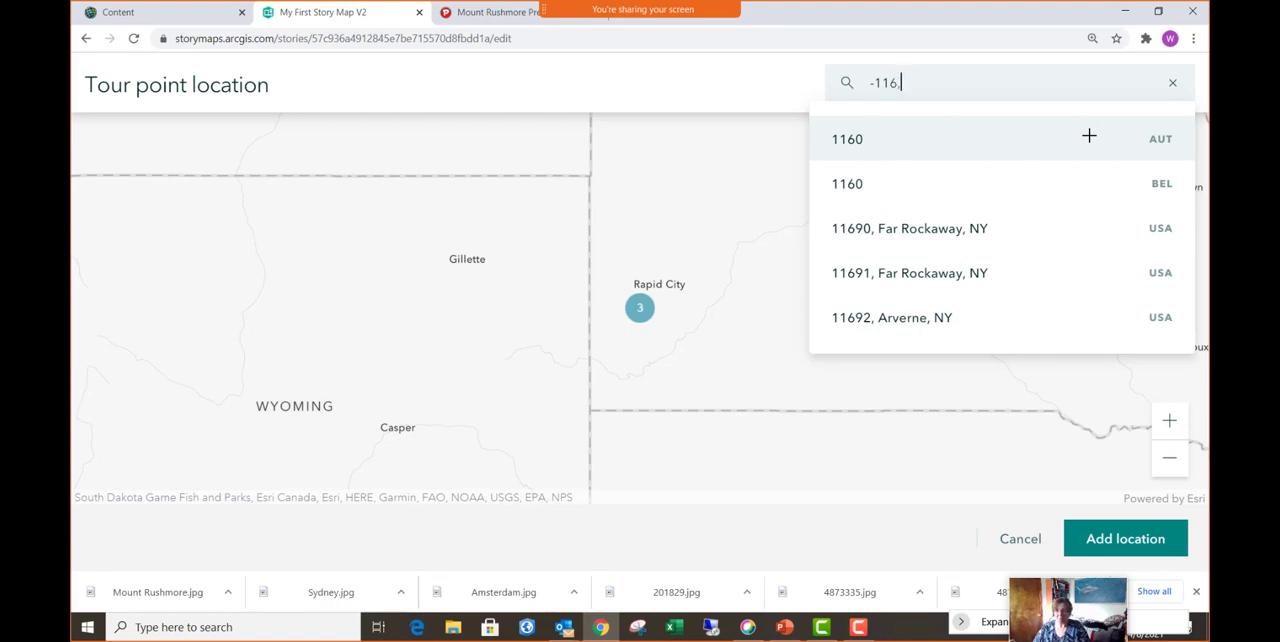
{"action": "type", "text": "2"}
{"action": "key", "text": "Return"}
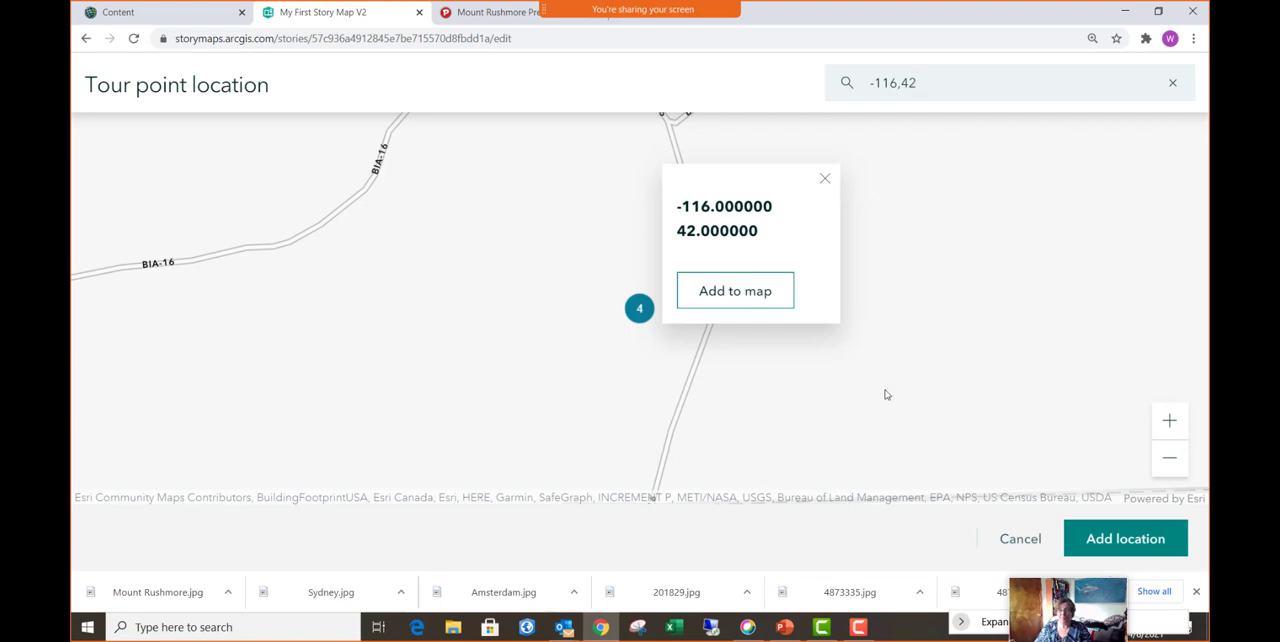
{"action": "left_click", "coordinate": [825, 179]}
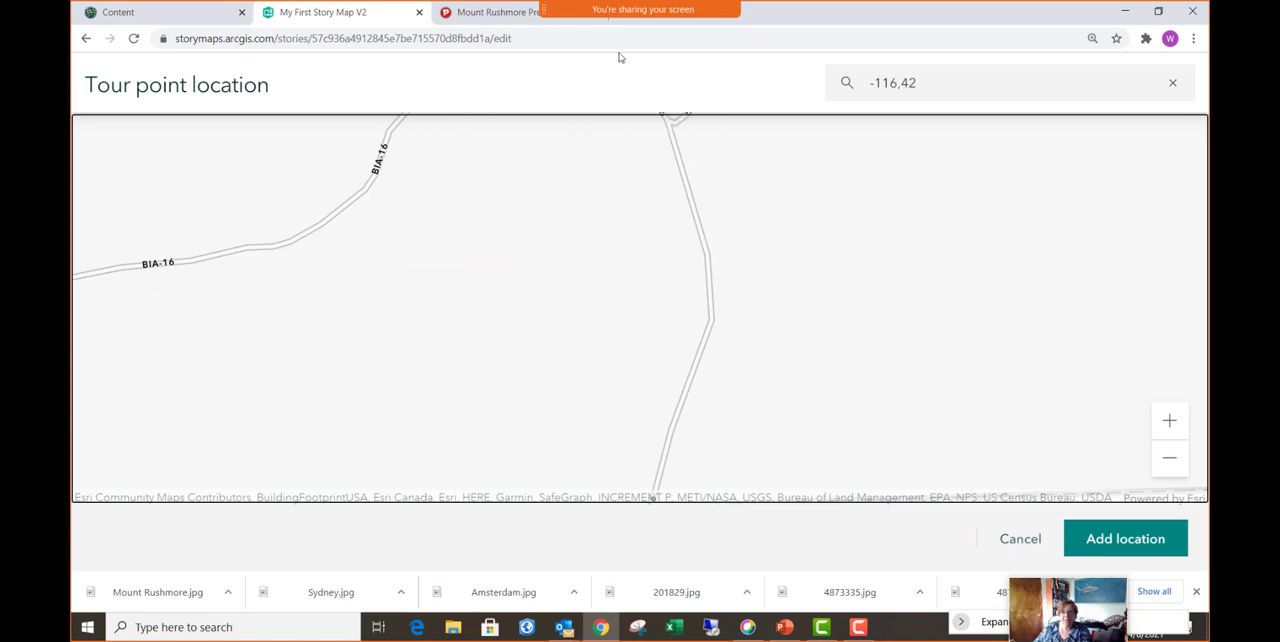
{"action": "left_click", "coordinate": [1028, 540]}
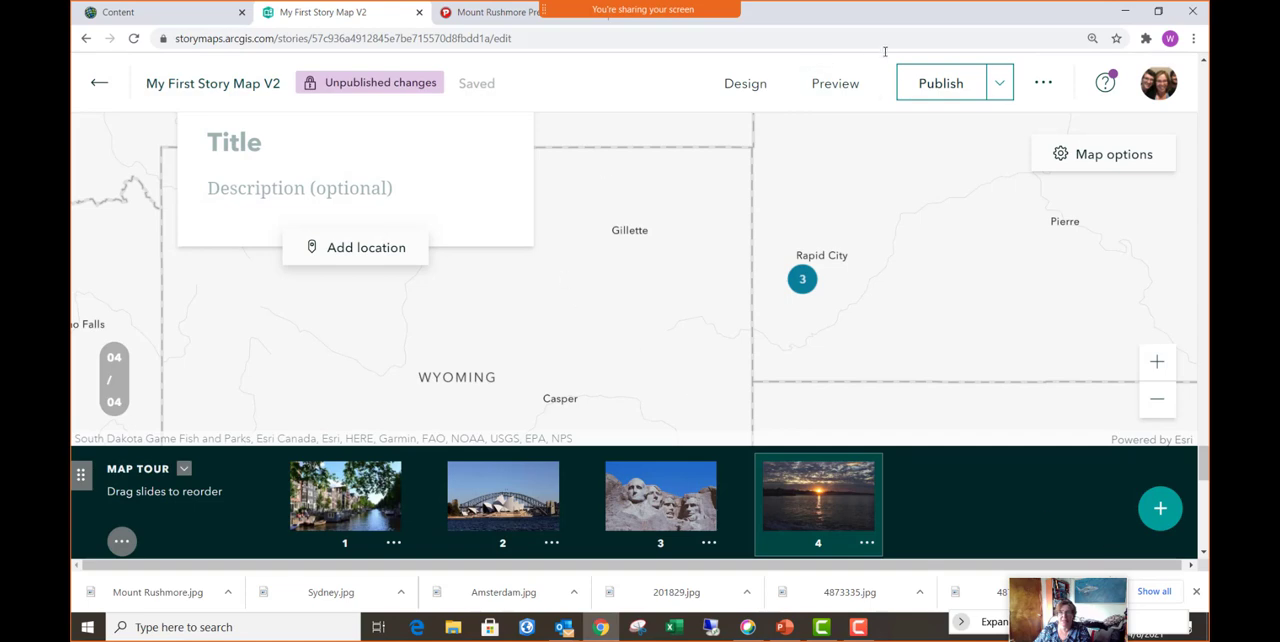
- Publish the story's changes and go to the map tour in the published story
{"action": "left_click", "coordinate": [950, 86]}
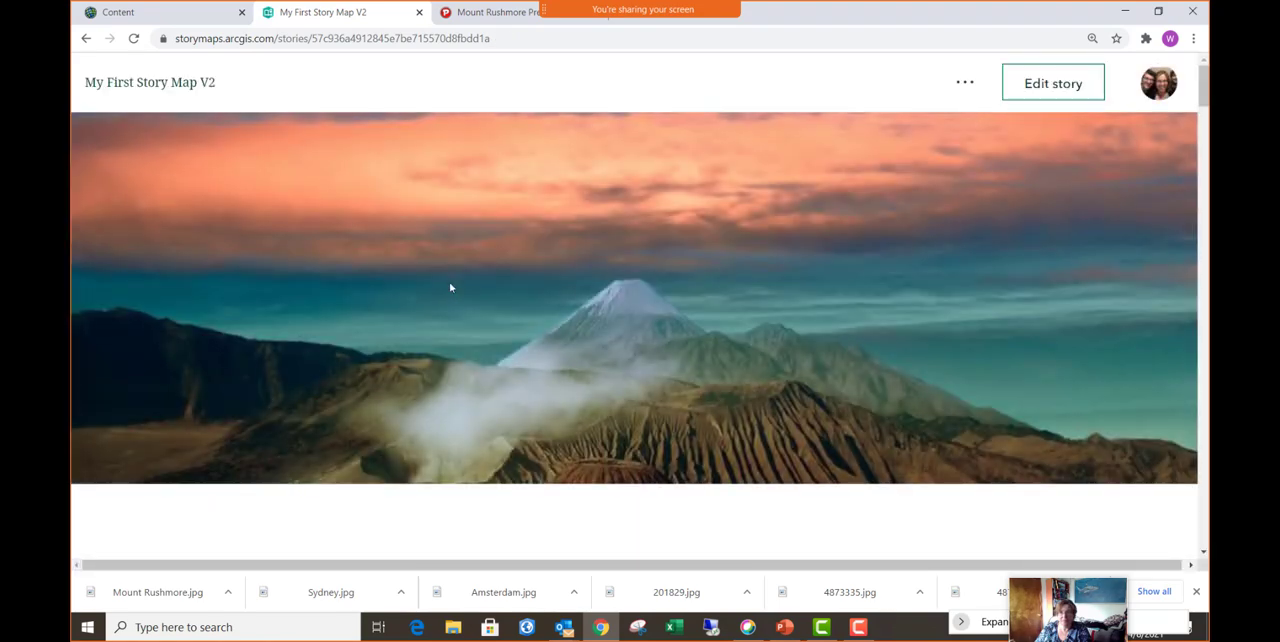
{"action": "scroll", "coordinate": [450, 288], "scroll_direction": "down", "scroll_amount": 5}
{"action": "scroll", "coordinate": [1143, 157], "scroll_direction": "down", "scroll_amount": 5}
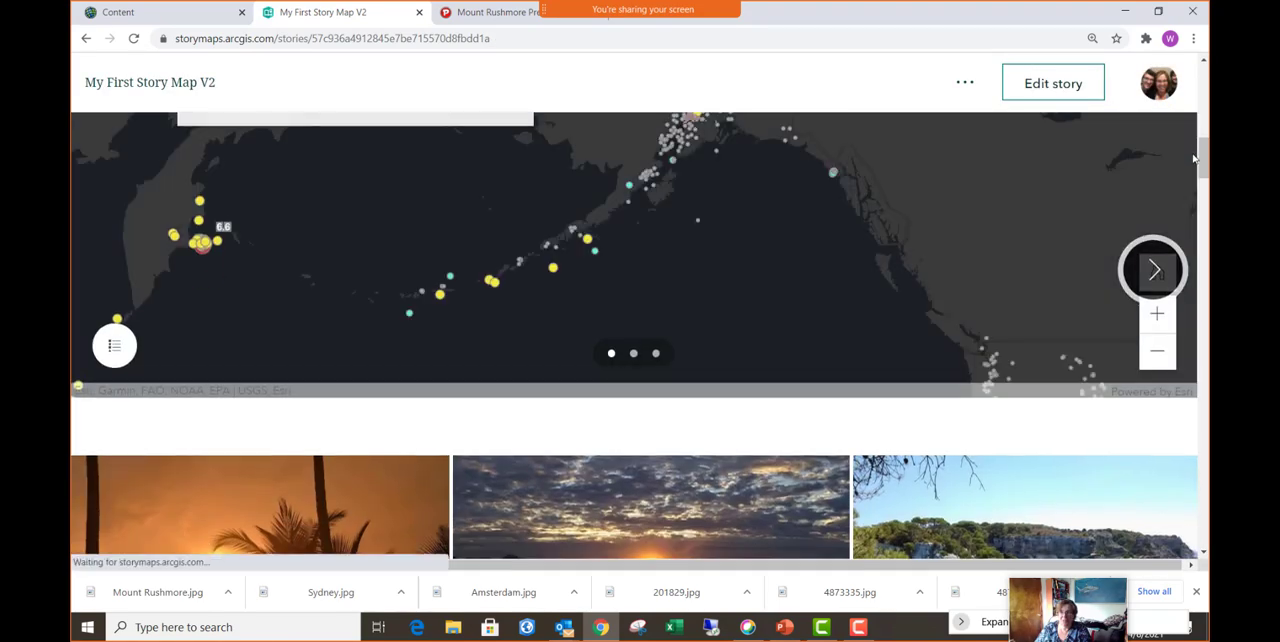
{"action": "left_click_drag", "start_coordinate": [1202, 158], "coordinate": [1203, 393]}
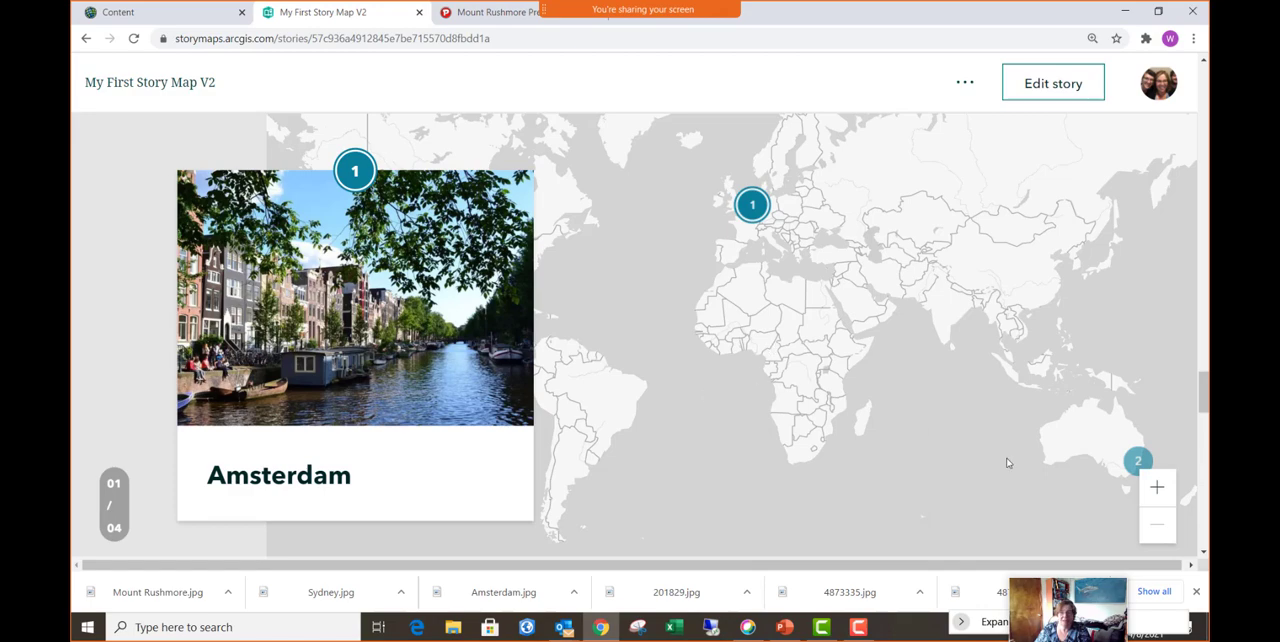
- Examine the published map tour from the Amsterdam slide through Sydney and Mount Rushmore to the fourth slide and the story's end
{"action": "scroll", "coordinate": [436, 392], "scroll_direction": "up", "scroll_amount": 2}
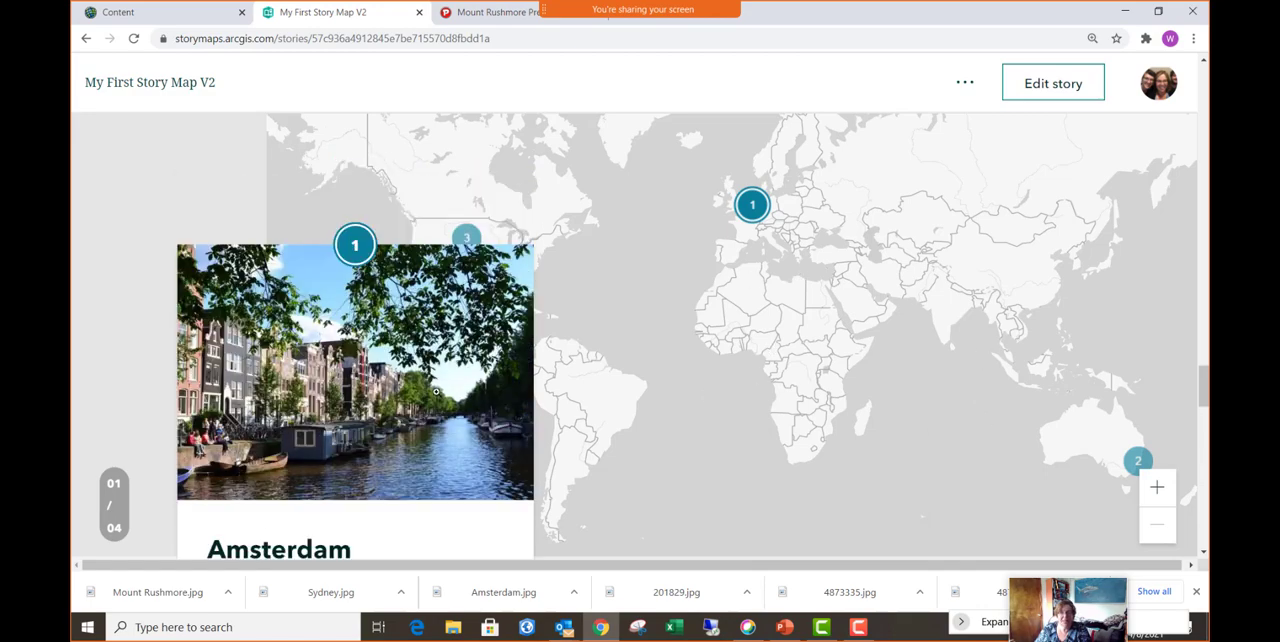
{"action": "scroll", "coordinate": [436, 392], "scroll_direction": "down", "scroll_amount": 5}
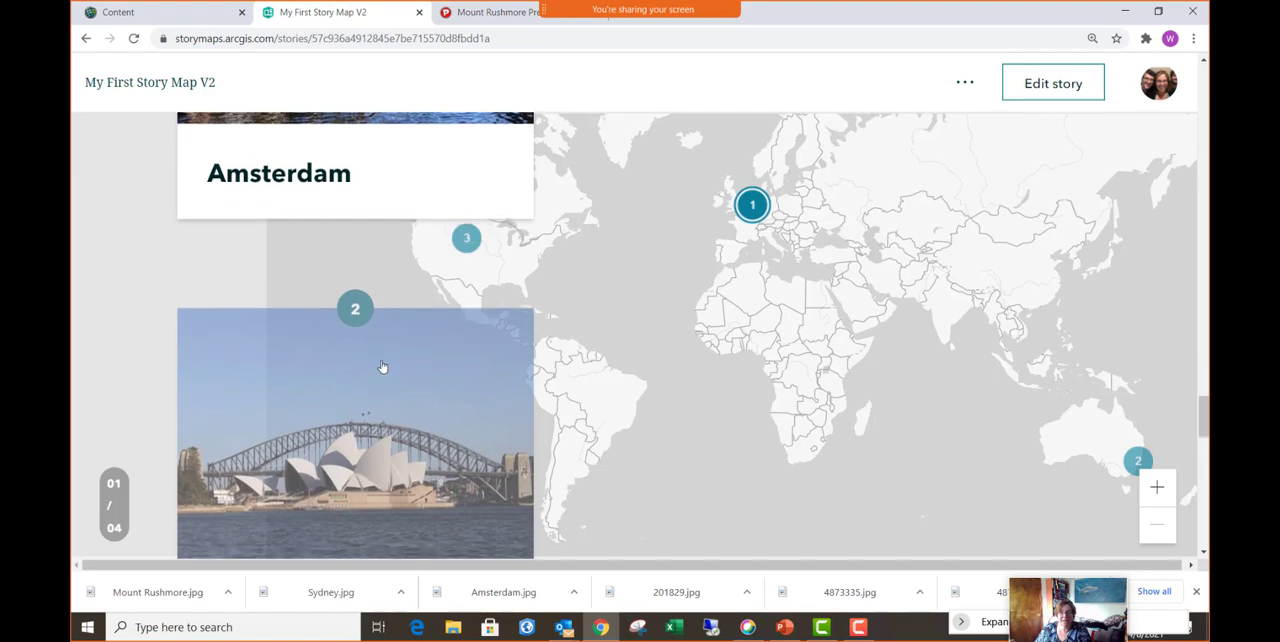
{"action": "scroll", "coordinate": [382, 367], "scroll_direction": "down", "scroll_amount": 3}
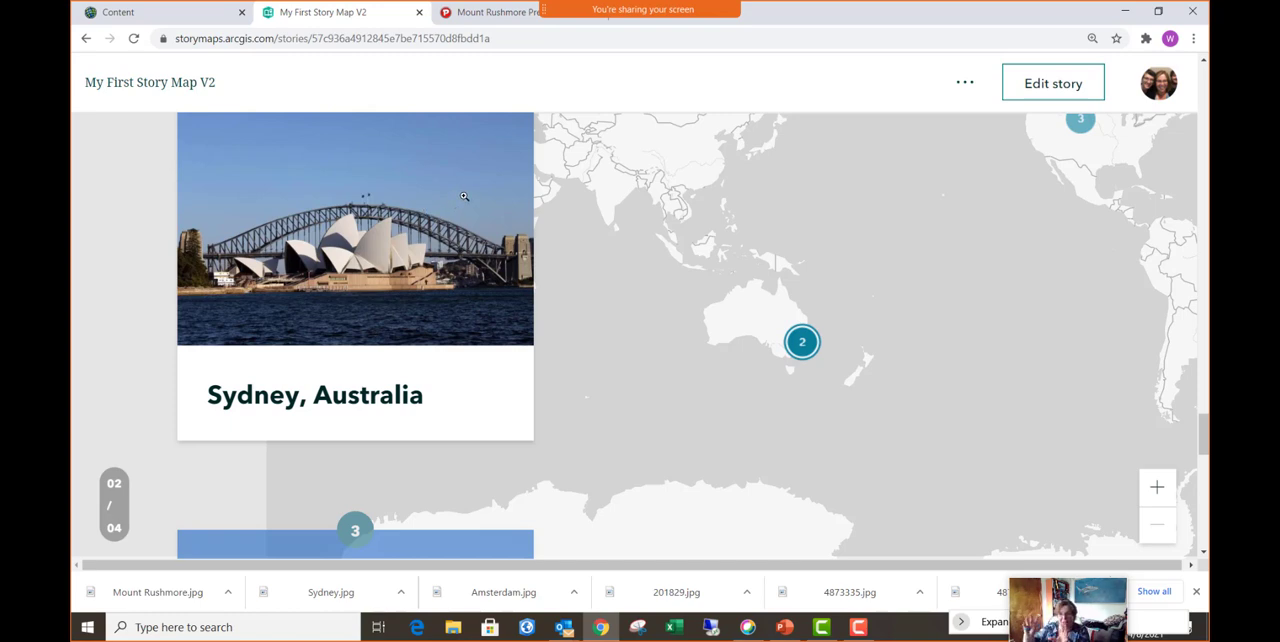
{"action": "scroll", "coordinate": [487, 249], "scroll_direction": "down", "scroll_amount": 1}
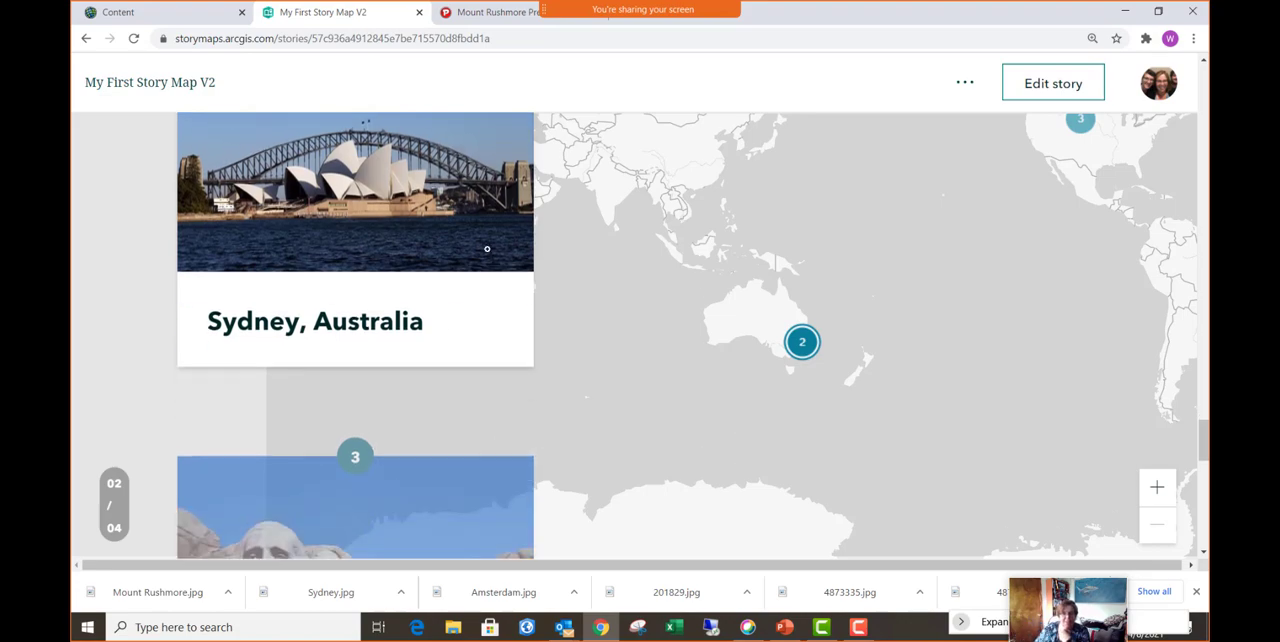
{"action": "scroll", "coordinate": [557, 358], "scroll_direction": "down", "scroll_amount": 3}
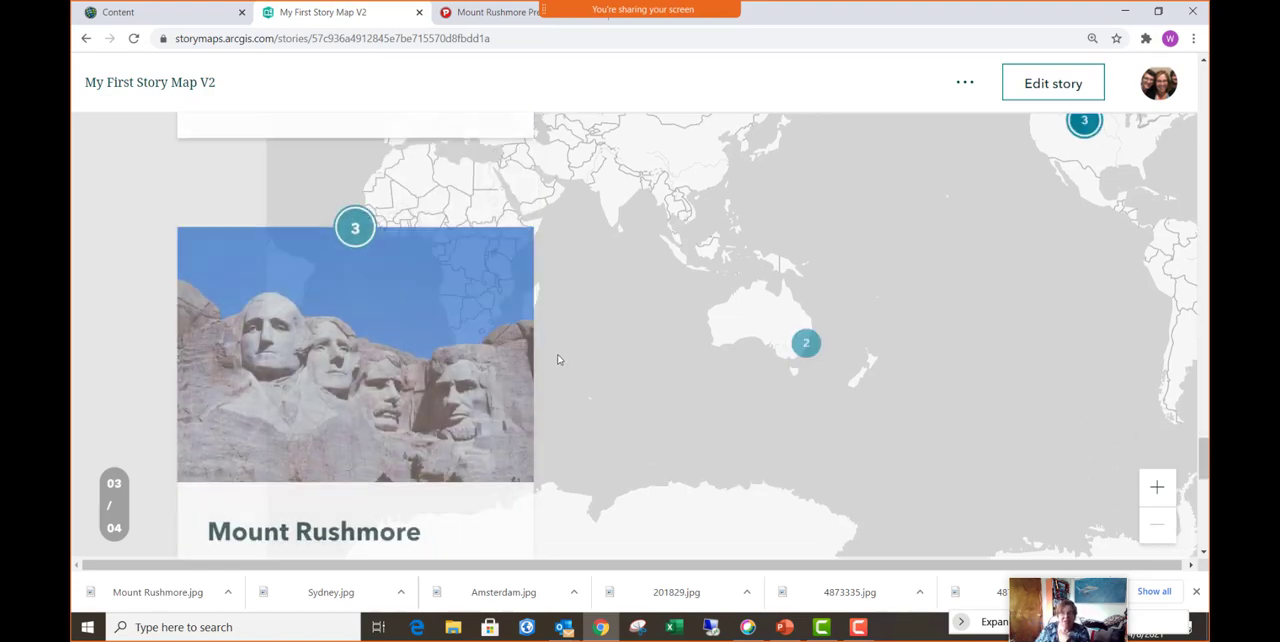
{"action": "scroll", "coordinate": [558, 358], "scroll_direction": "down", "scroll_amount": 2}
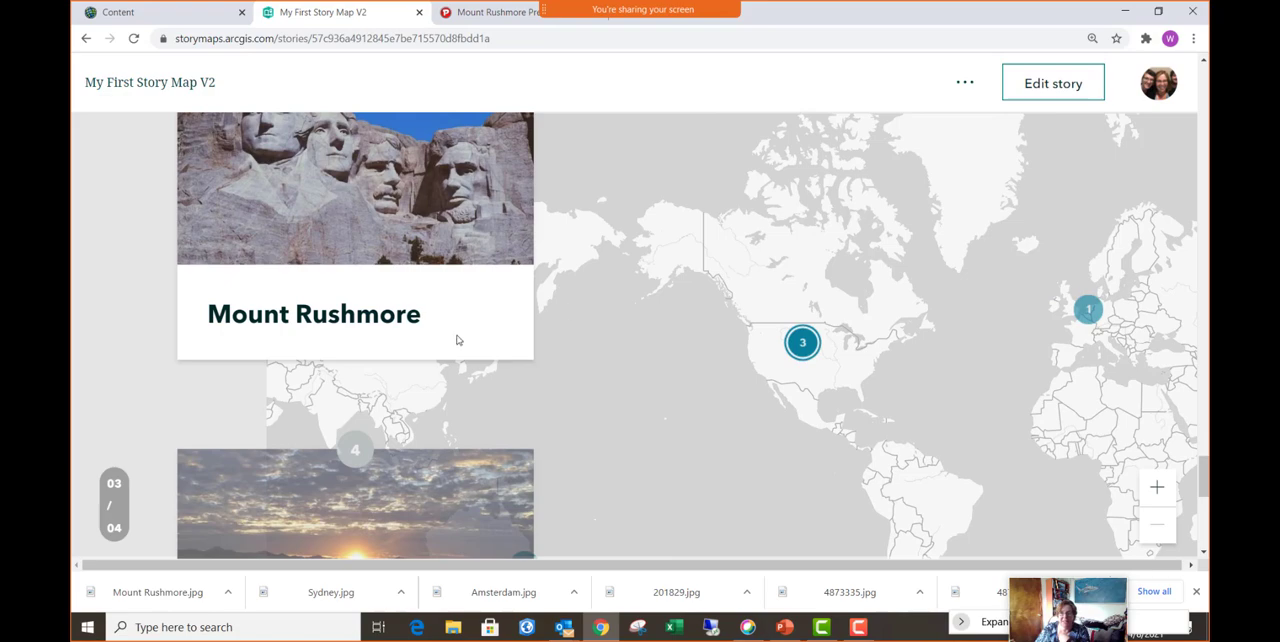
{"action": "scroll", "coordinate": [392, 333], "scroll_direction": "down", "scroll_amount": 3}
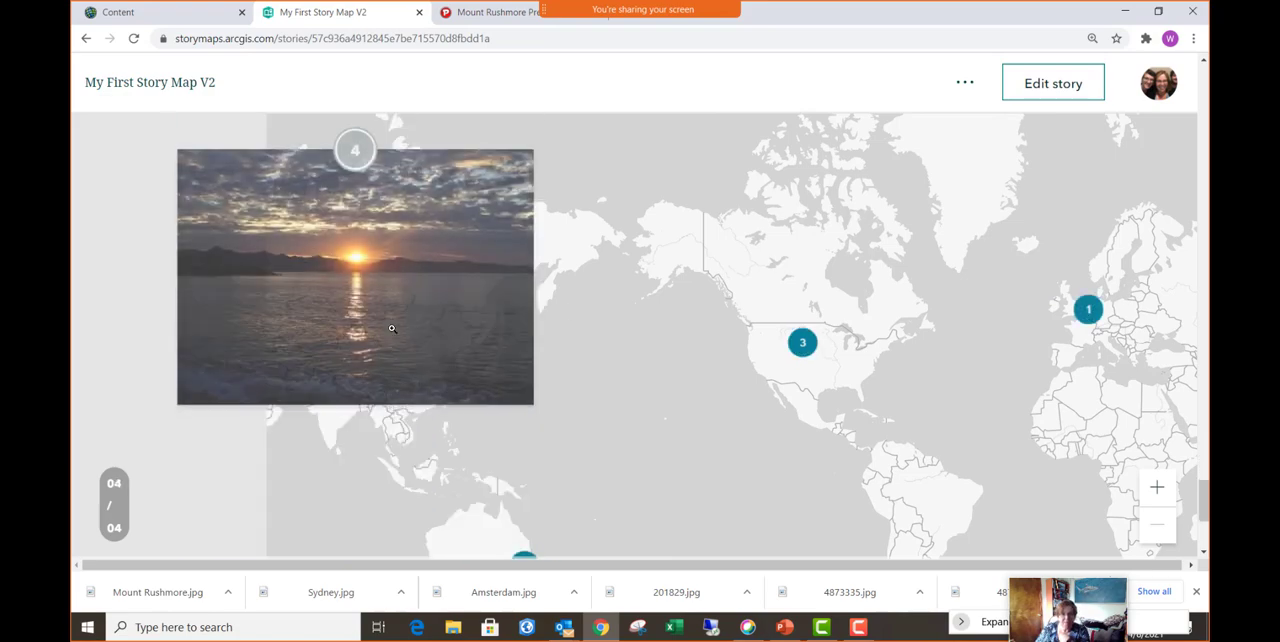
{"action": "scroll", "coordinate": [392, 329], "scroll_direction": "down", "scroll_amount": 4}
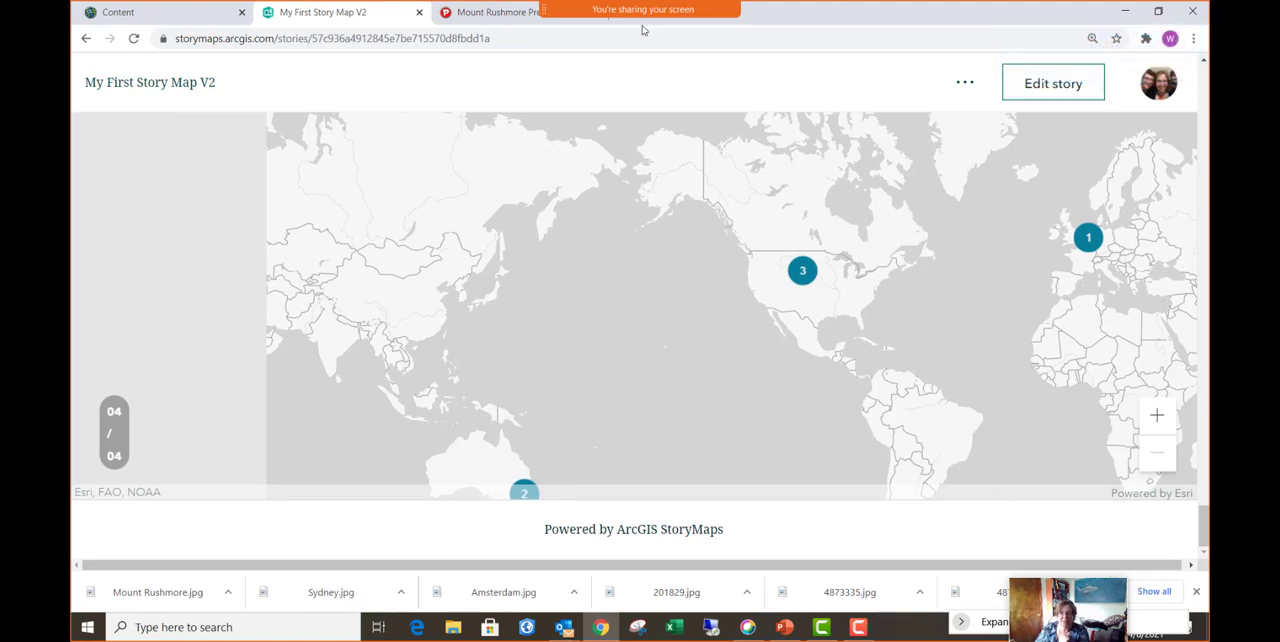
- Open the meeting chat, read the participants' latest messages, and close it
{"action": "mouse_move", "coordinate": [714, 12]}
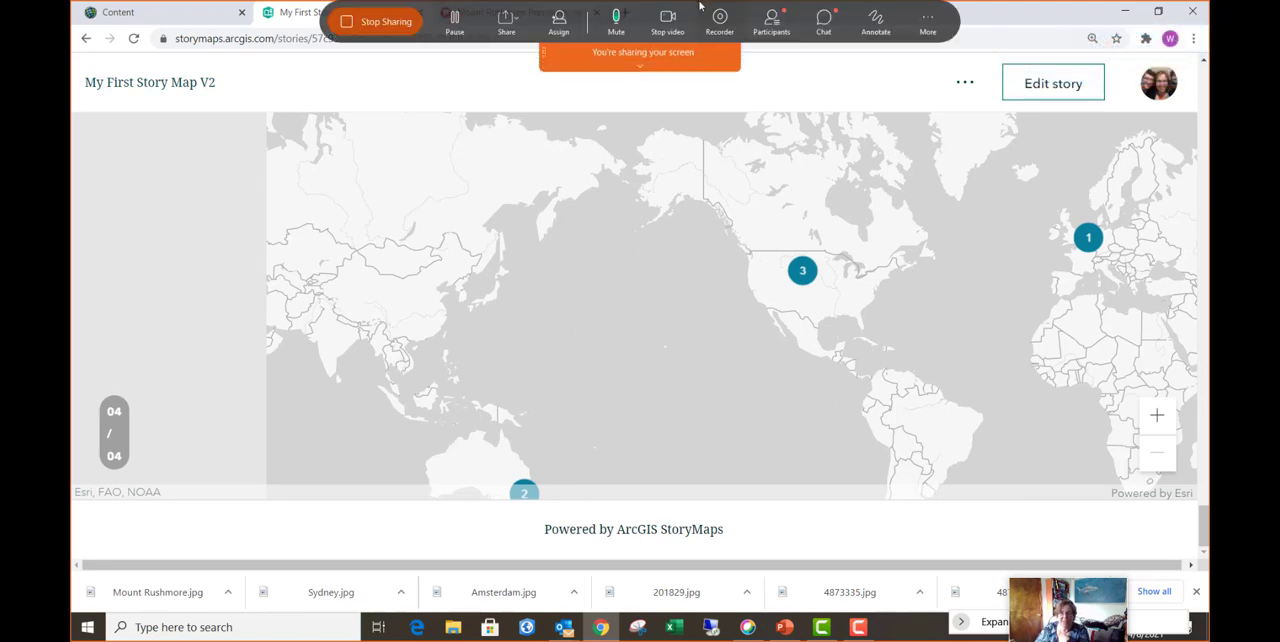
{"action": "left_click", "coordinate": [823, 20]}
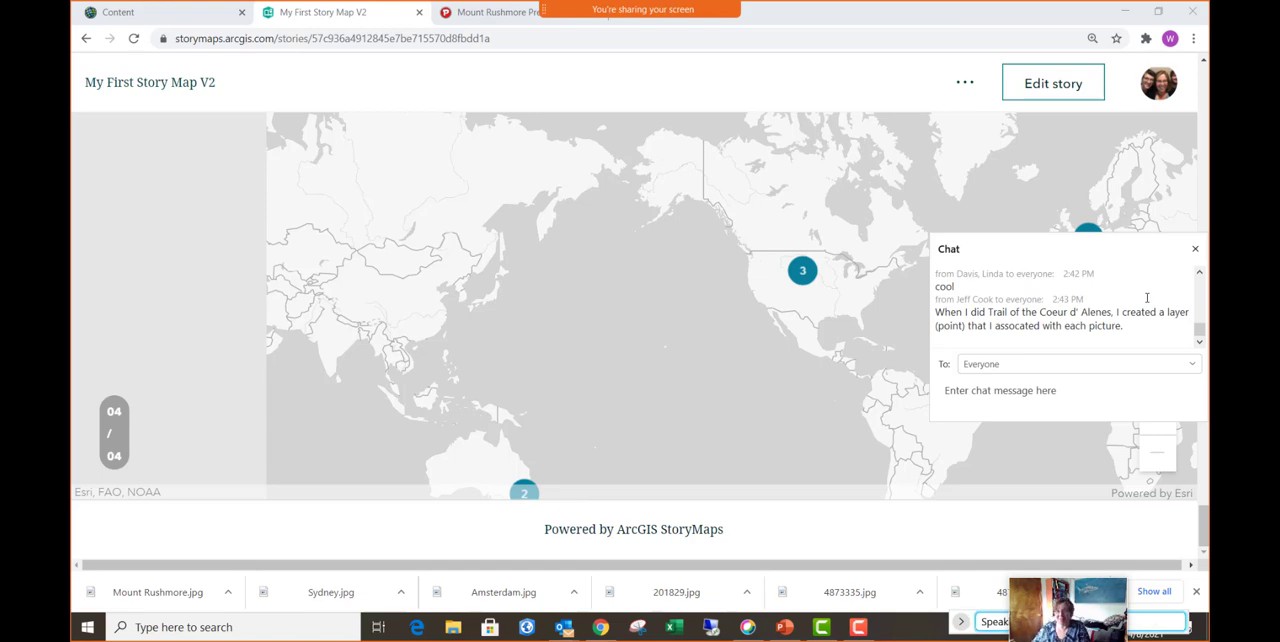
{"action": "left_click", "coordinate": [1195, 250]}
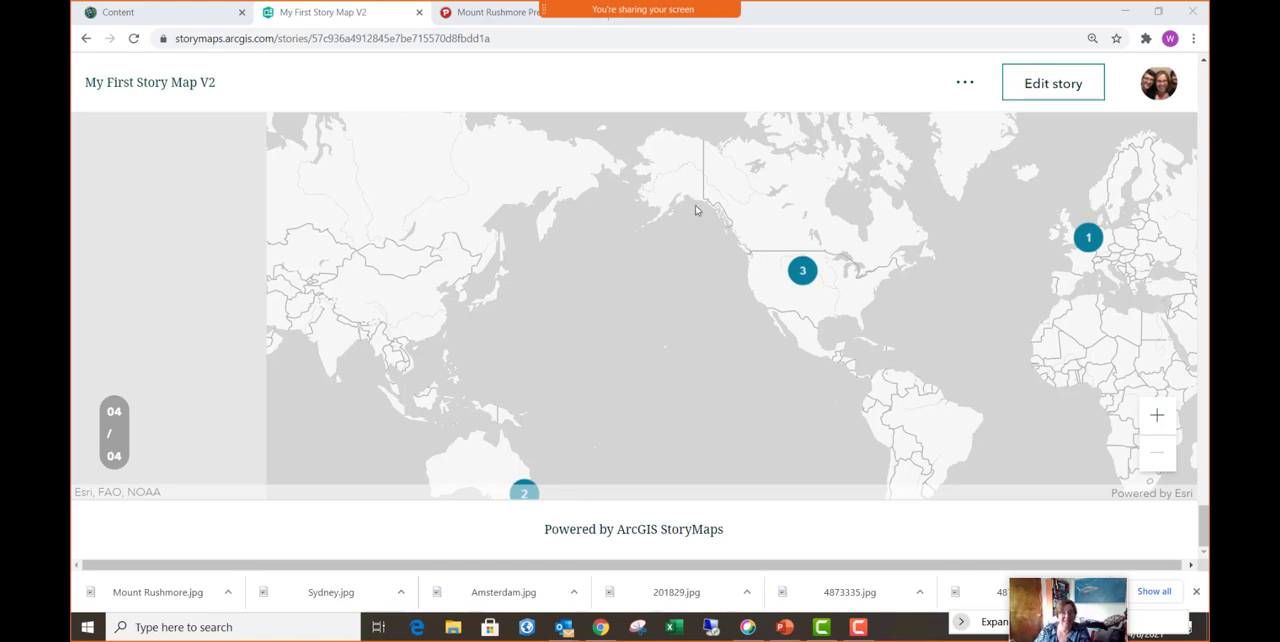
- Reopen the story for editing, set its cover to the layout with the title over the full-width image, and turn on Navigation
{"action": "left_click", "coordinate": [1061, 90]}
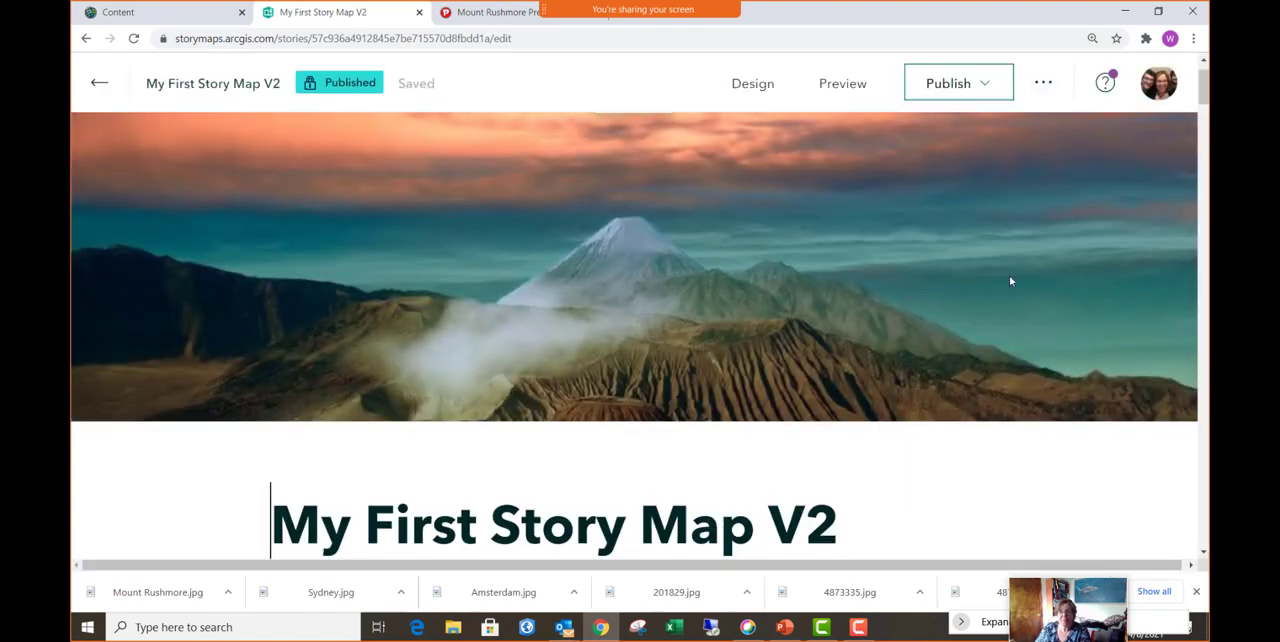
{"action": "left_click", "coordinate": [751, 88]}
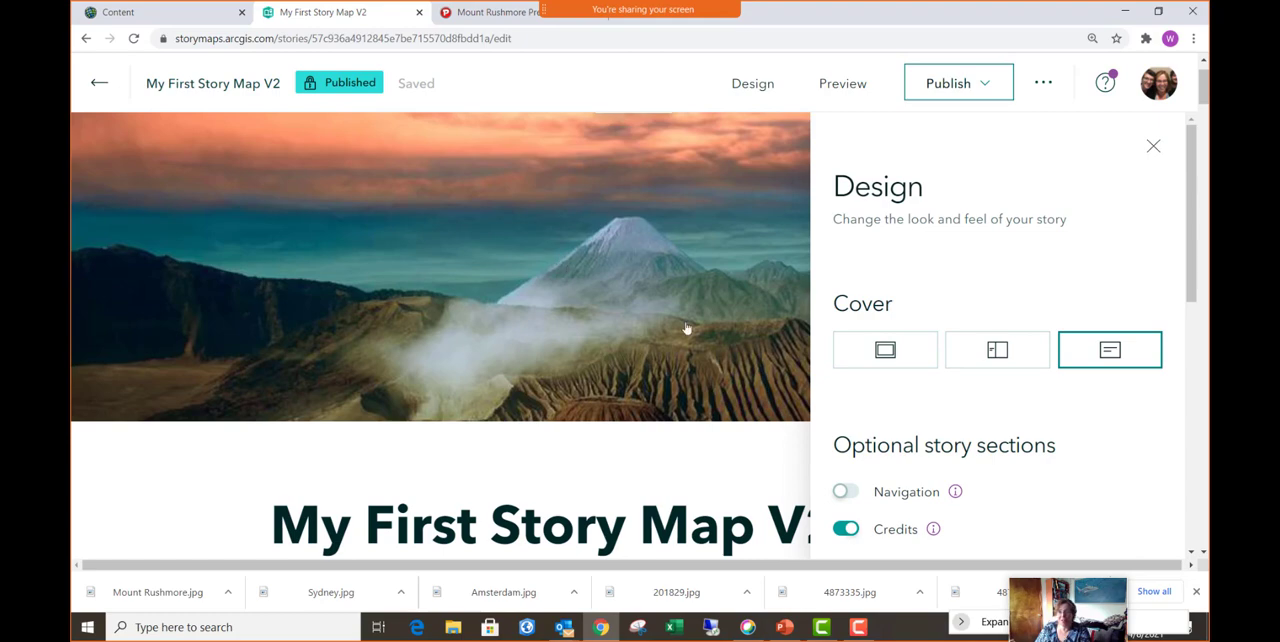
{"action": "left_click", "coordinate": [885, 352]}
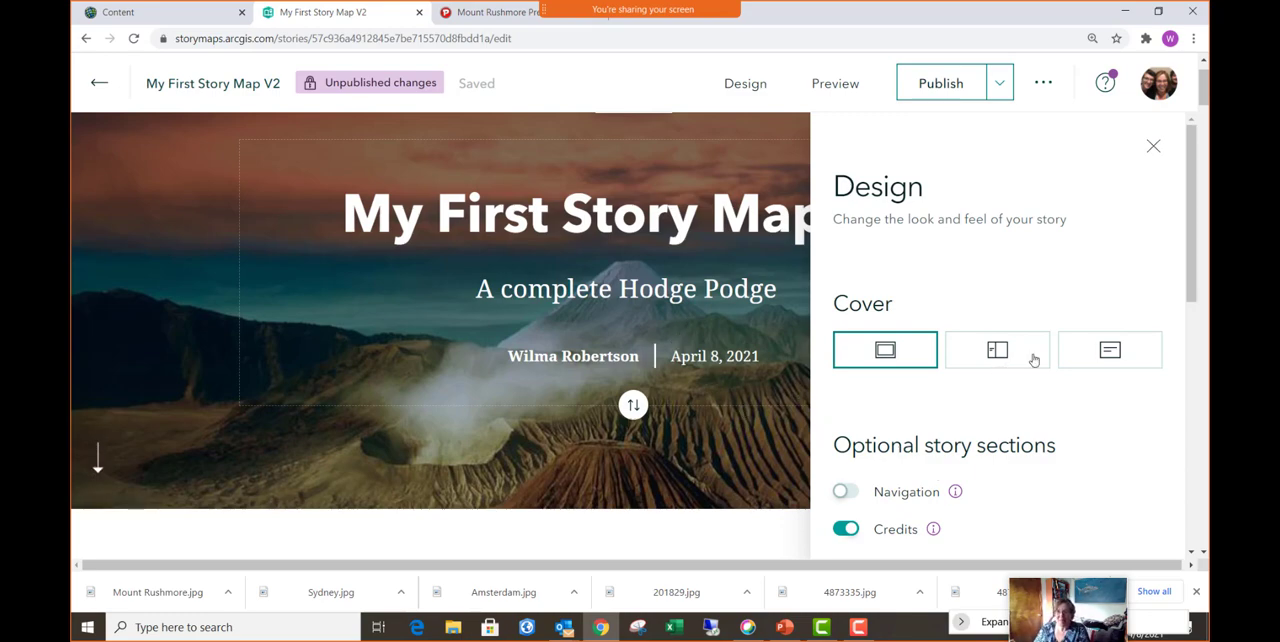
{"action": "left_click", "coordinate": [1118, 363]}
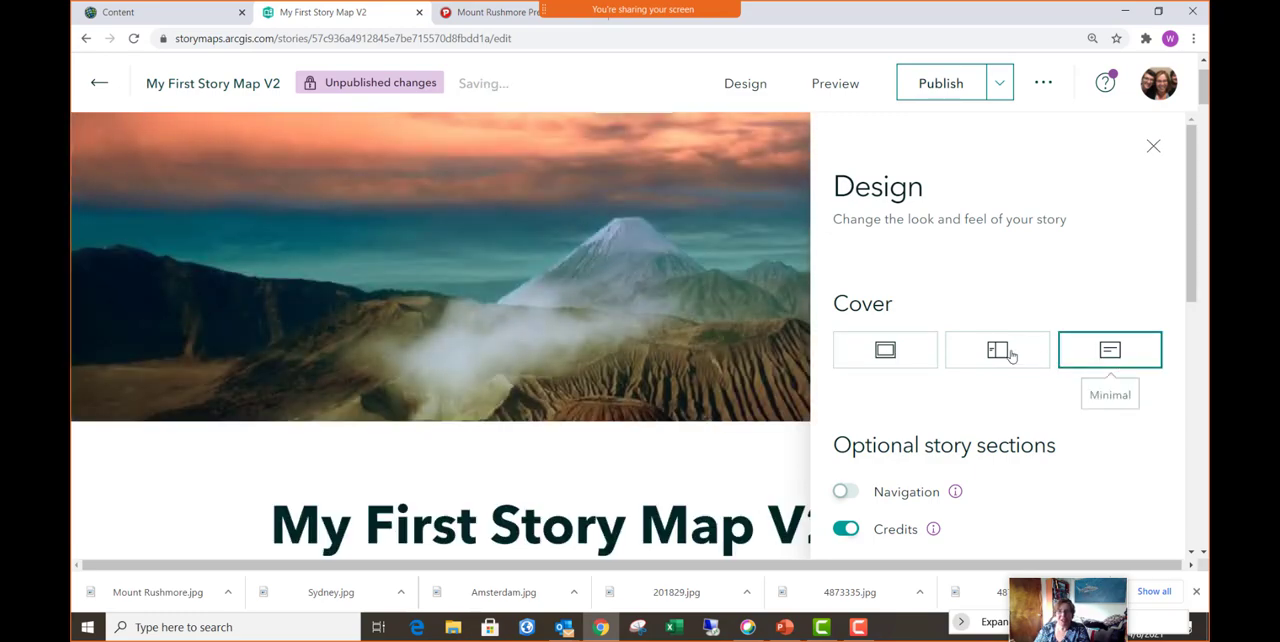
{"action": "left_click", "coordinate": [912, 357]}
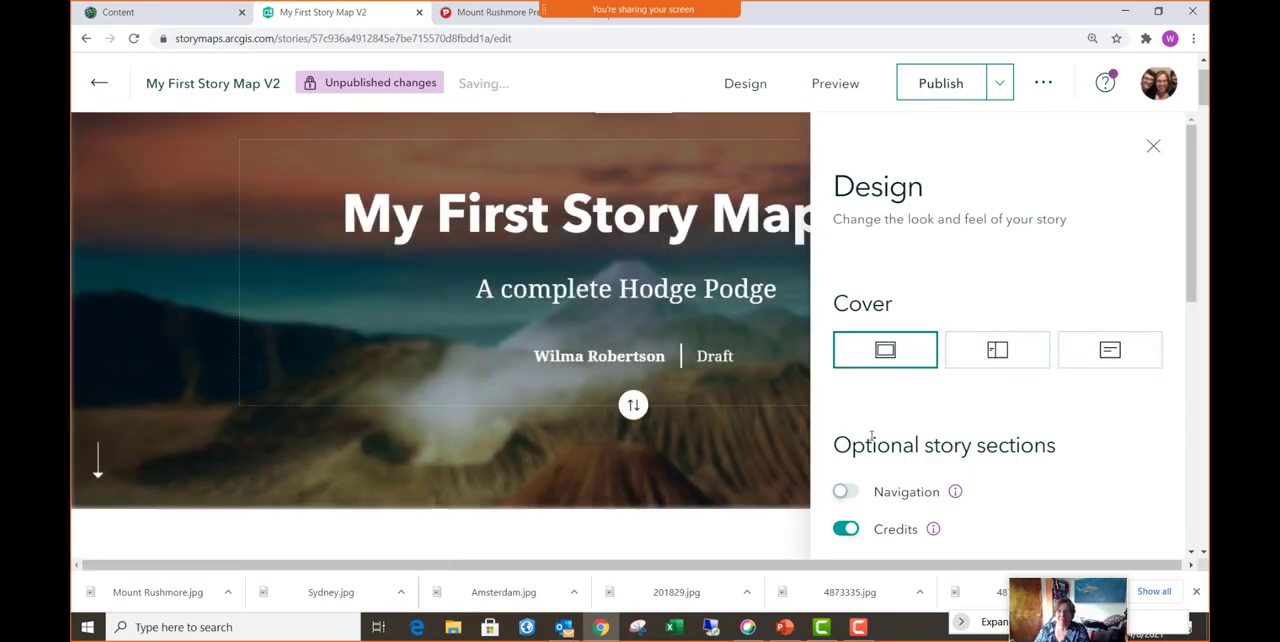
{"action": "scroll", "coordinate": [885, 410], "scroll_direction": "down", "scroll_amount": 3}
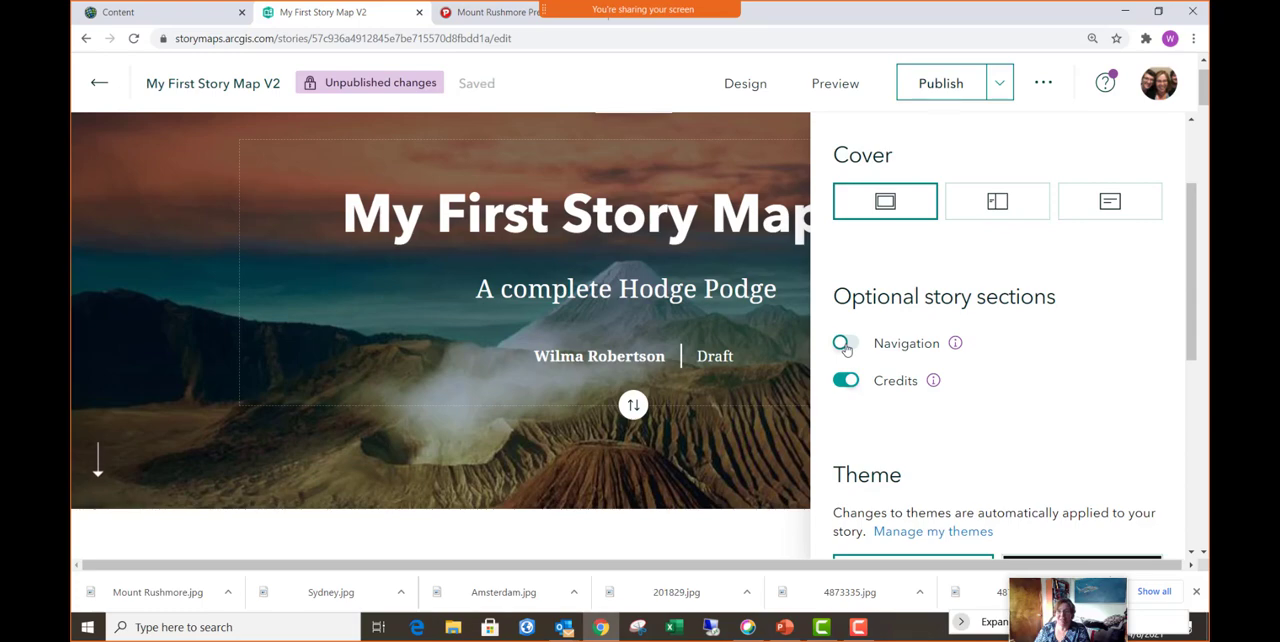
{"action": "left_click", "coordinate": [844, 344]}
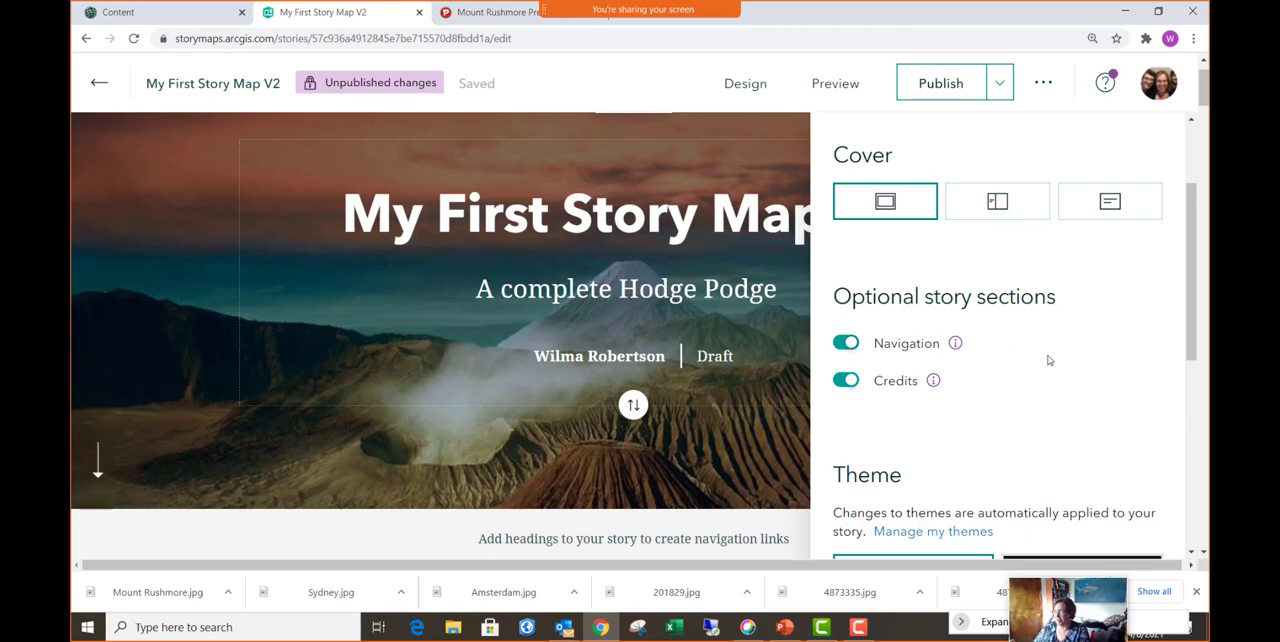
- Try the Obsidian, Summit and Ridgeline themes, apply Slate to the story, and check the personal theme gallery
{"action": "scroll", "coordinate": [977, 409], "scroll_direction": "down", "scroll_amount": 3}
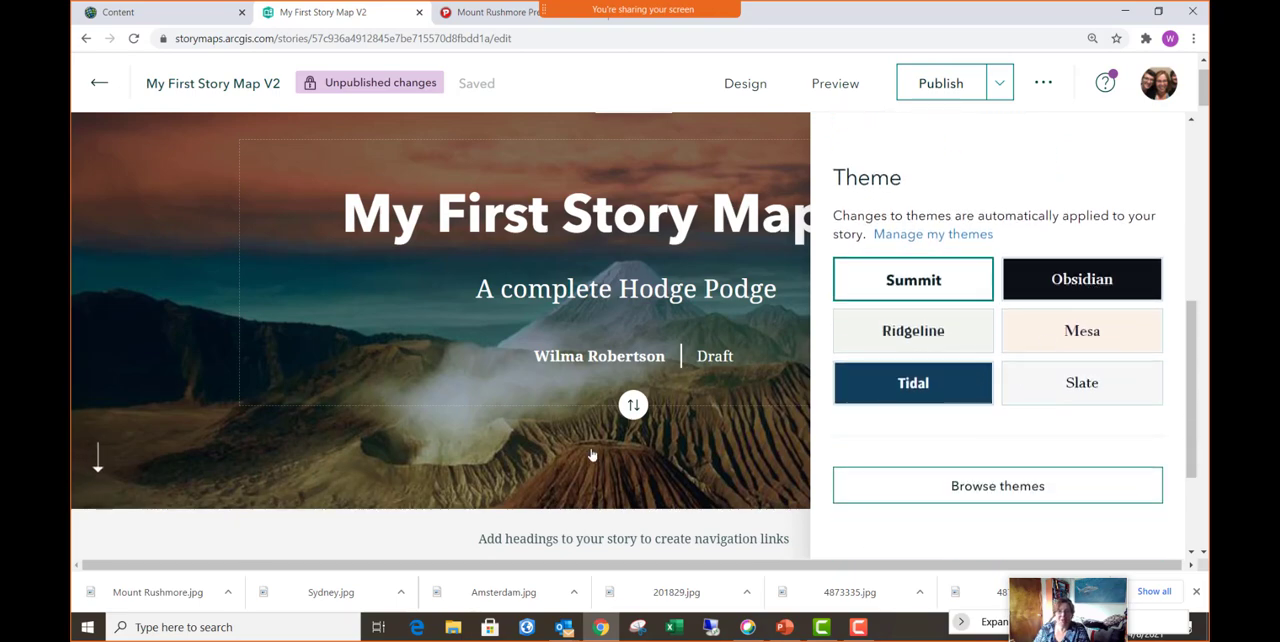
{"action": "scroll", "coordinate": [590, 455], "scroll_direction": "down", "scroll_amount": 3}
{"action": "scroll", "coordinate": [590, 455], "scroll_direction": "down", "scroll_amount": 3}
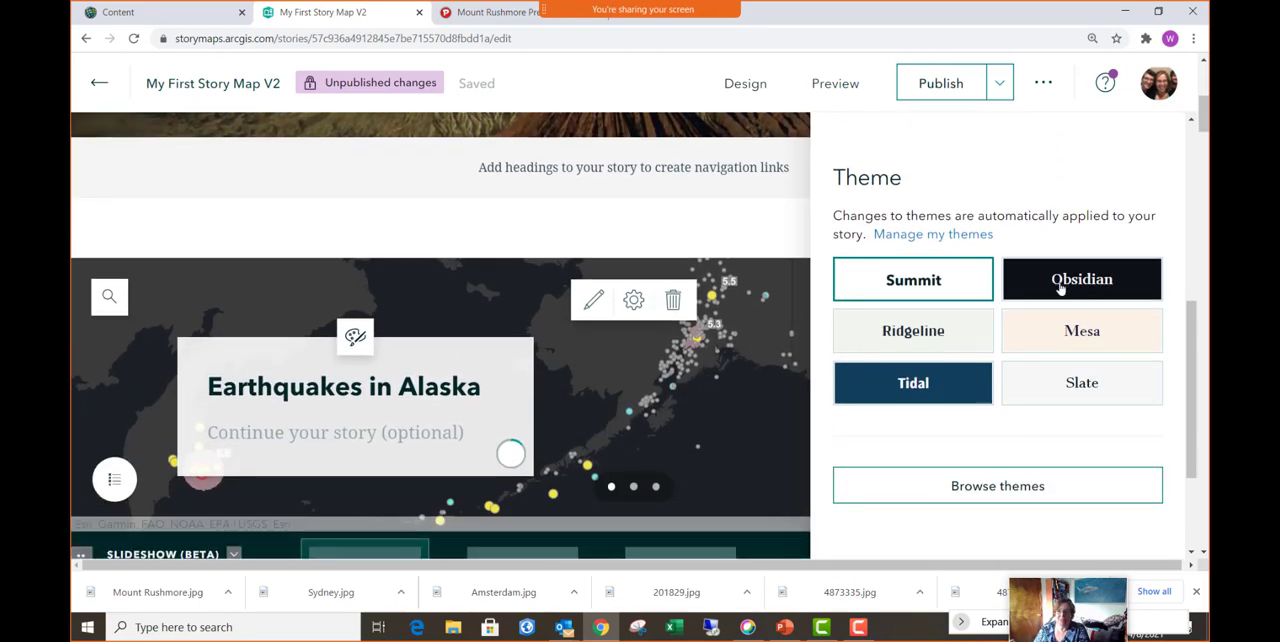
{"action": "left_click", "coordinate": [1068, 285]}
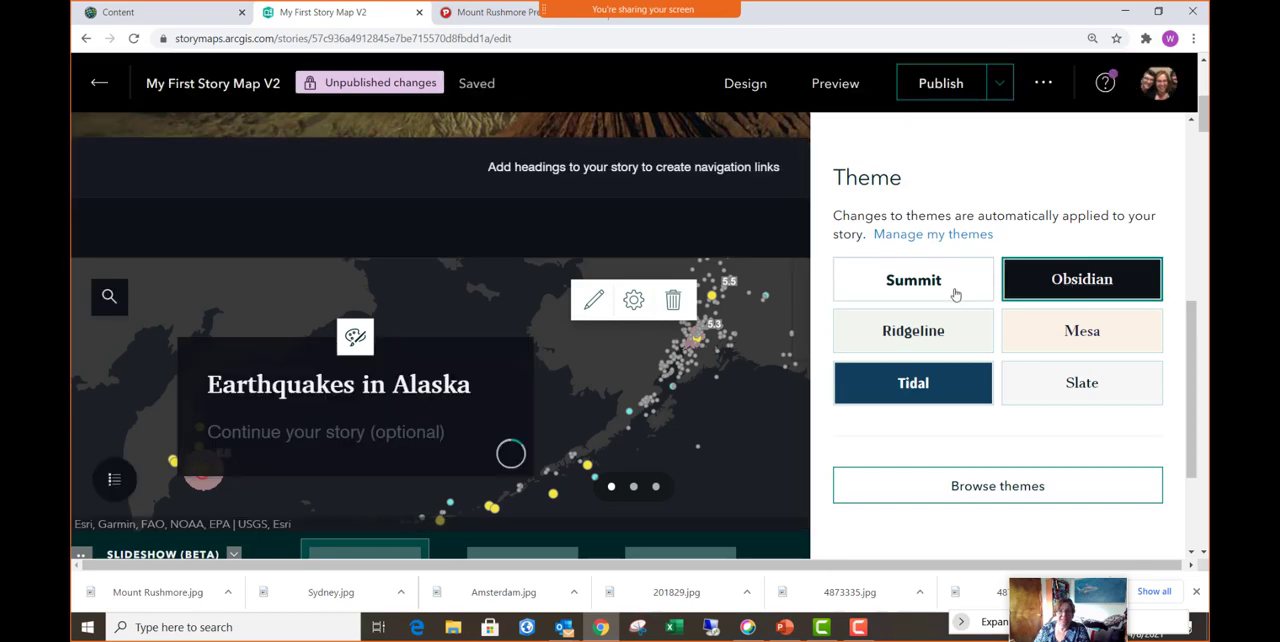
{"action": "left_click", "coordinate": [913, 285]}
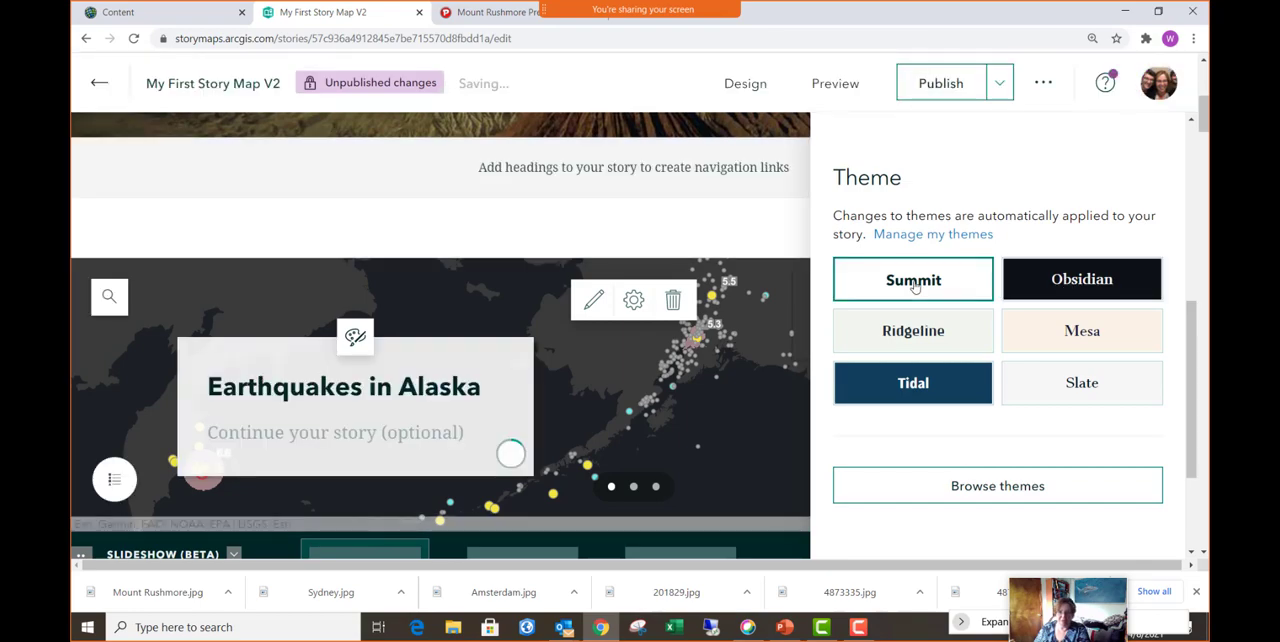
{"action": "left_click", "coordinate": [930, 338]}
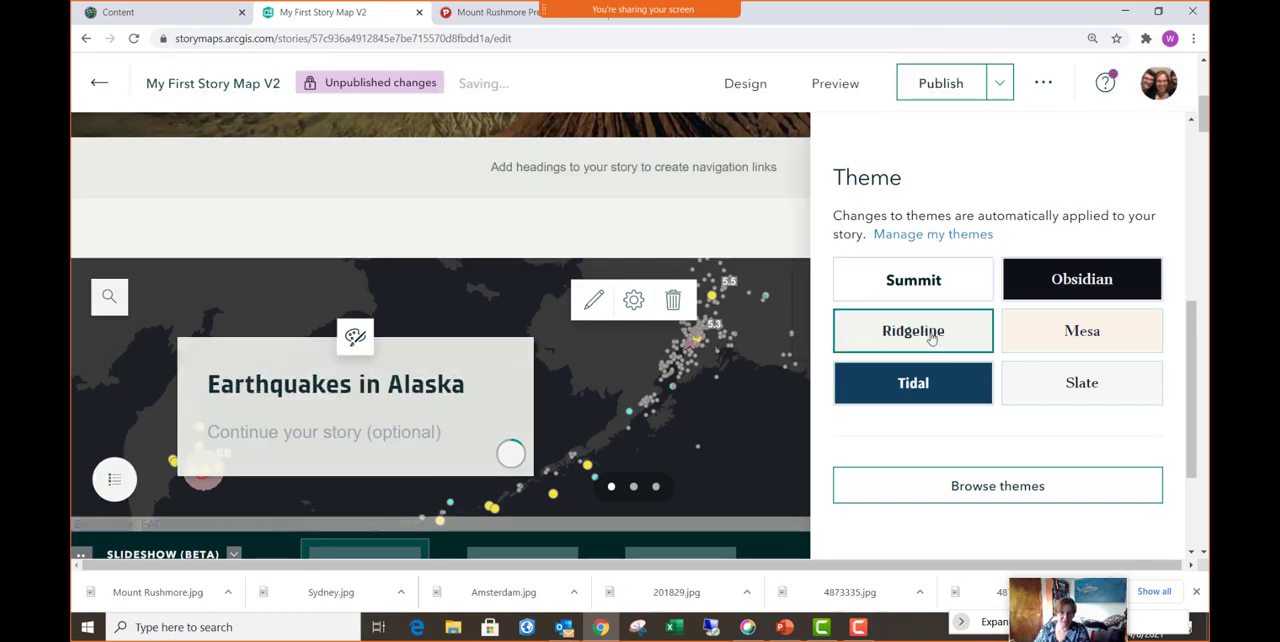
{"action": "left_click", "coordinate": [1083, 384]}
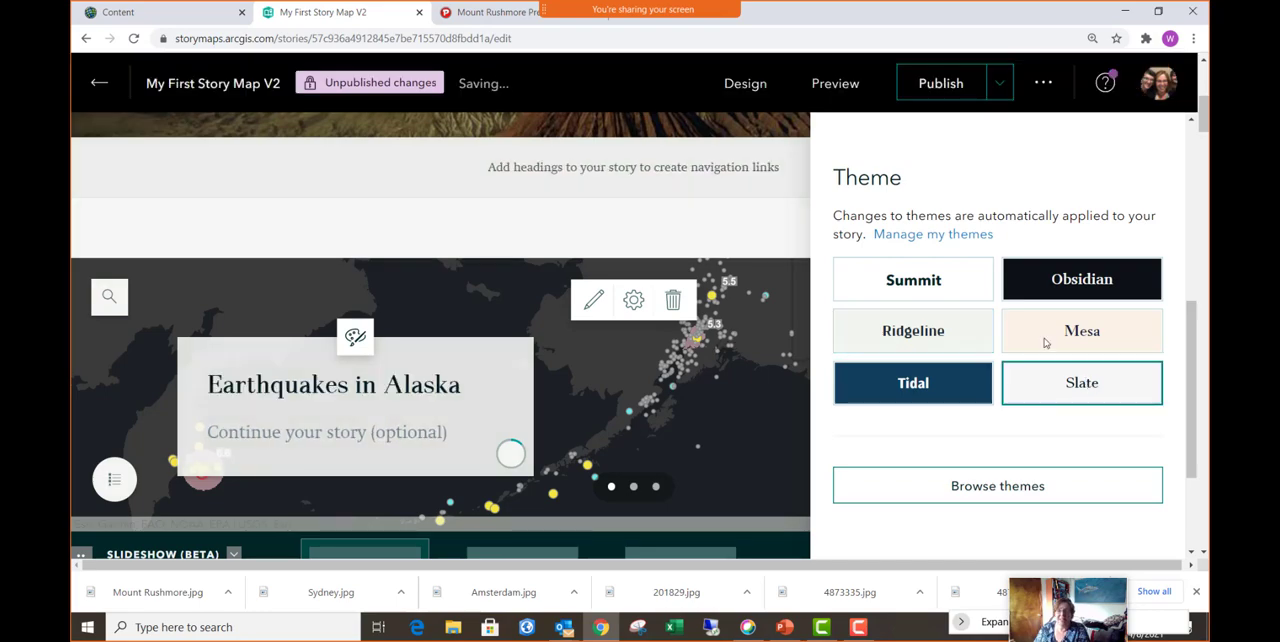
{"action": "left_click", "coordinate": [1019, 497]}
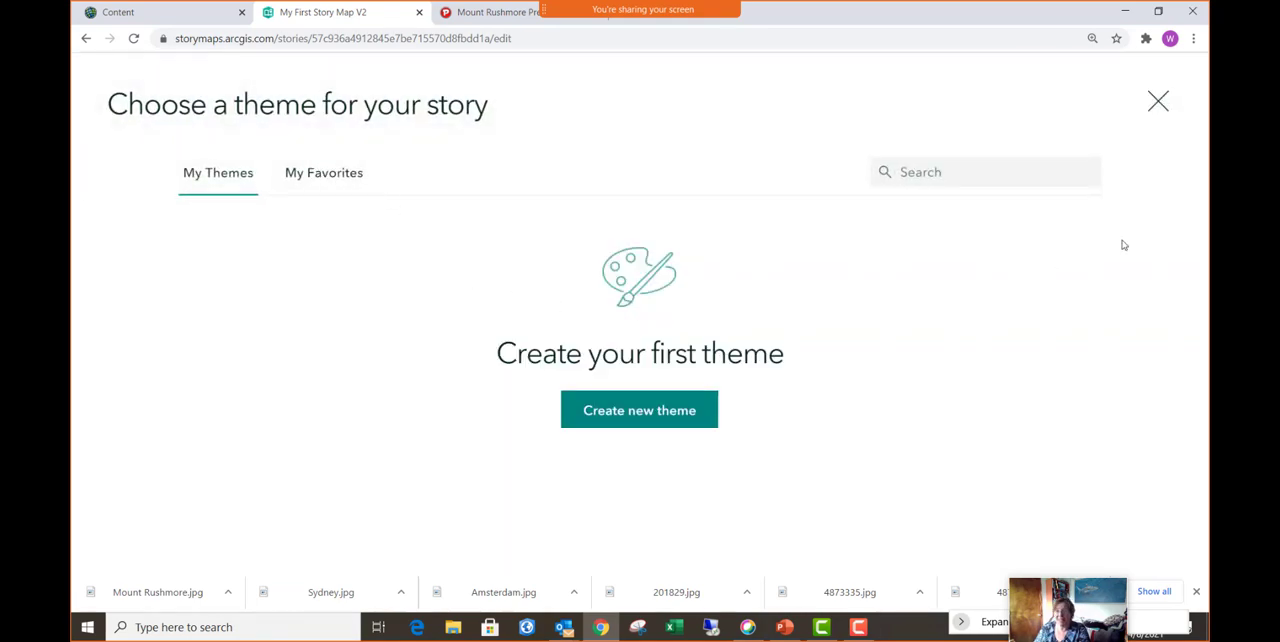
{"action": "left_click", "coordinate": [1158, 101]}
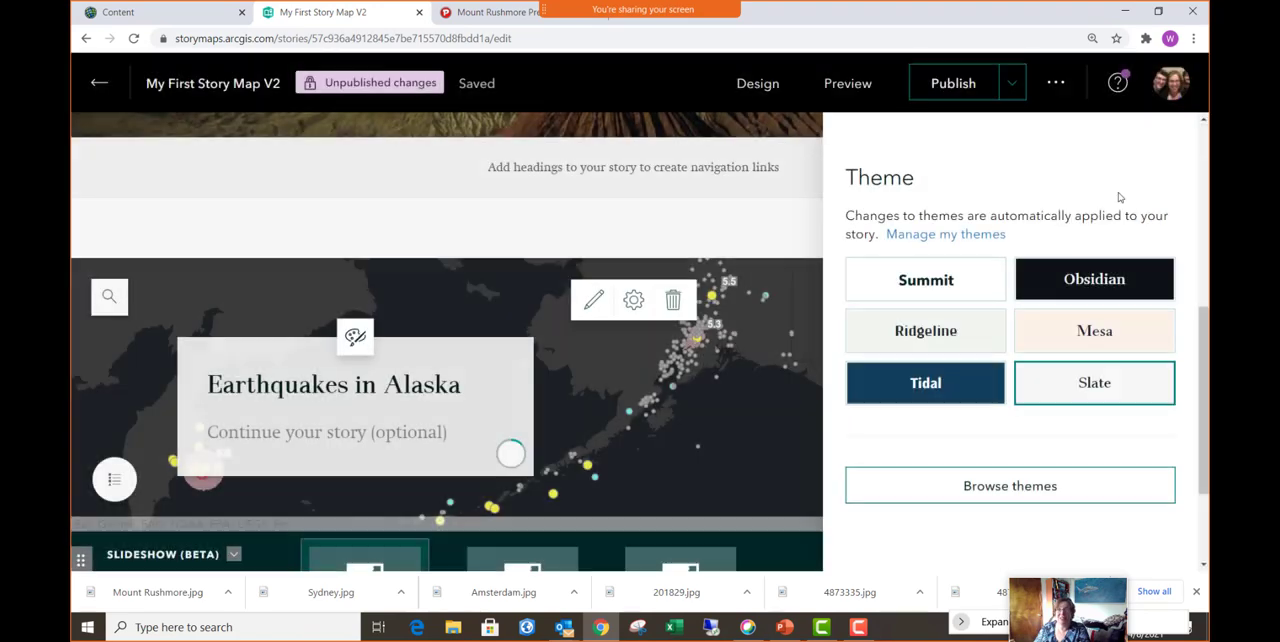
- Apply the Summit theme to the story, check the remaining design options, and close the design settings
{"action": "left_click", "coordinate": [912, 282]}
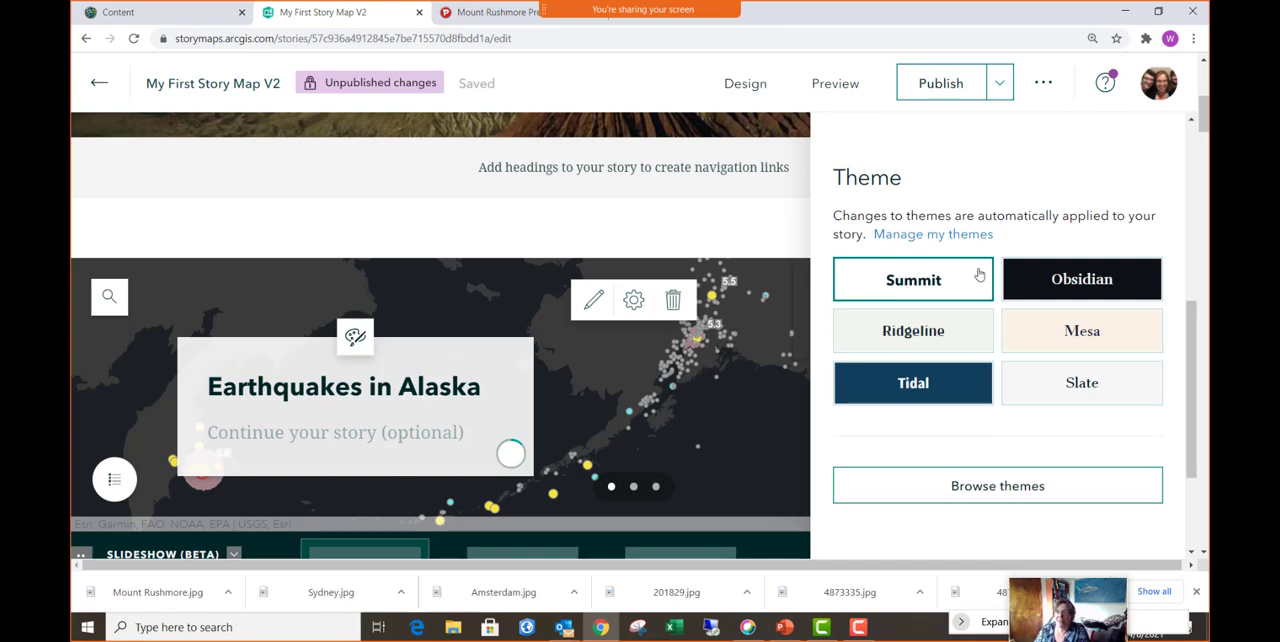
{"action": "scroll", "coordinate": [977, 277], "scroll_direction": "down", "scroll_amount": 3}
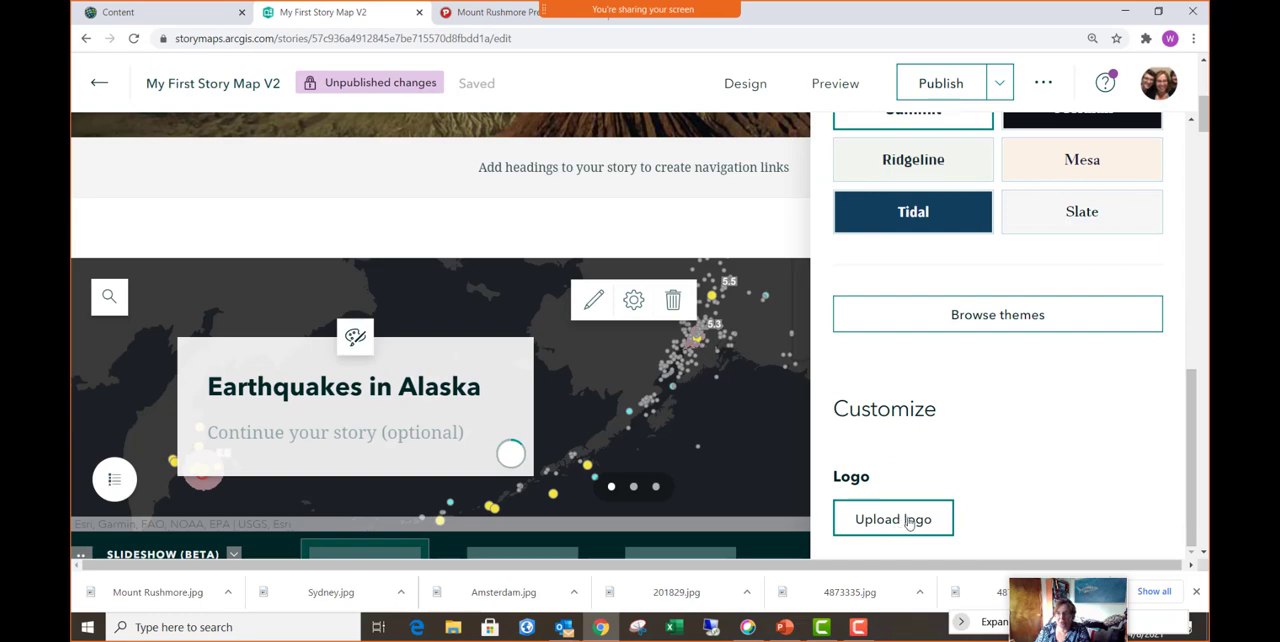
{"action": "scroll", "coordinate": [988, 442], "scroll_direction": "up", "scroll_amount": 5}
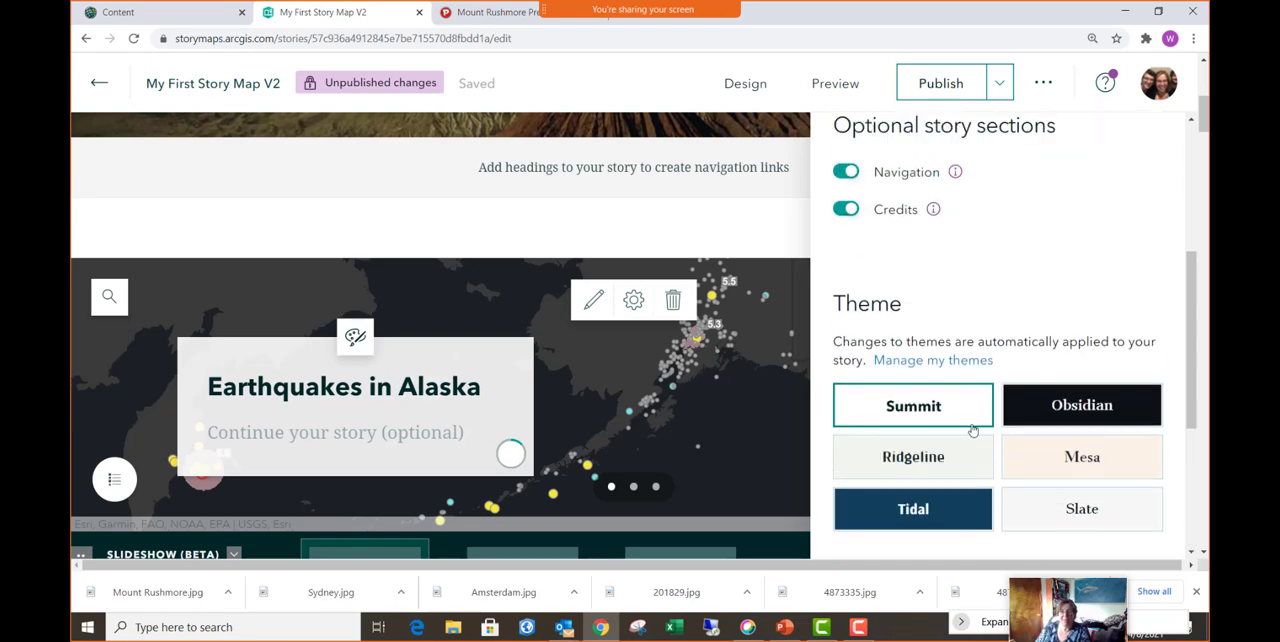
{"action": "scroll", "coordinate": [986, 371], "scroll_direction": "up", "scroll_amount": 5}
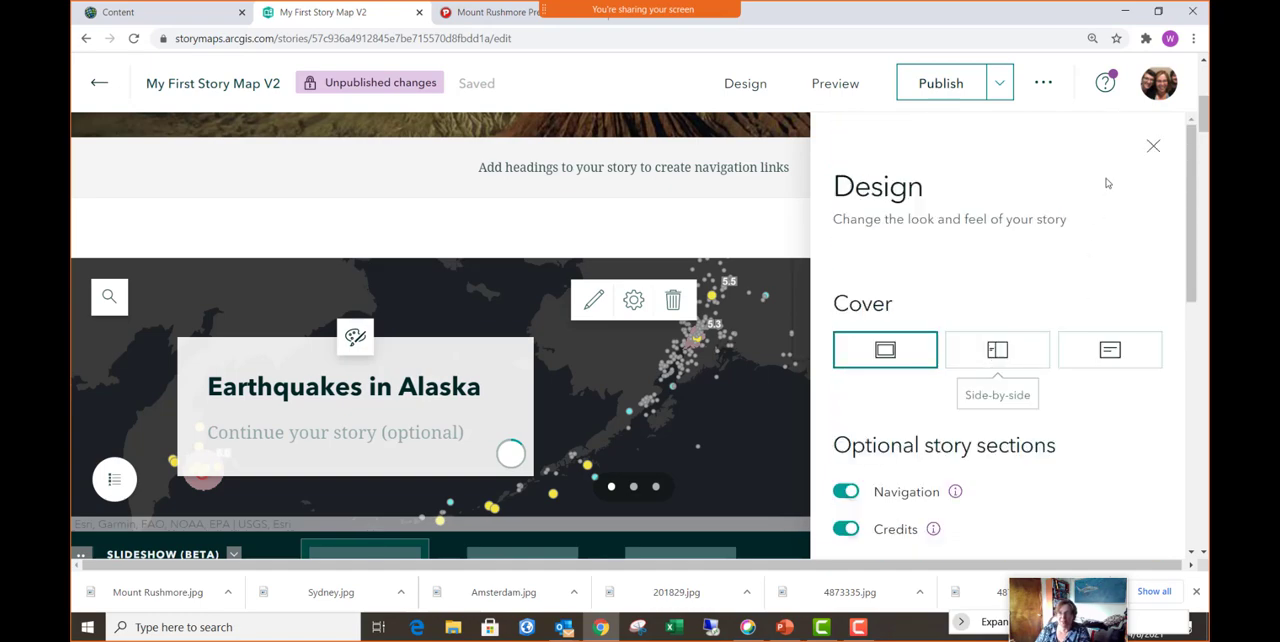
{"action": "left_click", "coordinate": [1154, 150]}
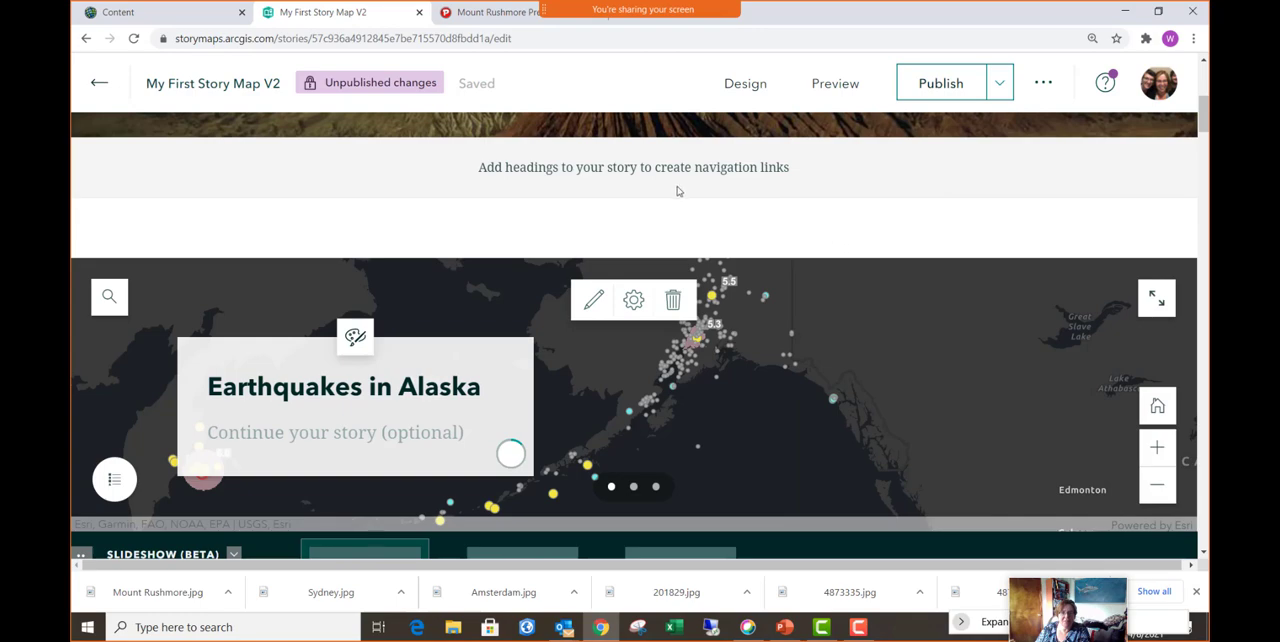
- Insert a text block reading "Earthquake Maps" between the earthquake slideshow and the image gallery
{"action": "scroll", "coordinate": [576, 201], "scroll_direction": "down", "scroll_amount": 5}
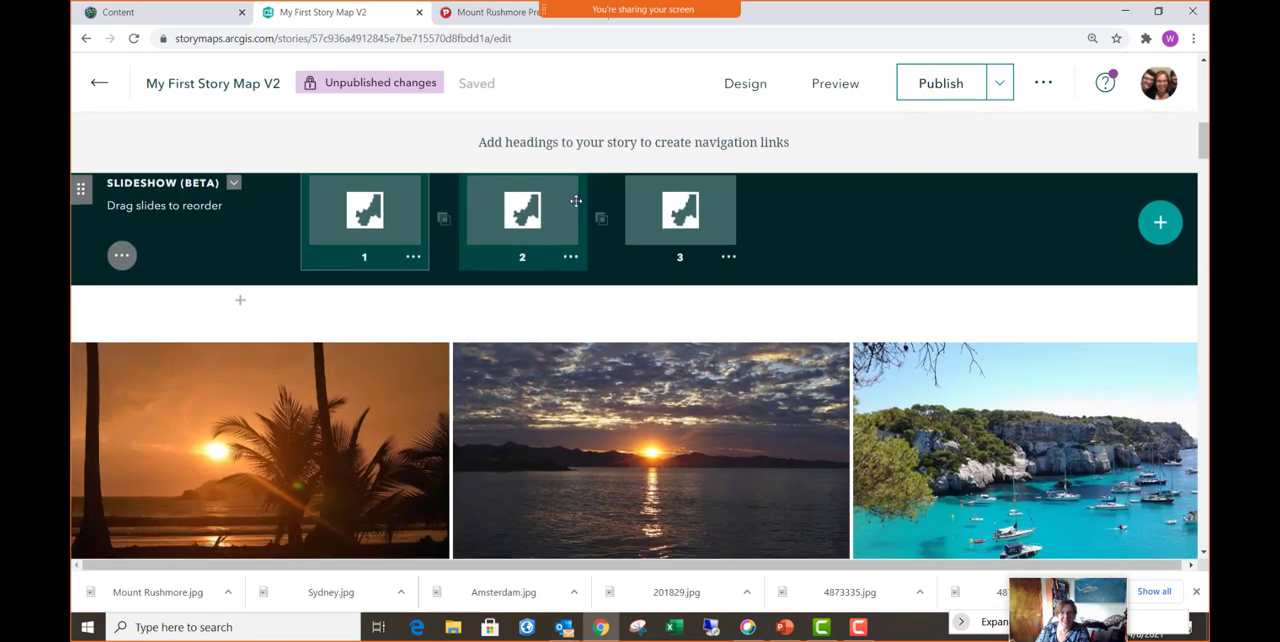
{"action": "scroll", "coordinate": [490, 240], "scroll_direction": "down", "scroll_amount": 2}
{"action": "scroll", "coordinate": [495, 240], "scroll_direction": "up", "scroll_amount": 3}
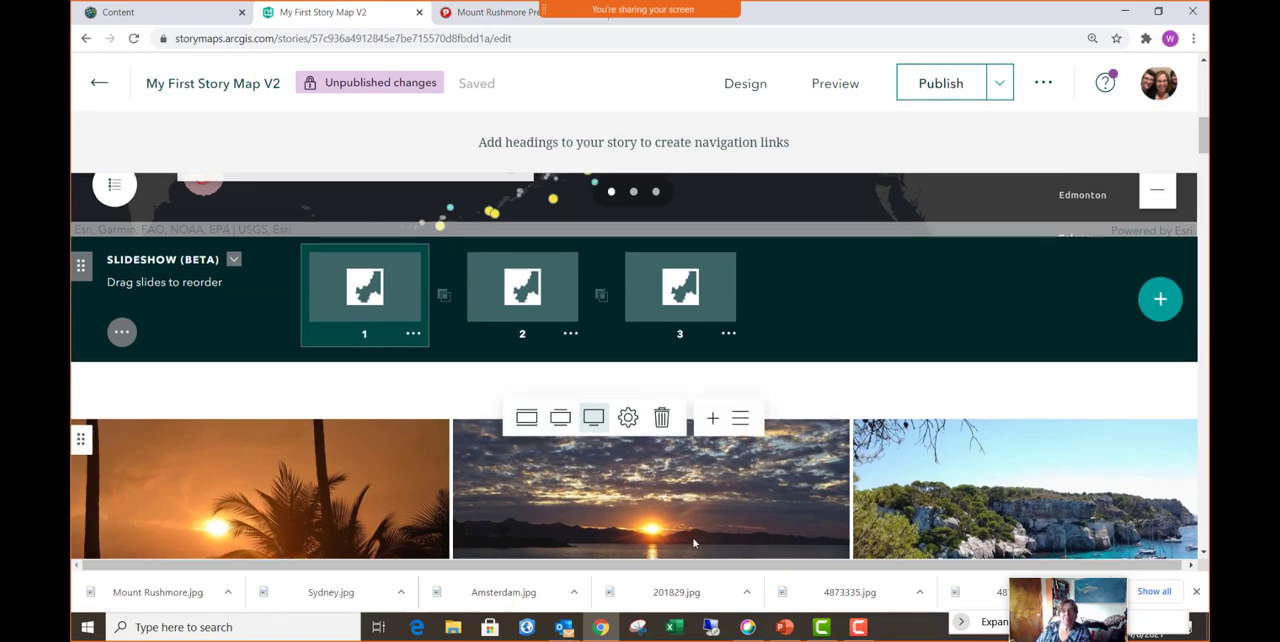
{"action": "scroll", "coordinate": [400, 430], "scroll_direction": "up", "scroll_amount": 5}
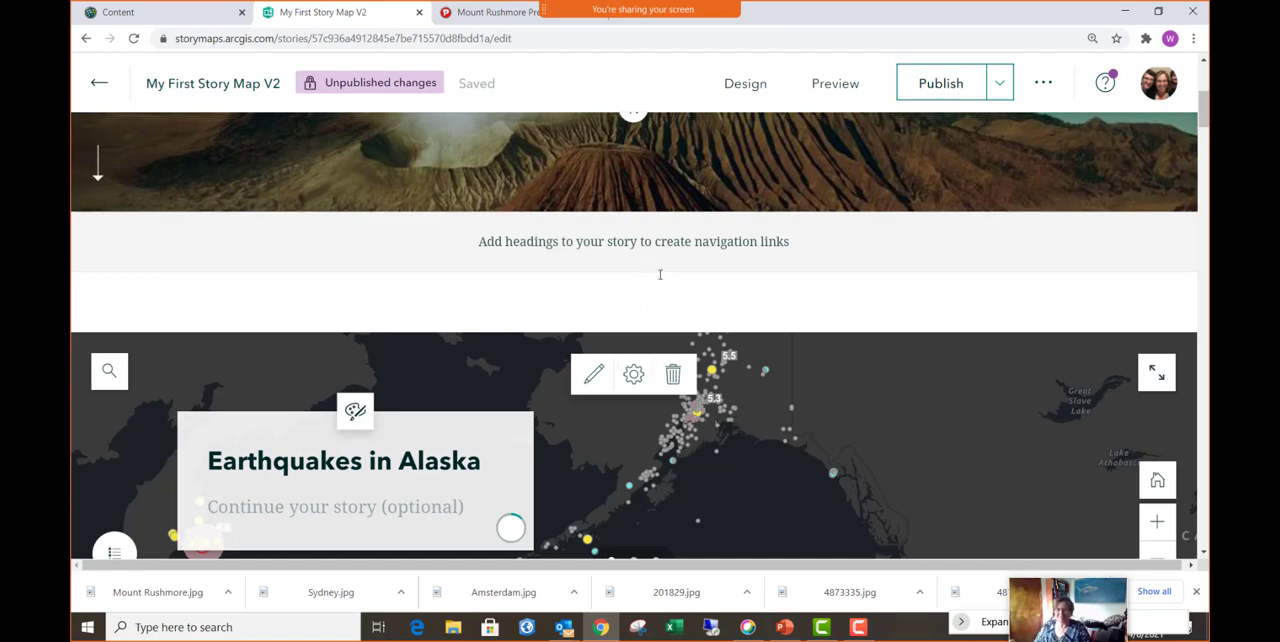
{"action": "scroll", "coordinate": [660, 300], "scroll_direction": "down", "scroll_amount": 4}
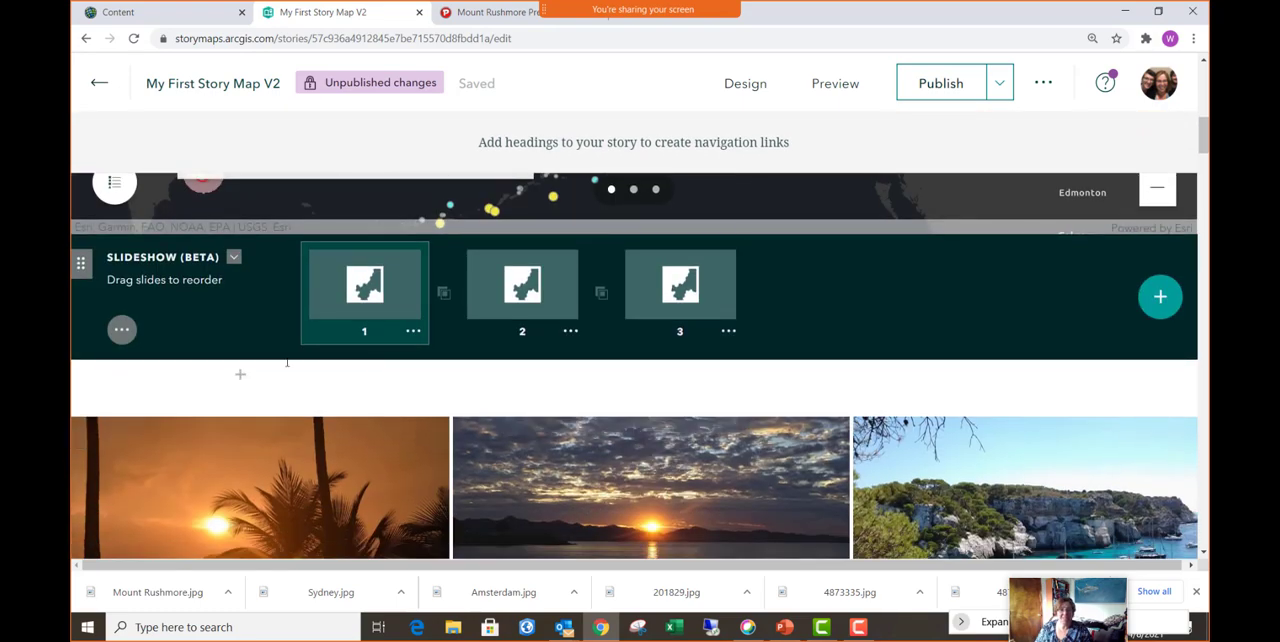
{"action": "mouse_move", "coordinate": [240, 380]}
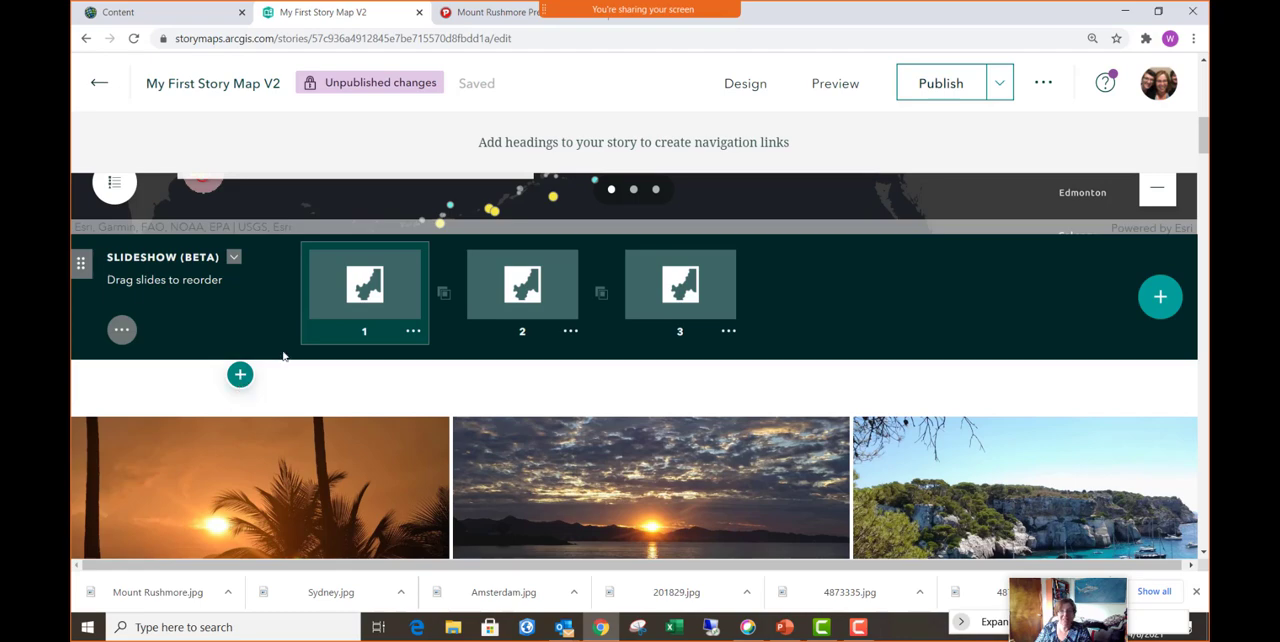
{"action": "scroll", "coordinate": [366, 280], "scroll_direction": "up", "scroll_amount": 2}
{"action": "scroll", "coordinate": [366, 284], "scroll_direction": "down", "scroll_amount": 2}
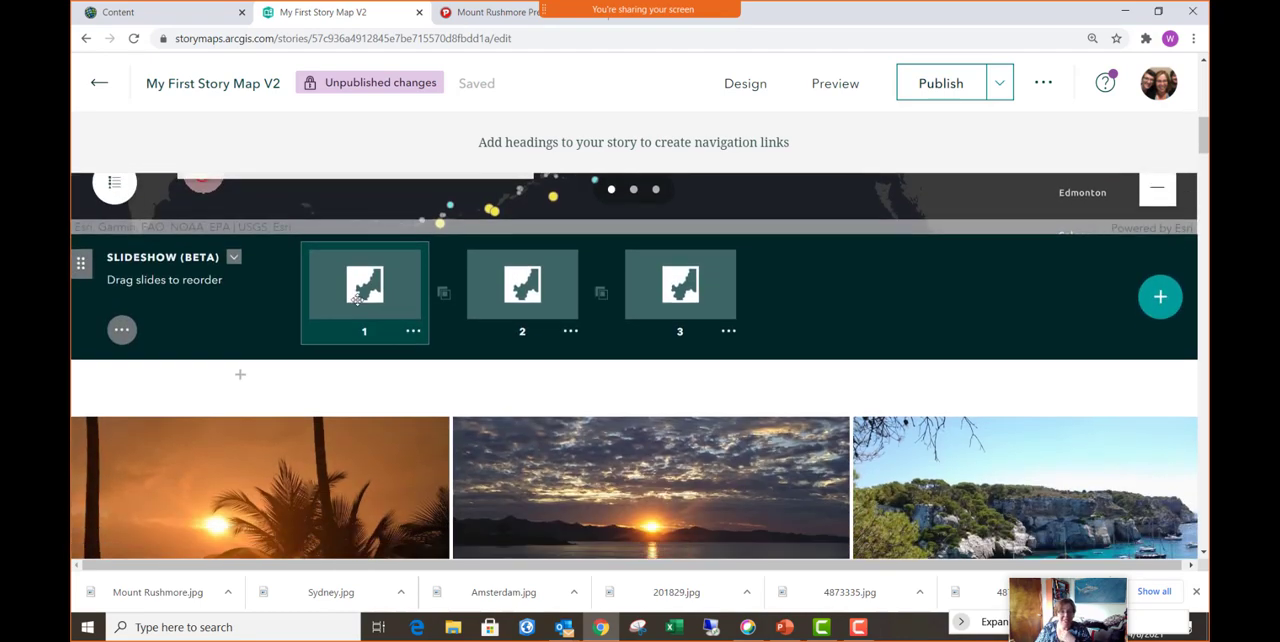
{"action": "left_click", "coordinate": [240, 376]}
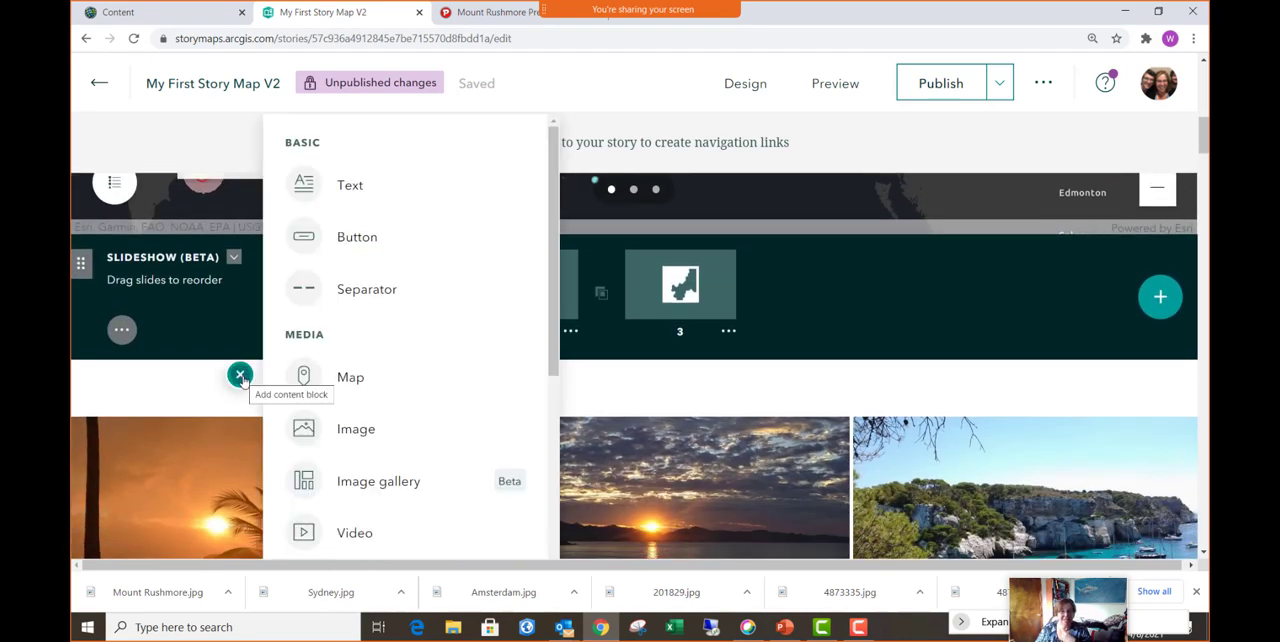
{"action": "left_click", "coordinate": [349, 188]}
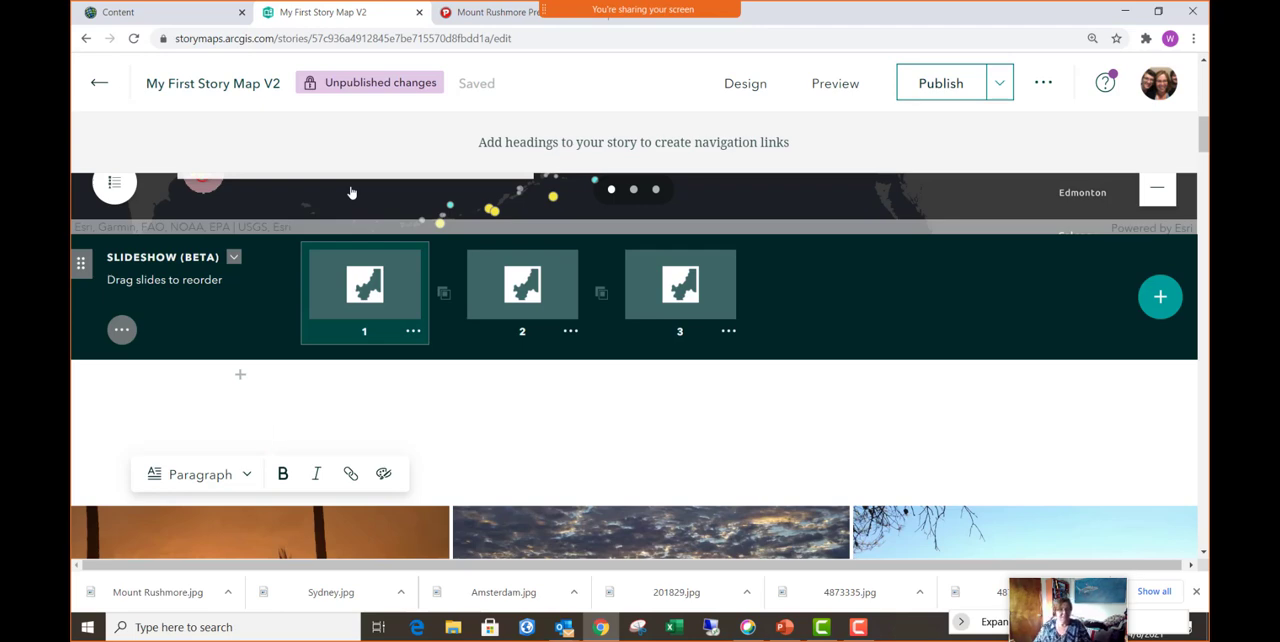
{"action": "type", "text": "Earth"}
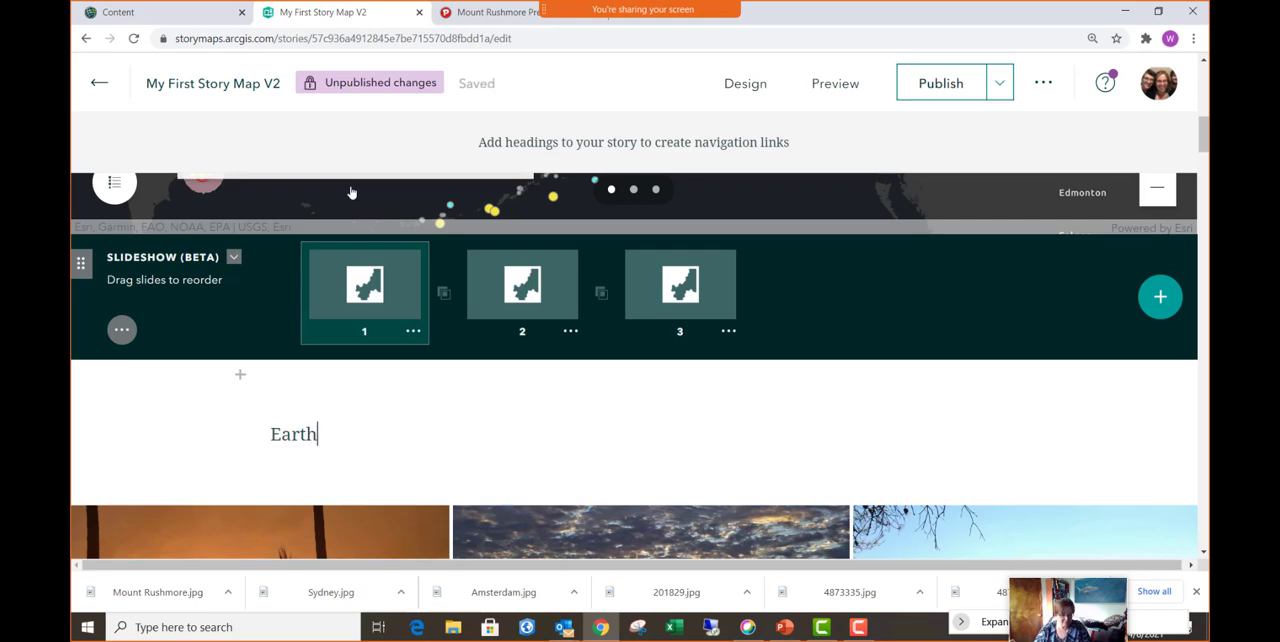
{"action": "type", "text": "quake Maps"}
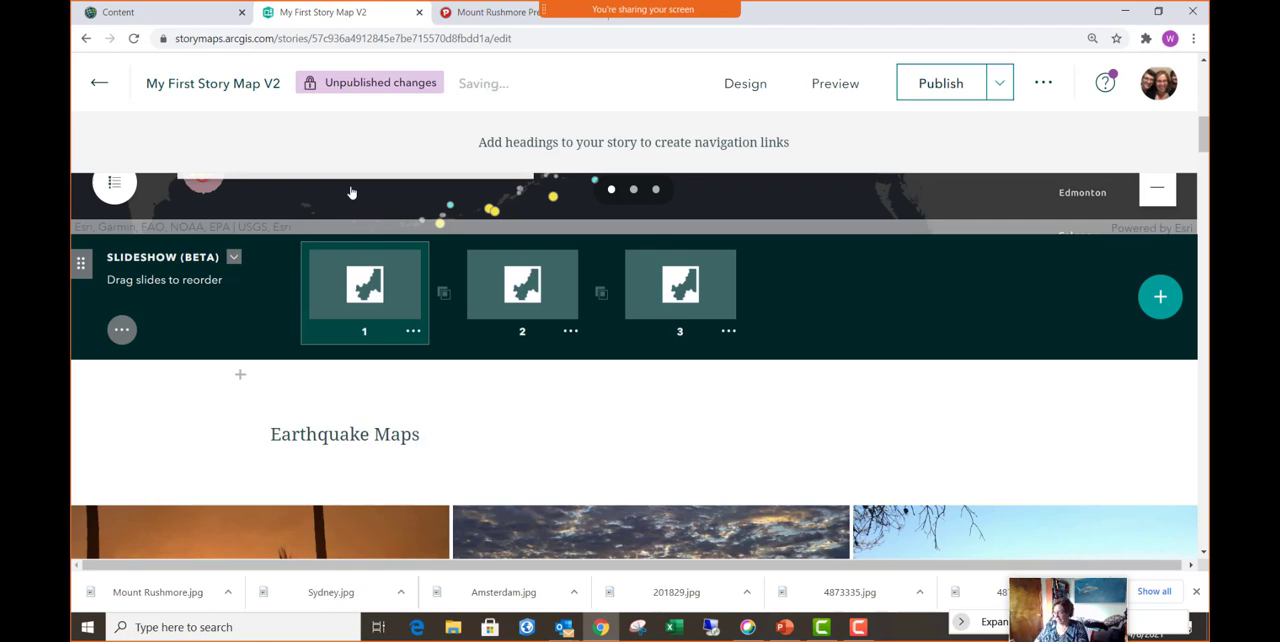
- Format the "Earthquake Maps" text as a Heading
{"action": "triple_click", "coordinate": [366, 436]}
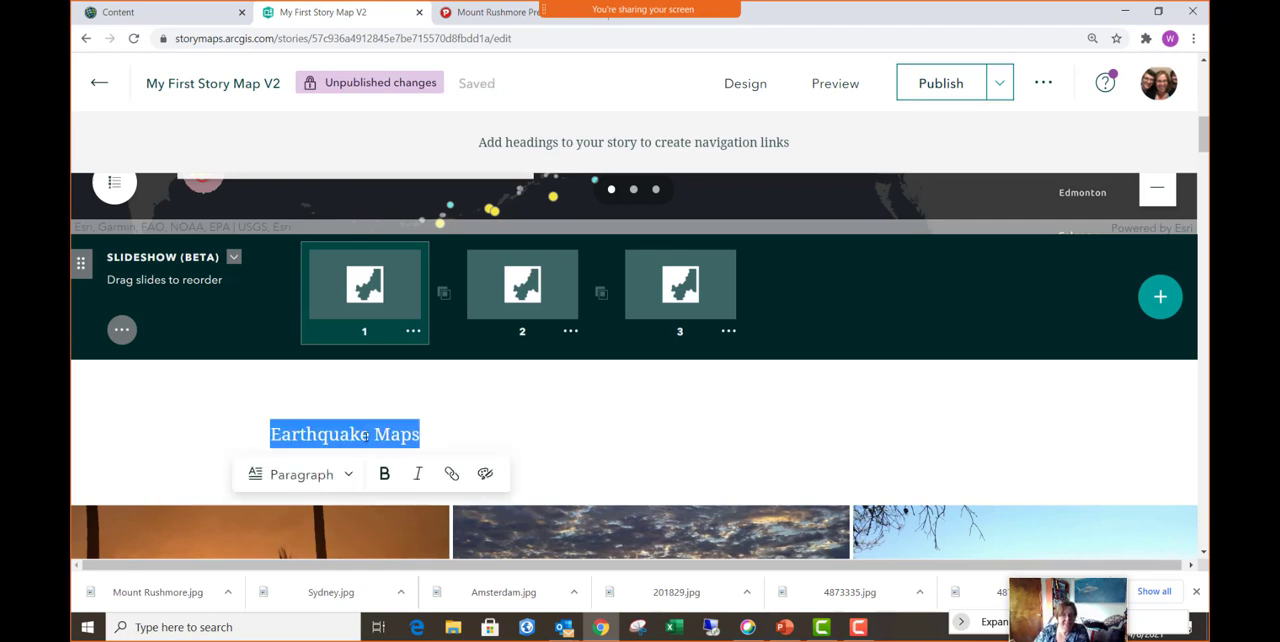
{"action": "left_click", "coordinate": [318, 476]}
{"action": "left_click", "coordinate": [306, 517]}
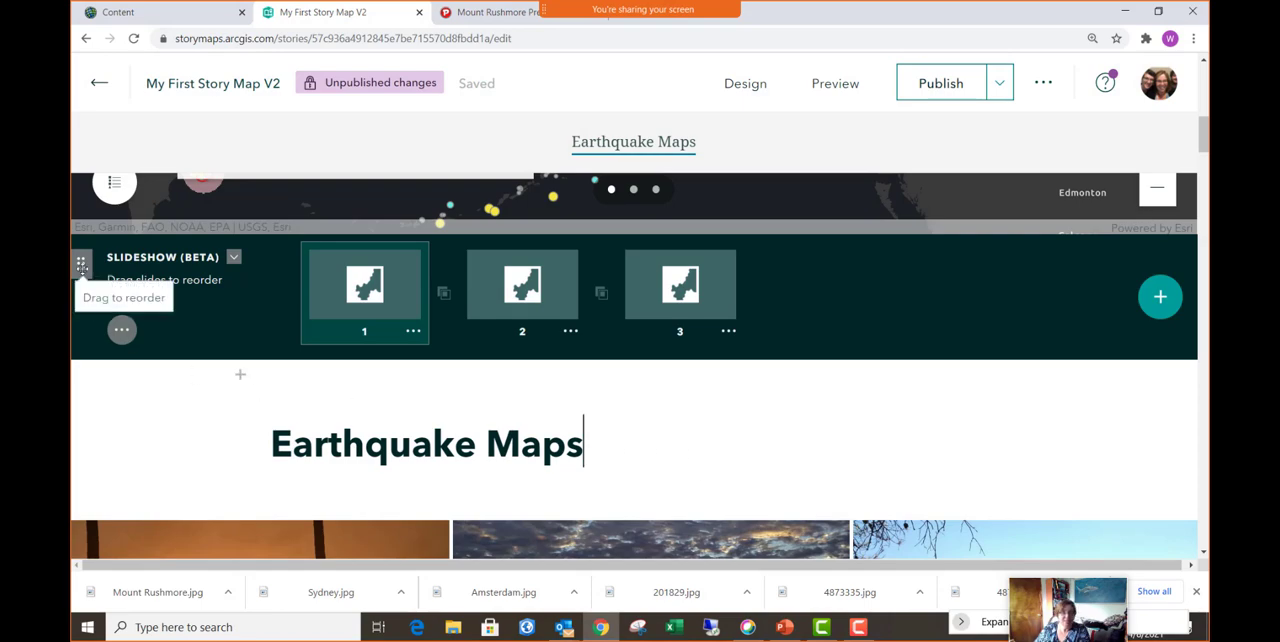
- Reorder the story so the earthquake slideshow sits directly below the "Earthquake Maps" heading
{"action": "scroll", "coordinate": [100, 290], "scroll_direction": "up", "scroll_amount": 10}
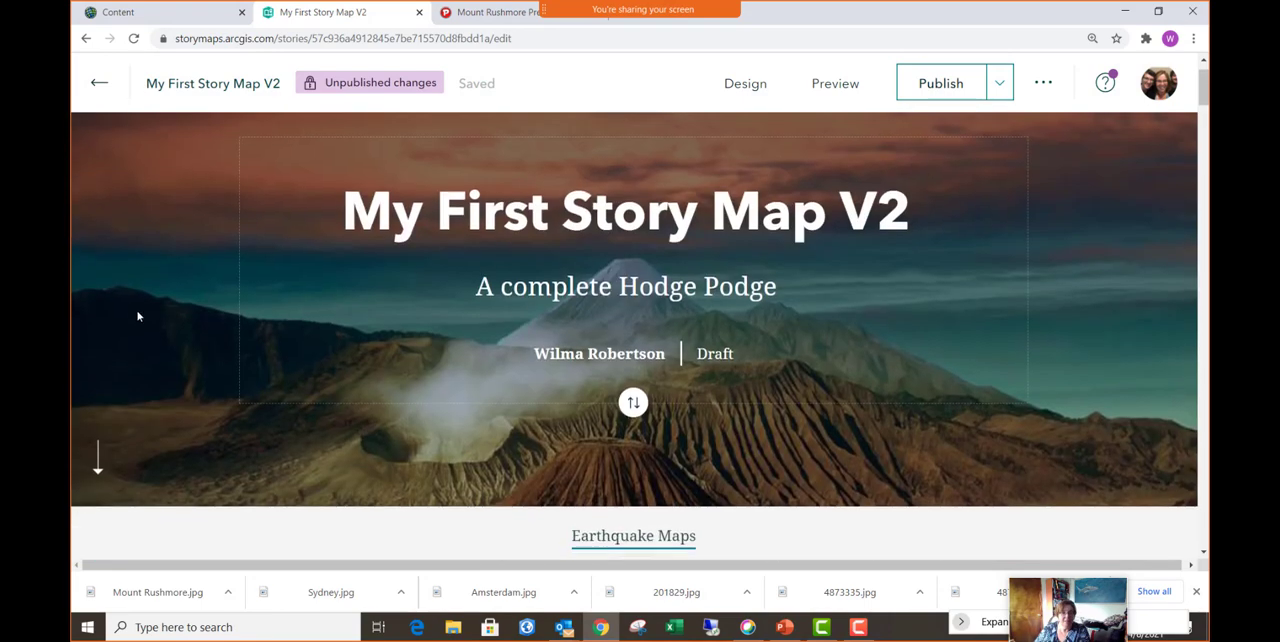
{"action": "scroll", "coordinate": [140, 313], "scroll_direction": "down", "scroll_amount": 8}
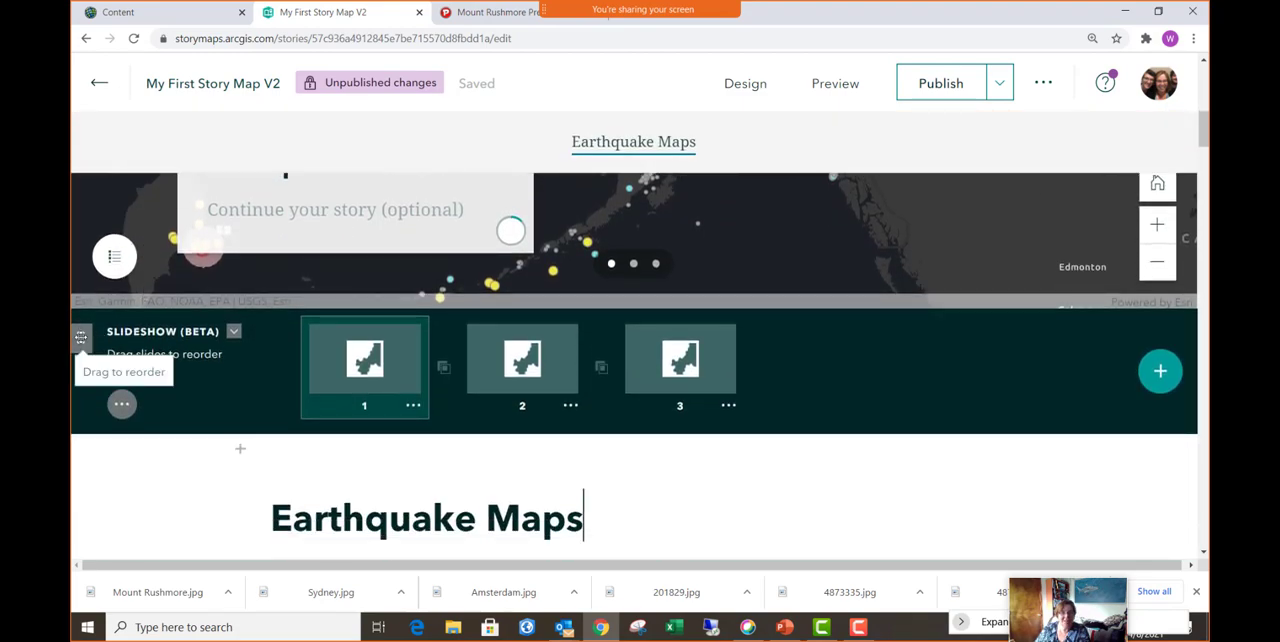
{"action": "left_click_drag", "start_coordinate": [81, 338], "coordinate": [144, 395]}
{"action": "scroll", "coordinate": [566, 330], "scroll_direction": "up", "scroll_amount": 3}
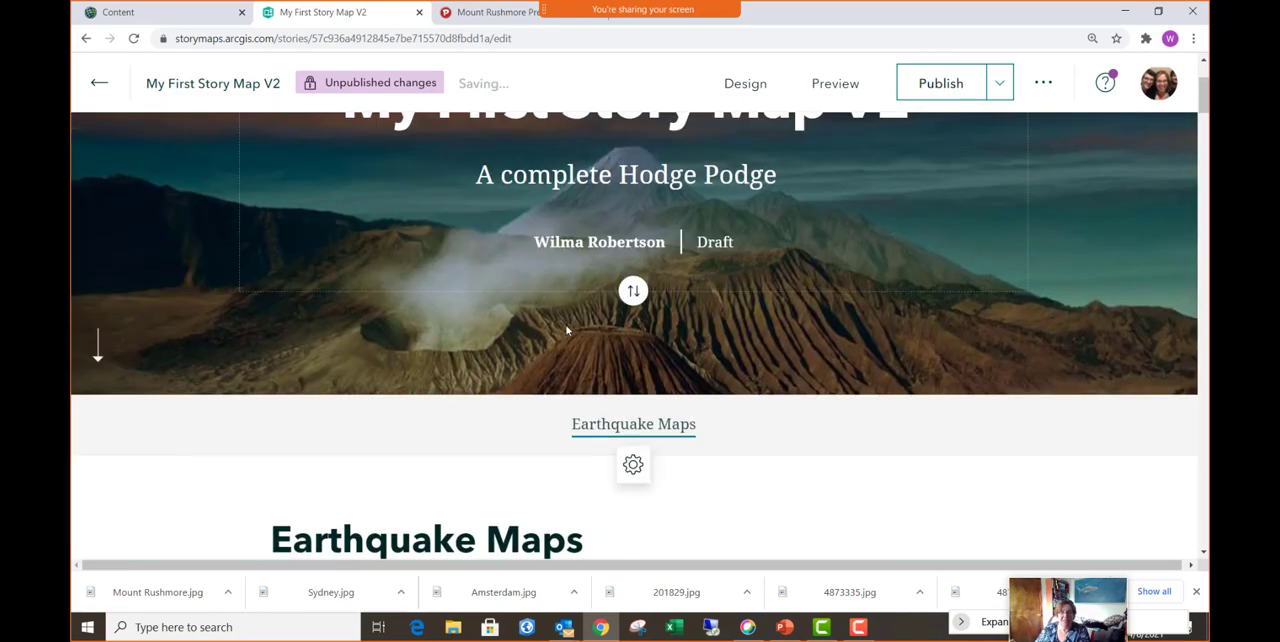
{"action": "scroll", "coordinate": [737, 277], "scroll_direction": "down", "scroll_amount": 3}
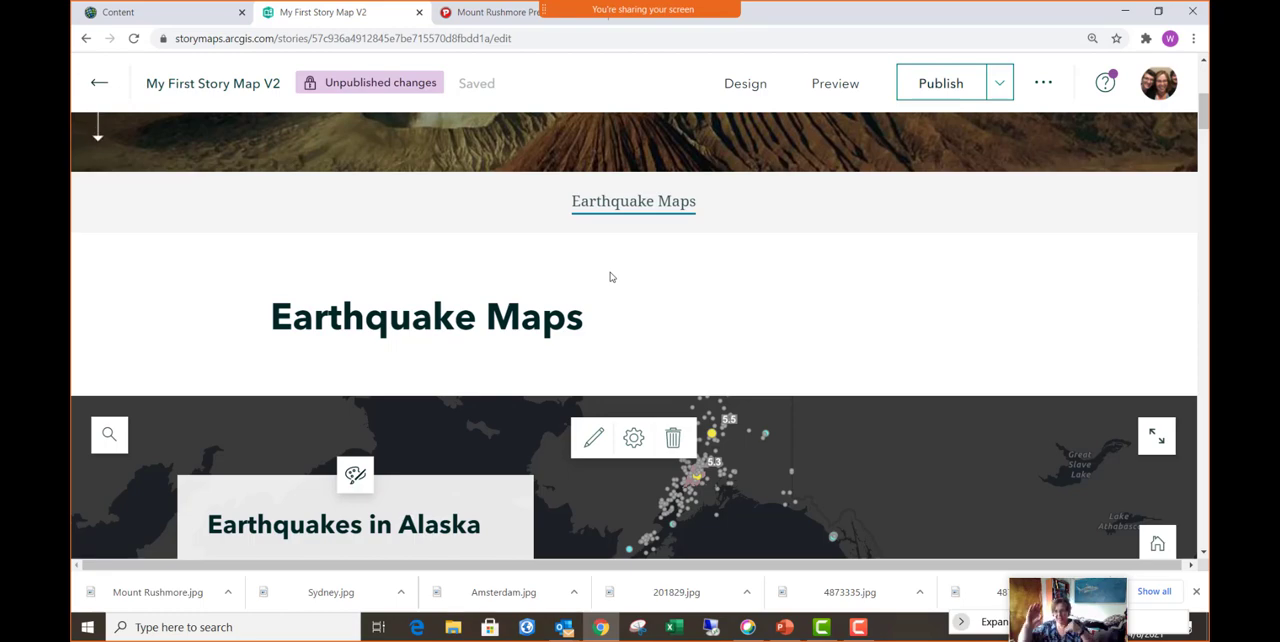
- Add a text block in Heading style reading "Gallery" between the slideshow and the image gallery
{"action": "scroll", "coordinate": [452, 324], "scroll_direction": "down", "scroll_amount": 2}
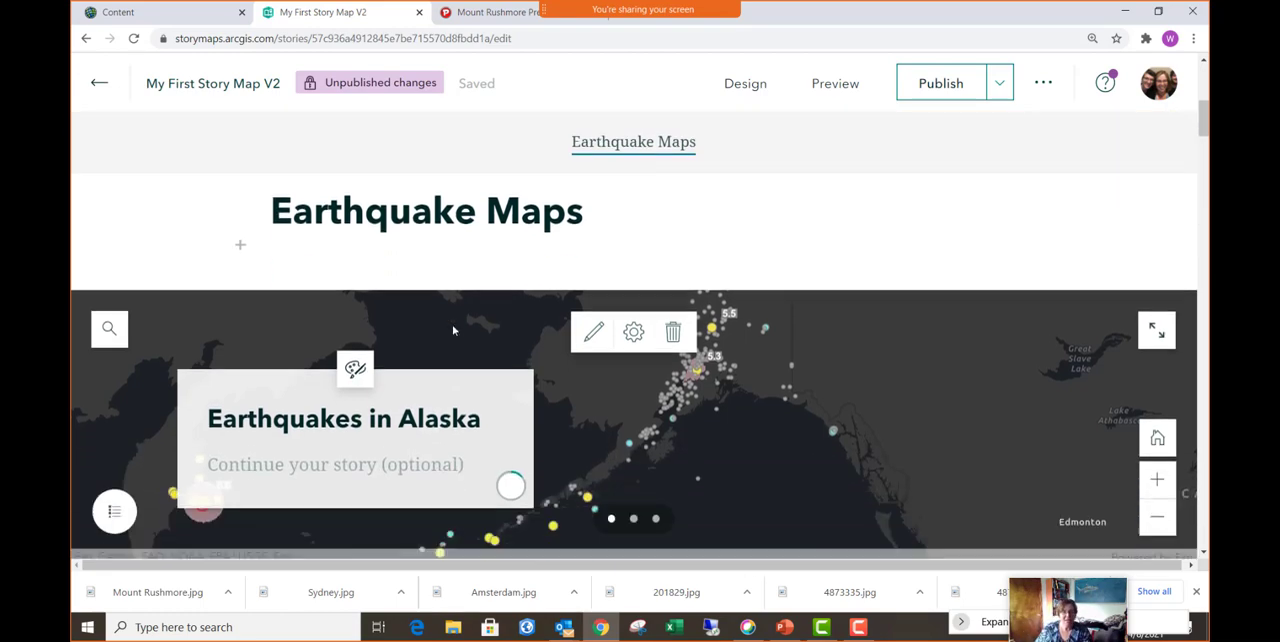
{"action": "scroll", "coordinate": [452, 330], "scroll_direction": "down", "scroll_amount": 3}
{"action": "scroll", "coordinate": [248, 386], "scroll_direction": "up", "scroll_amount": 1}
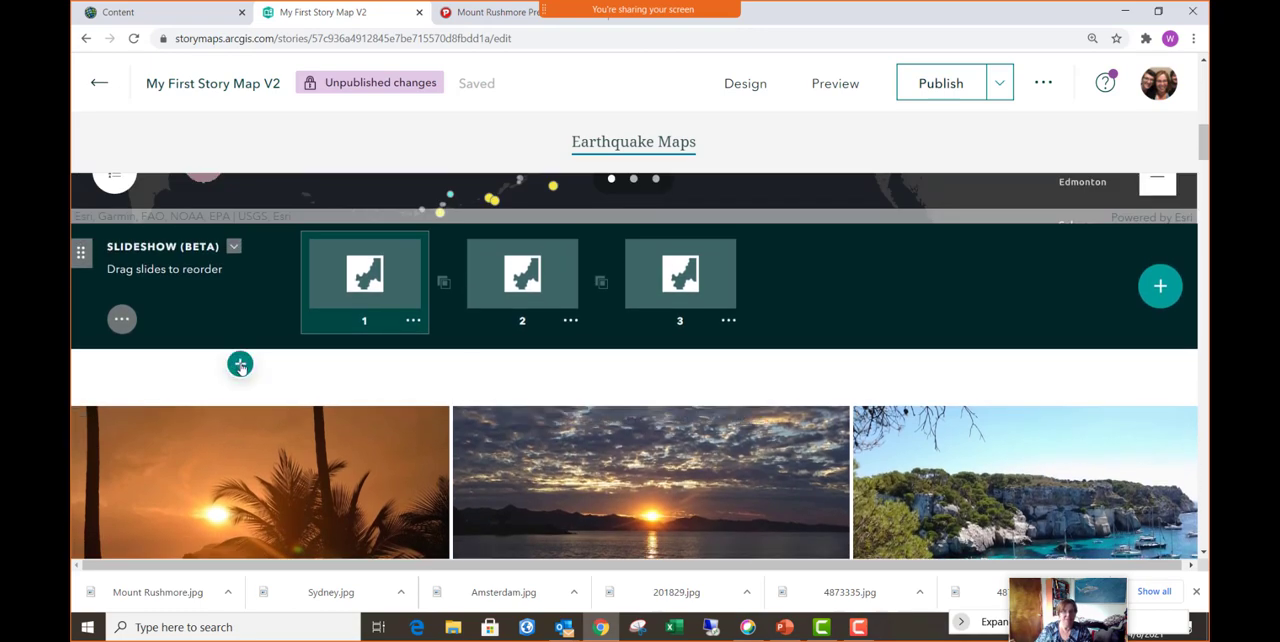
{"action": "left_click", "coordinate": [240, 365]}
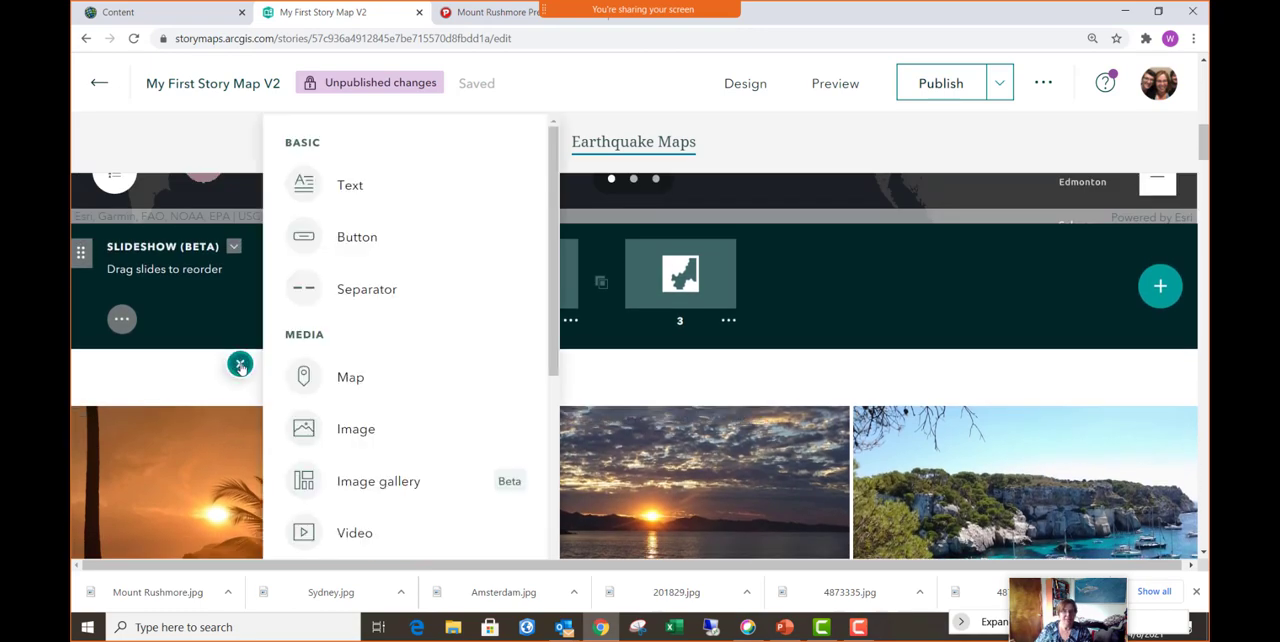
{"action": "left_click", "coordinate": [352, 186]}
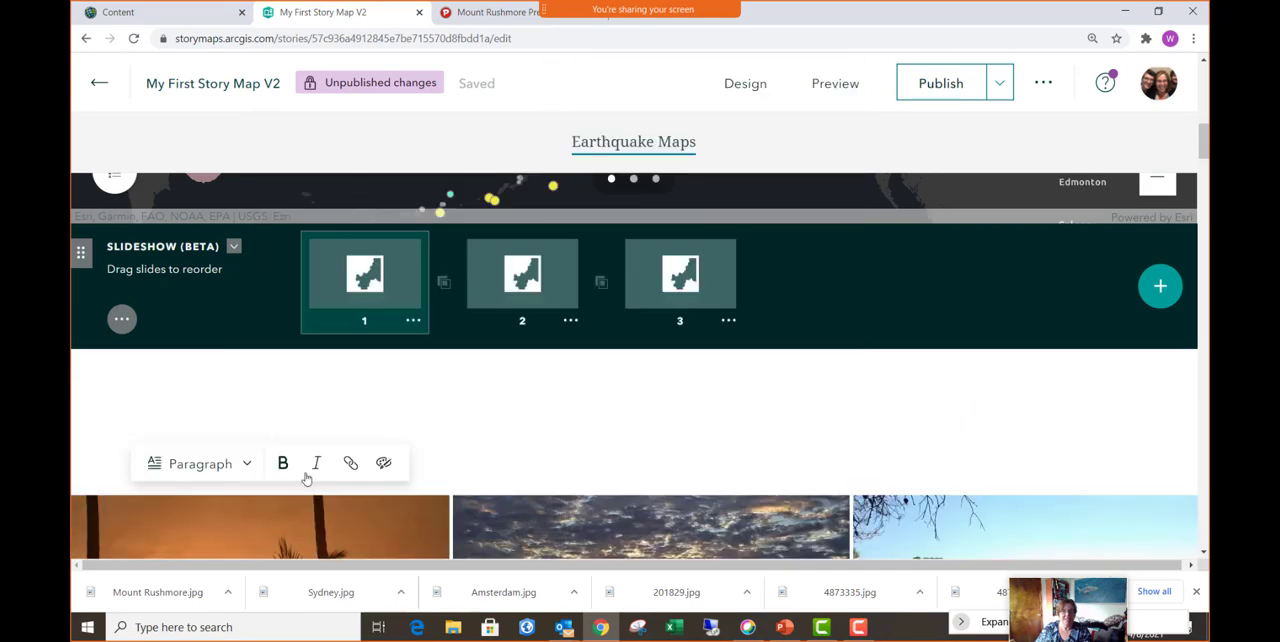
{"action": "left_click", "coordinate": [247, 464]}
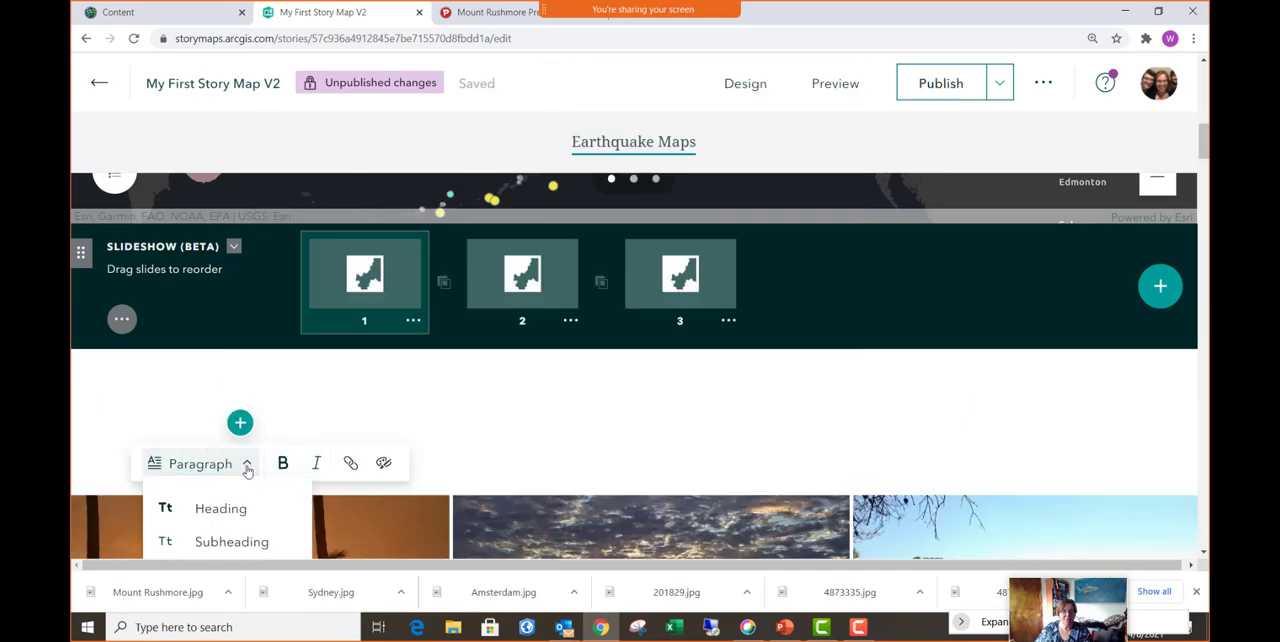
{"action": "left_click", "coordinate": [218, 508]}
{"action": "type", "text": "Gakk"}
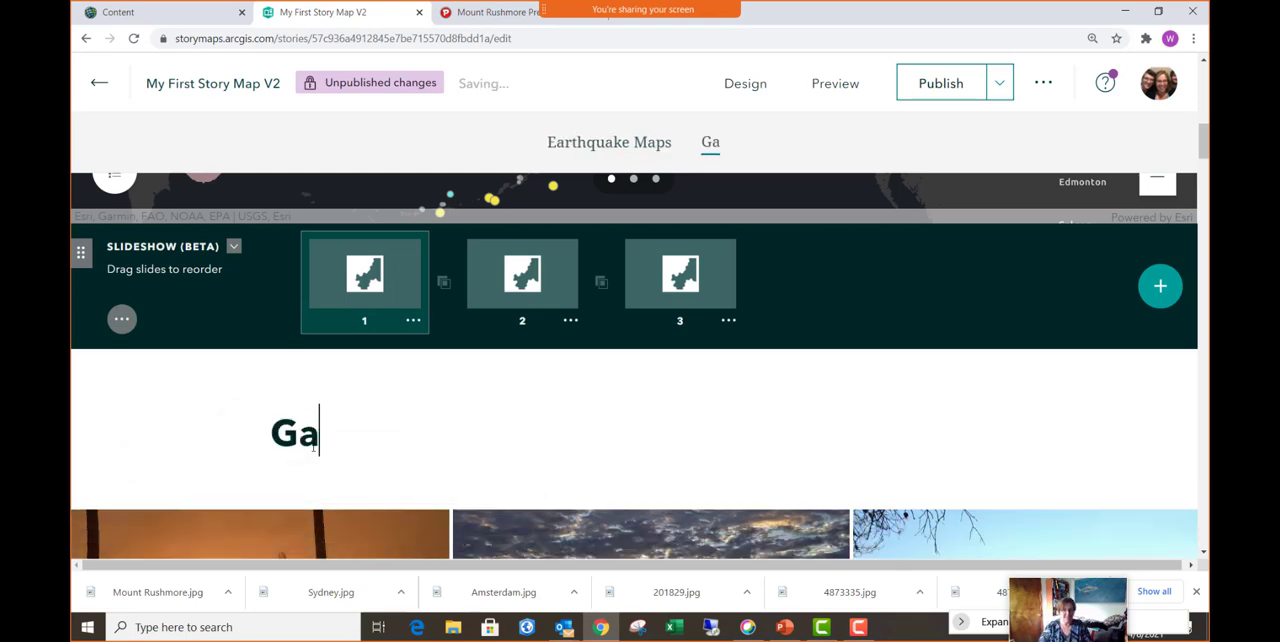
{"action": "key", "text": "BackSpace"}
{"action": "key", "text": "BackSpace"}
{"action": "type", "text": "llery"}
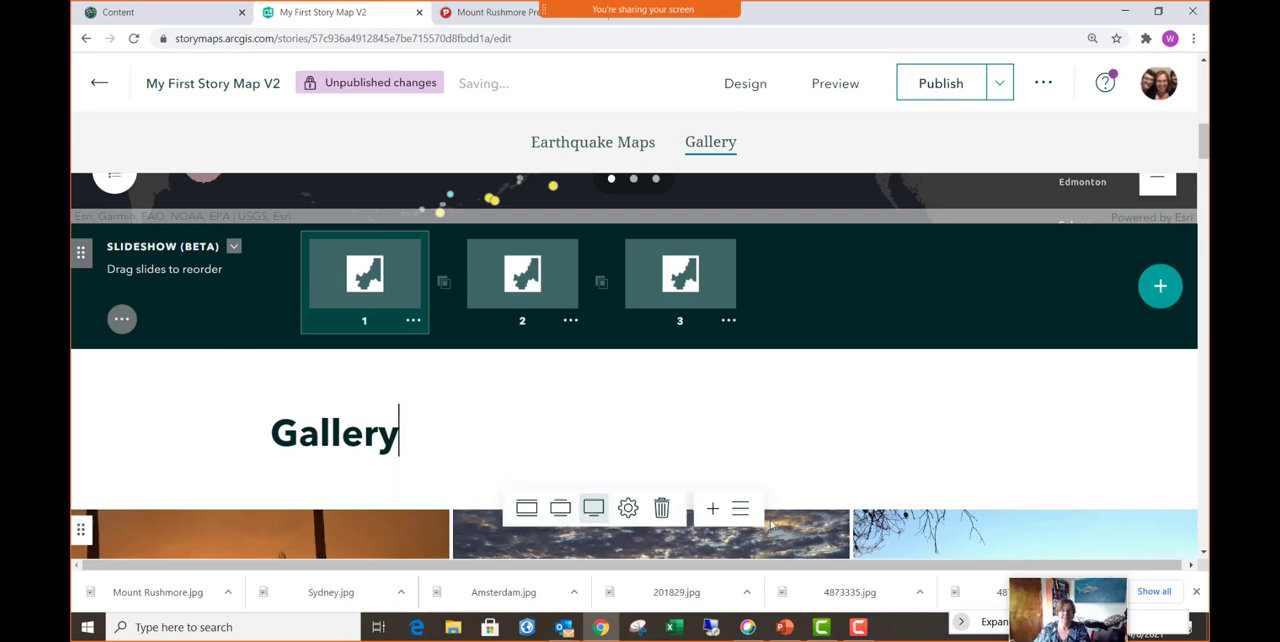
{"action": "key", "text": "Home"}
- Add a text block in Heading style reading "Live Volcano in Iceland" between the image gallery and the volcano sidecar
{"action": "scroll", "coordinate": [530, 432], "scroll_direction": "down", "scroll_amount": 10}
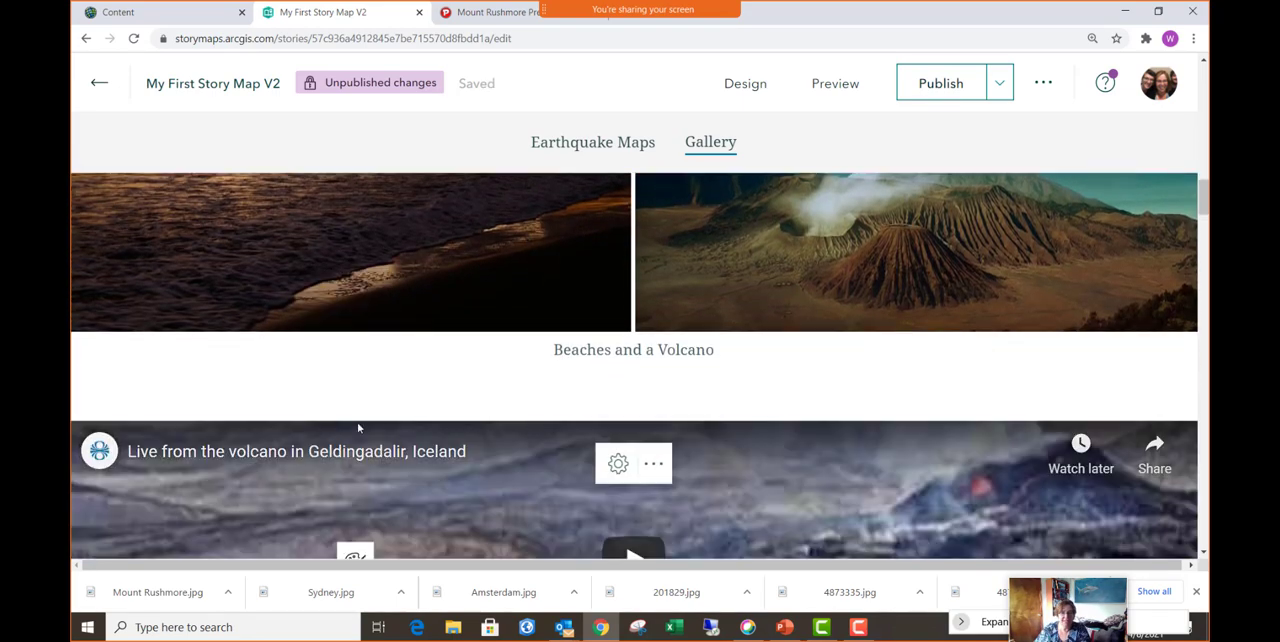
{"action": "left_click", "coordinate": [239, 377]}
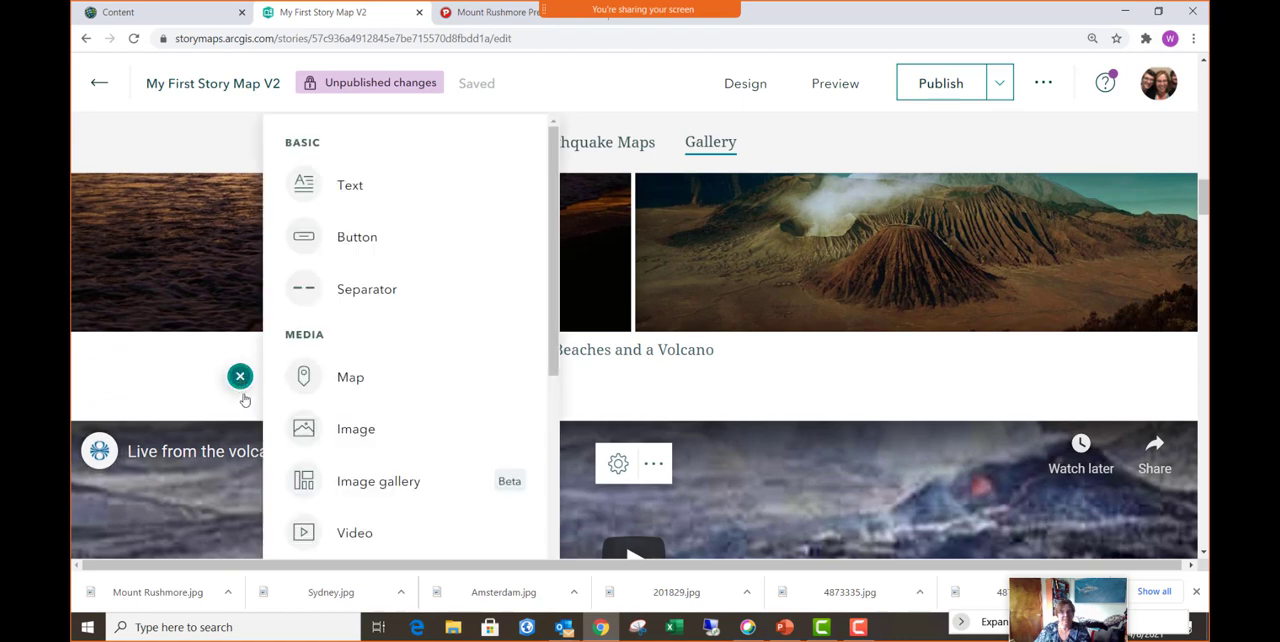
{"action": "mouse_move", "coordinate": [385, 252]}
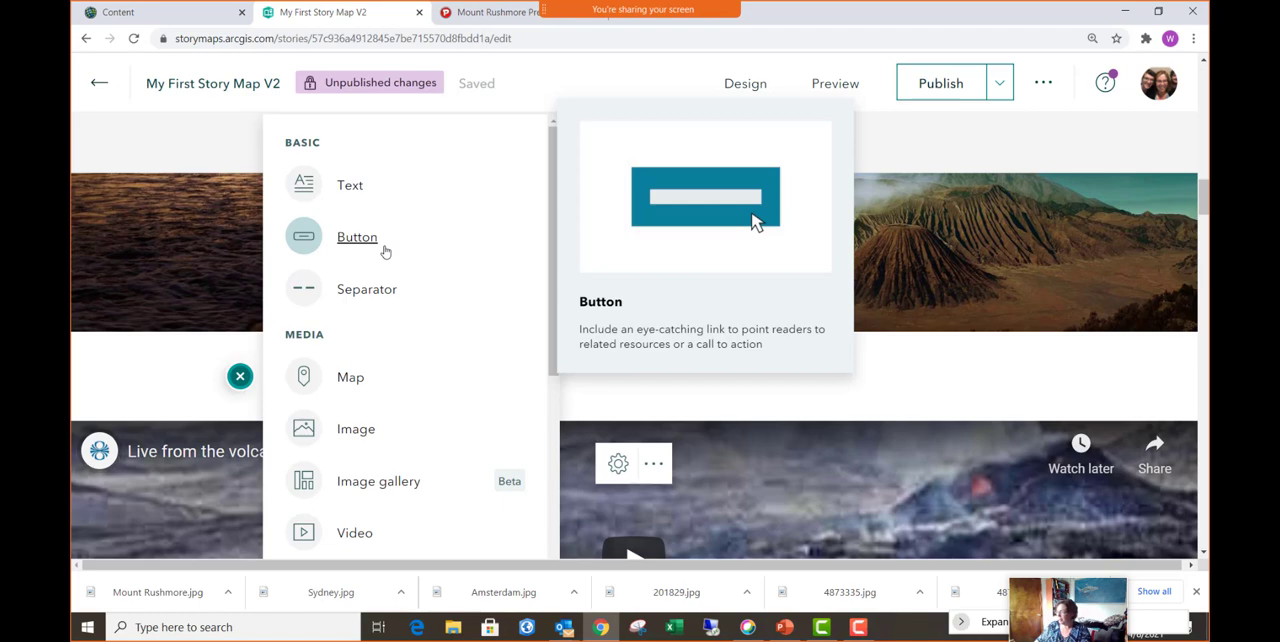
{"action": "left_click", "coordinate": [352, 190]}
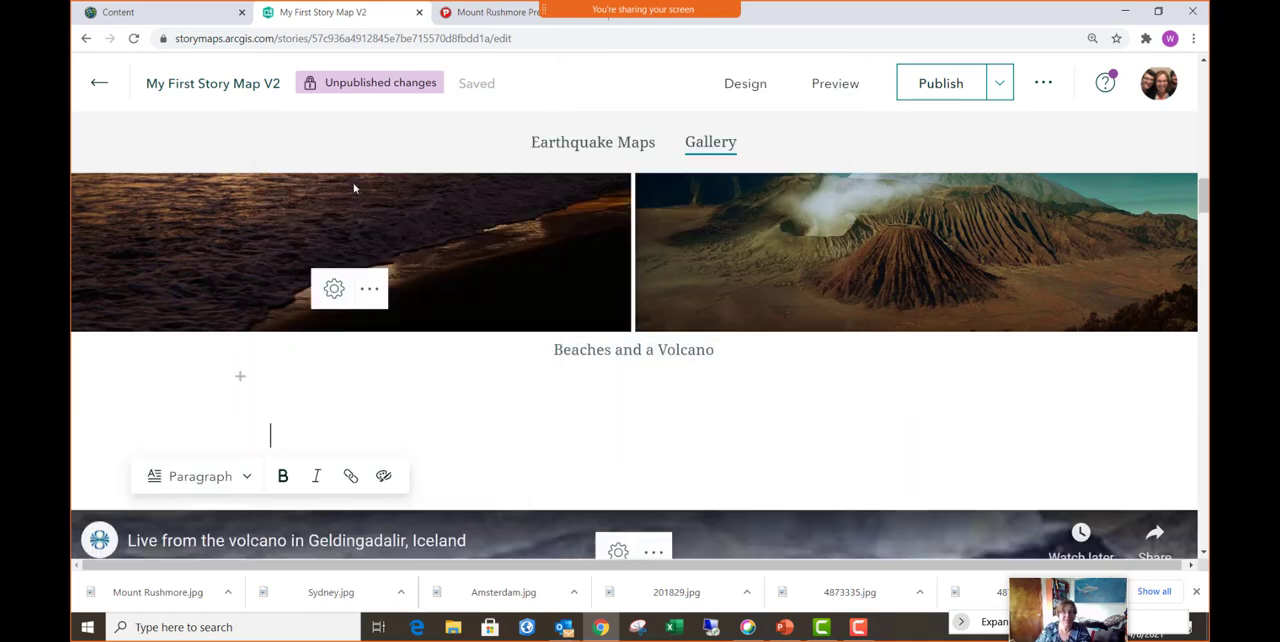
{"action": "left_click", "coordinate": [237, 477]}
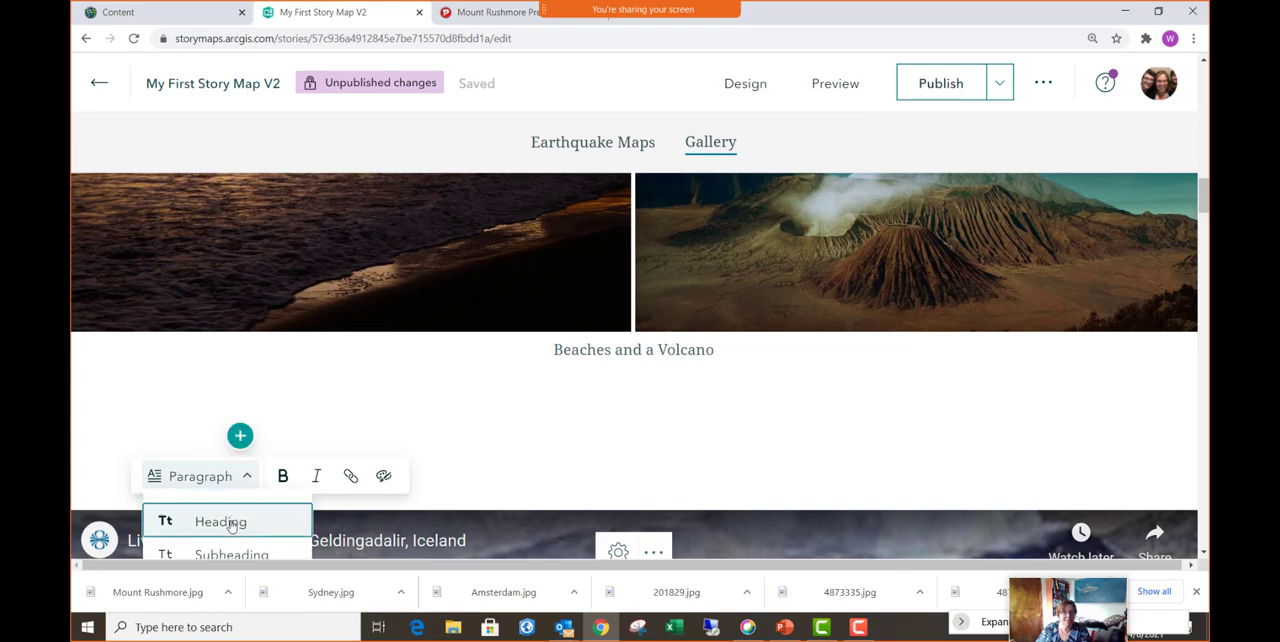
{"action": "left_click", "coordinate": [229, 523]}
{"action": "type", "text": "Li"}
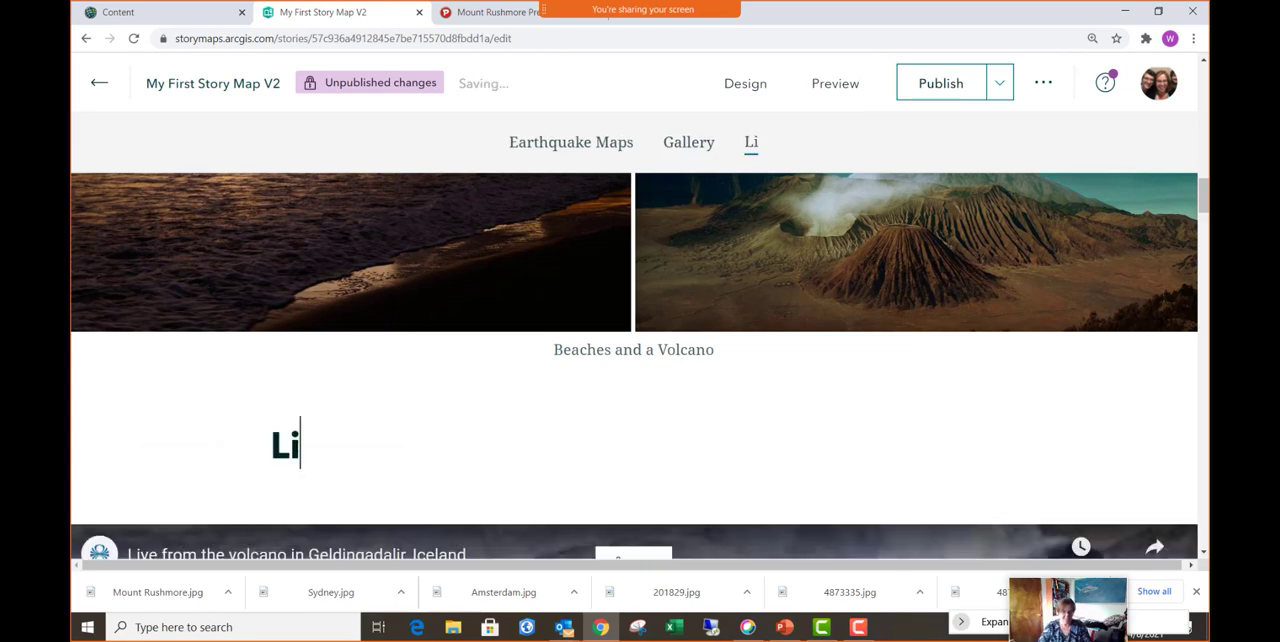
{"action": "type", "text": "ve Vol"}
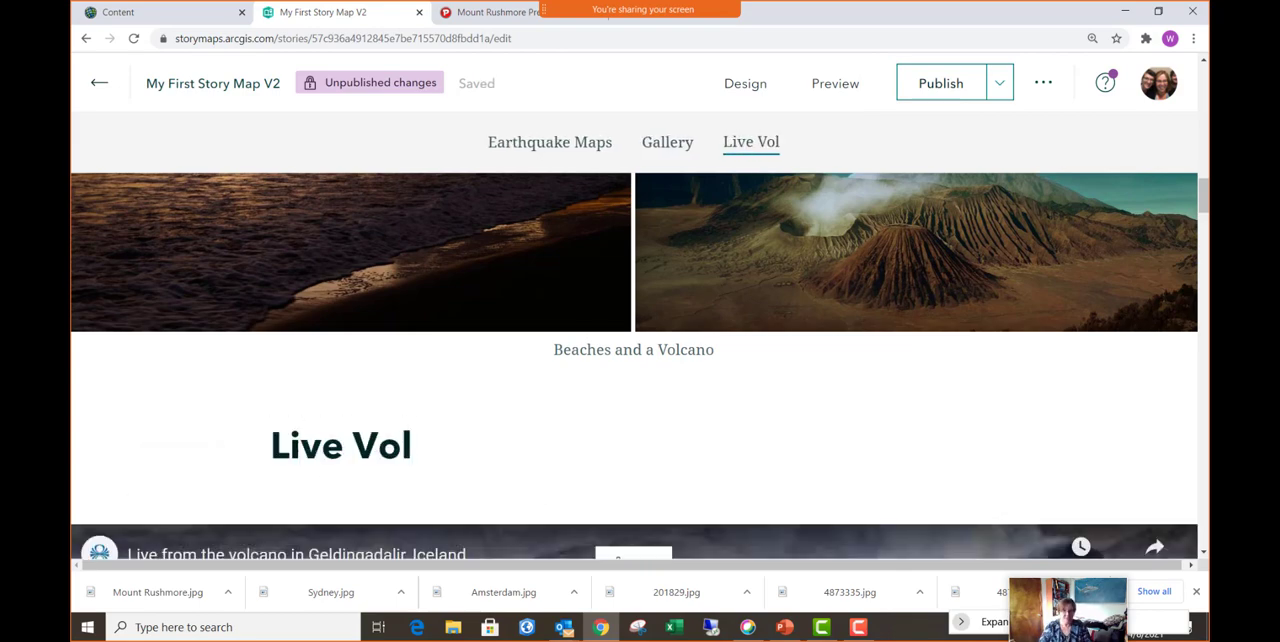
{"action": "type", "text": "cano in Ic"}
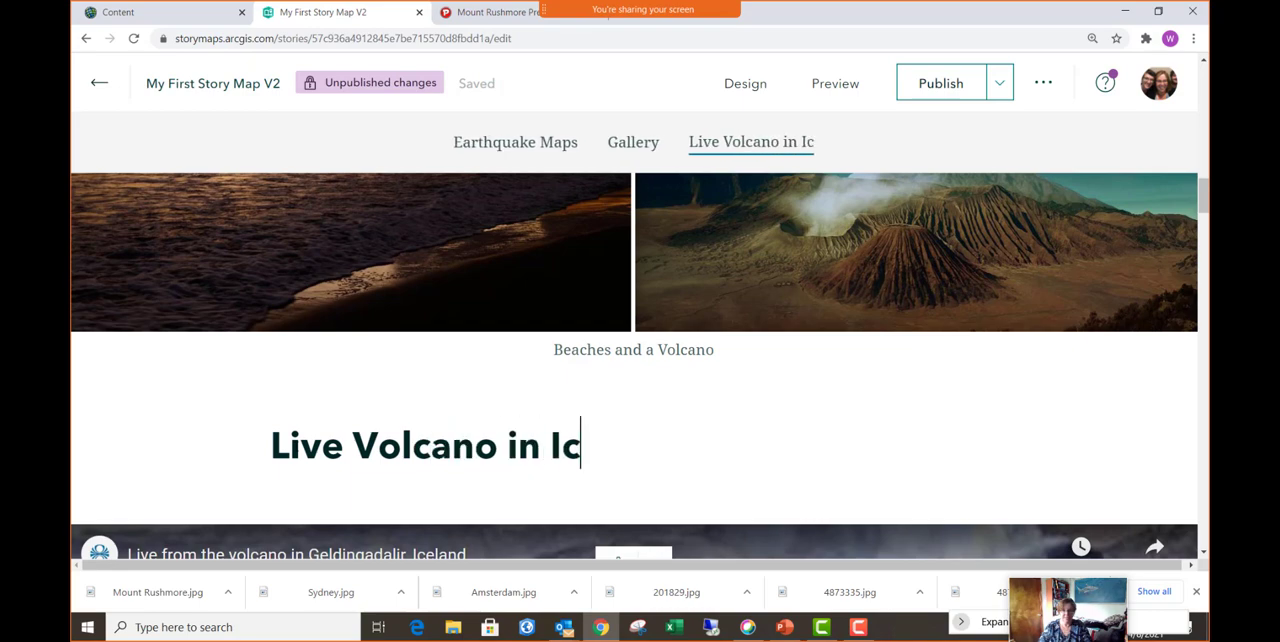
{"action": "type", "text": "eland"}
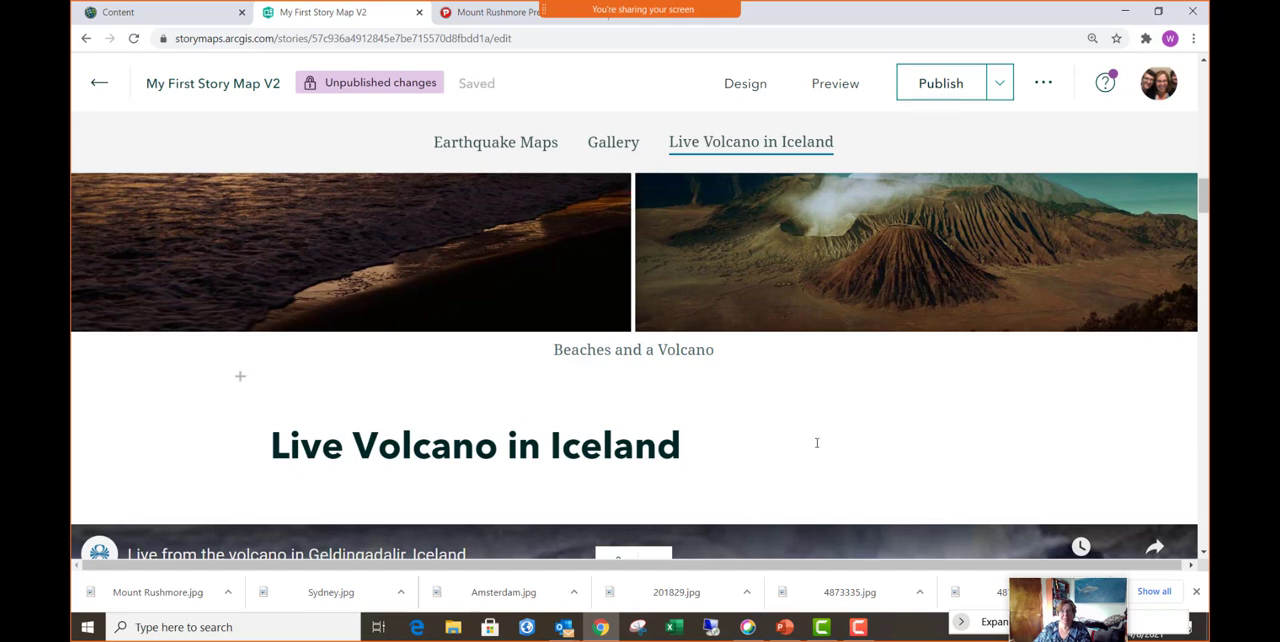
{"action": "key", "text": "Home"}
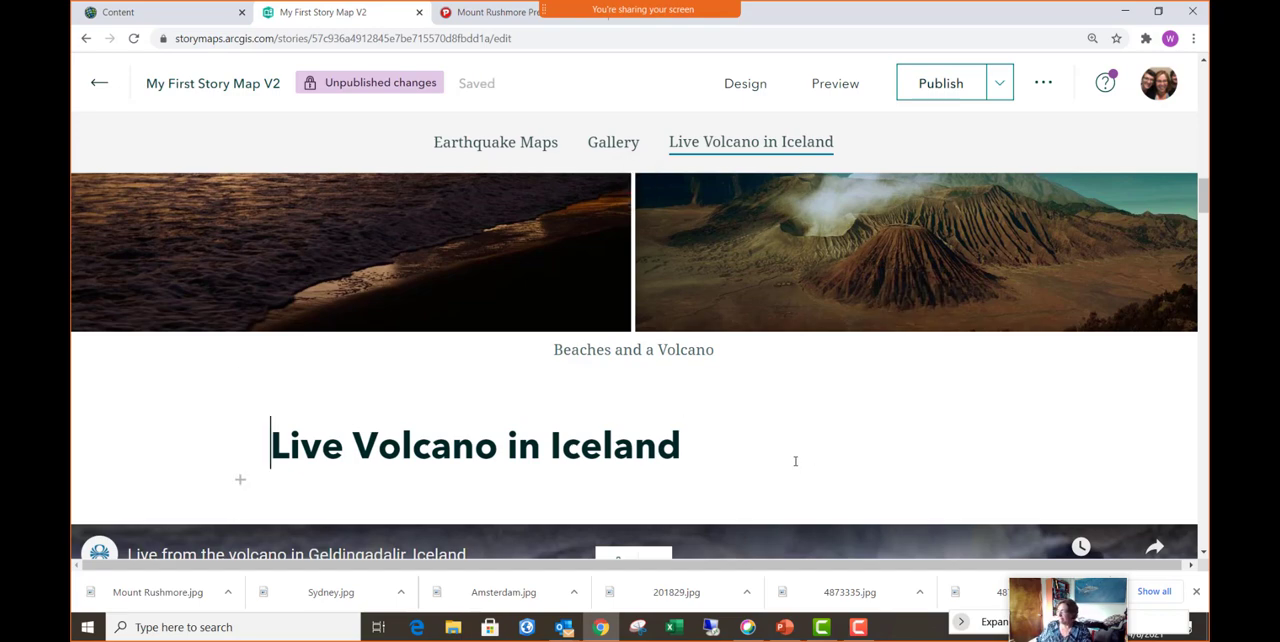
- Insert a Heading-style text block reading "Nice Places to Visit" between the sidecar and the map tour
{"action": "scroll", "coordinate": [790, 456], "scroll_direction": "down", "scroll_amount": 4}
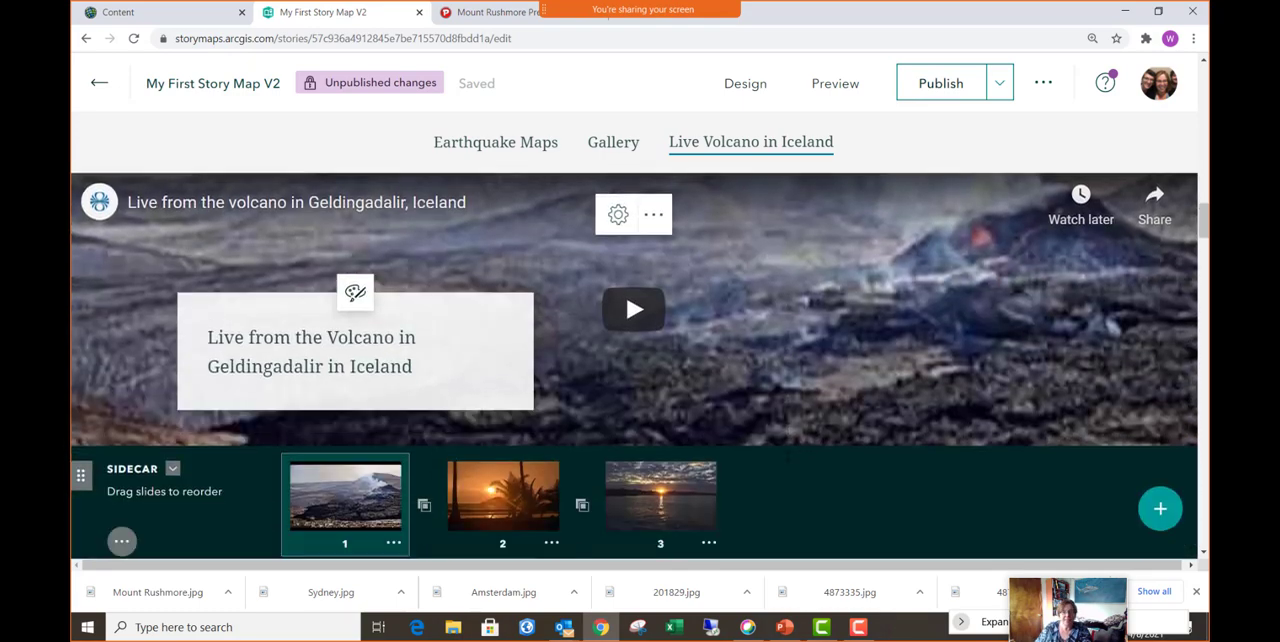
{"action": "scroll", "coordinate": [789, 457], "scroll_direction": "down", "scroll_amount": 10}
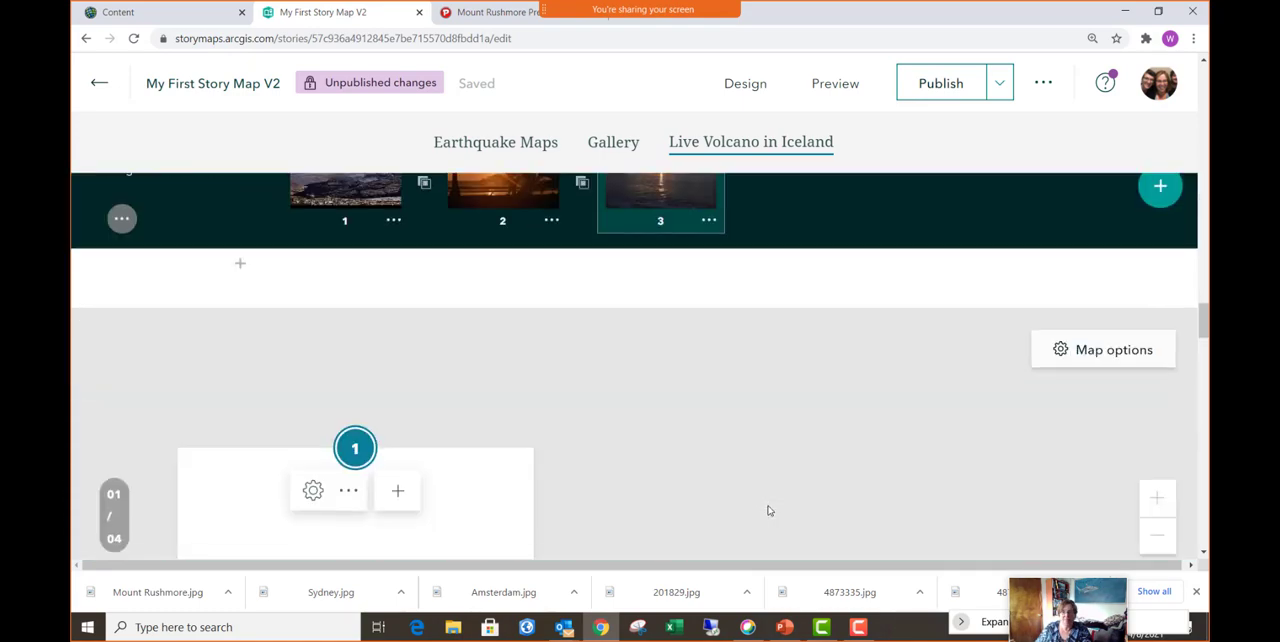
{"action": "scroll", "coordinate": [768, 511], "scroll_direction": "down", "scroll_amount": 2}
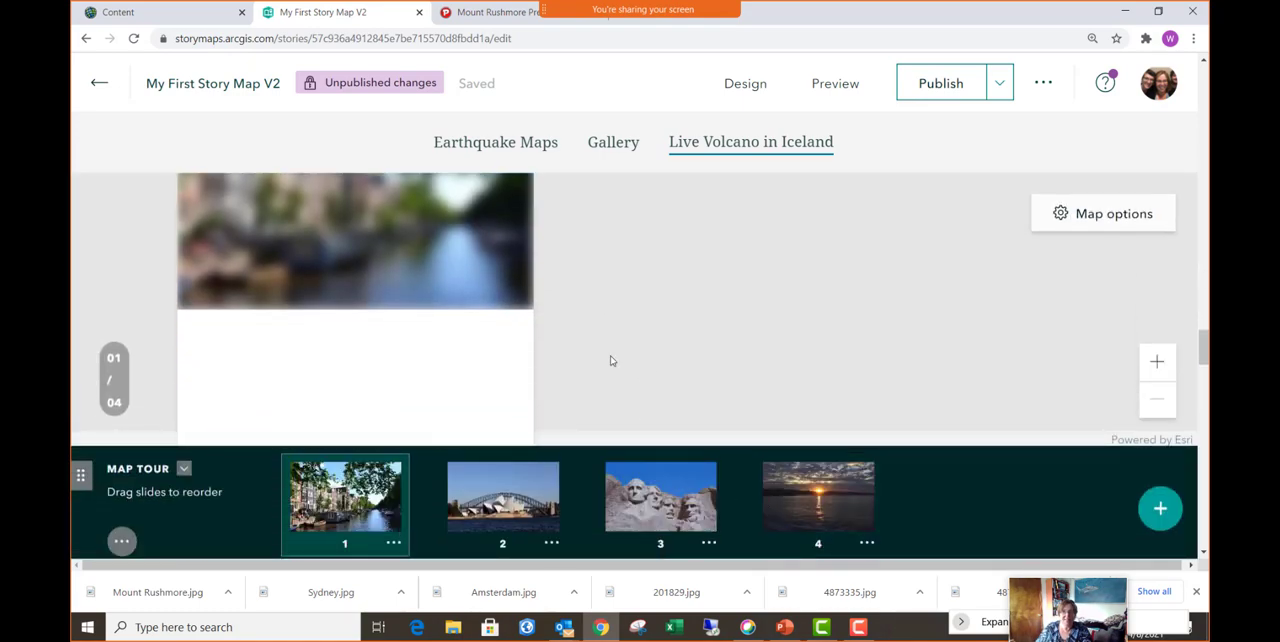
{"action": "scroll", "coordinate": [611, 360], "scroll_direction": "up", "scroll_amount": 4}
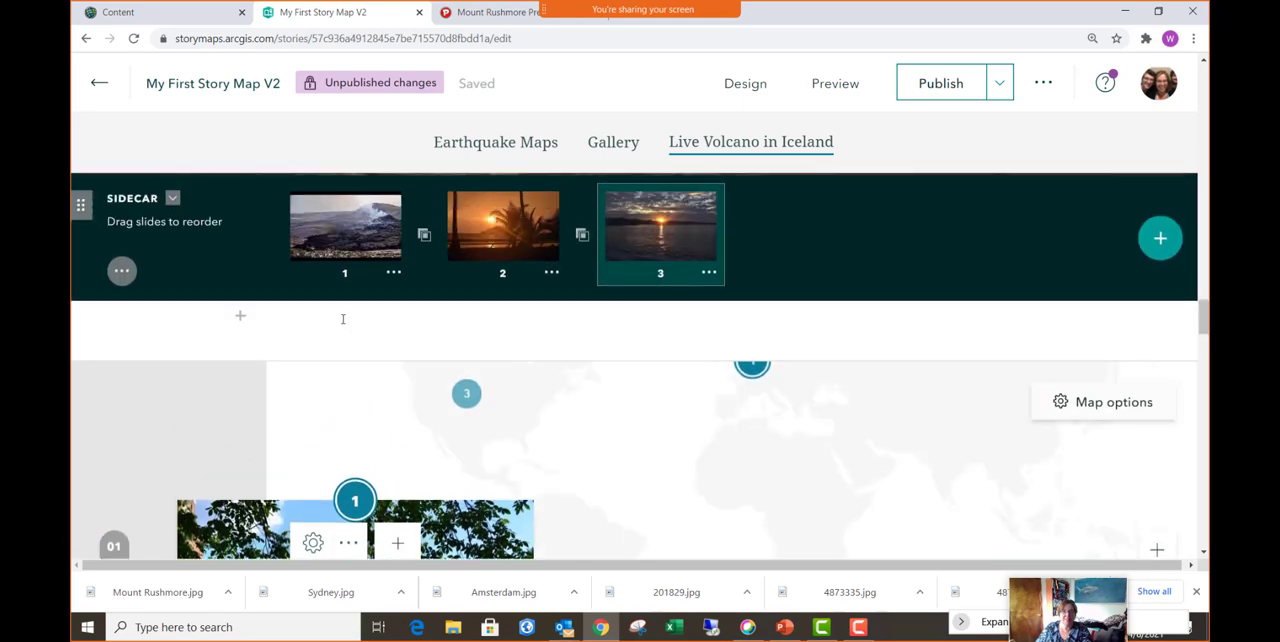
{"action": "left_click", "coordinate": [240, 316]}
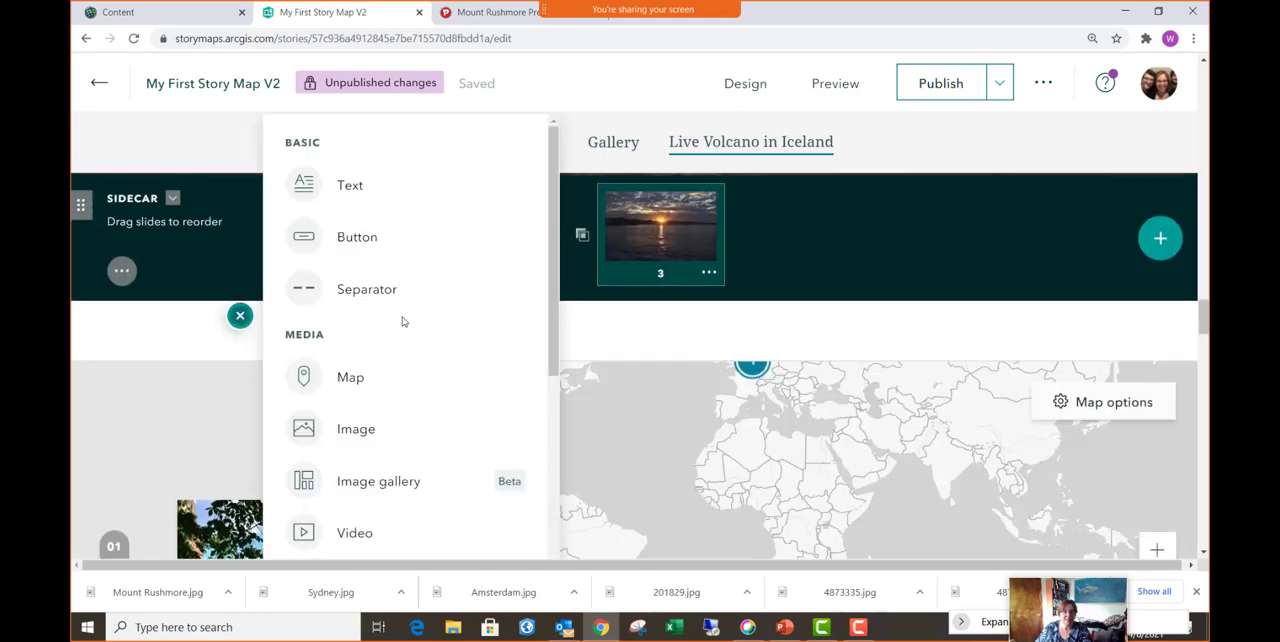
{"action": "left_click", "coordinate": [347, 188]}
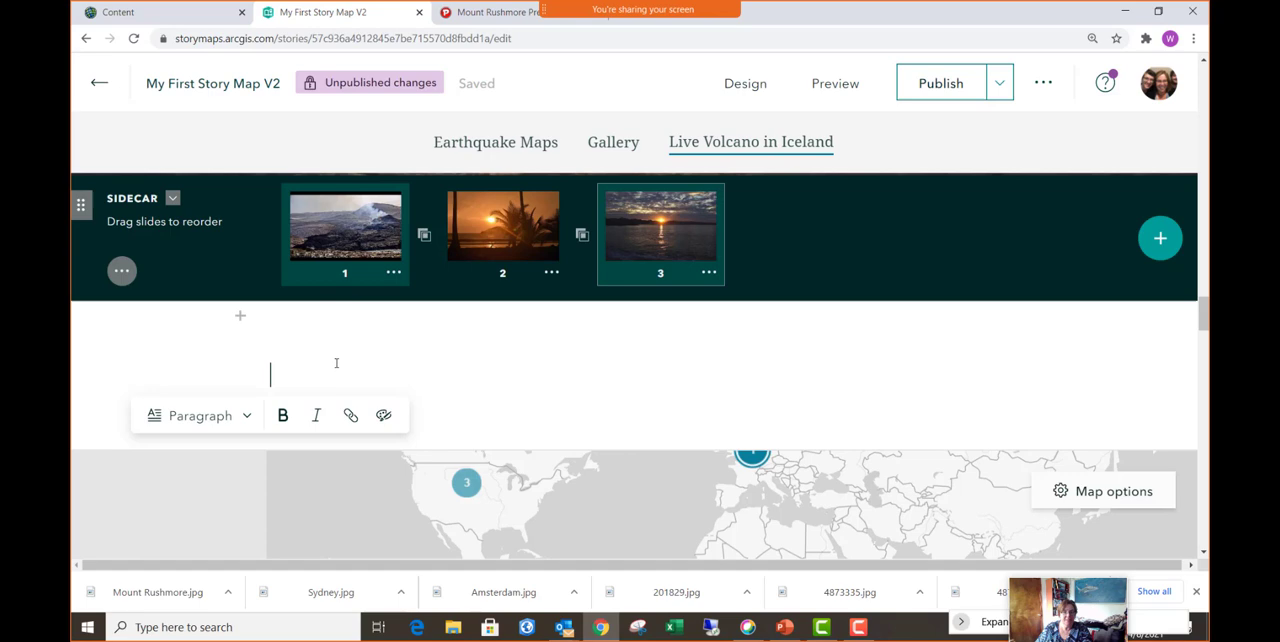
{"action": "left_click", "coordinate": [231, 418]}
{"action": "left_click", "coordinate": [218, 466]}
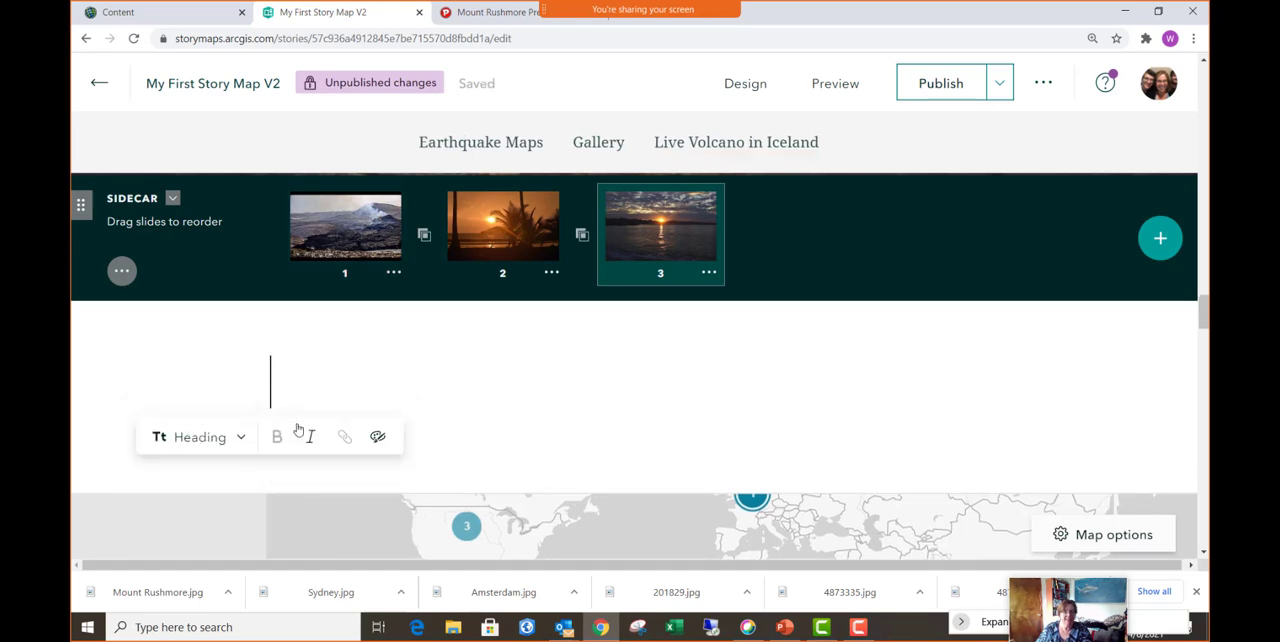
{"action": "type", "text": "Nic"}
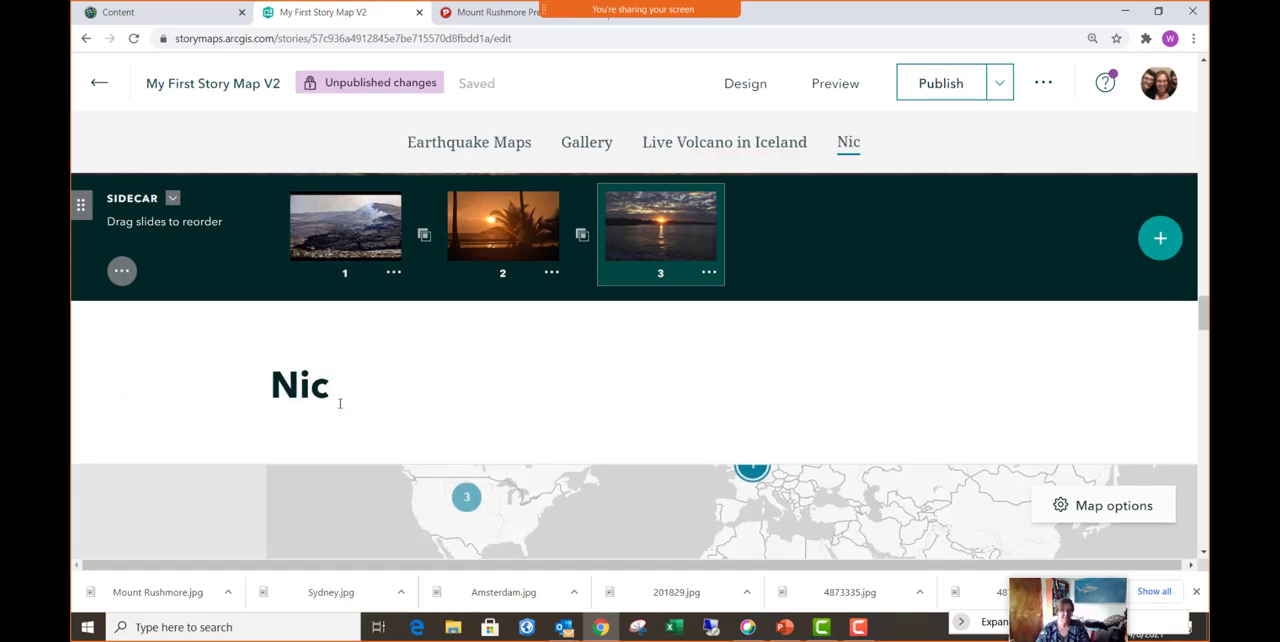
{"action": "type", "text": "e Places to "}
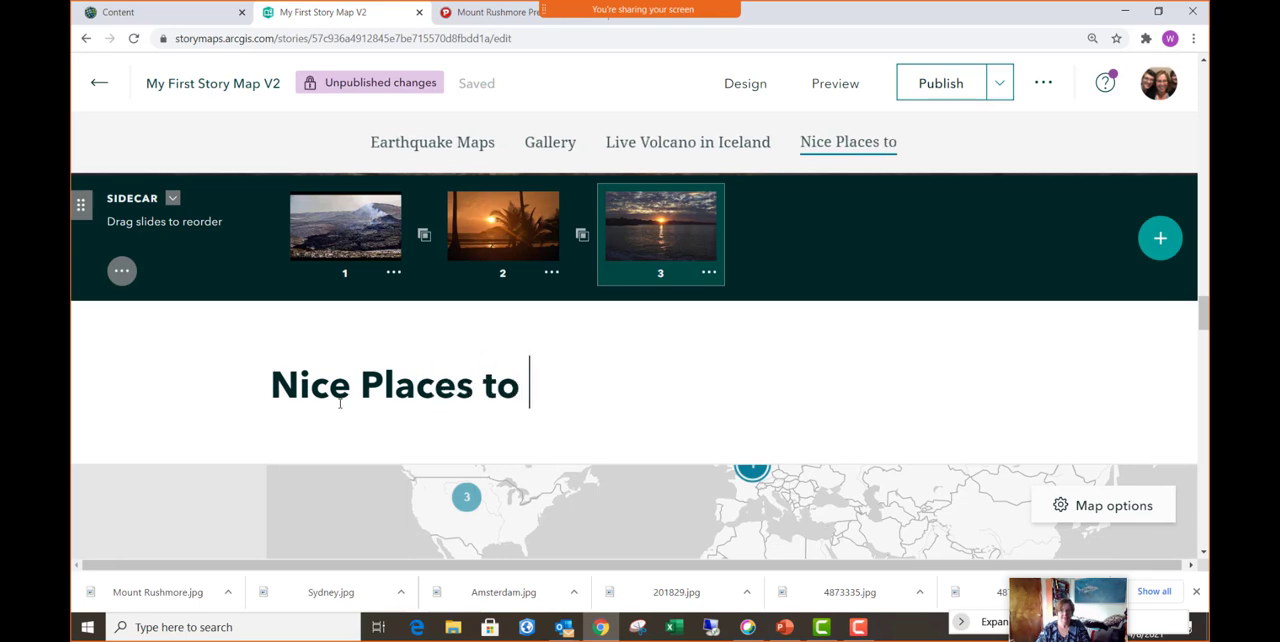
{"action": "type", "text": "Visit"}
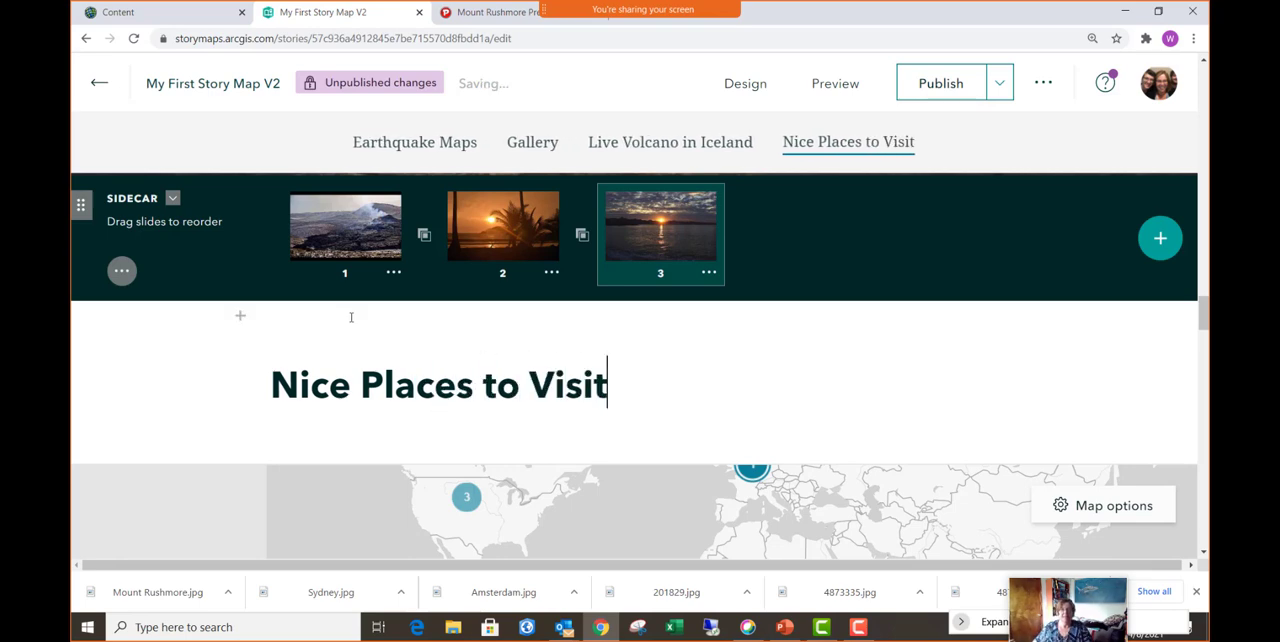
{"action": "left_click", "coordinate": [785, 432]}
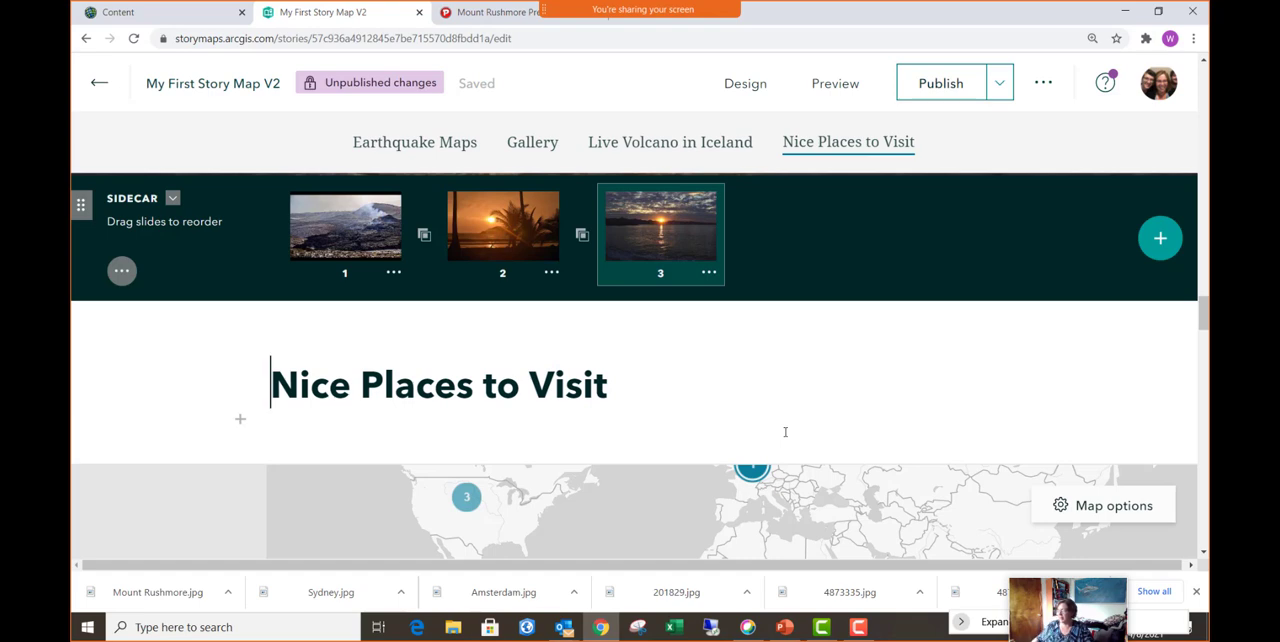
- Publish the updated story and check its section navigation links and additional options in the published view
{"action": "left_click", "coordinate": [955, 92]}
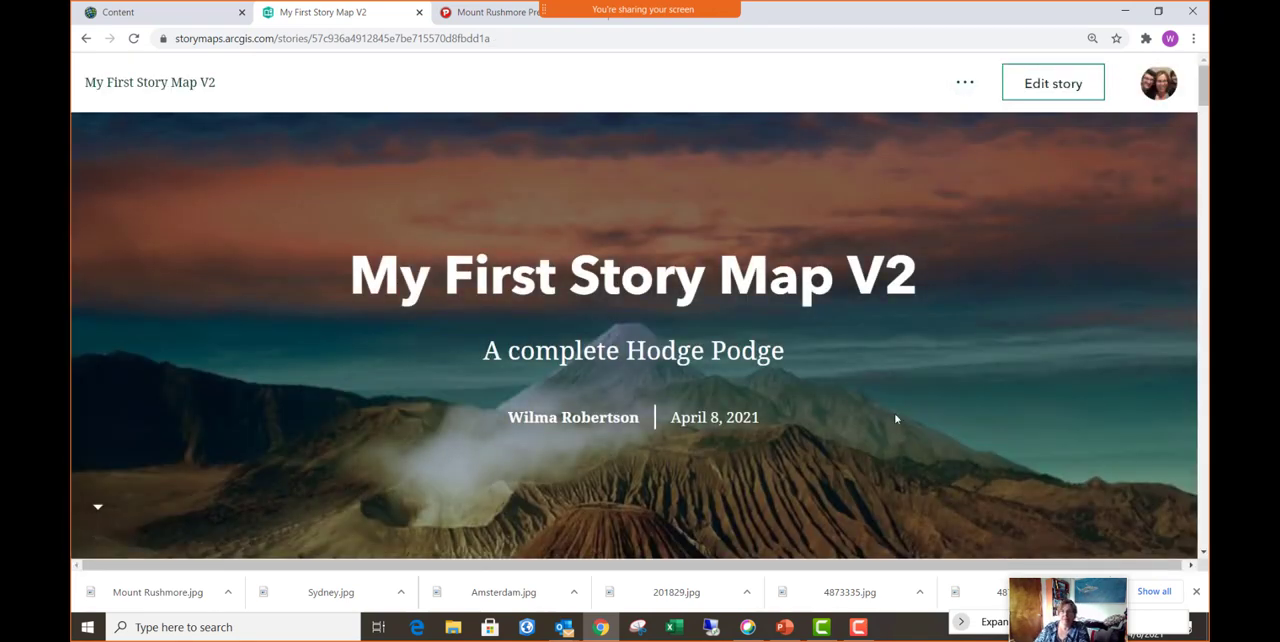
{"action": "scroll", "coordinate": [895, 419], "scroll_direction": "down", "scroll_amount": 2}
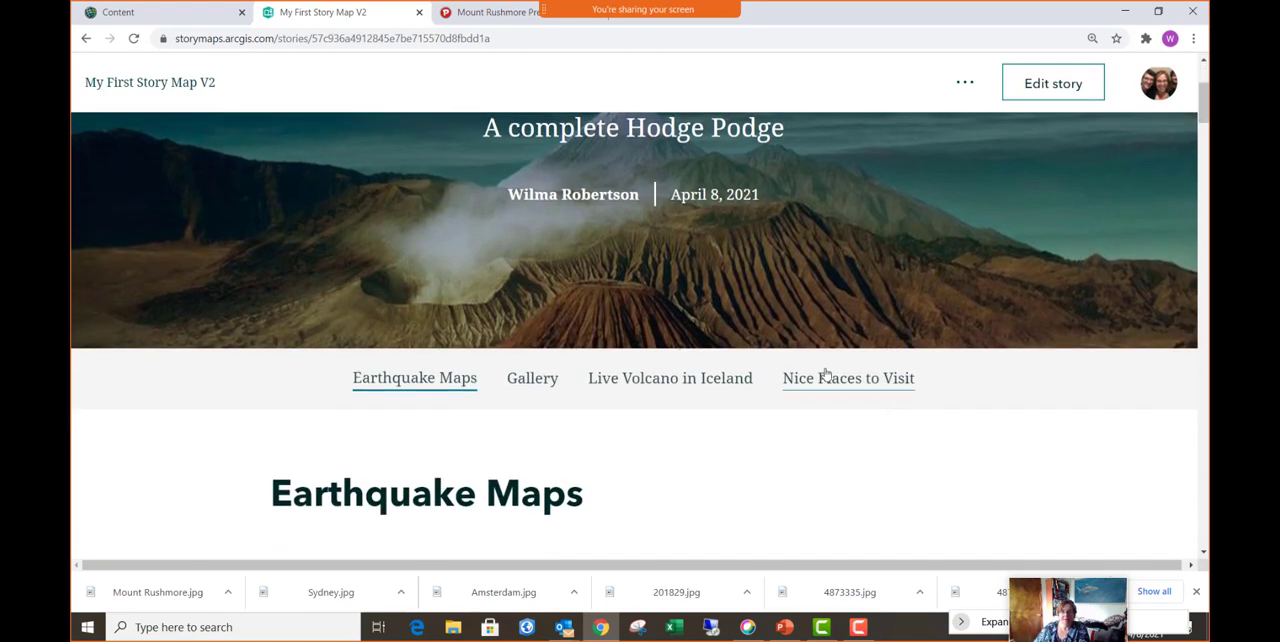
{"action": "left_click", "coordinate": [866, 383]}
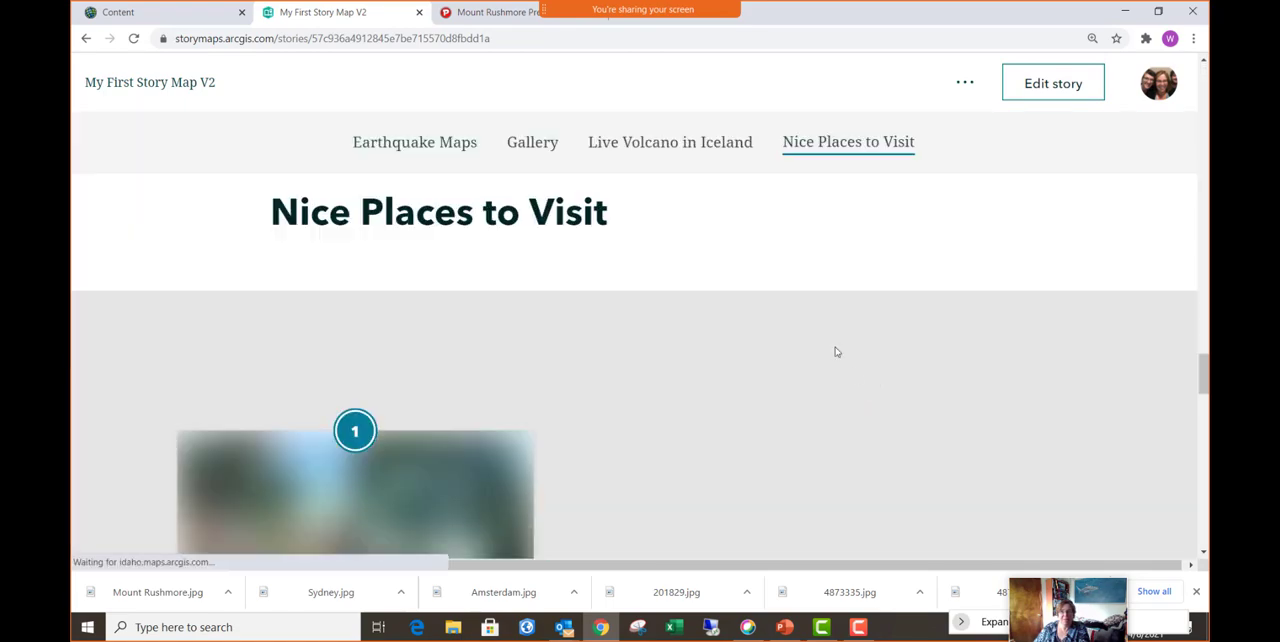
{"action": "left_click", "coordinate": [594, 152]}
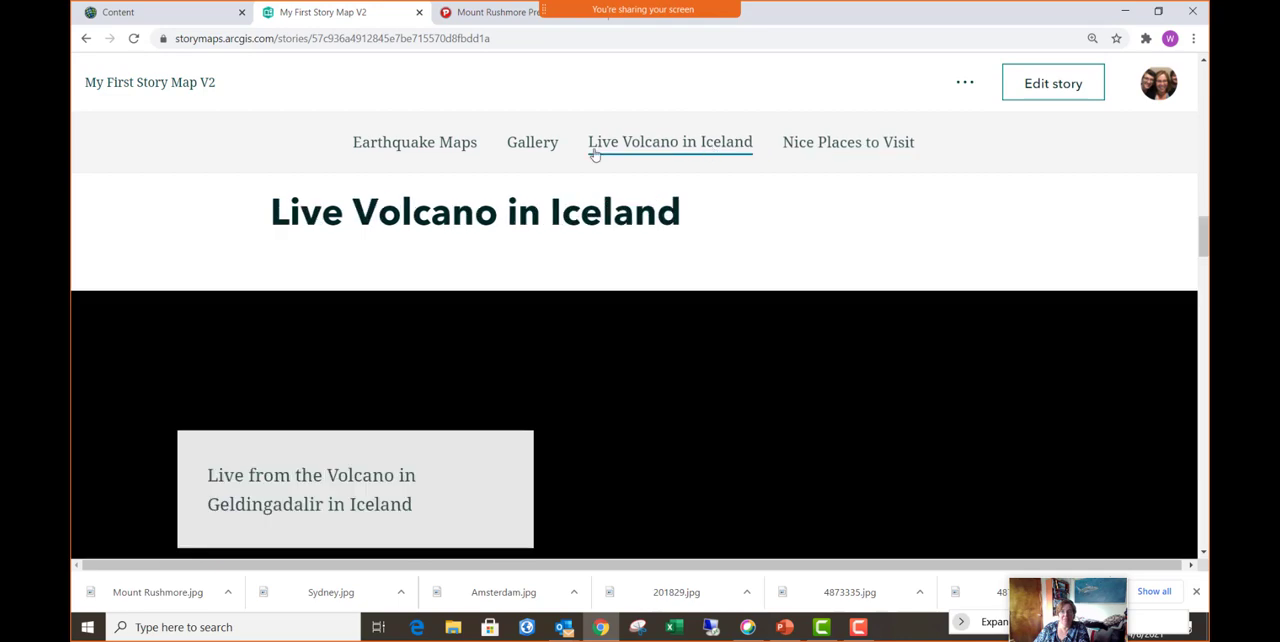
{"action": "left_click", "coordinate": [545, 150]}
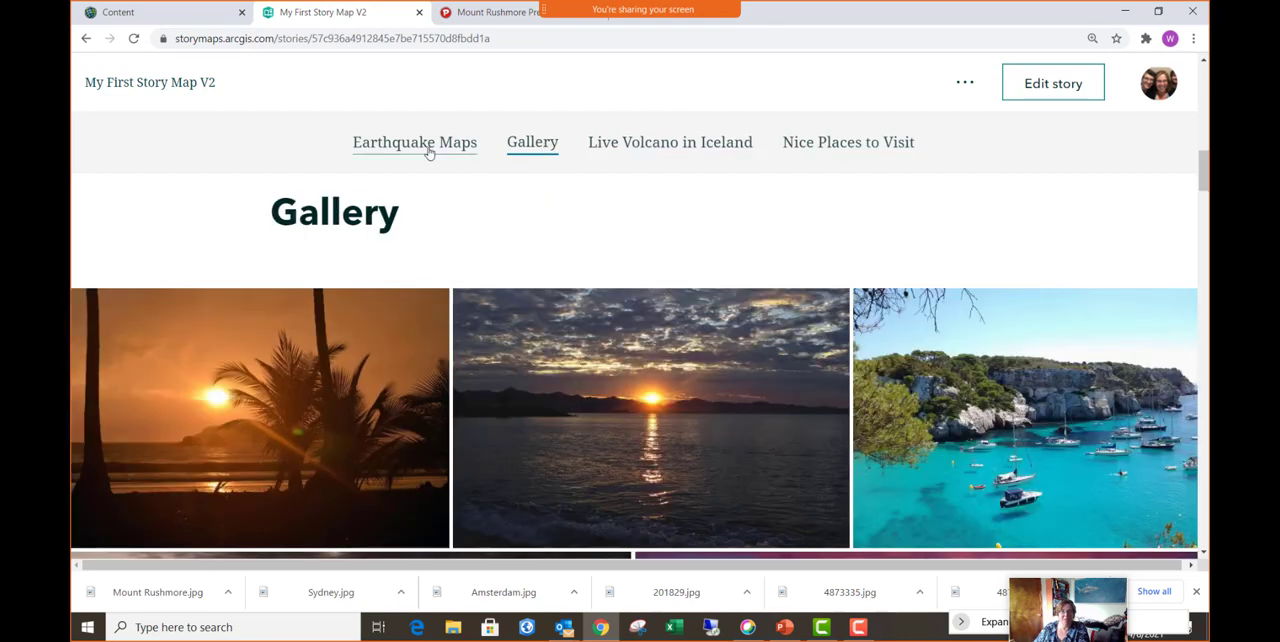
{"action": "left_click", "coordinate": [429, 150]}
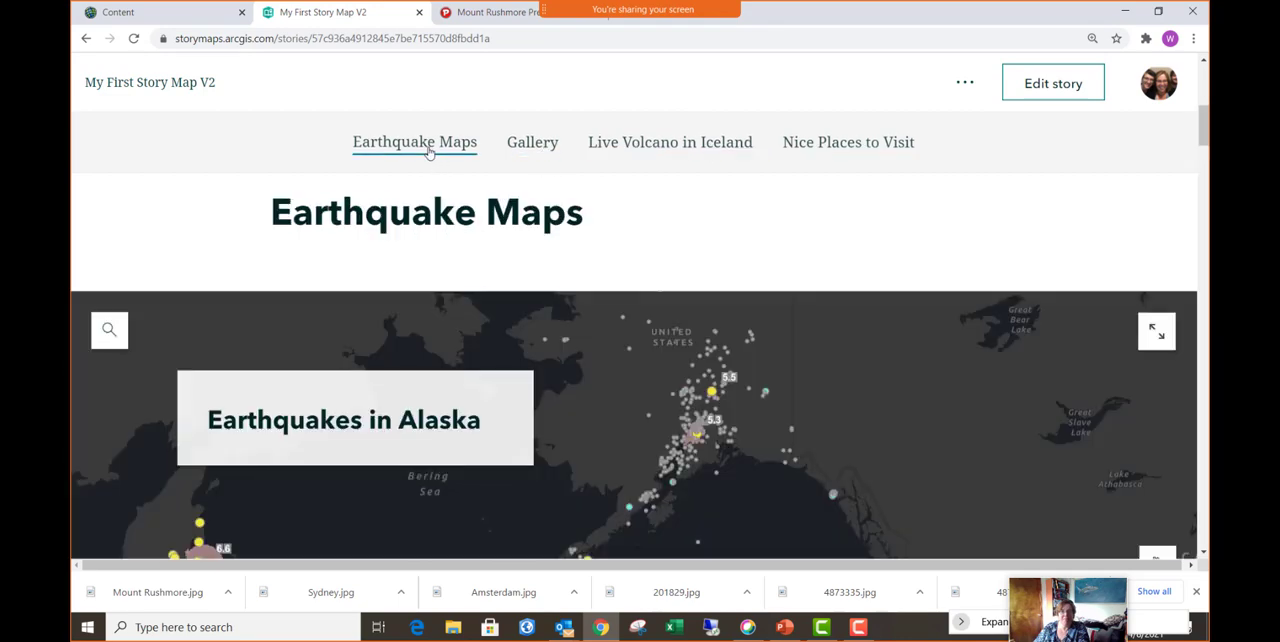
{"action": "left_click", "coordinate": [965, 86]}
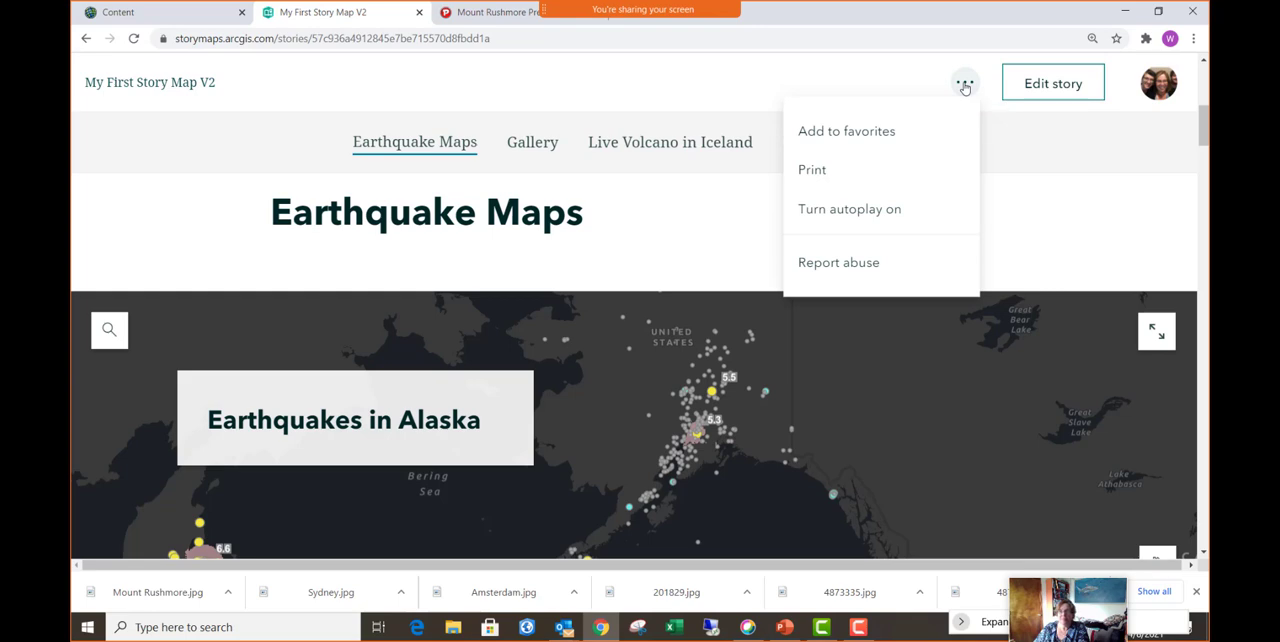
{"action": "left_click", "coordinate": [808, 81]}
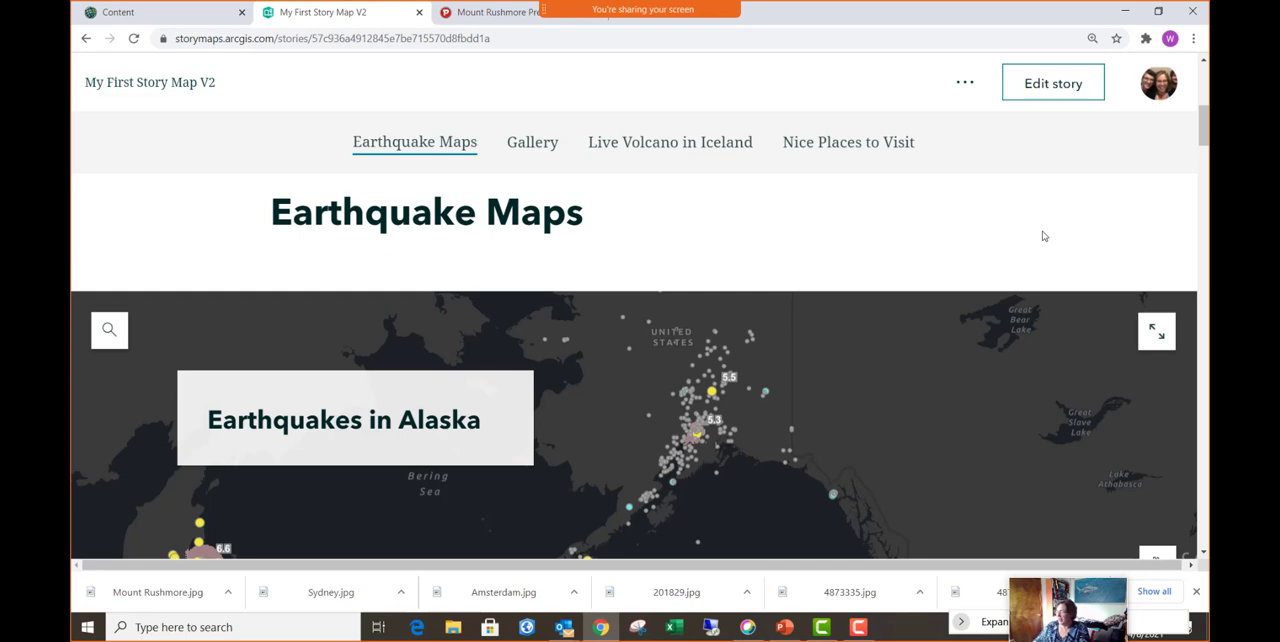
- Return to editing the story and preview how its sections look in the phone layout
{"action": "left_click", "coordinate": [1053, 86]}
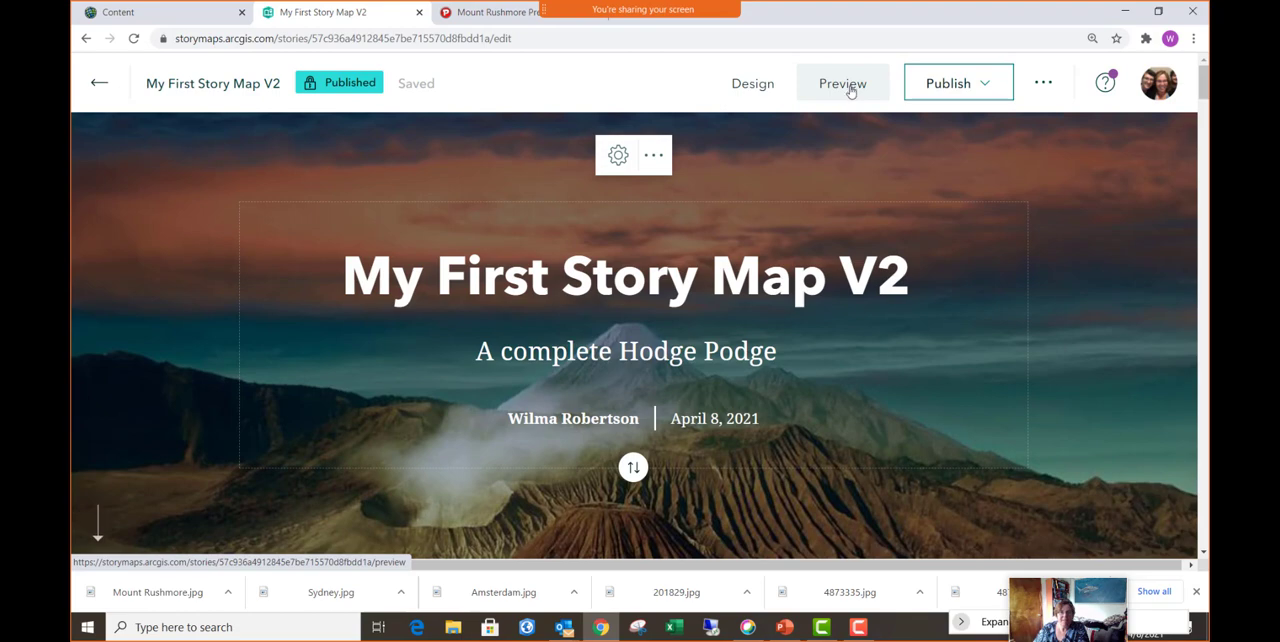
{"action": "left_click", "coordinate": [850, 88]}
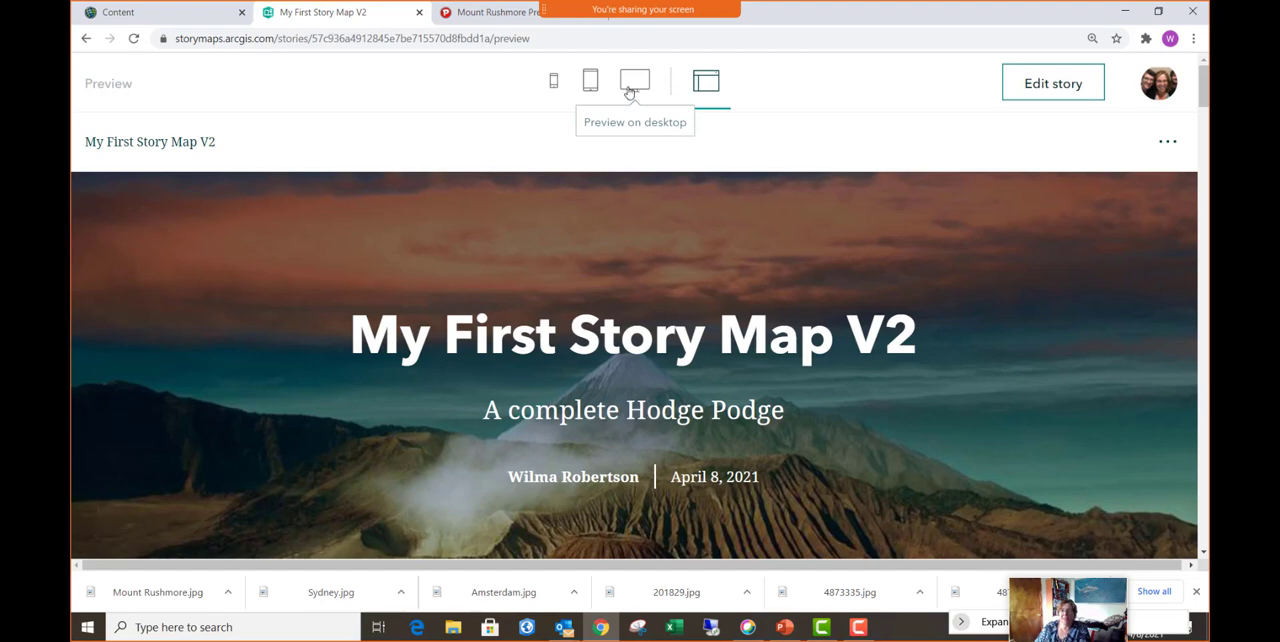
{"action": "left_click", "coordinate": [554, 90]}
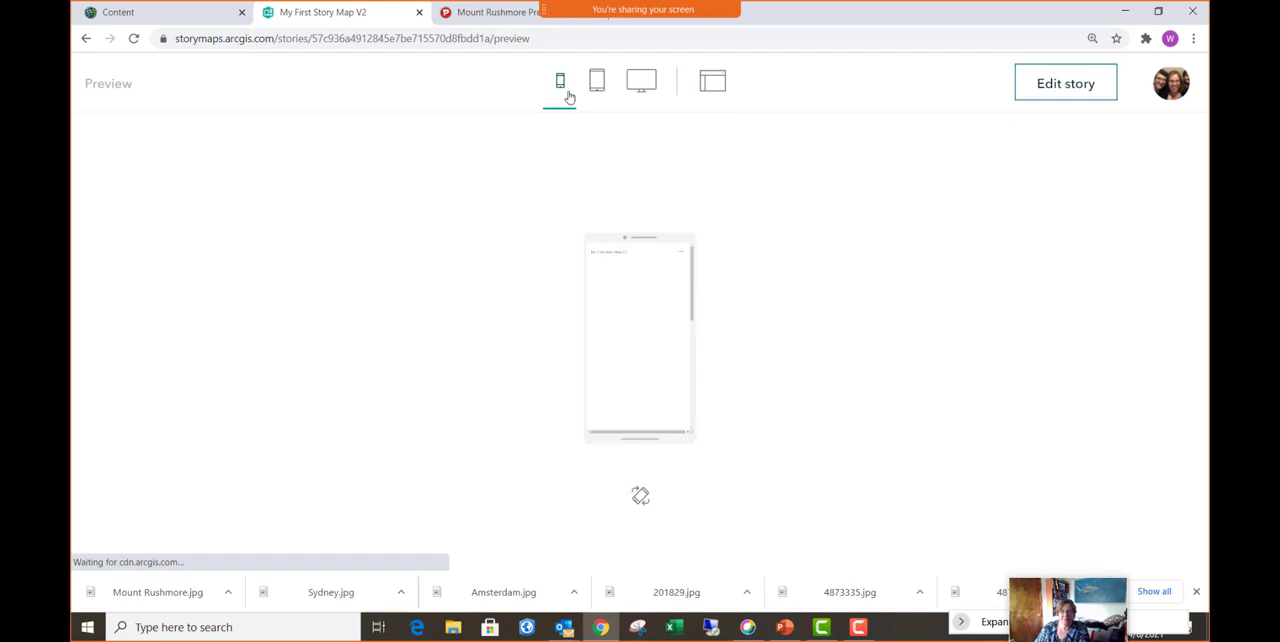
{"action": "scroll", "coordinate": [648, 388], "scroll_direction": "down", "scroll_amount": 8}
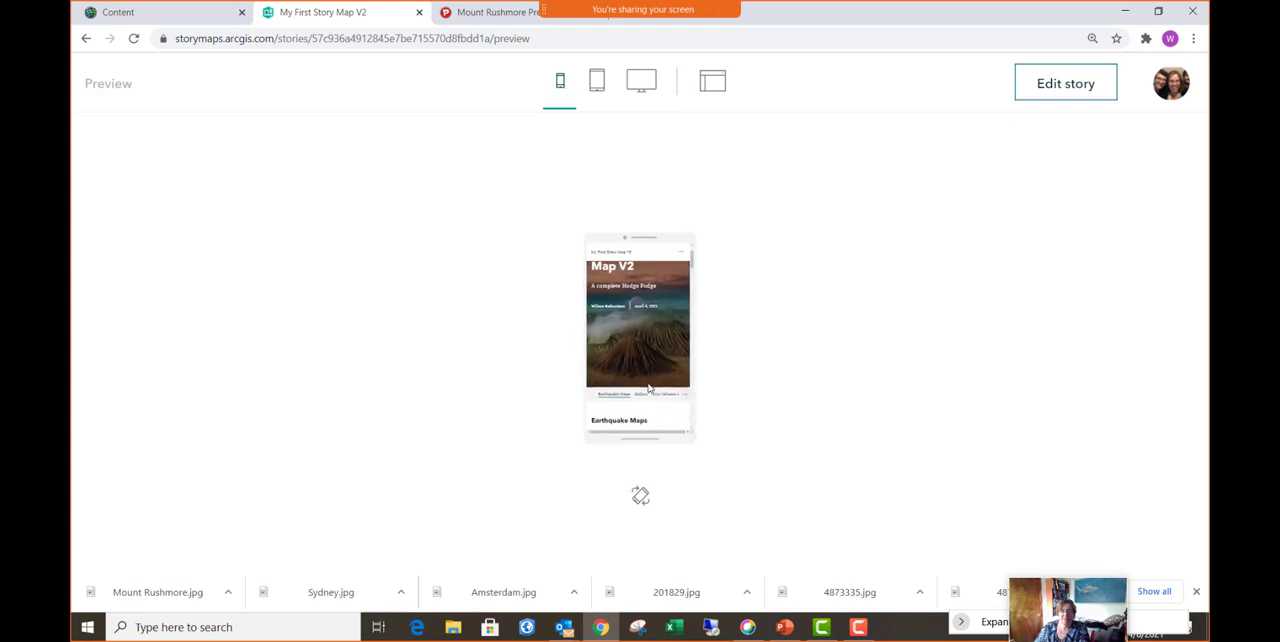
{"action": "scroll", "coordinate": [648, 388], "scroll_direction": "down", "scroll_amount": 8}
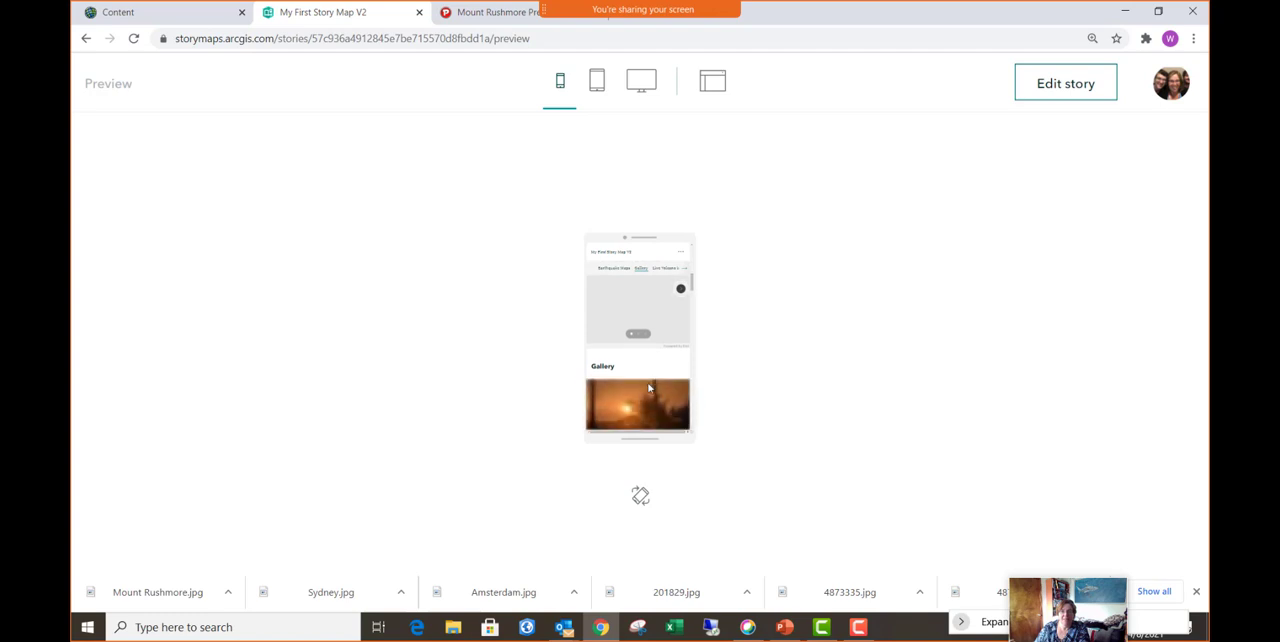
{"action": "scroll", "coordinate": [648, 388], "scroll_direction": "down", "scroll_amount": 8}
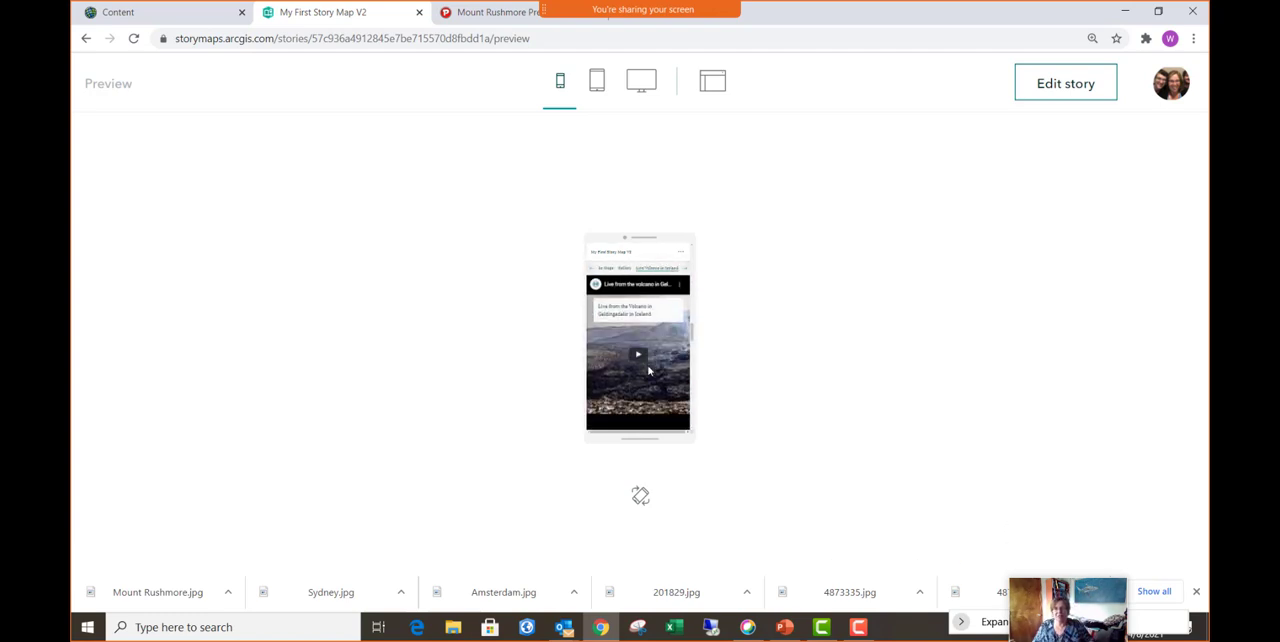
- Review the story's sections in the phone preview, from the Nice Places to Visit heading back to the earthquake maps
{"action": "scroll", "coordinate": [648, 371], "scroll_direction": "up", "scroll_amount": 5}
{"action": "scroll", "coordinate": [648, 371], "scroll_direction": "down", "scroll_amount": 10}
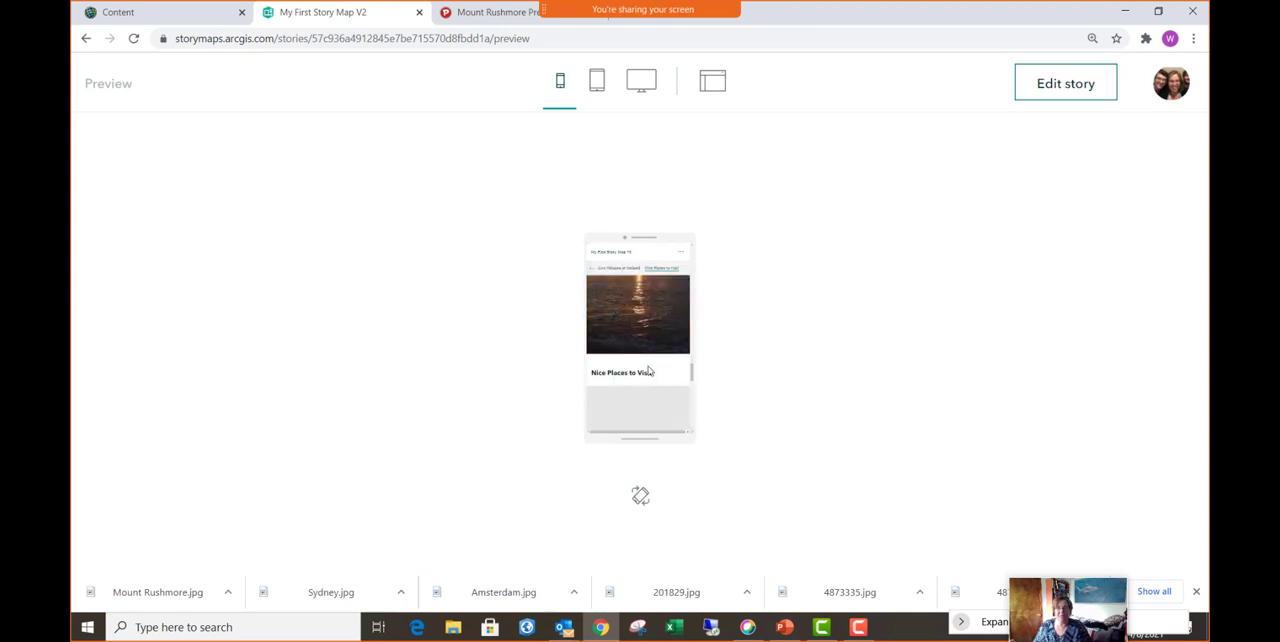
{"action": "scroll", "coordinate": [648, 371], "scroll_direction": "up", "scroll_amount": 6}
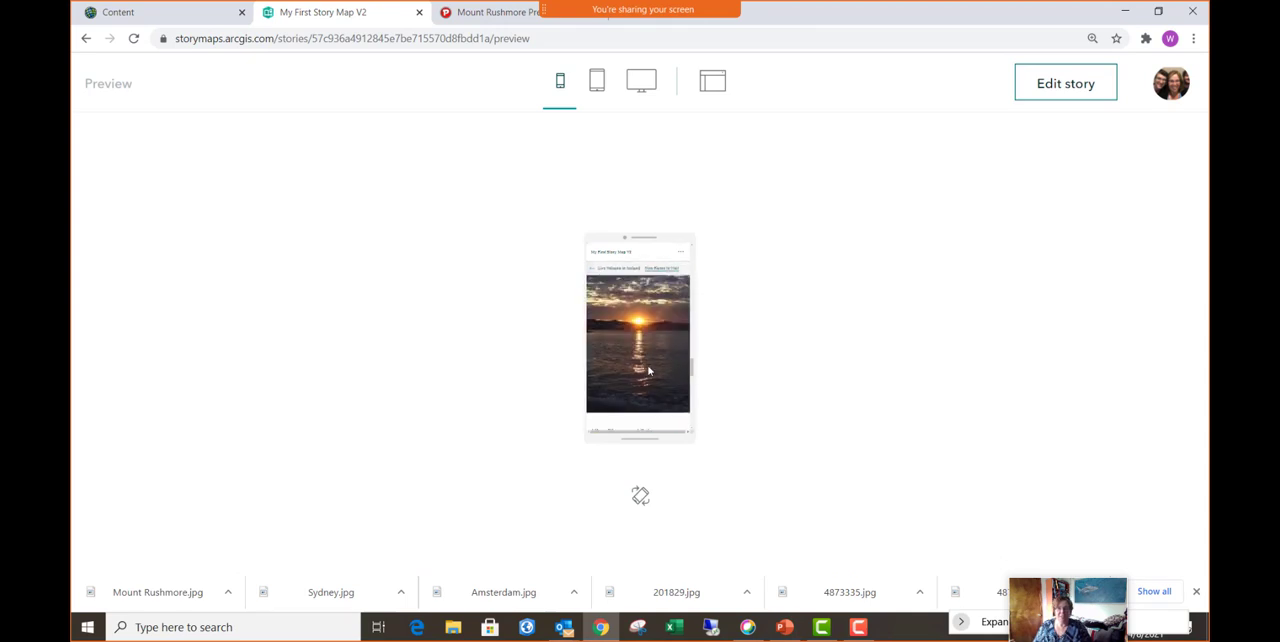
{"action": "scroll", "coordinate": [647, 365], "scroll_direction": "up", "scroll_amount": 3}
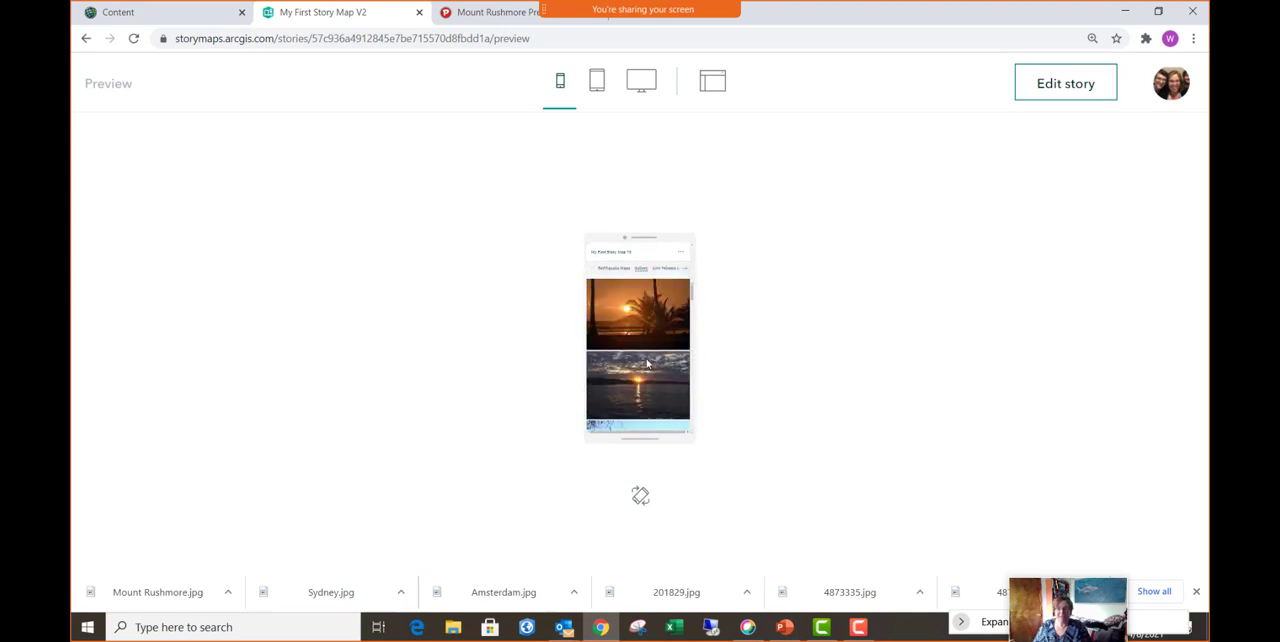
{"action": "scroll", "coordinate": [643, 348], "scroll_direction": "up", "scroll_amount": 3}
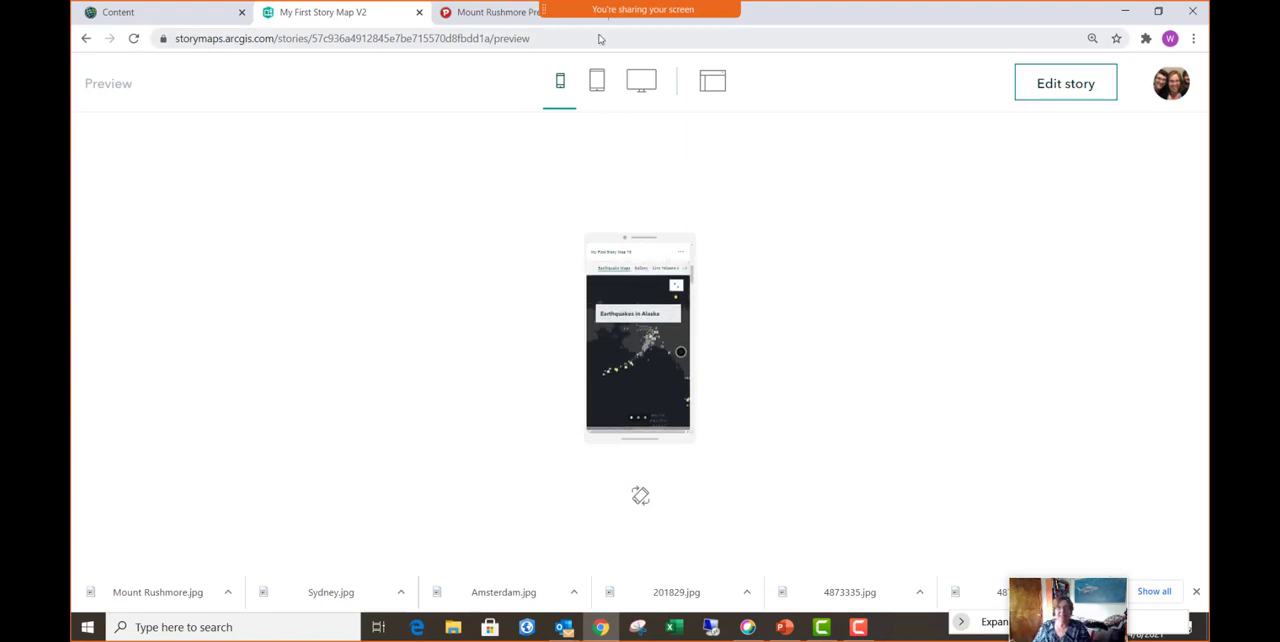
- Preview the story in the tablet layout and check its section navigation links
{"action": "left_click", "coordinate": [600, 82]}
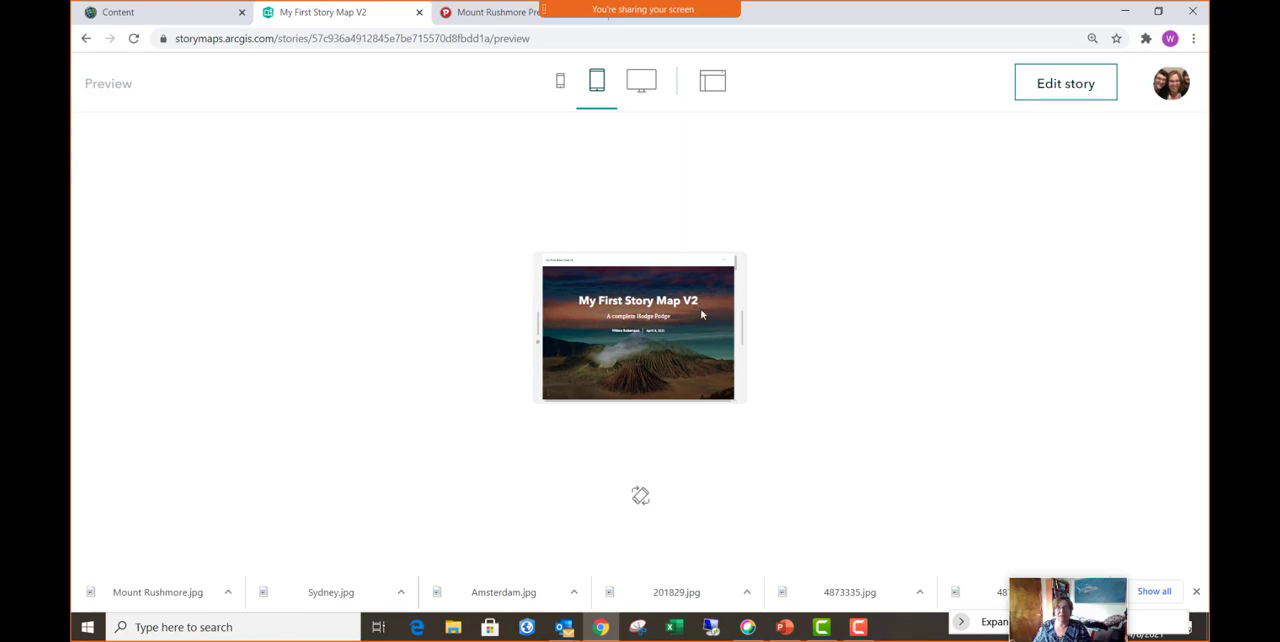
{"action": "scroll", "coordinate": [617, 325], "scroll_direction": "down", "scroll_amount": 5}
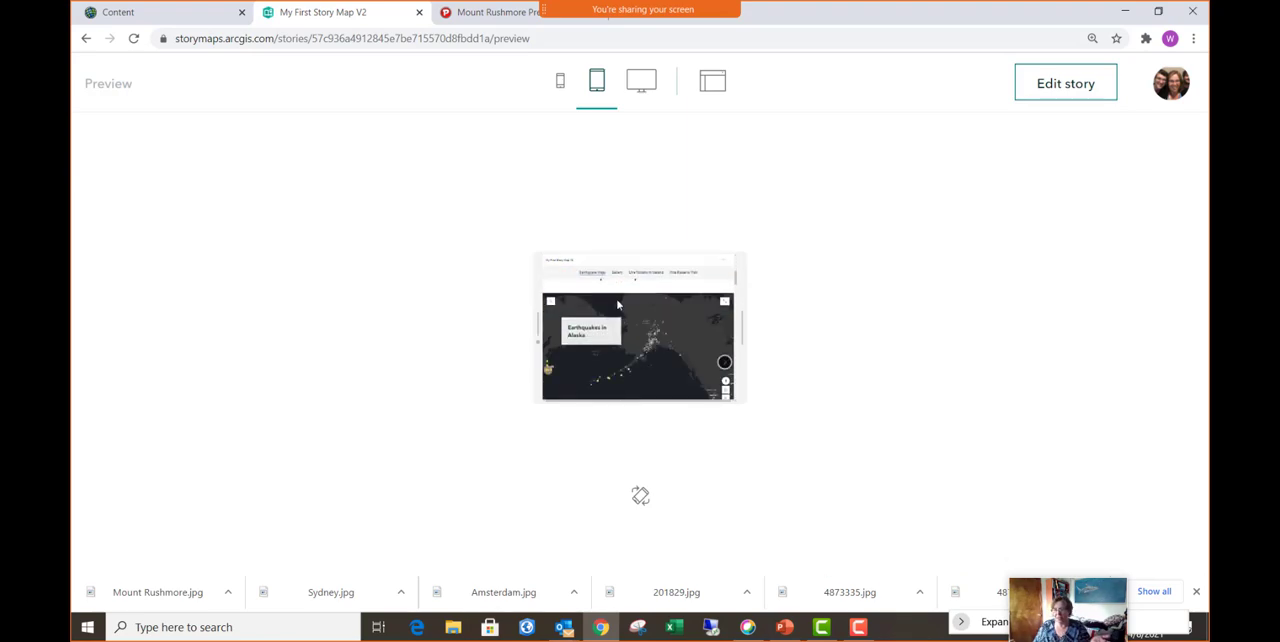
{"action": "scroll", "coordinate": [617, 304], "scroll_direction": "up", "scroll_amount": 5}
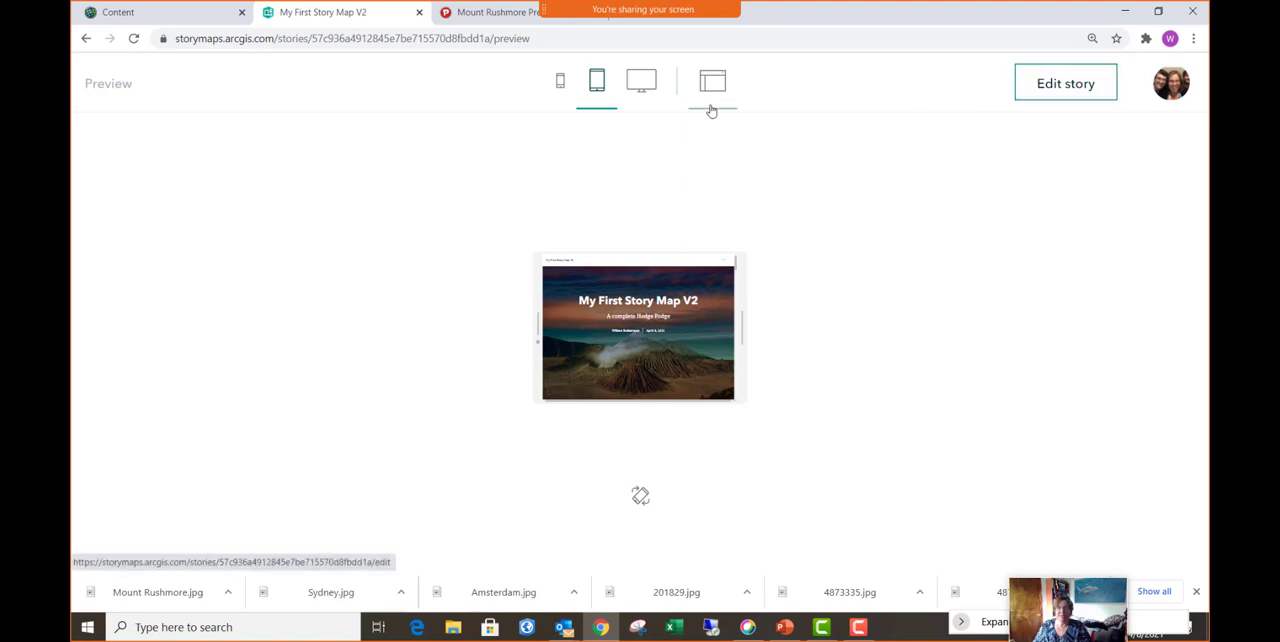
- Preview the story in the desktop and full-screen layouts and check its additional options
{"action": "left_click", "coordinate": [655, 89]}
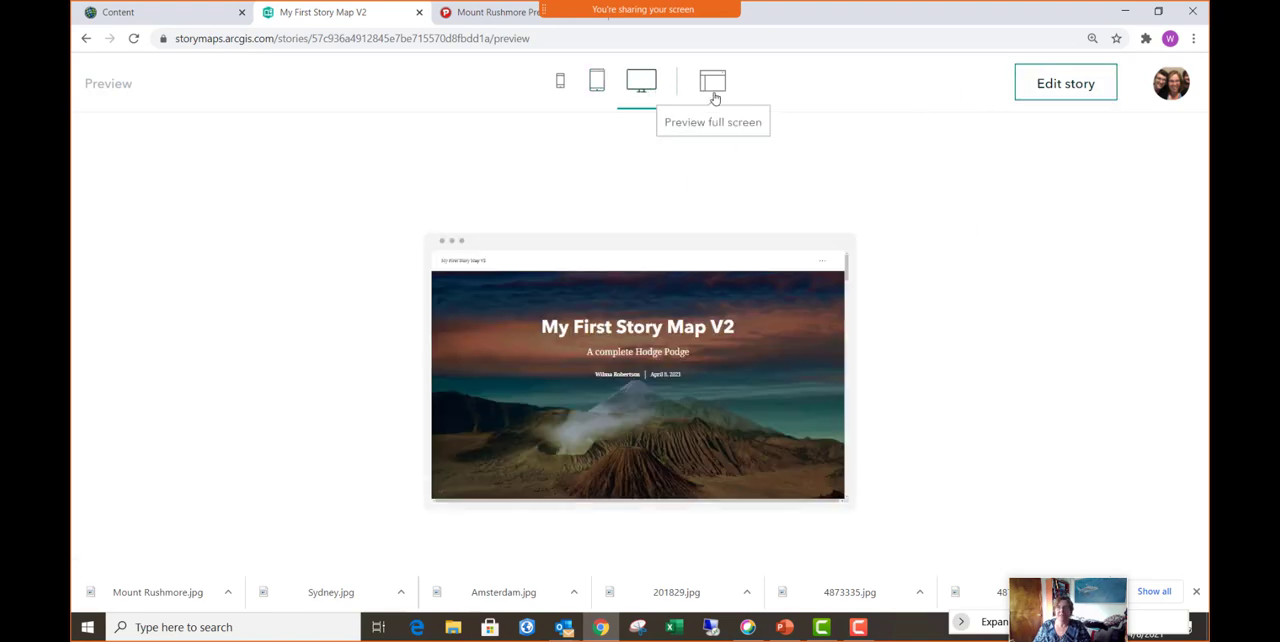
{"action": "left_click", "coordinate": [715, 96]}
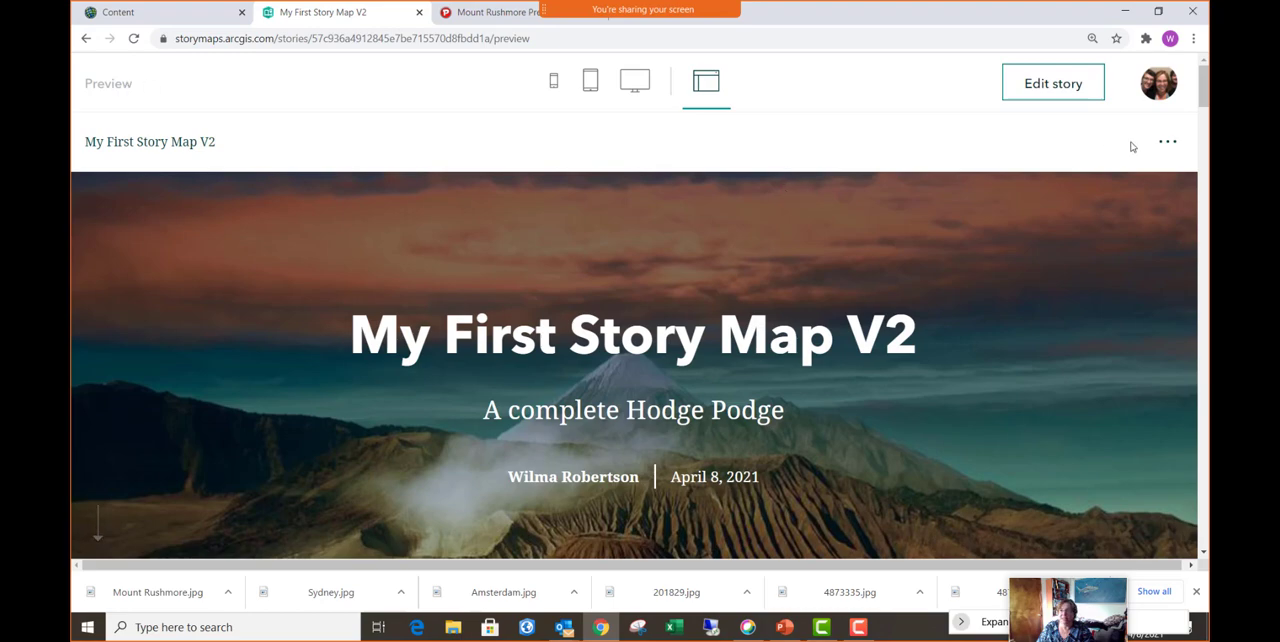
{"action": "left_click", "coordinate": [1166, 149]}
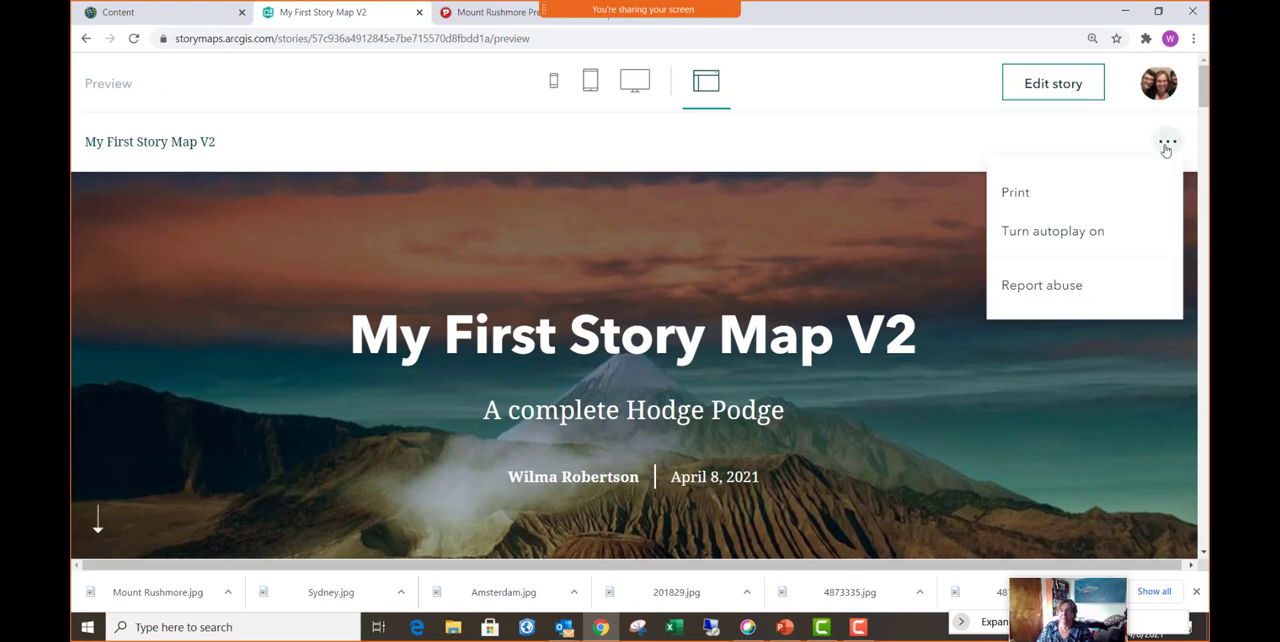
{"action": "left_click", "coordinate": [1080, 133]}
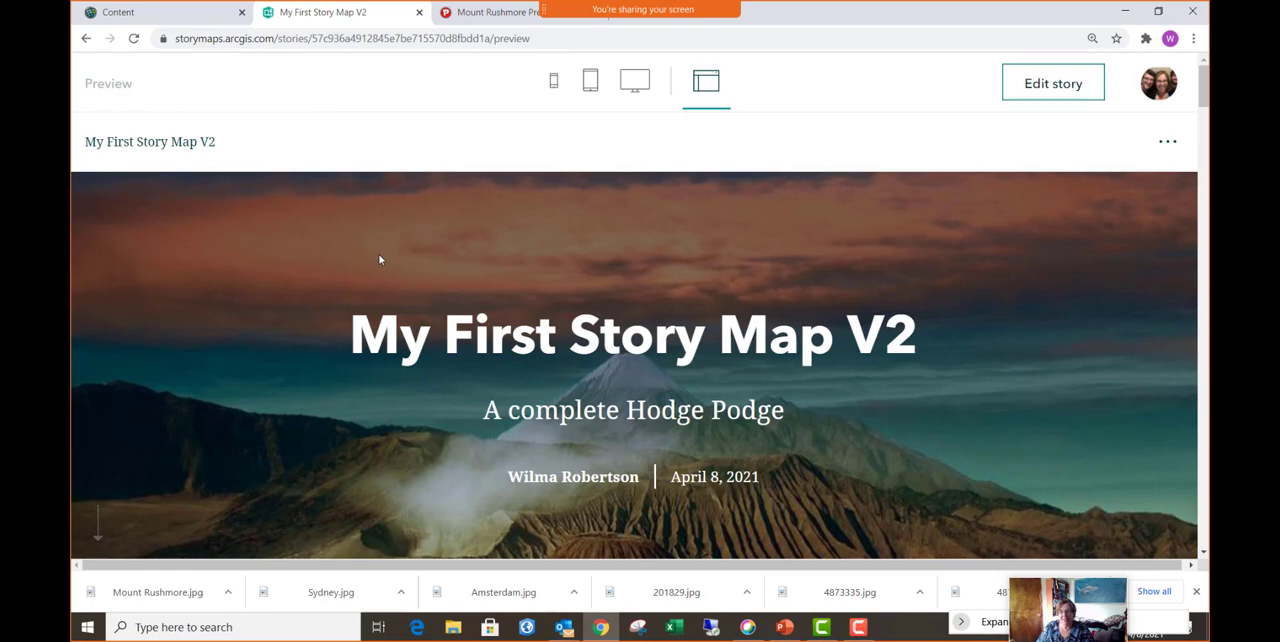
- Switch to the ArcGIS Online content page and reload the list of items
{"action": "mouse_move", "coordinate": [640, 10]}
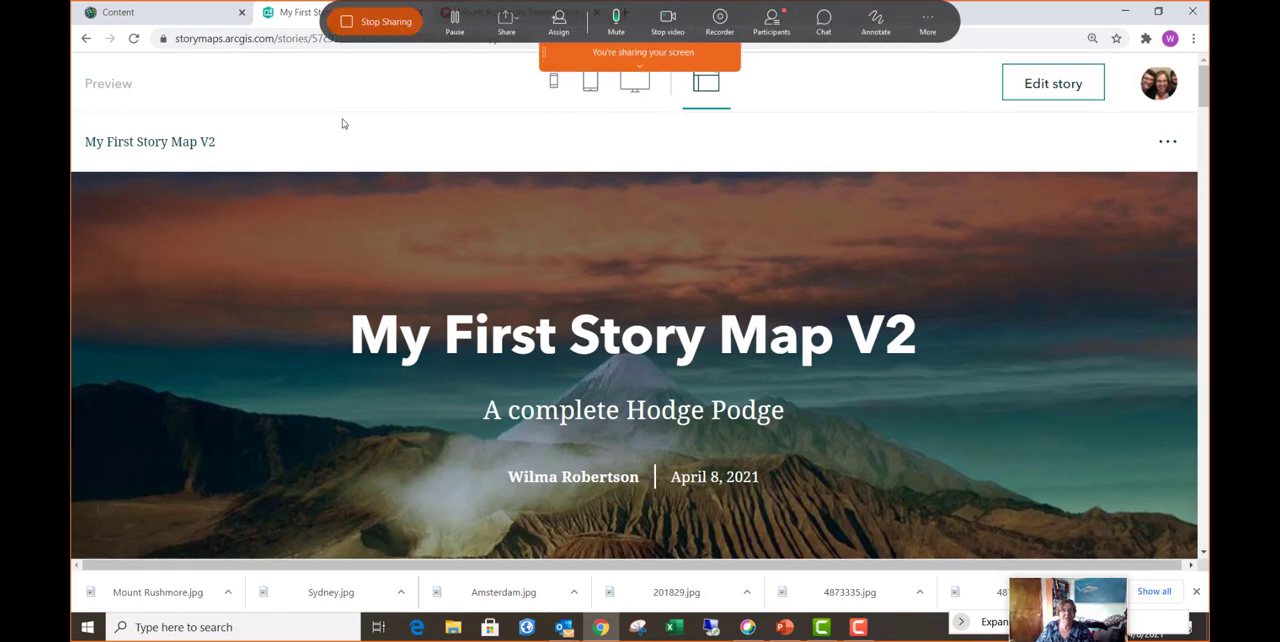
{"action": "left_click", "coordinate": [172, 13]}
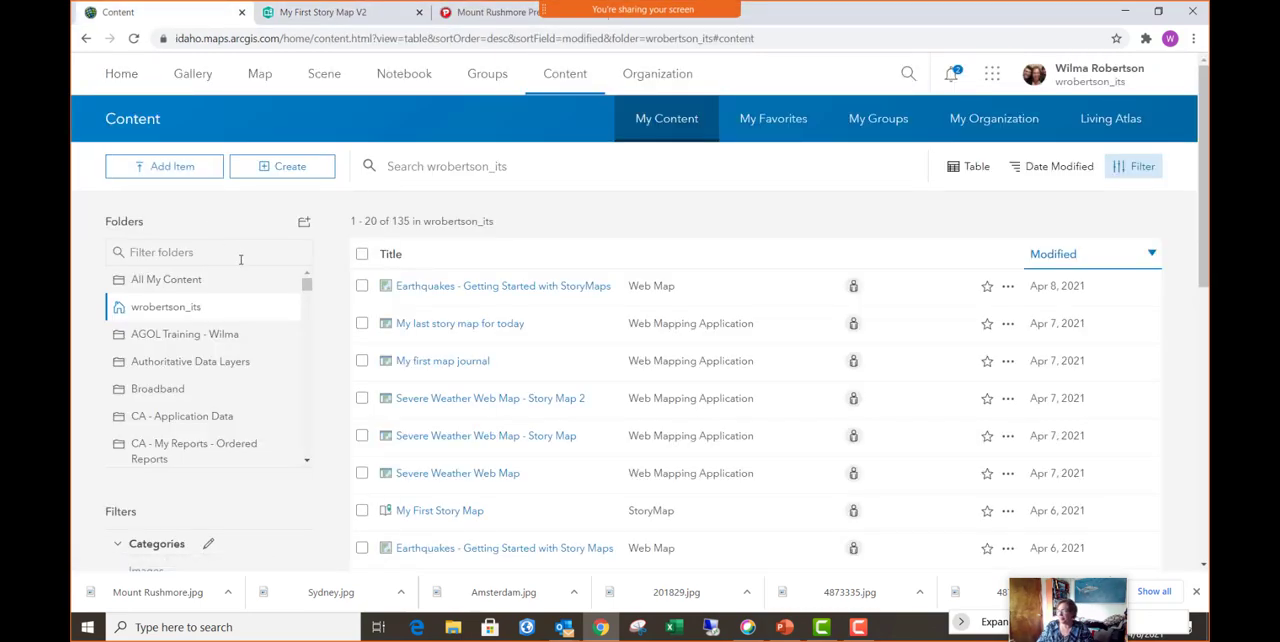
{"action": "left_click", "coordinate": [567, 79]}
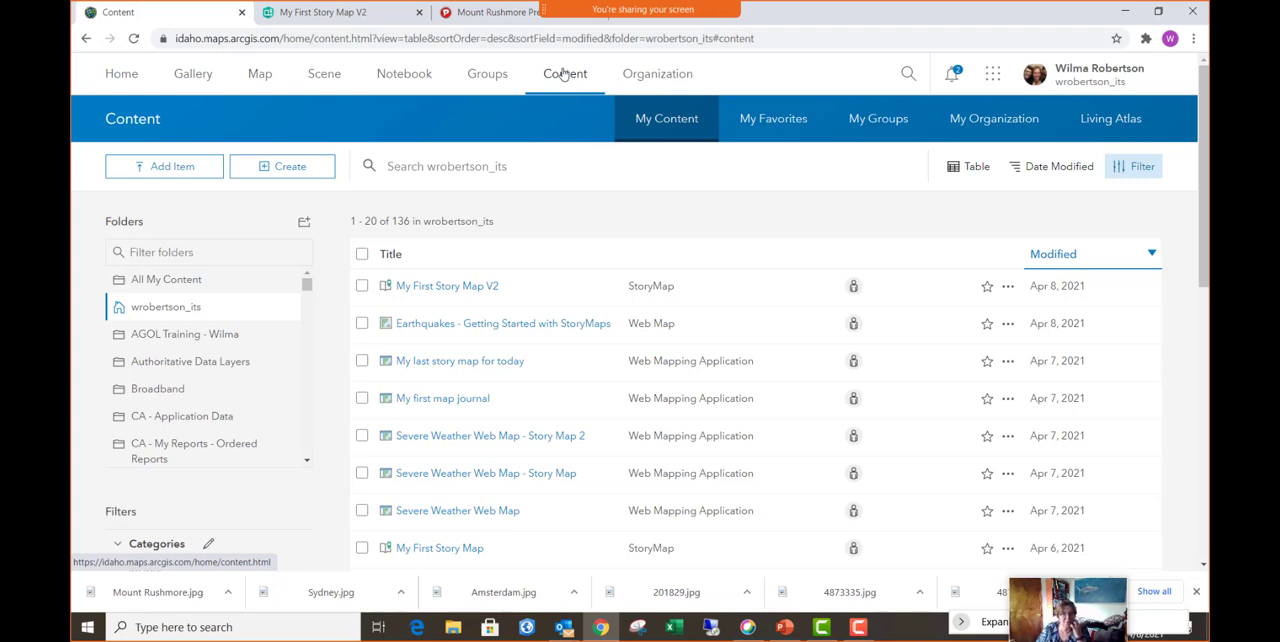
{"action": "left_click", "coordinate": [292, 172]}
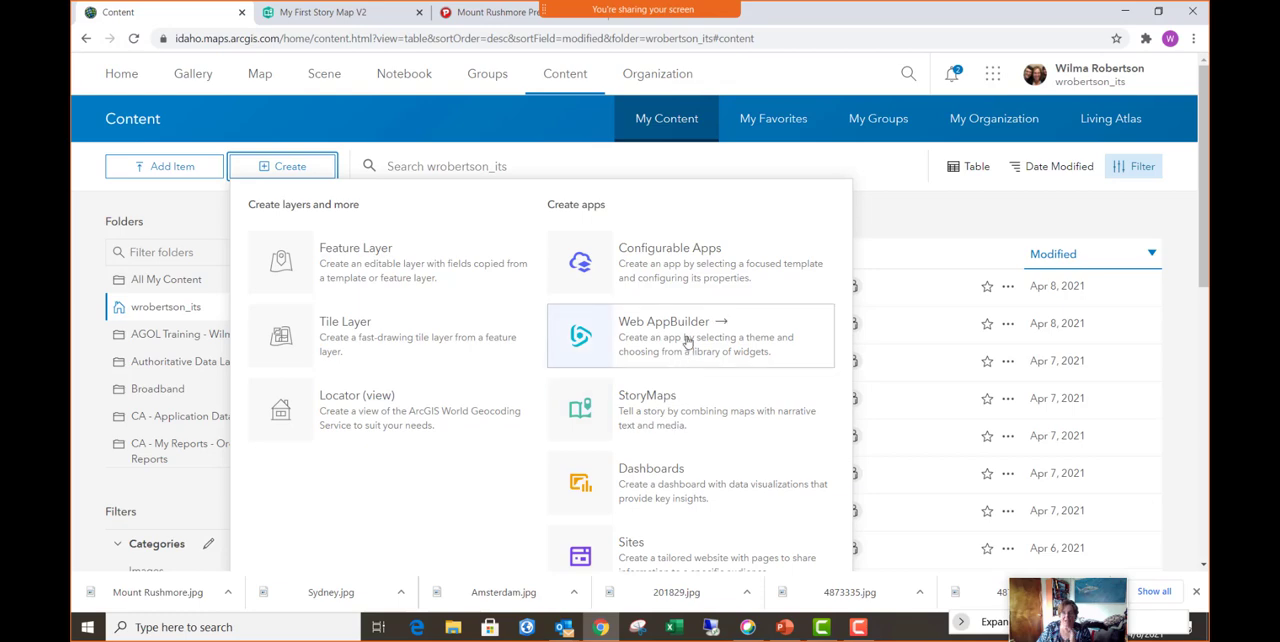
{"action": "left_click", "coordinate": [694, 265]}
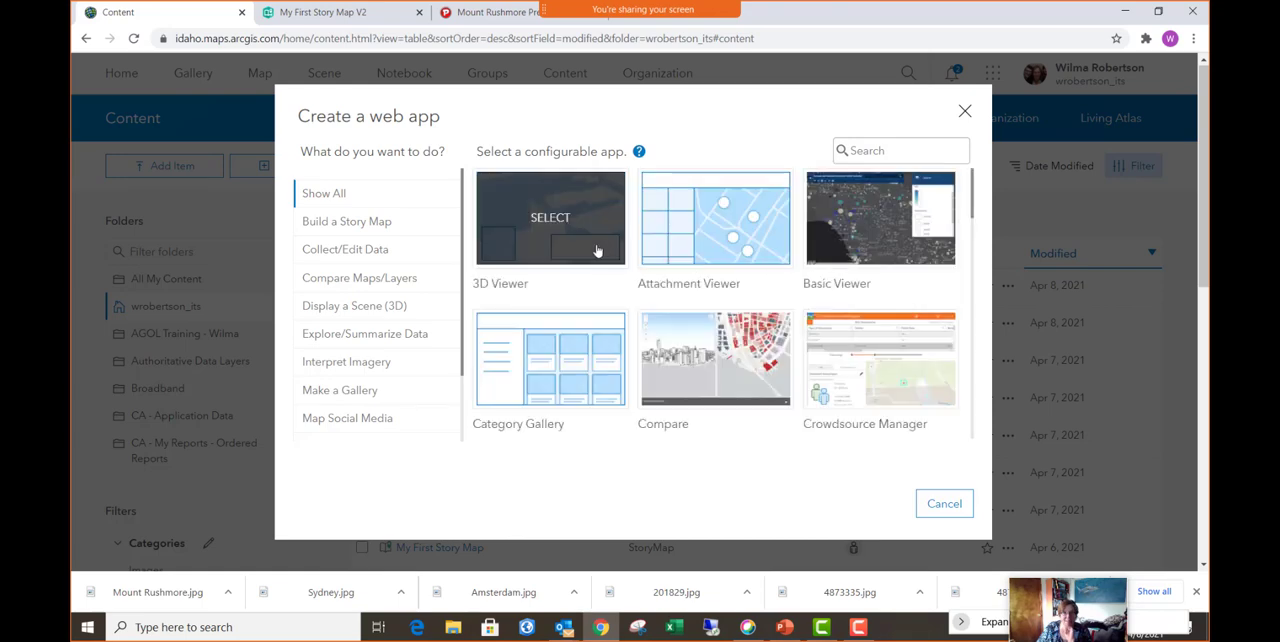
{"action": "left_click", "coordinate": [360, 232]}
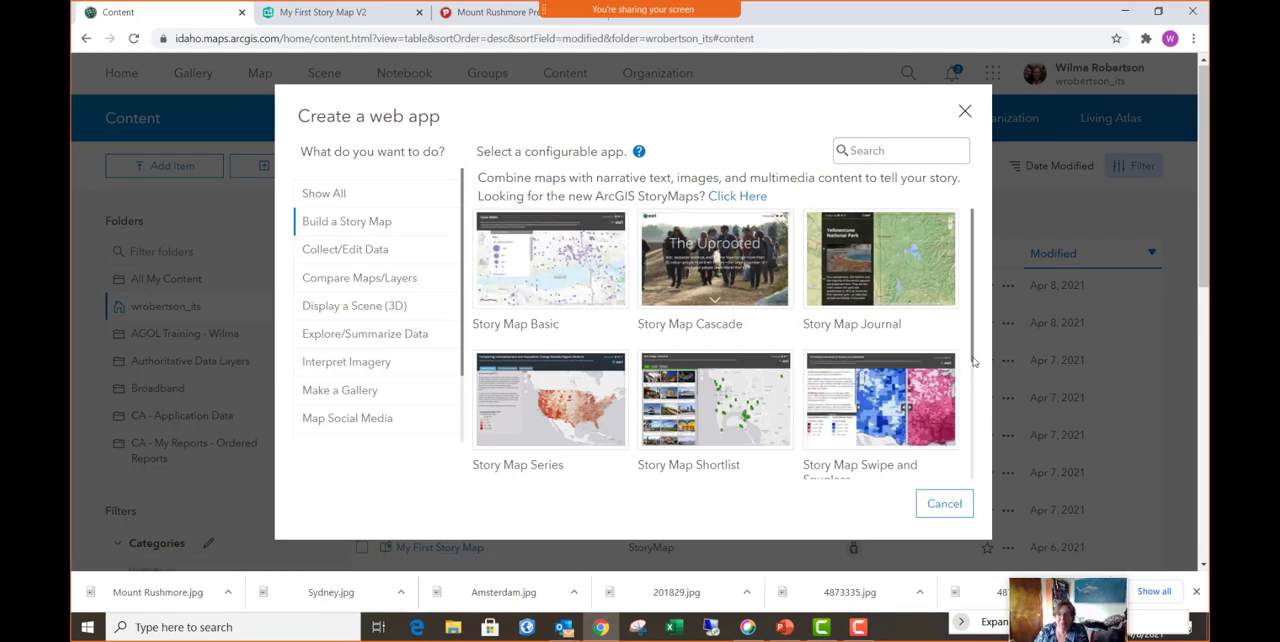
{"action": "mouse_move", "coordinate": [973, 362]}
{"action": "left_mouse_down"}
{"action": "mouse_move", "coordinate": [969, 481]}
{"action": "mouse_move", "coordinate": [981, 357]}
{"action": "left_mouse_up"}
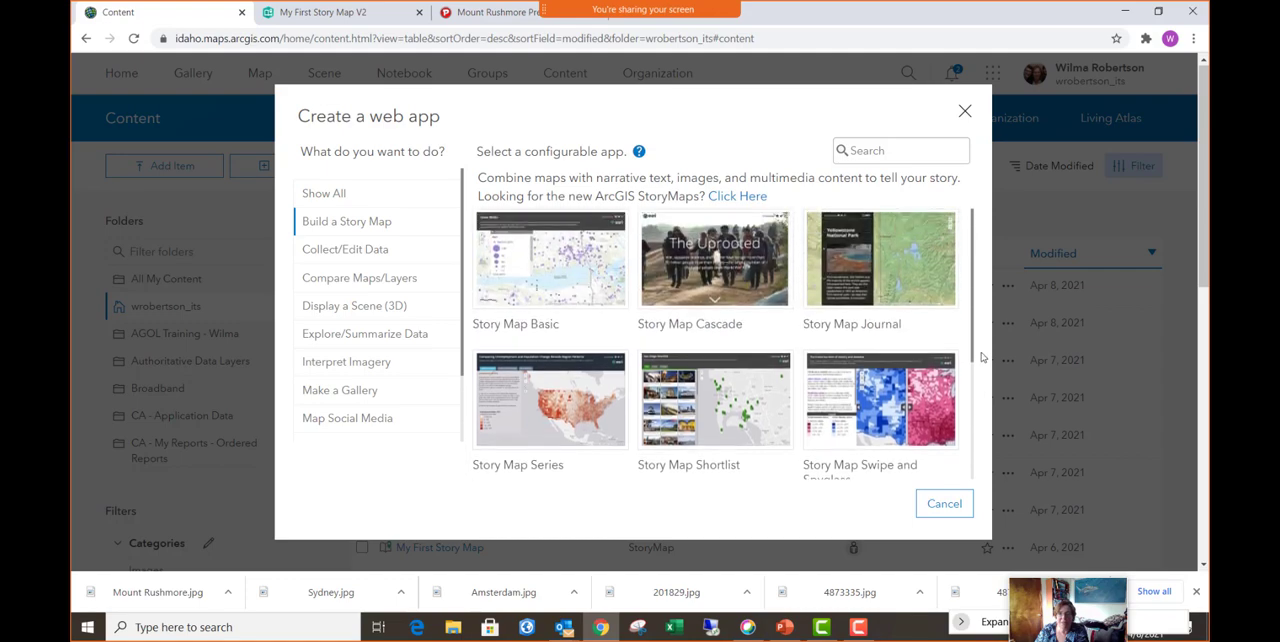
{"action": "left_click", "coordinate": [551, 263]}
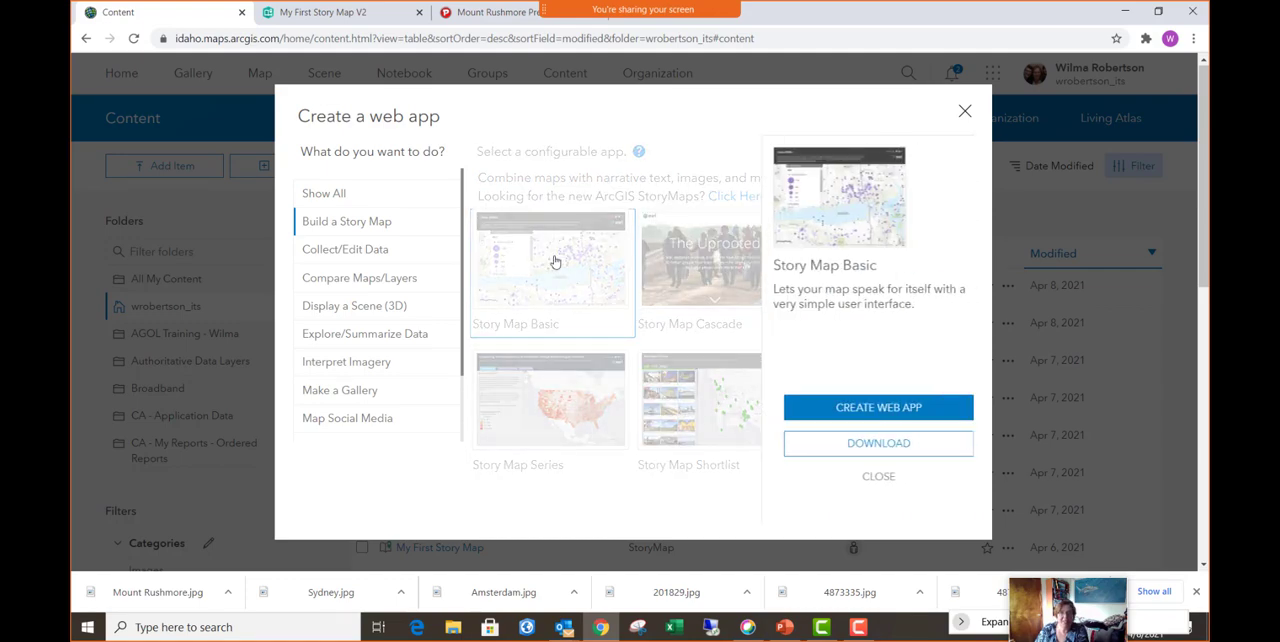
{"action": "left_click", "coordinate": [856, 410]}
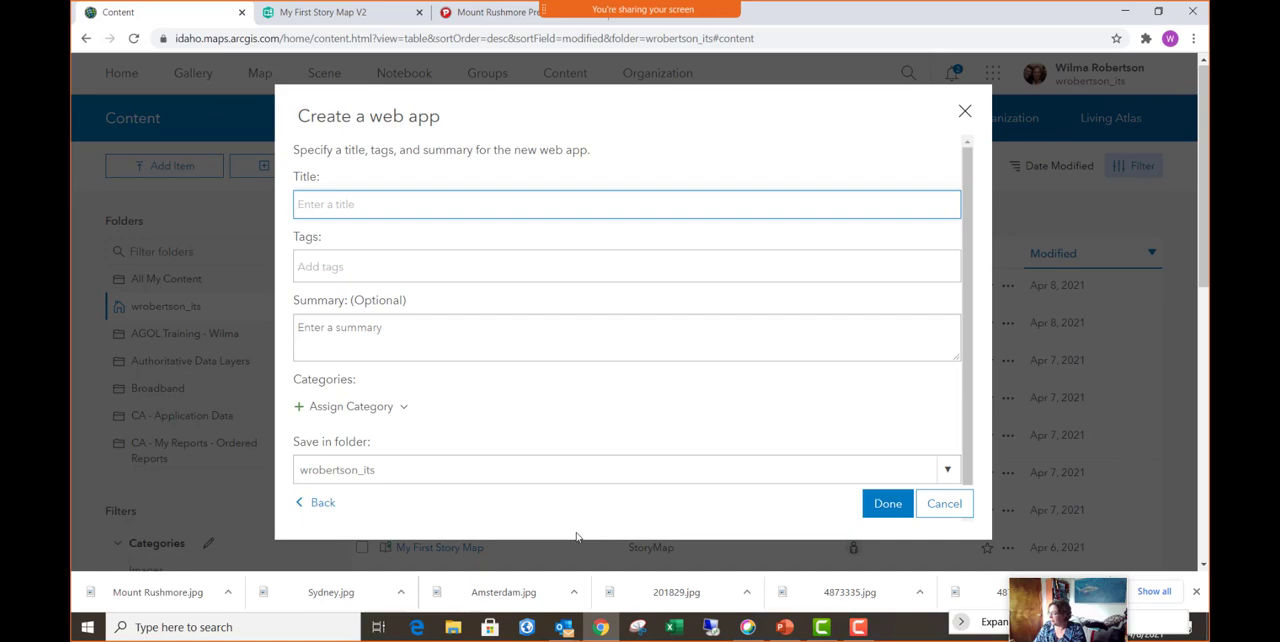
{"action": "left_click", "coordinate": [965, 112]}
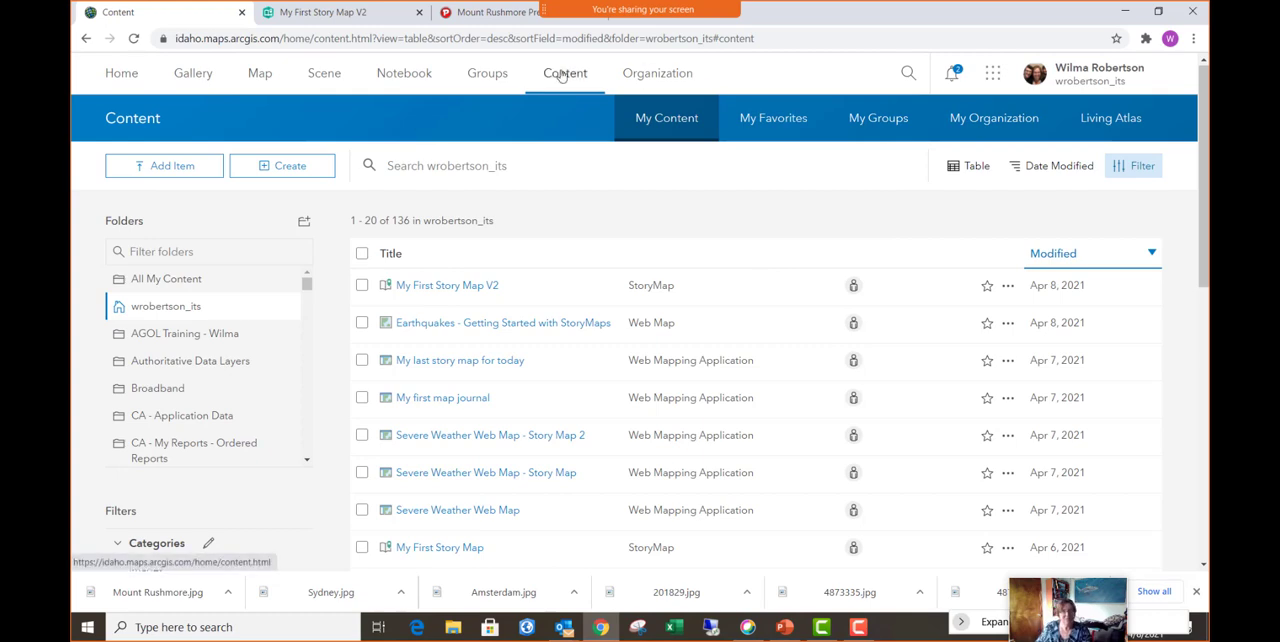
- Search the Living Atlas content for "severe weather" and open the Severe Weather Web Map in Map Viewer
{"action": "left_click", "coordinate": [565, 78]}
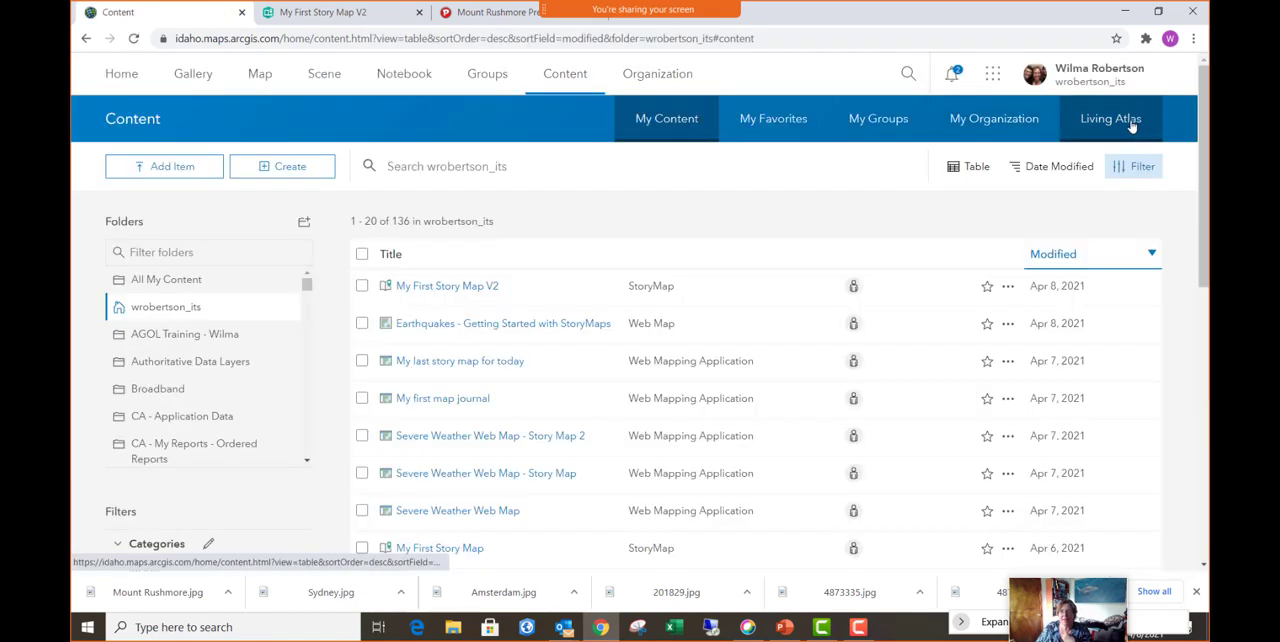
{"action": "left_click", "coordinate": [1124, 126]}
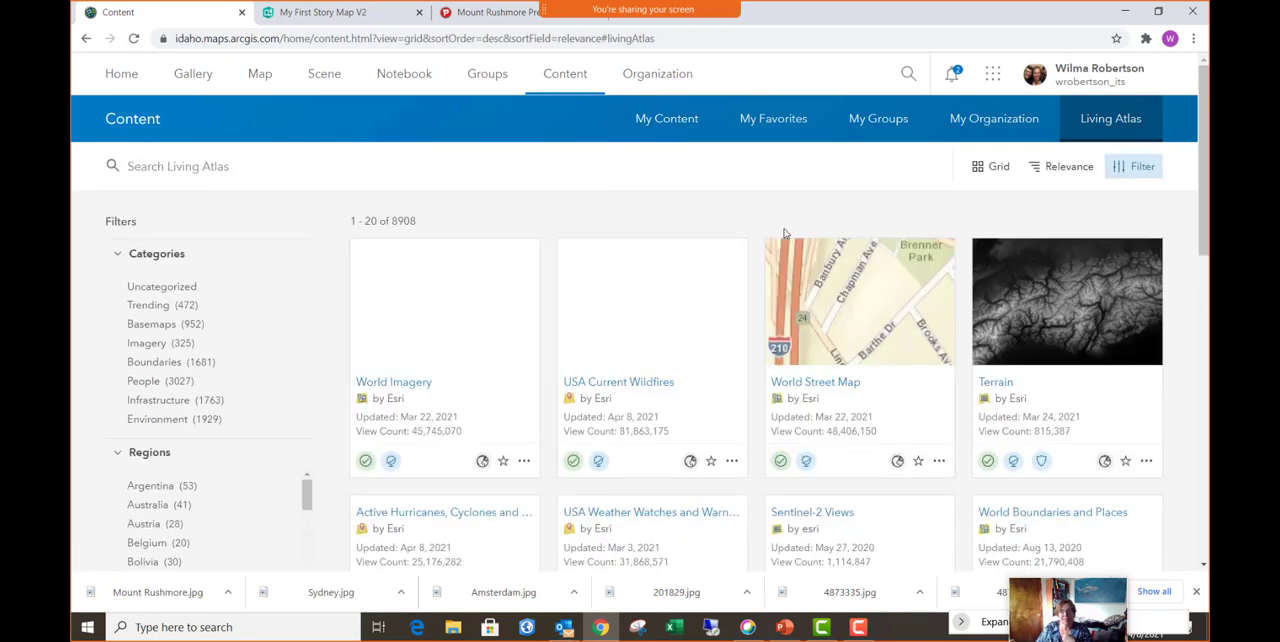
{"action": "left_click", "coordinate": [207, 170]}
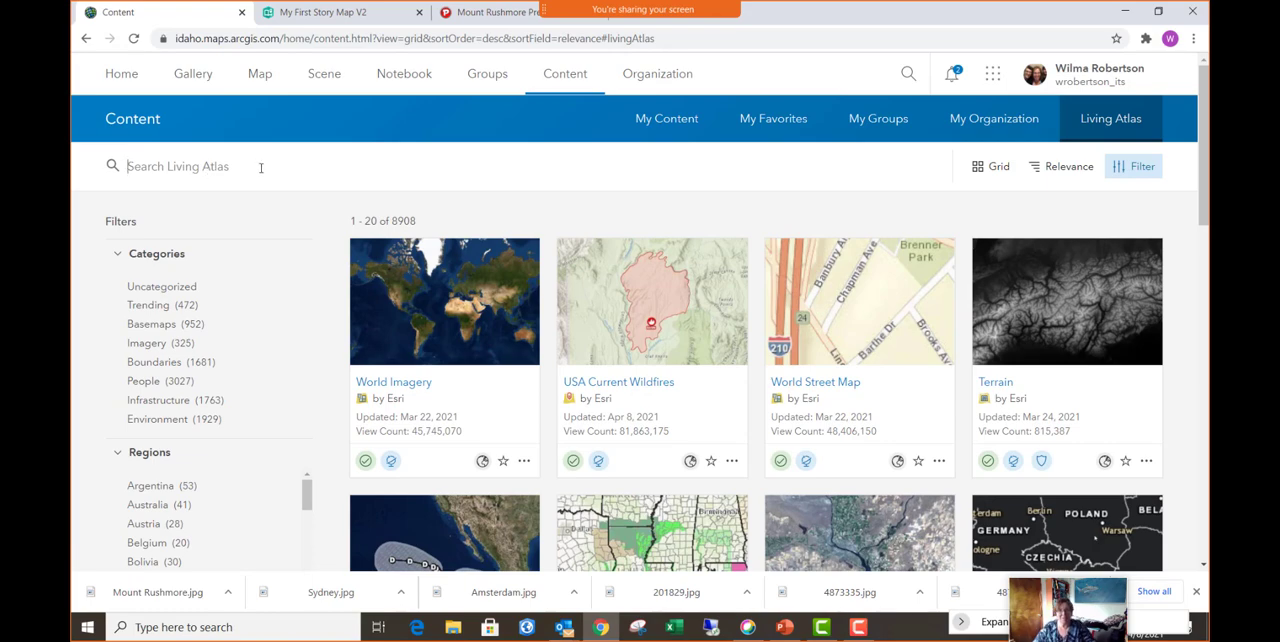
{"action": "type", "text": "se"}
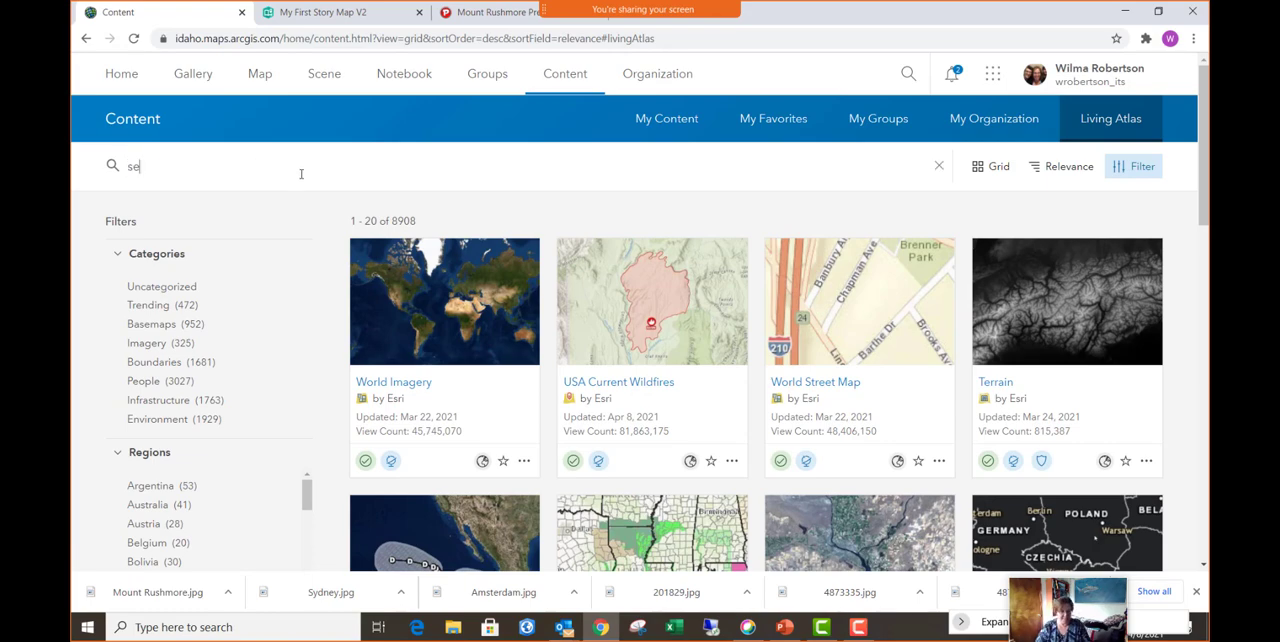
{"action": "type", "text": "vere"}
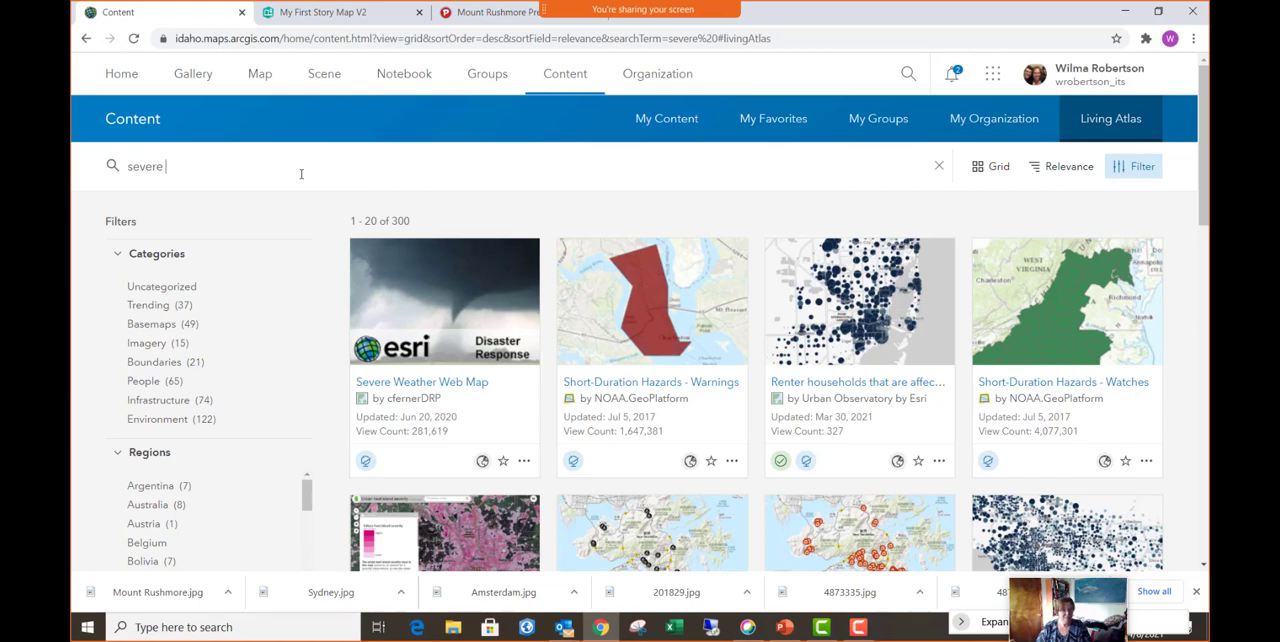
{"action": "type", "text": "weather"}
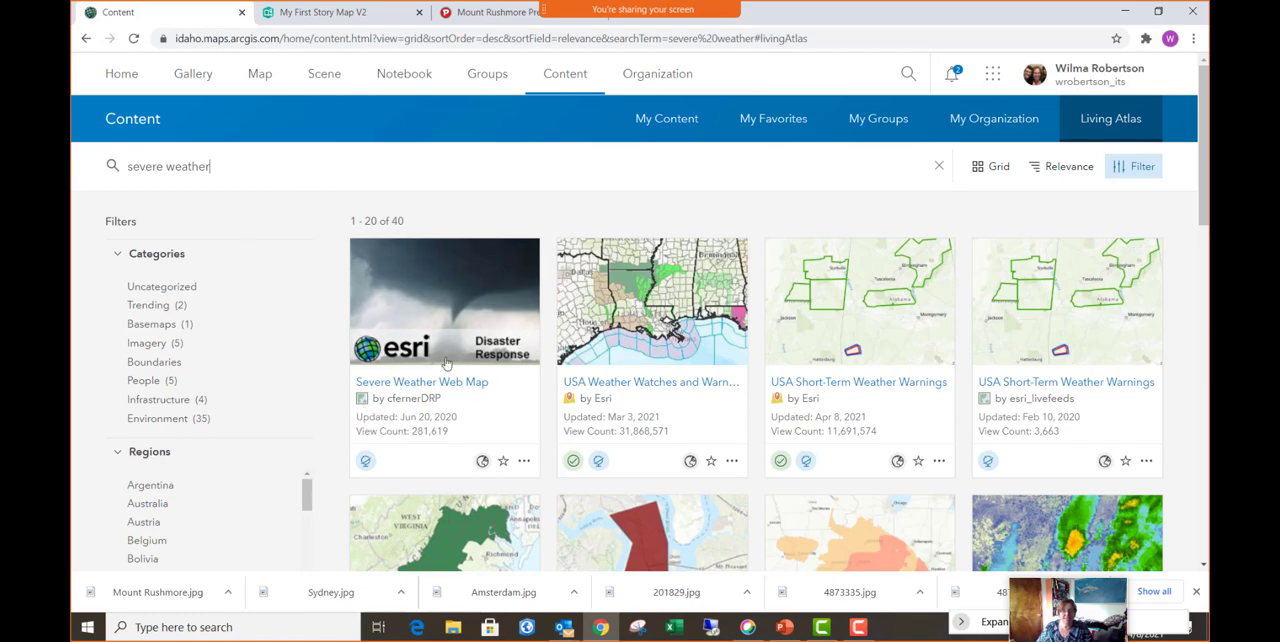
{"action": "mouse_move", "coordinate": [458, 330]}
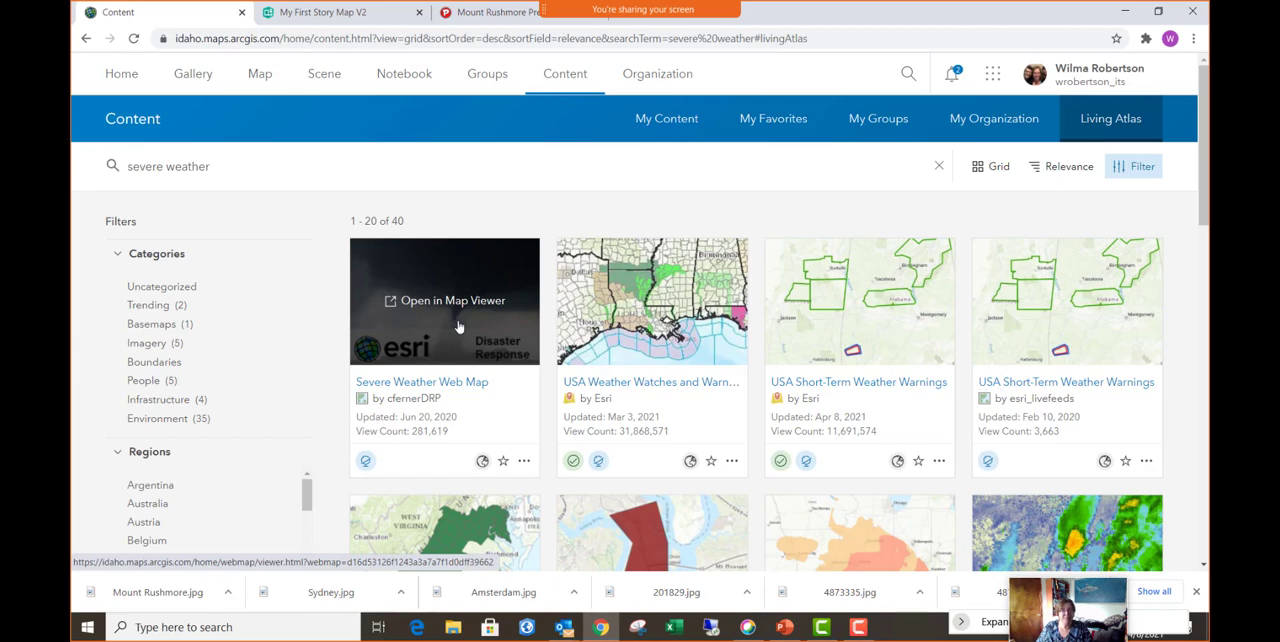
{"action": "left_click", "coordinate": [458, 327]}
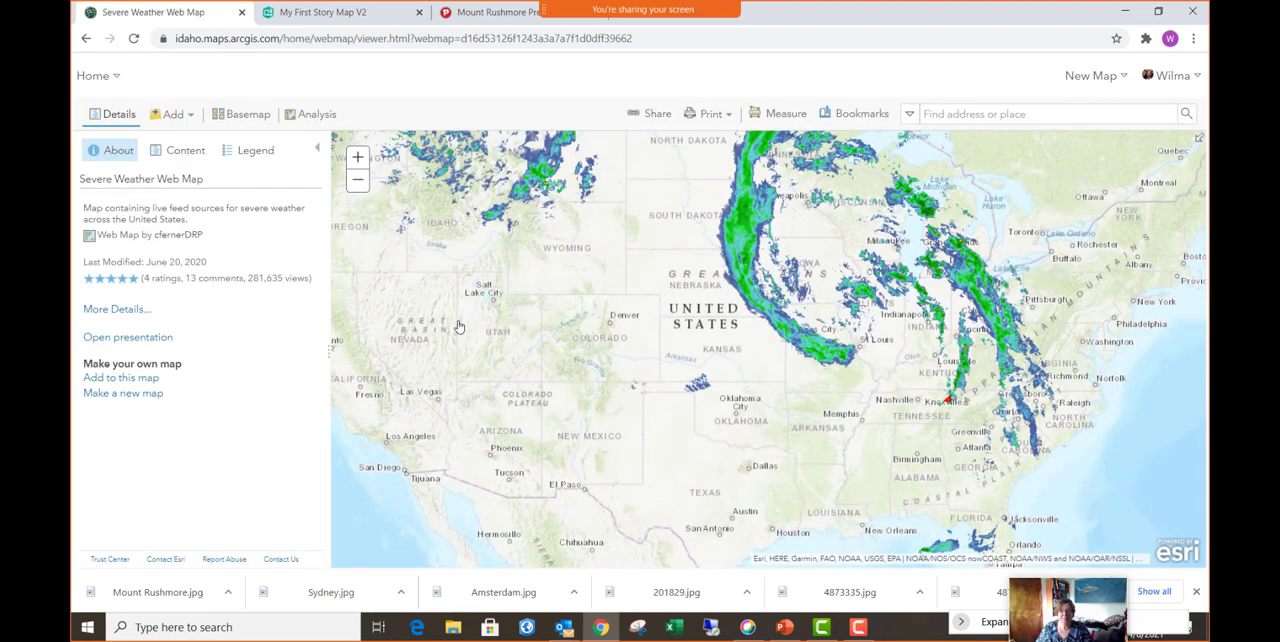
- Share the weather map as a new web app using the Story Map Basic template from the story map templates
{"action": "left_click", "coordinate": [658, 115]}
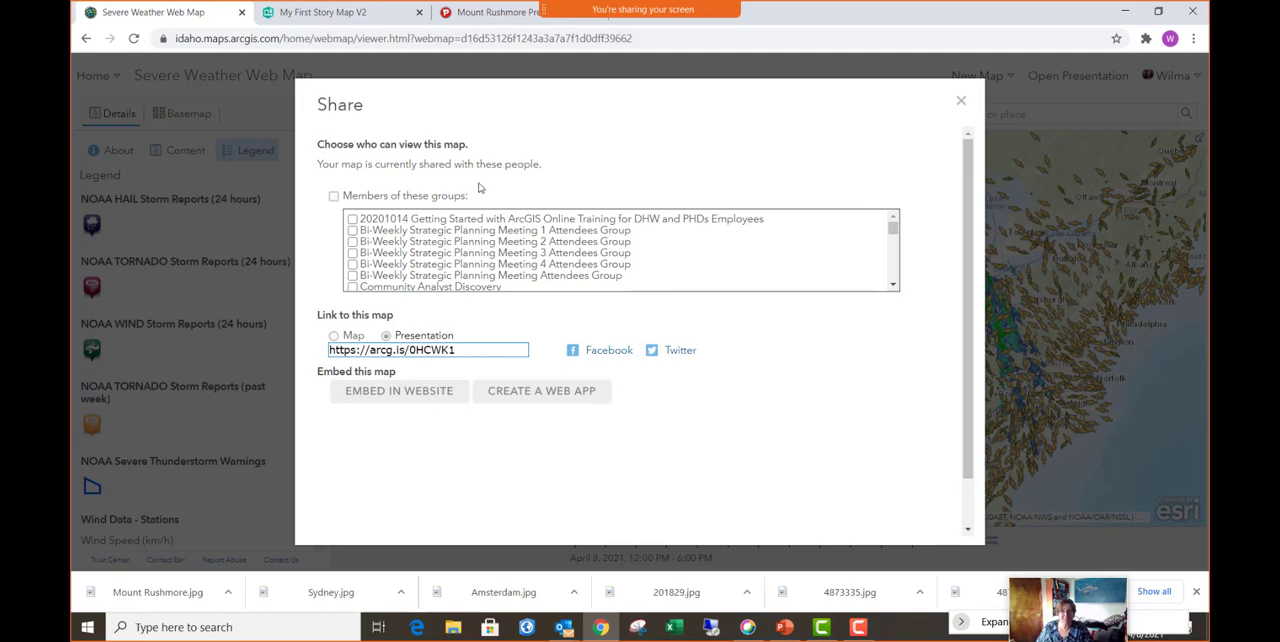
{"action": "left_click", "coordinate": [560, 398]}
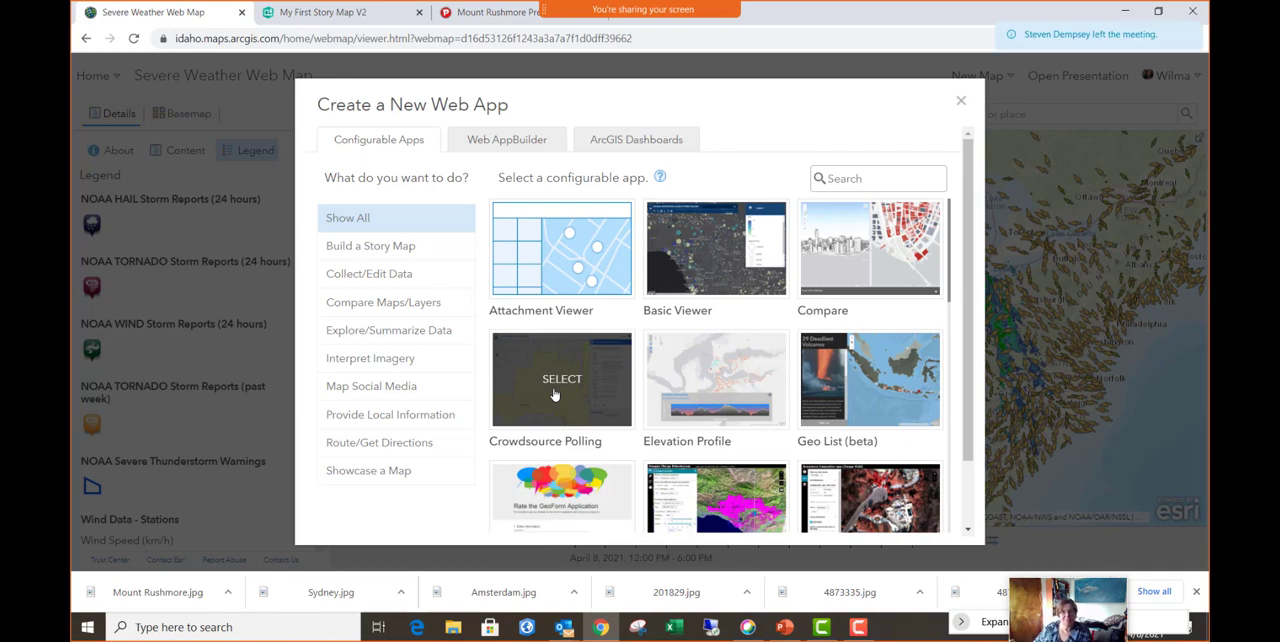
{"action": "left_click", "coordinate": [401, 248]}
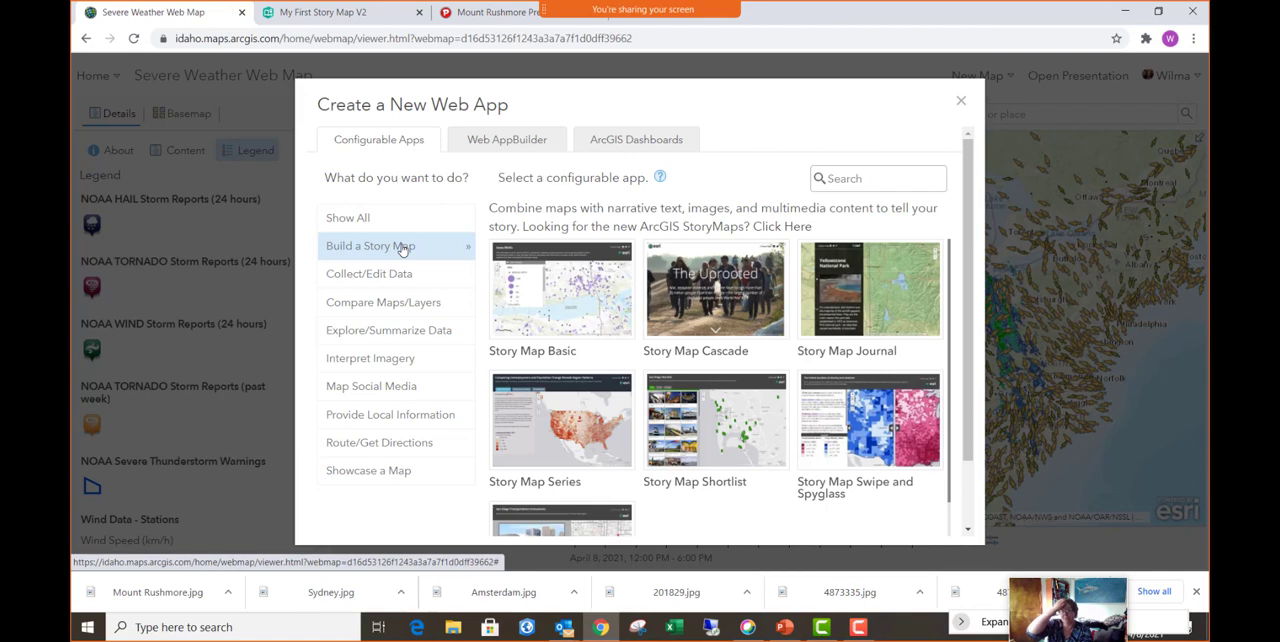
{"action": "left_click", "coordinate": [561, 304]}
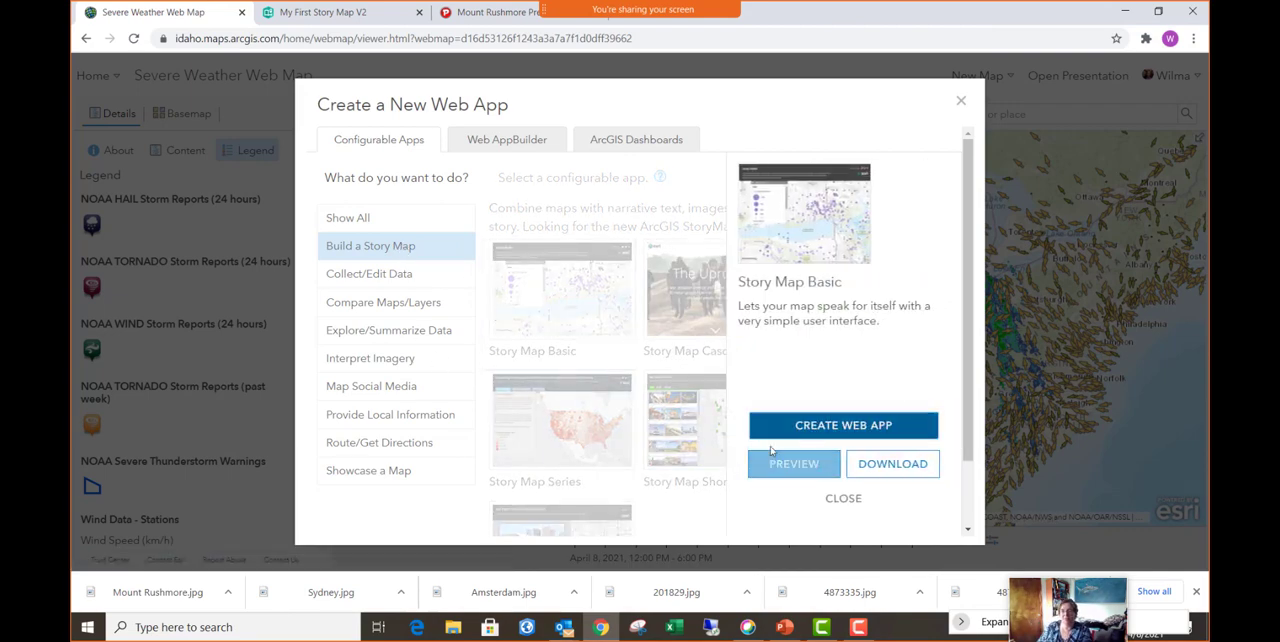
{"action": "left_click", "coordinate": [812, 433]}
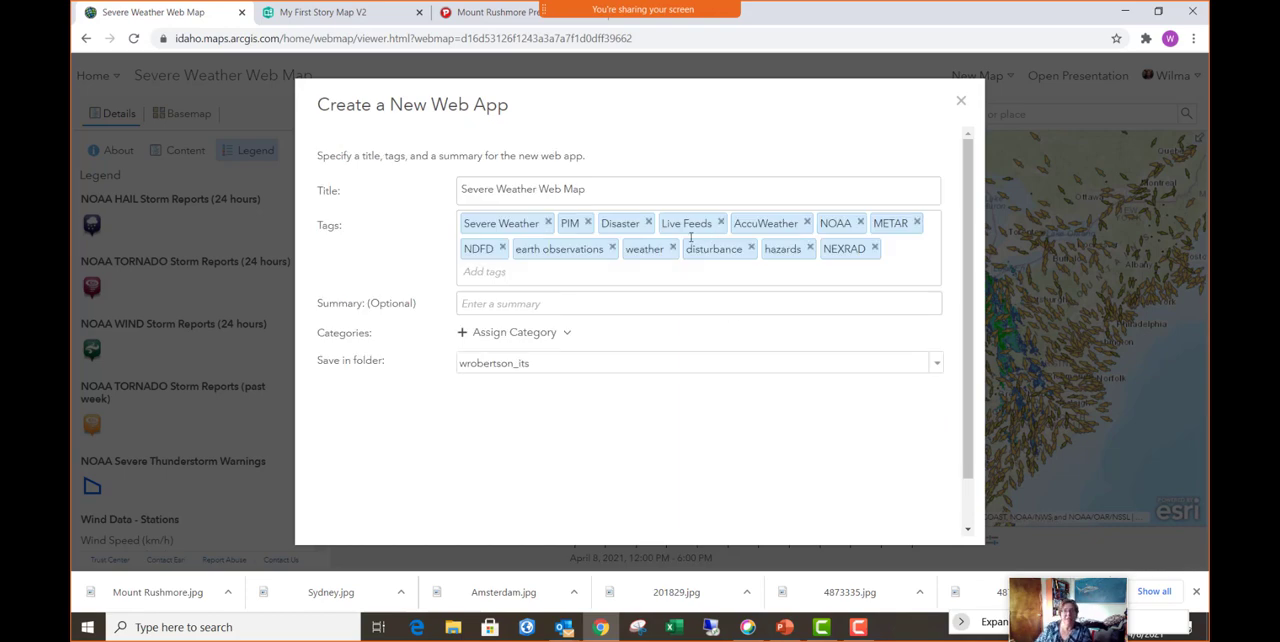
- Extend the new web app's title to "Severe Weather Web Map - Story Map Class"
{"action": "left_click", "coordinate": [636, 189]}
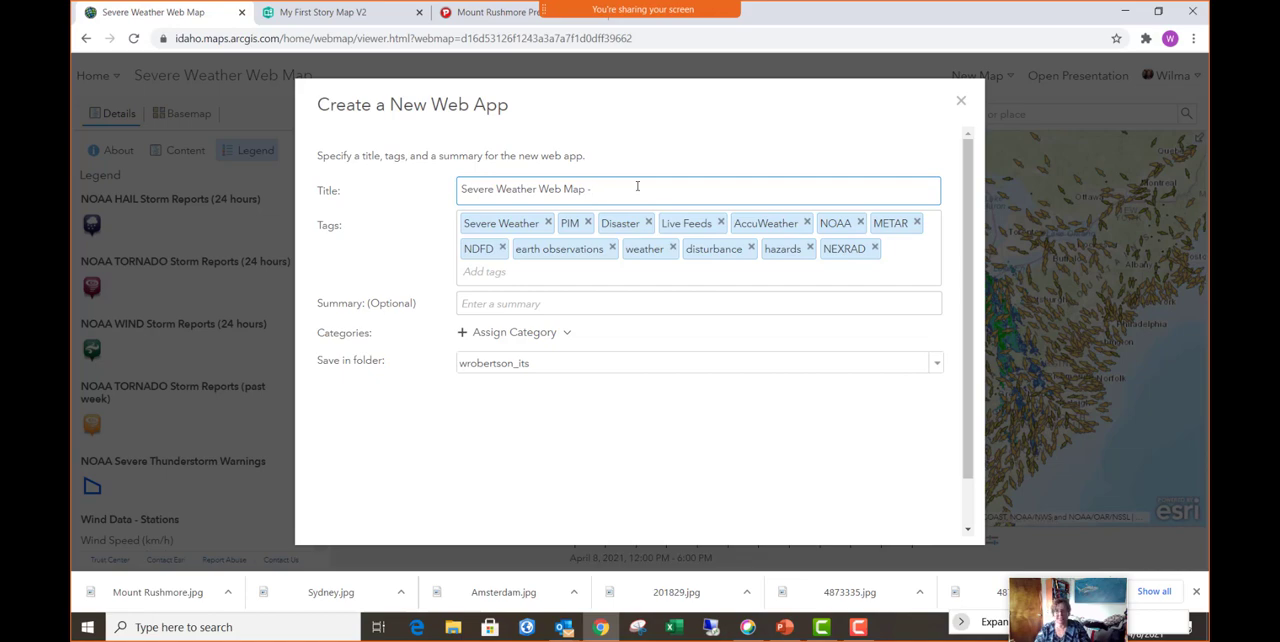
{"action": "type", "text": "- S"}
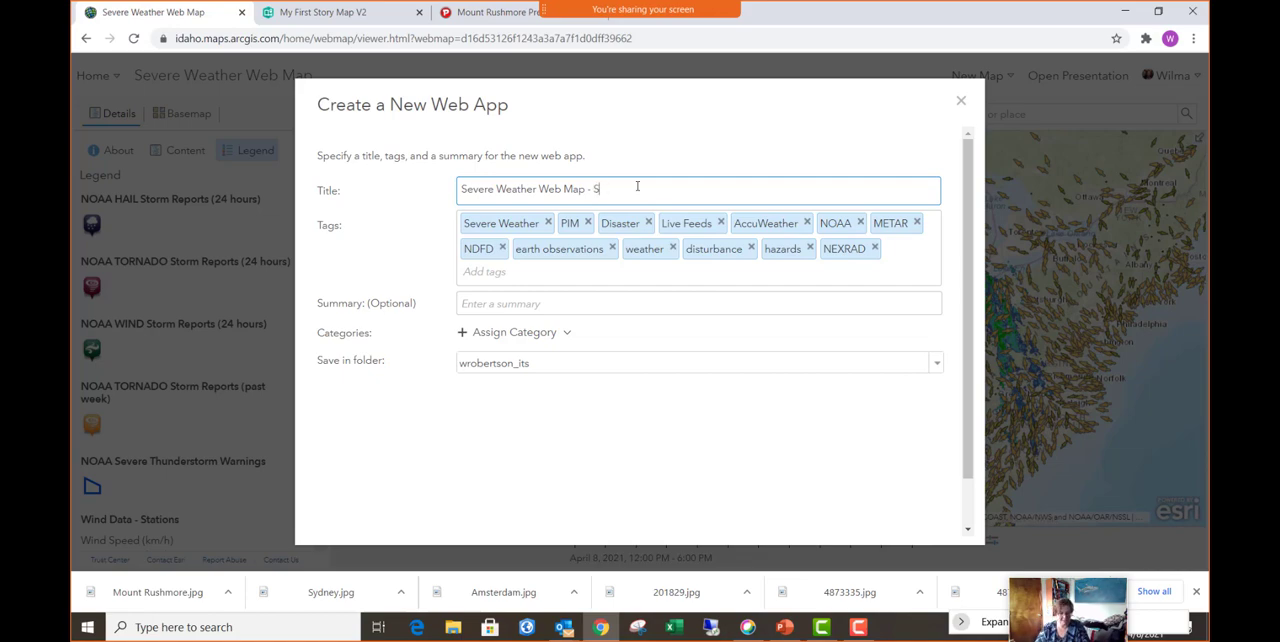
{"action": "type", "text": "otytory Map Class"}
- Add the tag "Temp" to the web app and finish creating it
{"action": "left_click", "coordinate": [496, 272]}
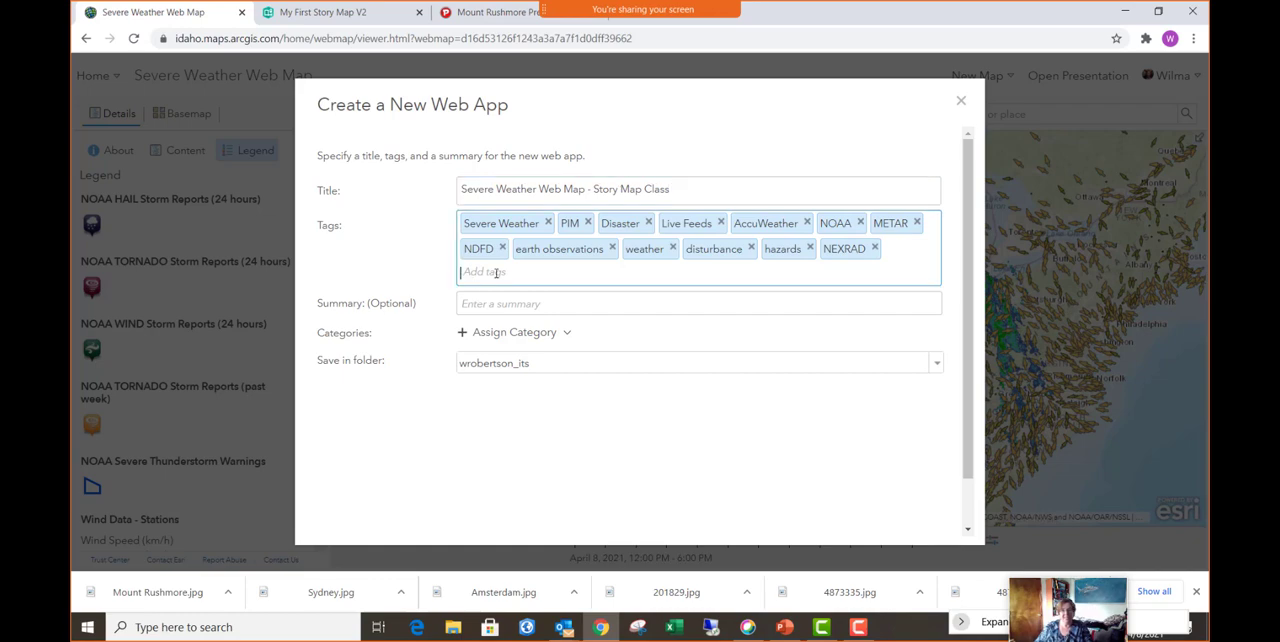
{"action": "type", "text": "Temp"}
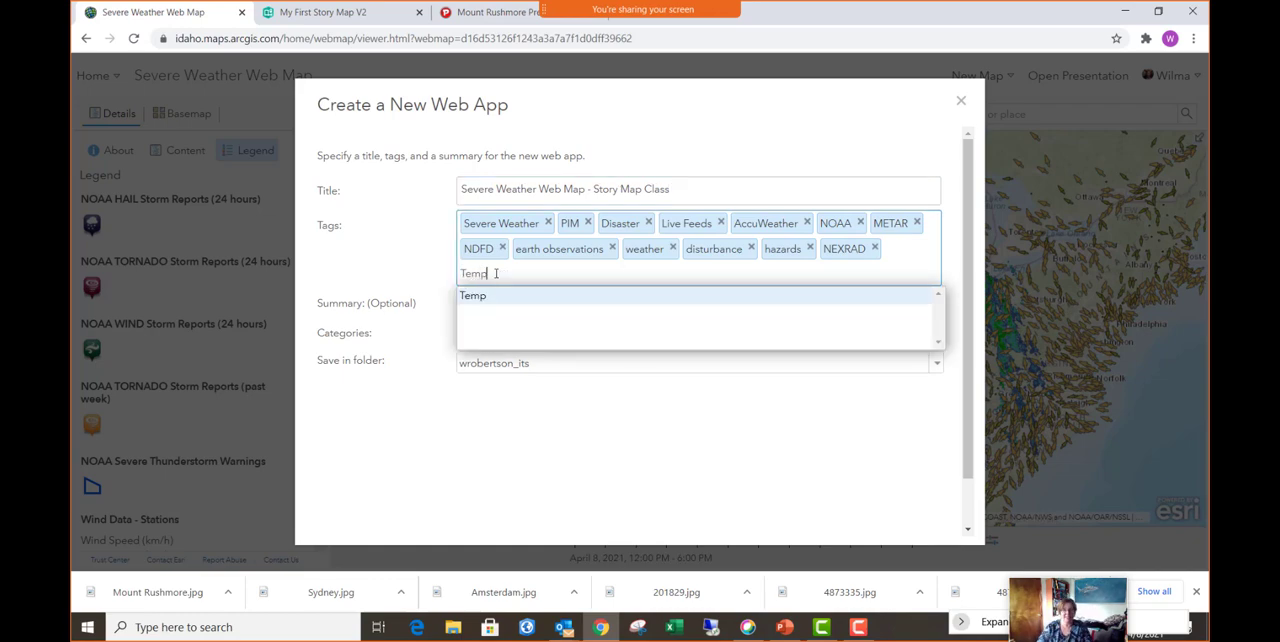
{"action": "left_click", "coordinate": [497, 297]}
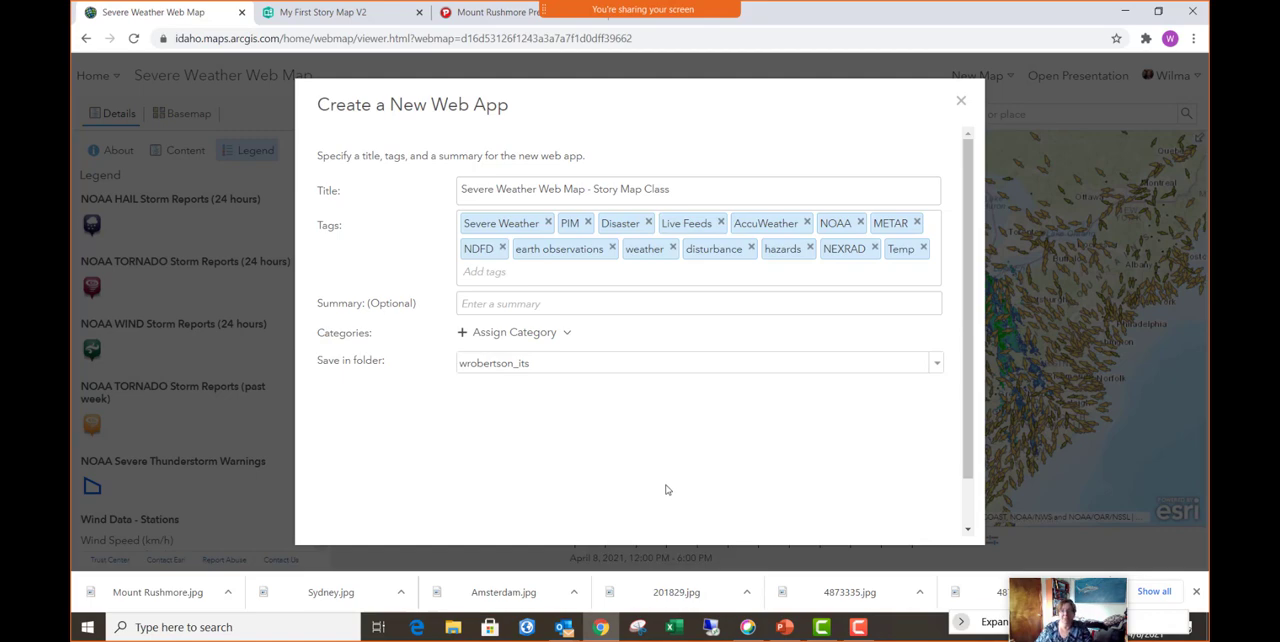
{"action": "scroll", "coordinate": [716, 458], "scroll_direction": "down", "scroll_amount": 1}
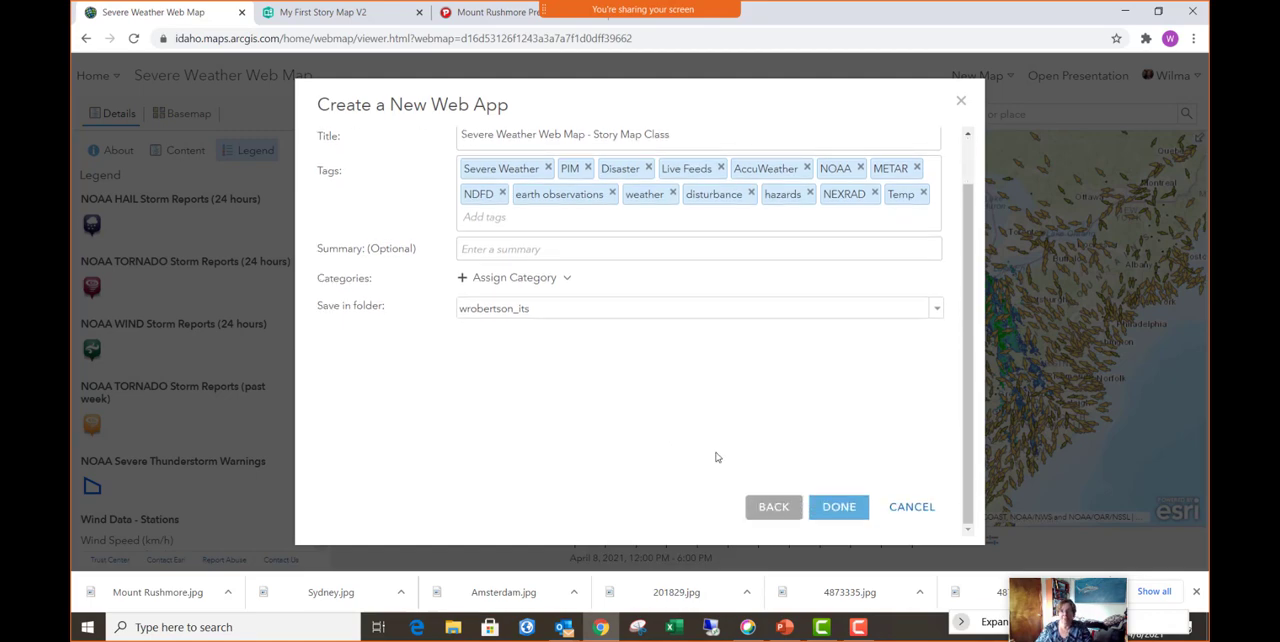
{"action": "left_click", "coordinate": [838, 508]}
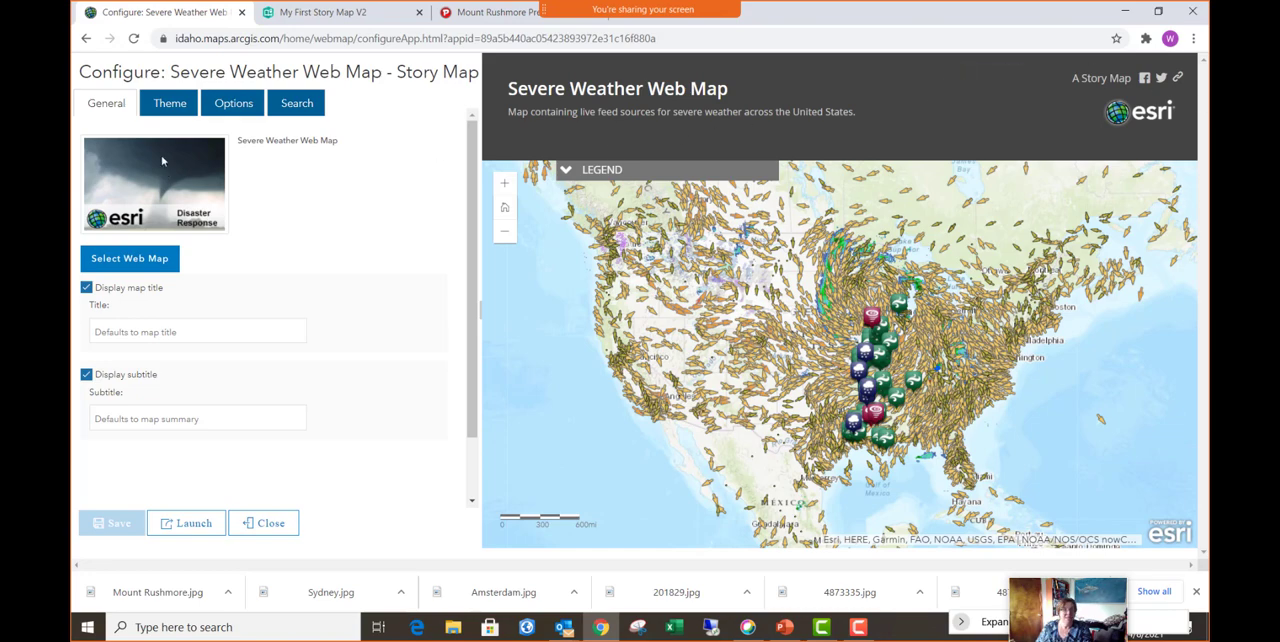
- Try hiding the app's map title and switch its display back on
{"action": "left_click", "coordinate": [86, 288]}
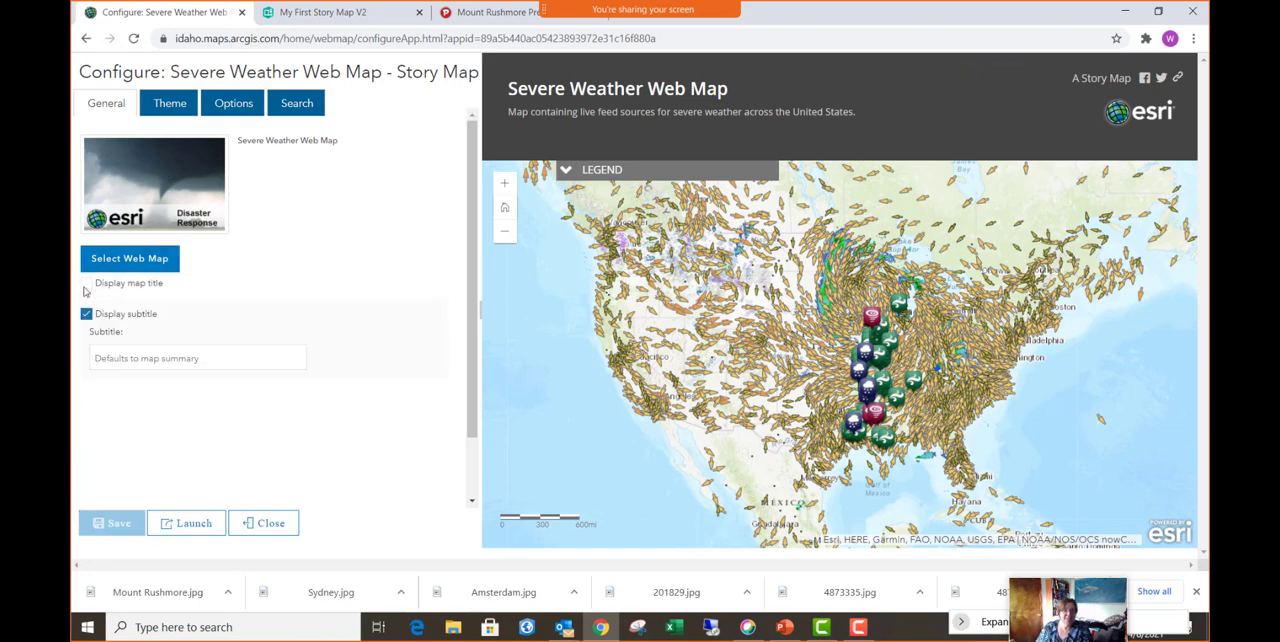
{"action": "left_click", "coordinate": [86, 288]}
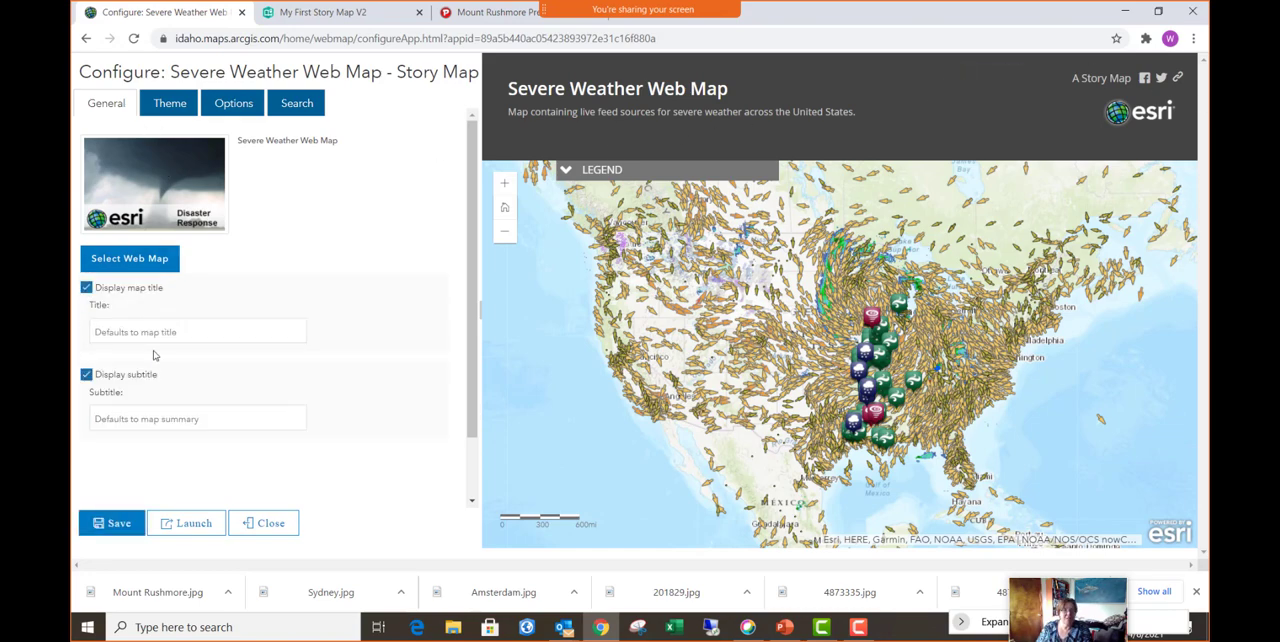
- Try the light pink #FFBEBE as the header background color in the app's theme and look at the title text colors
{"action": "left_click", "coordinate": [170, 106]}
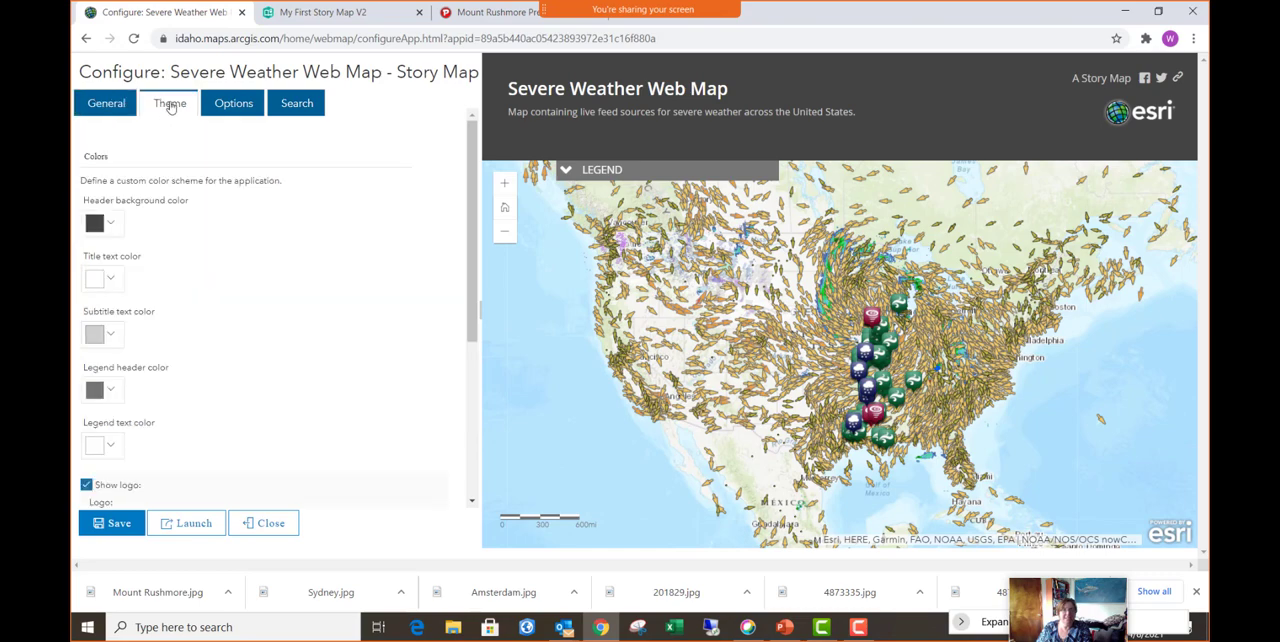
{"action": "left_click", "coordinate": [110, 223]}
{"action": "left_click", "coordinate": [117, 248]}
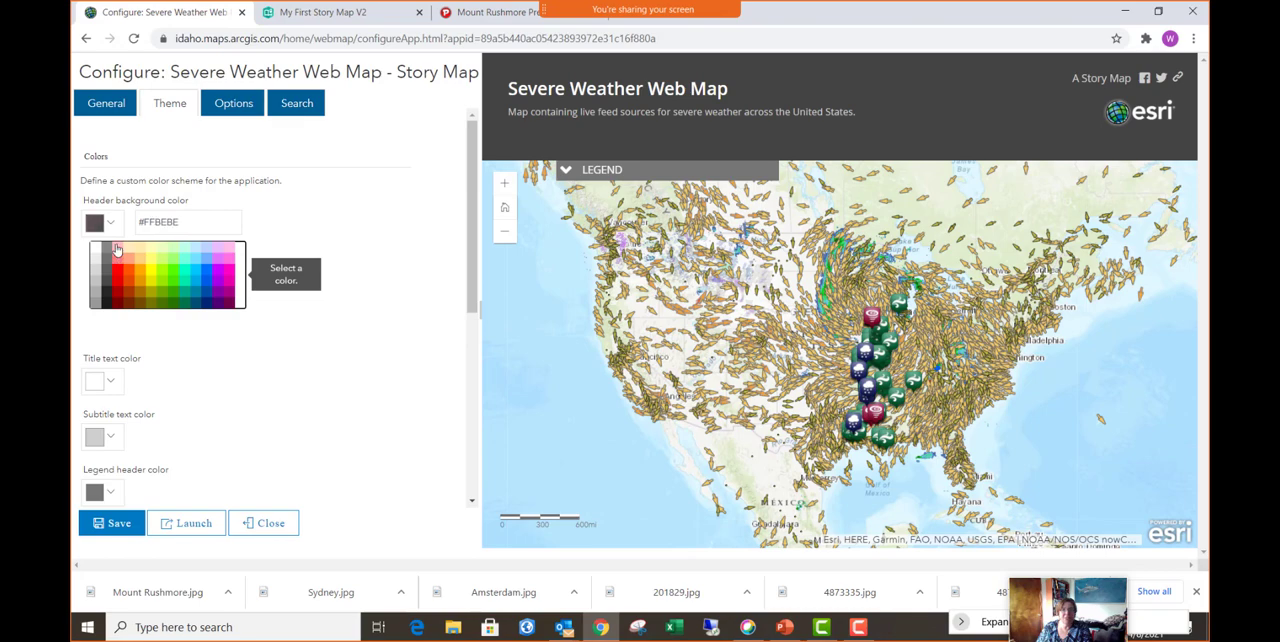
{"action": "left_click", "coordinate": [371, 334]}
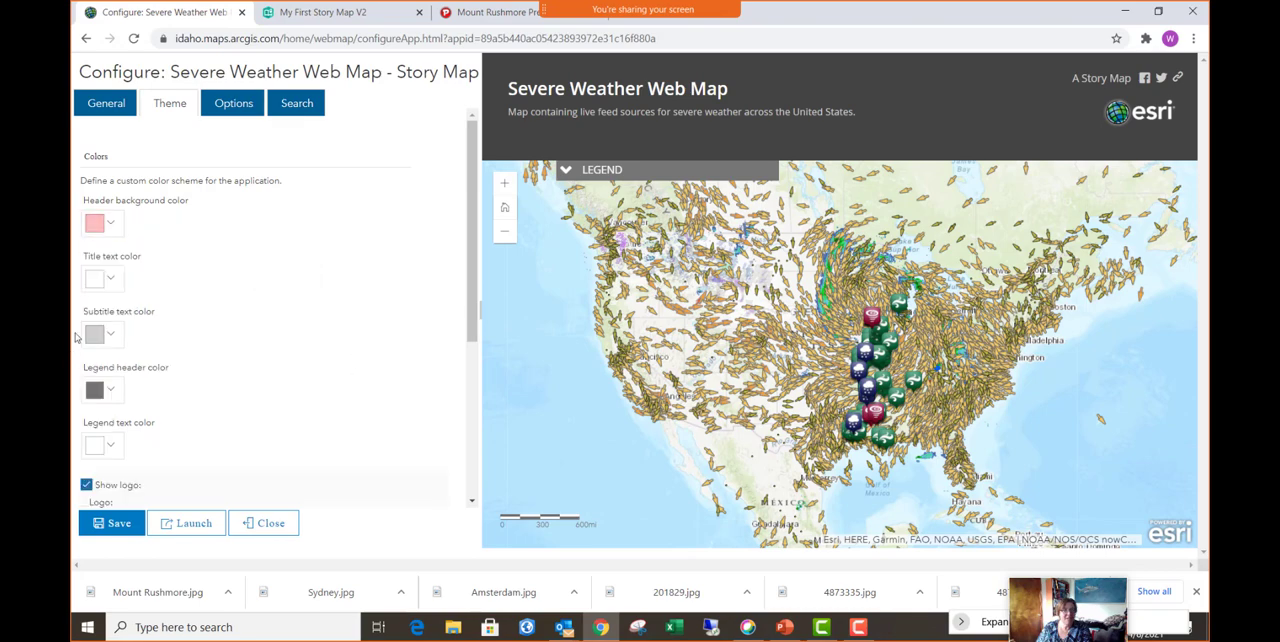
{"action": "left_click", "coordinate": [110, 279]}
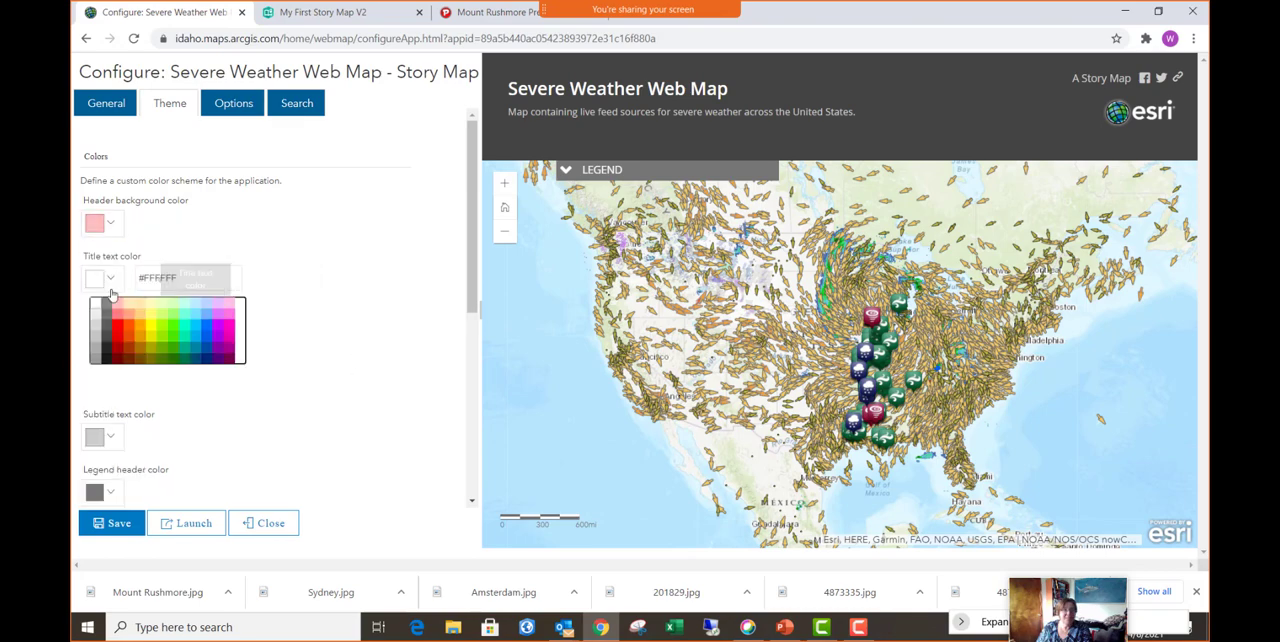
{"action": "left_click", "coordinate": [366, 257]}
- Set the theme's header background color to the gray #858585
{"action": "left_click", "coordinate": [96, 222]}
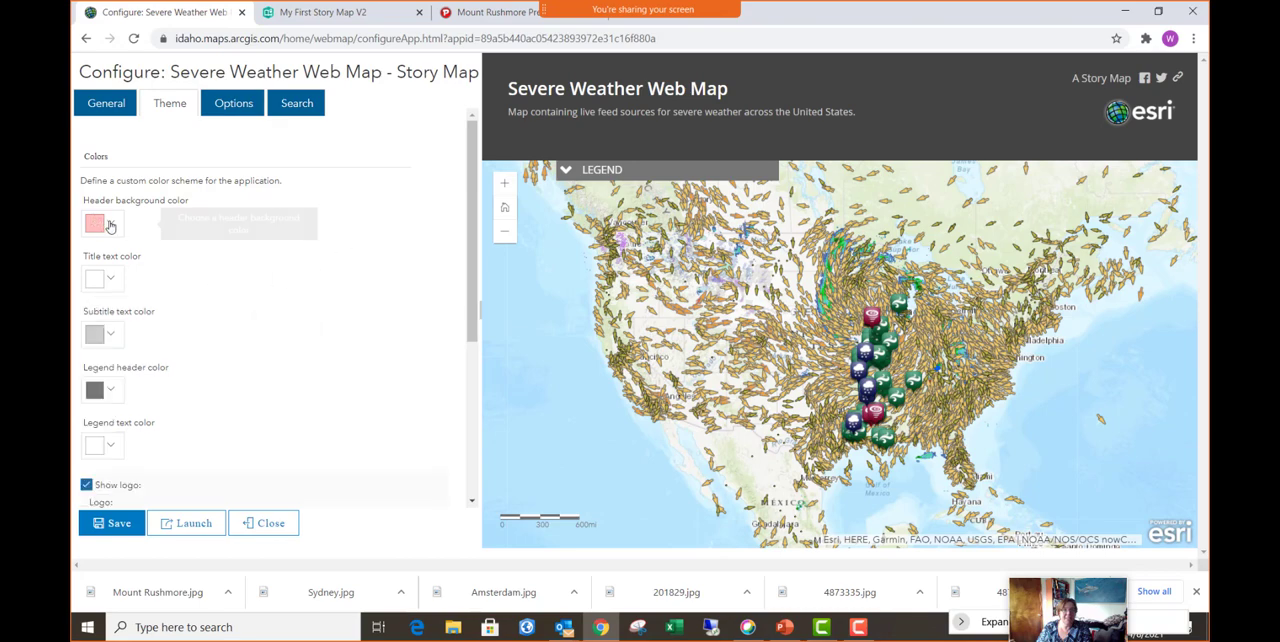
{"action": "left_click", "coordinate": [102, 254]}
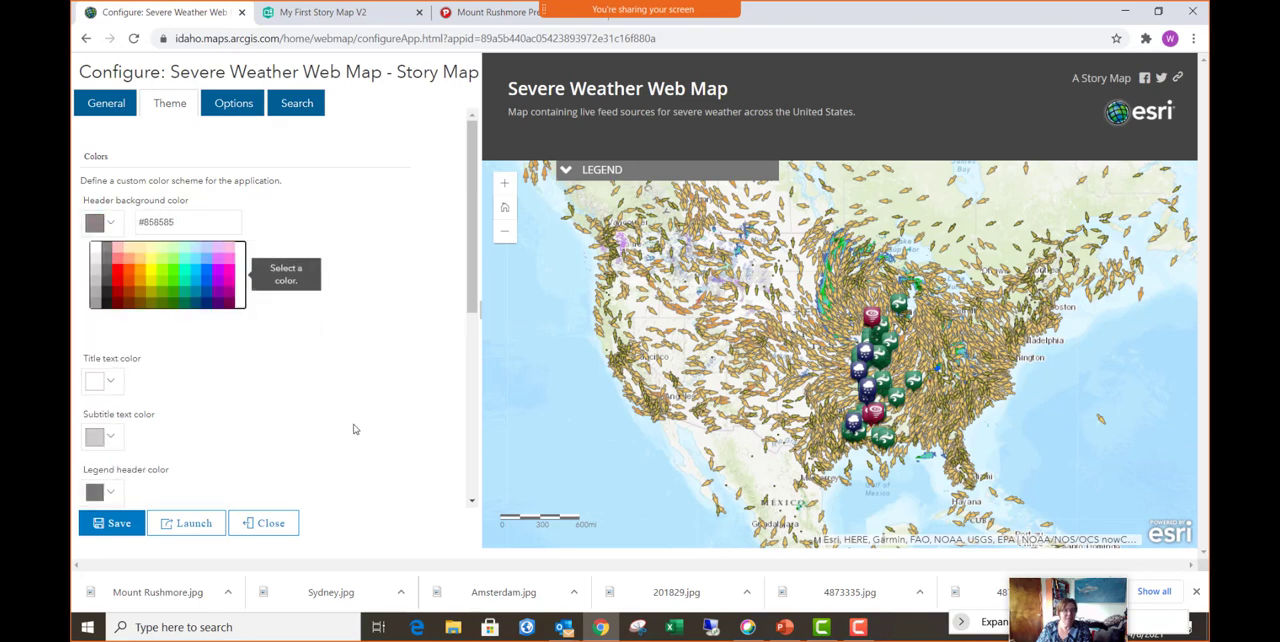
{"action": "left_click", "coordinate": [354, 428]}
{"action": "scroll", "coordinate": [138, 458], "scroll_direction": "down", "scroll_amount": 3}
{"action": "scroll", "coordinate": [138, 458], "scroll_direction": "up", "scroll_amount": 3}
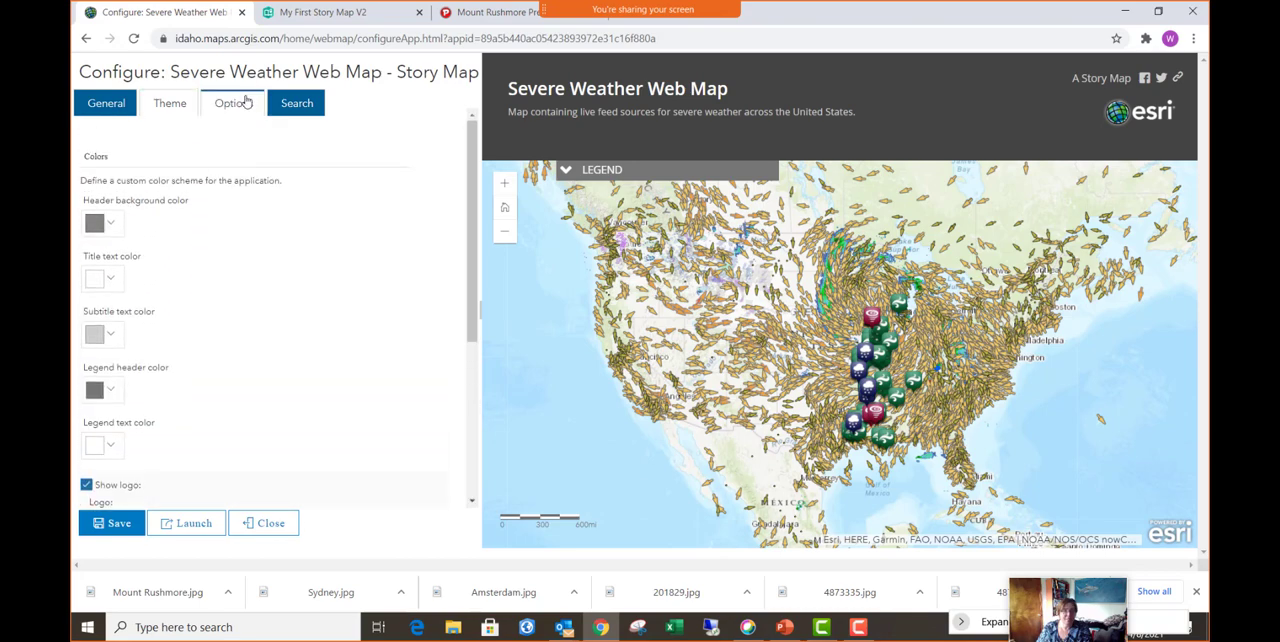
- Keep the legend enabled, set it to open on startup, and enable the app's search tool
{"action": "left_click", "coordinate": [228, 104]}
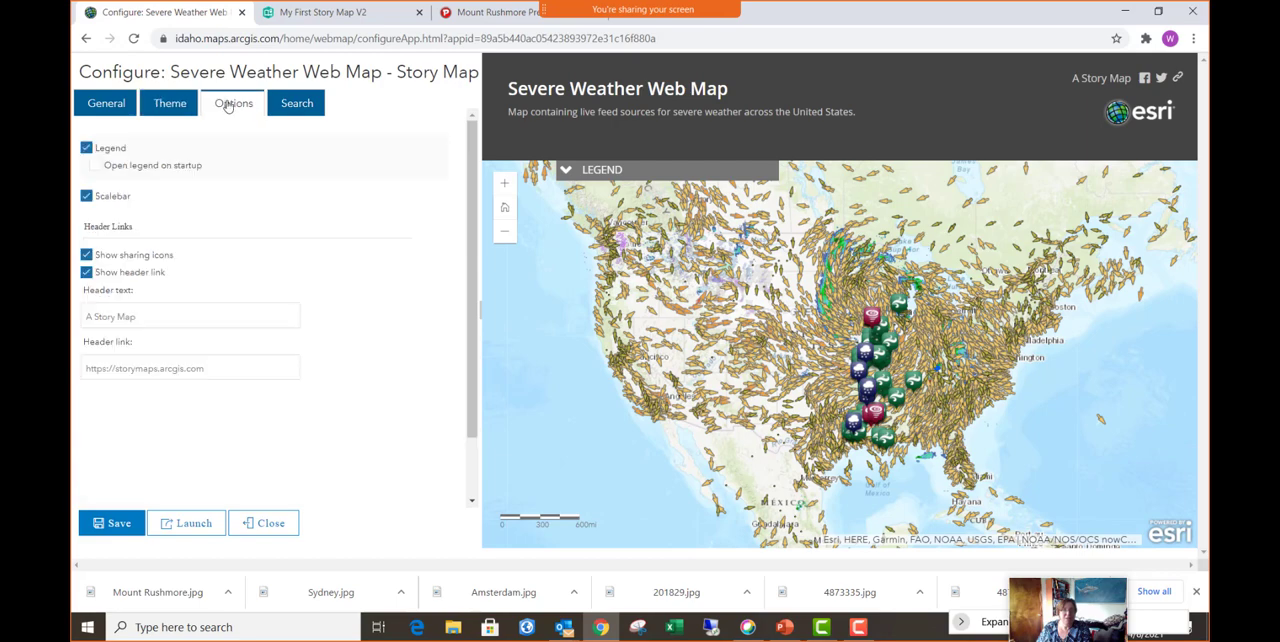
{"action": "left_click", "coordinate": [87, 148]}
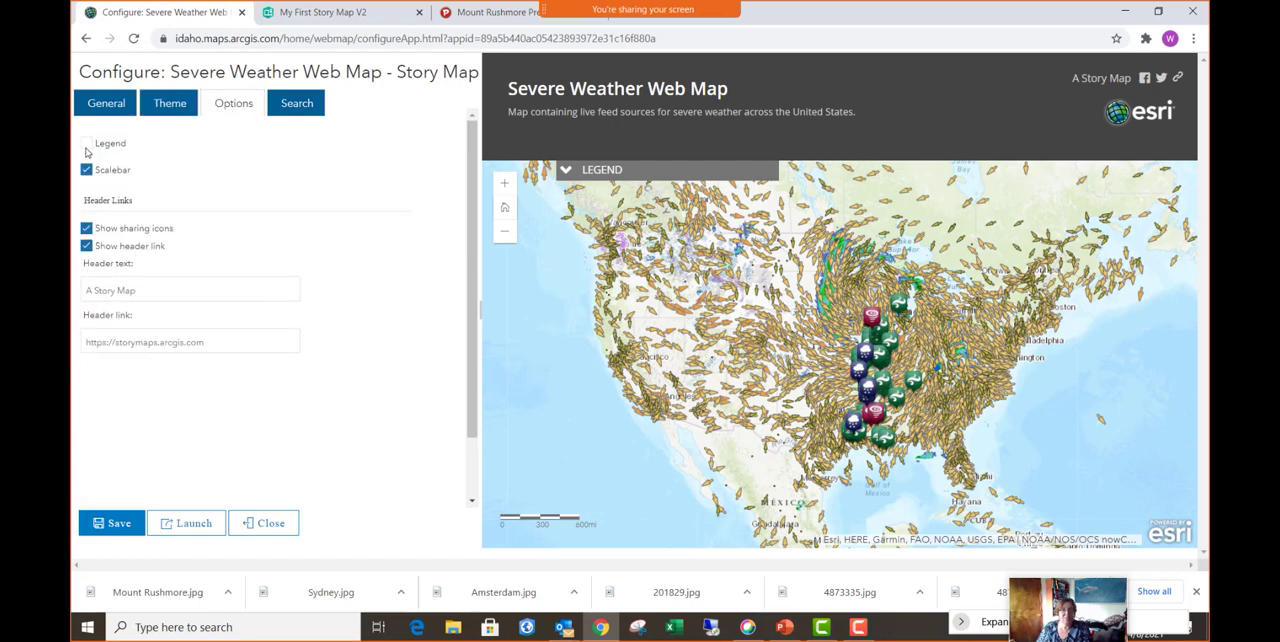
{"action": "left_click", "coordinate": [87, 147]}
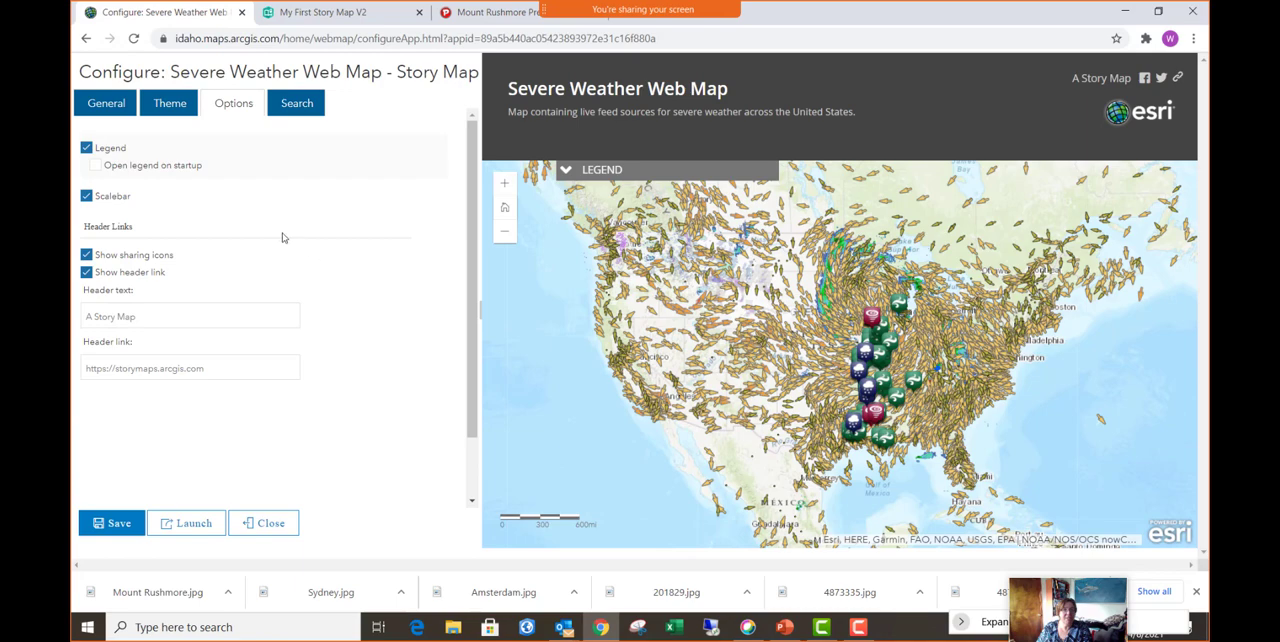
{"action": "left_click", "coordinate": [96, 166]}
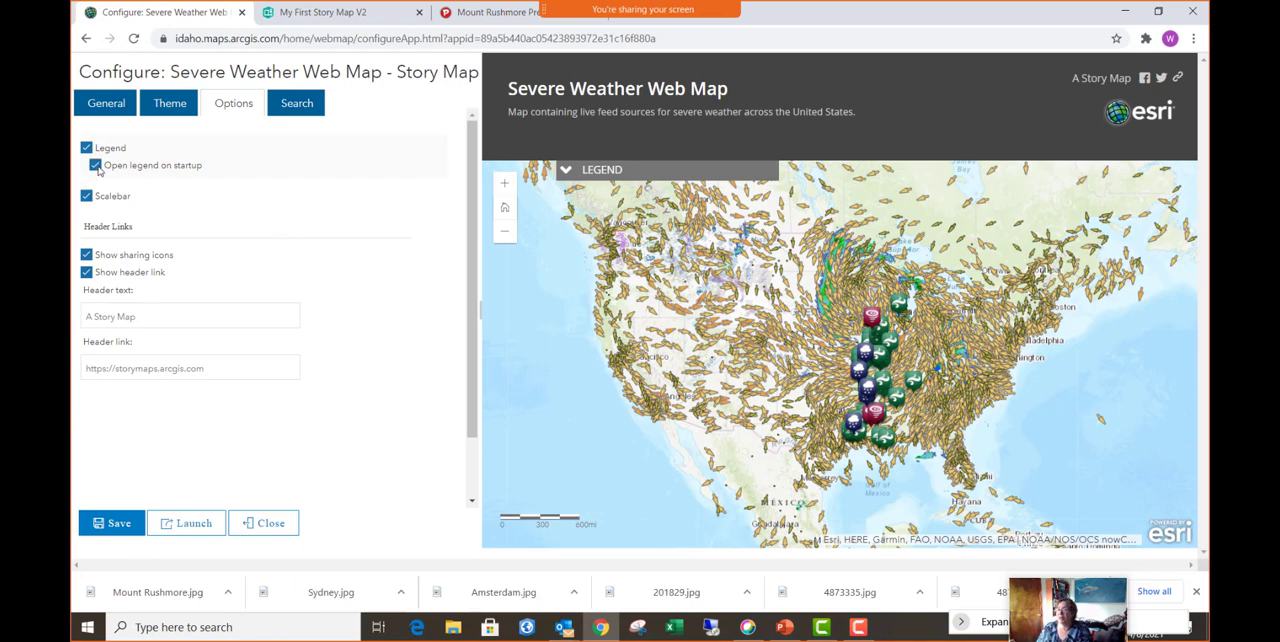
{"action": "left_click", "coordinate": [302, 113]}
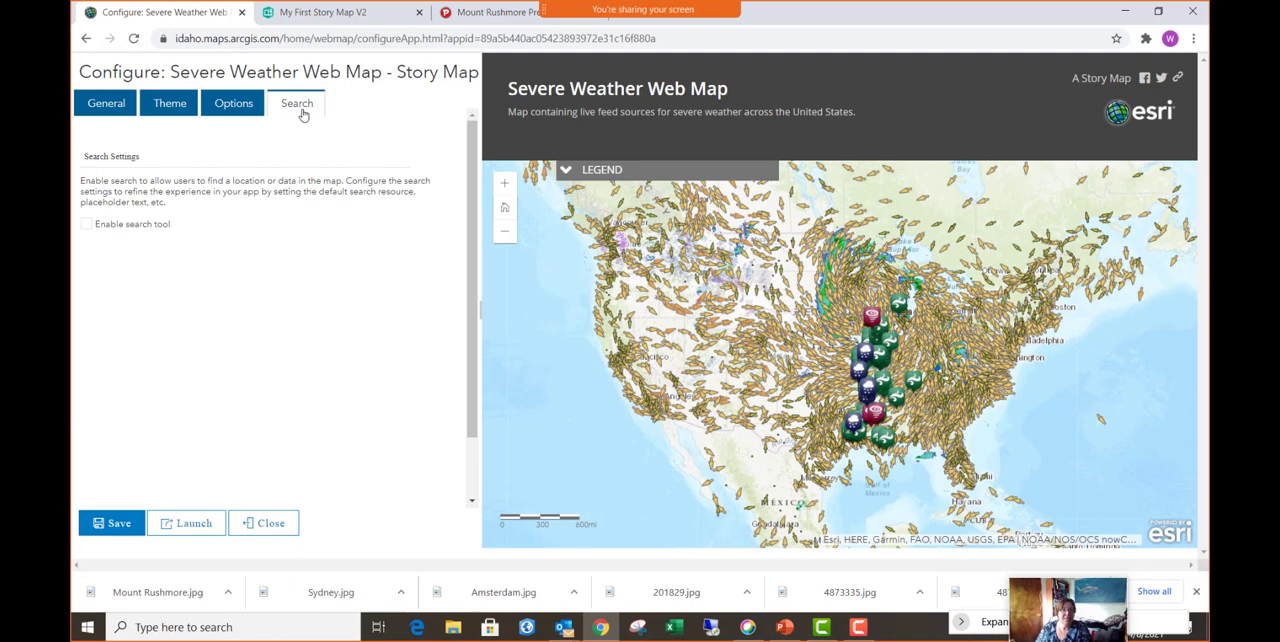
{"action": "left_click", "coordinate": [87, 227]}
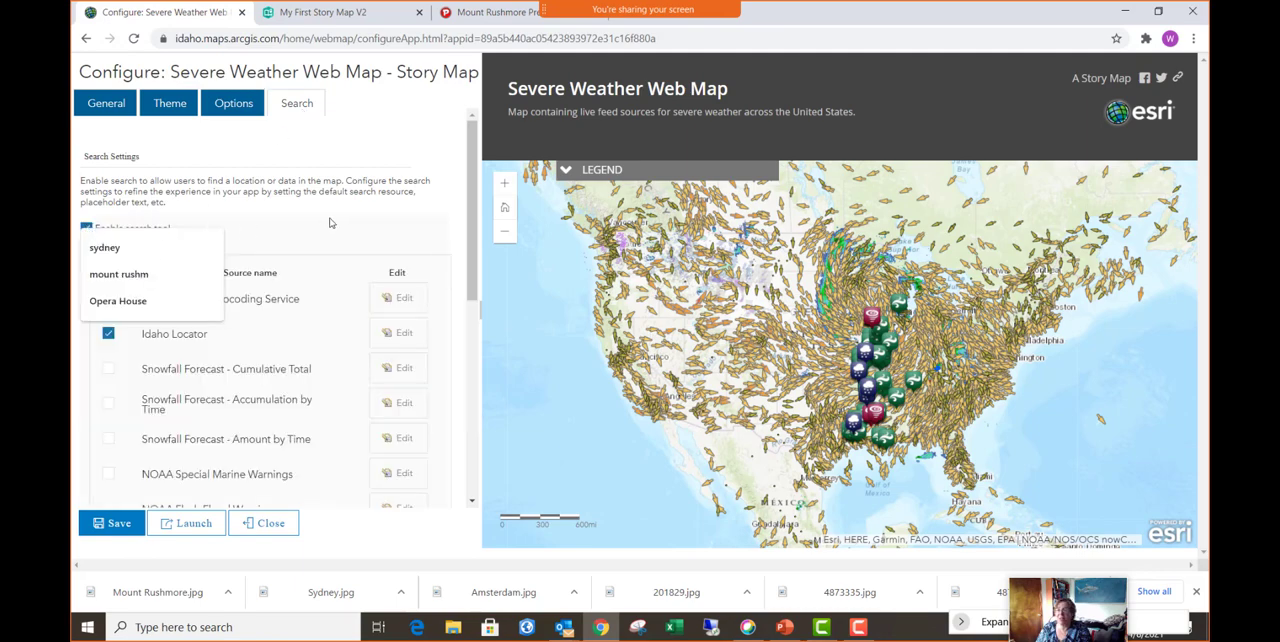
- Save the web app's configuration and launch the finished story map
{"action": "left_click", "coordinate": [117, 524]}
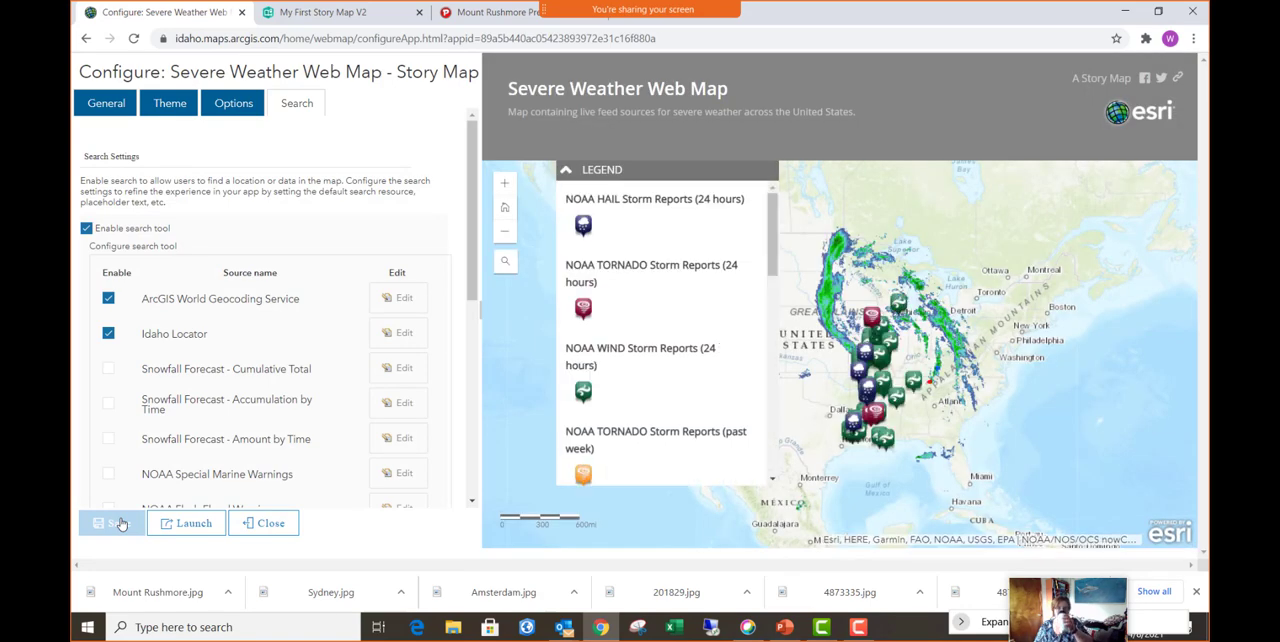
{"action": "left_click", "coordinate": [196, 528]}
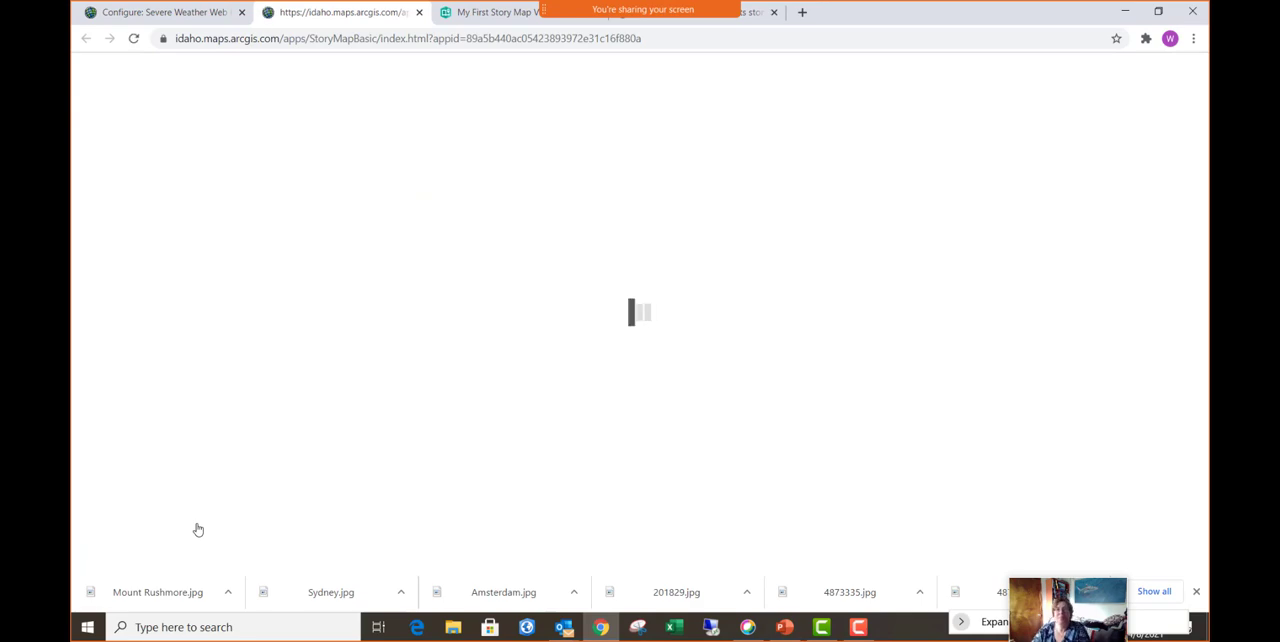
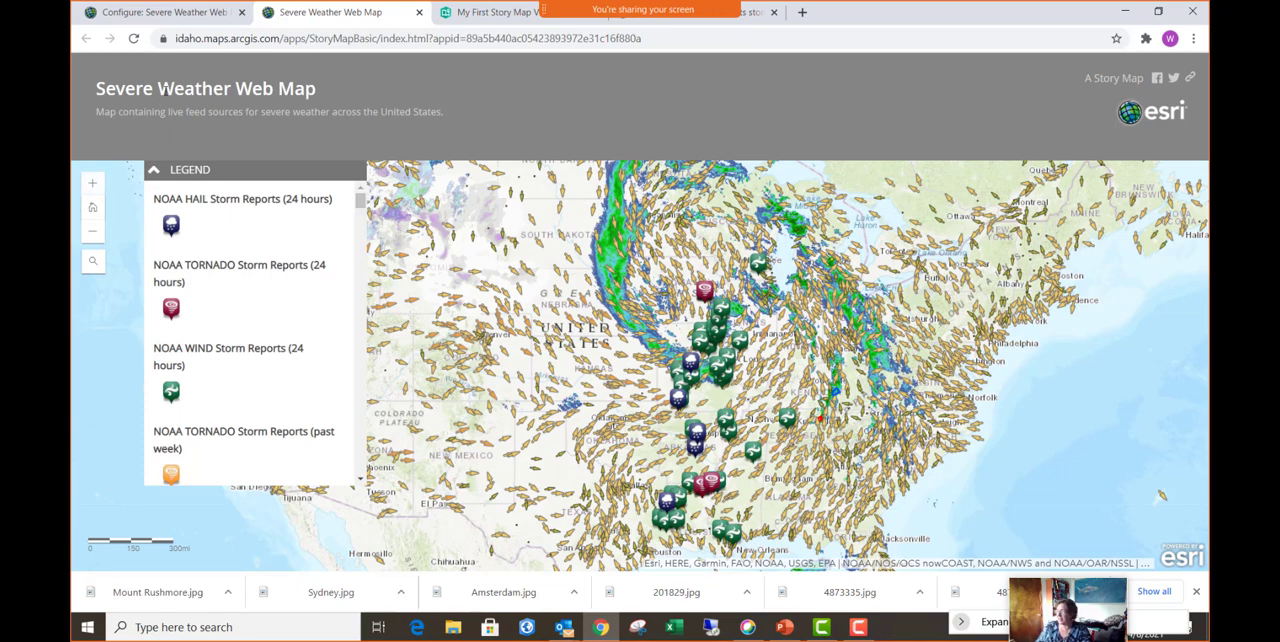
- Leave the app's configuration page and go to the Living Atlas section of the ArcGIS Online content
{"action": "left_click", "coordinate": [166, 11]}
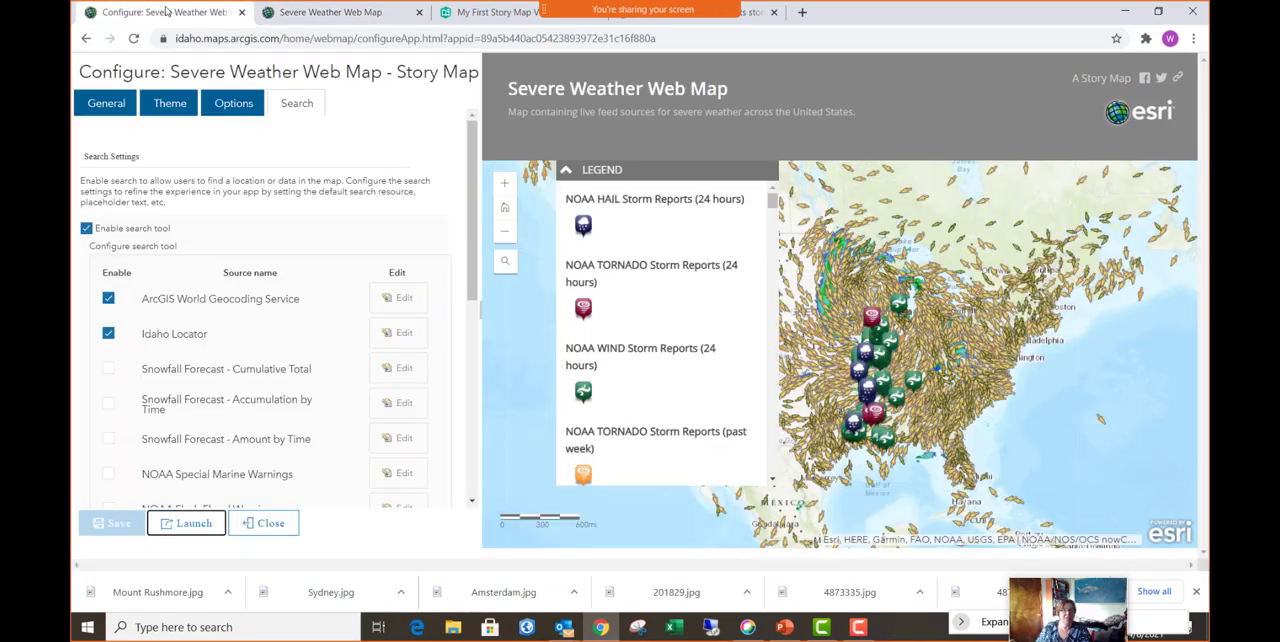
{"action": "left_click", "coordinate": [86, 40]}
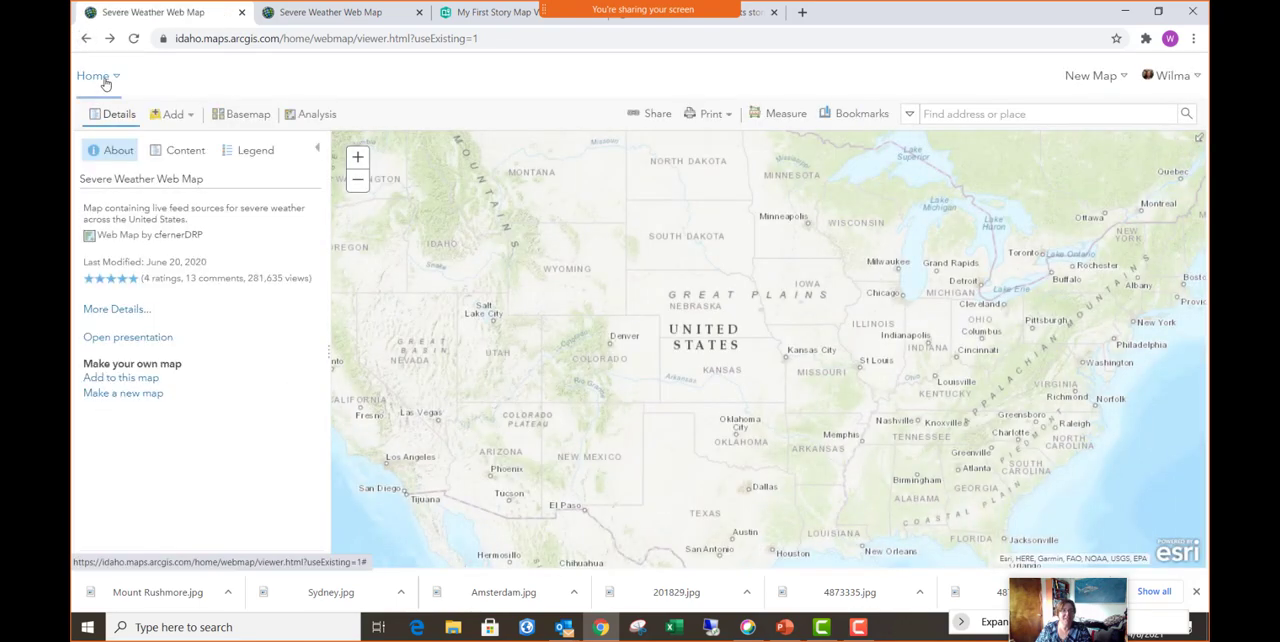
{"action": "left_click", "coordinate": [104, 80]}
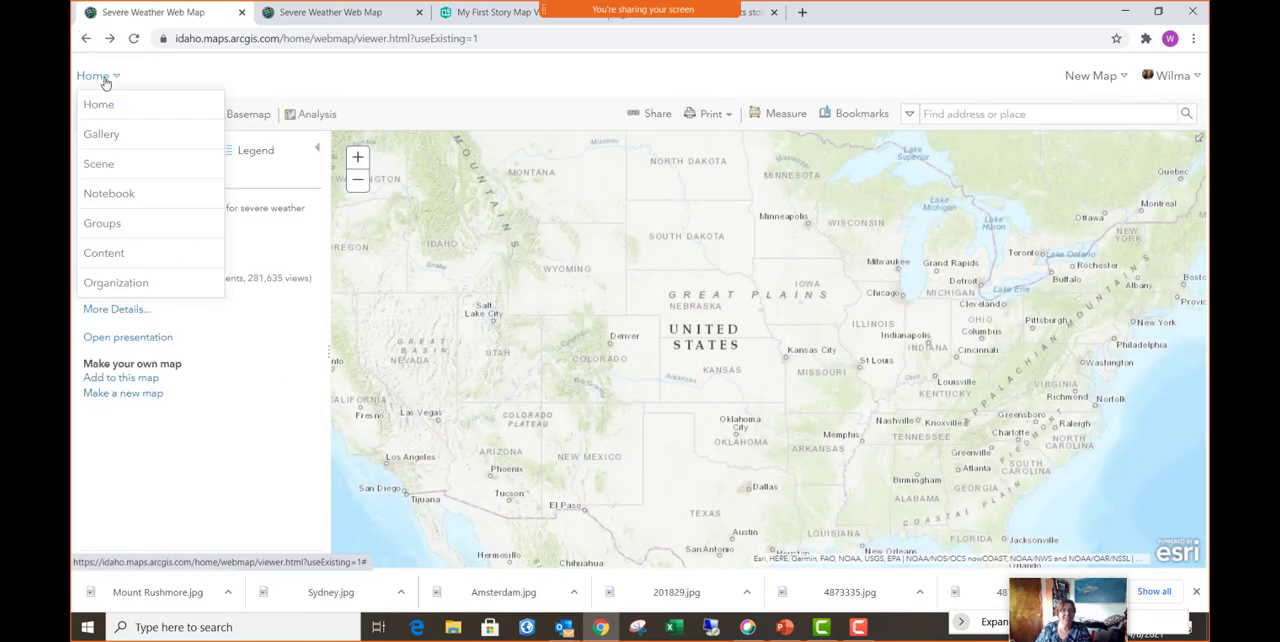
{"action": "left_click", "coordinate": [104, 254]}
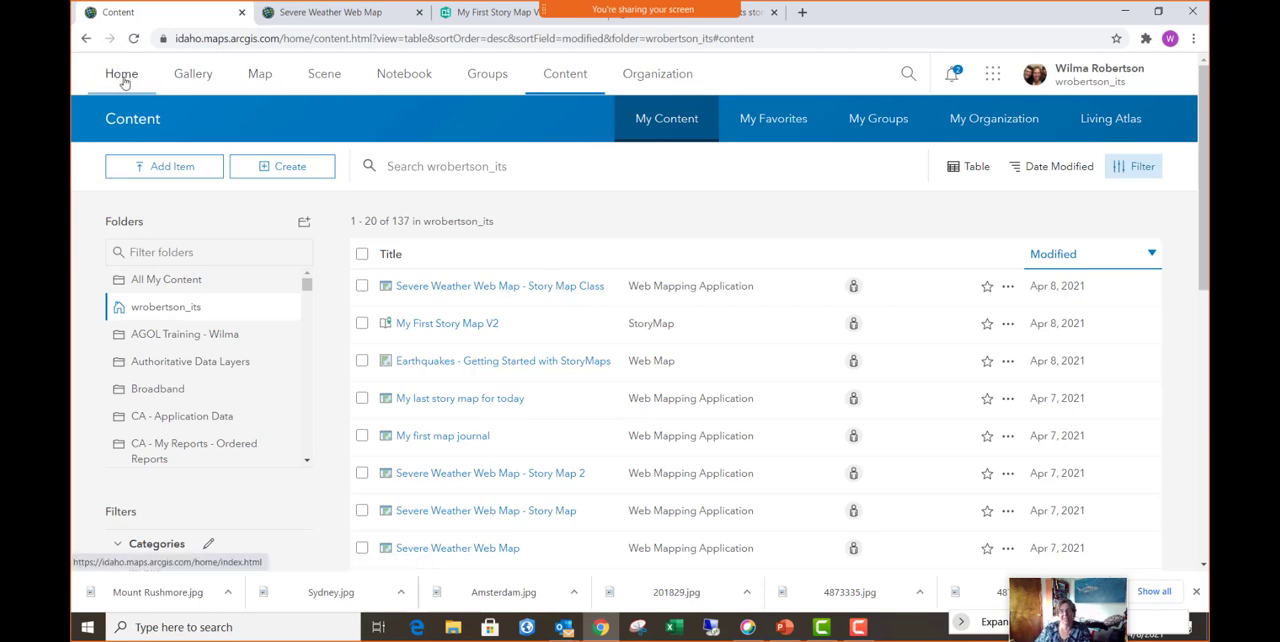
{"action": "left_click", "coordinate": [1124, 122]}
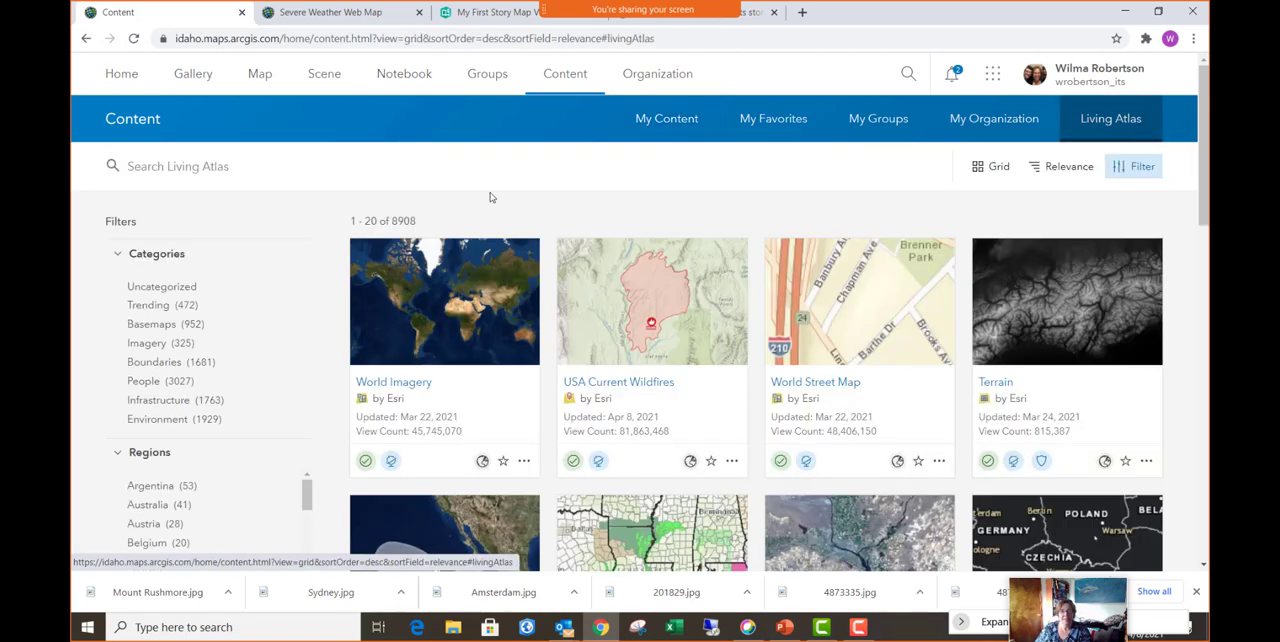
- Search the Living Atlas for Severe Weather and open the Severe Weather Web Map in Map Viewer
{"action": "left_click", "coordinate": [176, 170]}
{"action": "type", "text": "Sever"}
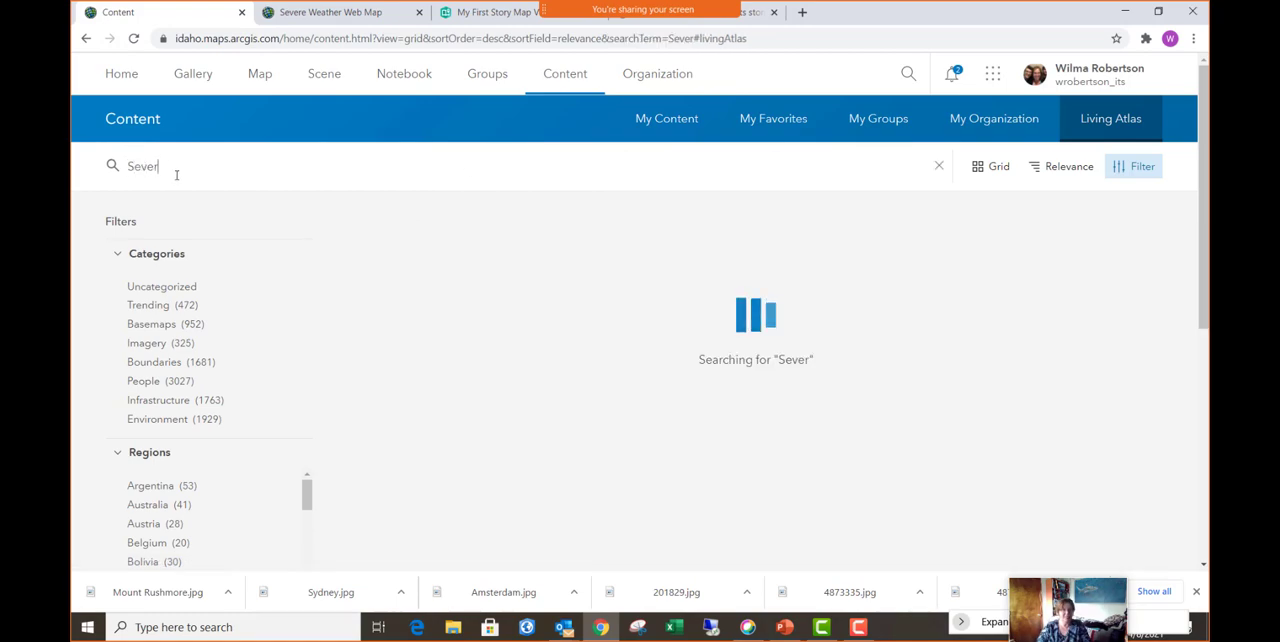
{"action": "type", "text": "e Weather"}
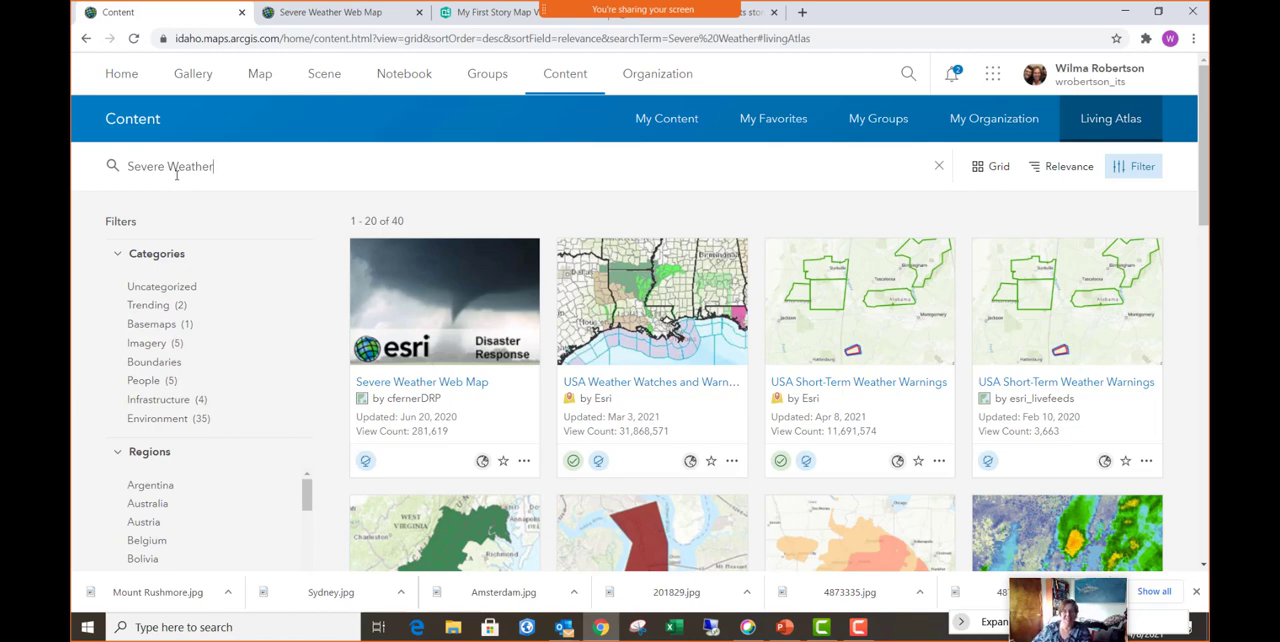
{"action": "left_click", "coordinate": [460, 320]}
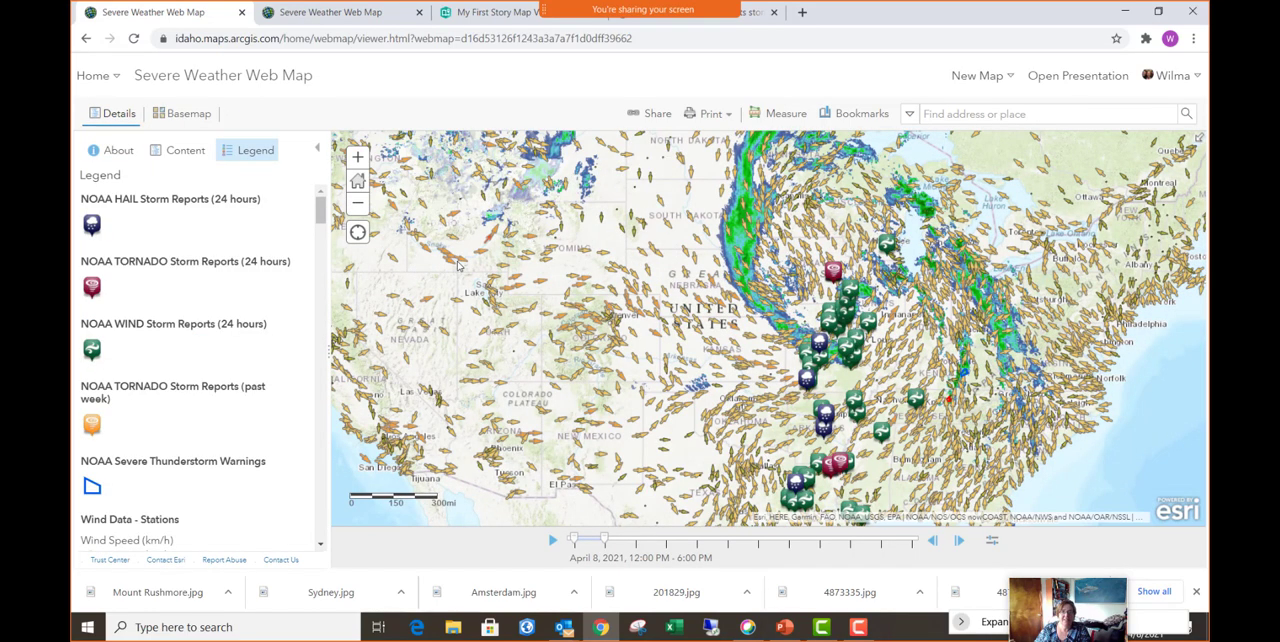
- Share the map as a new web app using the Story Map Cascade template from the story map templates
{"action": "left_click", "coordinate": [651, 113]}
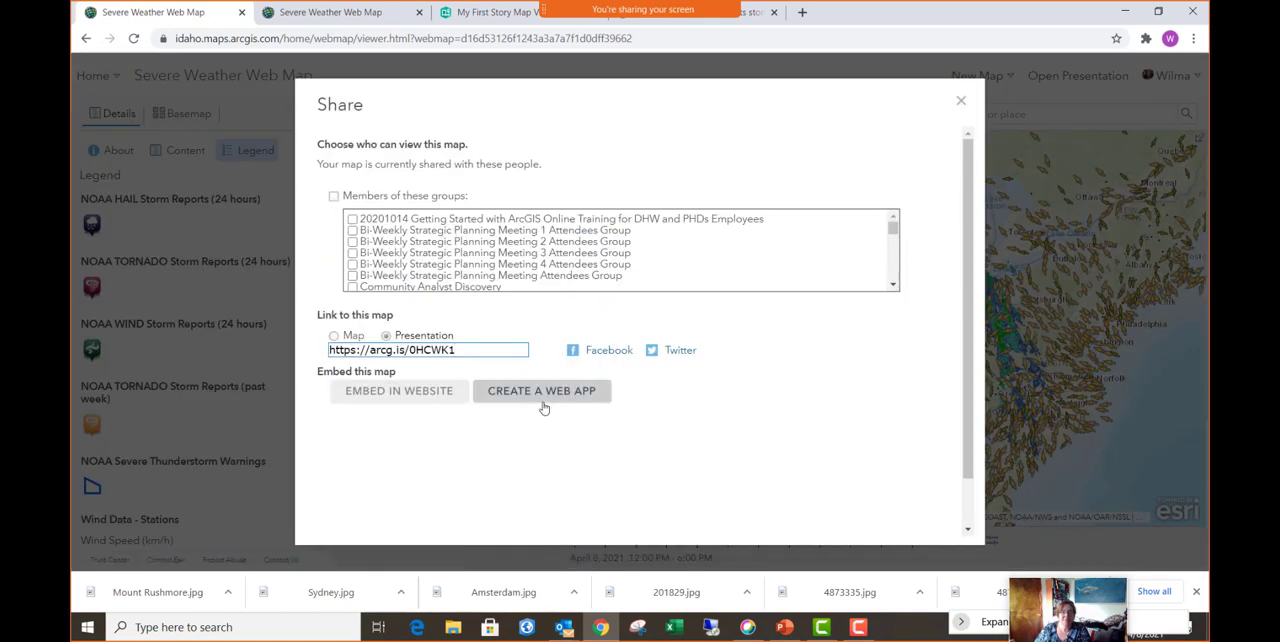
{"action": "left_click", "coordinate": [553, 396]}
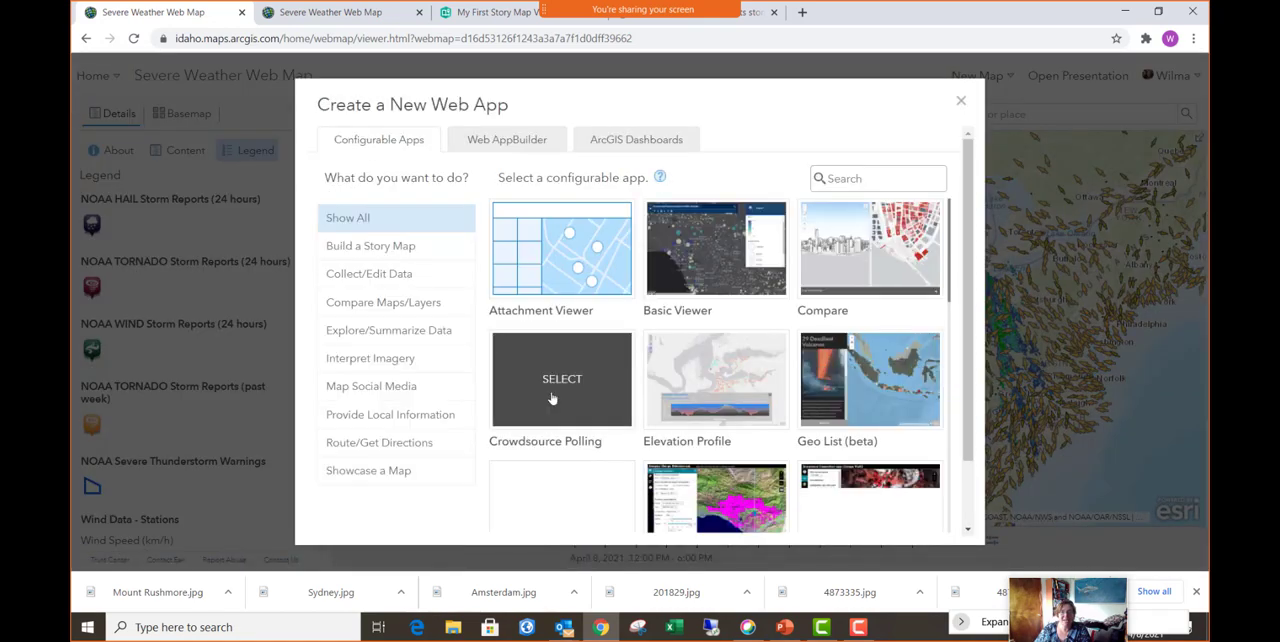
{"action": "left_click", "coordinate": [376, 253]}
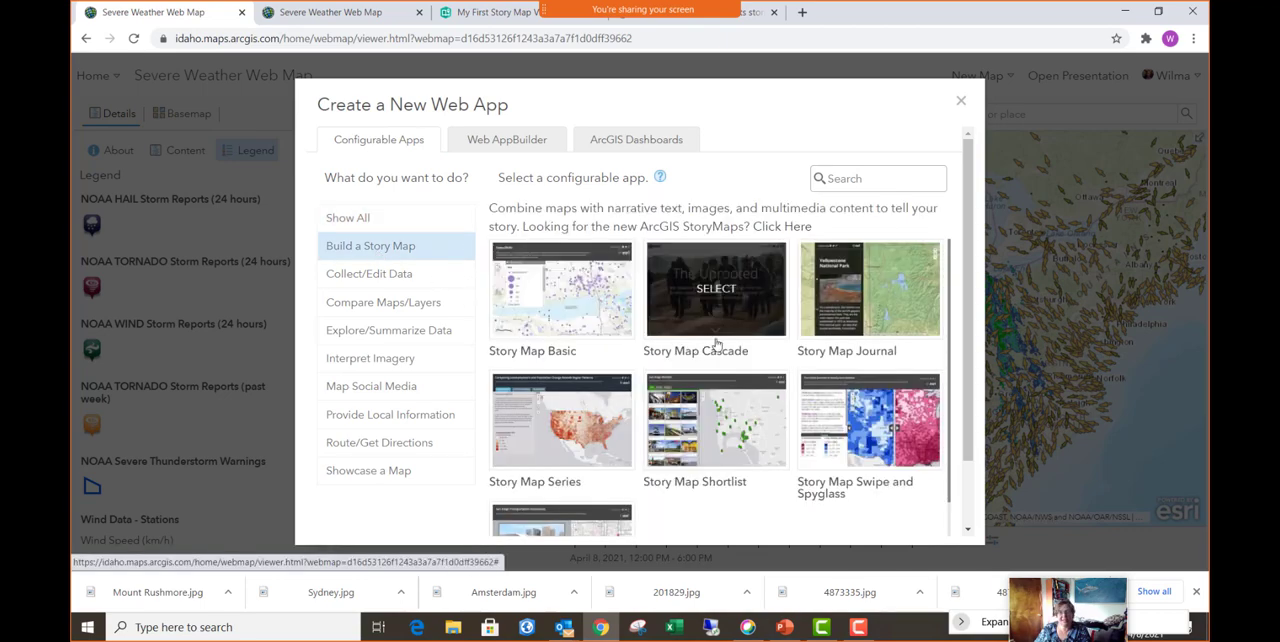
{"action": "left_click", "coordinate": [730, 311]}
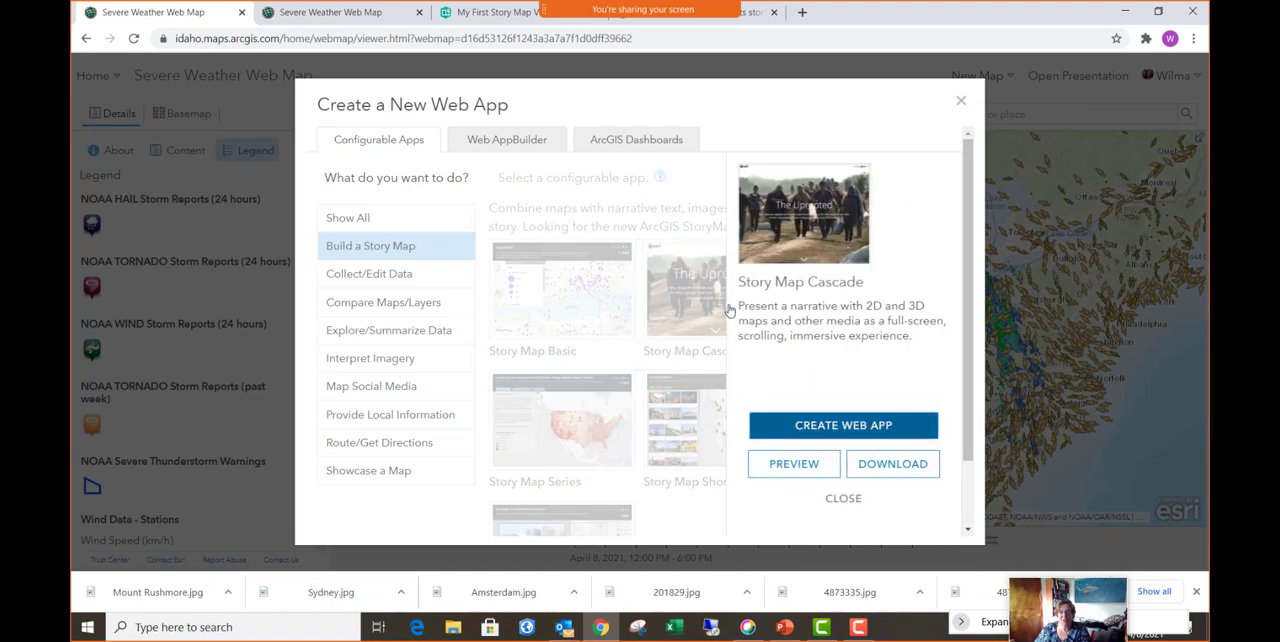
{"action": "left_click", "coordinate": [856, 436]}
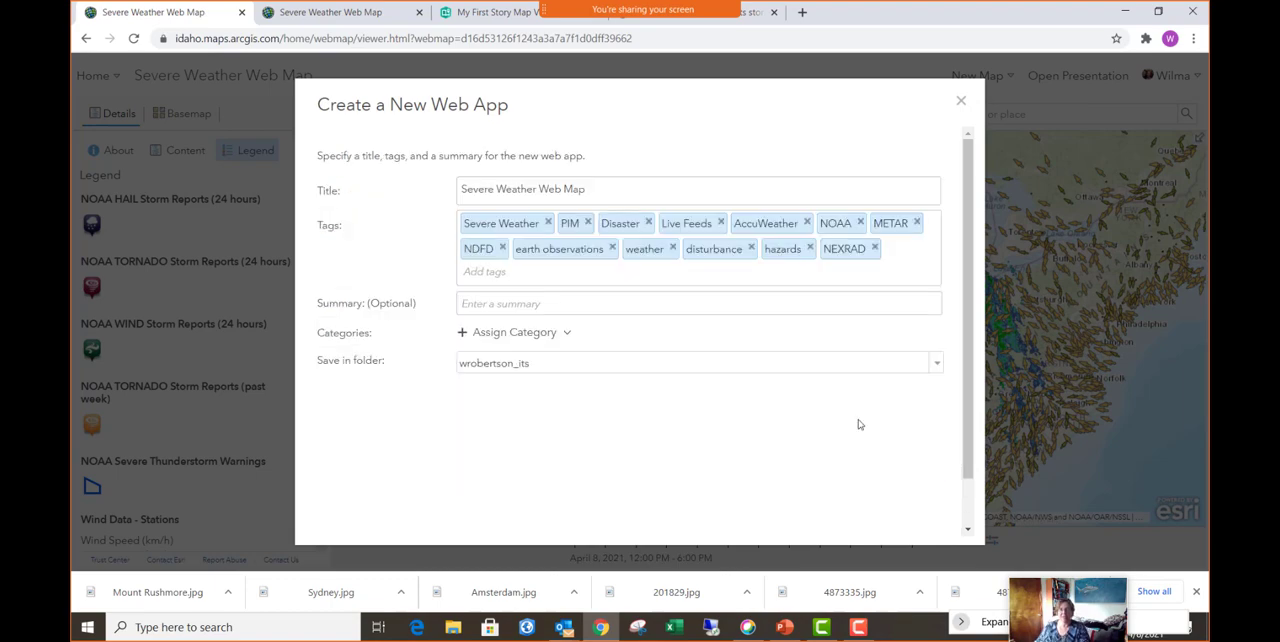
- Title the web app Severe Weather Web Map - Story Map, add the Temp tag and create it
{"action": "left_click", "coordinate": [628, 186]}
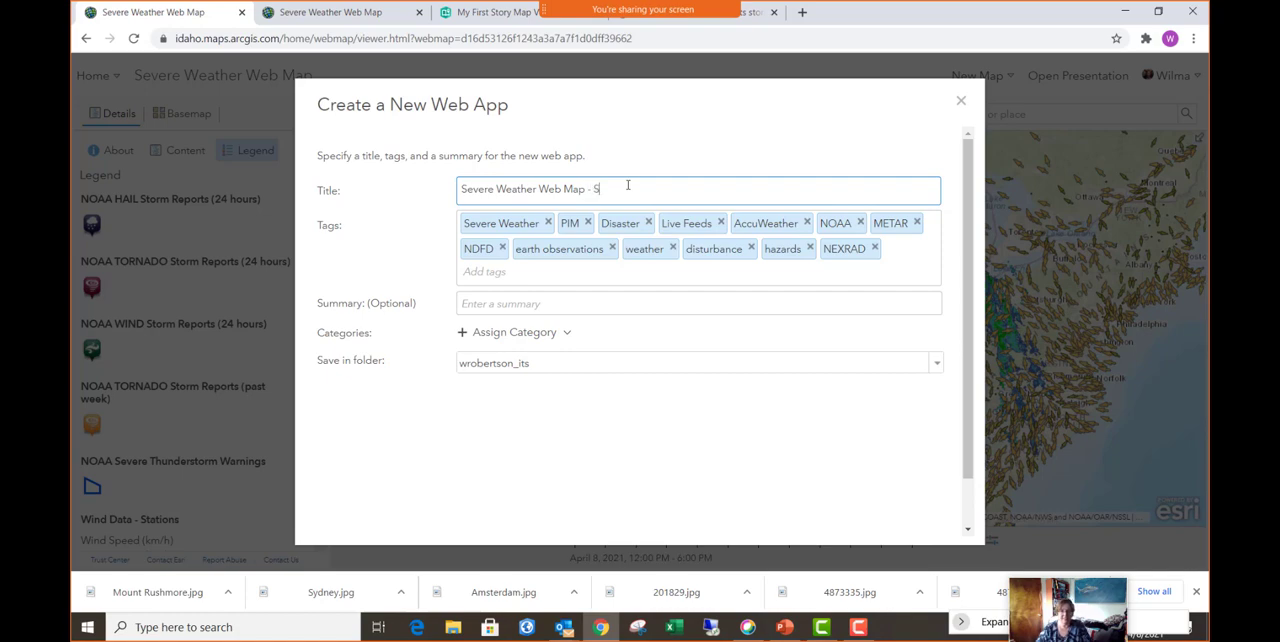
{"action": "type", "text": "- Story Map"}
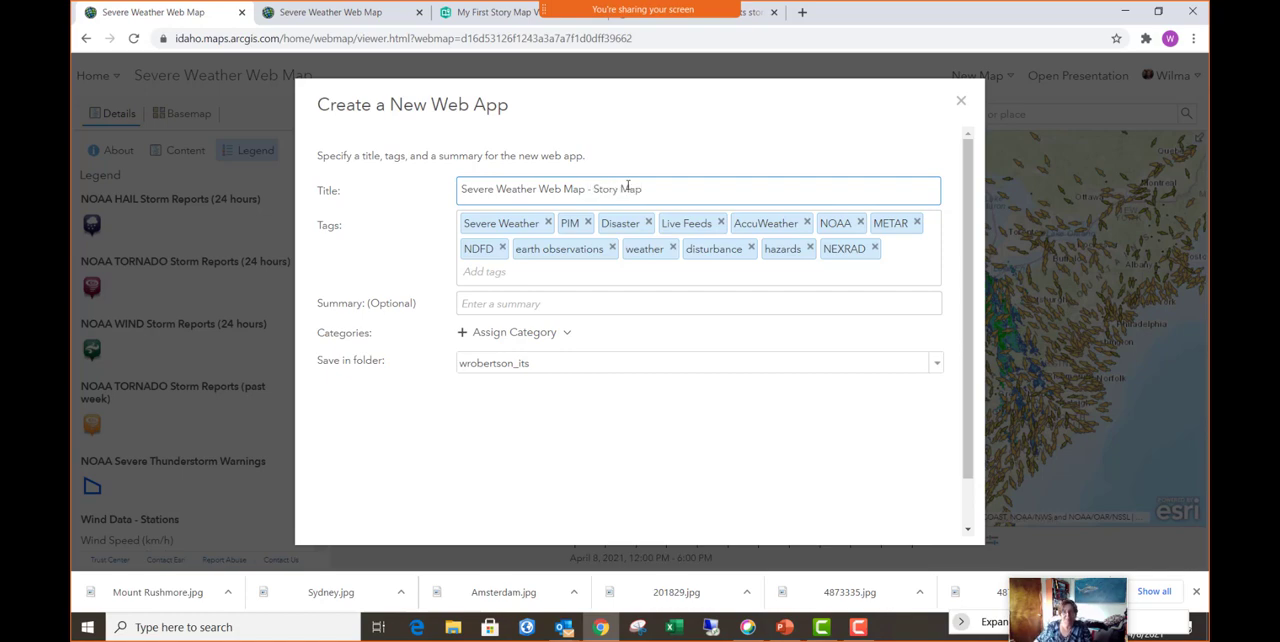
{"action": "left_click", "coordinate": [502, 280]}
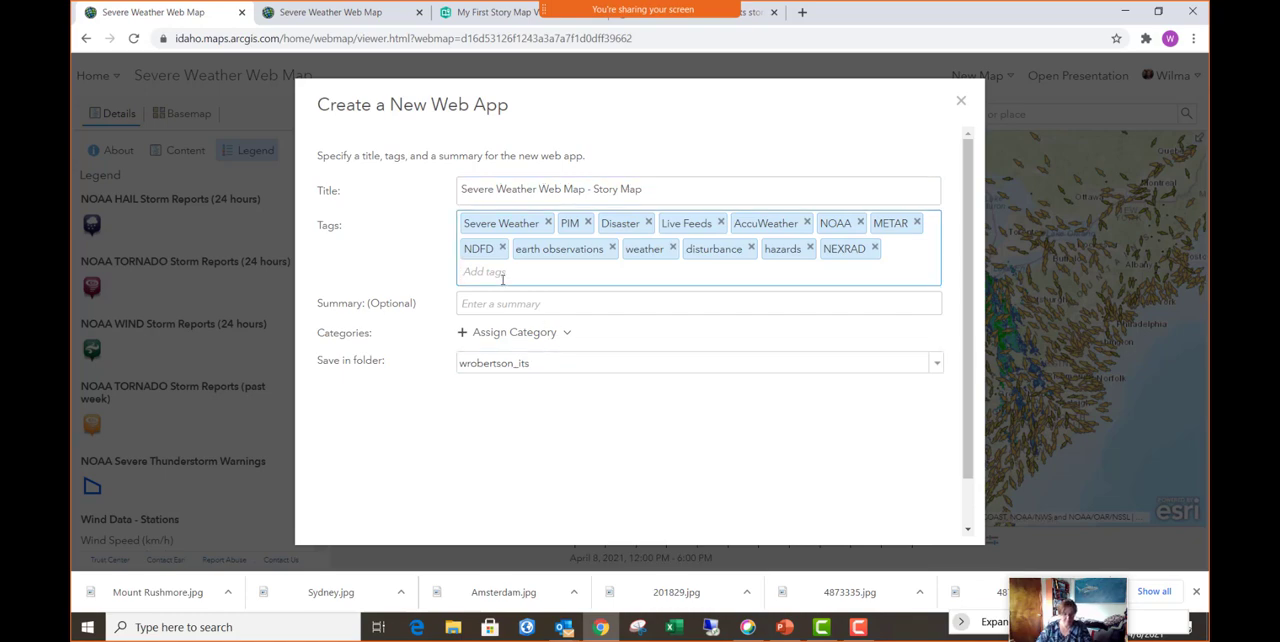
{"action": "type", "text": "temp"}
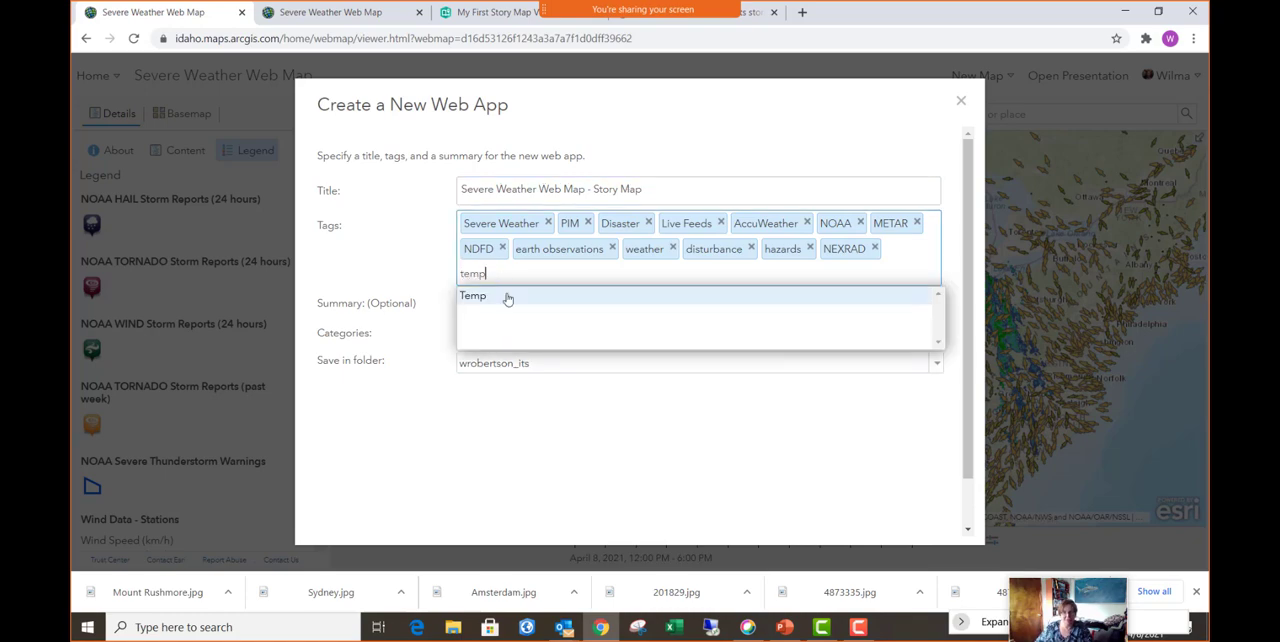
{"action": "left_click", "coordinate": [506, 296]}
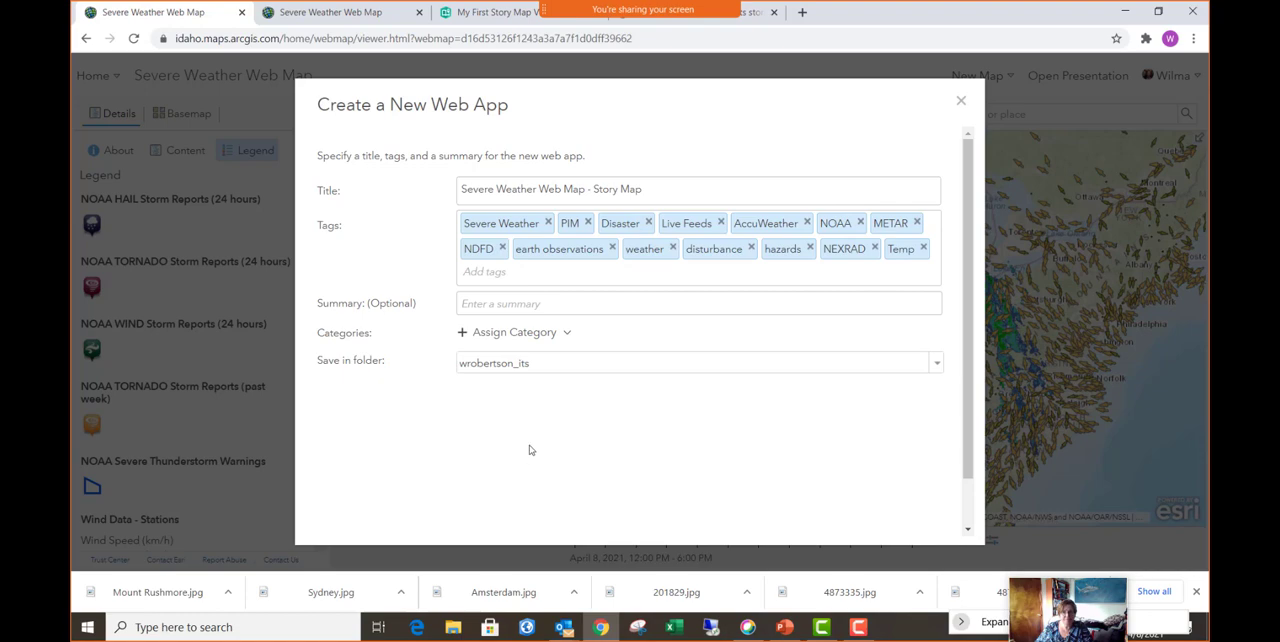
{"action": "scroll", "coordinate": [530, 450], "scroll_direction": "down", "scroll_amount": 1}
{"action": "left_click", "coordinate": [840, 507]}
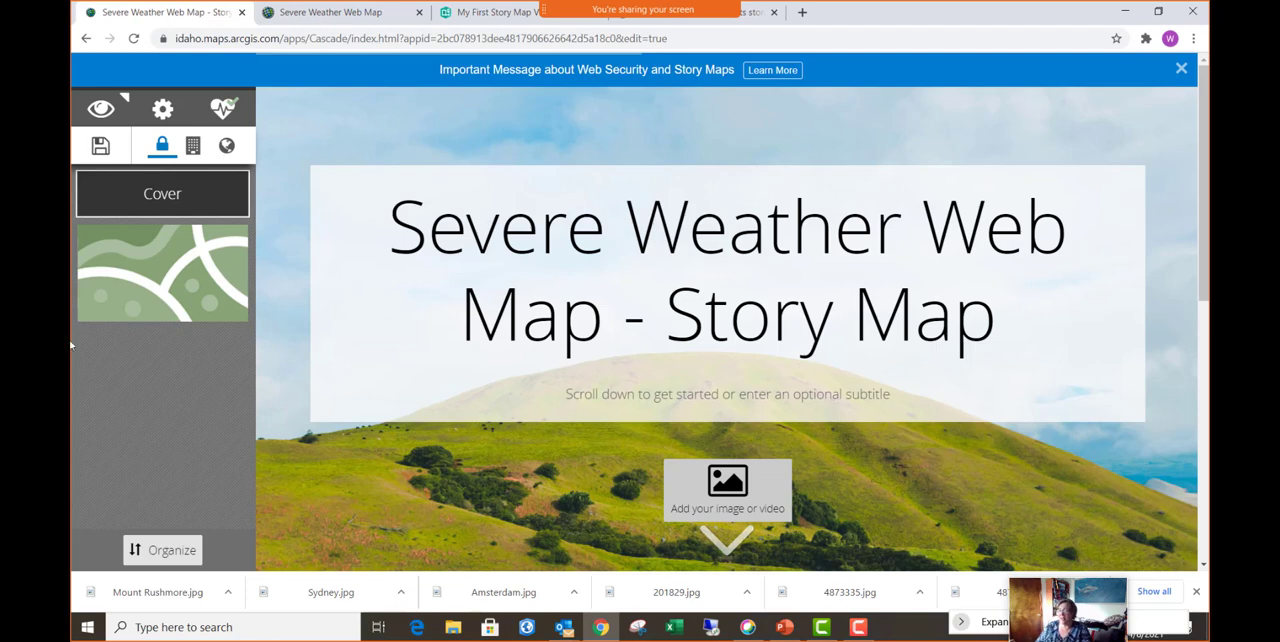
- Open the media picker for the story's cover, switch to pixy.org and search for lightning images
{"action": "left_click", "coordinate": [735, 487]}
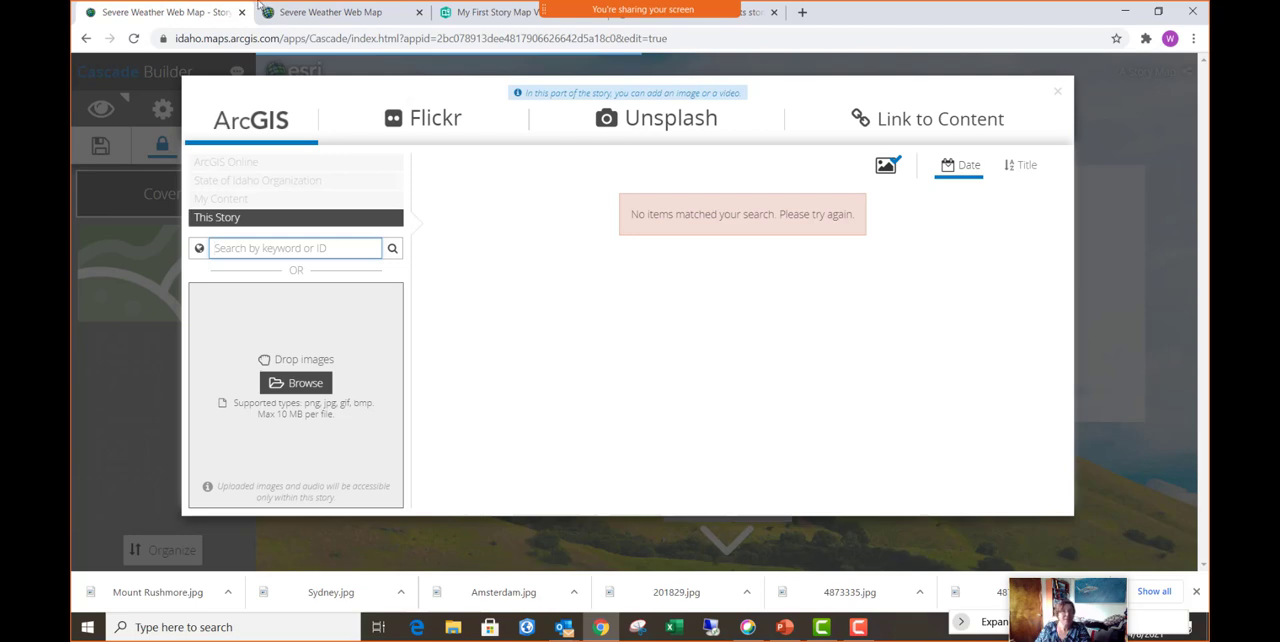
{"action": "left_click", "coordinate": [766, 19]}
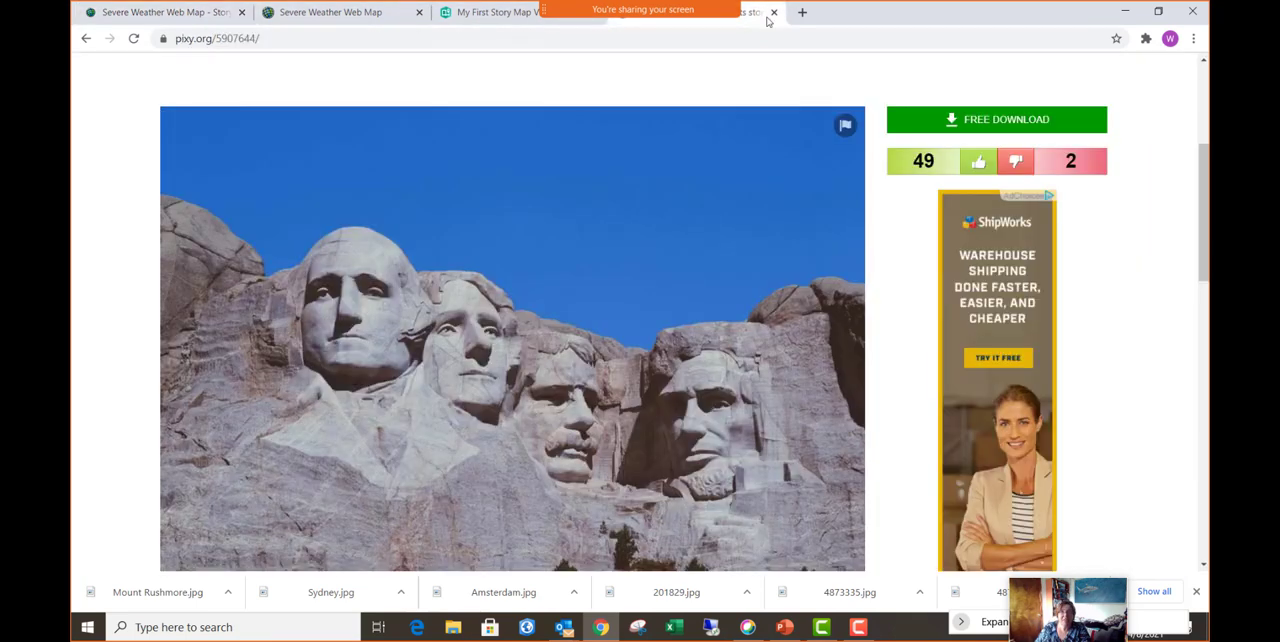
{"action": "left_click", "coordinate": [87, 39]}
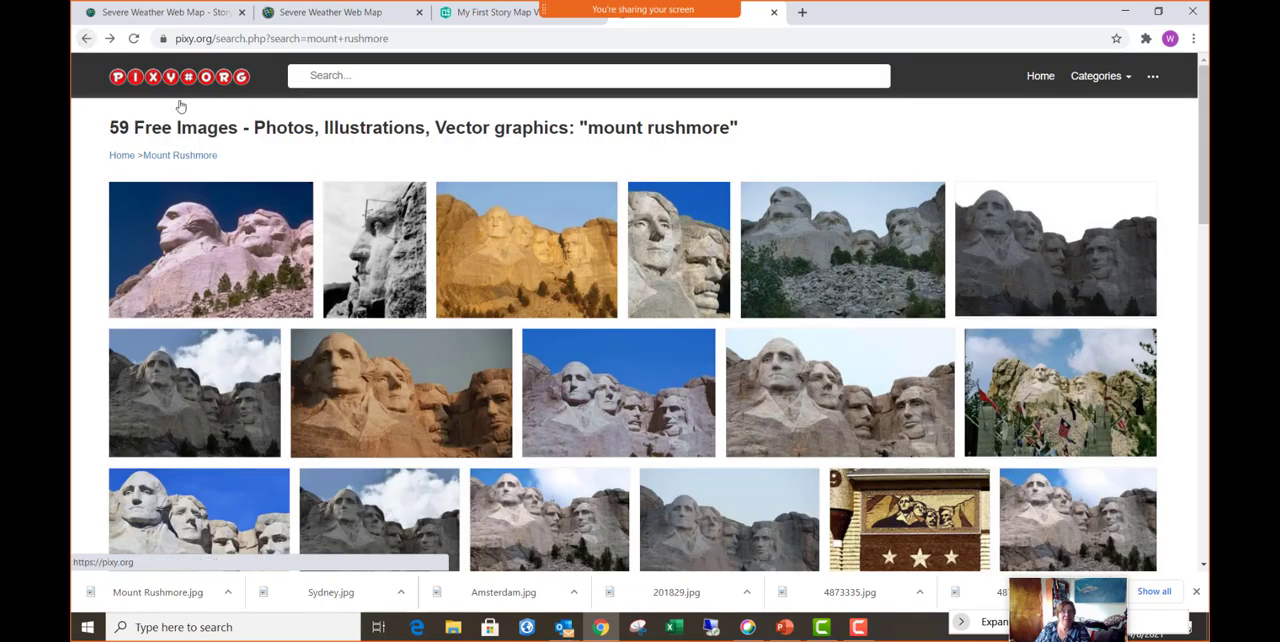
{"action": "left_click", "coordinate": [382, 77]}
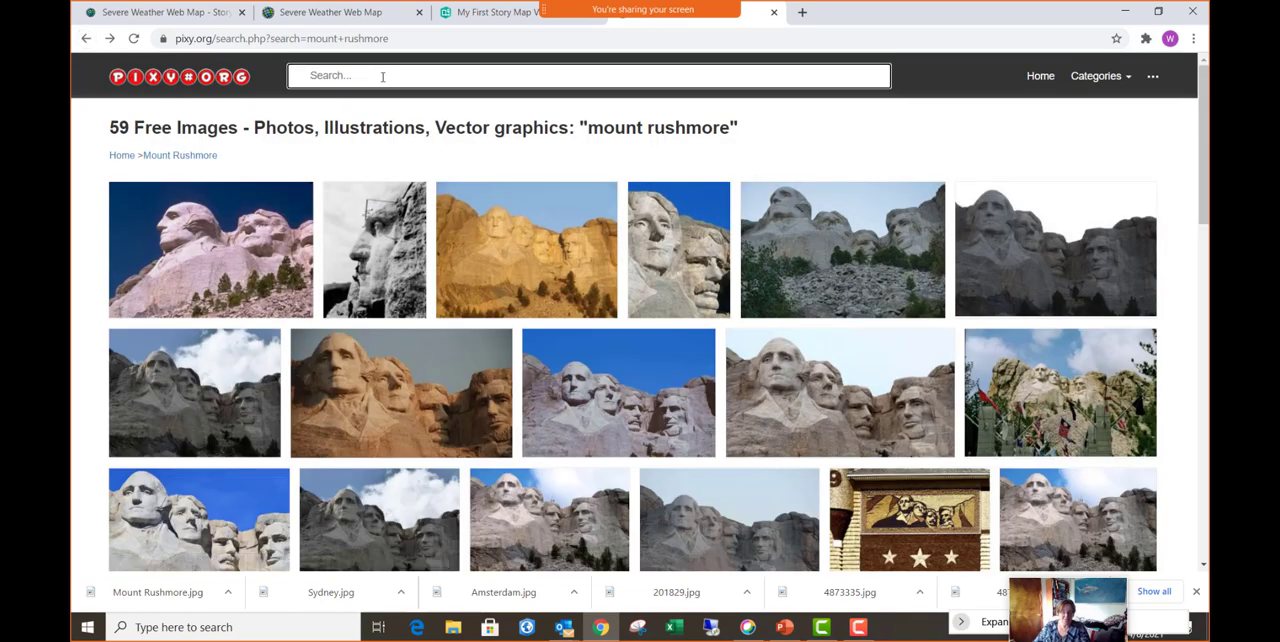
{"action": "type", "text": "ligh"}
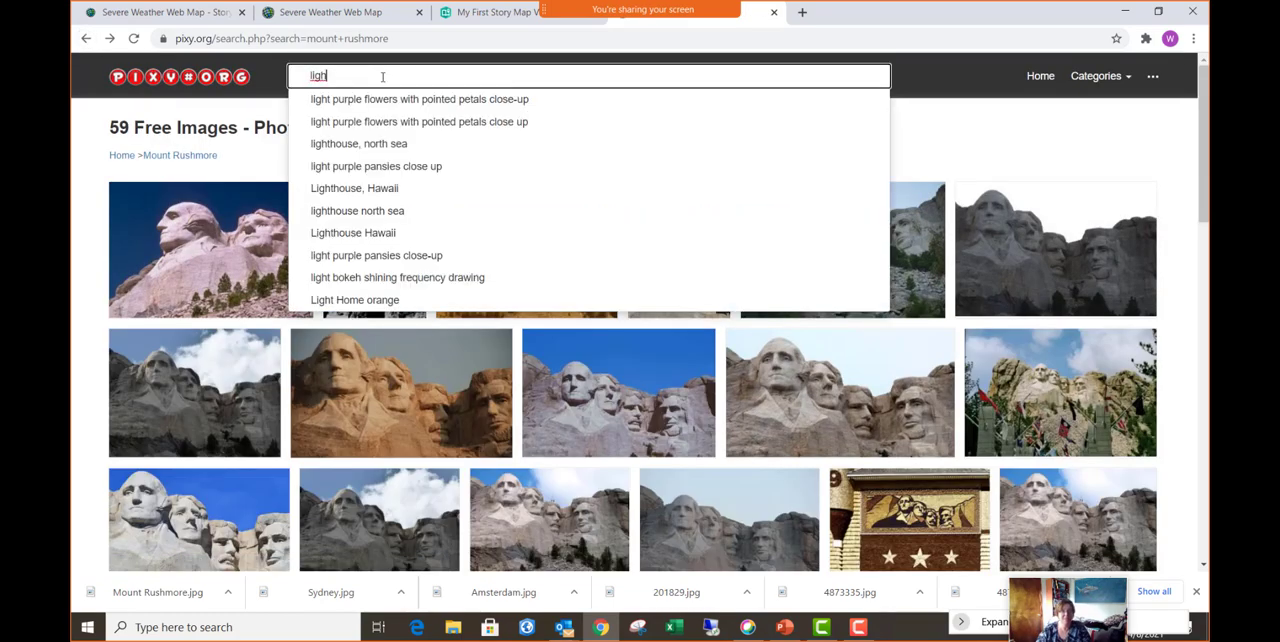
{"action": "type", "text": "tning"}
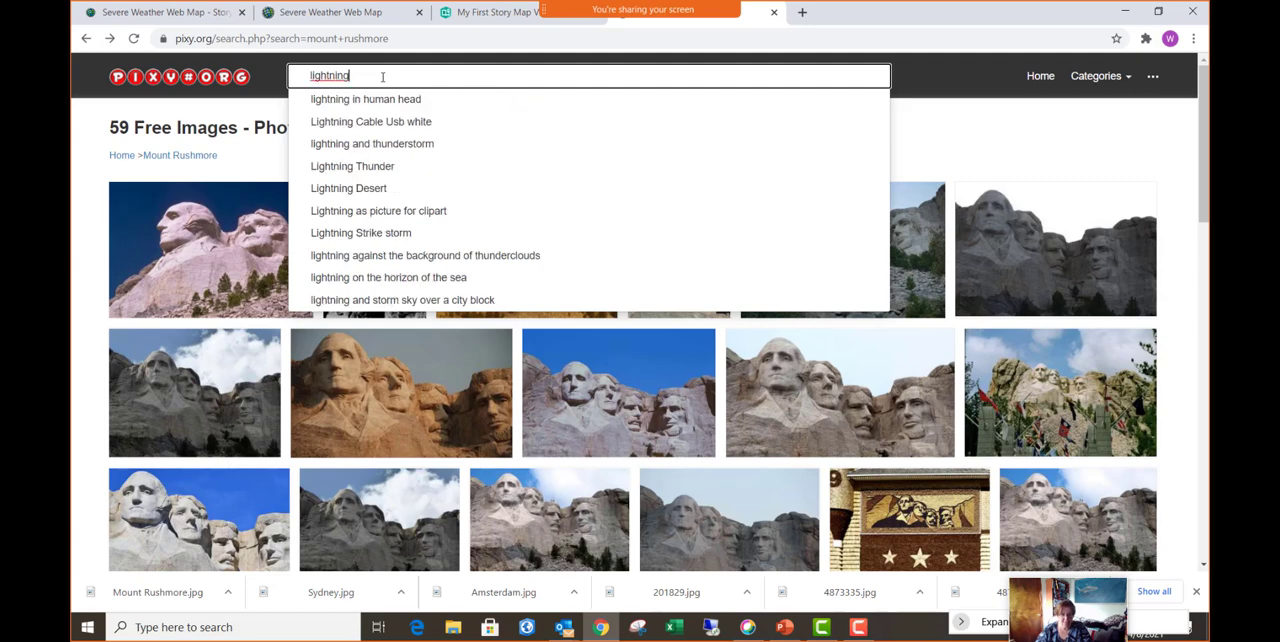
{"action": "key", "text": "Return"}
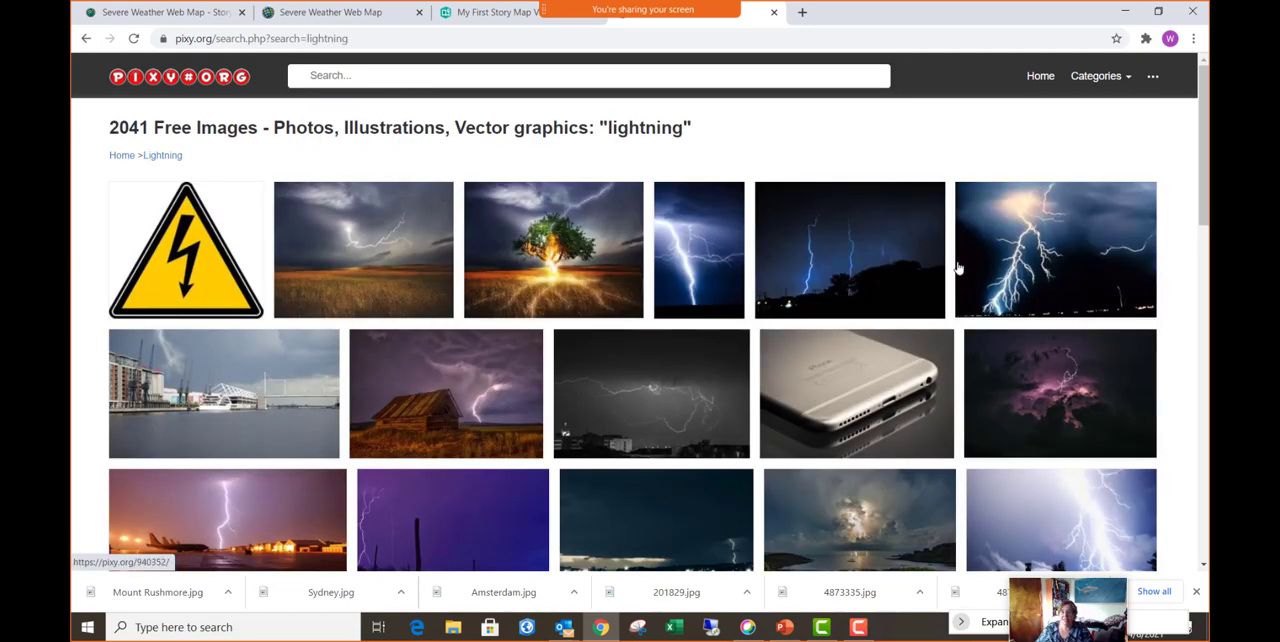
- Save the photo of lightning behind a wooden barn as 4713276.jpg in the Pictures for Training folder
{"action": "scroll", "coordinate": [956, 267], "scroll_direction": "down", "scroll_amount": 2}
{"action": "scroll", "coordinate": [956, 267], "scroll_direction": "down", "scroll_amount": 1}
{"action": "scroll", "coordinate": [956, 267], "scroll_direction": "up", "scroll_amount": 4}
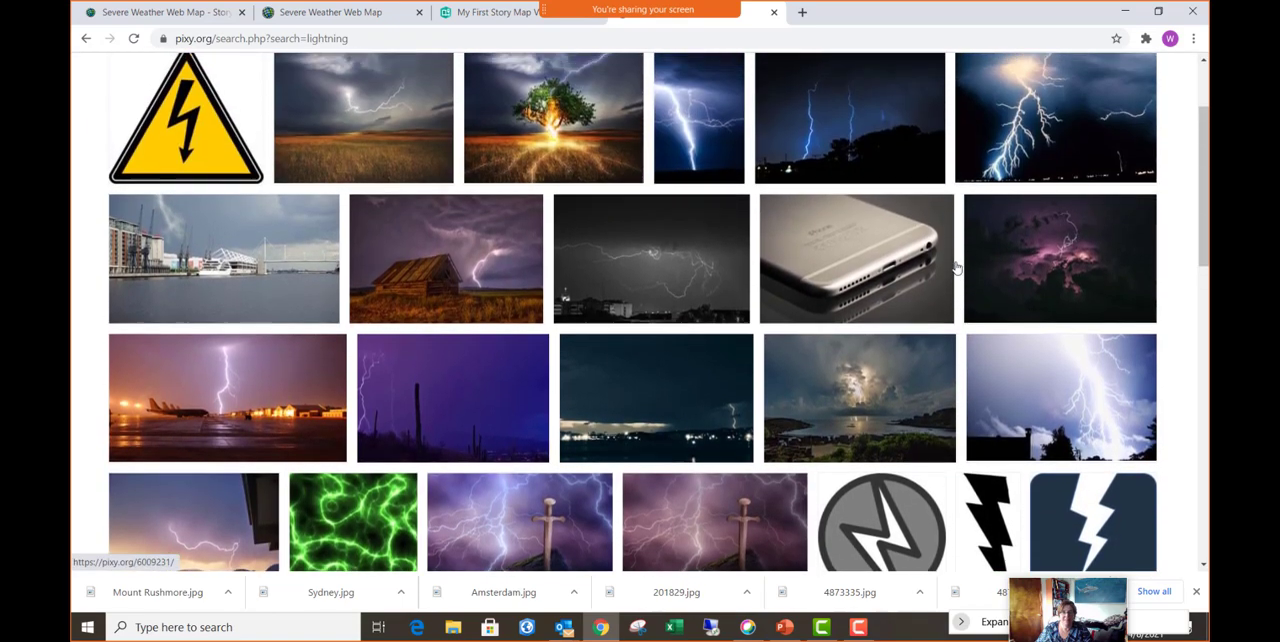
{"action": "left_click", "coordinate": [490, 404]}
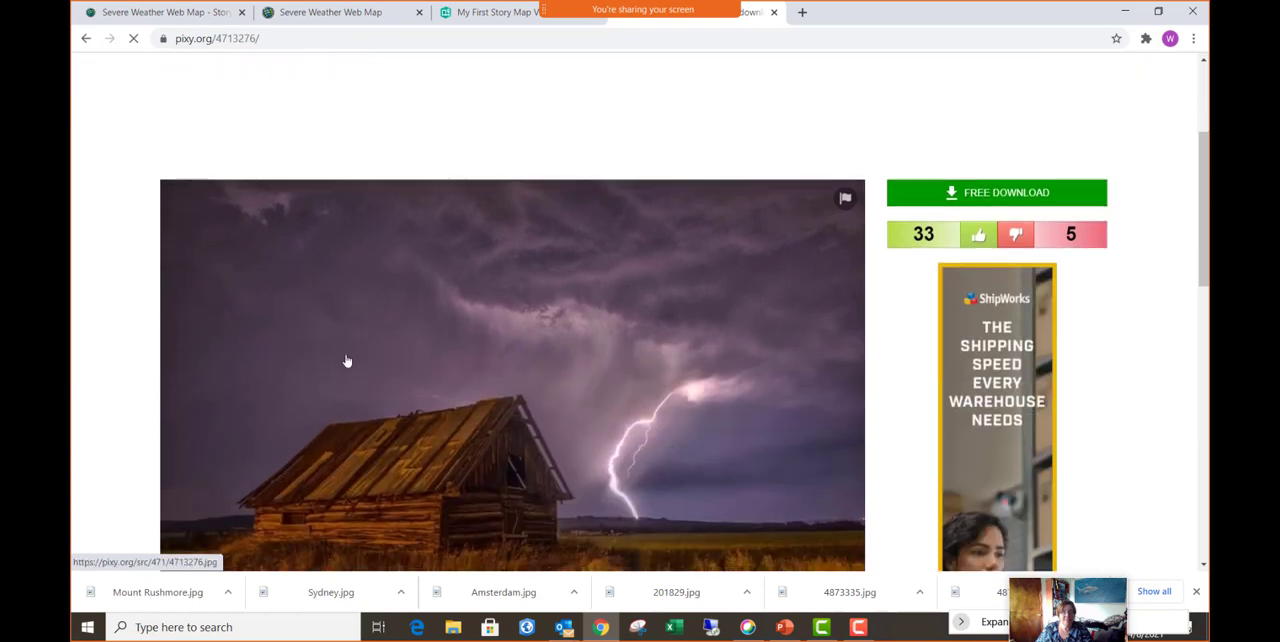
{"action": "scroll", "coordinate": [346, 360], "scroll_direction": "down", "scroll_amount": 2}
{"action": "right_click", "coordinate": [540, 338]}
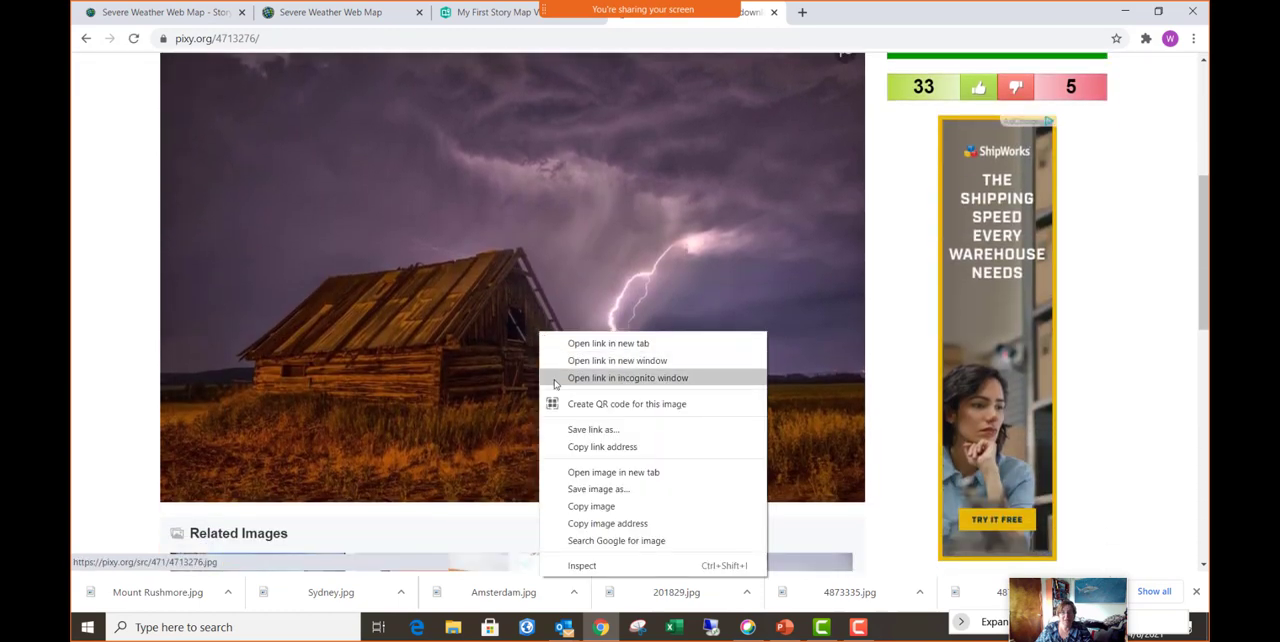
{"action": "left_click", "coordinate": [628, 490]}
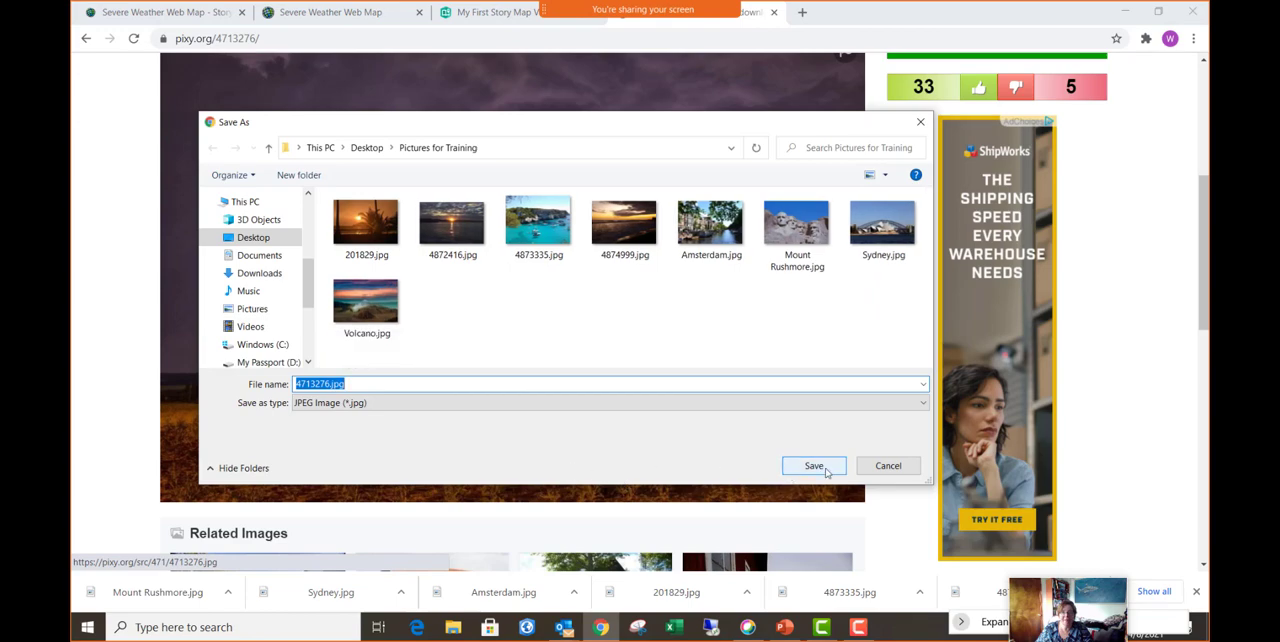
{"action": "left_click", "coordinate": [814, 466]}
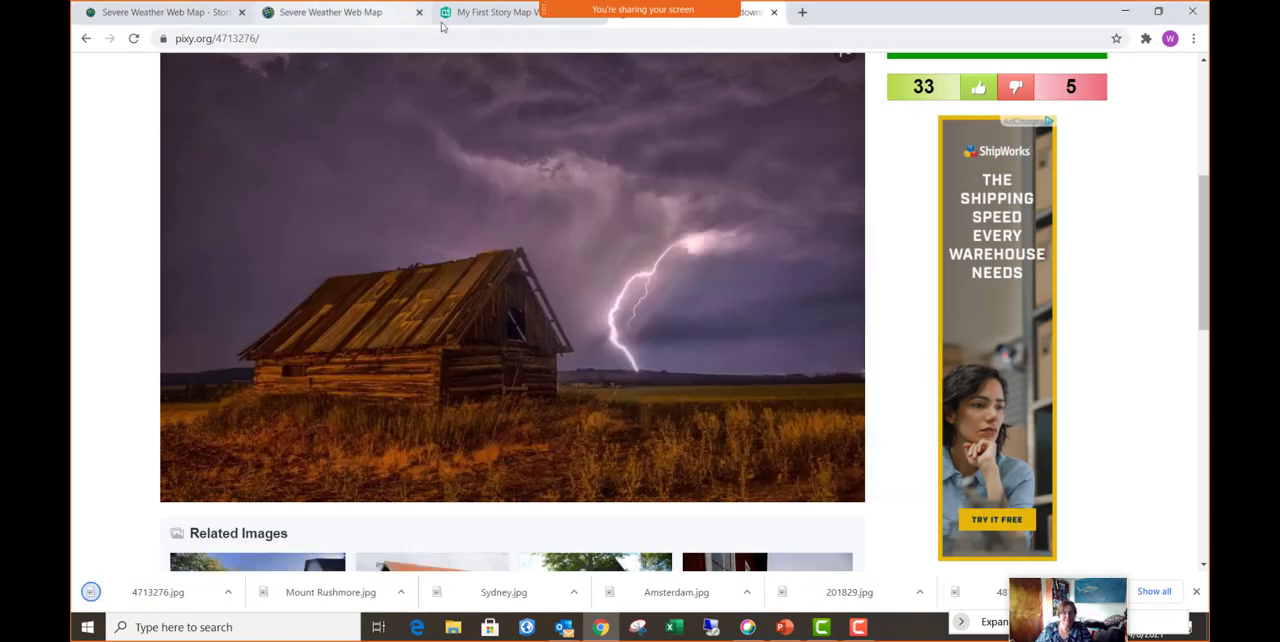
- Return to the Cascade story and review the cover's ArcGIS, Unsplash and Link to Content media sources, closing them without adding anything
{"action": "left_click", "coordinate": [385, 17]}
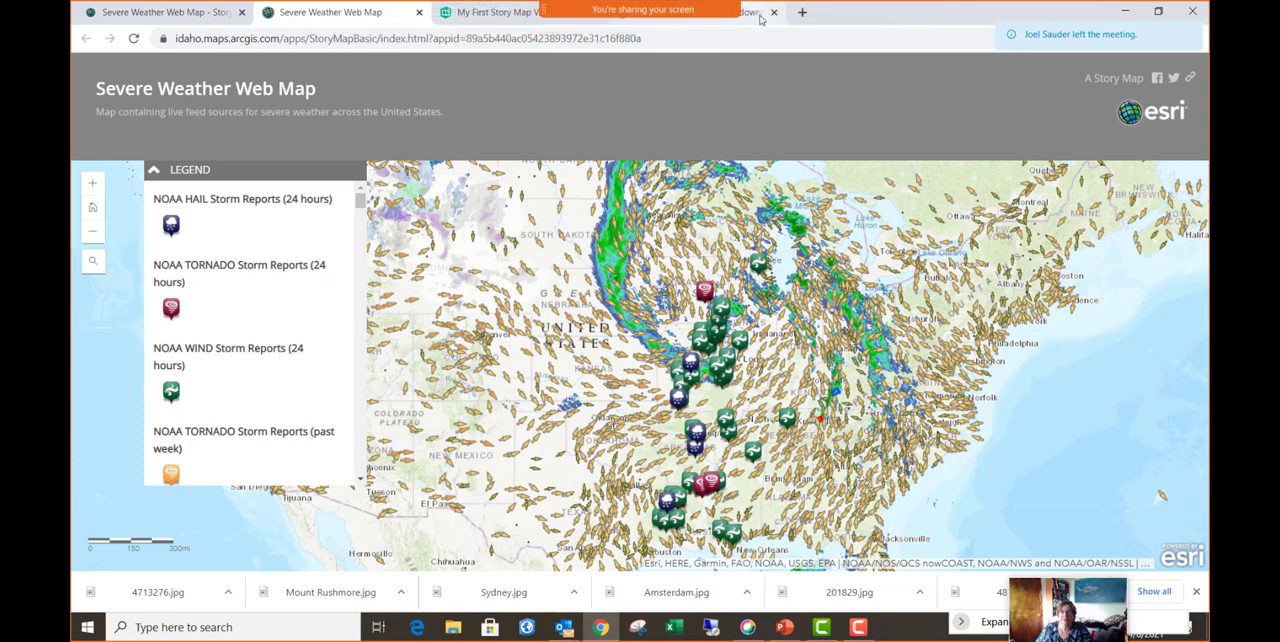
{"action": "left_click", "coordinate": [752, 22]}
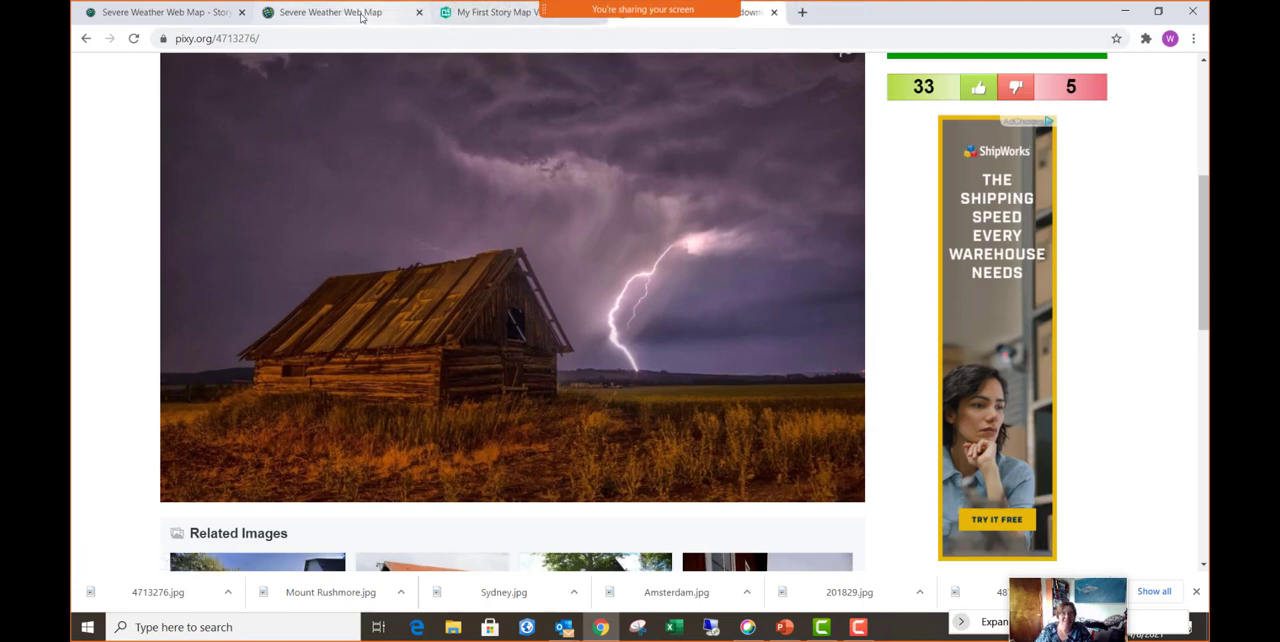
{"action": "left_click", "coordinate": [217, 15]}
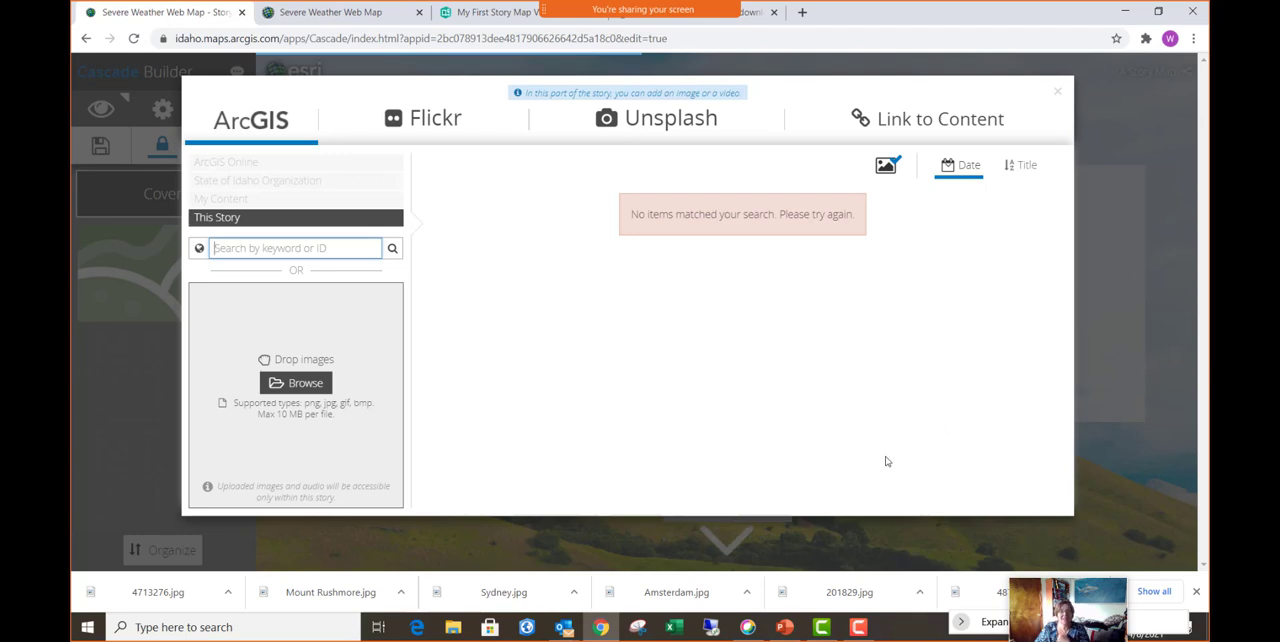
{"action": "left_click", "coordinate": [886, 168]}
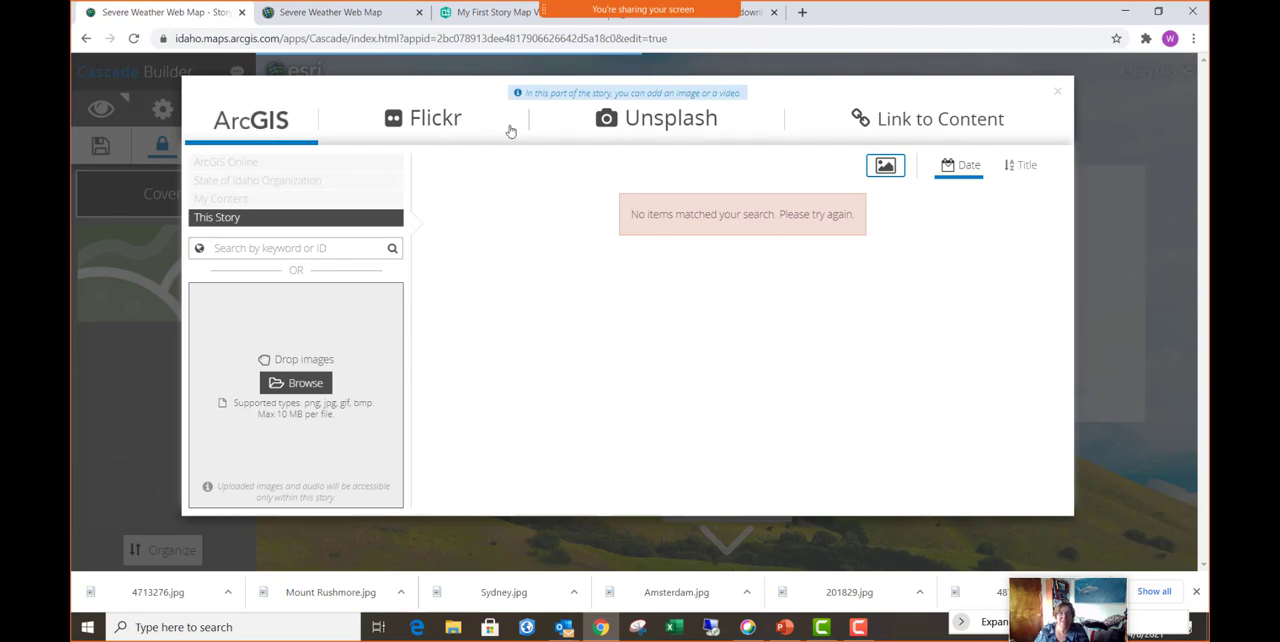
{"action": "left_click", "coordinate": [704, 124]}
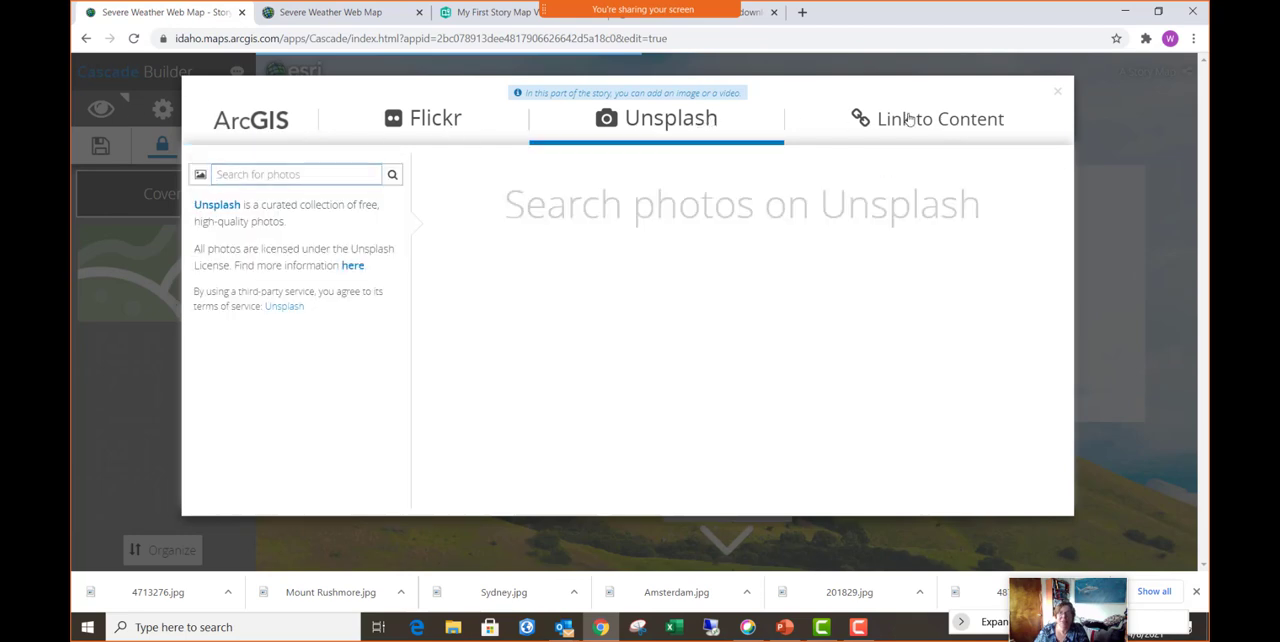
{"action": "left_click", "coordinate": [908, 119]}
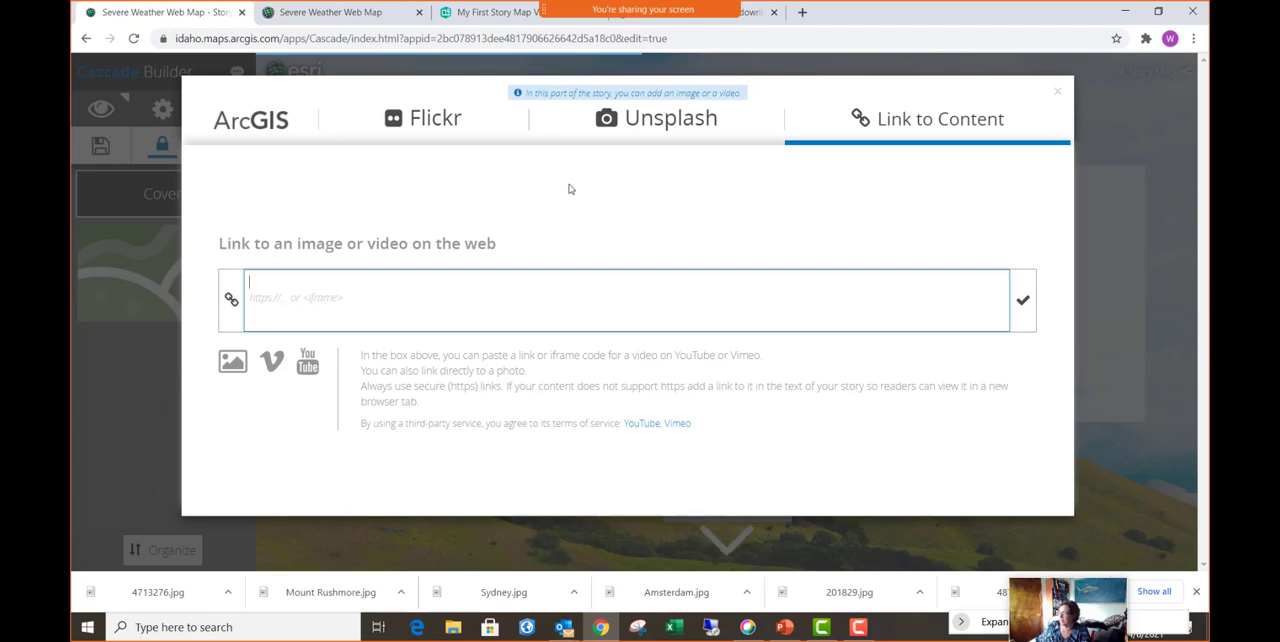
{"action": "left_click", "coordinate": [1057, 97]}
- Review the story's logo and sharing settings and dismiss them without applying changes
{"action": "scroll", "coordinate": [1057, 101], "scroll_direction": "down", "scroll_amount": 3}
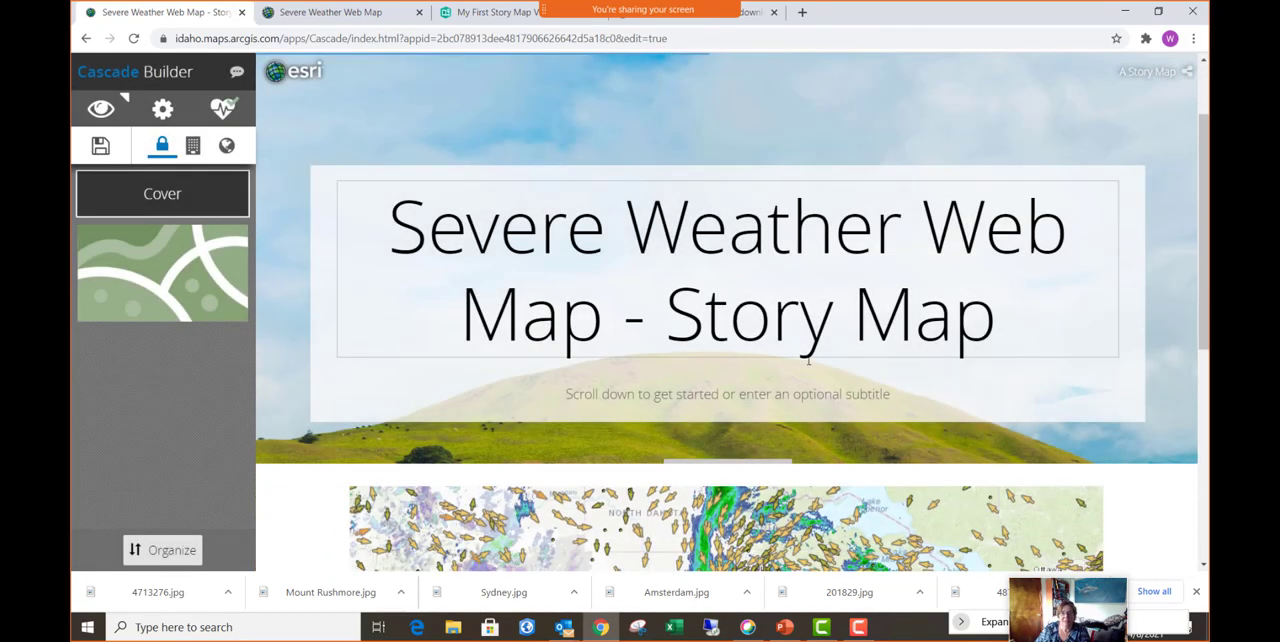
{"action": "scroll", "coordinate": [734, 508], "scroll_direction": "down", "scroll_amount": 1}
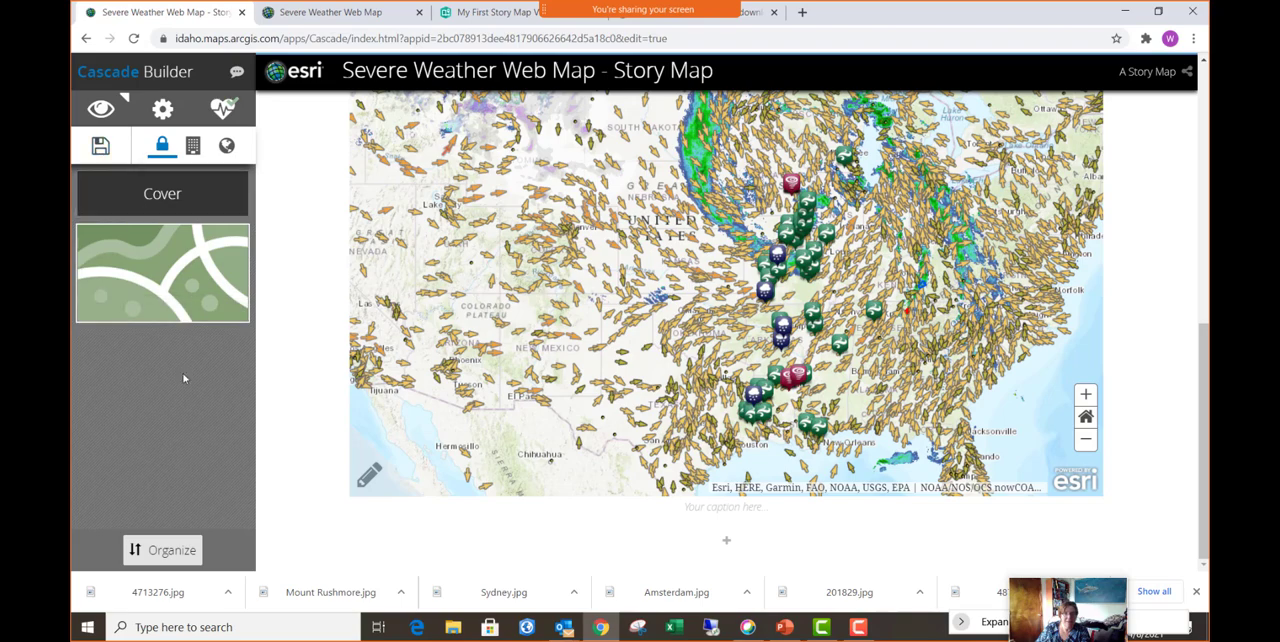
{"action": "left_click", "coordinate": [162, 110]}
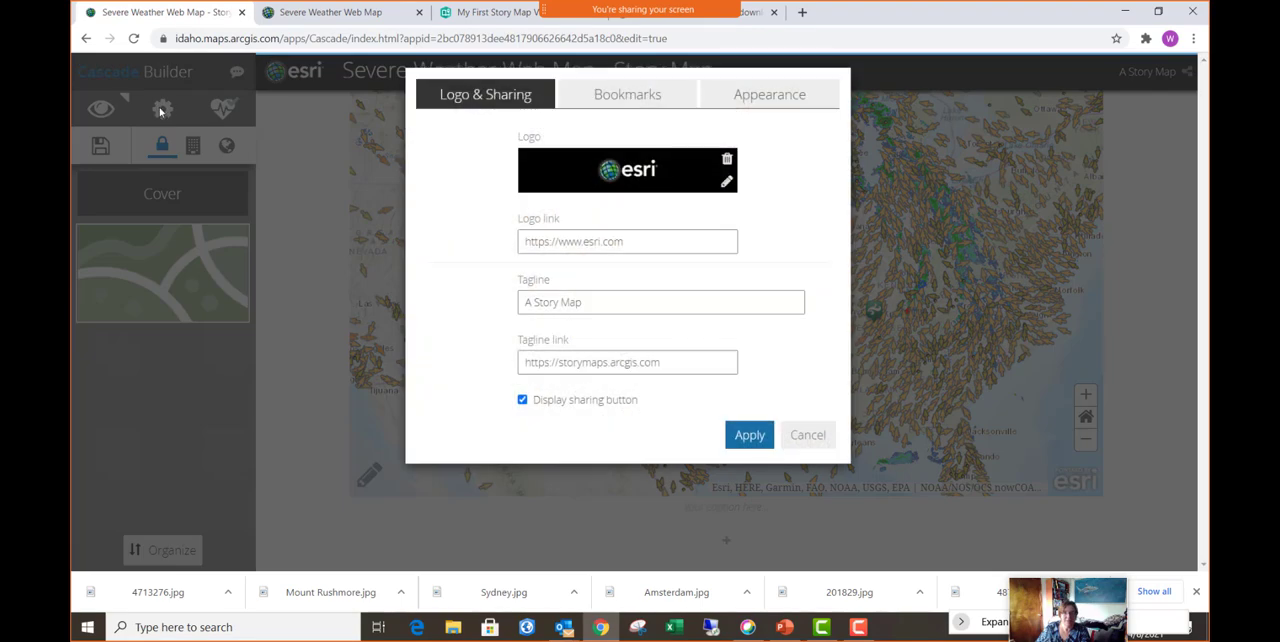
{"action": "left_click", "coordinate": [808, 435]}
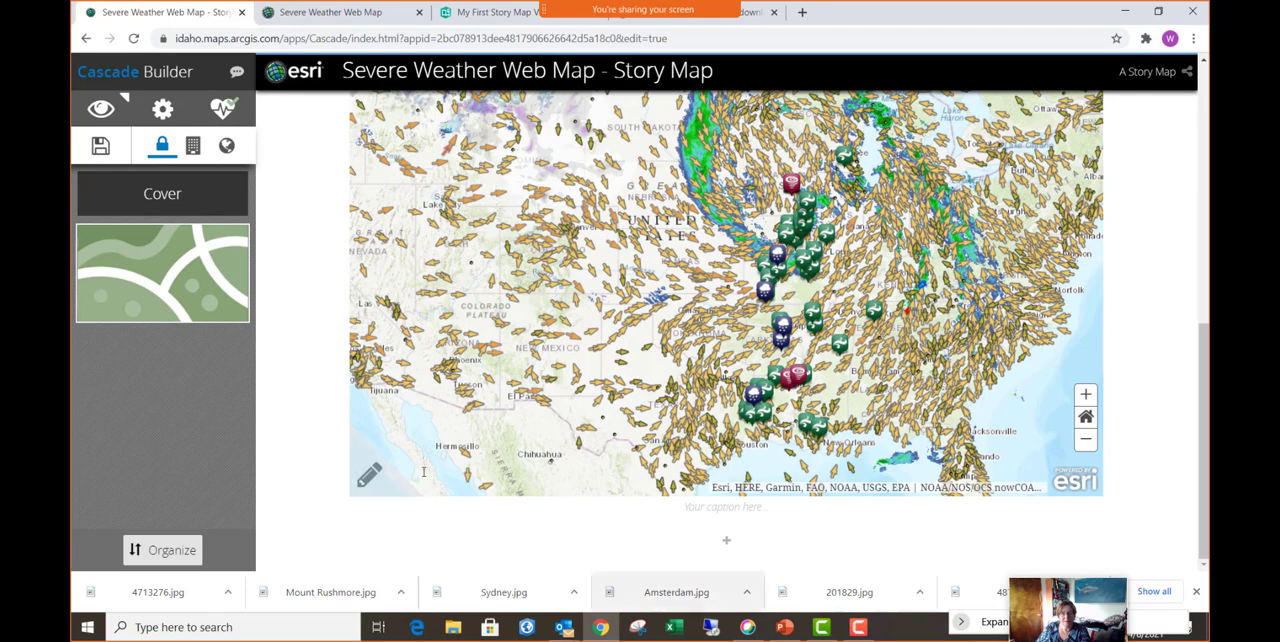
- Try the Large size for the embedded weather map and set it back to Medium
{"action": "left_click", "coordinate": [368, 478]}
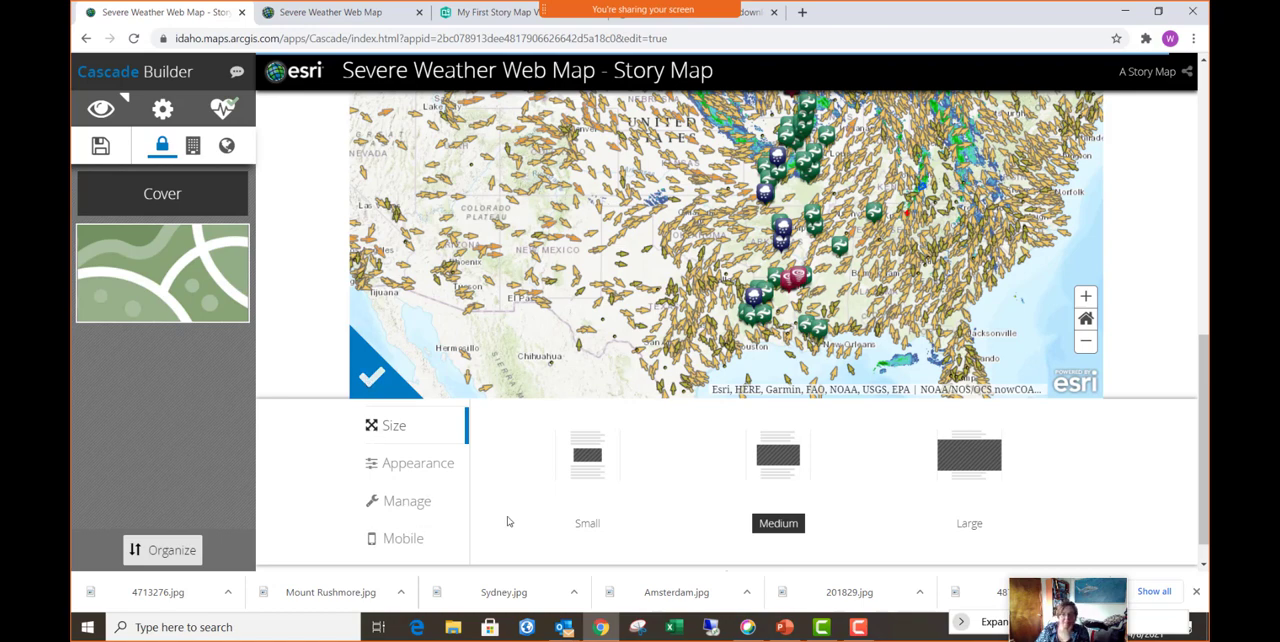
{"action": "left_click", "coordinate": [979, 459]}
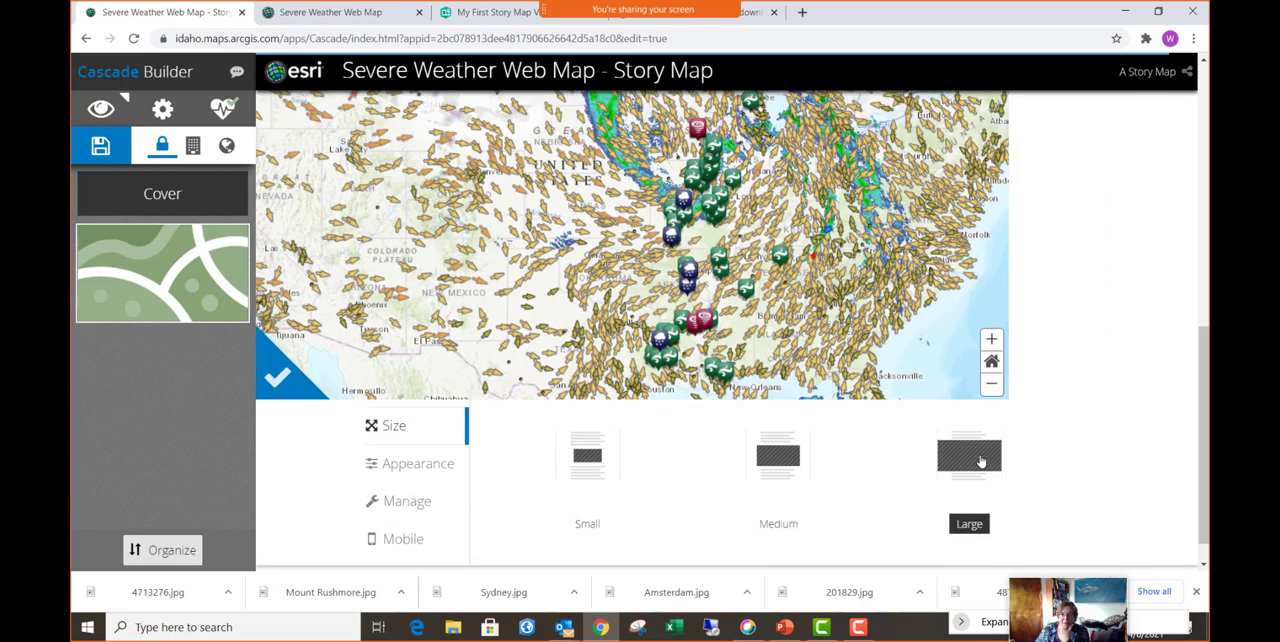
{"action": "left_click", "coordinate": [778, 456]}
- Examine the embedded map's management options and its appearance settings for view and interaction
{"action": "left_click", "coordinate": [410, 502]}
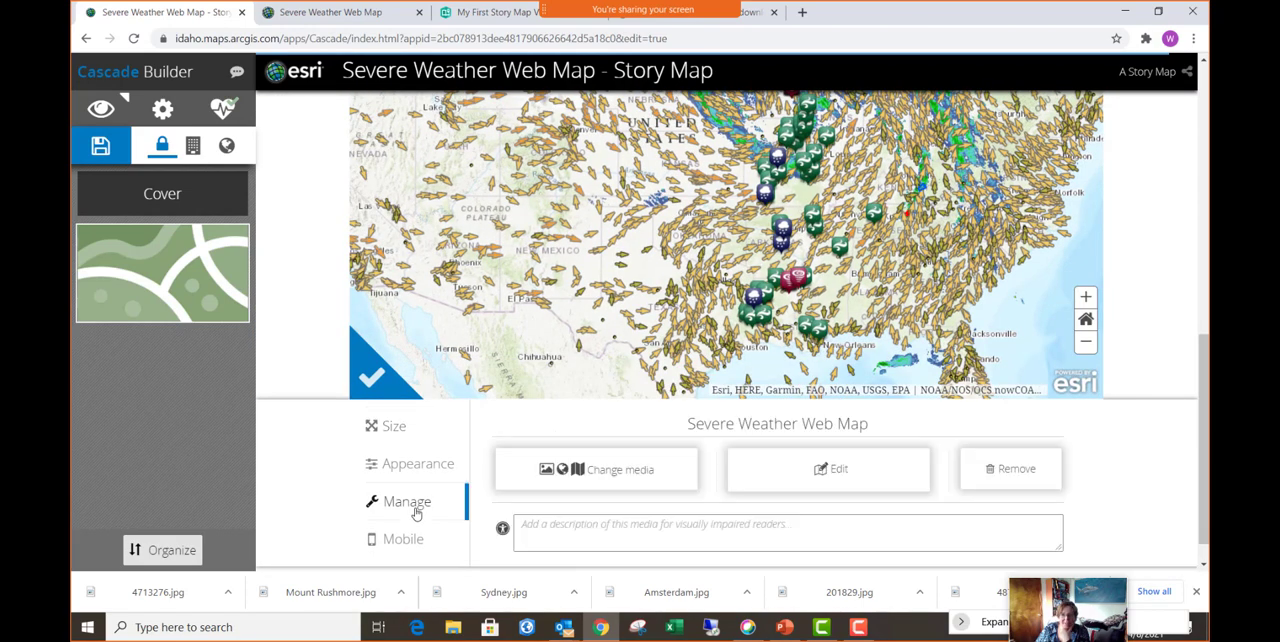
{"action": "left_click", "coordinate": [415, 467]}
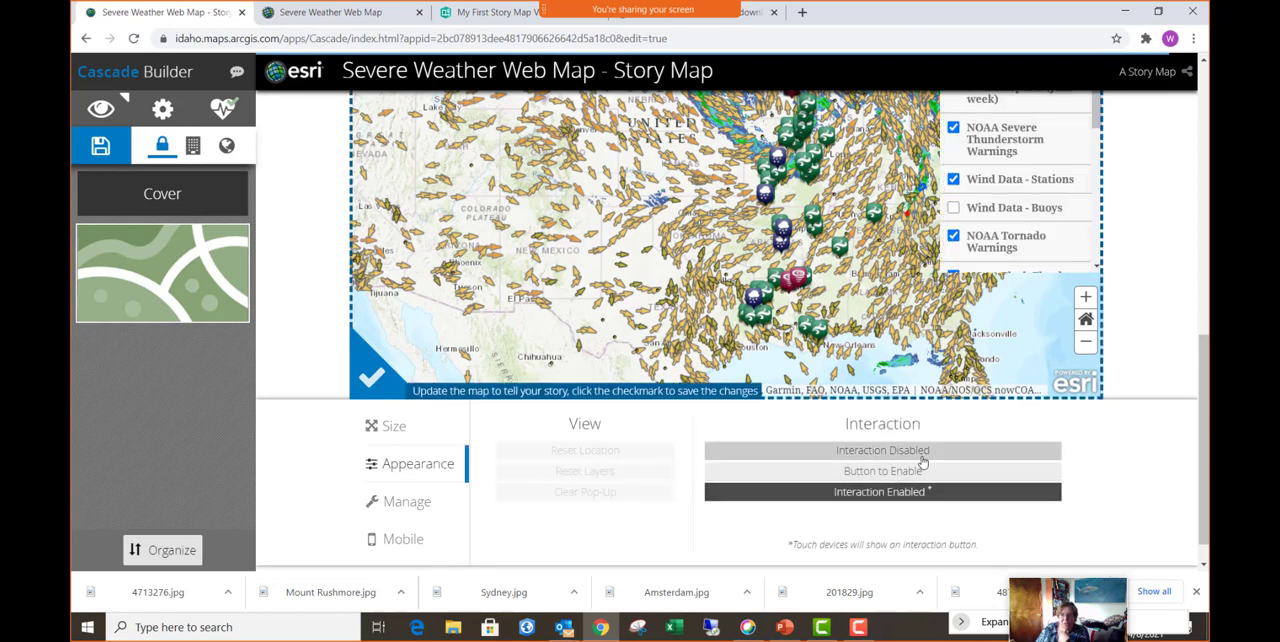
{"action": "scroll", "coordinate": [1005, 350], "scroll_direction": "up", "scroll_amount": 5}
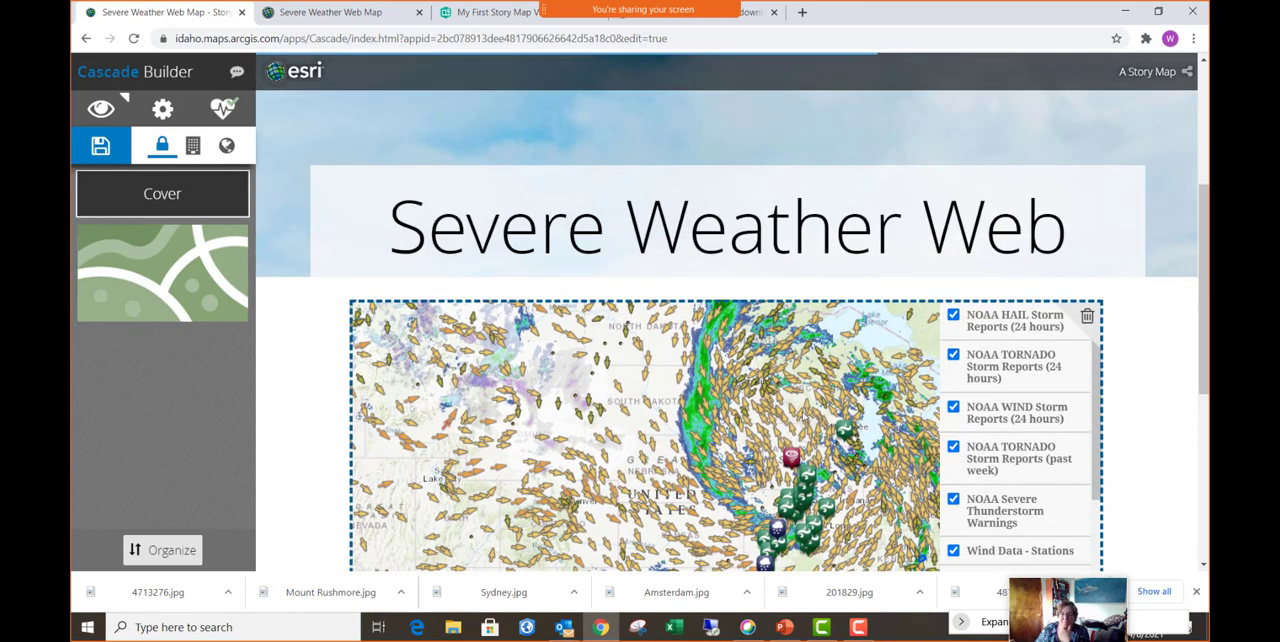
{"action": "scroll", "coordinate": [803, 416], "scroll_direction": "up", "scroll_amount": 5}
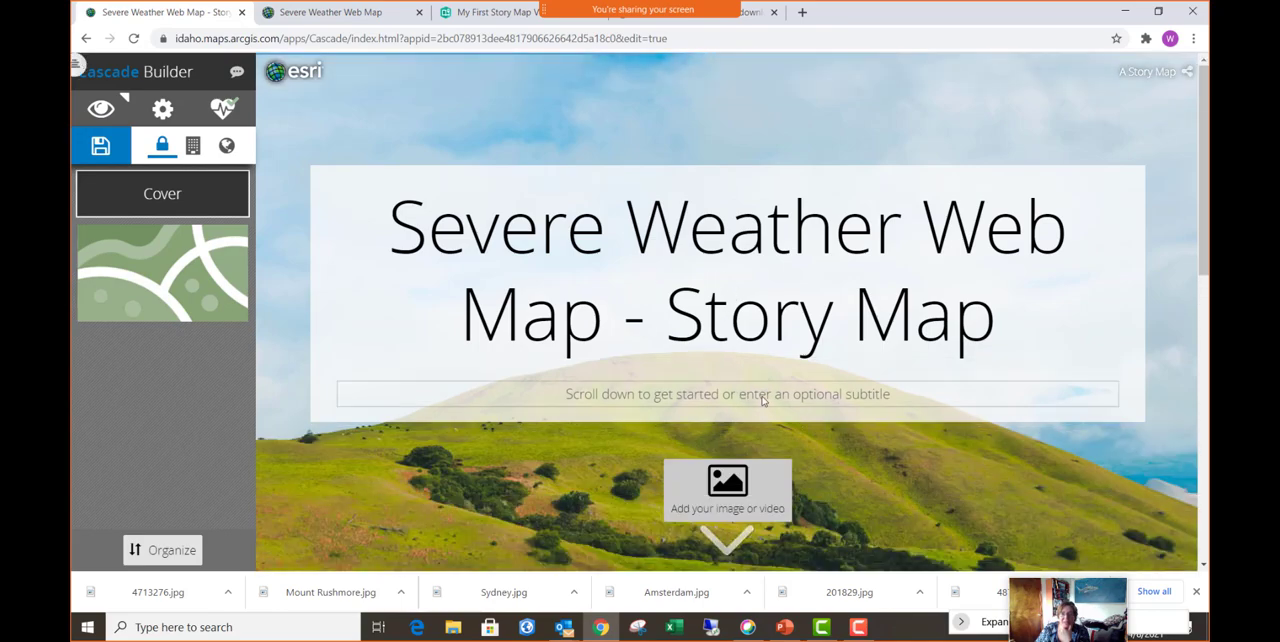
- Add an immersive section below the embedded weather map
{"action": "scroll", "coordinate": [598, 388], "scroll_direction": "down", "scroll_amount": 3}
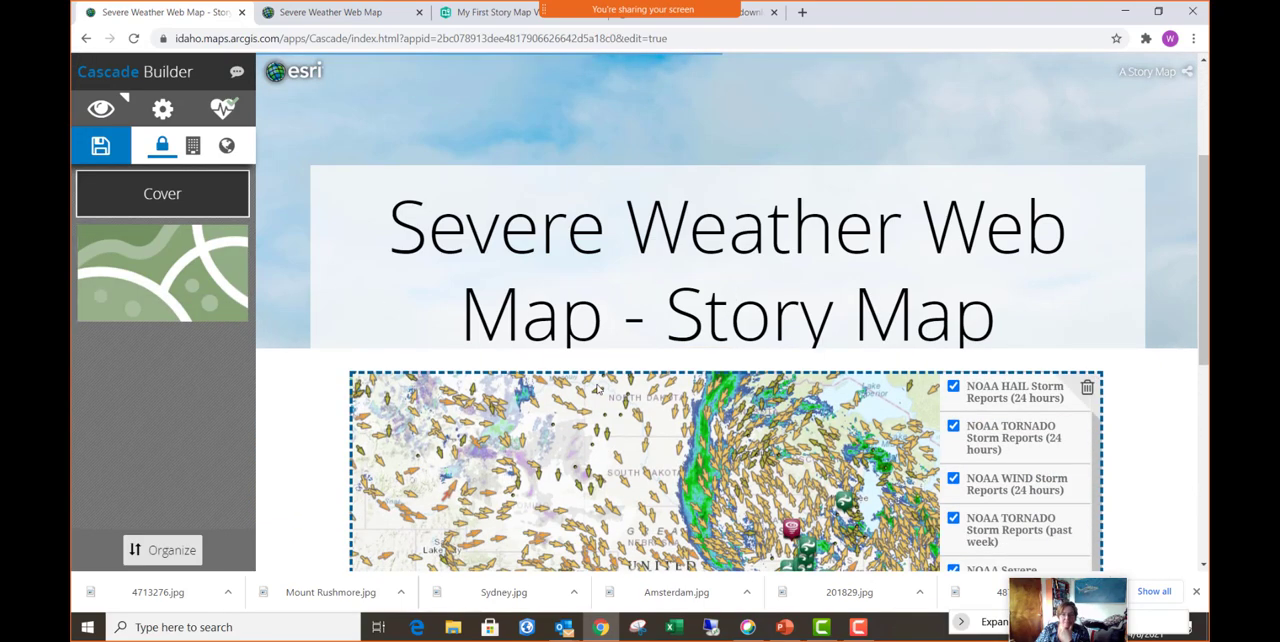
{"action": "scroll", "coordinate": [598, 388], "scroll_direction": "down", "scroll_amount": 1}
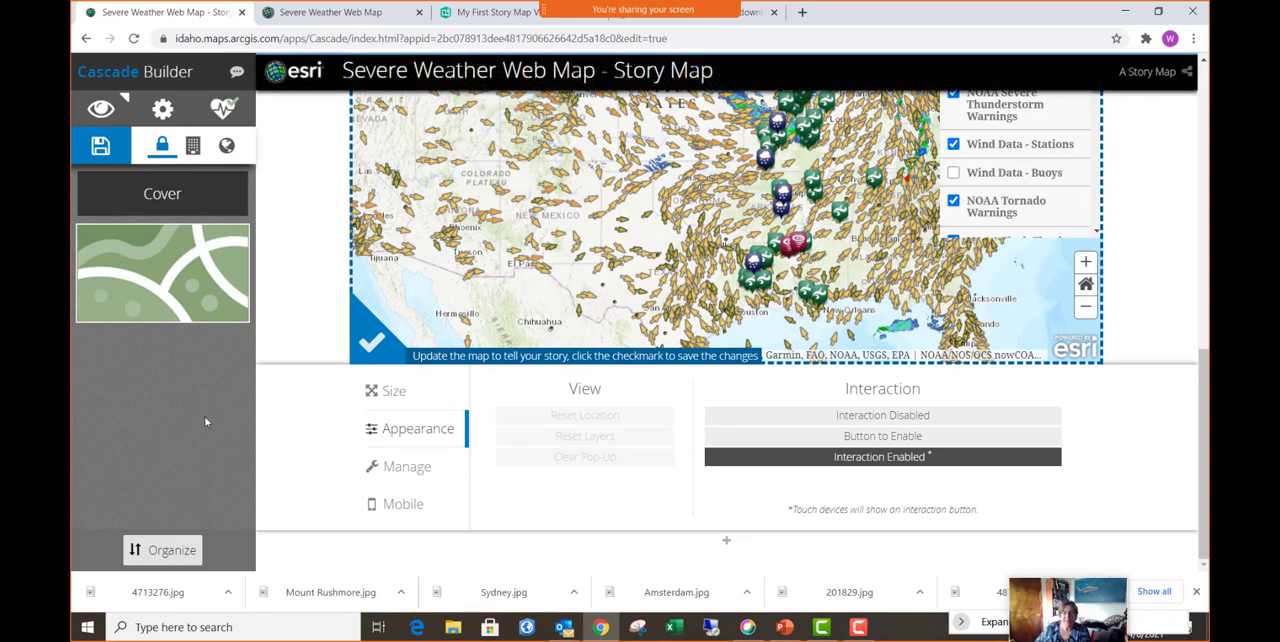
{"action": "left_click", "coordinate": [727, 544]}
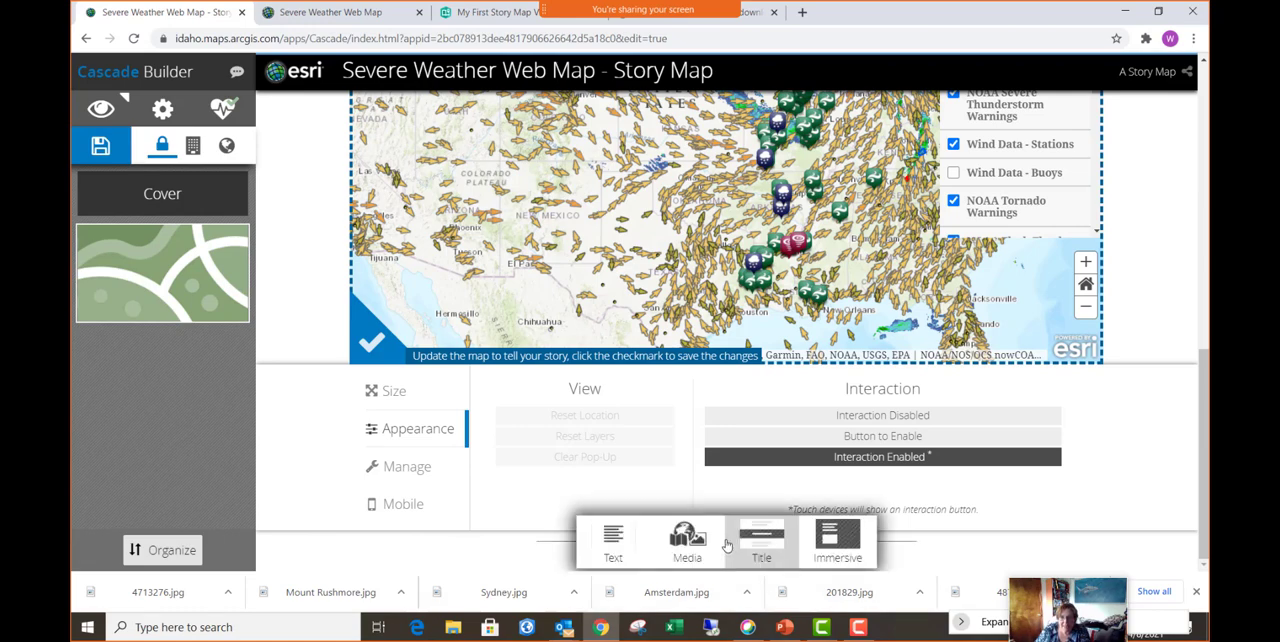
{"action": "left_click", "coordinate": [847, 550]}
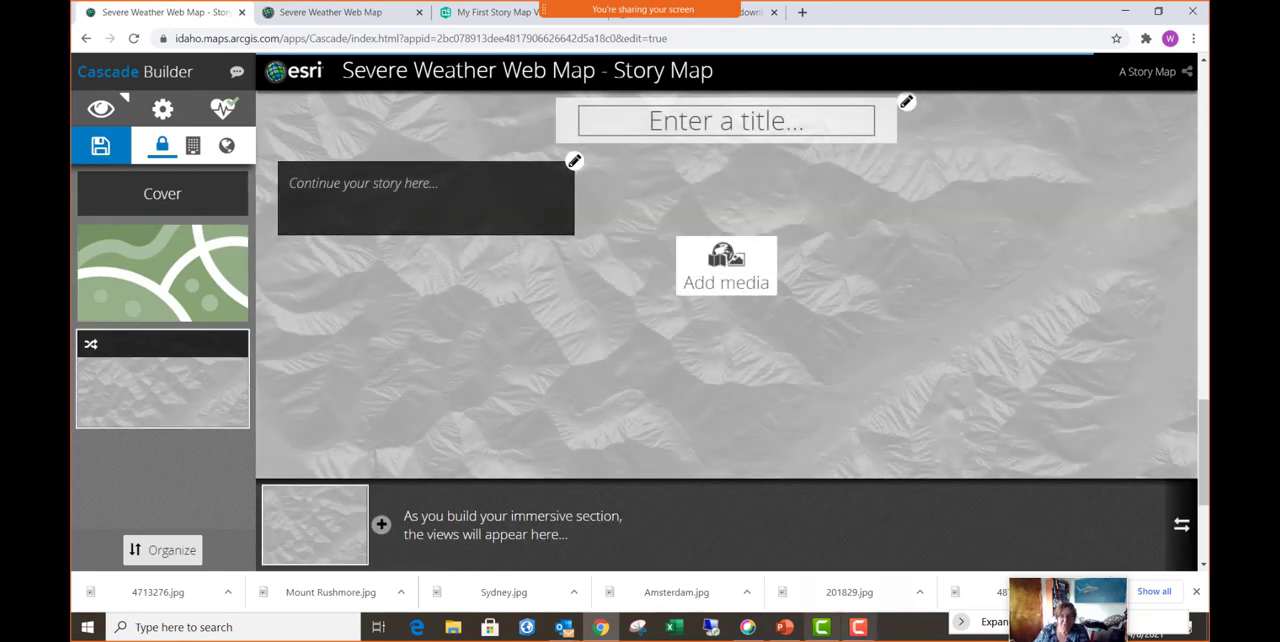
- Switch to the Getting Started with Story Maps presentation in PowerPoint and copy the YouTube embed link from slide 33 on Cascade
{"action": "mouse_move", "coordinate": [785, 632]}
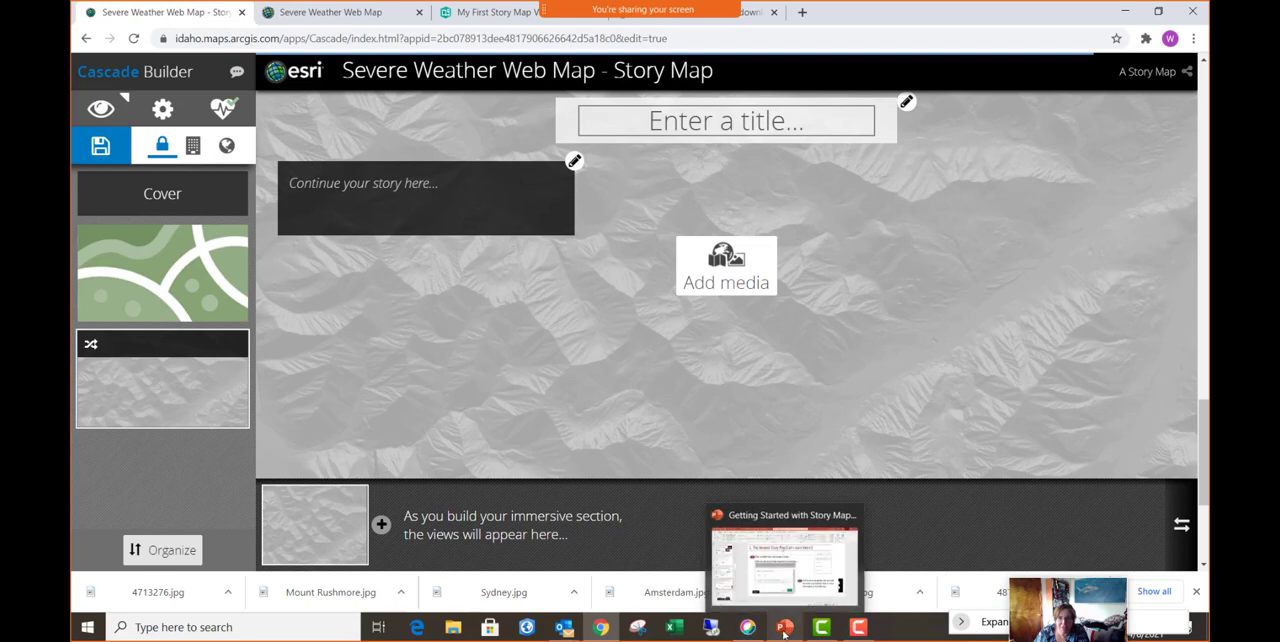
{"action": "left_click", "coordinate": [785, 632]}
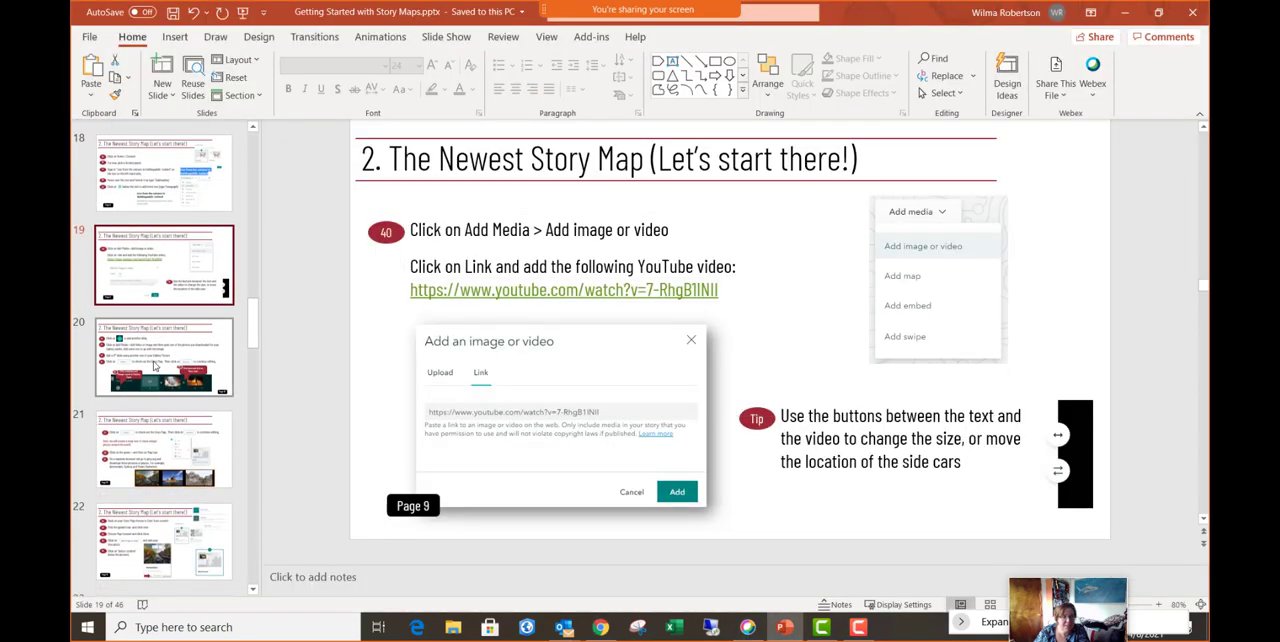
{"action": "left_click", "coordinate": [157, 366]}
{"action": "scroll", "coordinate": [157, 420], "scroll_direction": "down", "scroll_amount": 2}
{"action": "scroll", "coordinate": [157, 420], "scroll_direction": "down", "scroll_amount": 10}
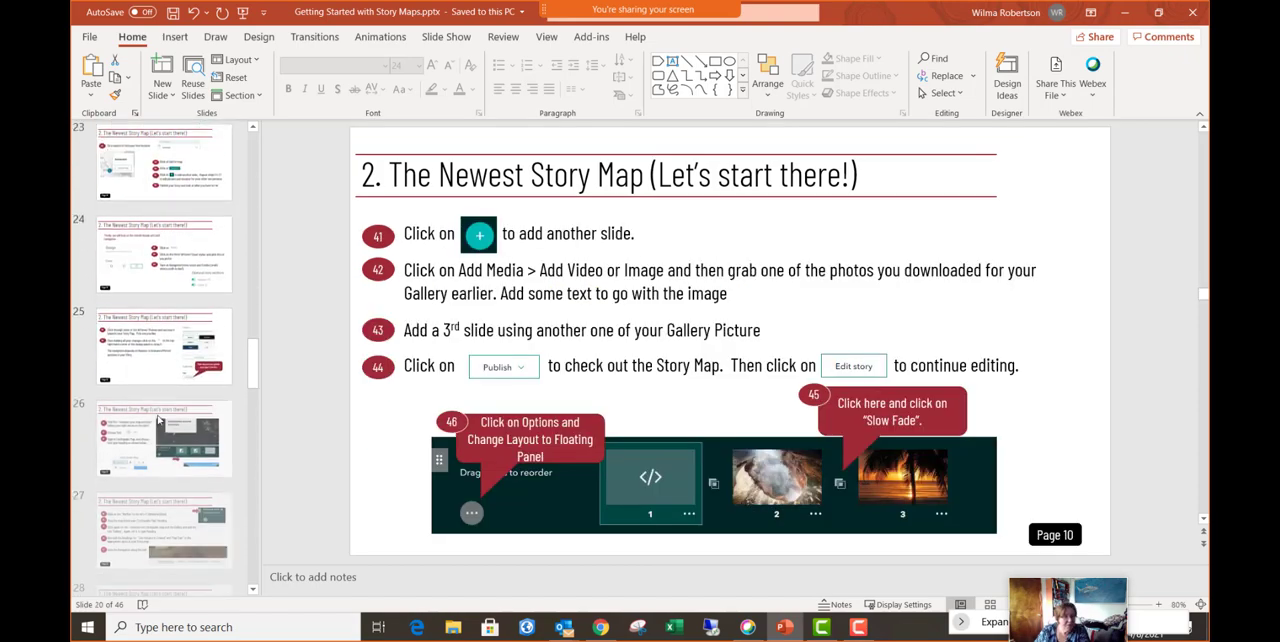
{"action": "left_click", "coordinate": [166, 280]}
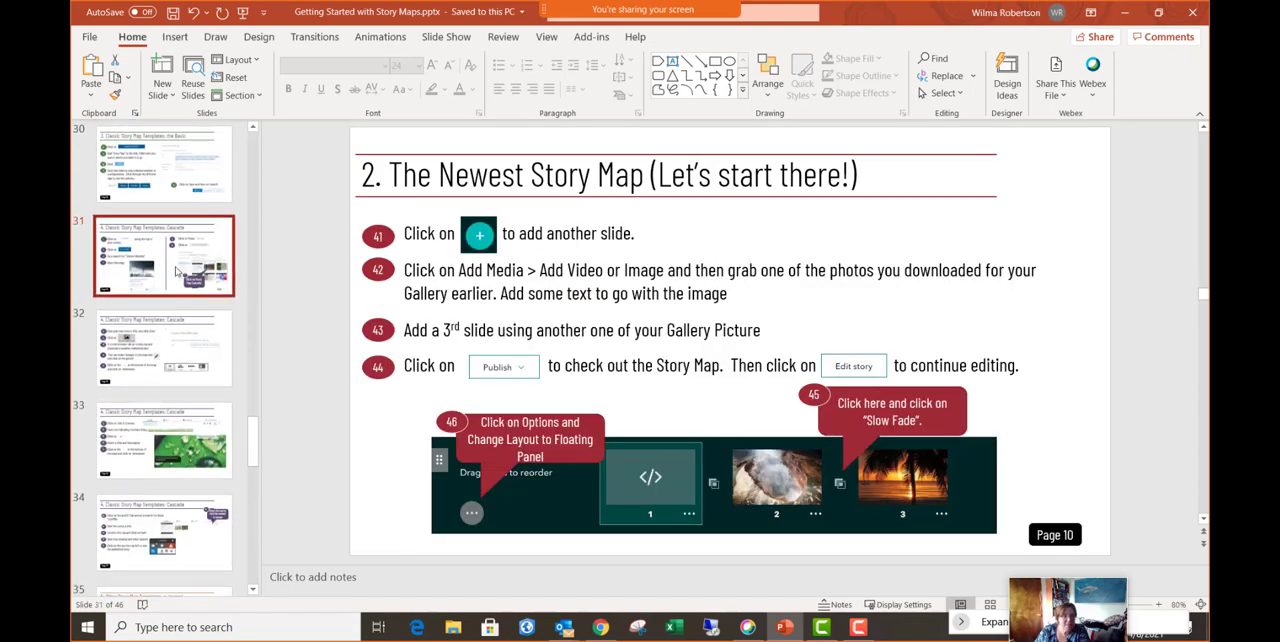
{"action": "left_click", "coordinate": [168, 373]}
{"action": "left_click", "coordinate": [168, 432]}
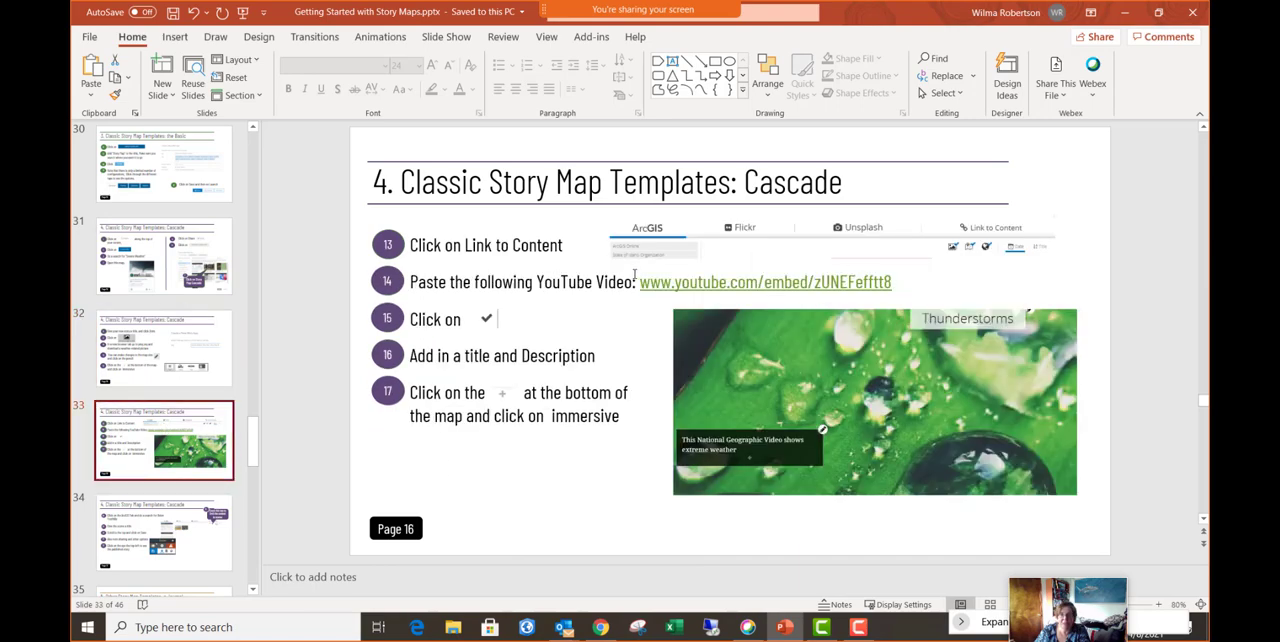
{"action": "left_click_drag", "start_coordinate": [641, 283], "coordinate": [876, 285]}
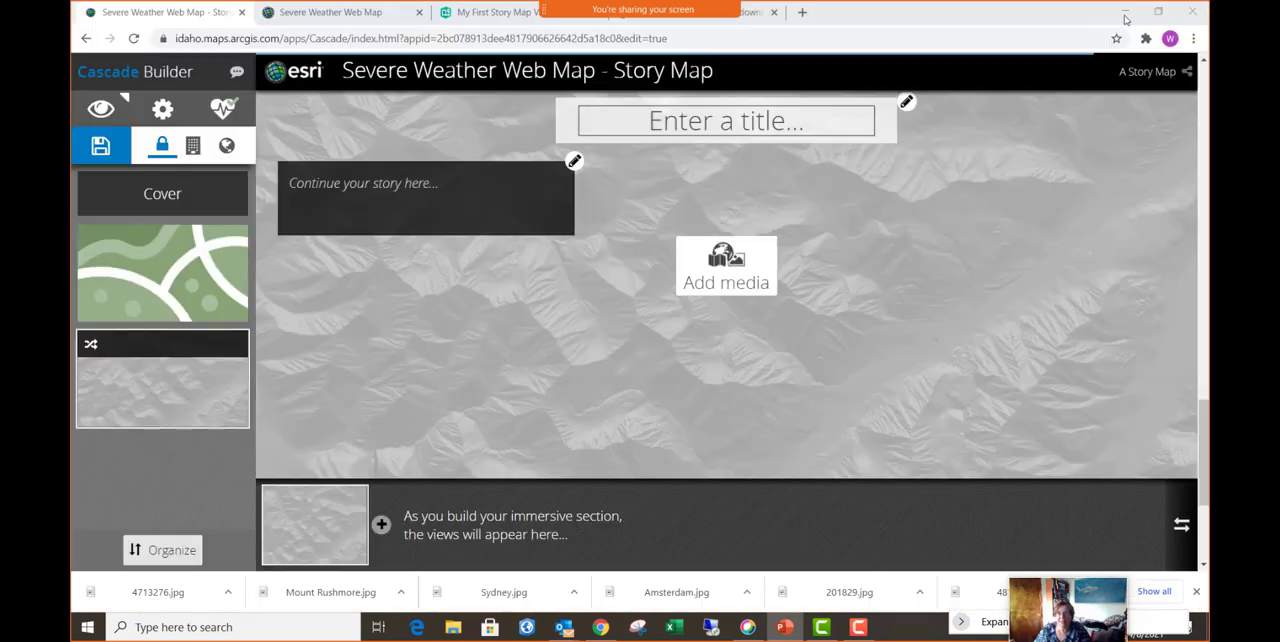
{"action": "left_click", "coordinate": [1125, 12]}
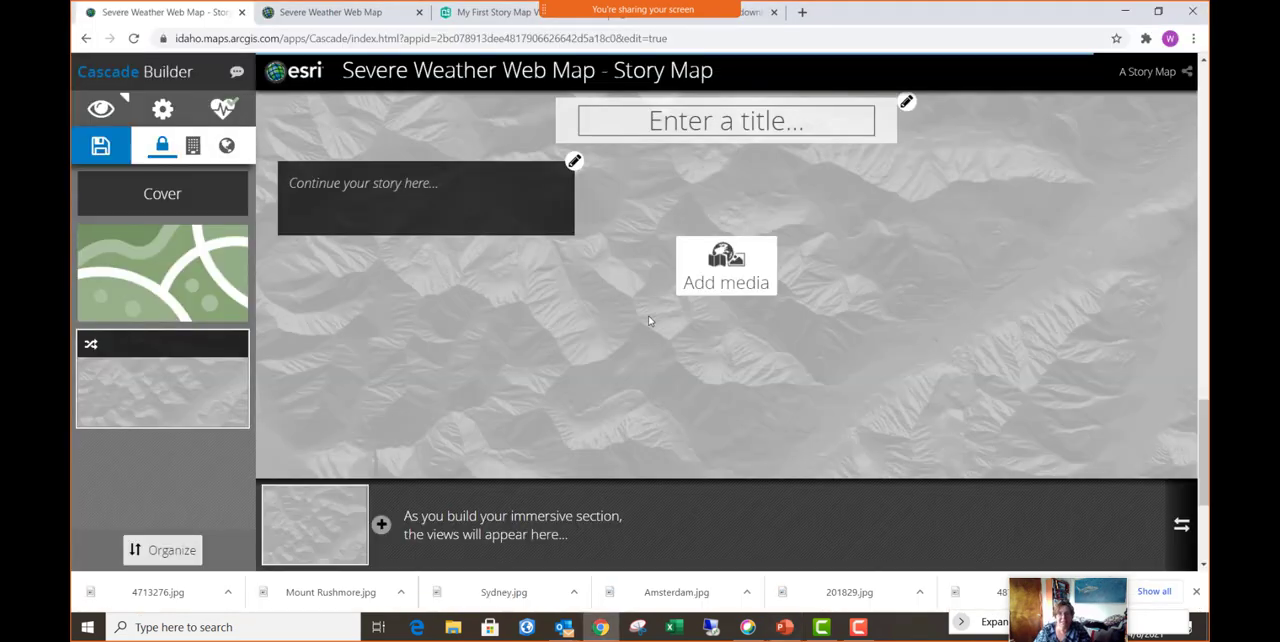
{"action": "left_click", "coordinate": [737, 276]}
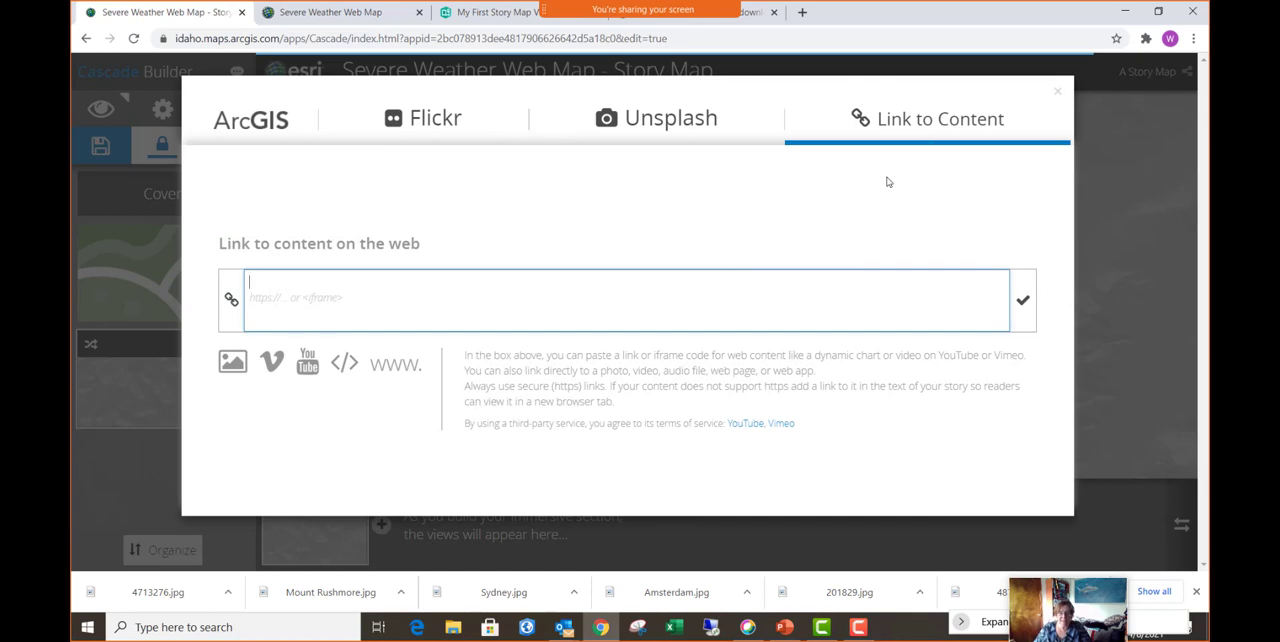
{"action": "type", "text": "www.youtube.com/embed/zUNEFefftt8"}
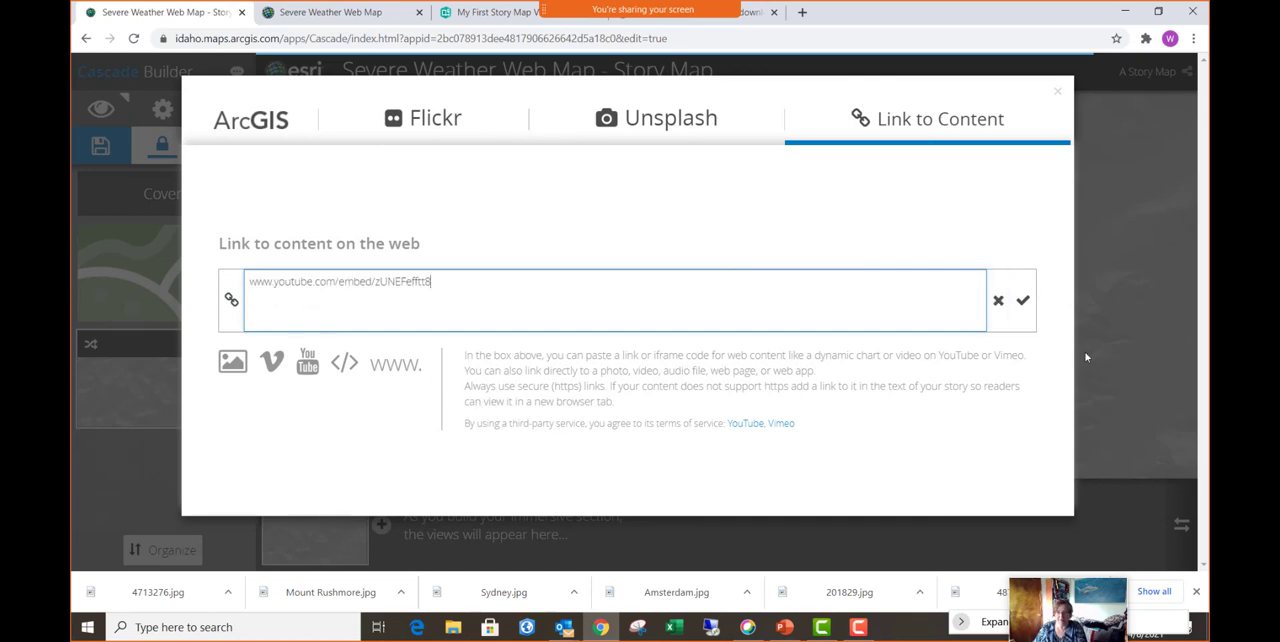
{"action": "left_click", "coordinate": [1022, 301]}
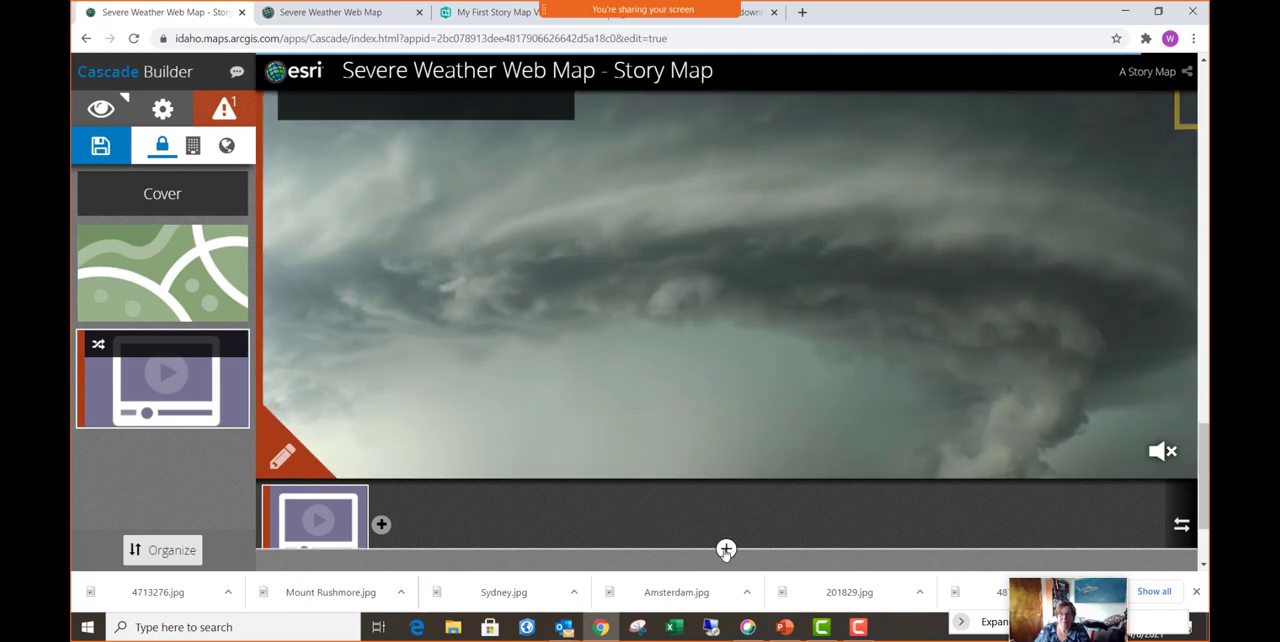
- Add an immersive section below the video section and browse ArcGIS content for its media, with the image and map filters switched off
{"action": "left_click", "coordinate": [726, 549]}
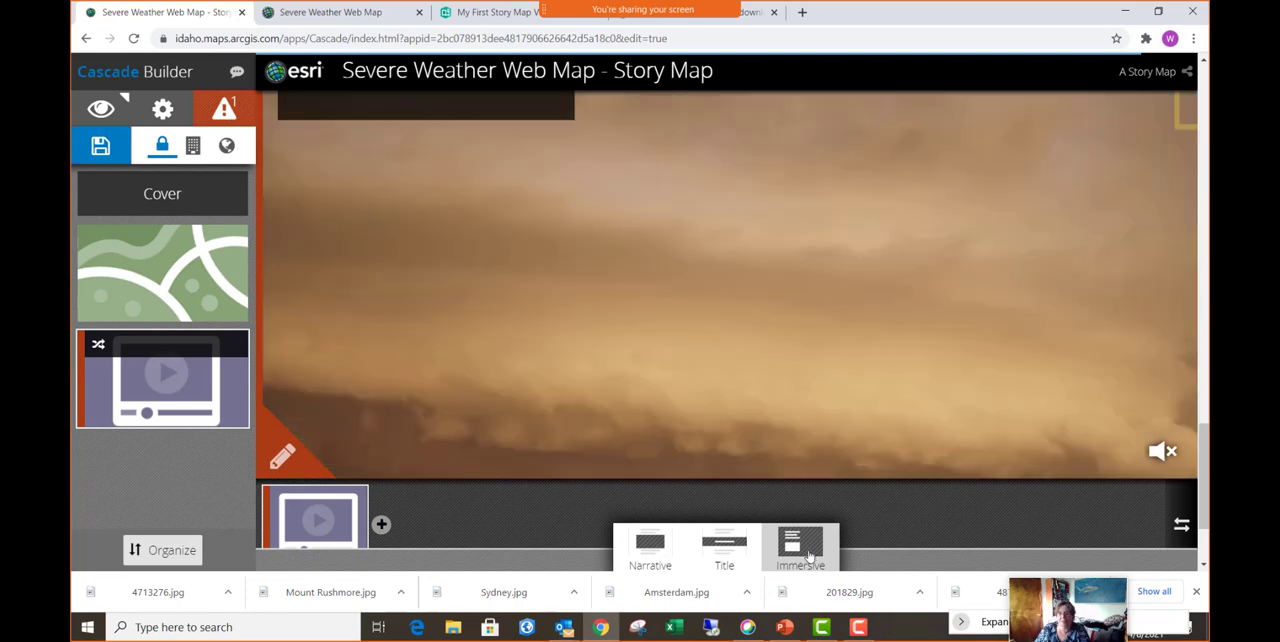
{"action": "left_click", "coordinate": [801, 548]}
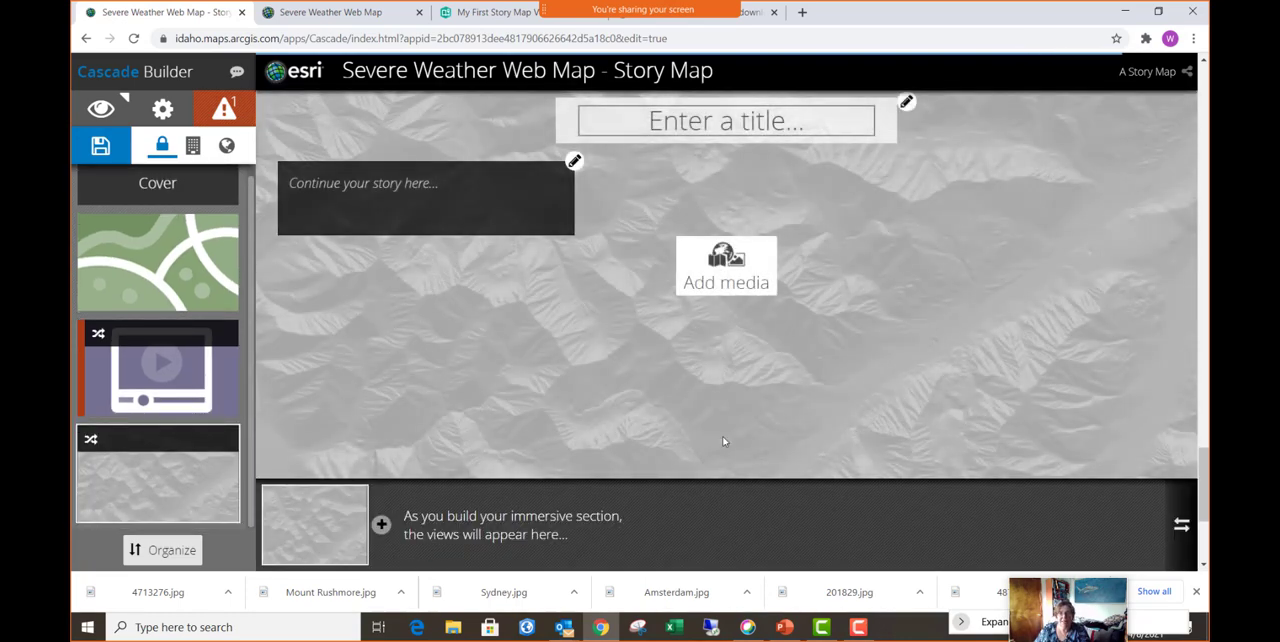
{"action": "left_click", "coordinate": [727, 268]}
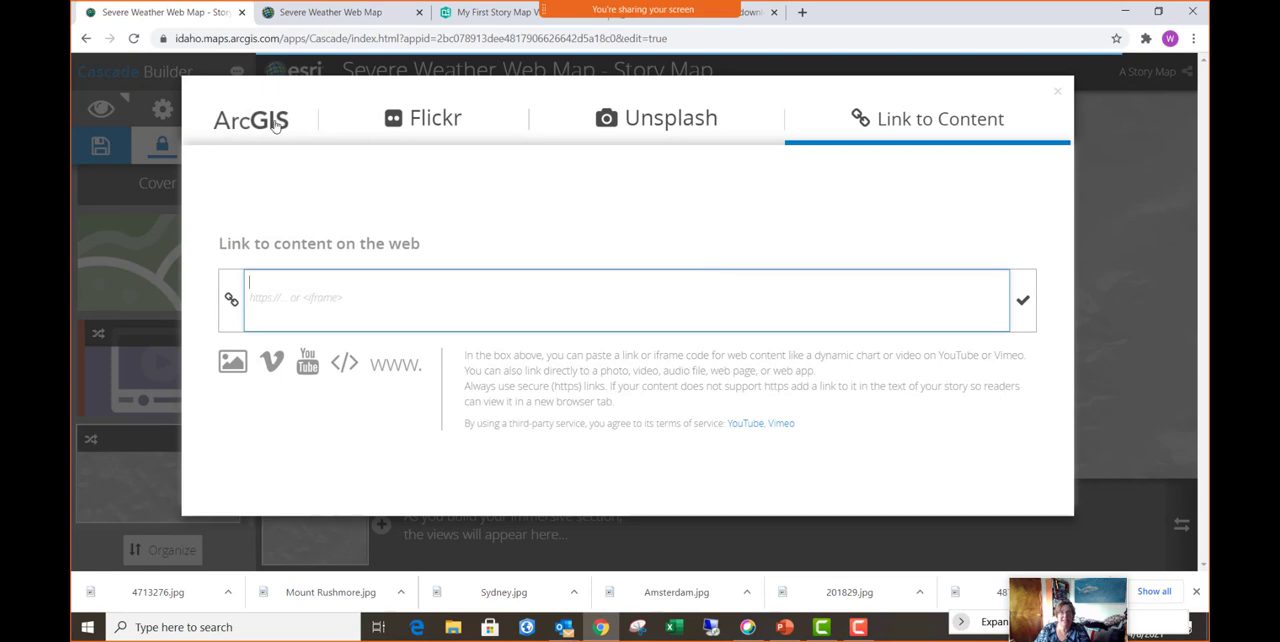
{"action": "left_click", "coordinate": [270, 122]}
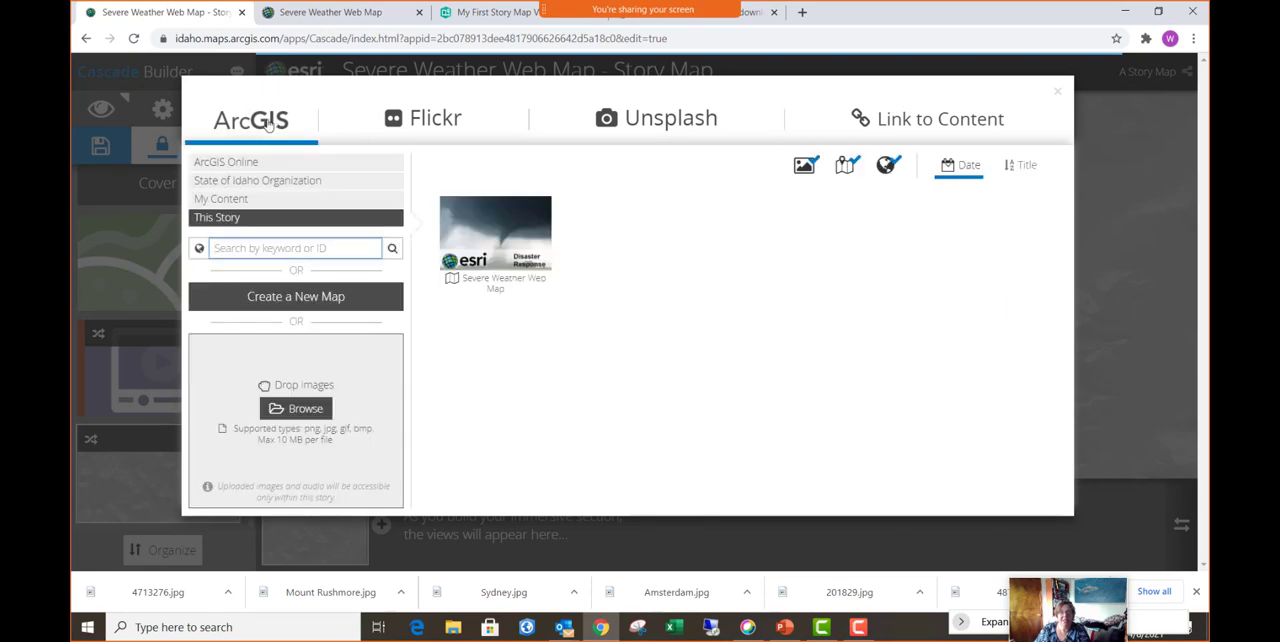
{"action": "left_click", "coordinate": [806, 168]}
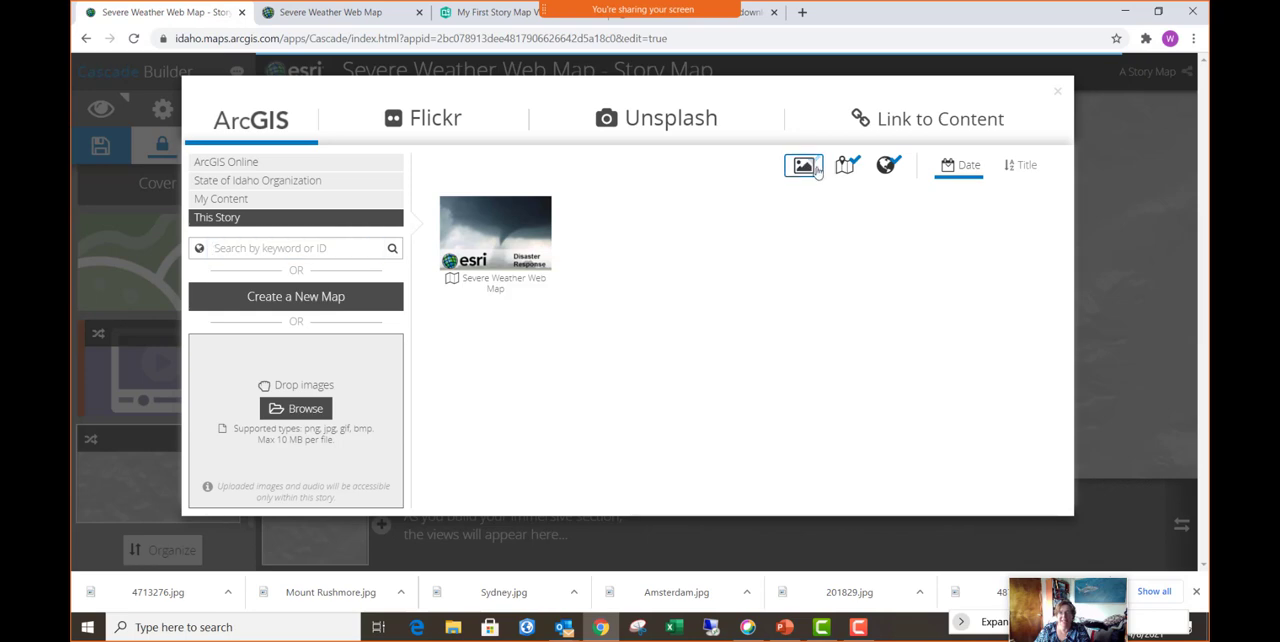
{"action": "left_click", "coordinate": [846, 166]}
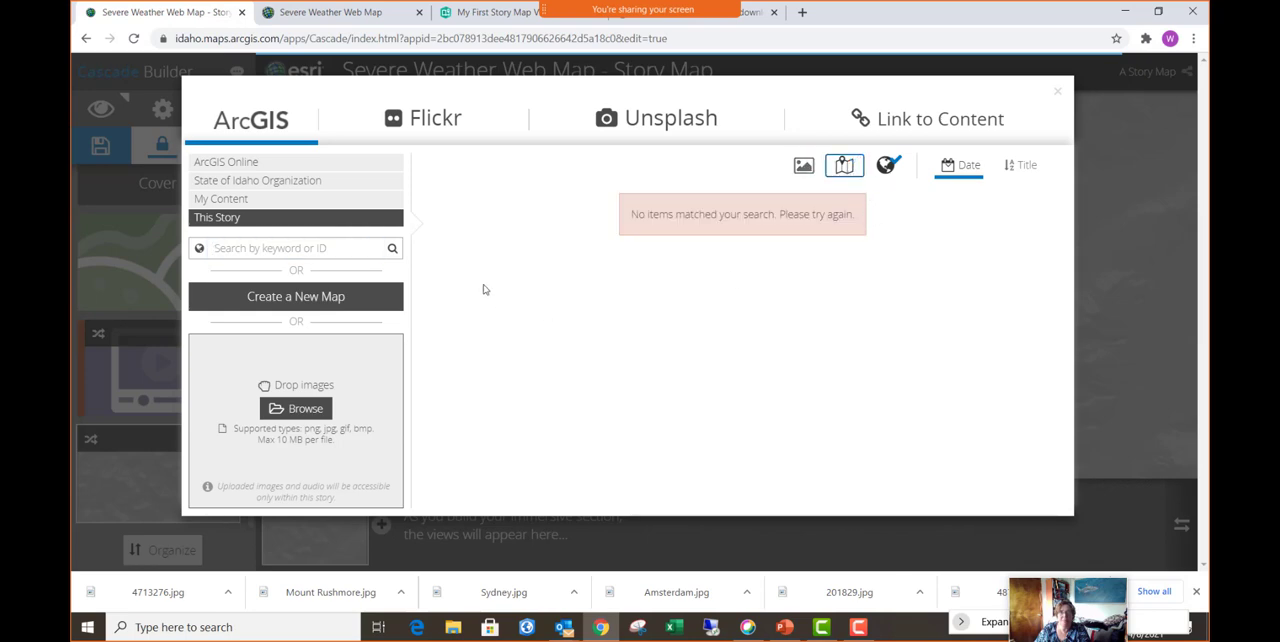
- Search ArcGIS Online for "Boise Foothills" and use the web scene named A Scene as the immersive section's media
{"action": "left_click", "coordinate": [265, 167]}
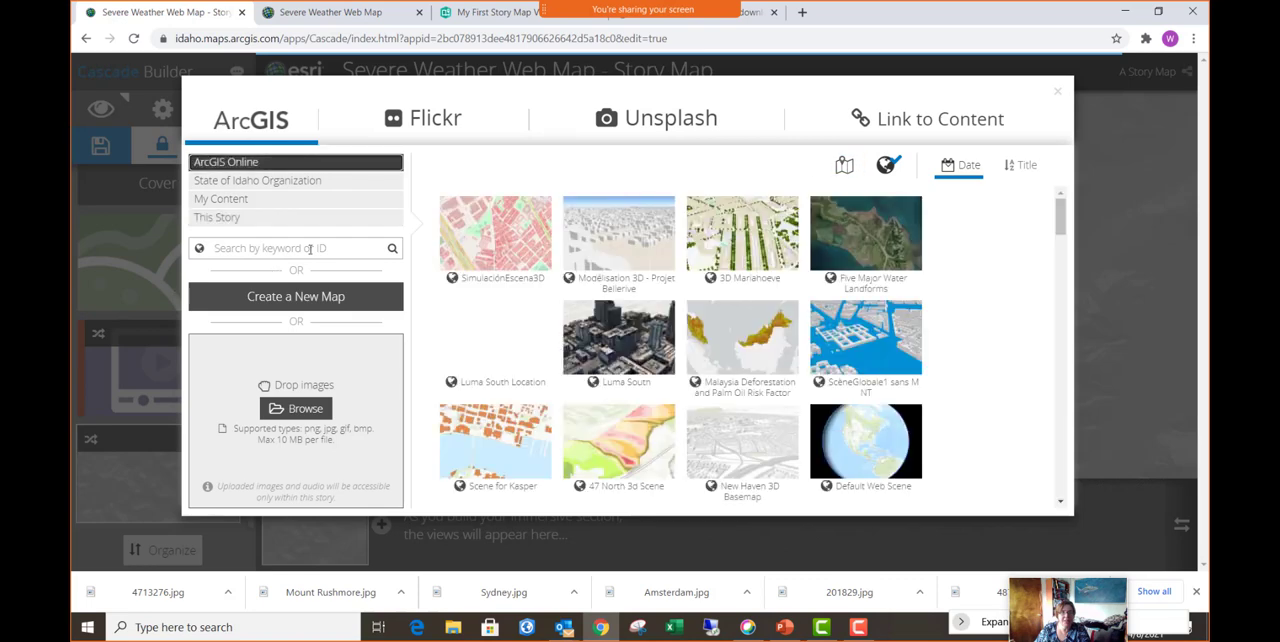
{"action": "left_click", "coordinate": [278, 249]}
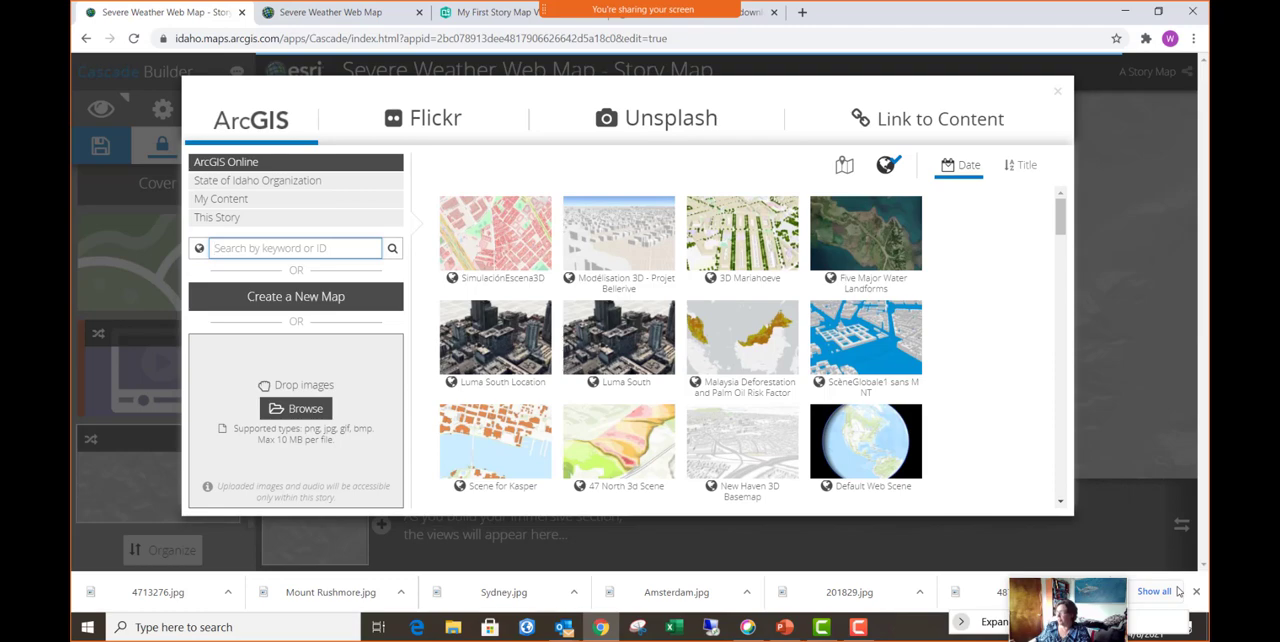
{"action": "type", "text": "Boise Foothills"}
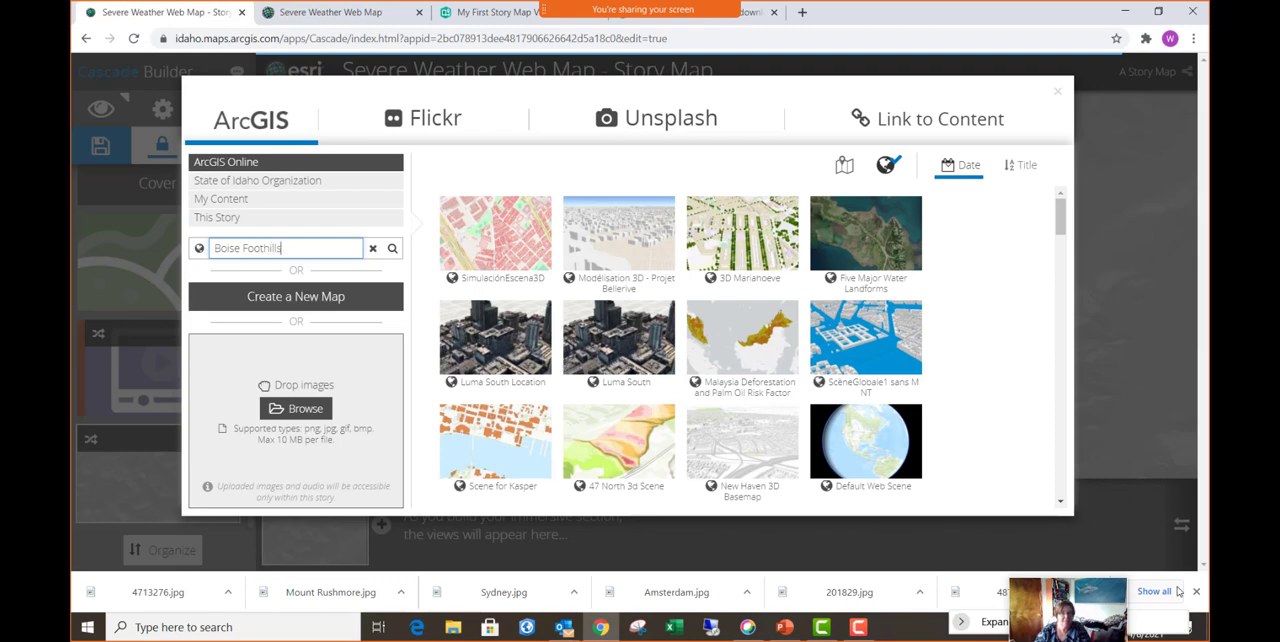
{"action": "key", "text": "Return"}
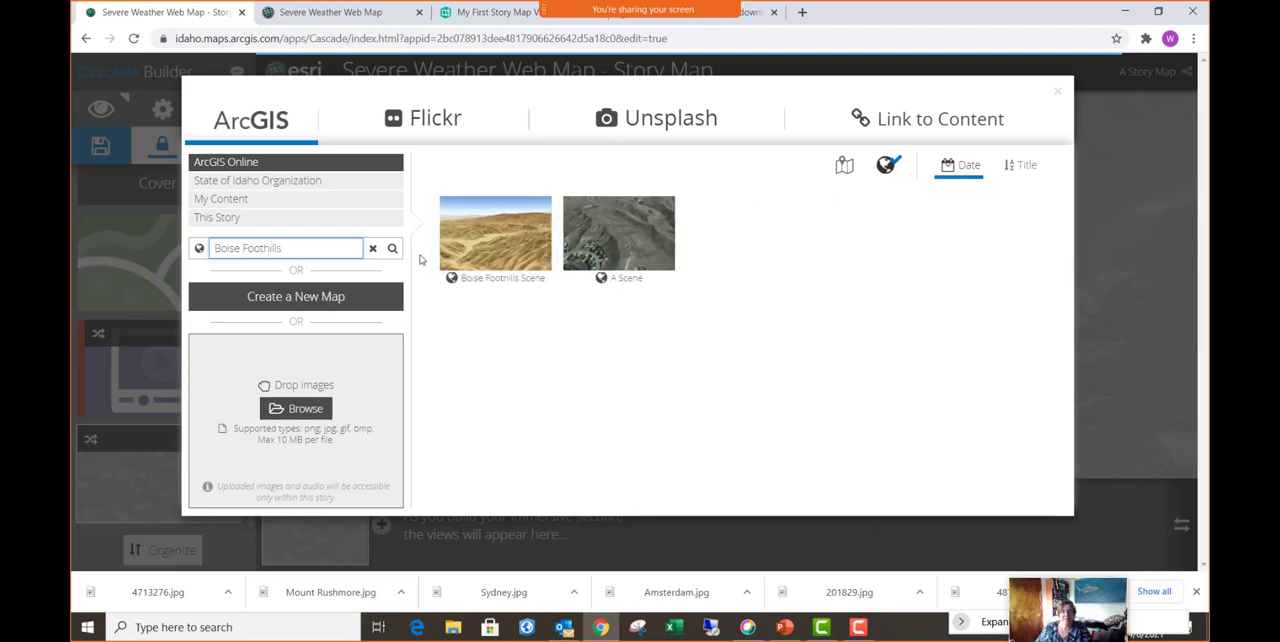
{"action": "left_click", "coordinate": [628, 236]}
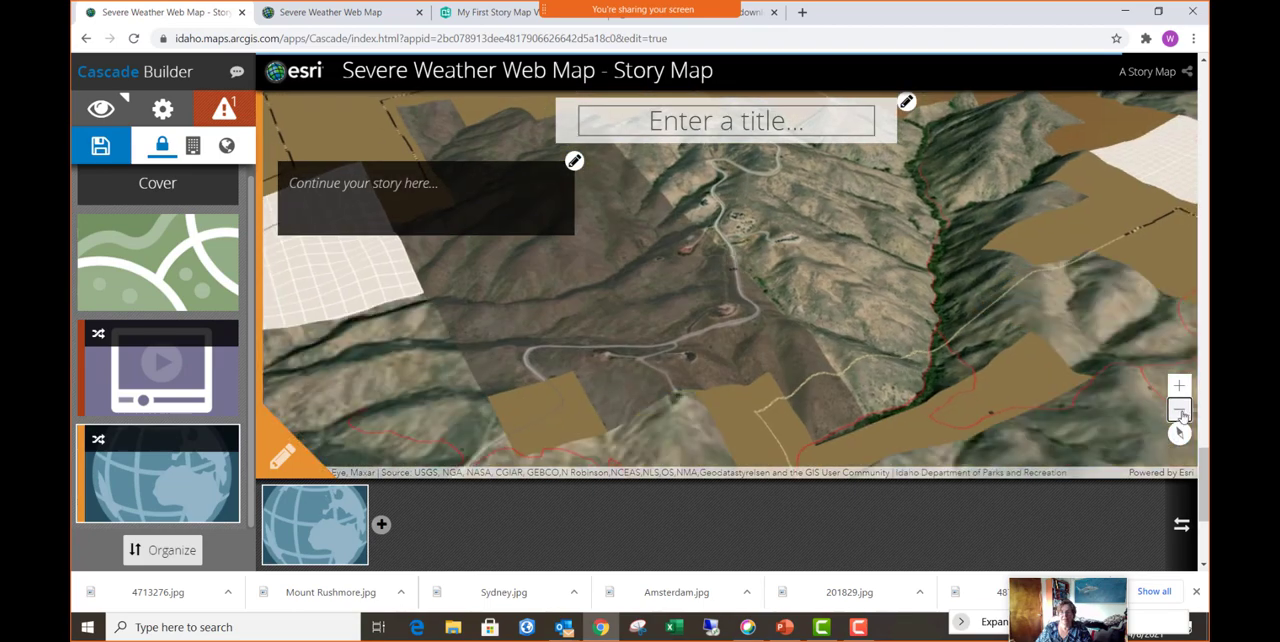
- Zoom out the embedded scene to examine the surrounding foothills and trails, and go back to the video section
{"action": "left_click", "coordinate": [1181, 411]}
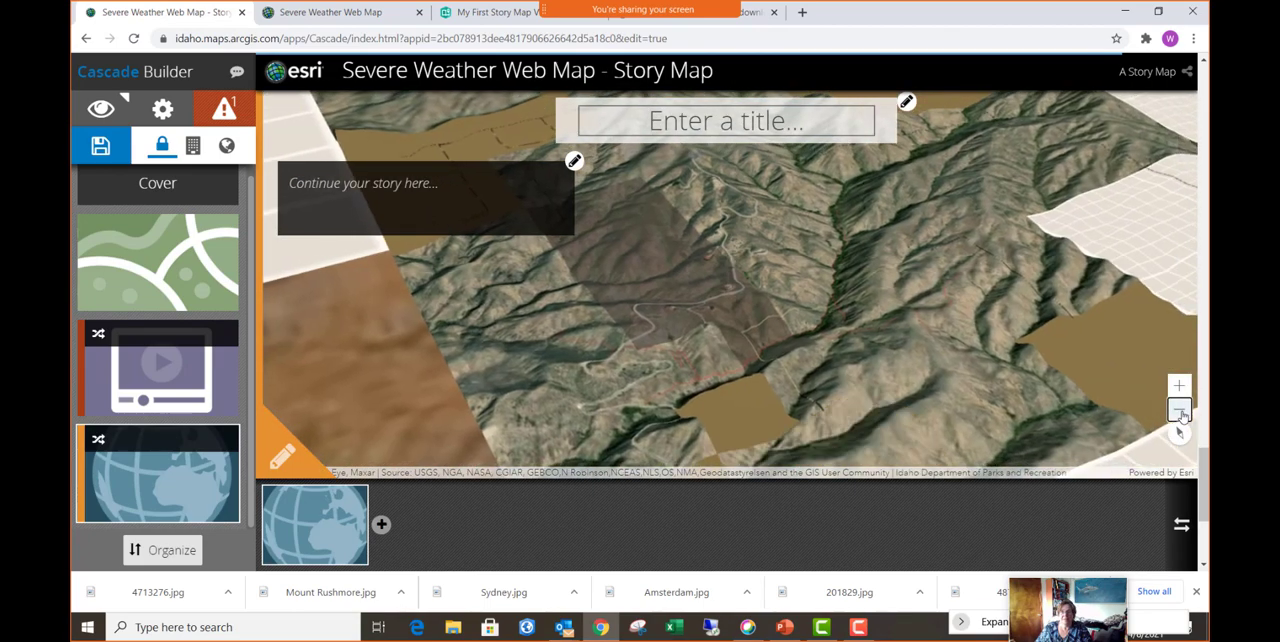
{"action": "left_click", "coordinate": [1181, 411]}
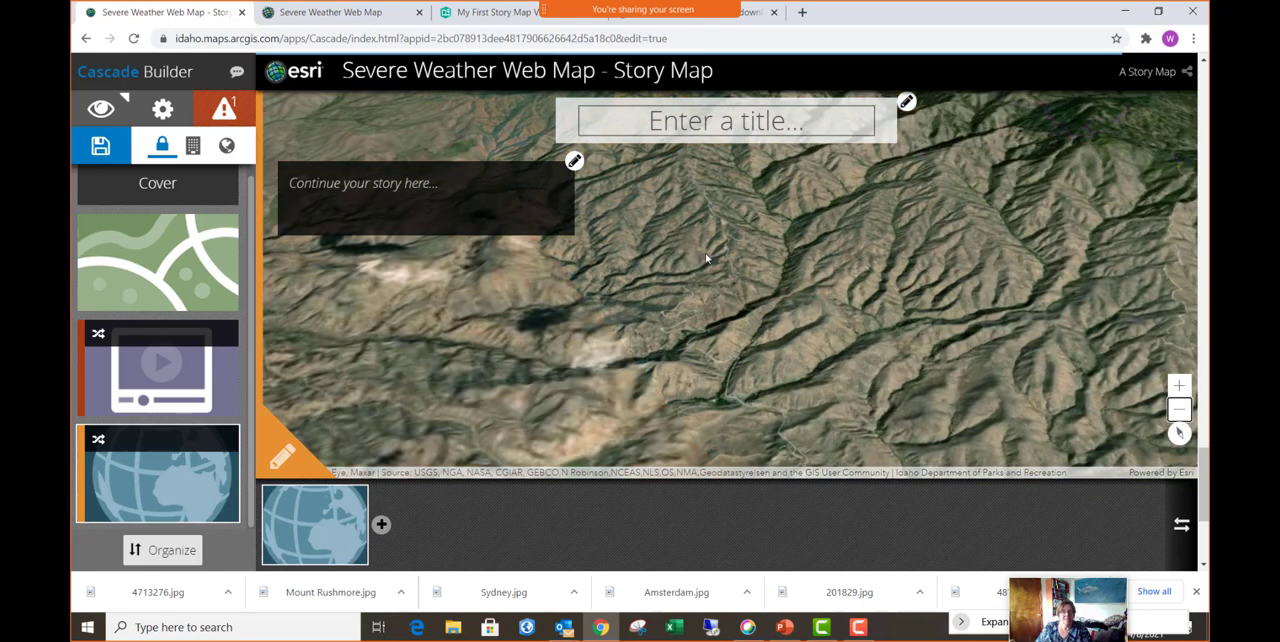
{"action": "mouse_move", "coordinate": [162, 357]}
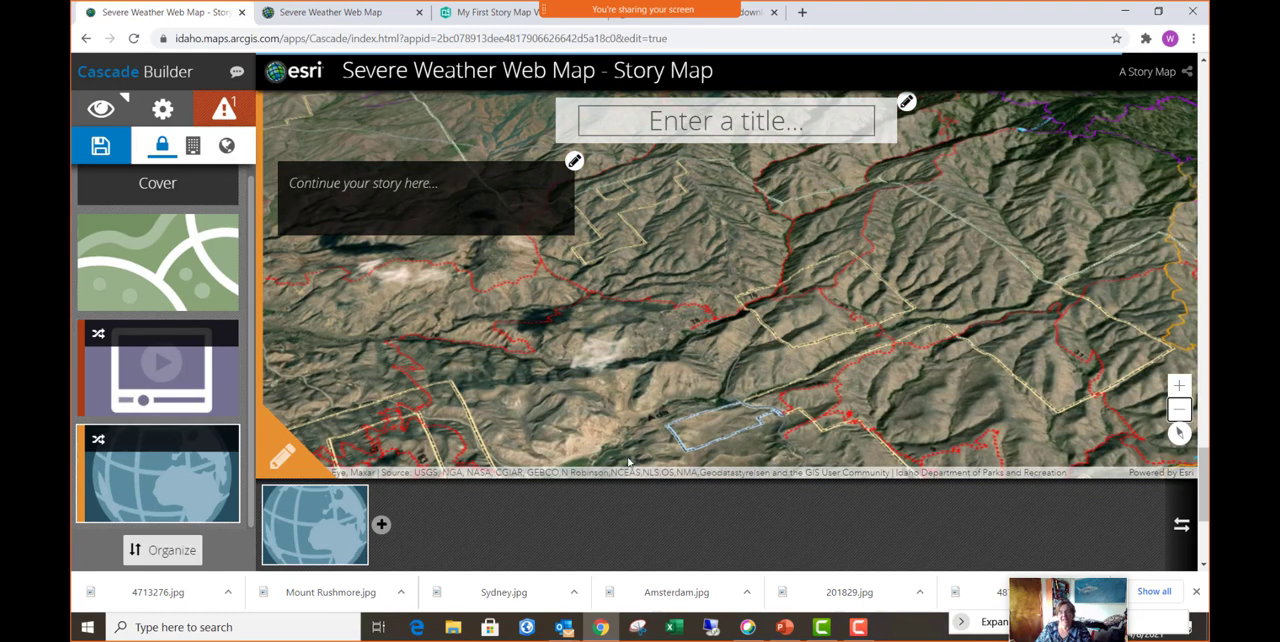
{"action": "scroll", "coordinate": [679, 429], "scroll_direction": "up", "scroll_amount": 5}
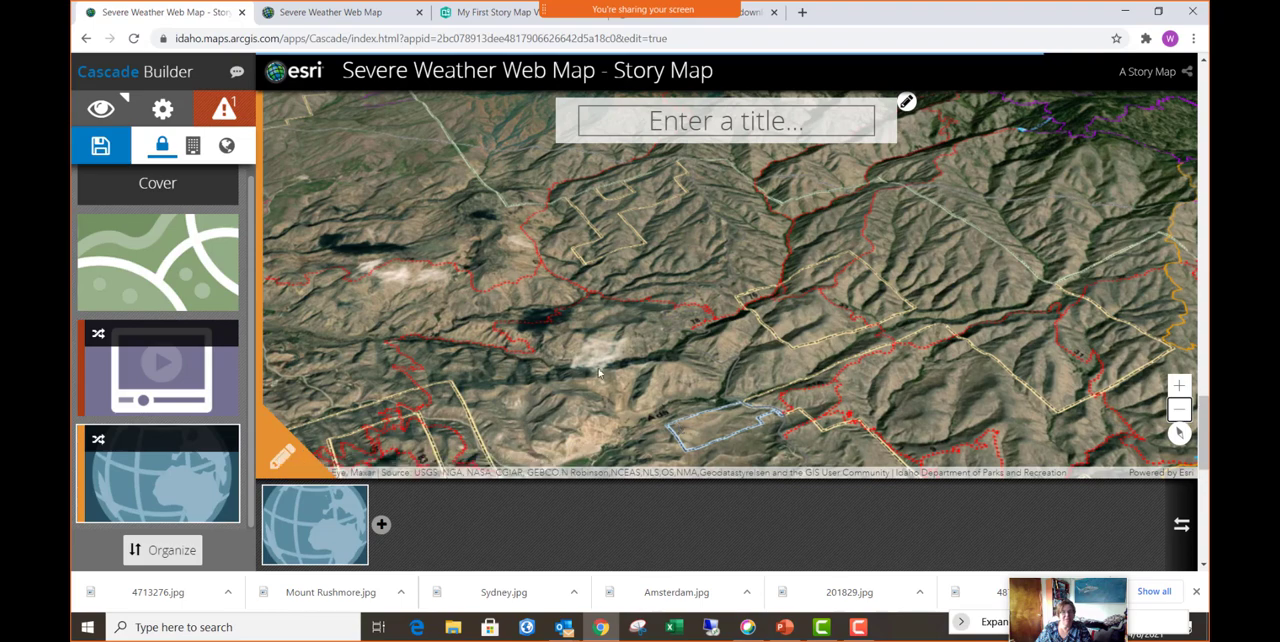
{"action": "left_click", "coordinate": [160, 365]}
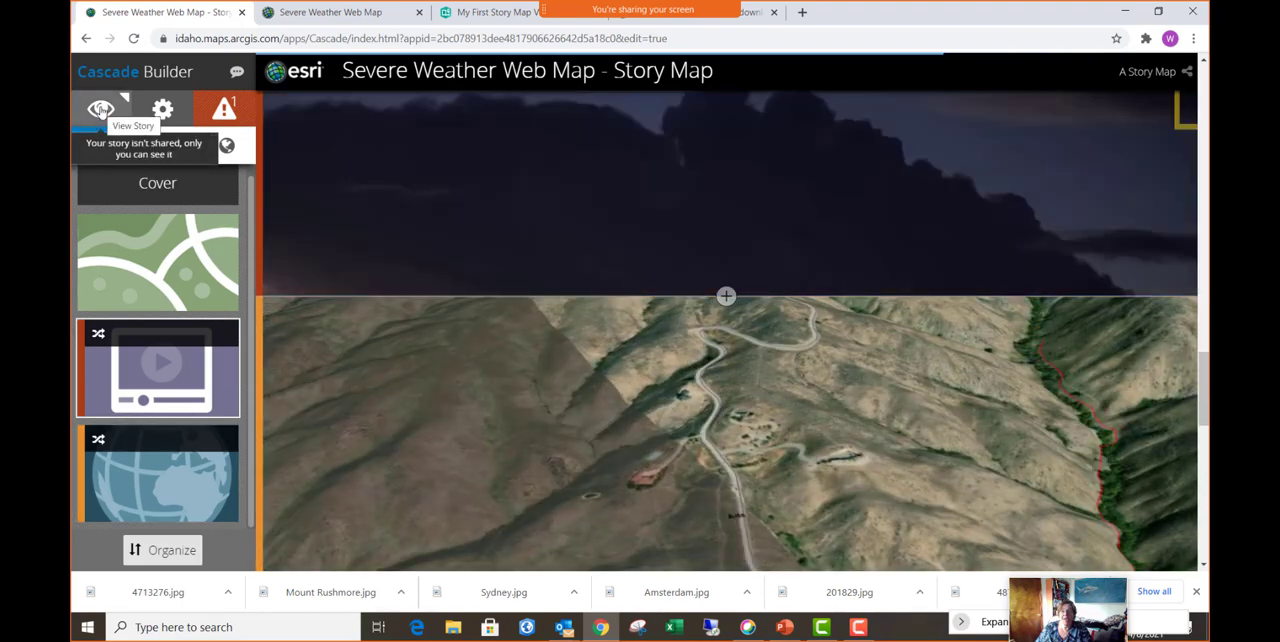
- View the story in a new tab, dismiss the web security message, and look through its cover and embedded weather map
{"action": "left_click", "coordinate": [101, 110]}
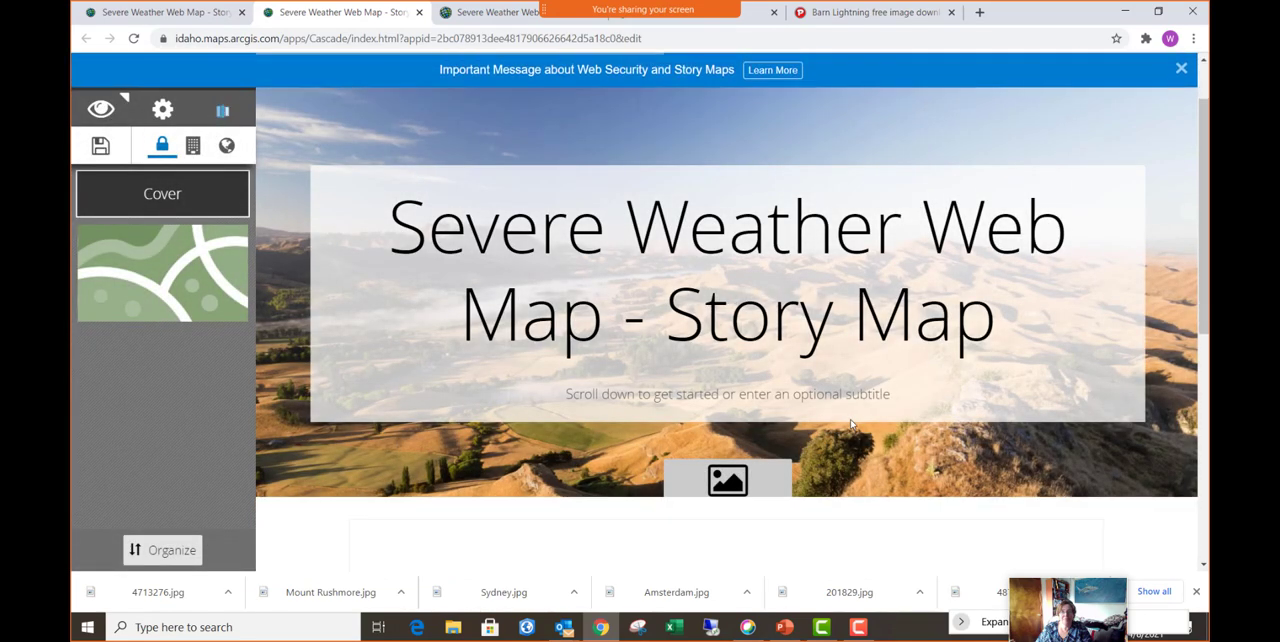
{"action": "scroll", "coordinate": [851, 425], "scroll_direction": "down", "scroll_amount": 5}
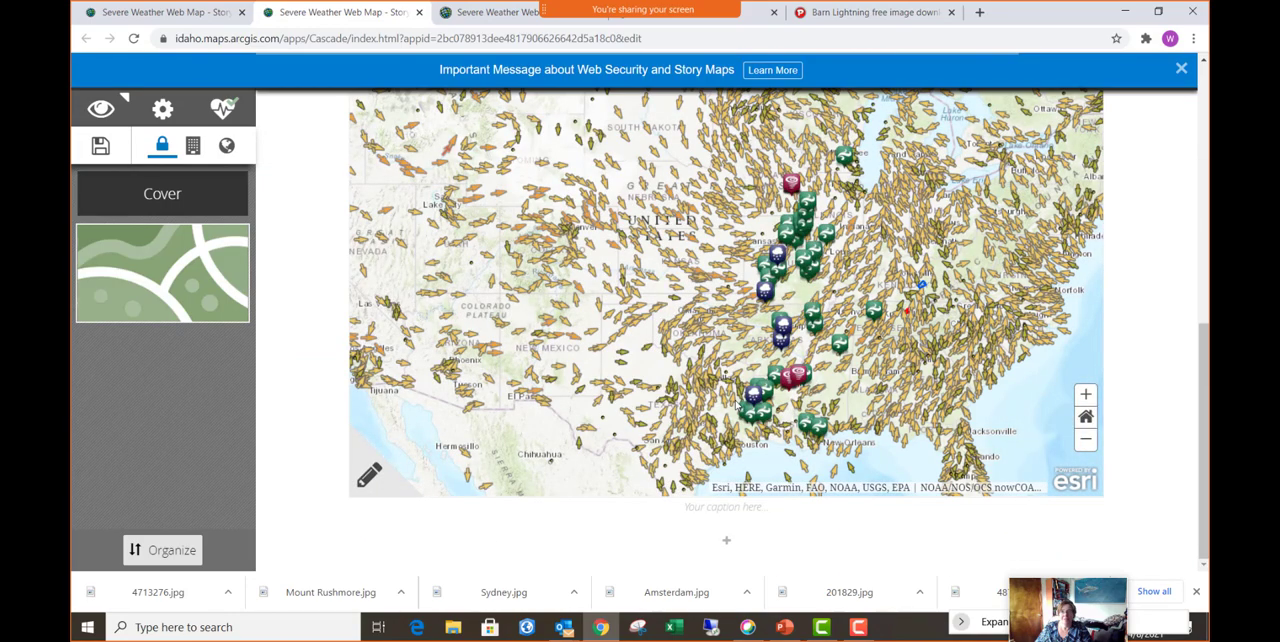
{"action": "scroll", "coordinate": [947, 455], "scroll_direction": "up", "scroll_amount": 4}
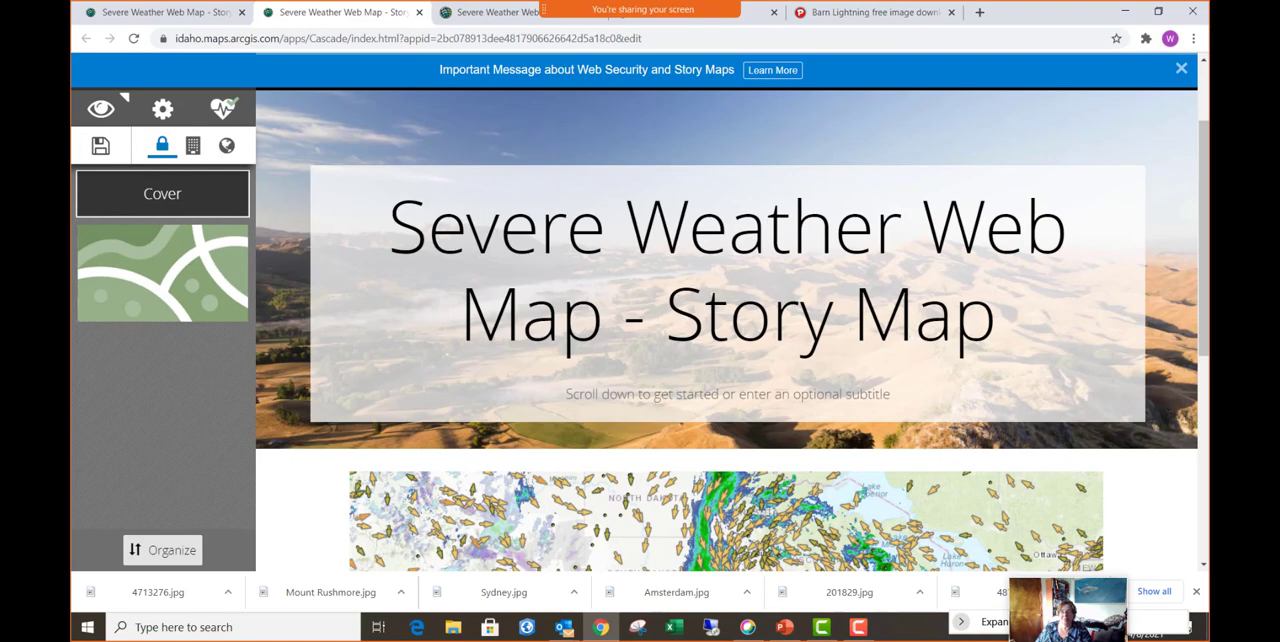
{"action": "scroll", "coordinate": [1178, 450], "scroll_direction": "down", "scroll_amount": 6}
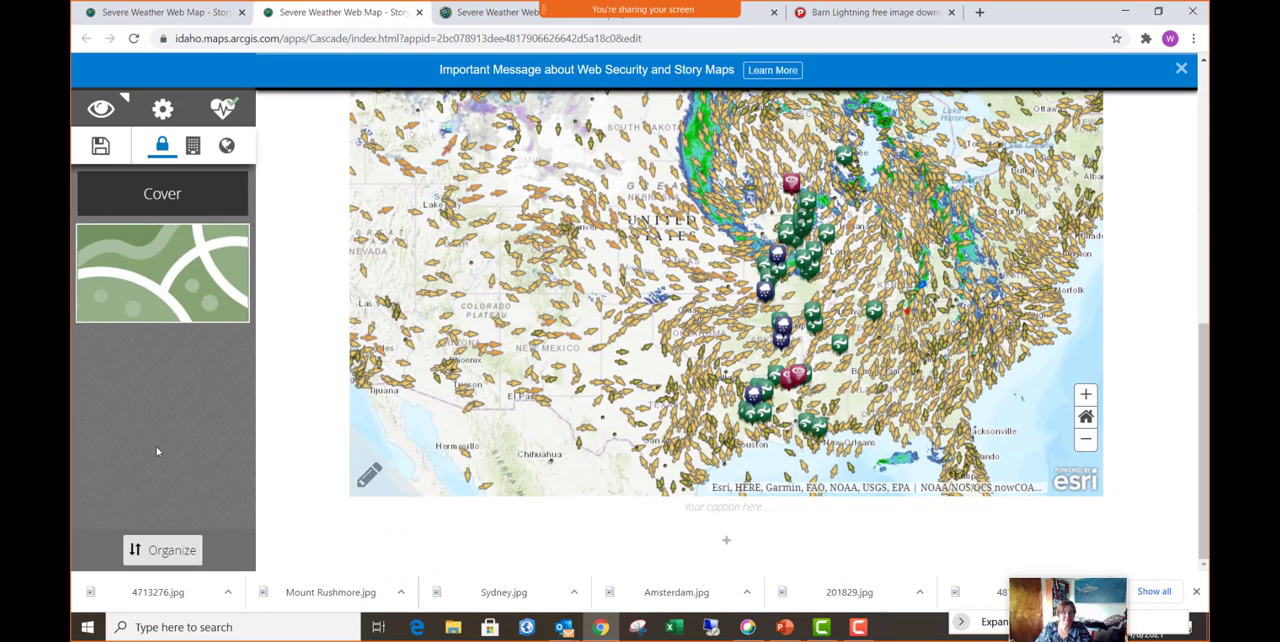
{"action": "left_click", "coordinate": [162, 272]}
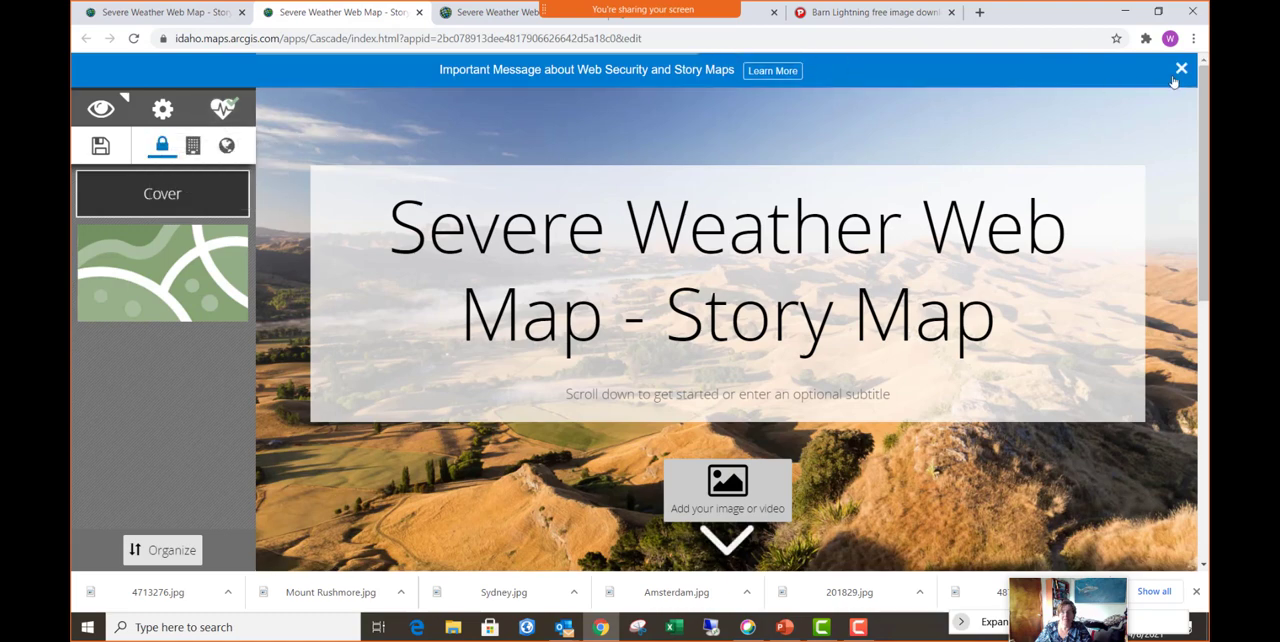
{"action": "left_click", "coordinate": [1179, 70]}
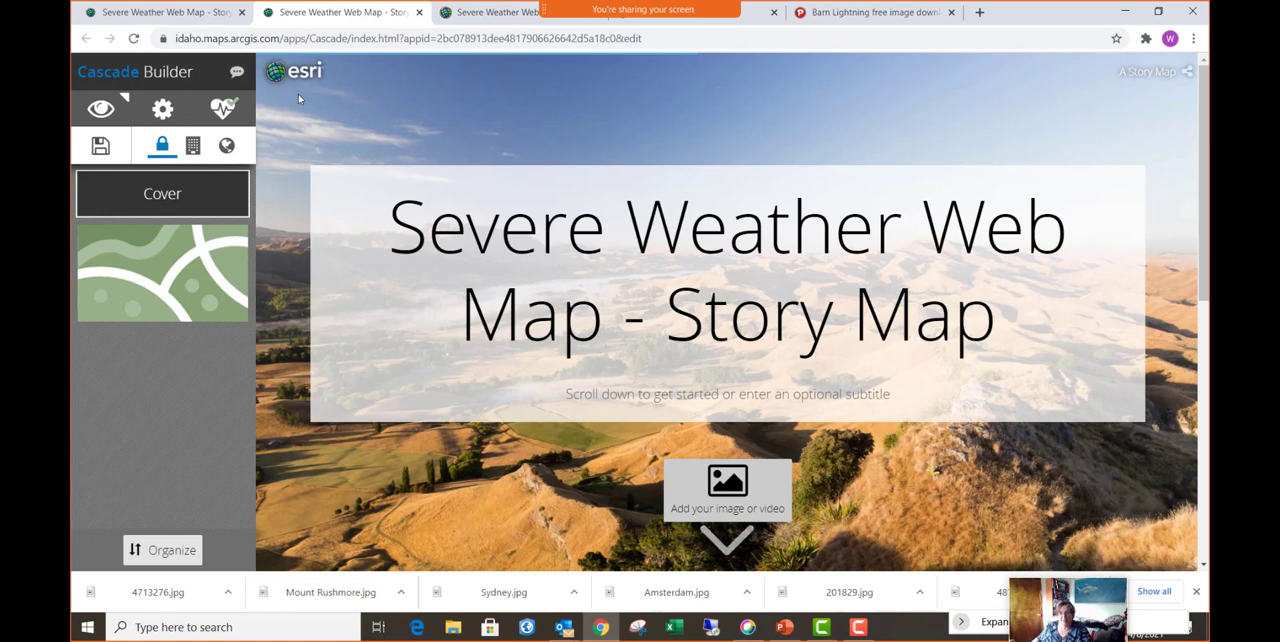
{"action": "mouse_move", "coordinate": [164, 311]}
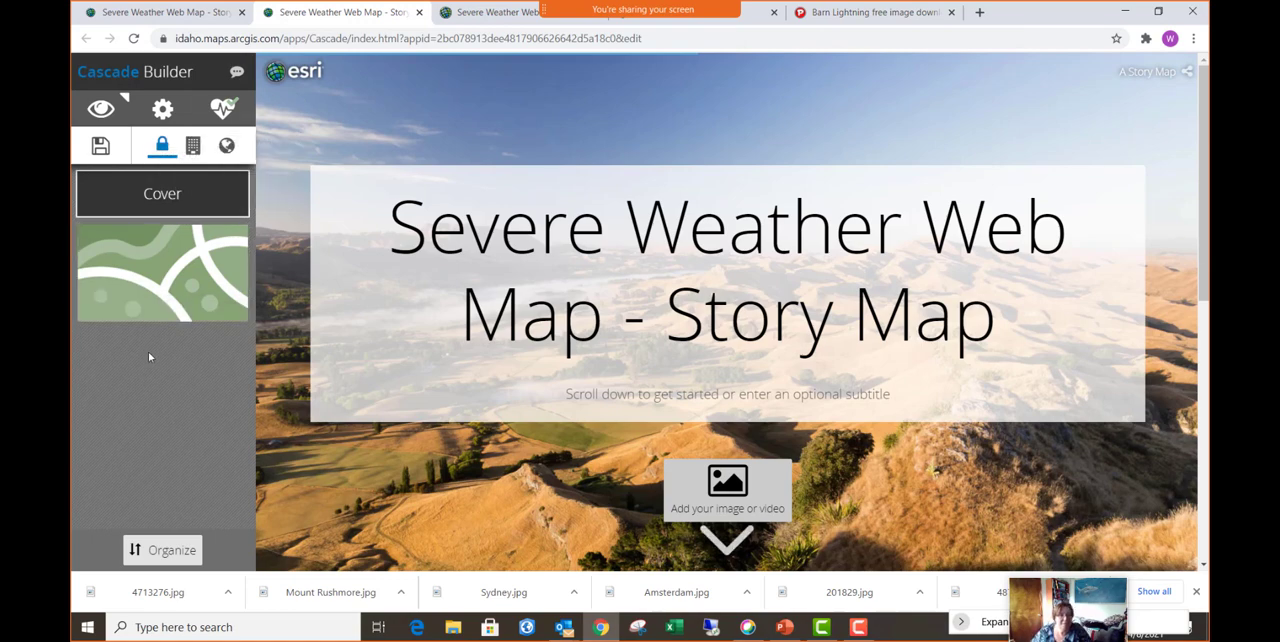
{"action": "scroll", "coordinate": [424, 371], "scroll_direction": "down", "scroll_amount": 3}
{"action": "scroll", "coordinate": [424, 371], "scroll_direction": "down", "scroll_amount": 2}
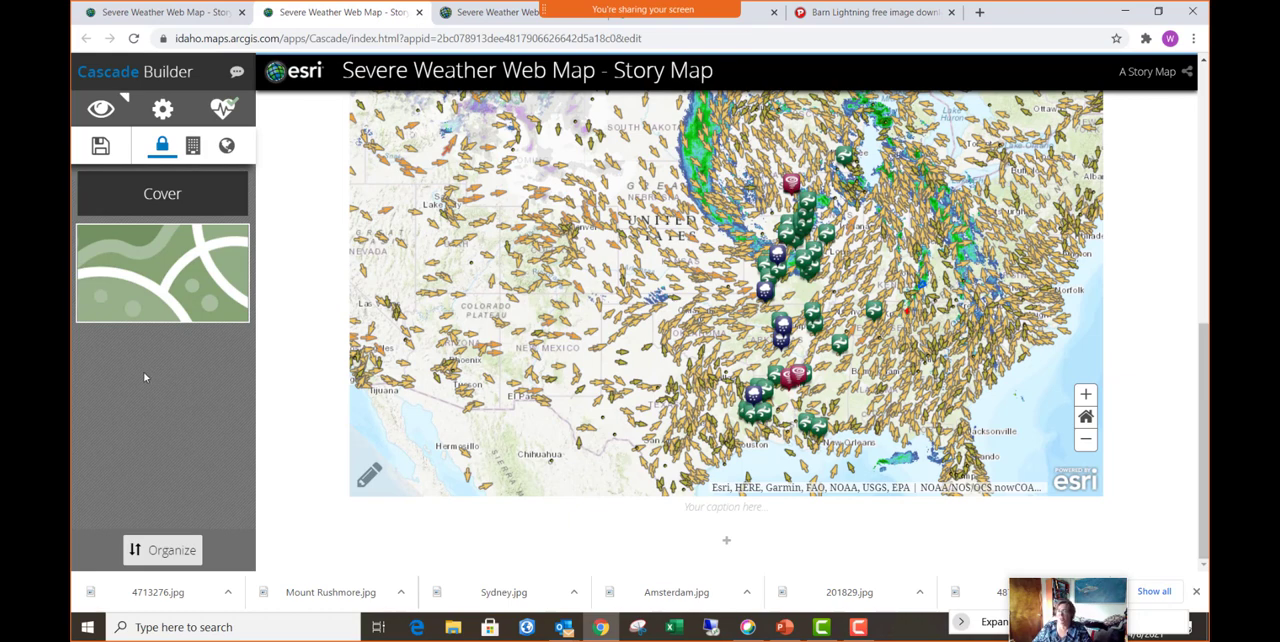
- Return to the original Cascade builder tab, go back to the map viewer, and open the Content page
{"action": "left_click", "coordinate": [180, 10]}
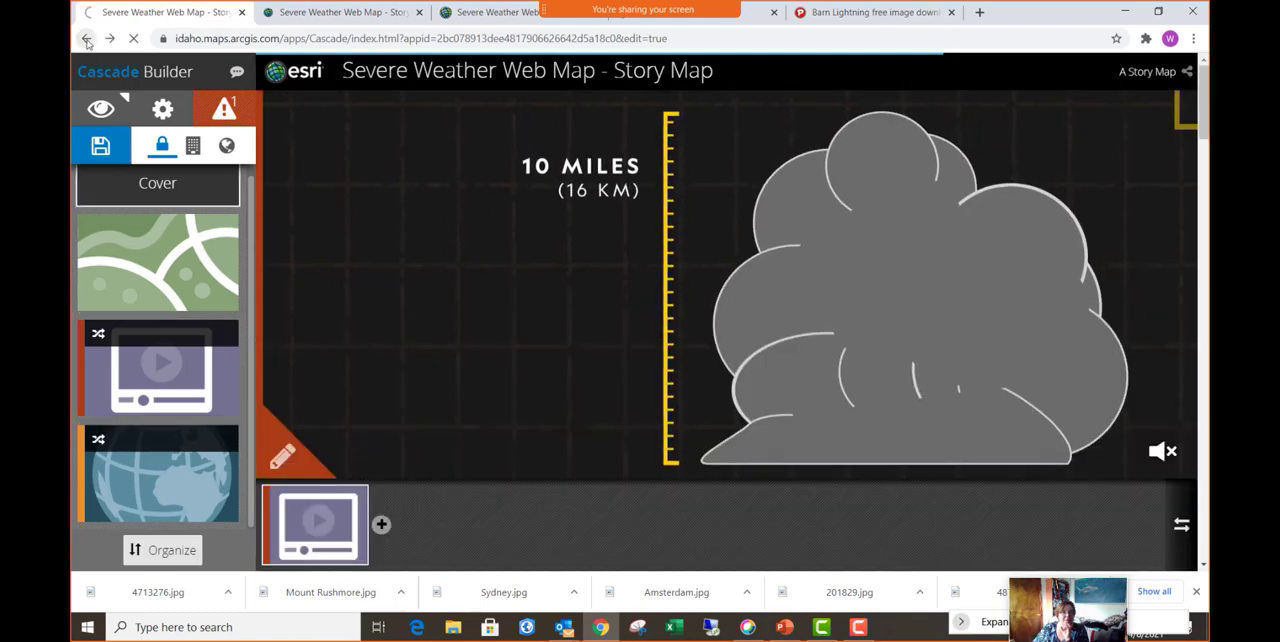
{"action": "left_click", "coordinate": [87, 39]}
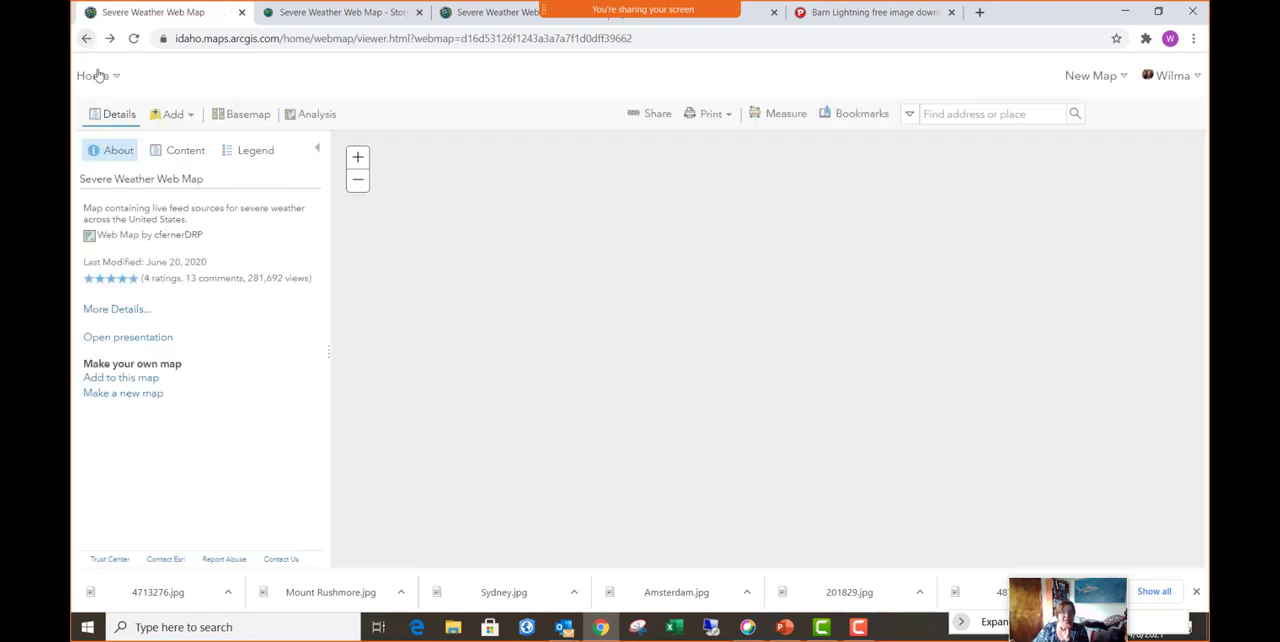
{"action": "left_click", "coordinate": [101, 89]}
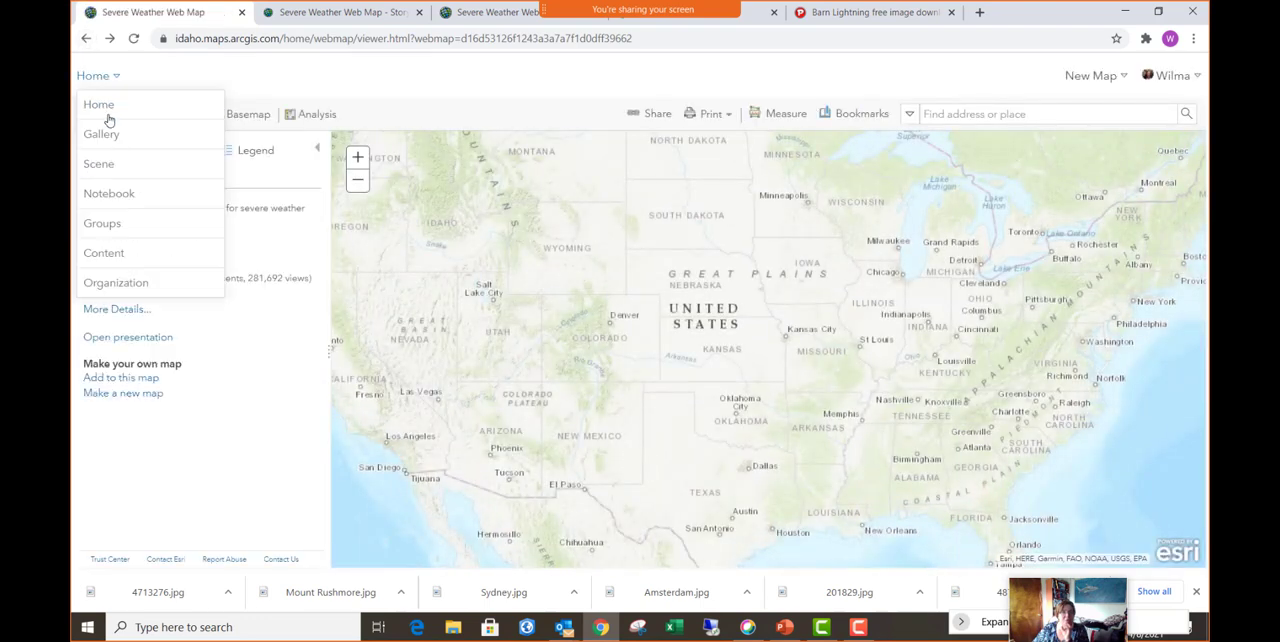
{"action": "left_click", "coordinate": [108, 256]}
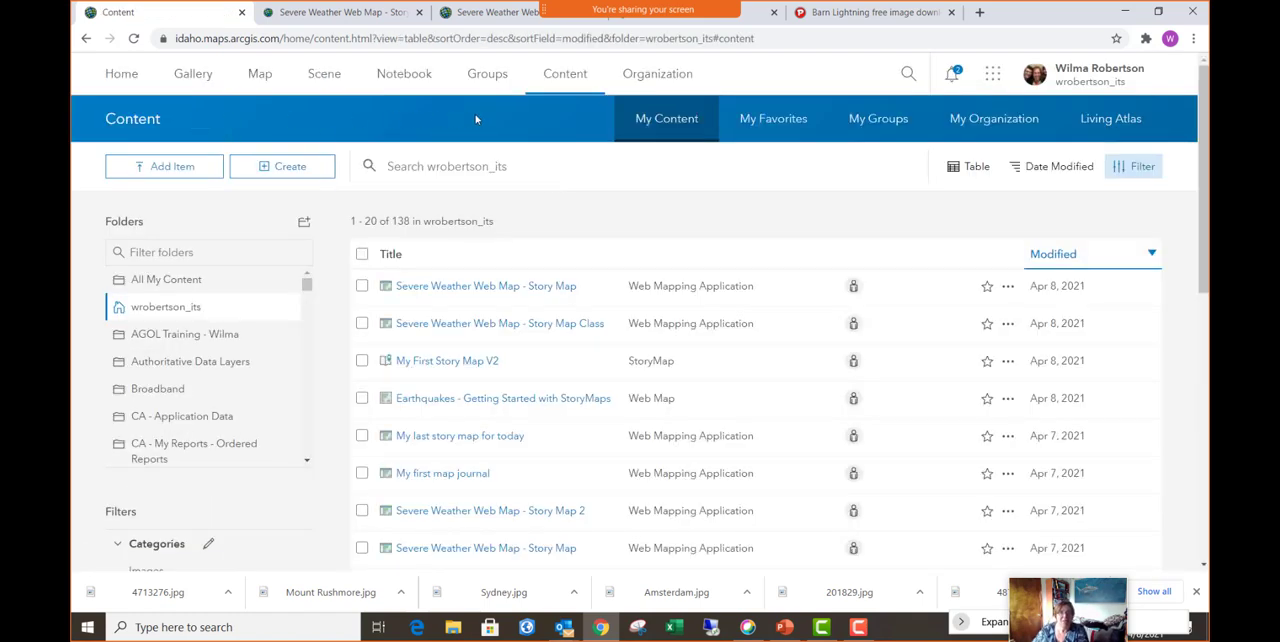
- Start creating a configurable app and choose the Story Map Journal template from the Build a Story Map category
{"action": "left_click", "coordinate": [296, 170]}
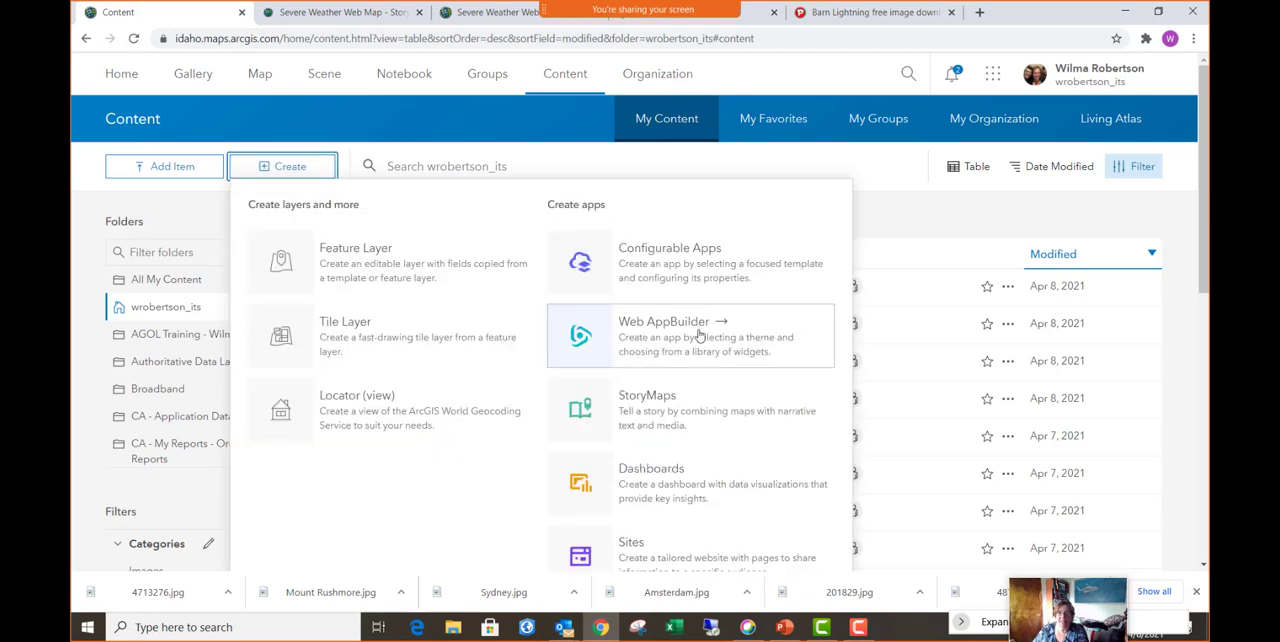
{"action": "left_click", "coordinate": [706, 272]}
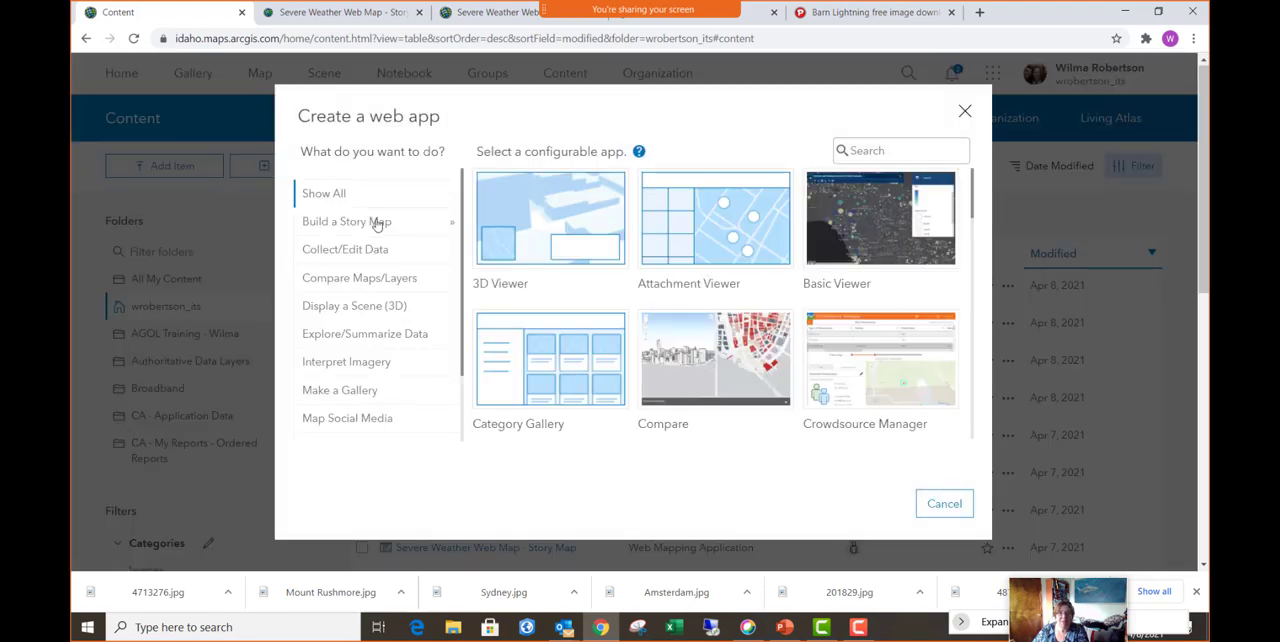
{"action": "left_click", "coordinate": [371, 221]}
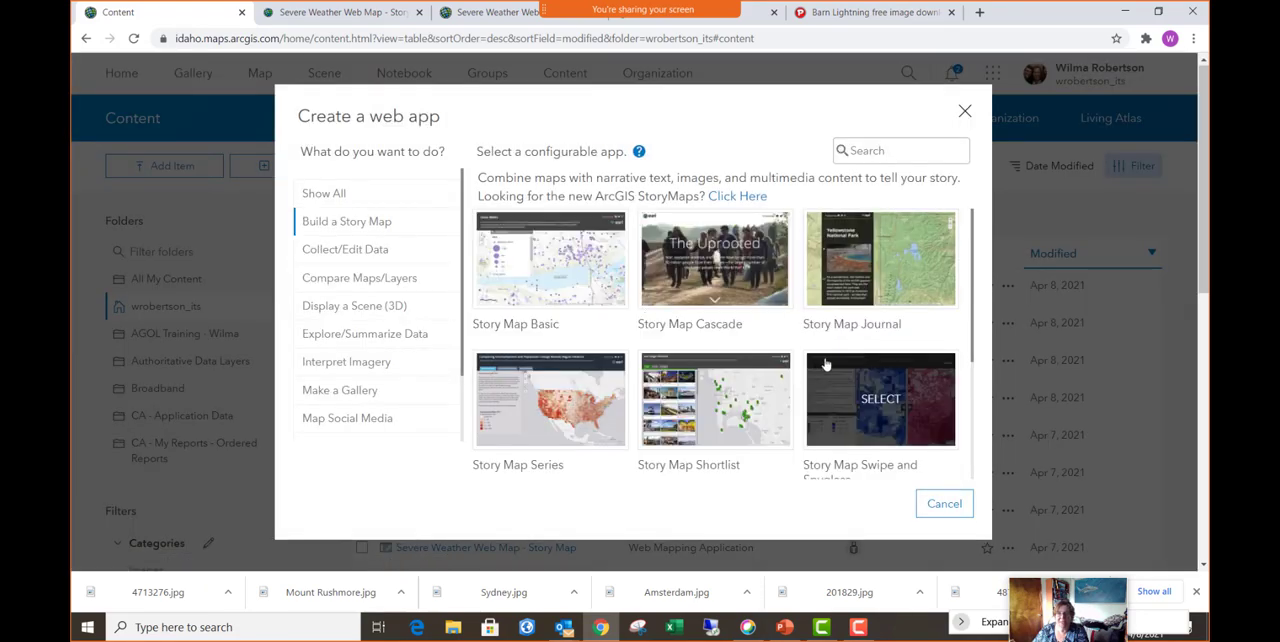
{"action": "left_click", "coordinate": [883, 270]}
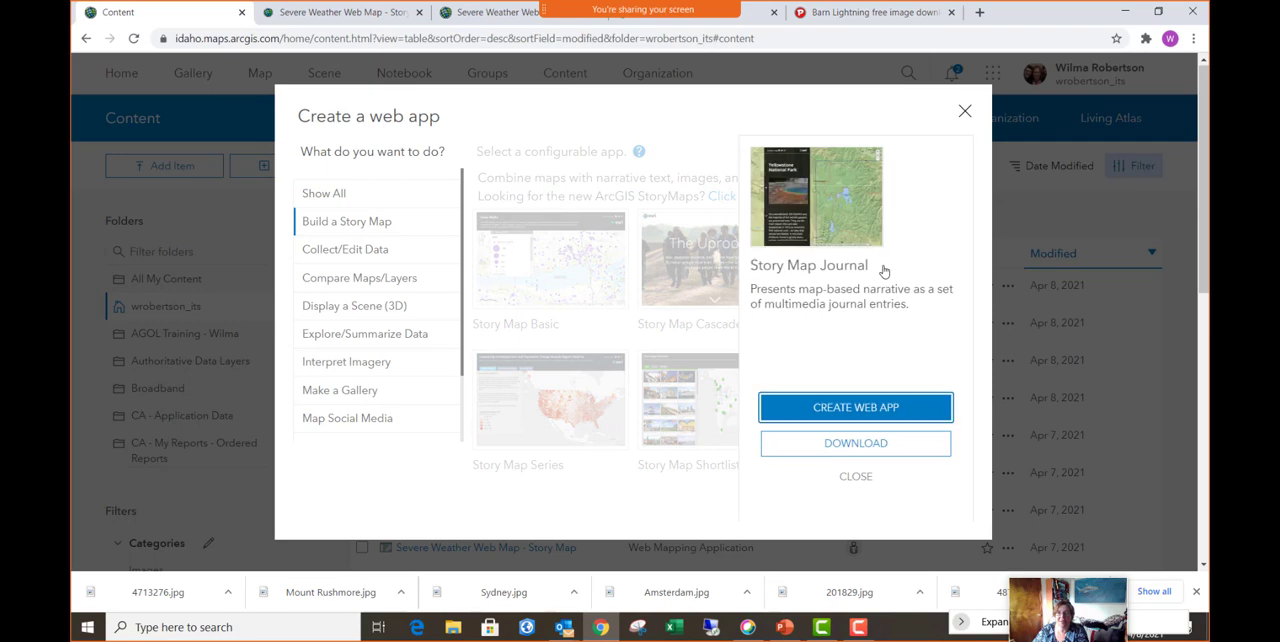
- Create the web app "My first map journal V2" with the tag Temp, and start the journal in the Side Panel layout, keeping that title
{"action": "left_click", "coordinate": [869, 414]}
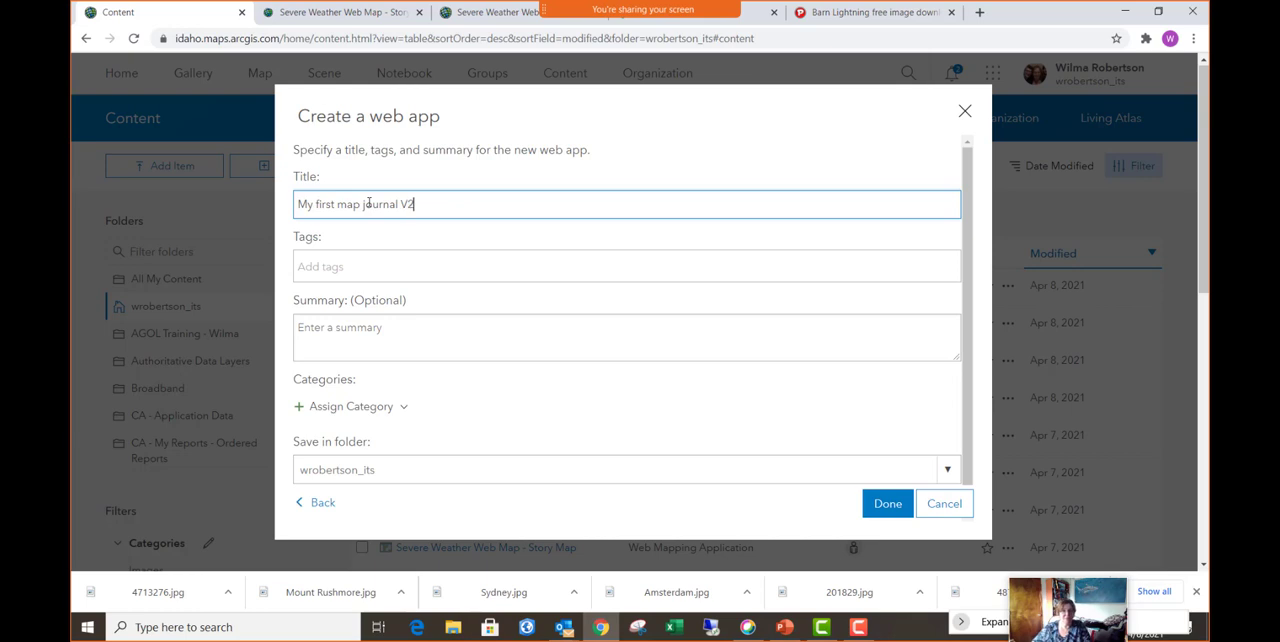
{"action": "left_click", "coordinate": [395, 278]}
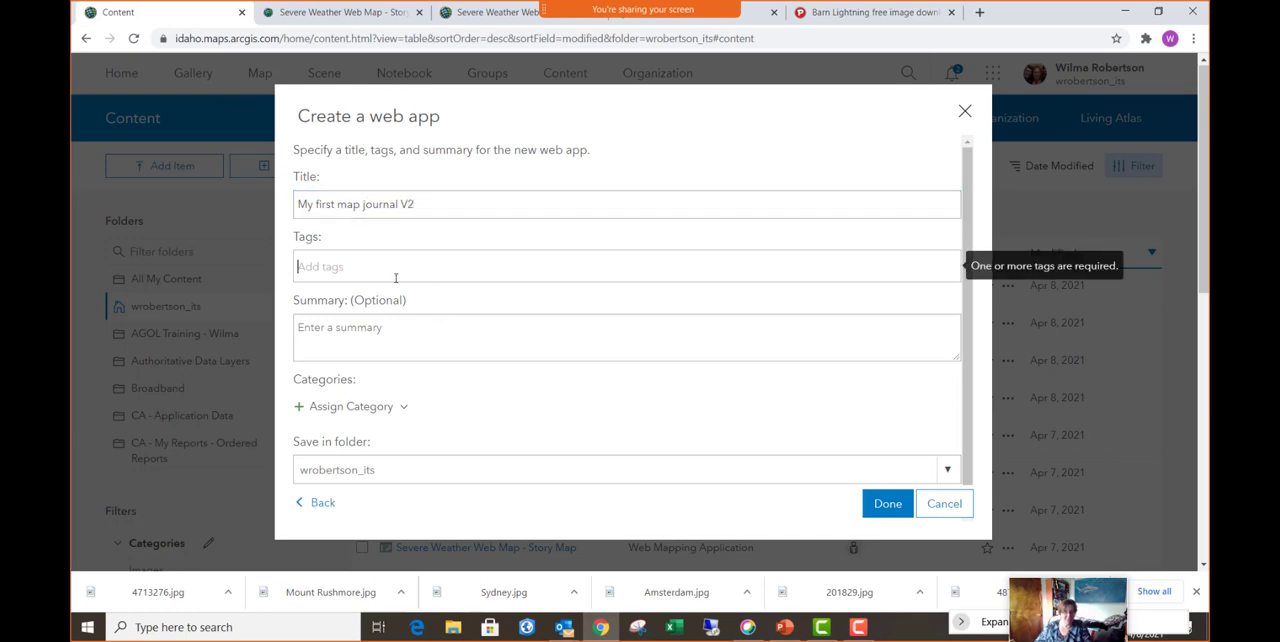
{"action": "type", "text": "Temp"}
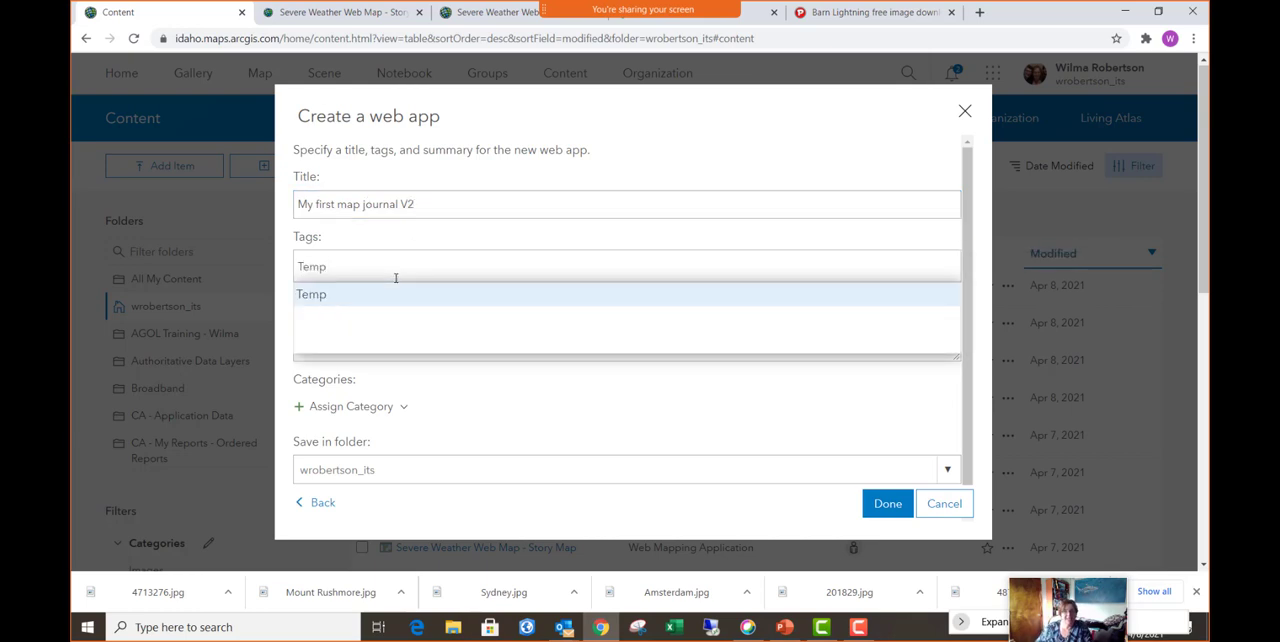
{"action": "left_click", "coordinate": [404, 293]}
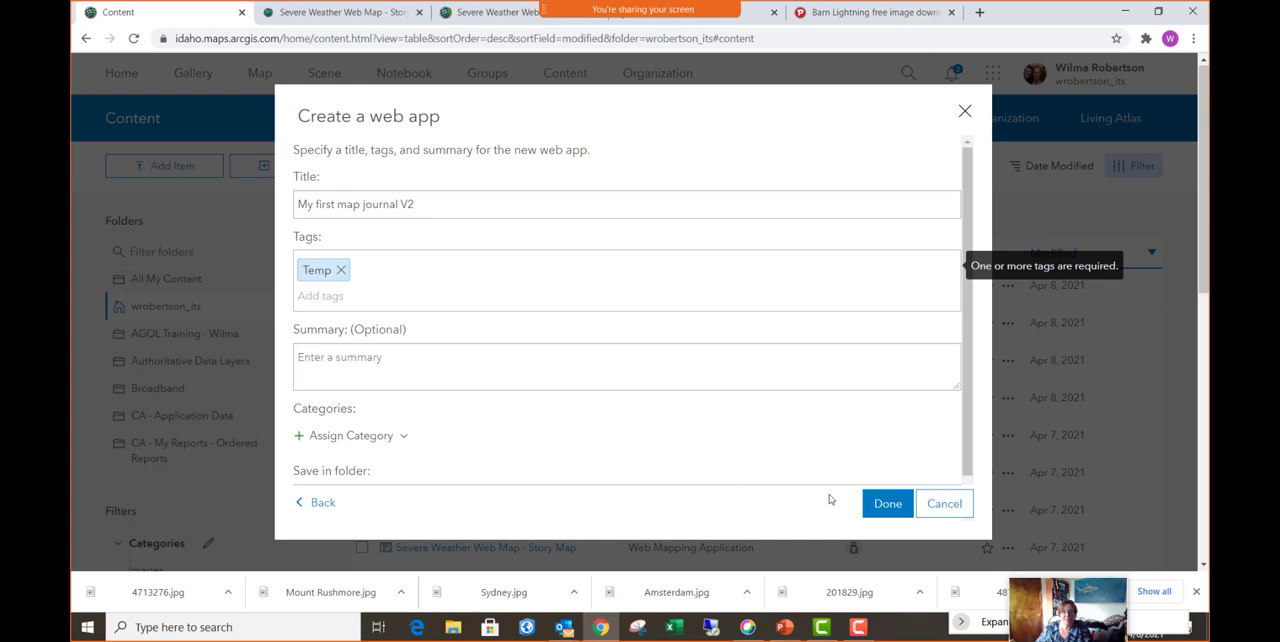
{"action": "left_click", "coordinate": [888, 506]}
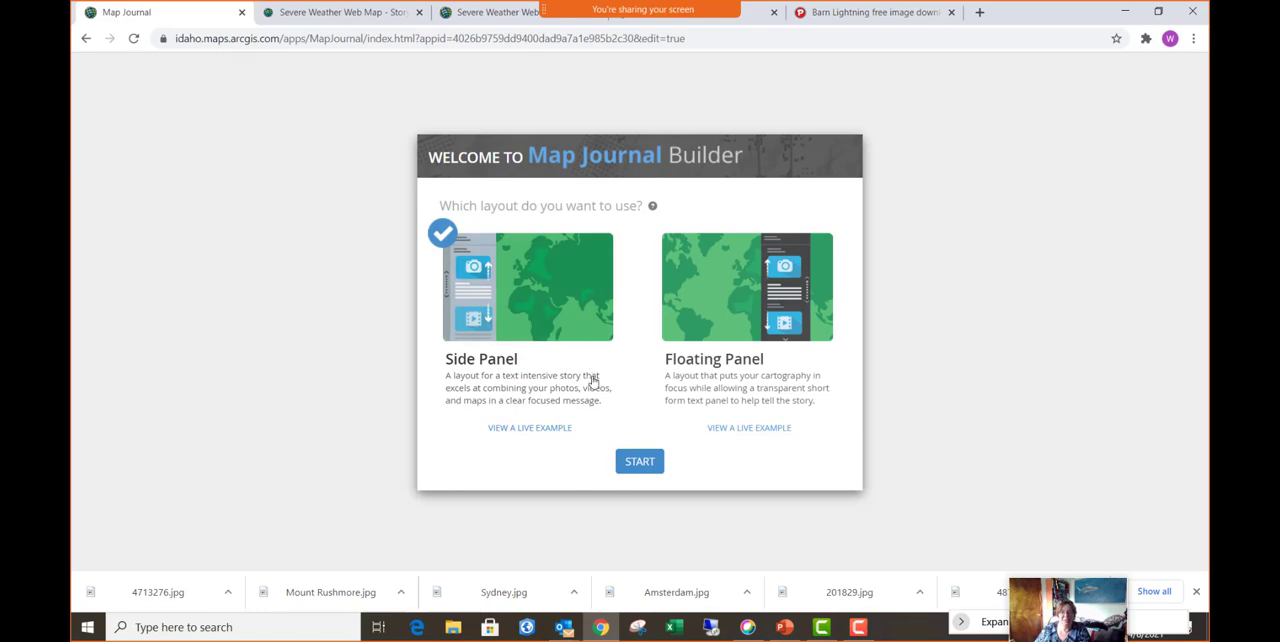
{"action": "left_click", "coordinate": [640, 463]}
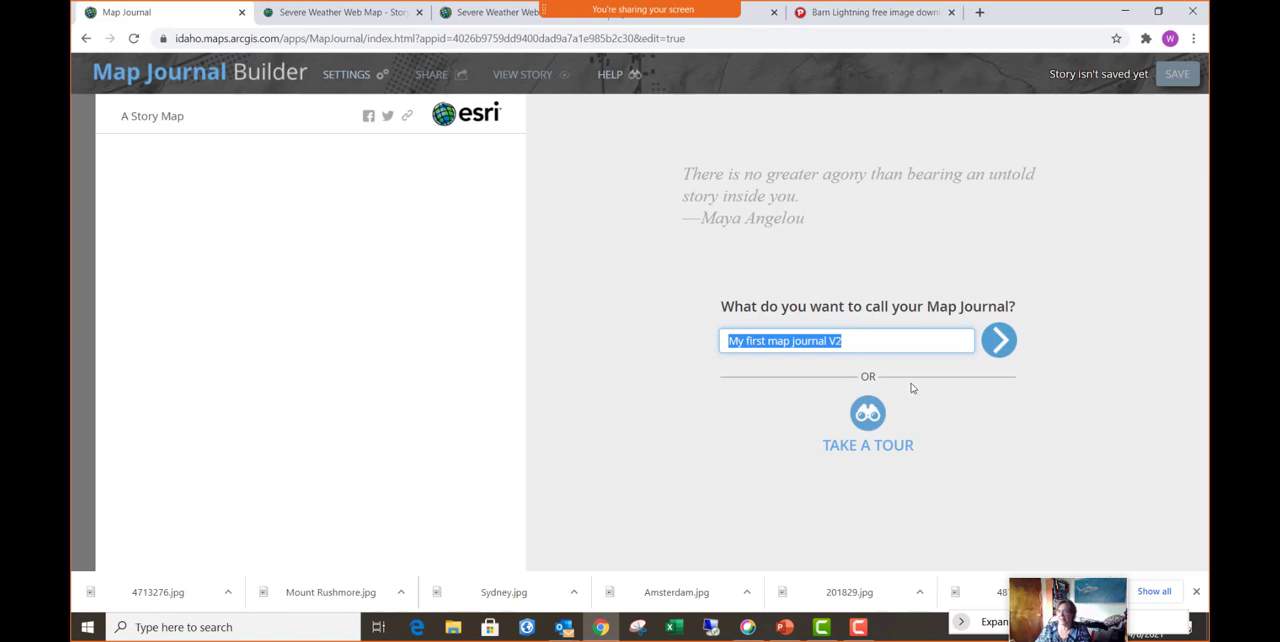
{"action": "left_click", "coordinate": [999, 342]}
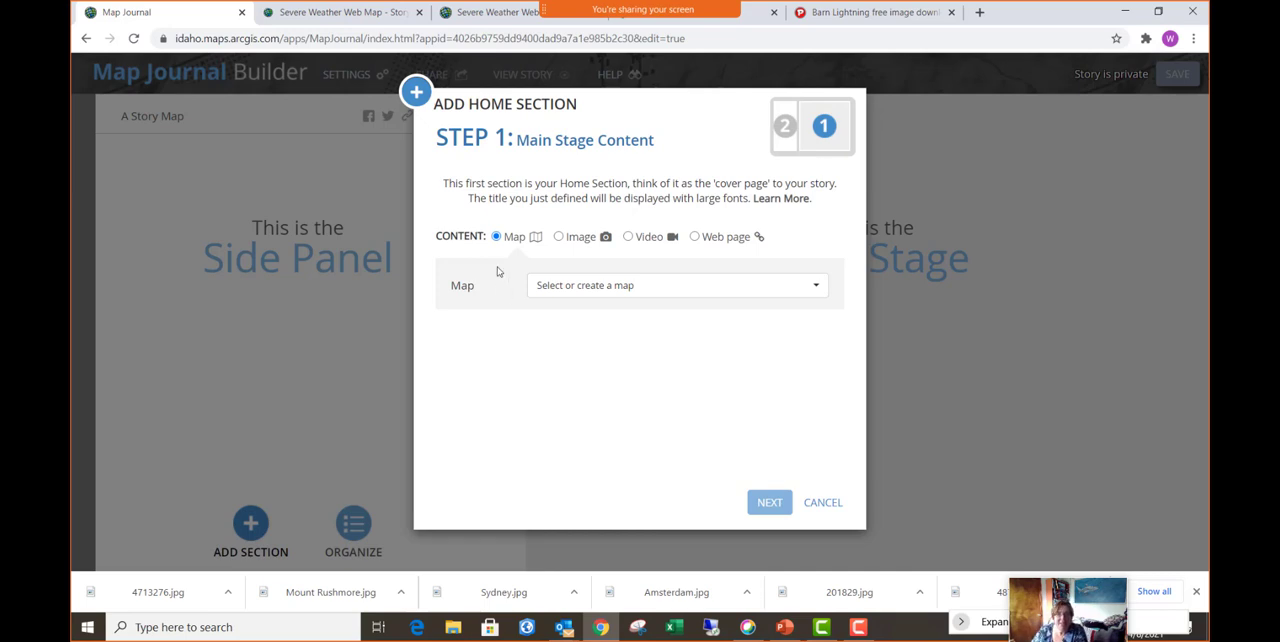
- Use the existing "Earthquakes - Getting Started with StoryMaps" map with its default settings as the home section's main stage content
{"action": "left_click", "coordinate": [813, 290]}
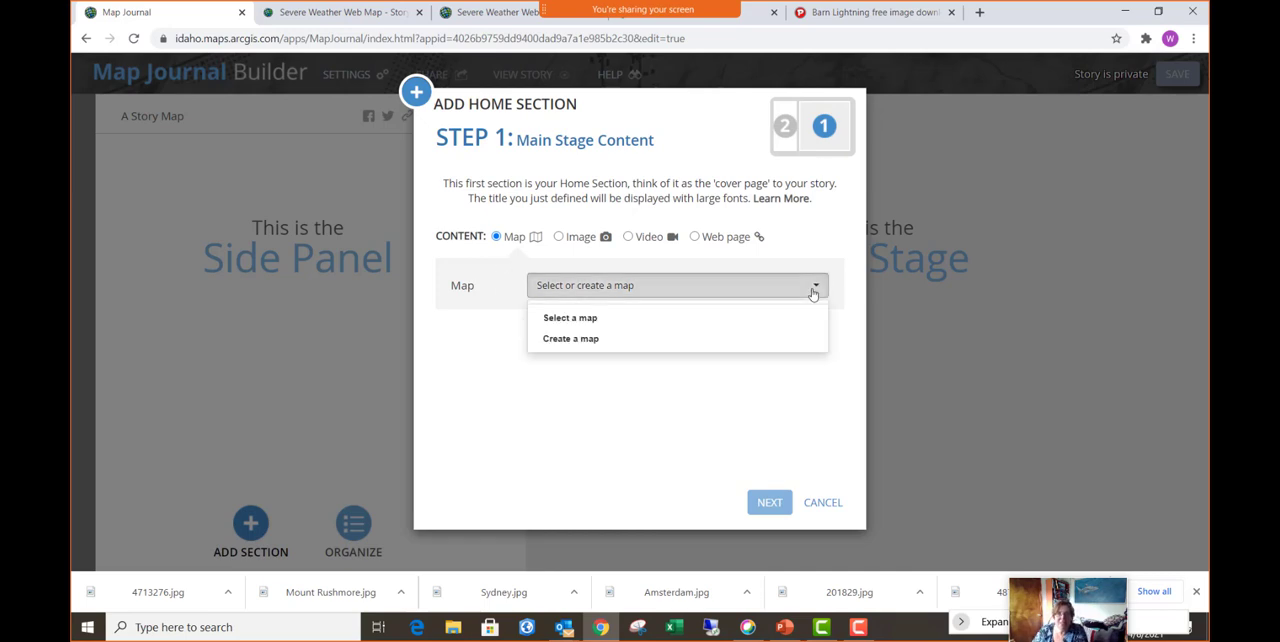
{"action": "left_click", "coordinate": [608, 318]}
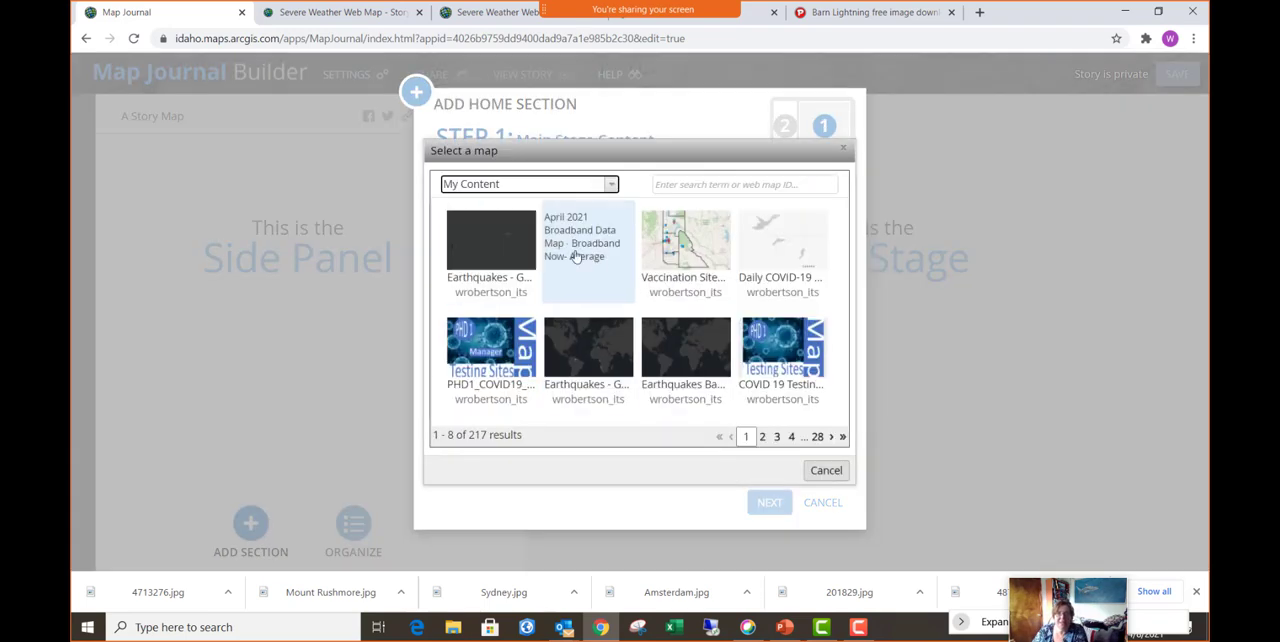
{"action": "left_click", "coordinate": [490, 245]}
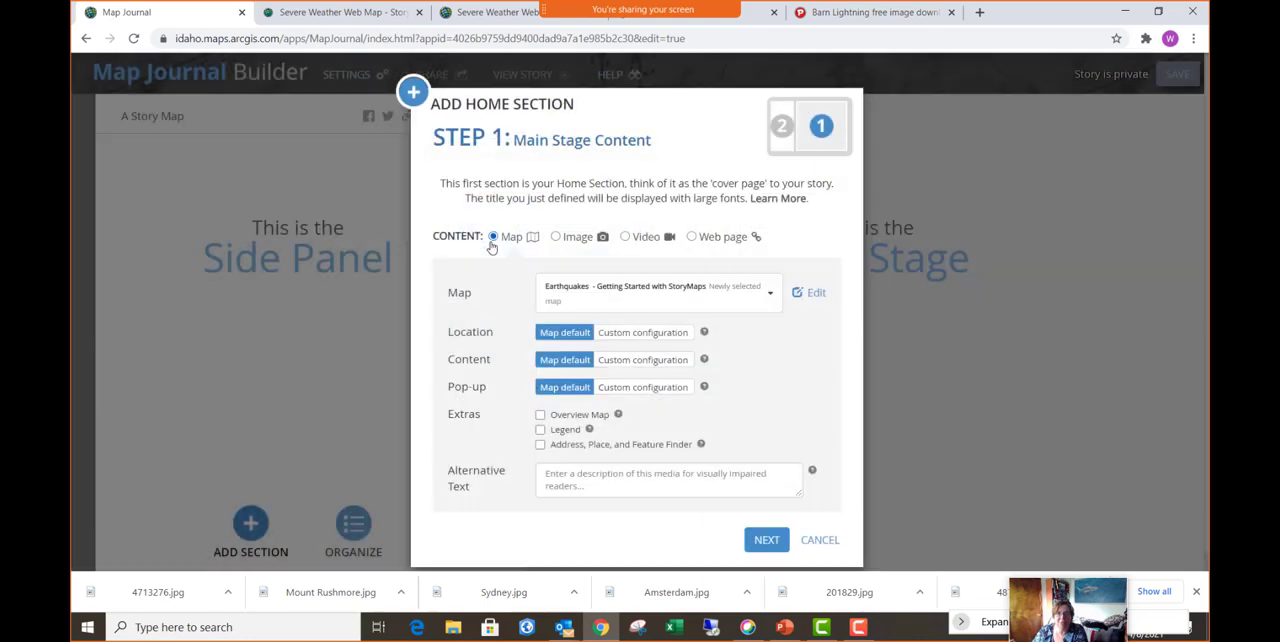
{"action": "left_click", "coordinate": [764, 540]}
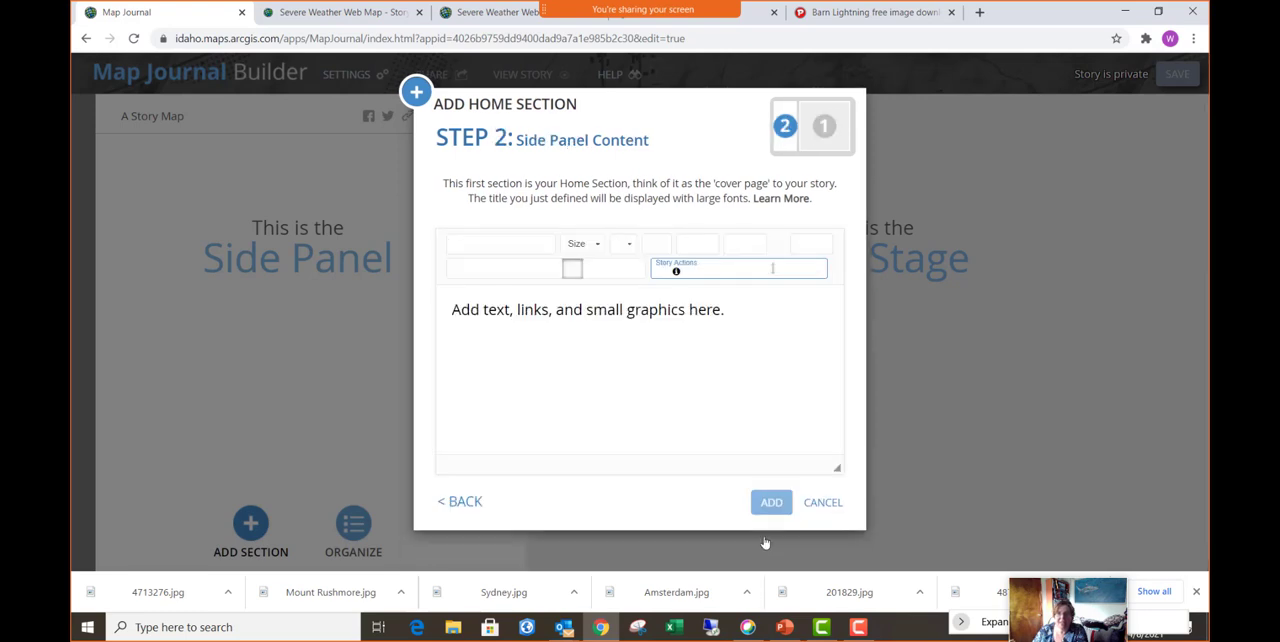
{"action": "left_click", "coordinate": [735, 310]}
{"action": "left_click", "coordinate": [656, 245]}
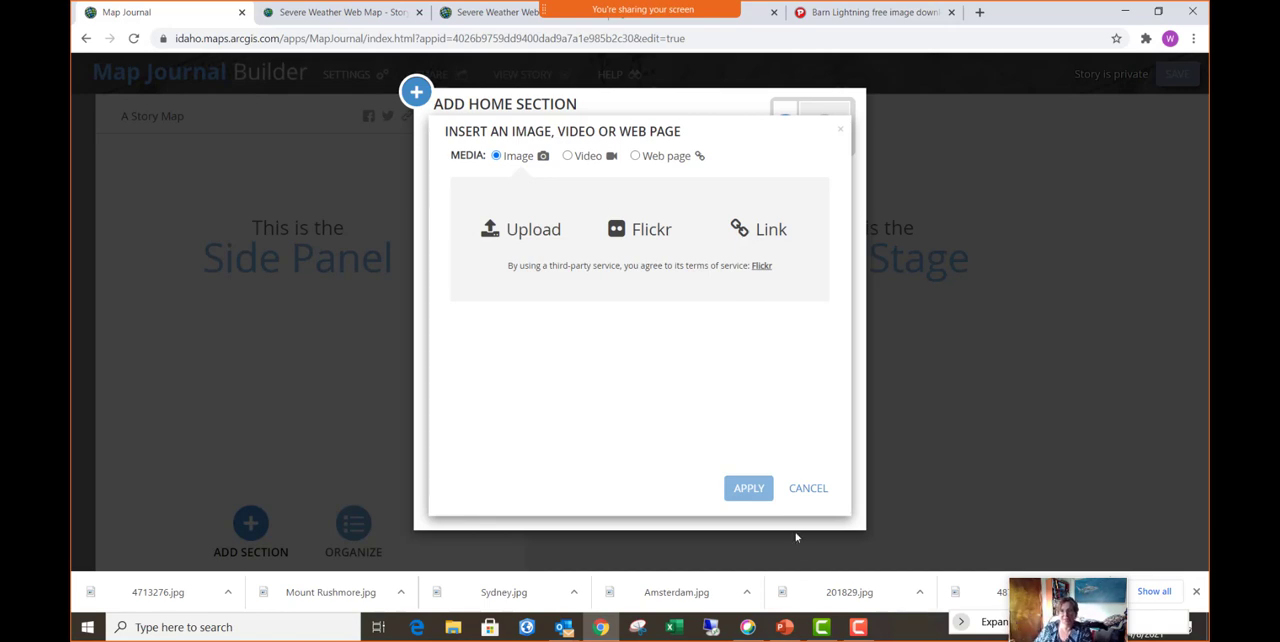
{"action": "left_click", "coordinate": [814, 490]}
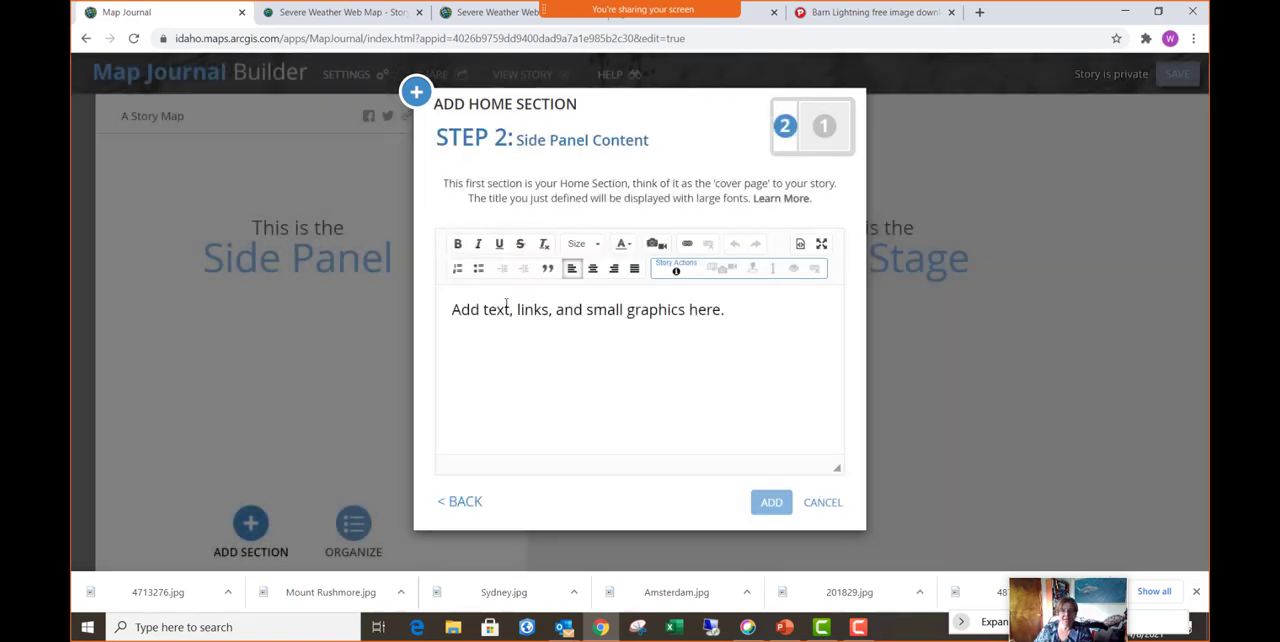
- Enter "Earthquake Map" as the home section's side panel text and add the section to the journal
{"action": "left_click", "coordinate": [746, 308]}
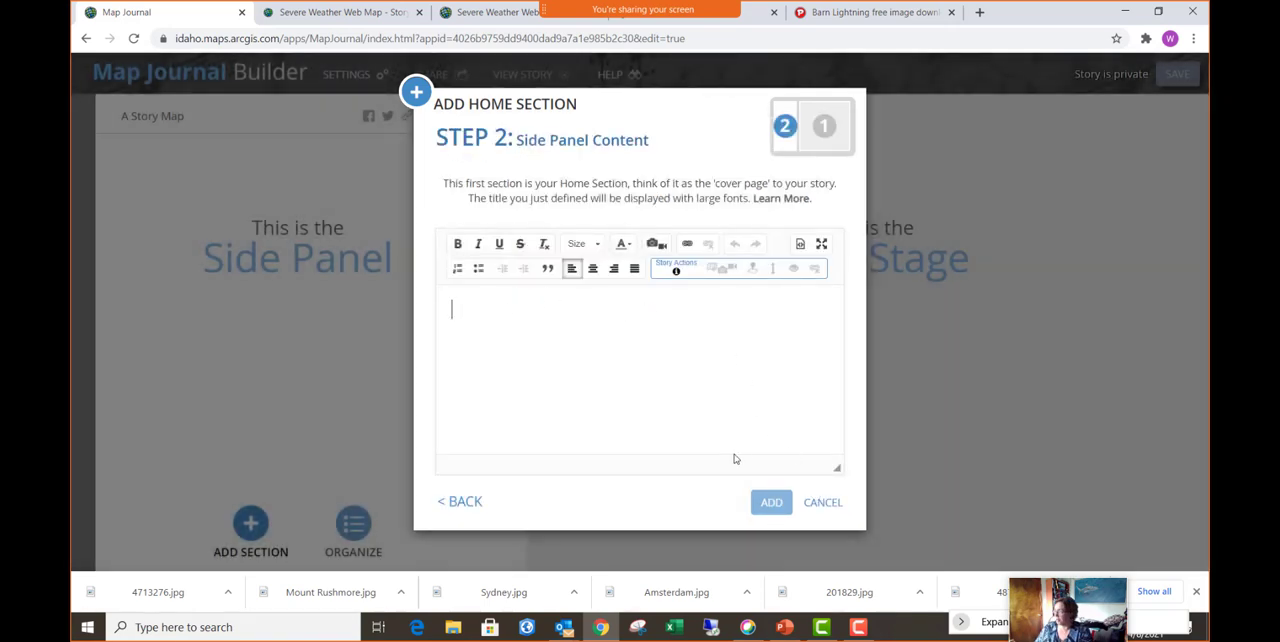
{"action": "type", "text": "Earth"}
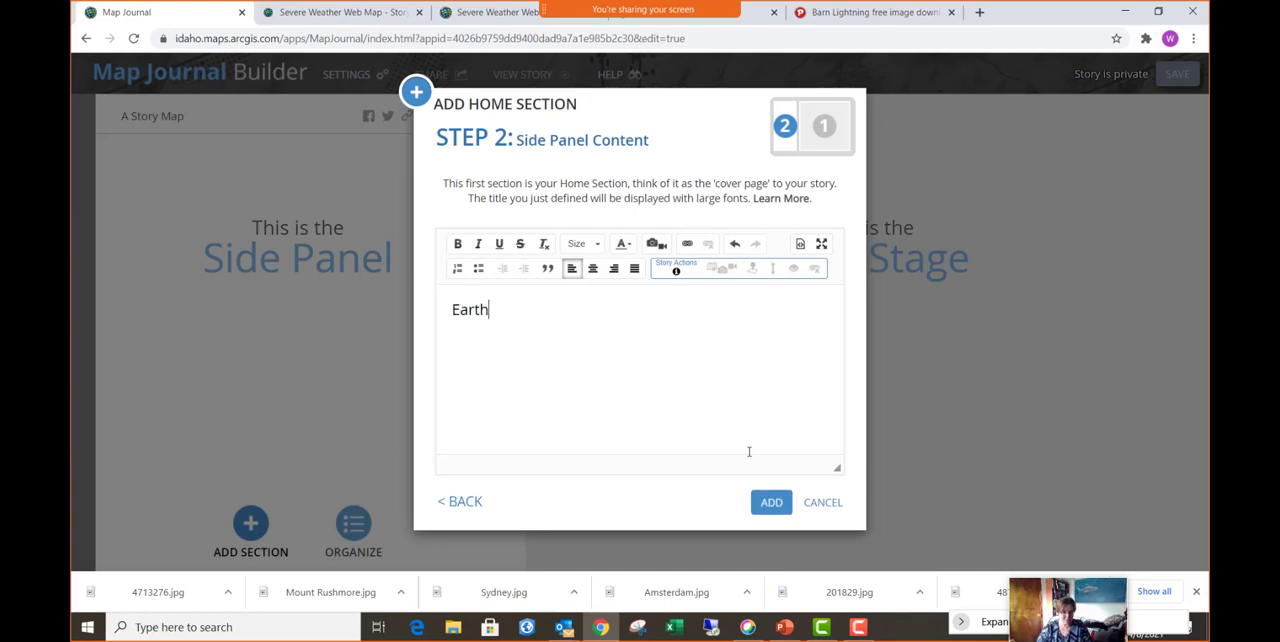
{"action": "type", "text": "qyak"}
{"action": "key", "text": "BackSpace"}
{"action": "key", "text": "BackSpace"}
{"action": "type", "text": "uake Map"}
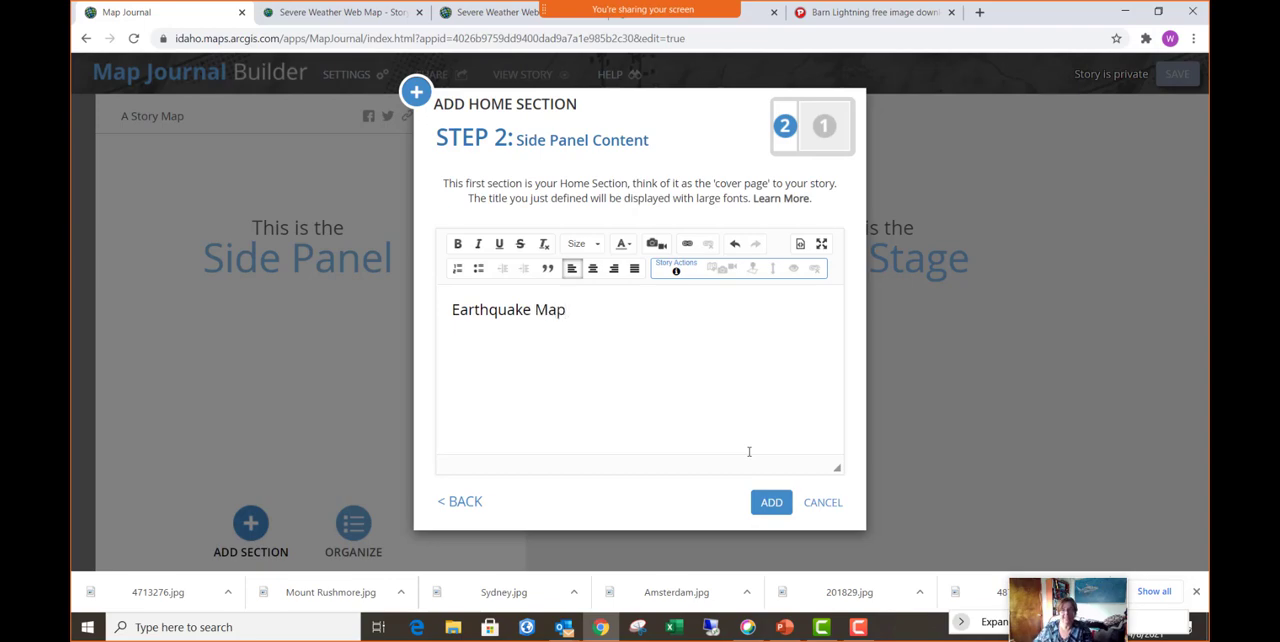
{"action": "left_click", "coordinate": [777, 506]}
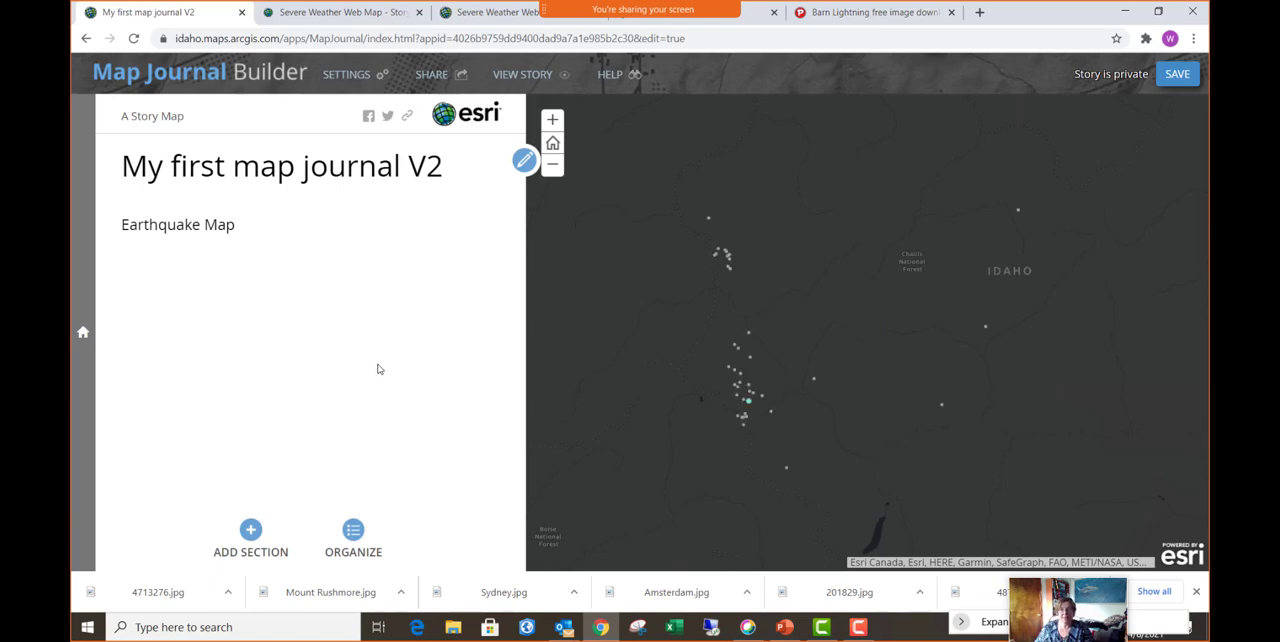
- Start a new section with the image Volcano.jpg from Pictures for Training as main stage content, positioned as Stretch
{"action": "left_click", "coordinate": [251, 535]}
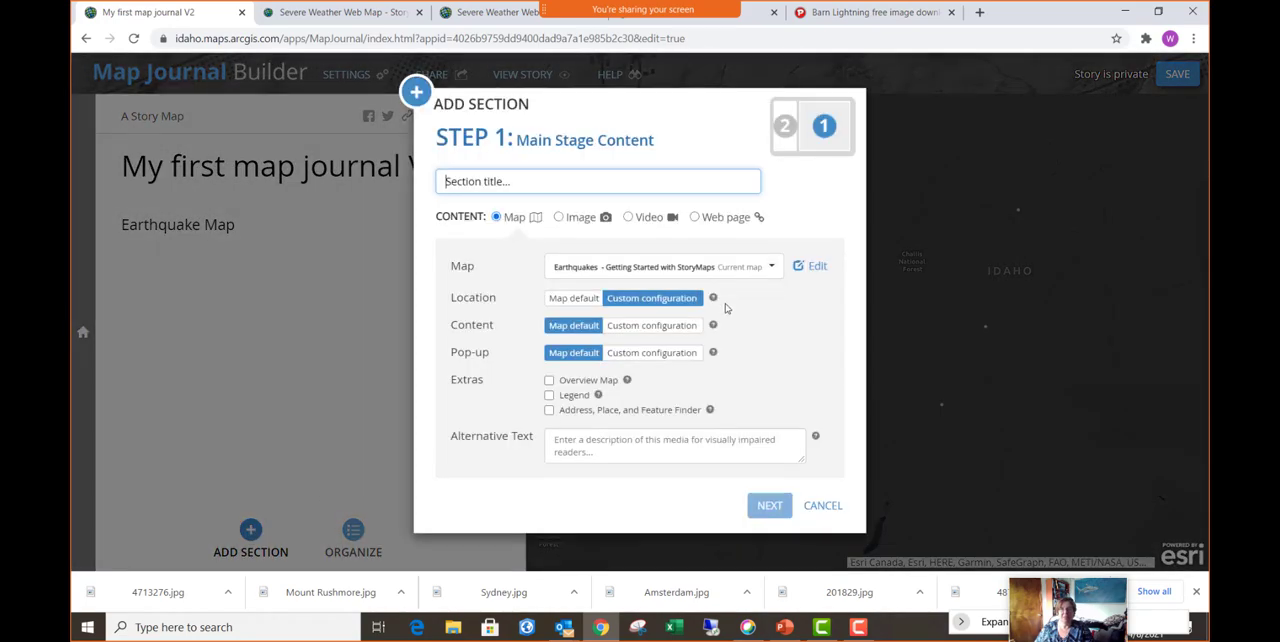
{"action": "left_click", "coordinate": [567, 222]}
{"action": "left_click", "coordinate": [505, 287]}
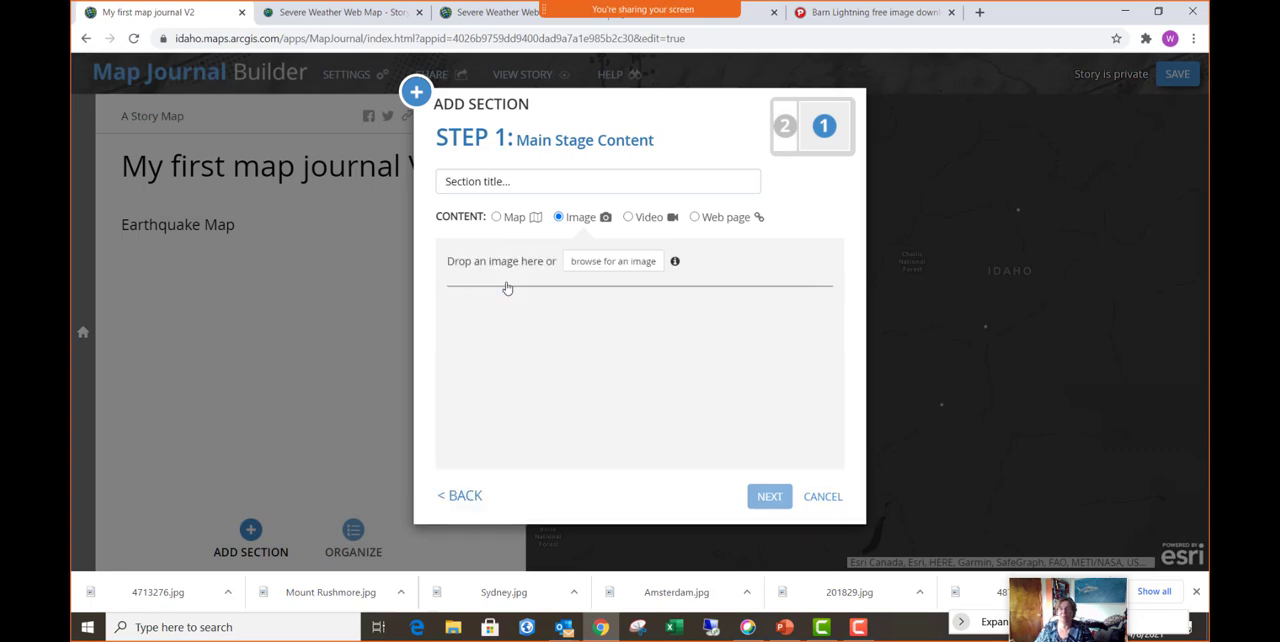
{"action": "left_click", "coordinate": [643, 263]}
{"action": "left_click", "coordinate": [460, 312]}
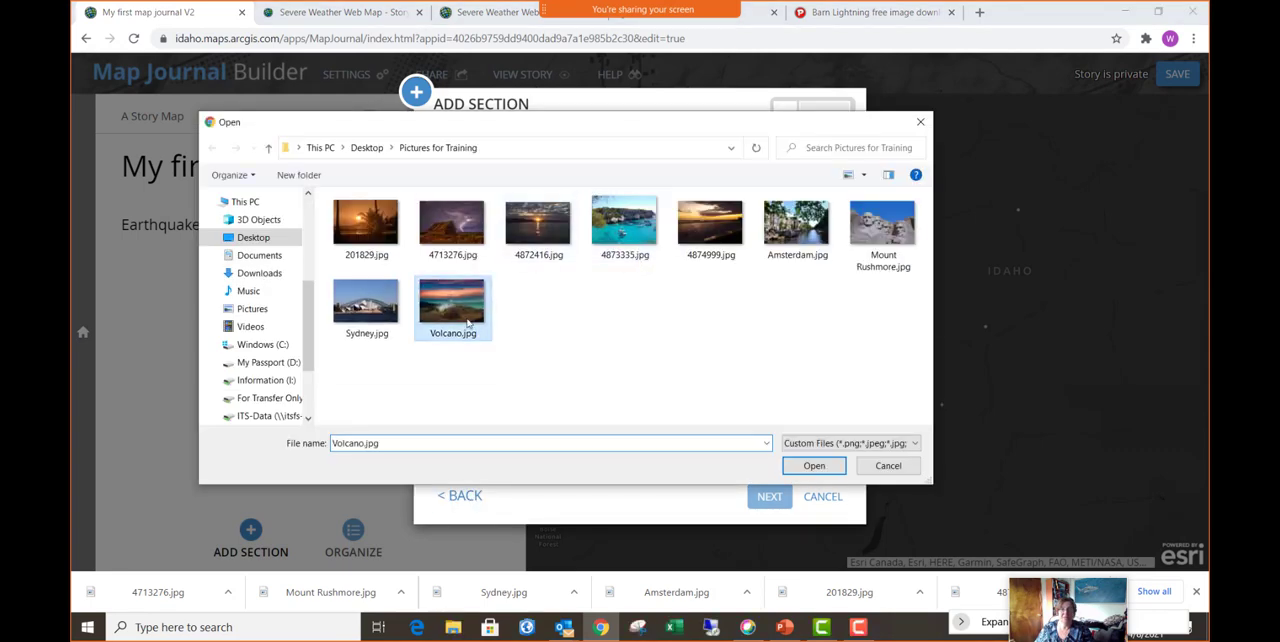
{"action": "left_click", "coordinate": [814, 467]}
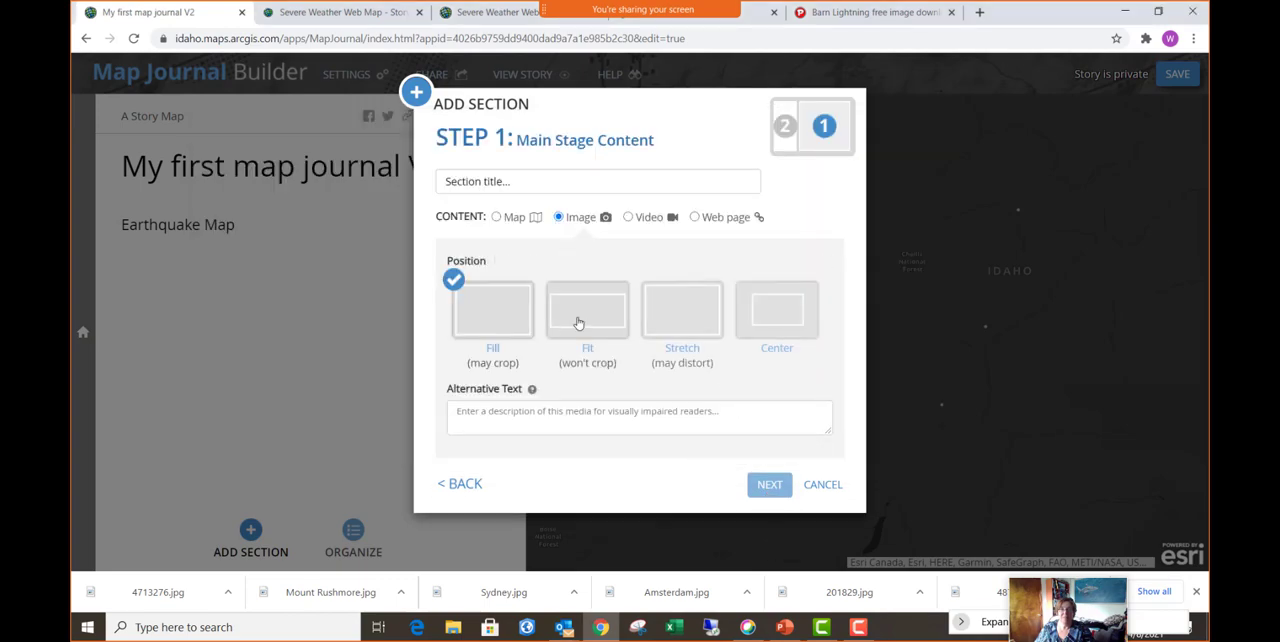
{"action": "left_click", "coordinate": [678, 317]}
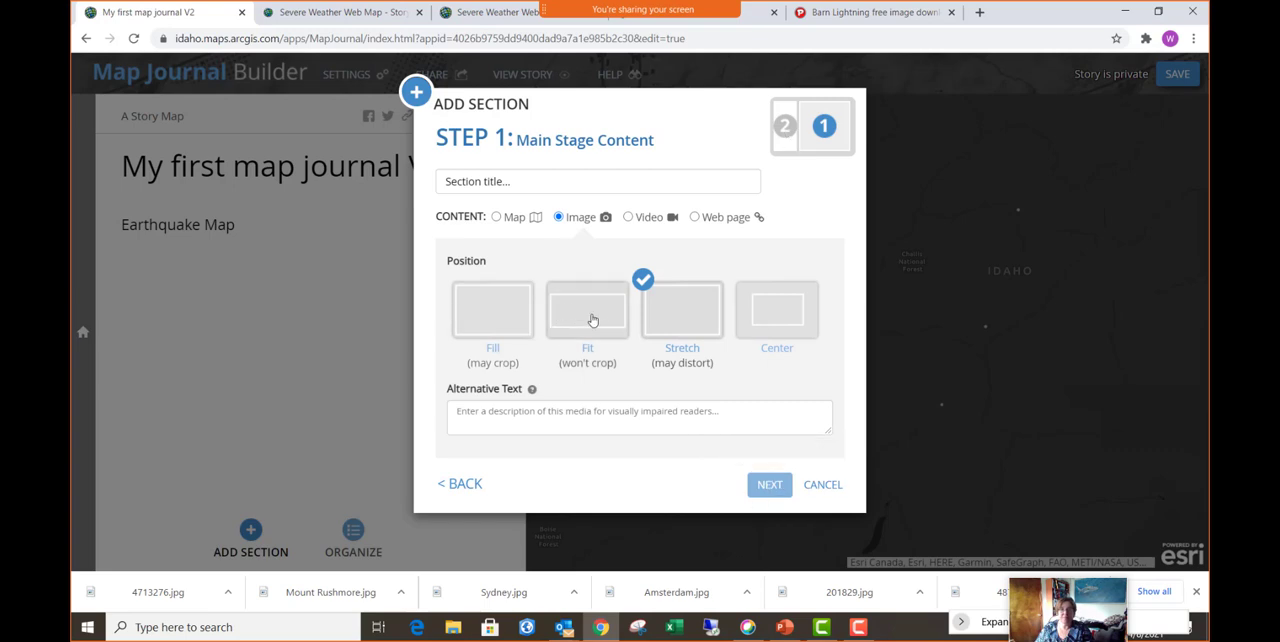
- Title the new section "Volcano", enter "Picture of a volcano" as its side panel text, and add it to the journal
{"action": "left_click", "coordinate": [524, 181]}
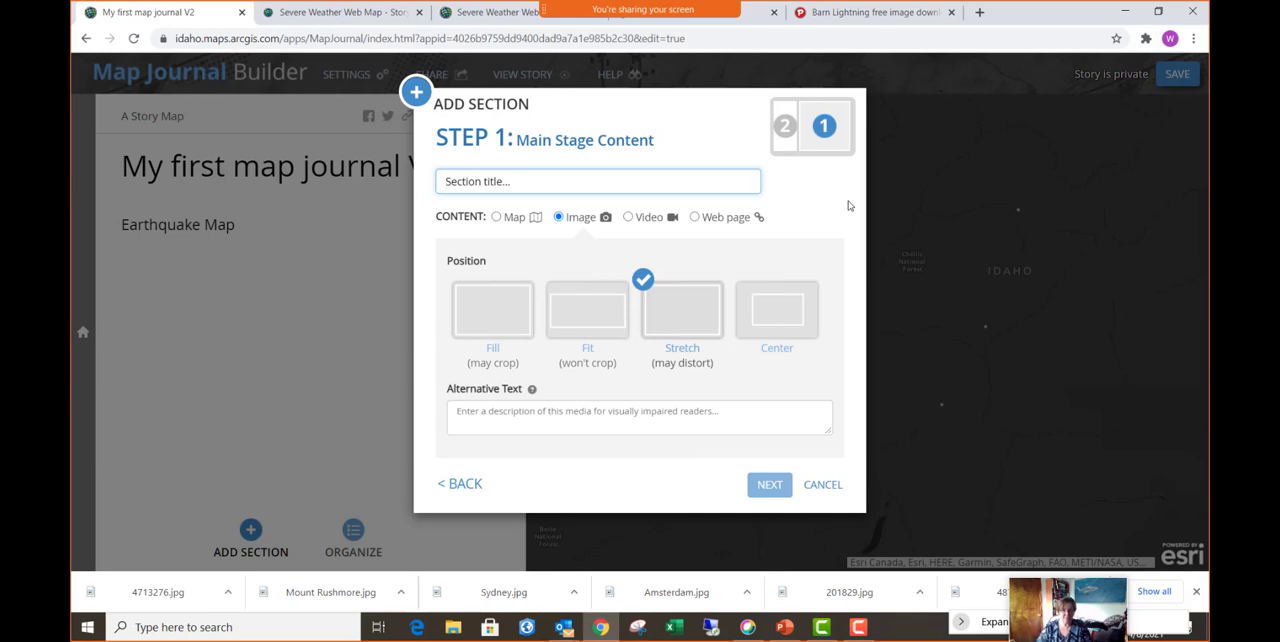
{"action": "type", "text": "Vo"}
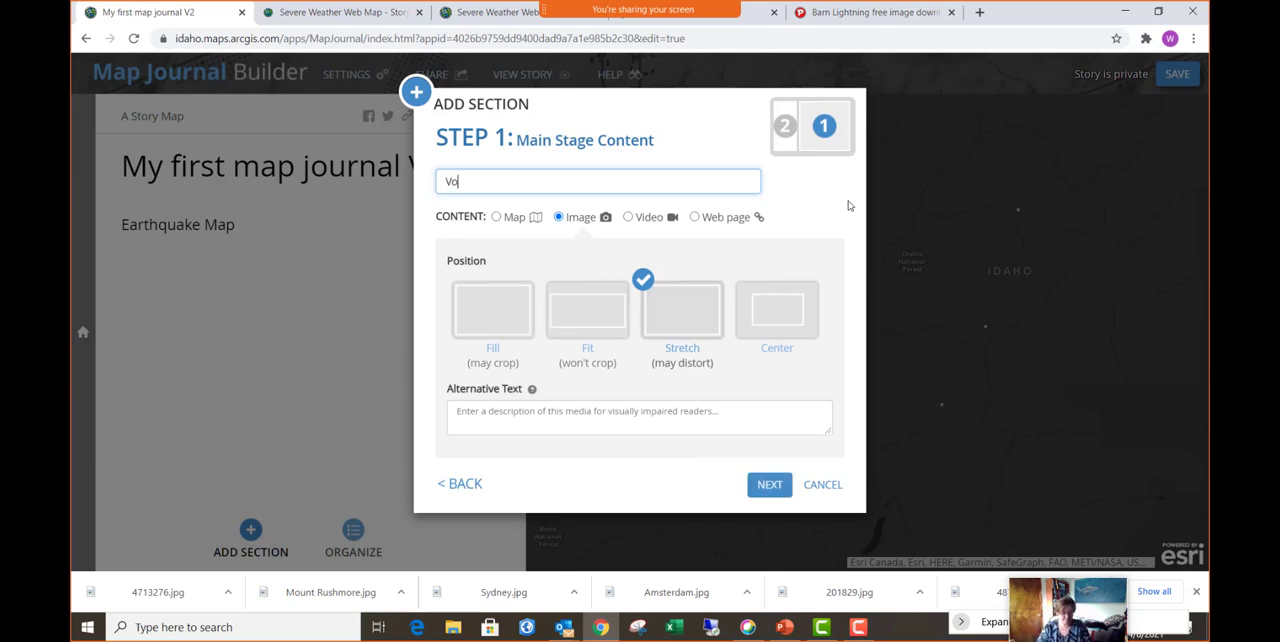
{"action": "type", "text": "lcano"}
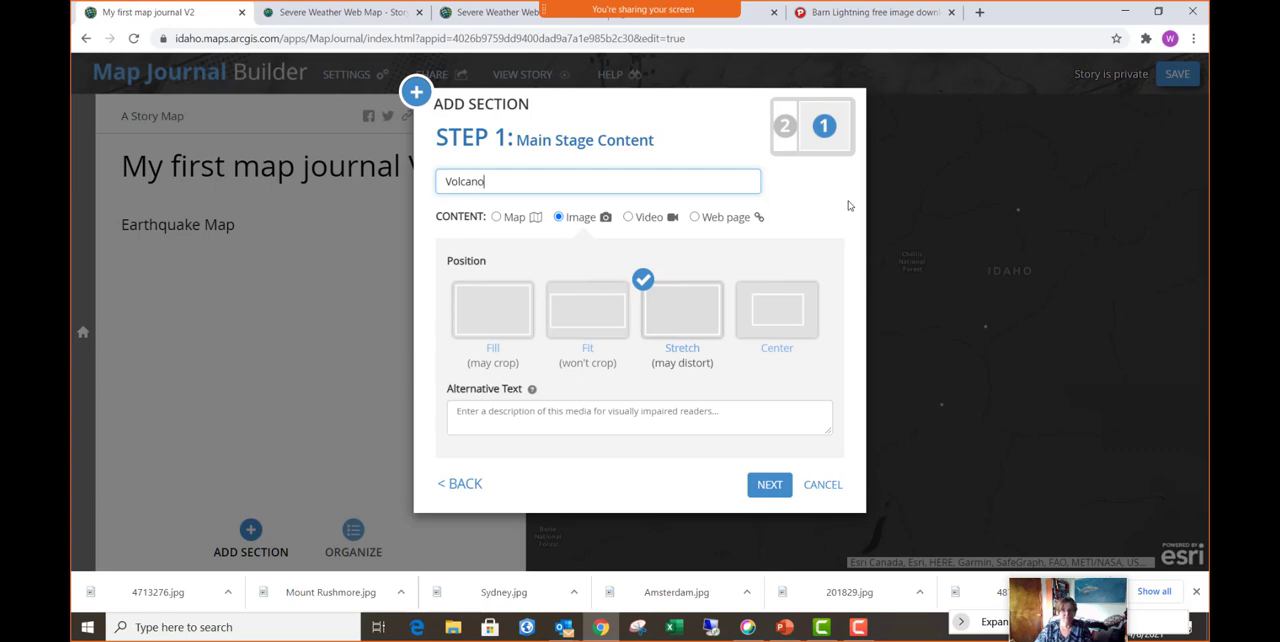
{"action": "left_click", "coordinate": [770, 486]}
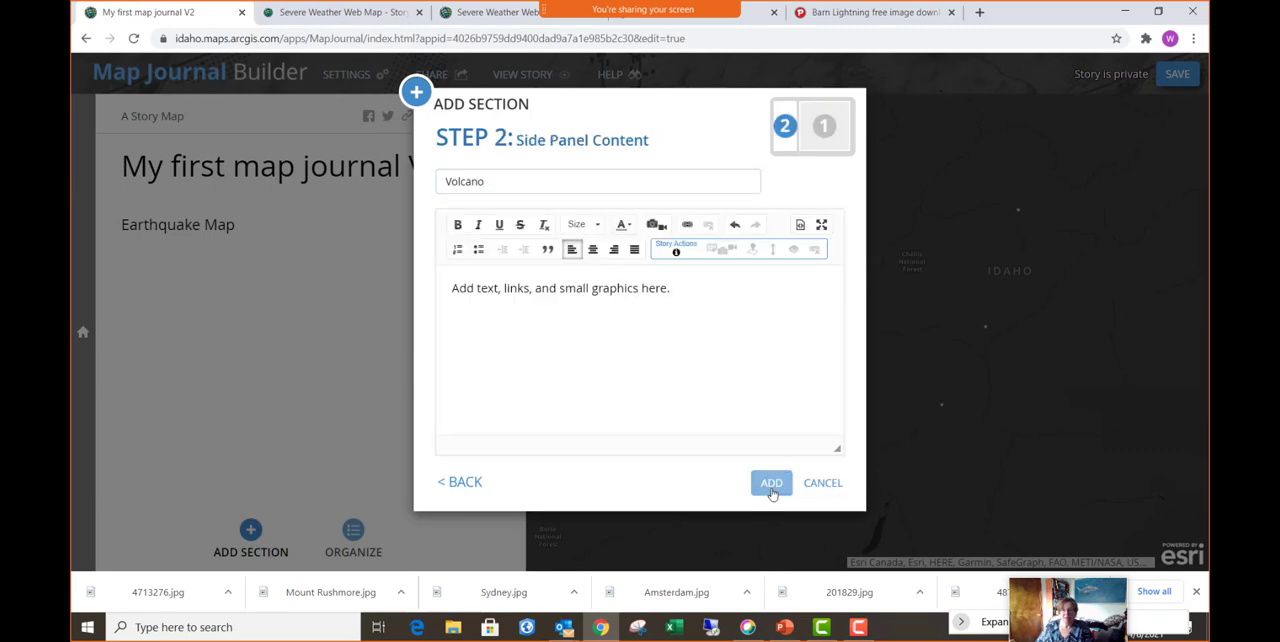
{"action": "left_click", "coordinate": [538, 289]}
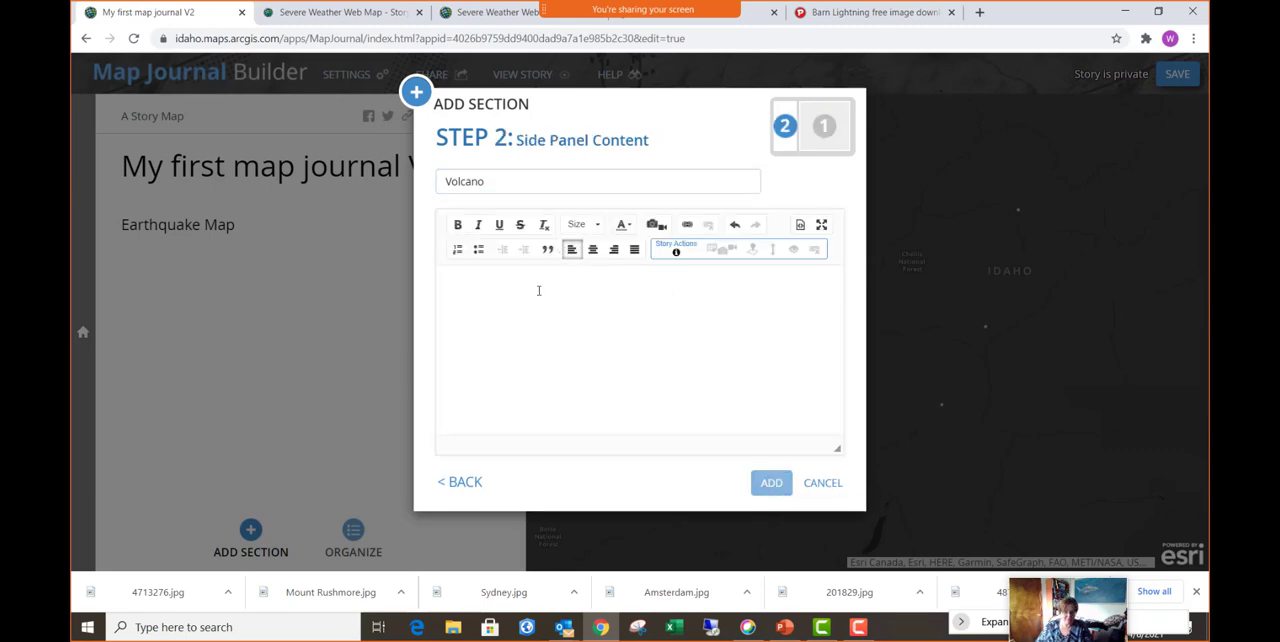
{"action": "type", "text": "Picture of a "}
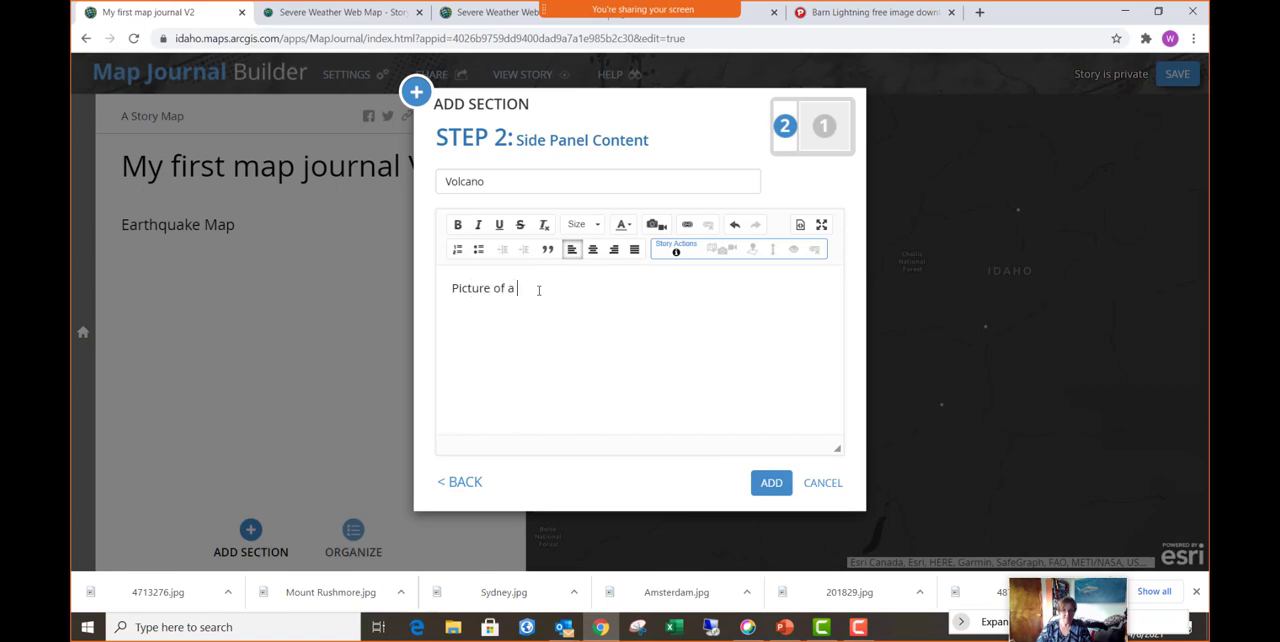
{"action": "type", "text": "volcano"}
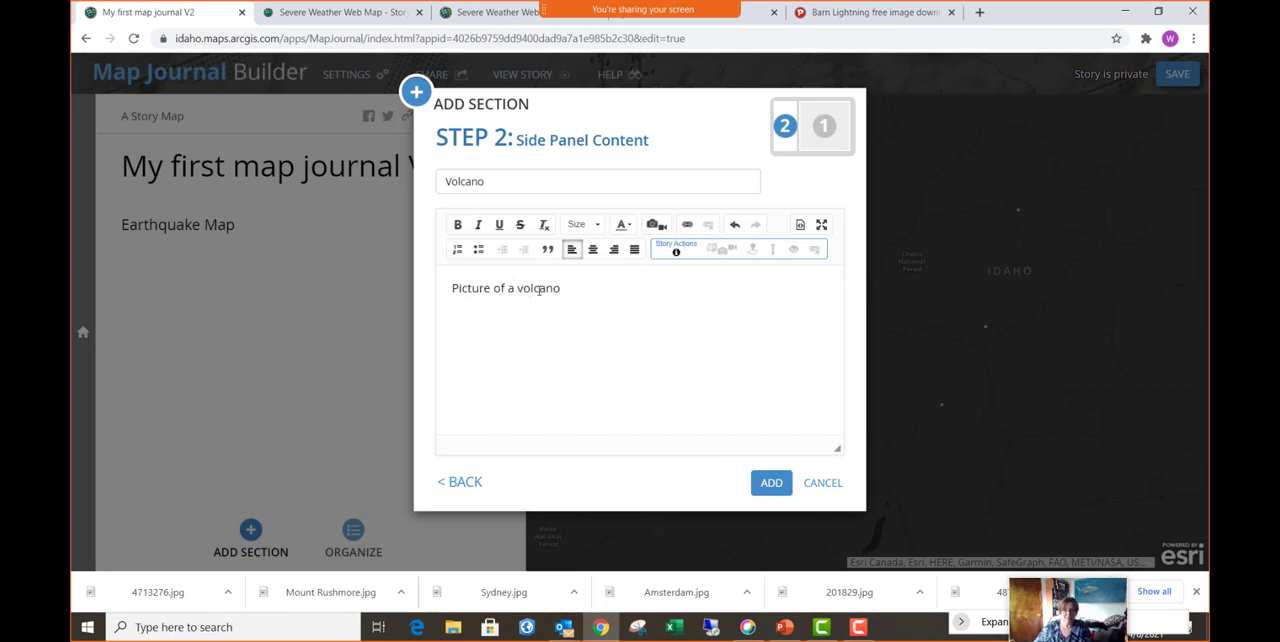
{"action": "left_click", "coordinate": [771, 482]}
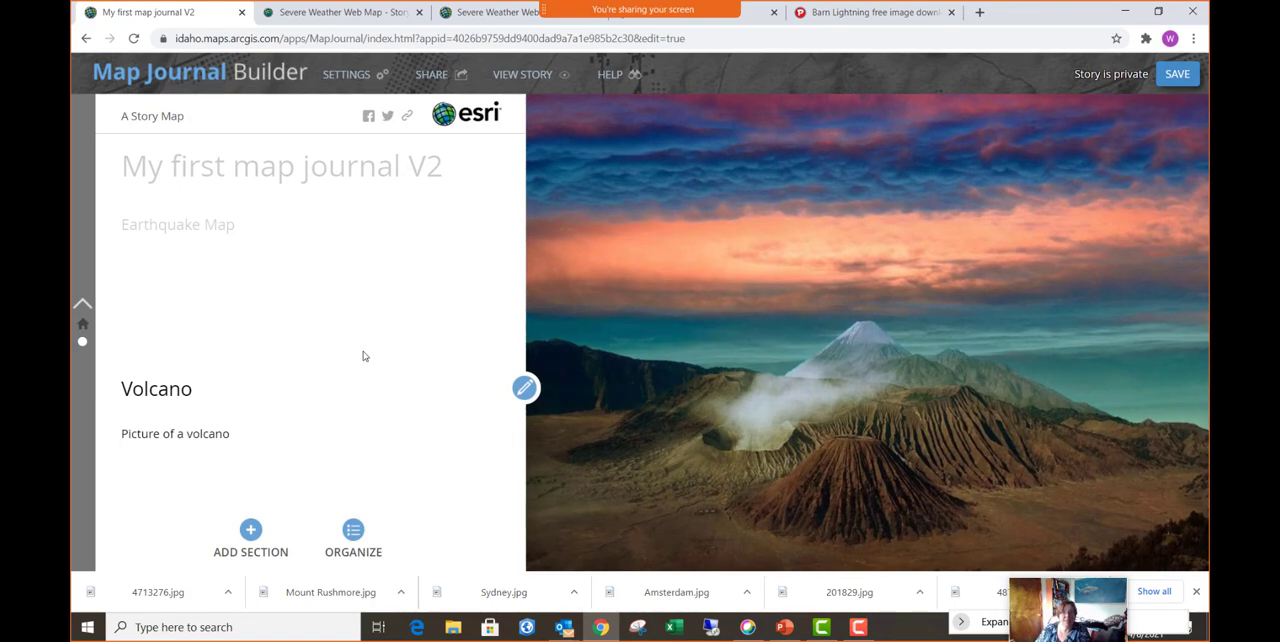
- Save the journal and view the story, switching between the home section and the Volcano section
{"action": "left_click", "coordinate": [1180, 76]}
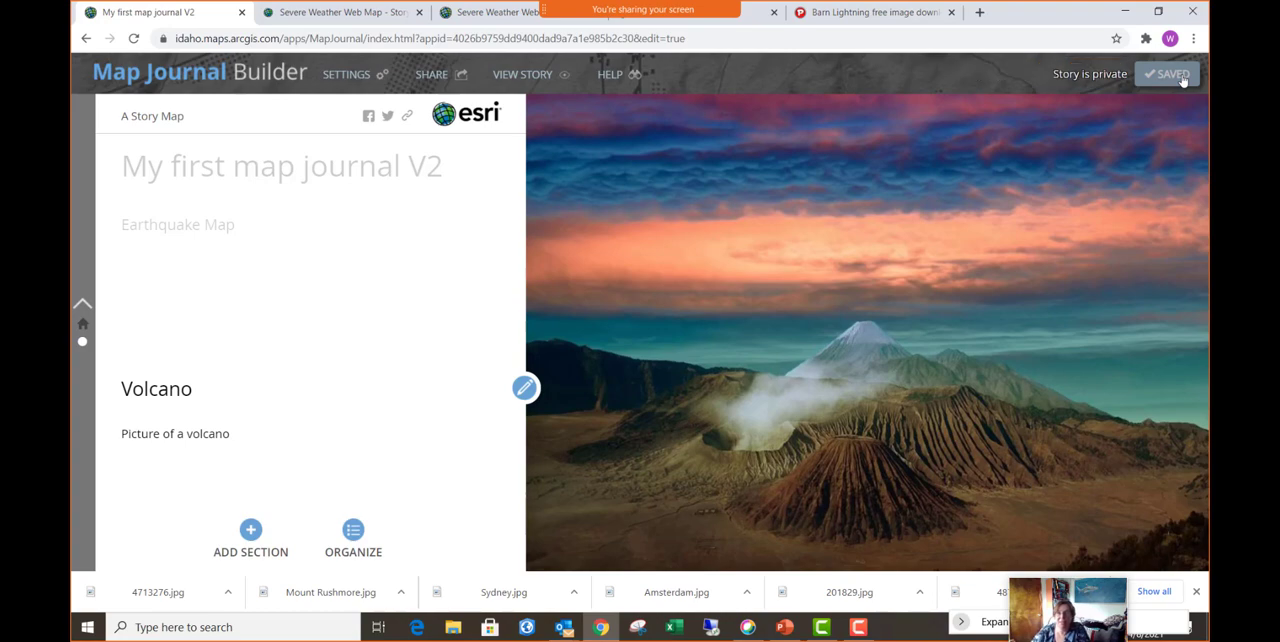
{"action": "left_click", "coordinate": [530, 77]}
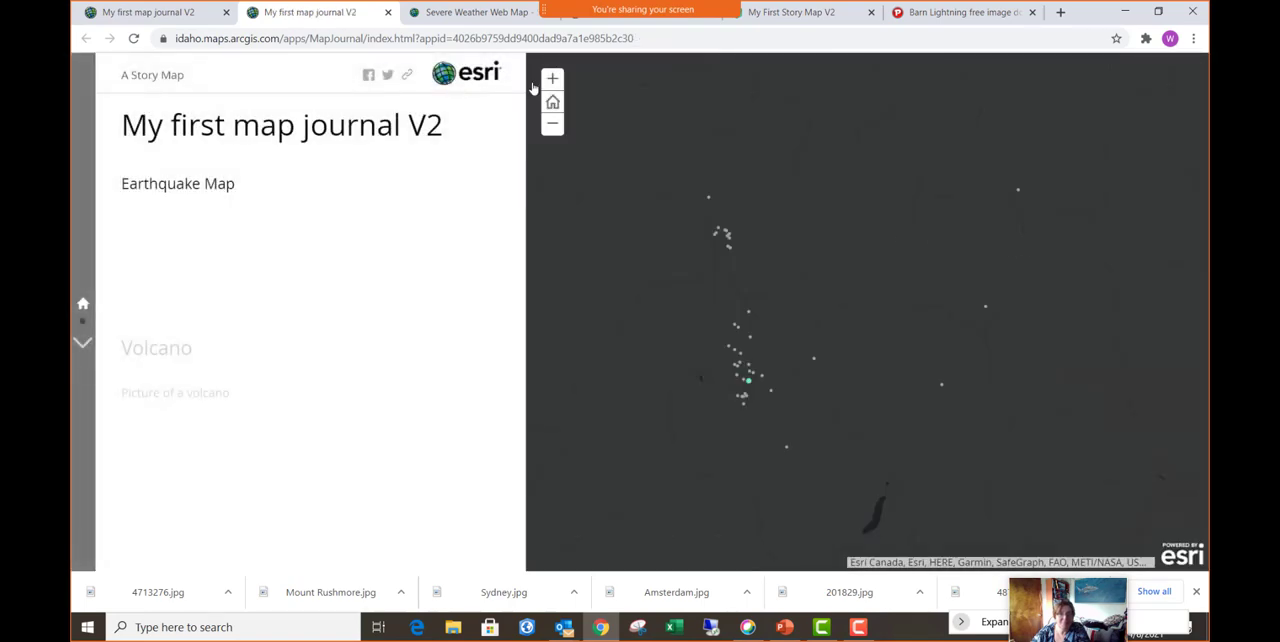
{"action": "left_click", "coordinate": [83, 322]}
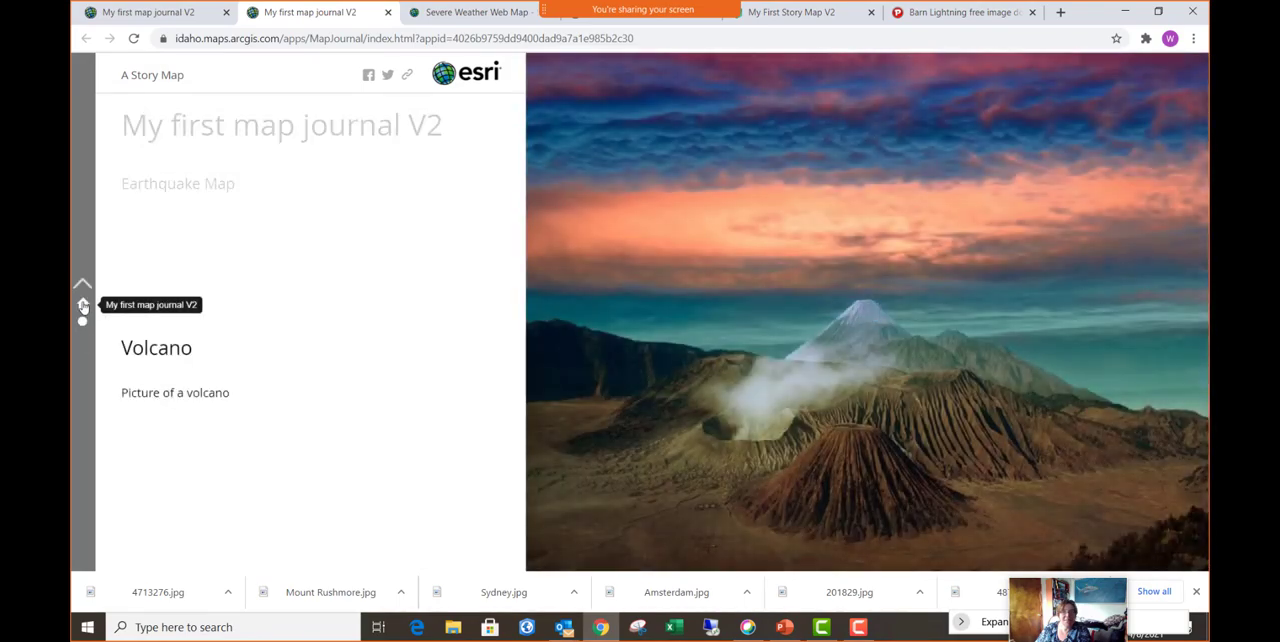
{"action": "left_click", "coordinate": [83, 303]}
{"action": "left_click", "coordinate": [83, 323]}
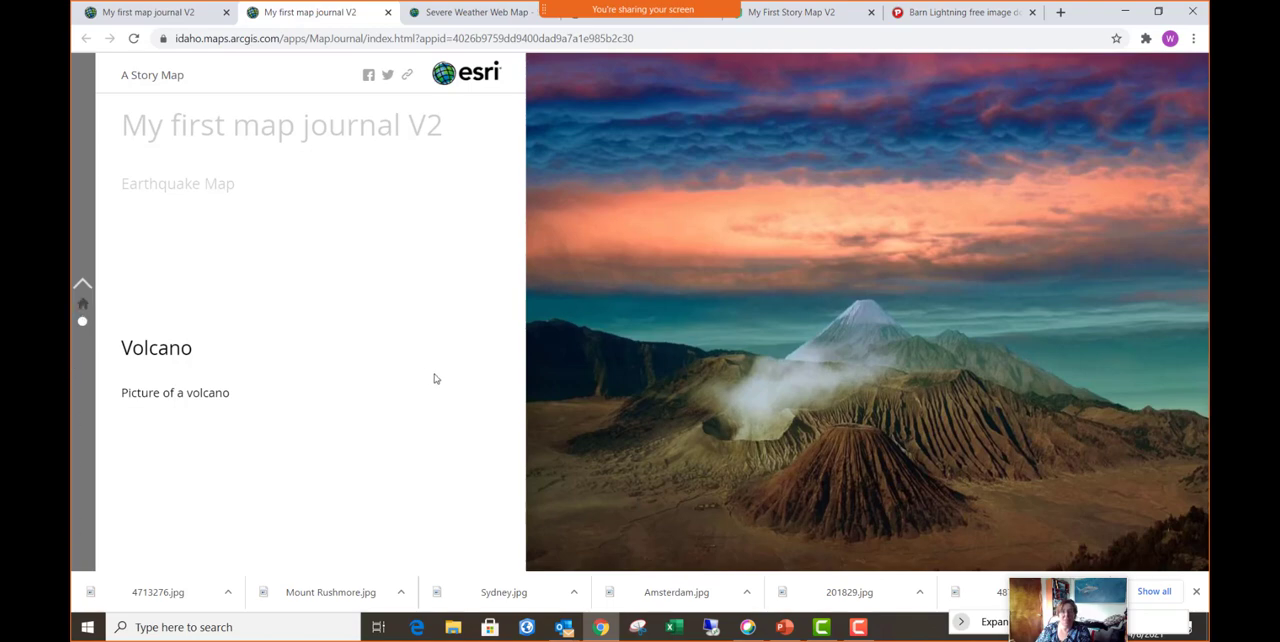
{"action": "left_click", "coordinate": [83, 304]}
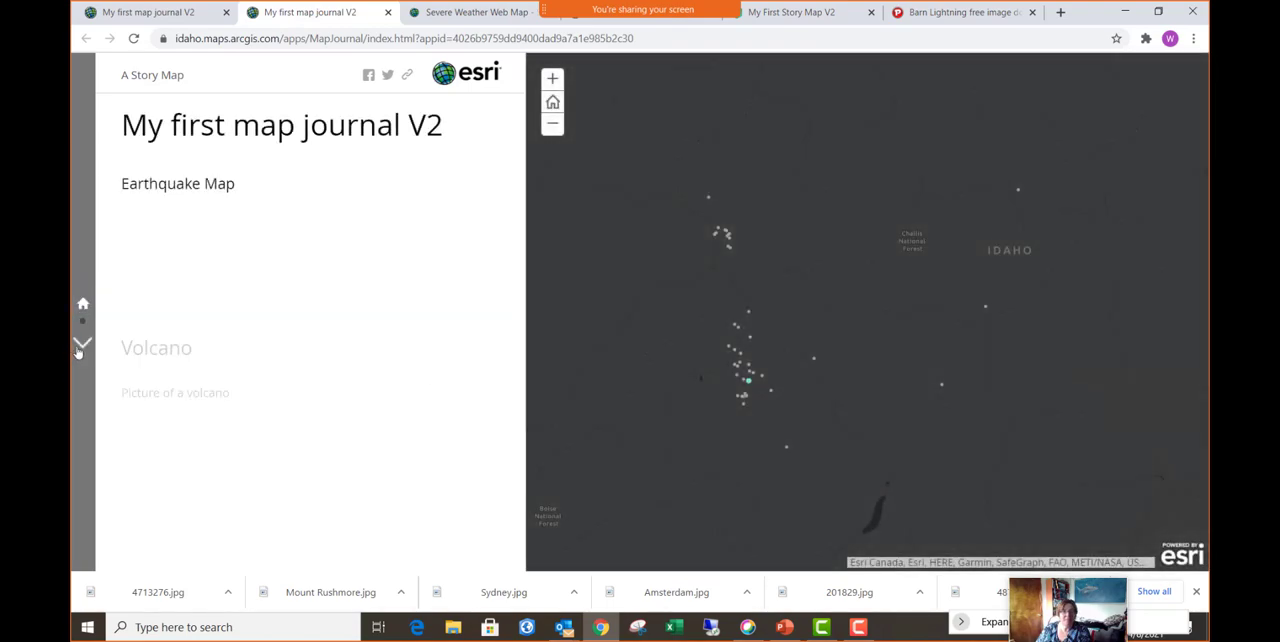
- Advance the journal to its Volcano section, and switch to PowerPoint's slide 39, "6. Other Story Map Templates: the Other Stories"
{"action": "left_click", "coordinate": [81, 346]}
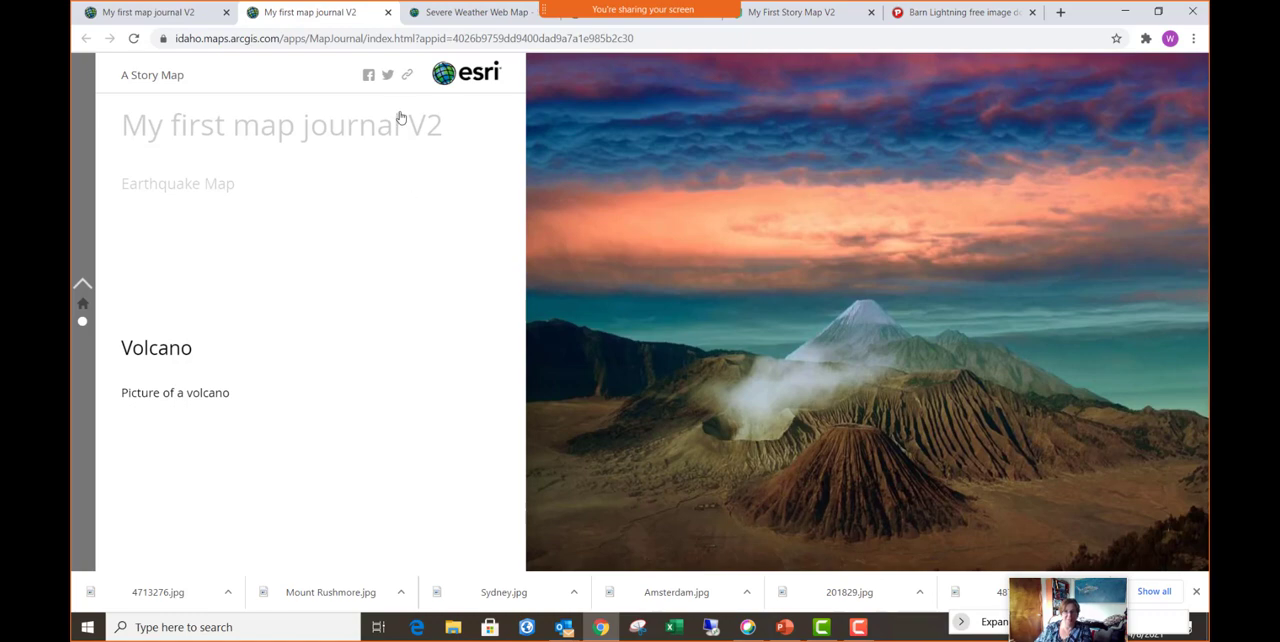
{"action": "left_click", "coordinate": [785, 627]}
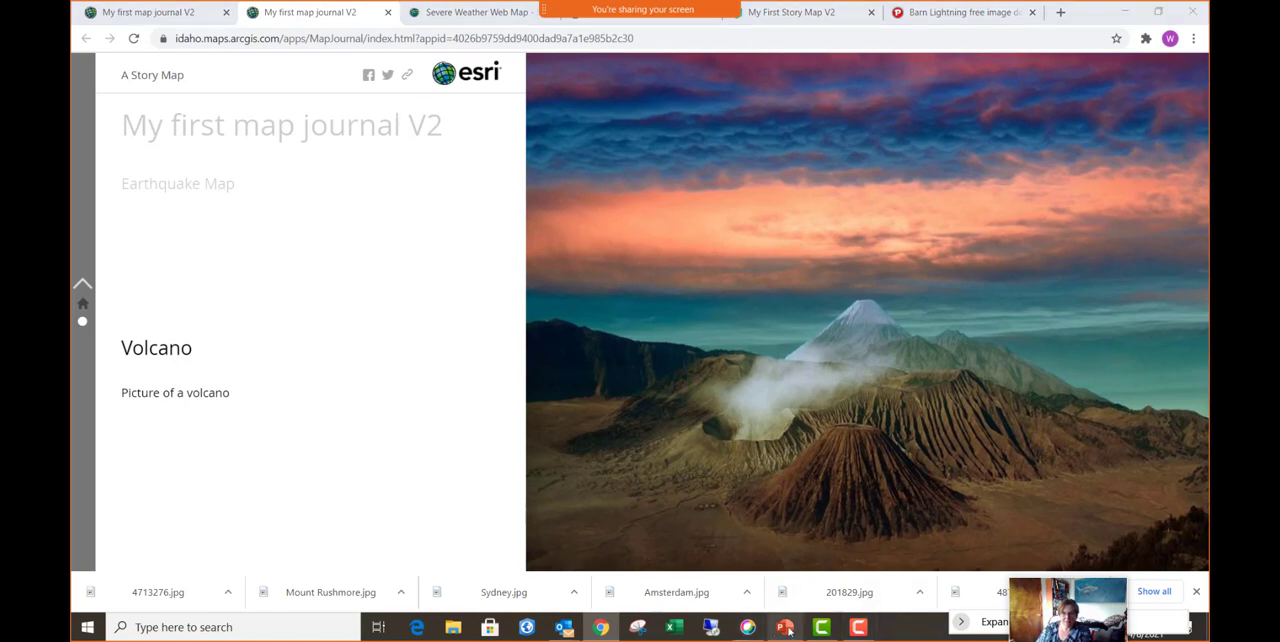
{"action": "scroll", "coordinate": [158, 377], "scroll_direction": "down", "scroll_amount": 9}
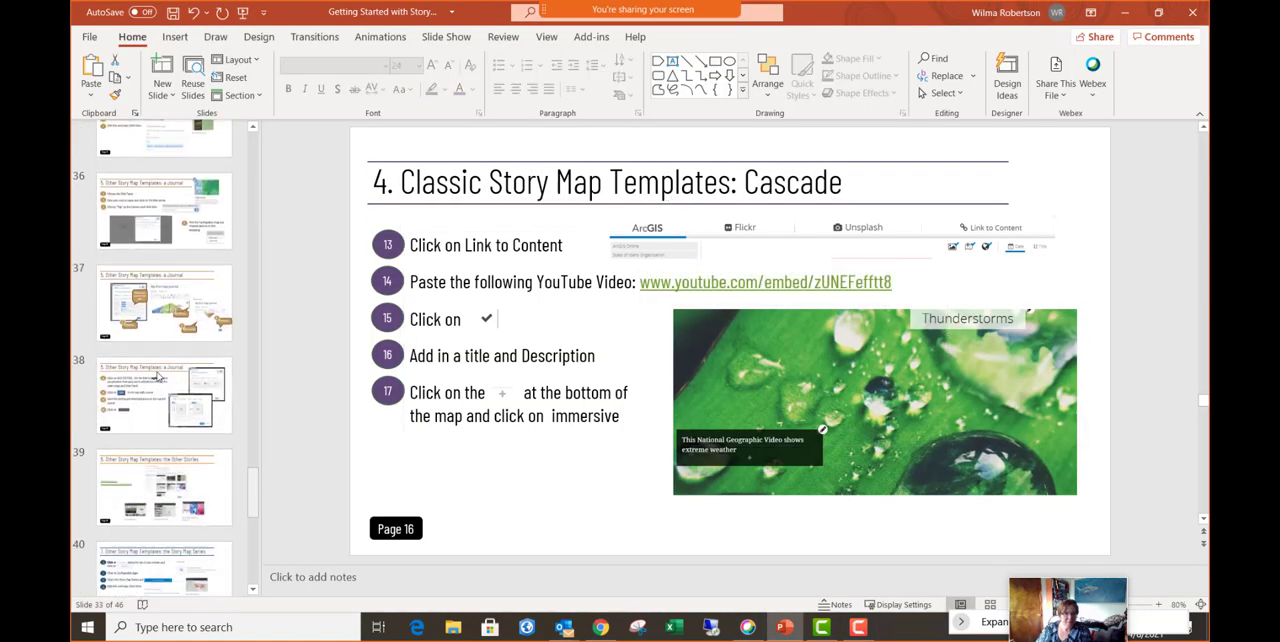
{"action": "scroll", "coordinate": [158, 377], "scroll_direction": "down", "scroll_amount": 3}
{"action": "scroll", "coordinate": [158, 377], "scroll_direction": "up", "scroll_amount": 3}
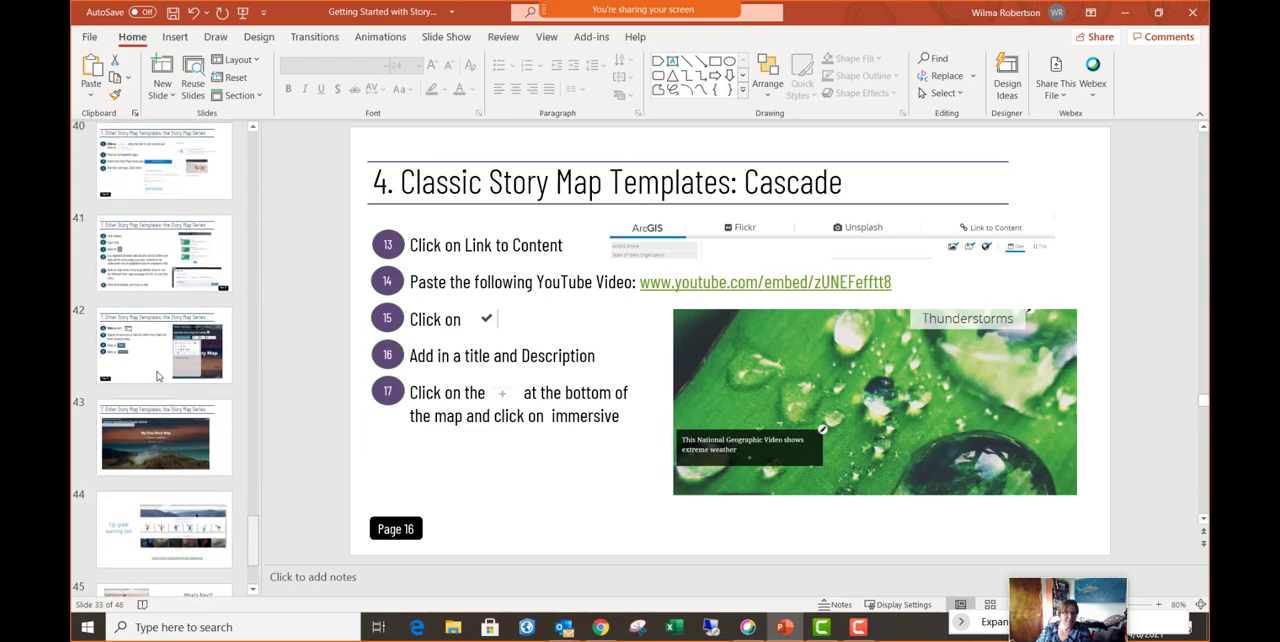
{"action": "scroll", "coordinate": [157, 376], "scroll_direction": "up", "scroll_amount": 1}
{"action": "left_click", "coordinate": [158, 244]}
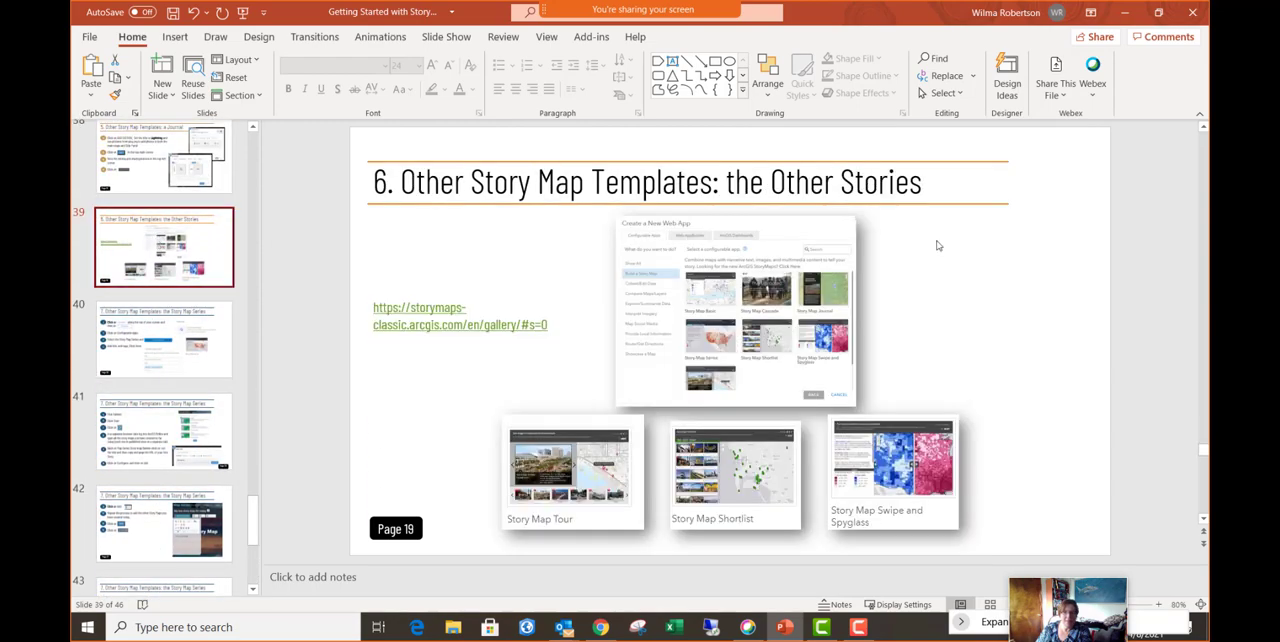
{"action": "left_click", "coordinate": [243, 12]}
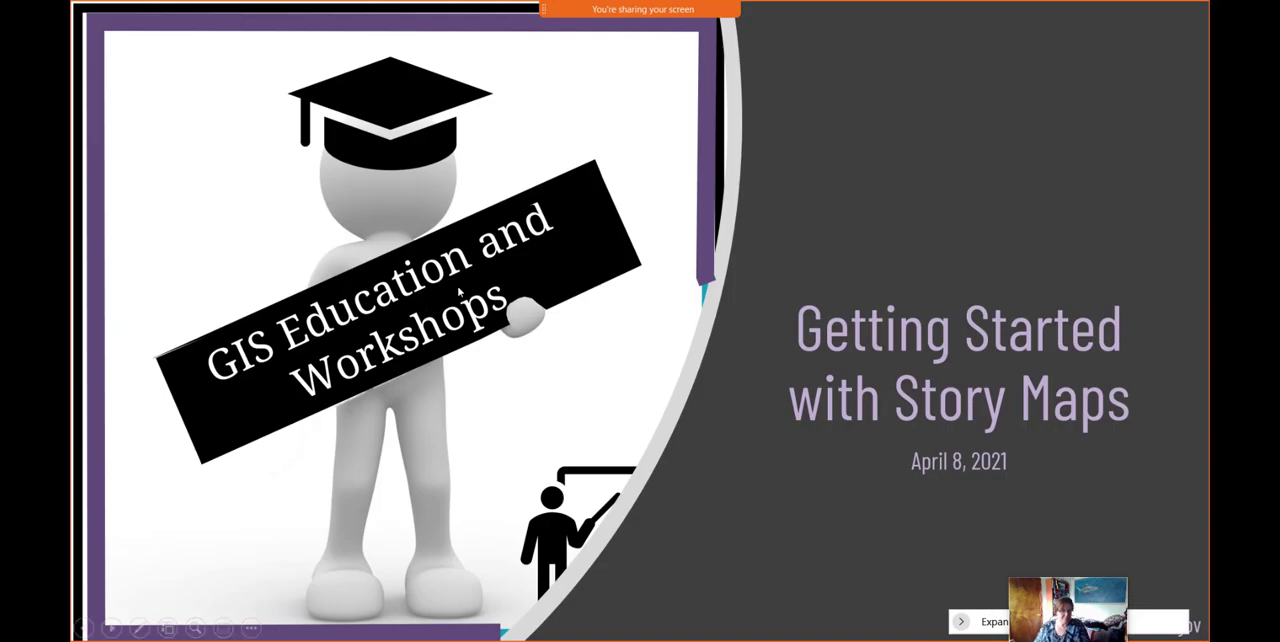
{"action": "key", "text": "Escape"}
{"action": "left_click_drag", "start_coordinate": [253, 155], "coordinate": [251, 456]}
{"action": "scroll", "coordinate": [195, 500], "scroll_direction": "down", "scroll_amount": 3}
{"action": "left_click", "coordinate": [183, 440]}
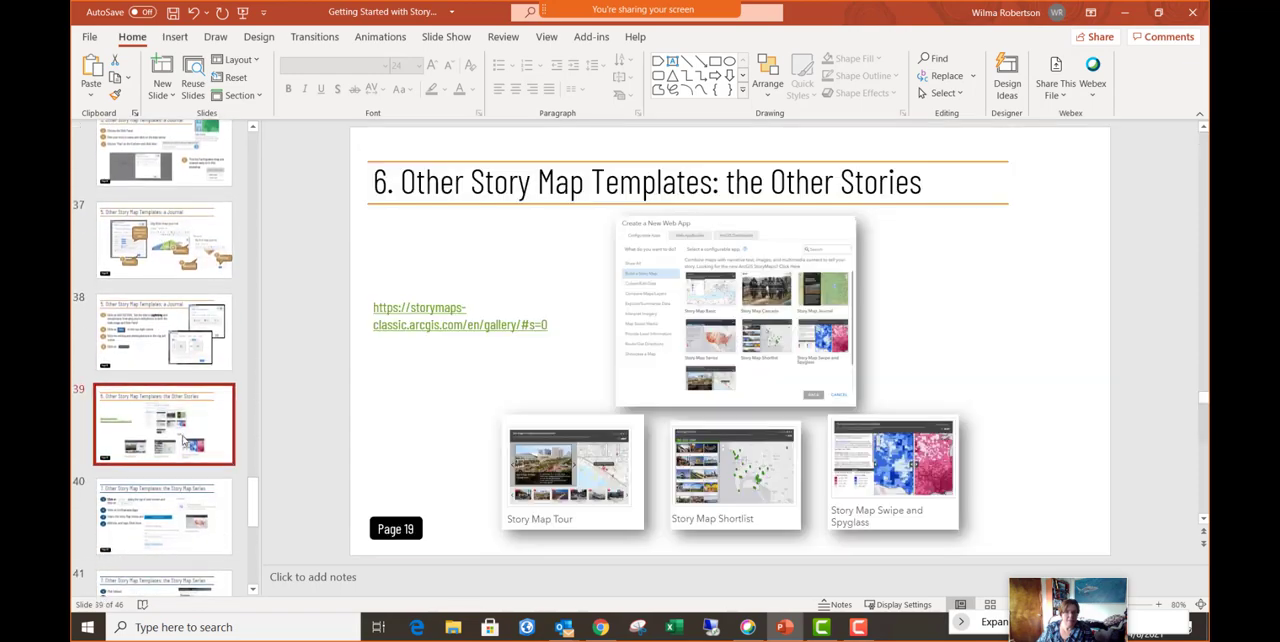
{"action": "left_click", "coordinate": [264, 14]}
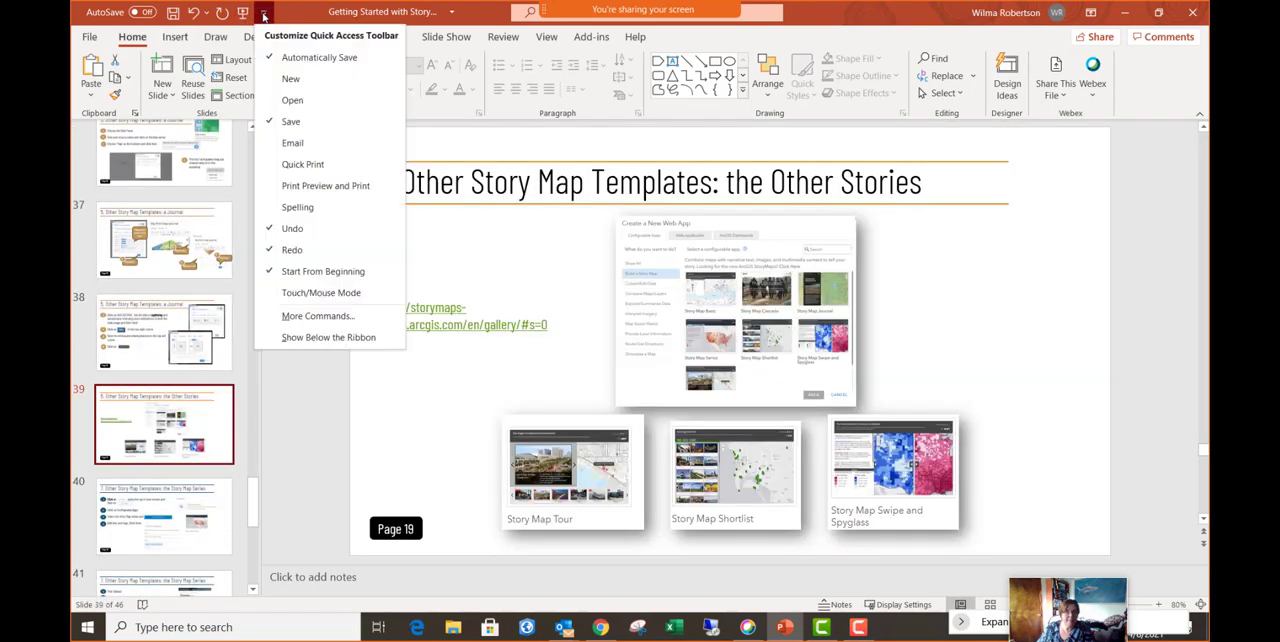
{"action": "left_click", "coordinate": [264, 14]}
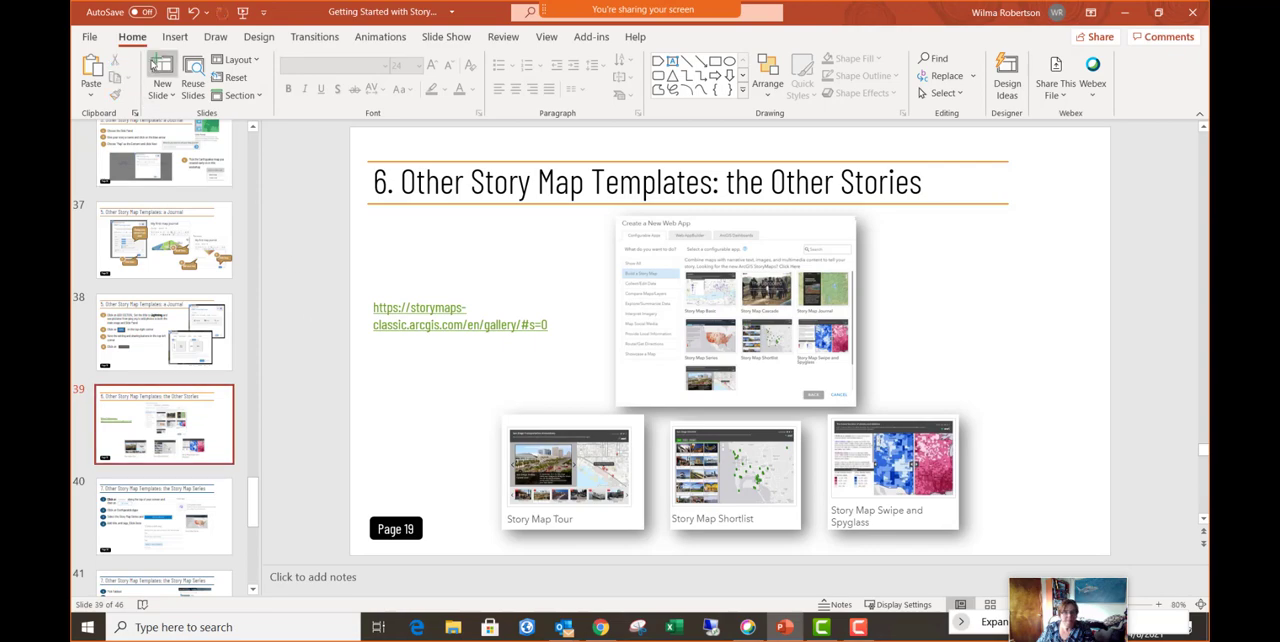
- Start the slide show from the current slide and check the preceding Journal slide before returning to "the Other Stories"
{"action": "left_click", "coordinate": [446, 38]}
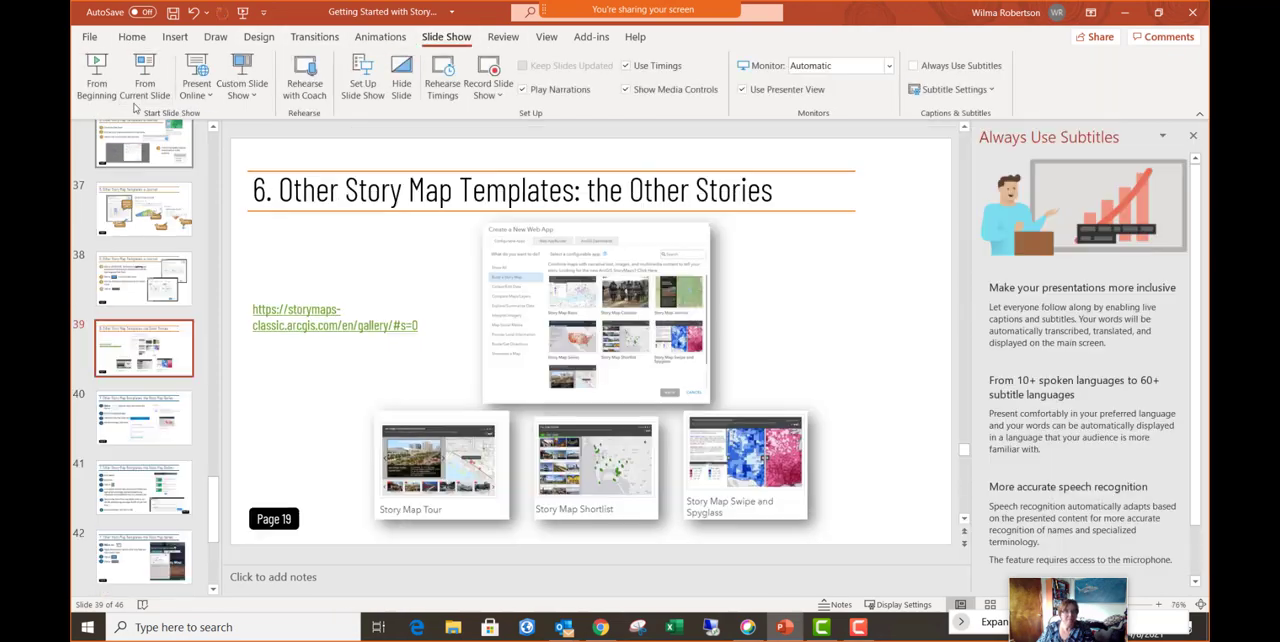
{"action": "left_click", "coordinate": [145, 86]}
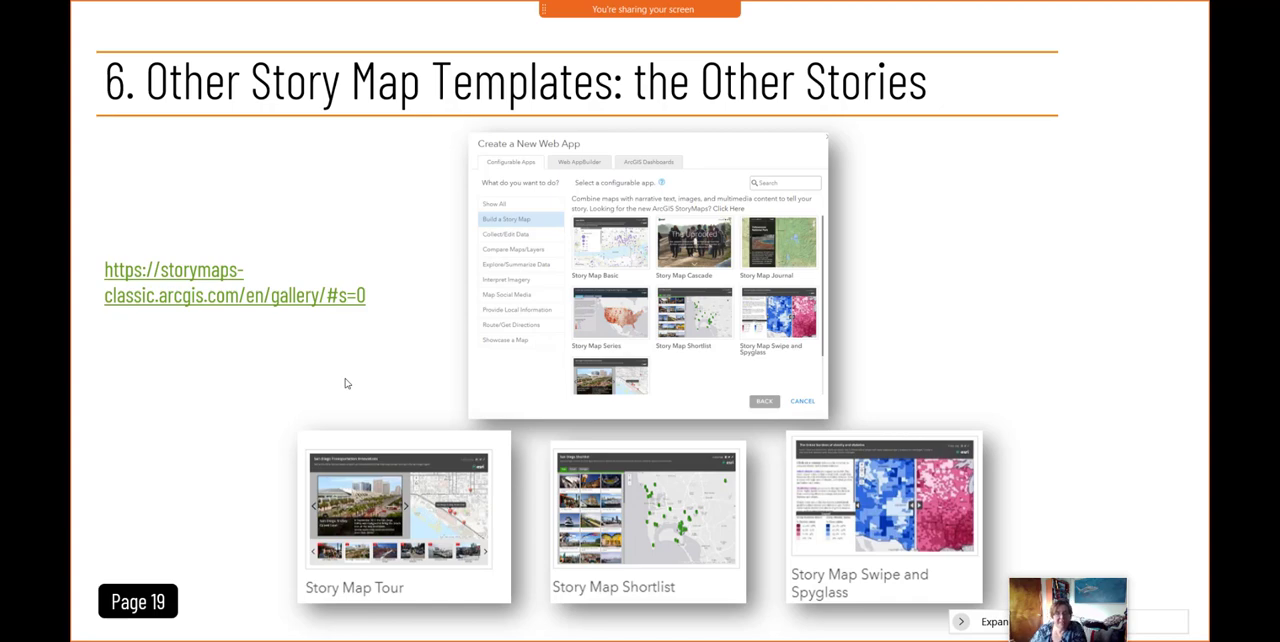
{"action": "key", "text": "Left"}
{"action": "key", "text": "Left"}
{"action": "key", "text": "Right"}
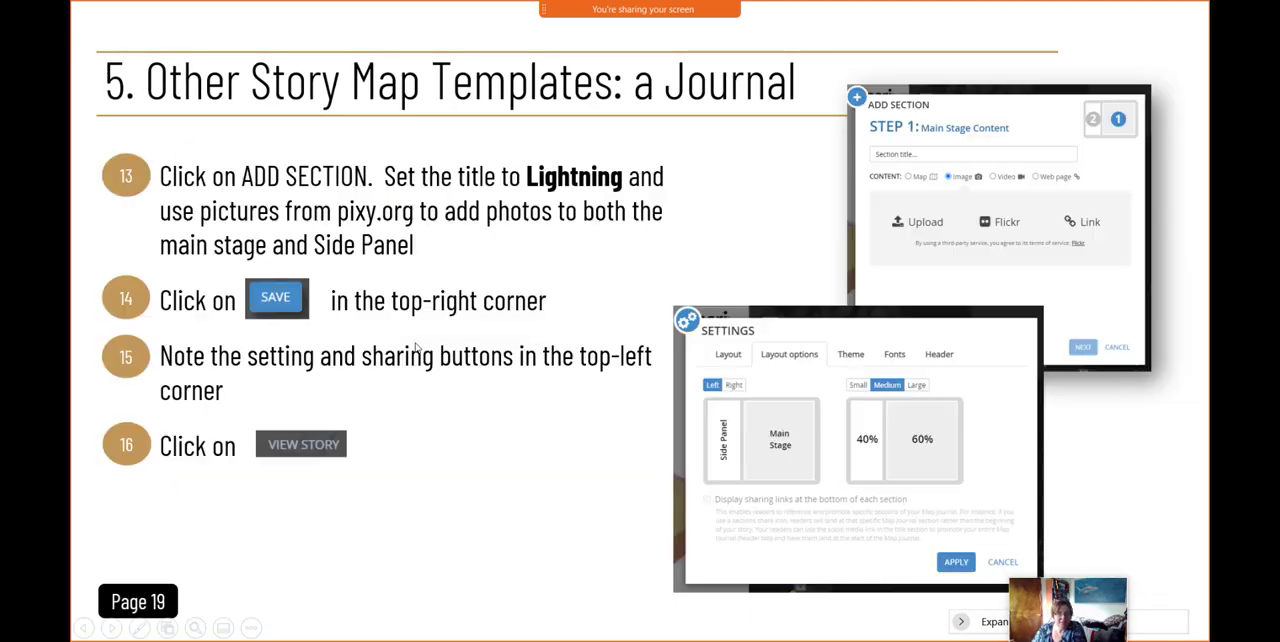
{"action": "key", "text": "Right"}
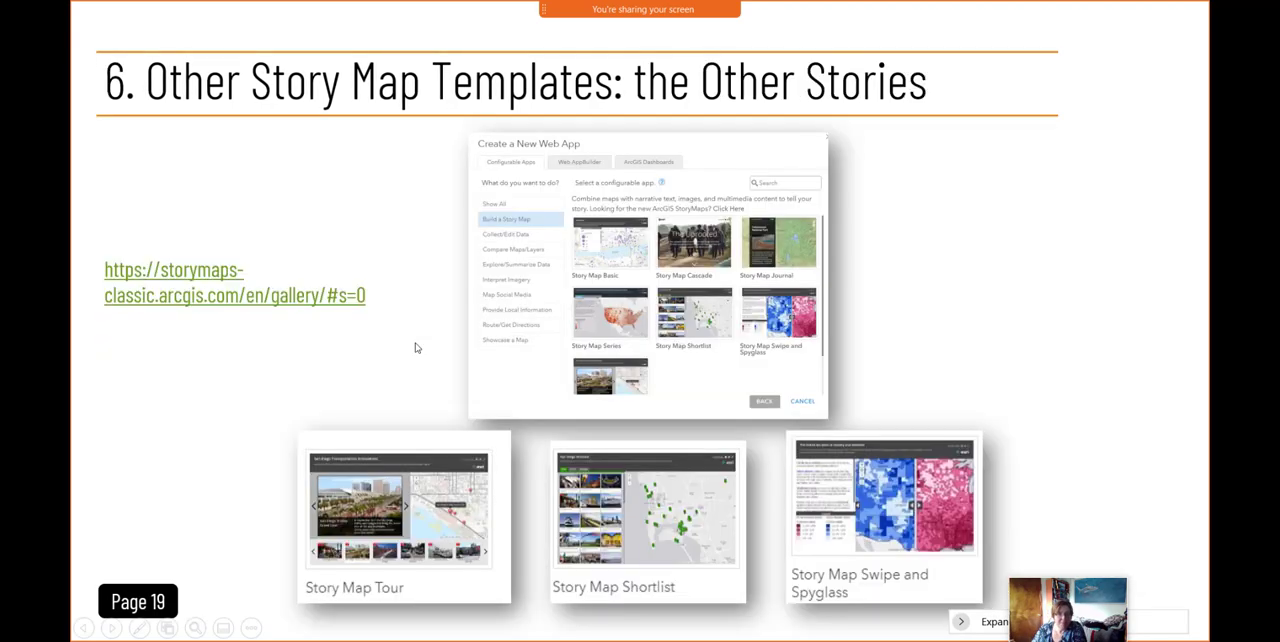
- Open the Classic Story Maps gallery linked on the slide and filter it by Map Tour and finally by Map Series
{"action": "left_click", "coordinate": [214, 301]}
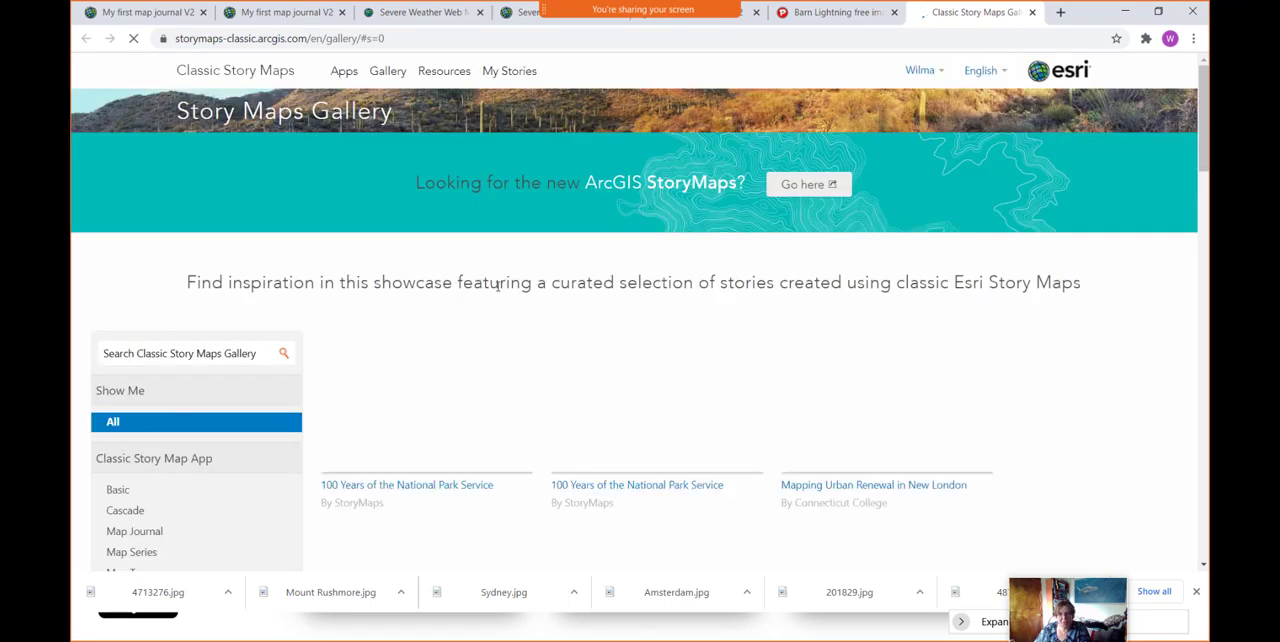
{"action": "scroll", "coordinate": [179, 464], "scroll_direction": "down", "scroll_amount": 2}
{"action": "scroll", "coordinate": [179, 464], "scroll_direction": "down", "scroll_amount": 1}
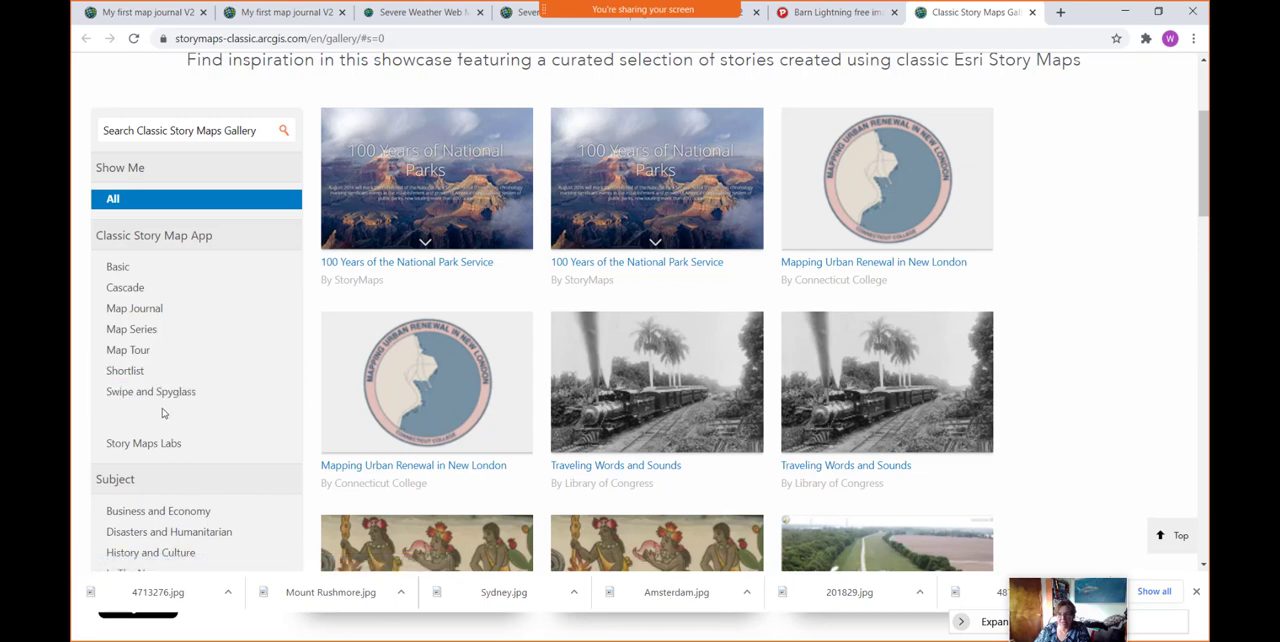
{"action": "left_click", "coordinate": [182, 350]}
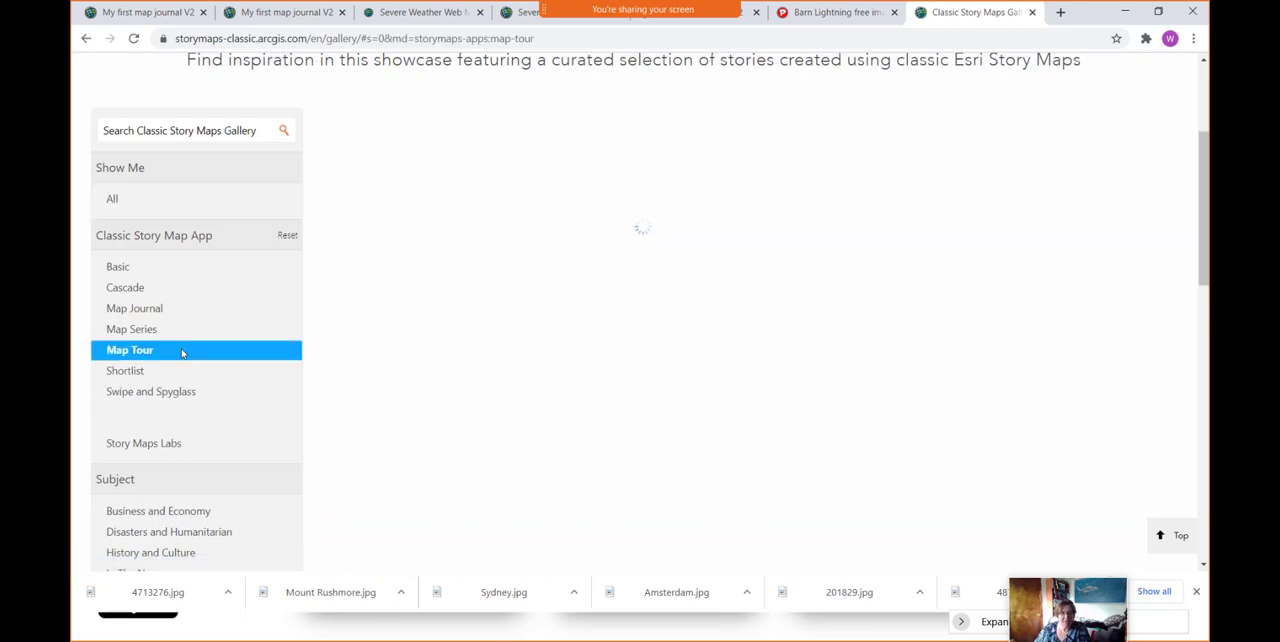
{"action": "left_click", "coordinate": [184, 332]}
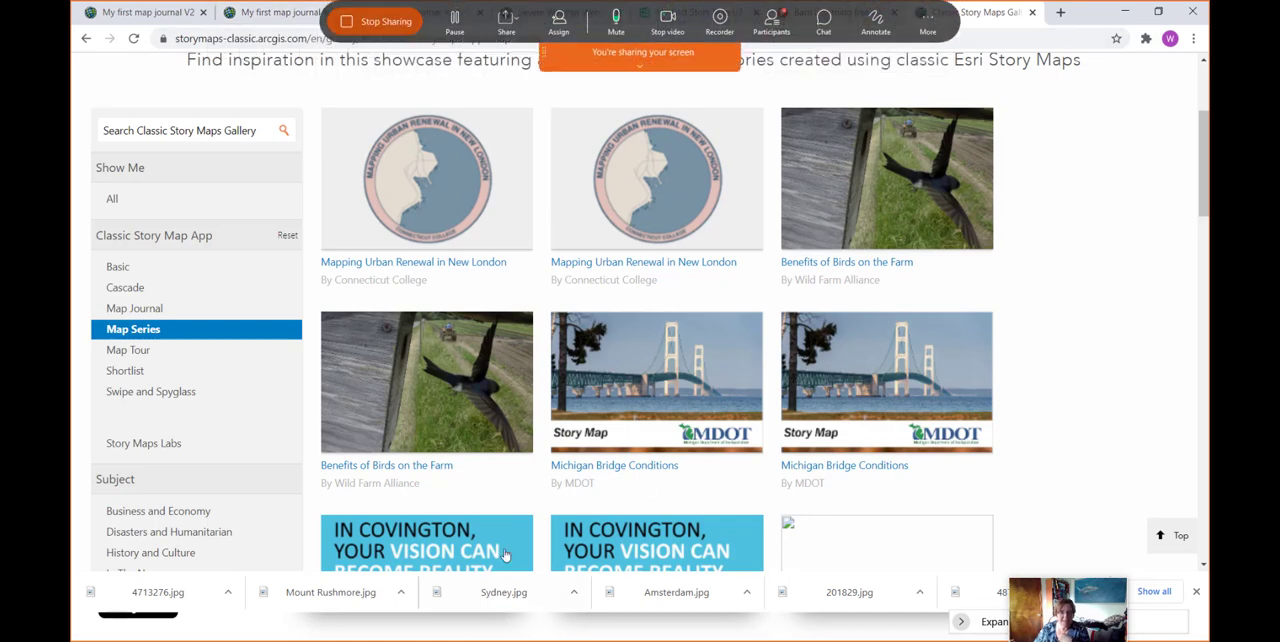
- Open the Michigan Bridge Conditions story and the slide's Story Map Tour example, returning to the slide show after each
{"action": "left_click", "coordinate": [626, 465]}
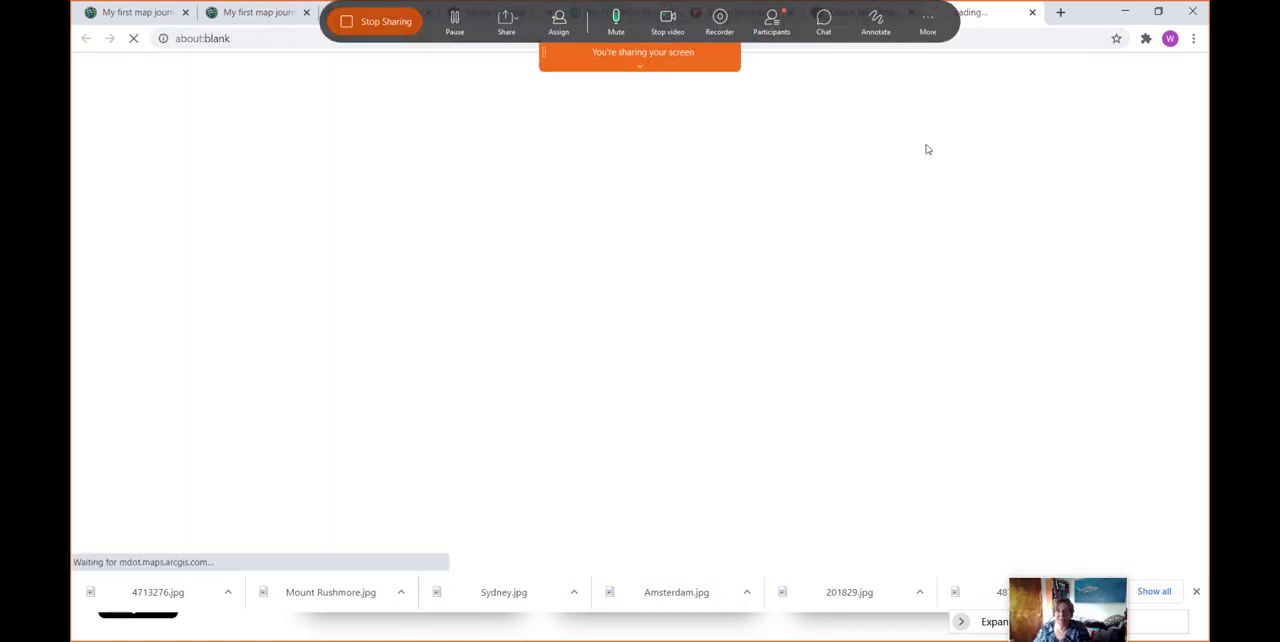
{"action": "left_click", "coordinate": [1120, 14]}
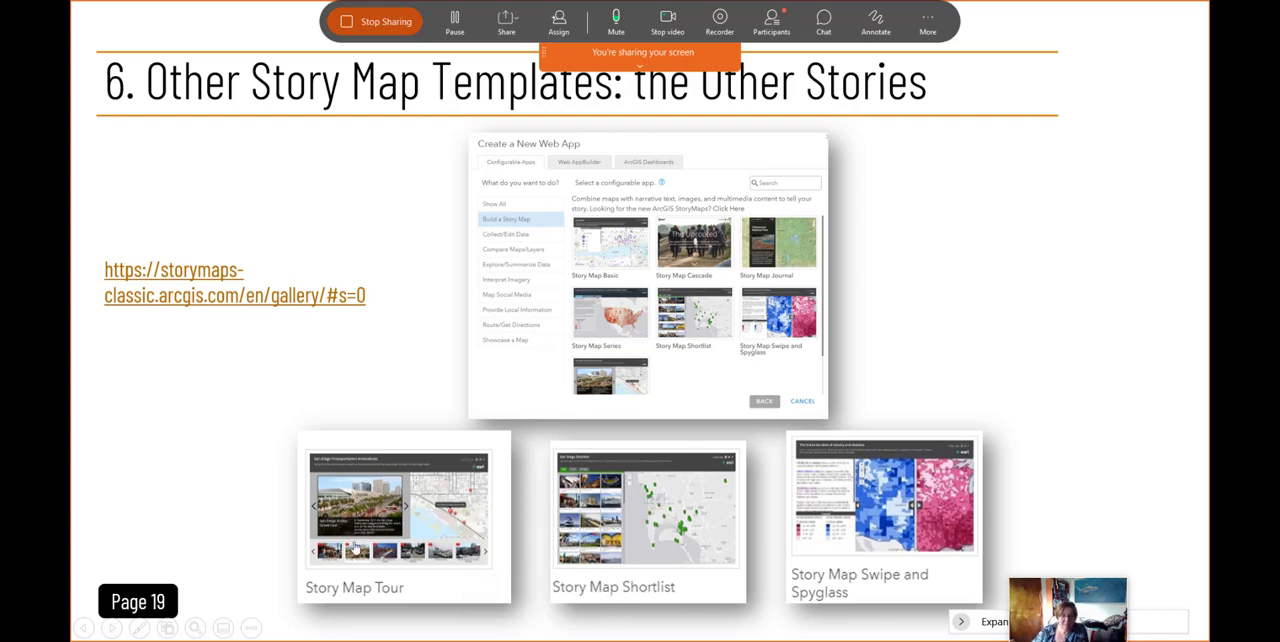
{"action": "left_click", "coordinate": [413, 521]}
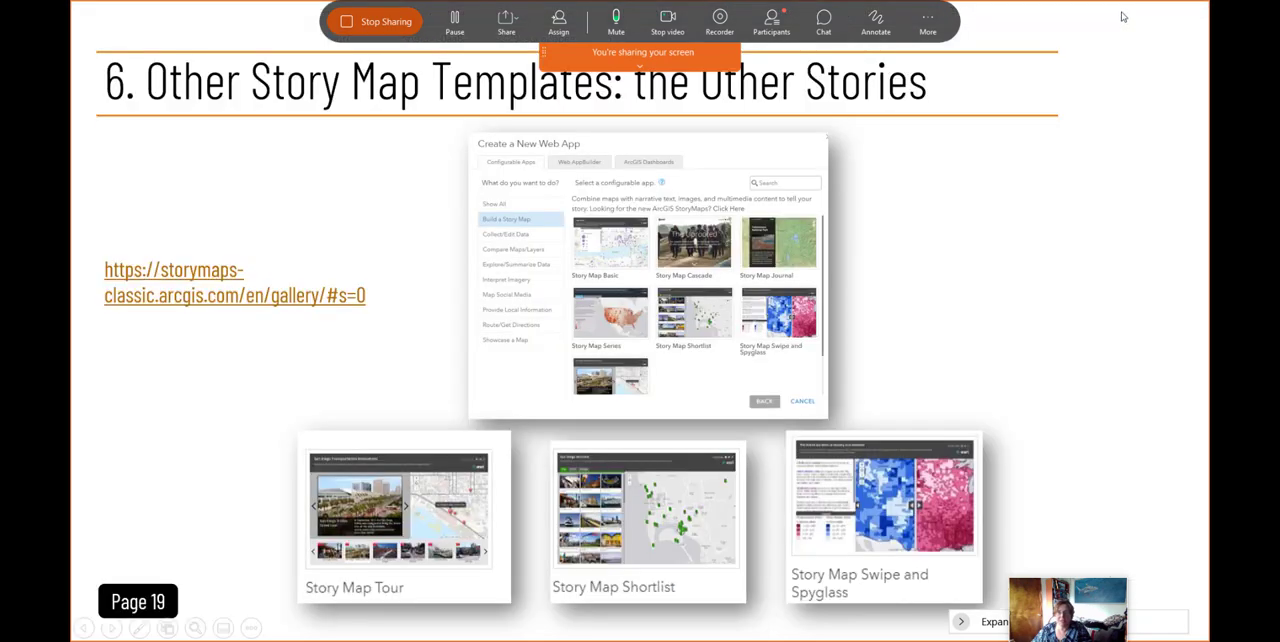
{"action": "left_click", "coordinate": [1124, 12]}
- Open the slide's Story Map Shortlist example and browse its numbered items alongside their map locations
{"action": "left_click", "coordinate": [670, 531]}
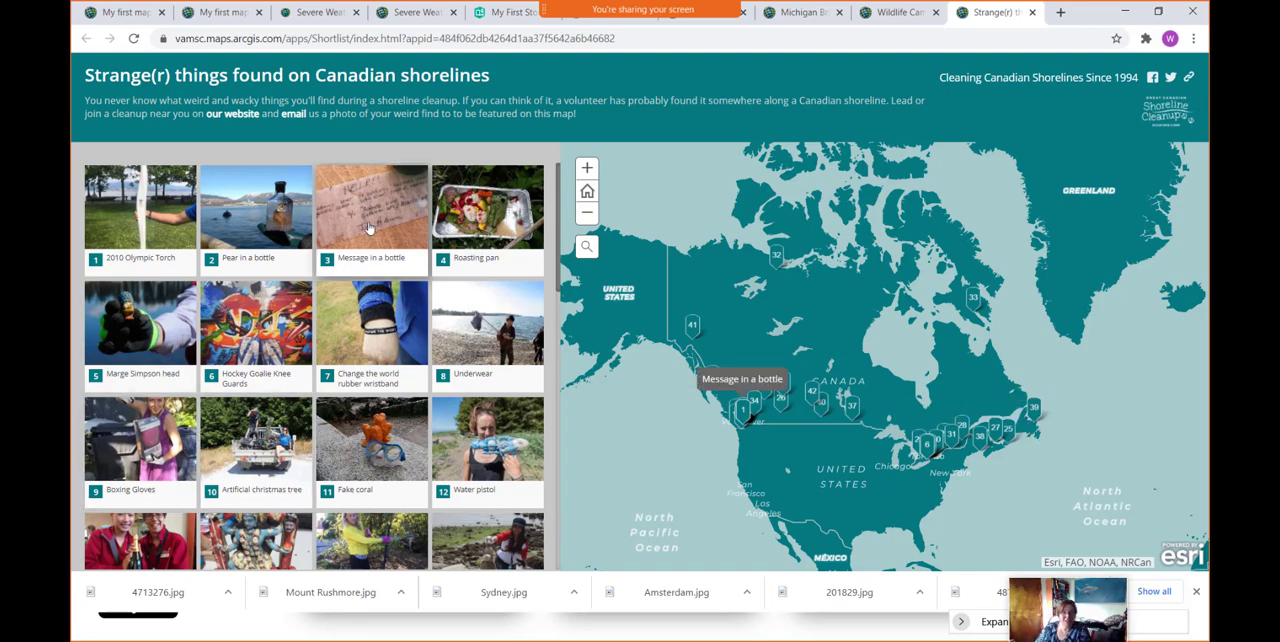
{"action": "scroll", "coordinate": [368, 228], "scroll_direction": "down", "scroll_amount": 5}
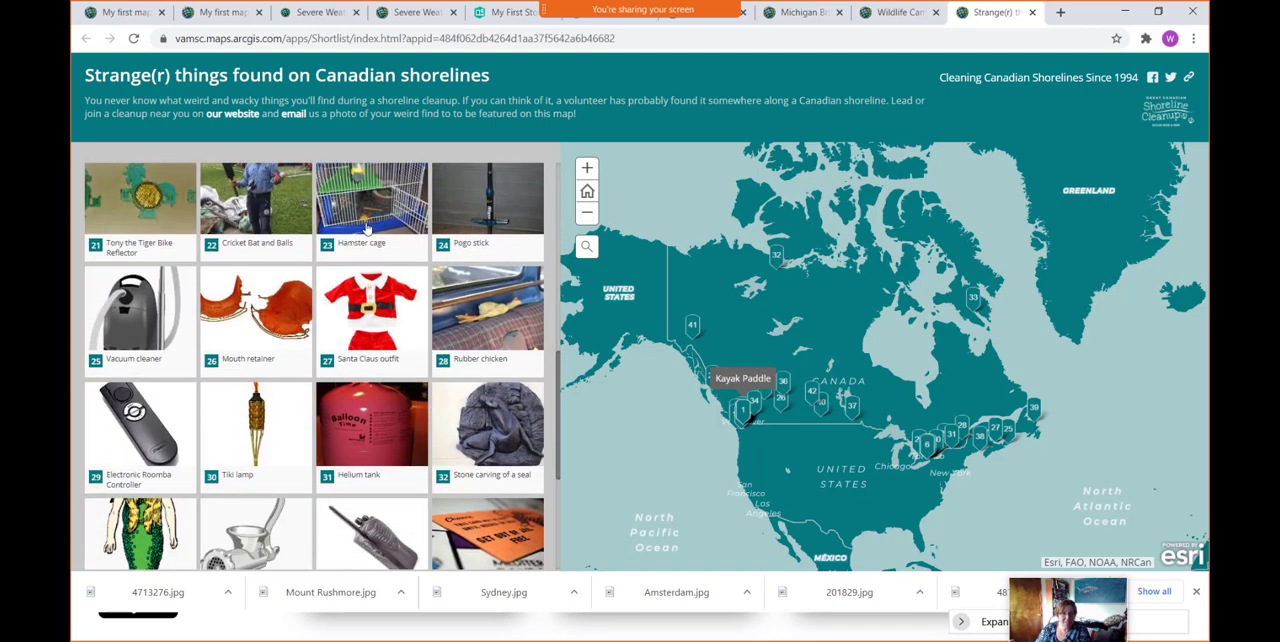
{"action": "scroll", "coordinate": [368, 228], "scroll_direction": "down", "scroll_amount": 3}
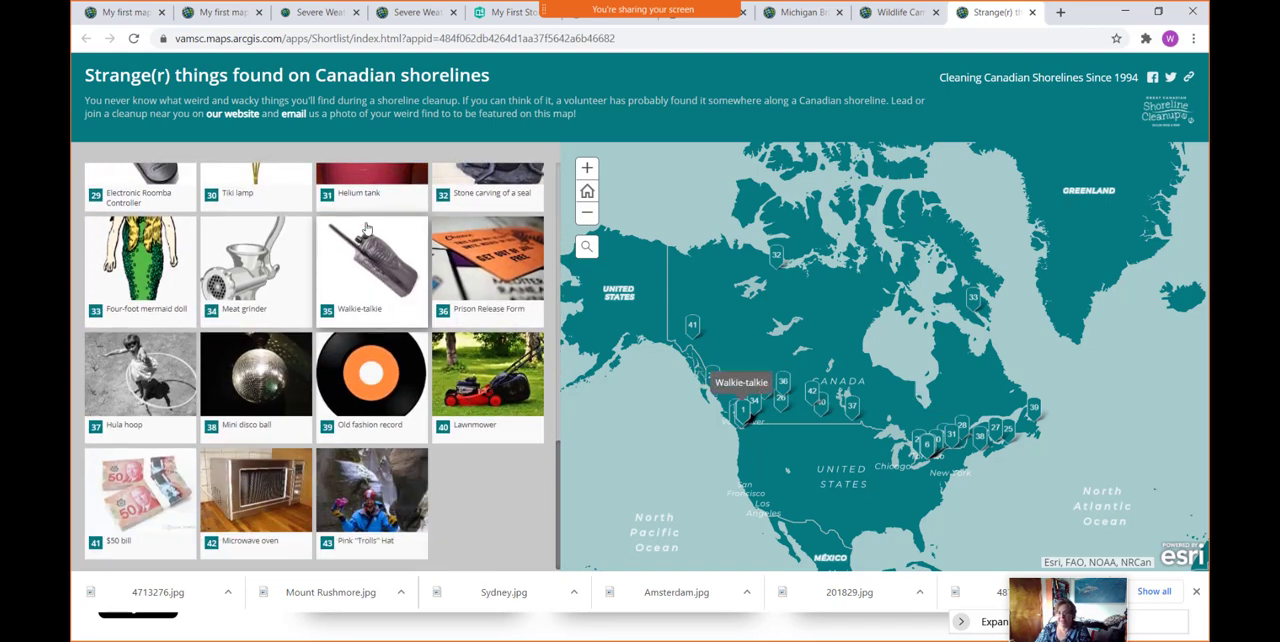
{"action": "scroll", "coordinate": [488, 491], "scroll_direction": "up", "scroll_amount": 3}
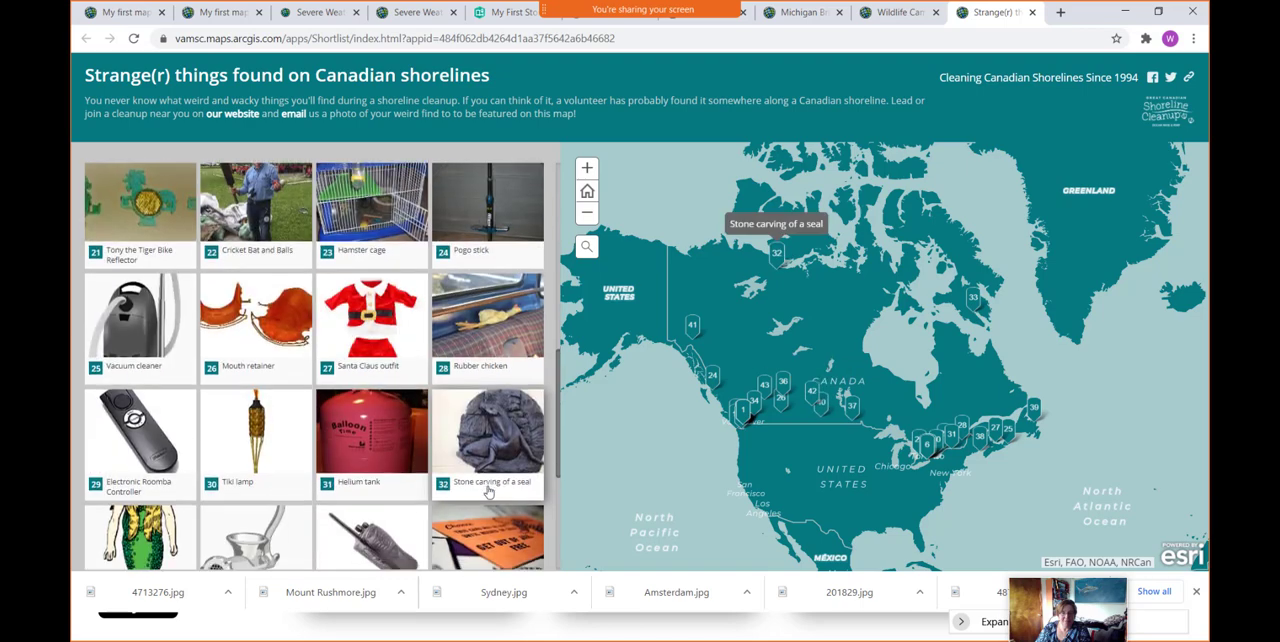
{"action": "scroll", "coordinate": [488, 491], "scroll_direction": "down", "scroll_amount": 3}
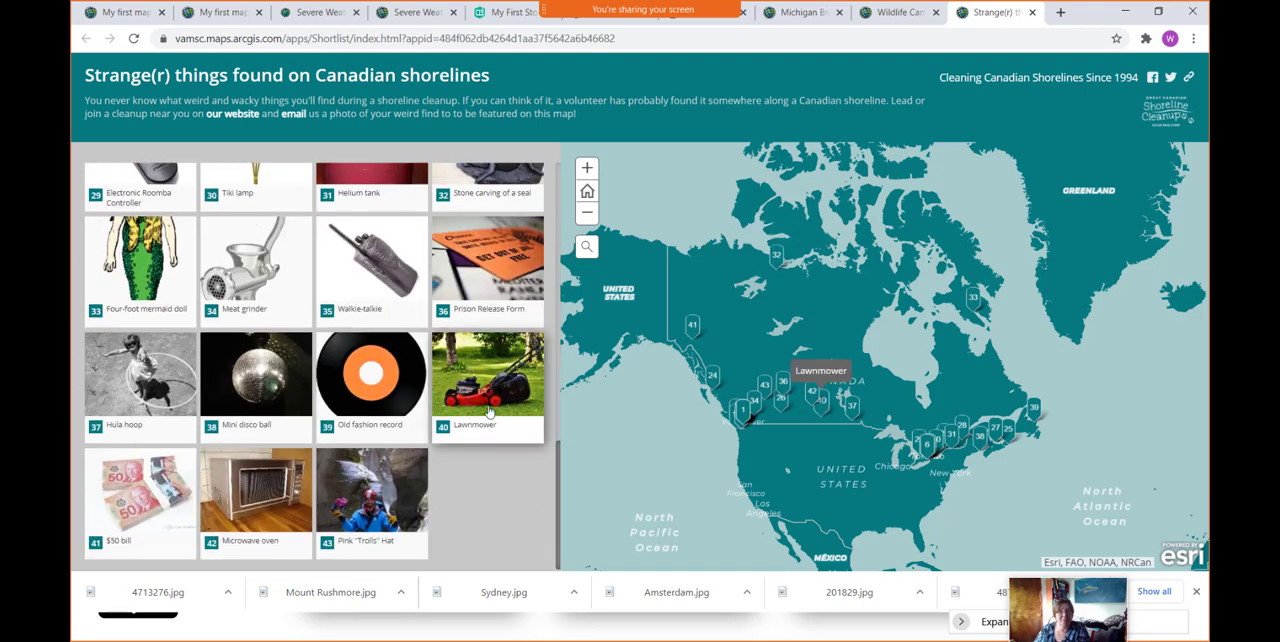
{"action": "scroll", "coordinate": [489, 411], "scroll_direction": "up", "scroll_amount": 10}
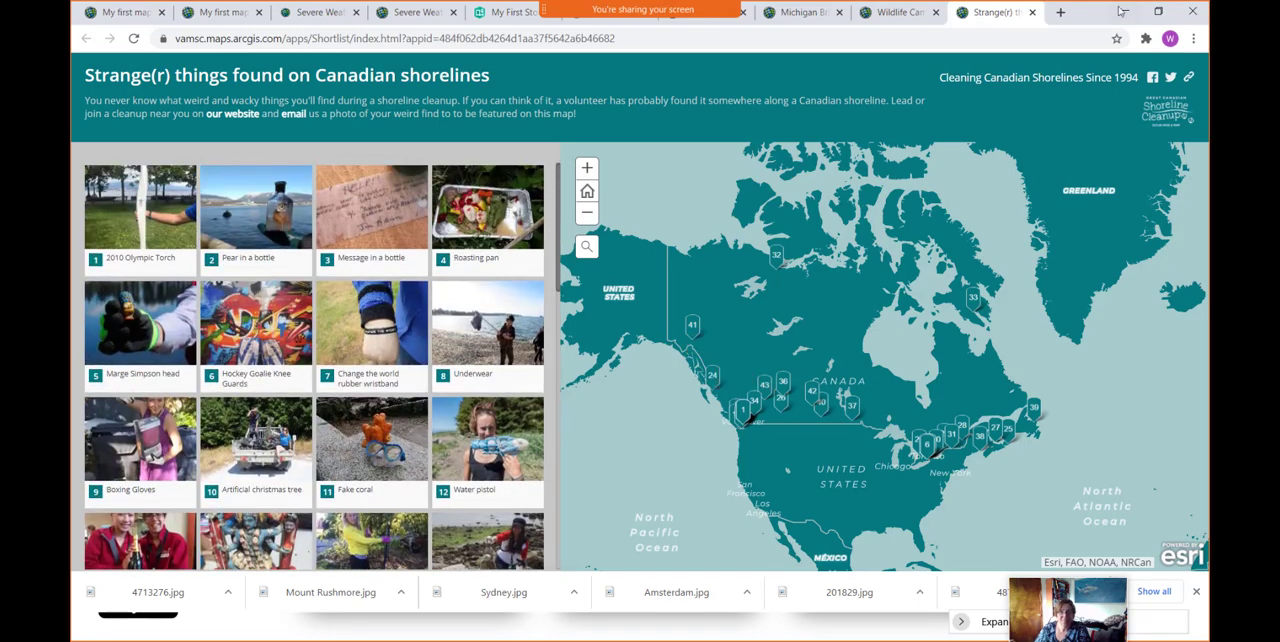
- Examine the Wildlife Camera Photos map tour, viewing its locations at continental scale and paging through the stops to number 5, the bear
{"action": "left_click", "coordinate": [897, 14]}
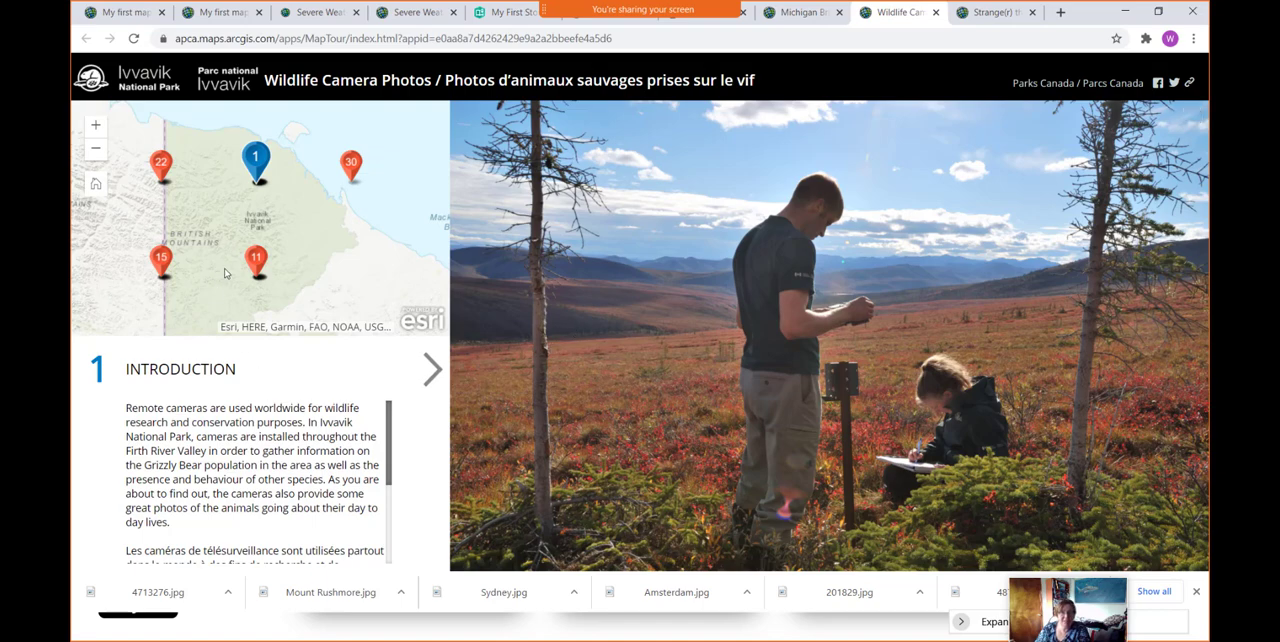
{"action": "left_click", "coordinate": [433, 374]}
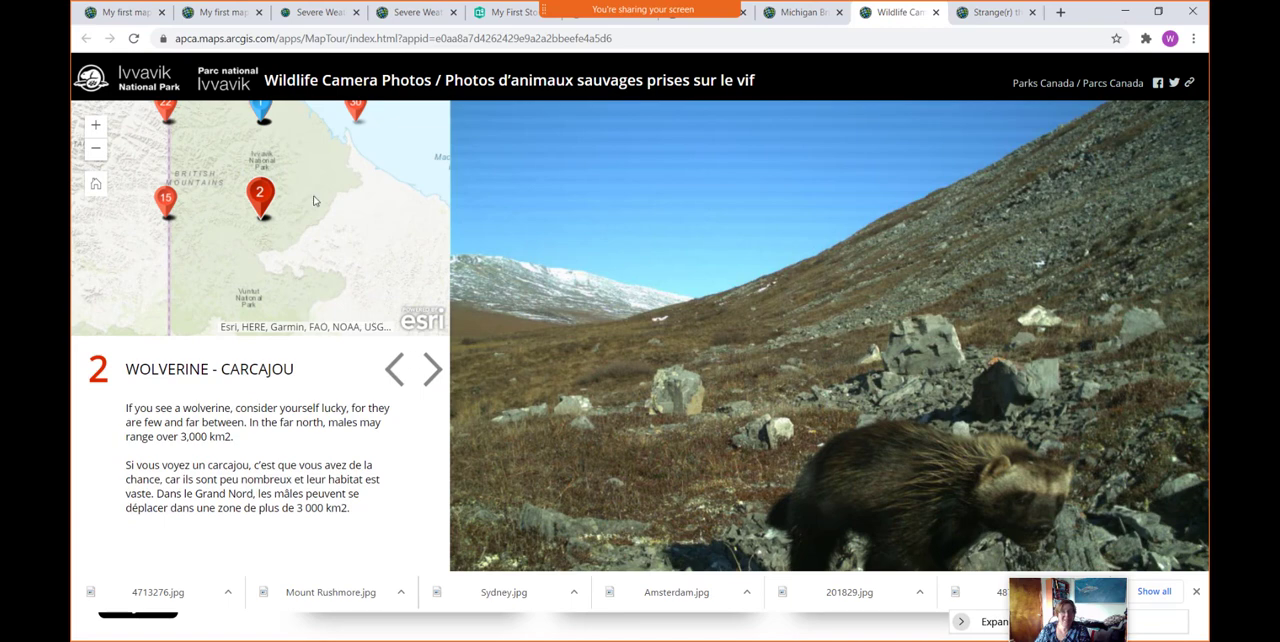
{"action": "scroll", "coordinate": [254, 210], "scroll_direction": "down", "scroll_amount": 1}
{"action": "scroll", "coordinate": [254, 210], "scroll_direction": "down", "scroll_amount": 4}
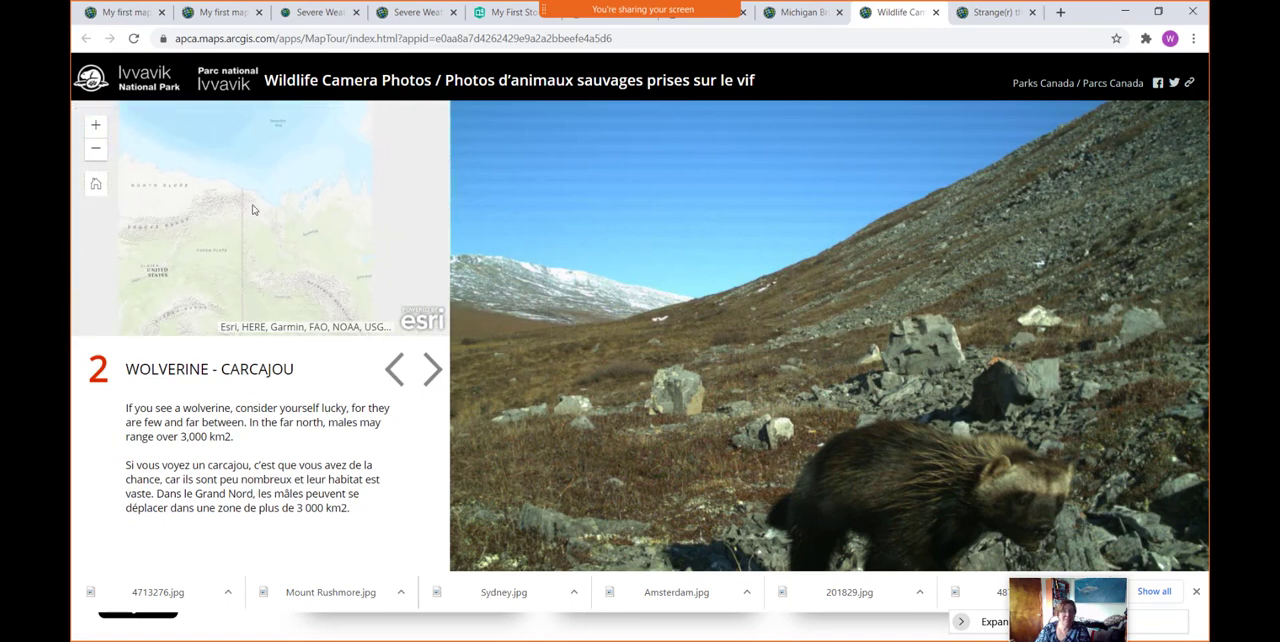
{"action": "scroll", "coordinate": [254, 210], "scroll_direction": "down", "scroll_amount": 1}
{"action": "scroll", "coordinate": [254, 210], "scroll_direction": "up", "scroll_amount": 1}
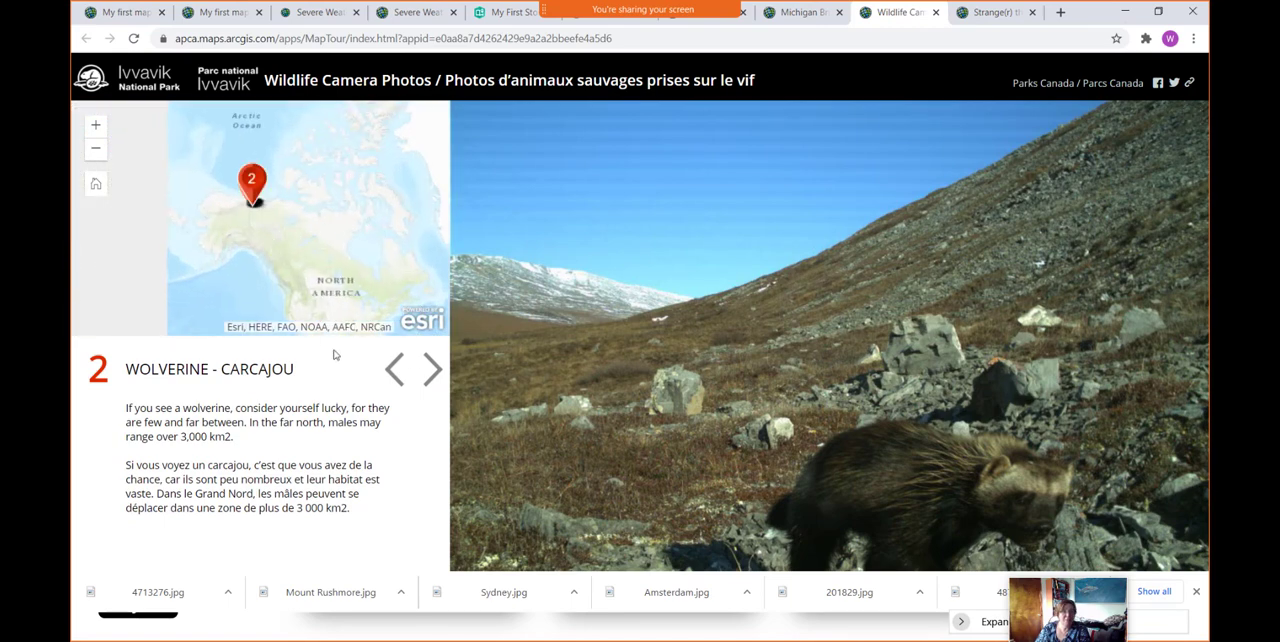
{"action": "left_click", "coordinate": [395, 370]}
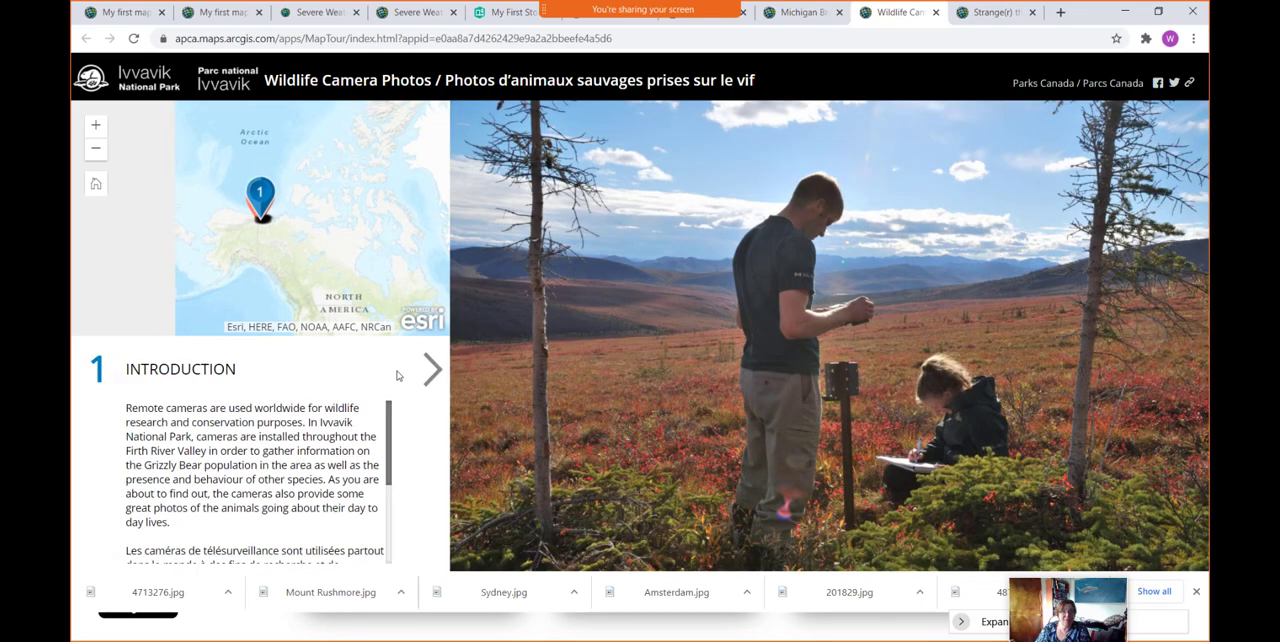
{"action": "left_click", "coordinate": [433, 371]}
{"action": "left_click", "coordinate": [433, 371]}
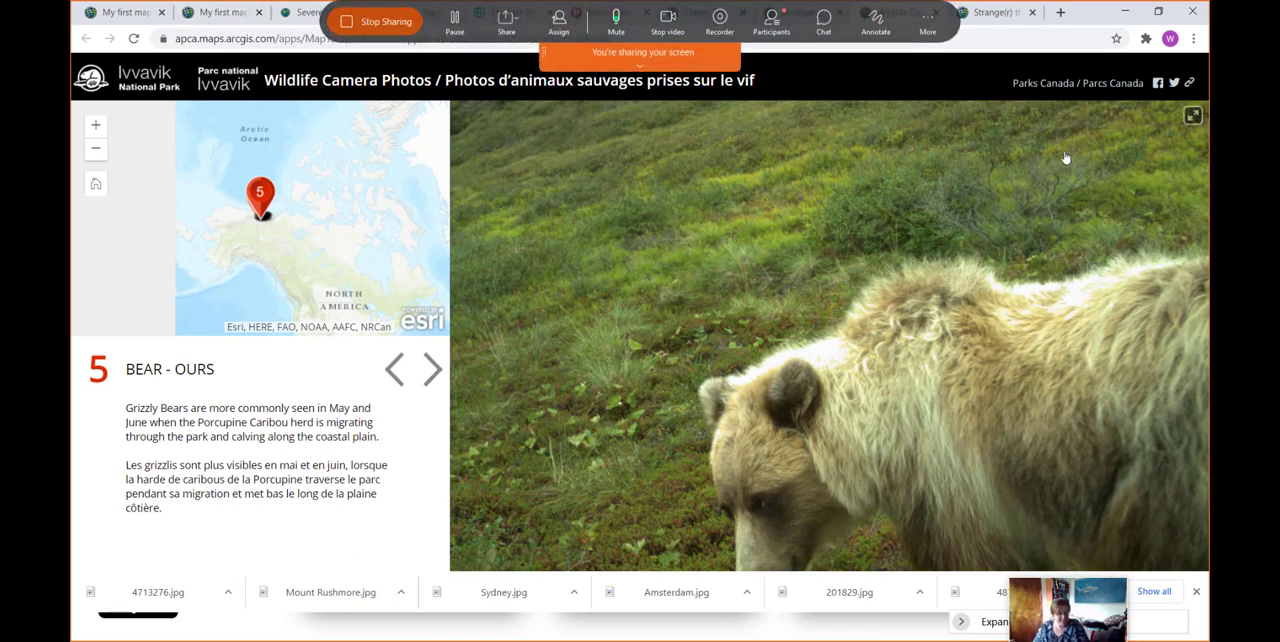
- Return to the slide show and open its Story Map Swipe and Spyglass example
{"action": "left_click", "coordinate": [1127, 16]}
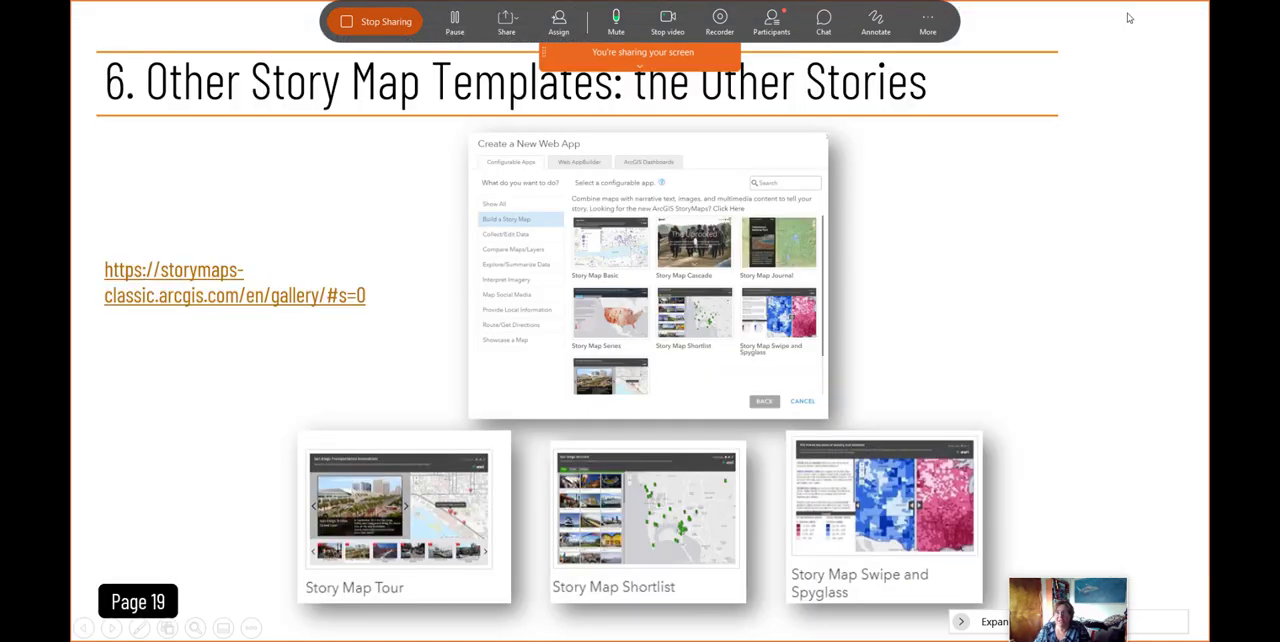
{"action": "left_click", "coordinate": [900, 534]}
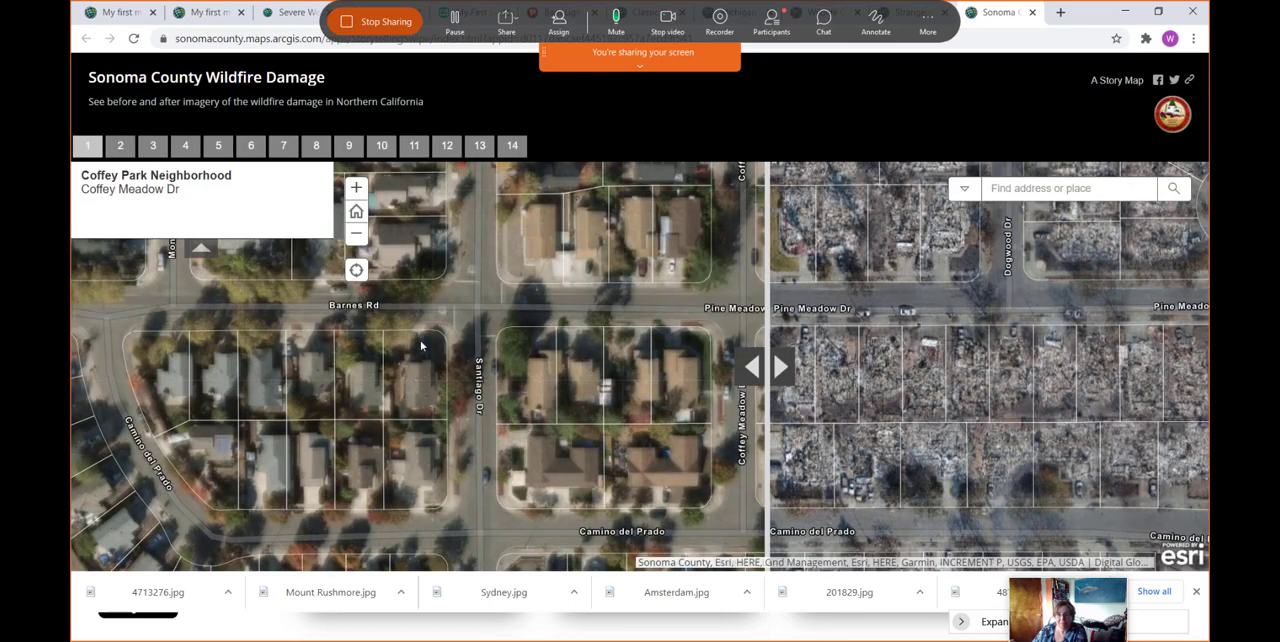
- Compare the before and after wildfire imagery of the Coffey Park neighborhood with the swipe divider, including the area around Barnes Rd
{"action": "left_click_drag", "start_coordinate": [781, 385], "coordinate": [722, 368]}
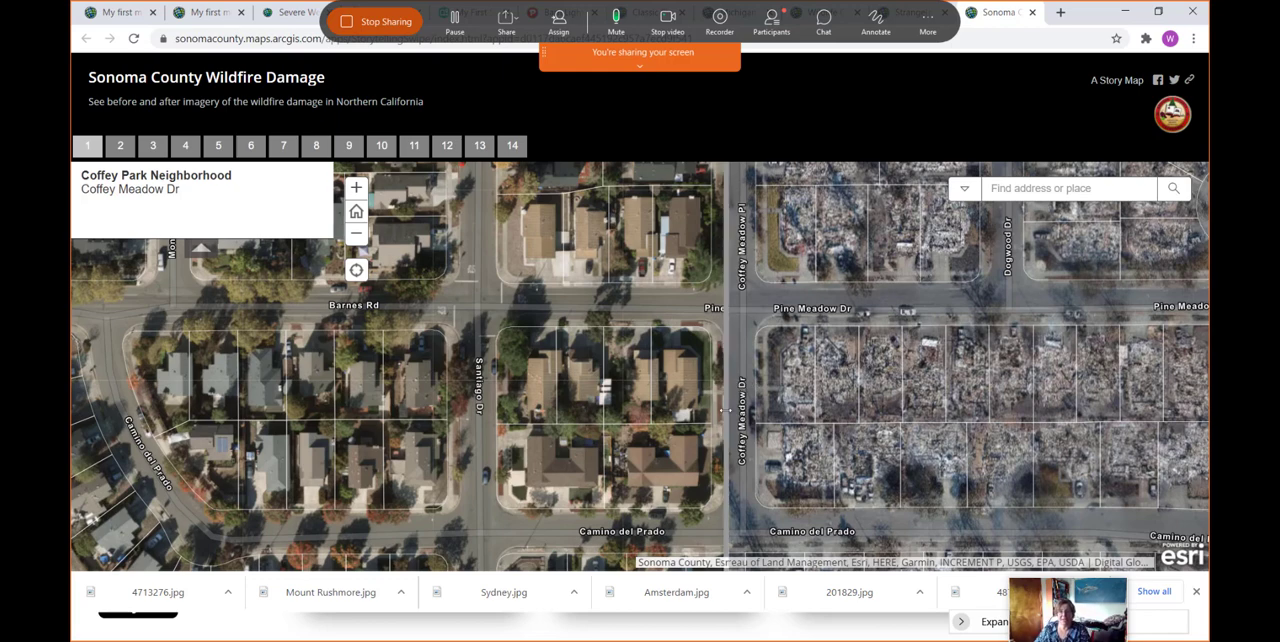
{"action": "mouse_move", "coordinate": [727, 410]}
{"action": "left_mouse_down"}
{"action": "mouse_move", "coordinate": [423, 428]}
{"action": "mouse_move", "coordinate": [1058, 450]}
{"action": "mouse_move", "coordinate": [433, 452]}
{"action": "mouse_move", "coordinate": [707, 449]}
{"action": "left_mouse_up"}
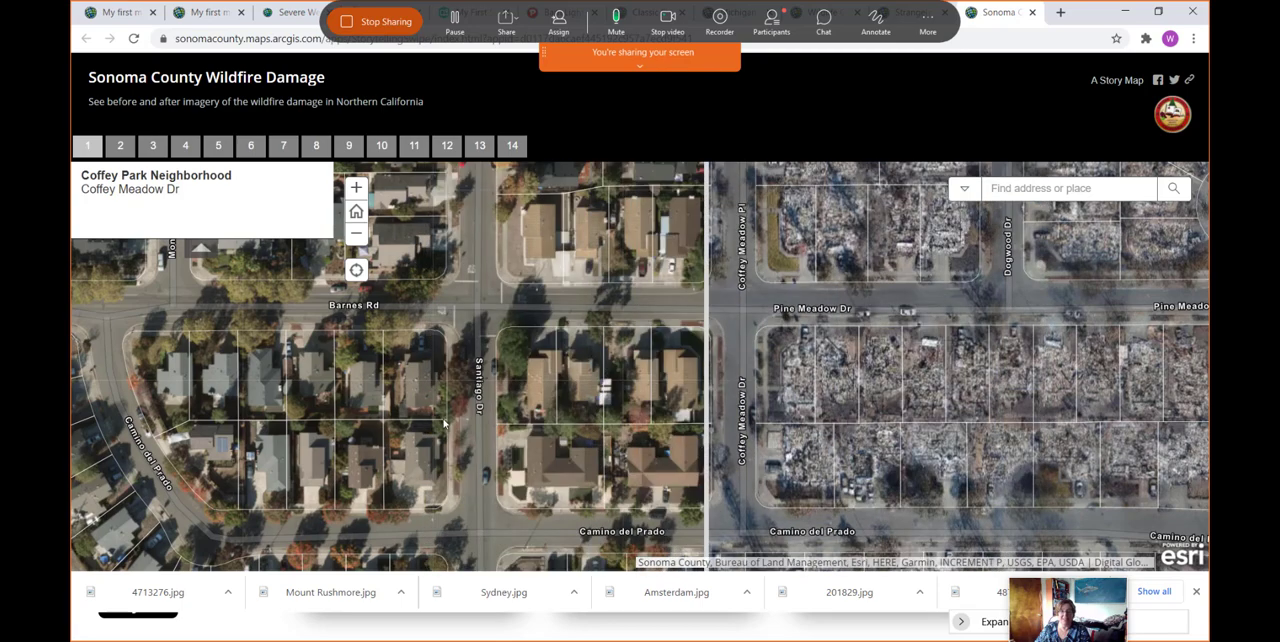
{"action": "left_click_drag", "start_coordinate": [452, 422], "coordinate": [859, 515]}
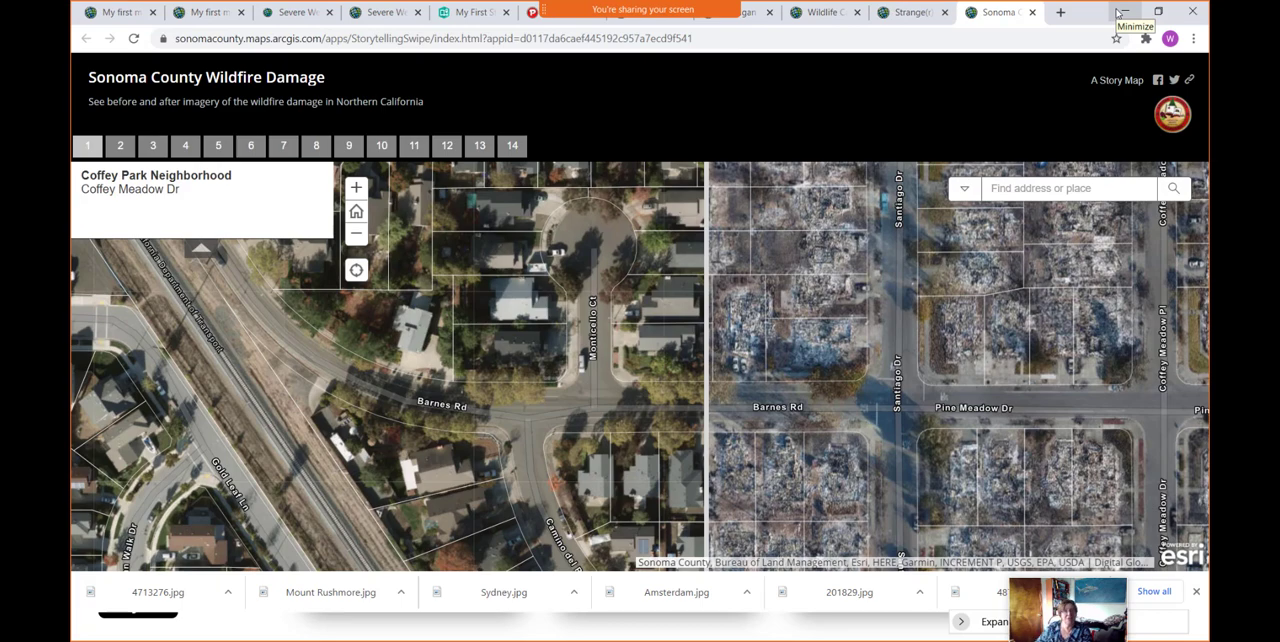
- Return to the ArcGIS Online content list from the map journal and start a new web app from the Story Map Series template
{"action": "left_click", "coordinate": [104, 12]}
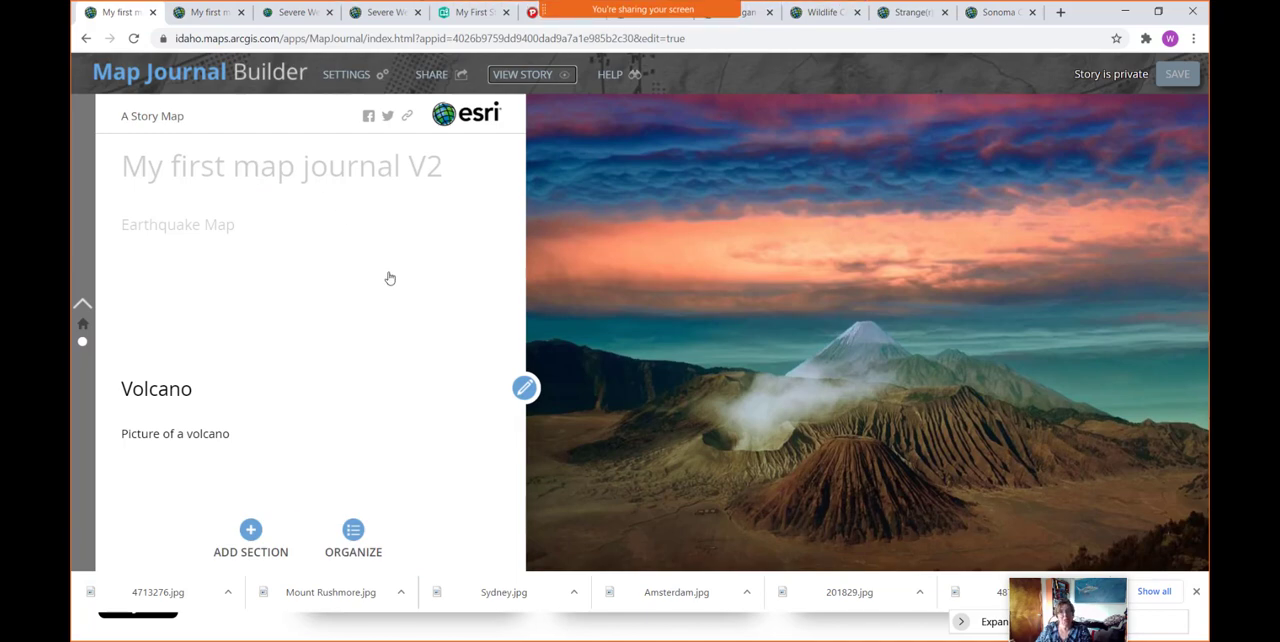
{"action": "left_click", "coordinate": [86, 38]}
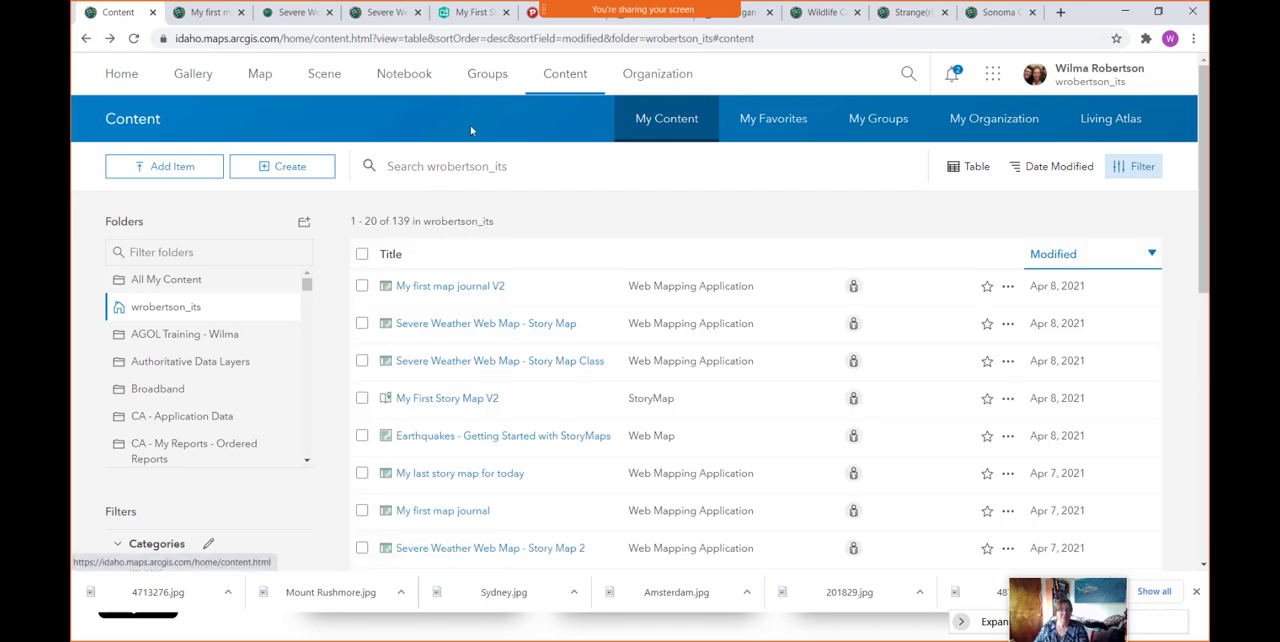
{"action": "left_click", "coordinate": [289, 175]}
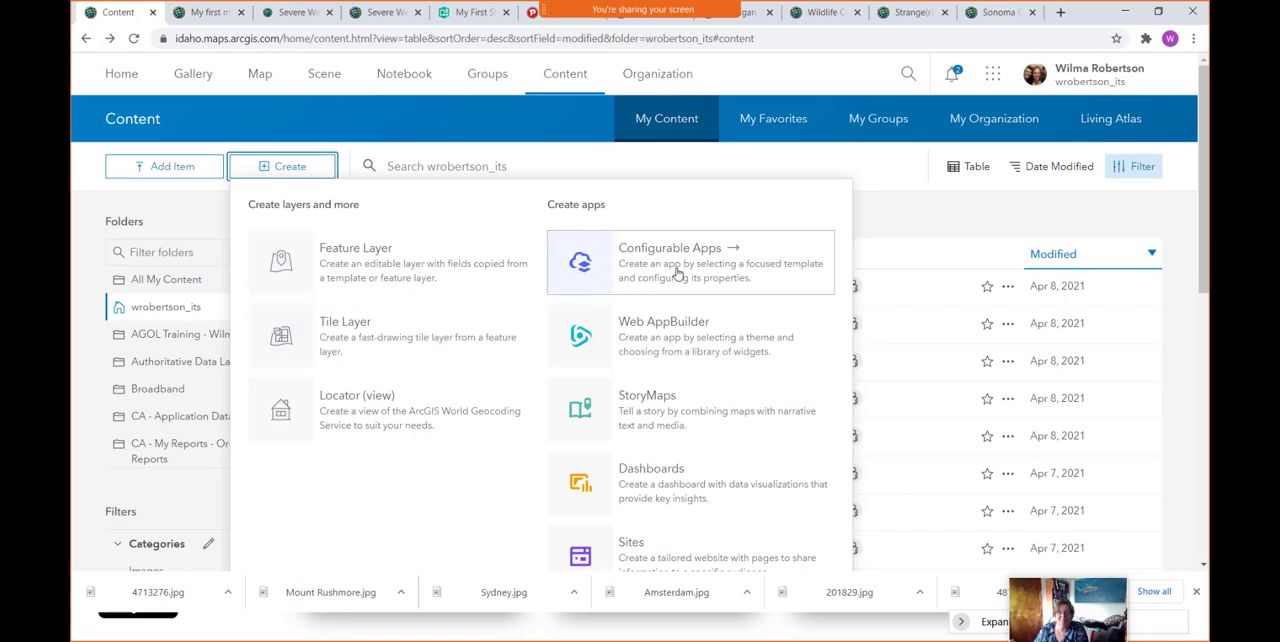
{"action": "left_click", "coordinate": [678, 275]}
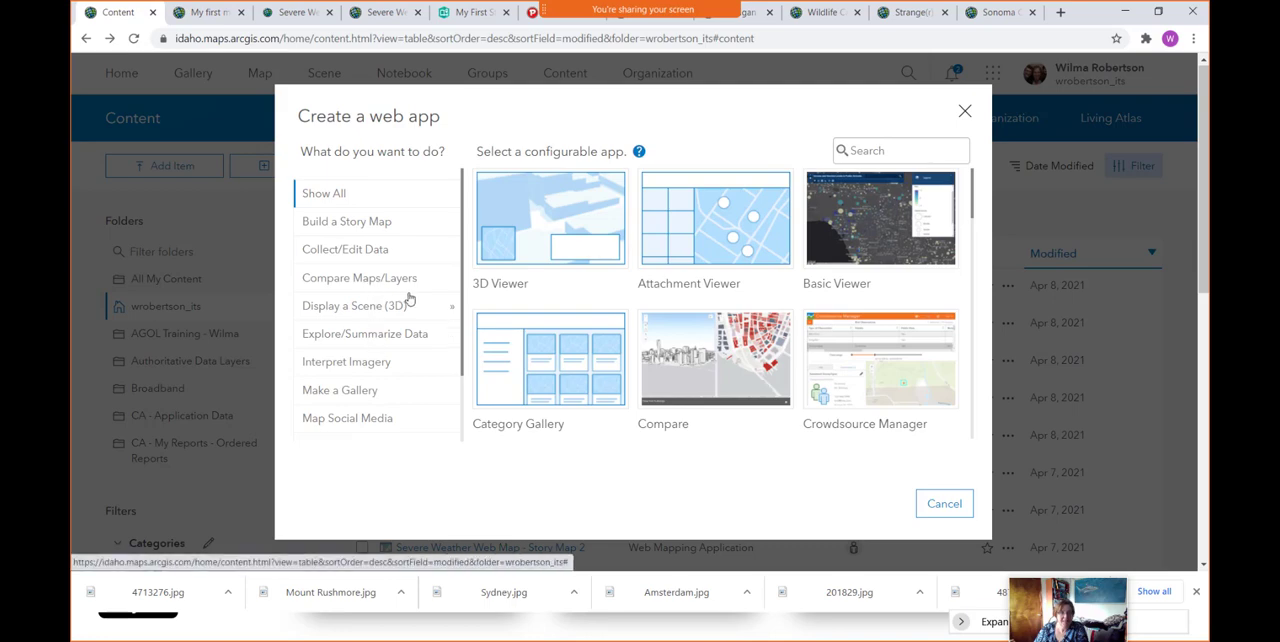
{"action": "left_click", "coordinate": [381, 224]}
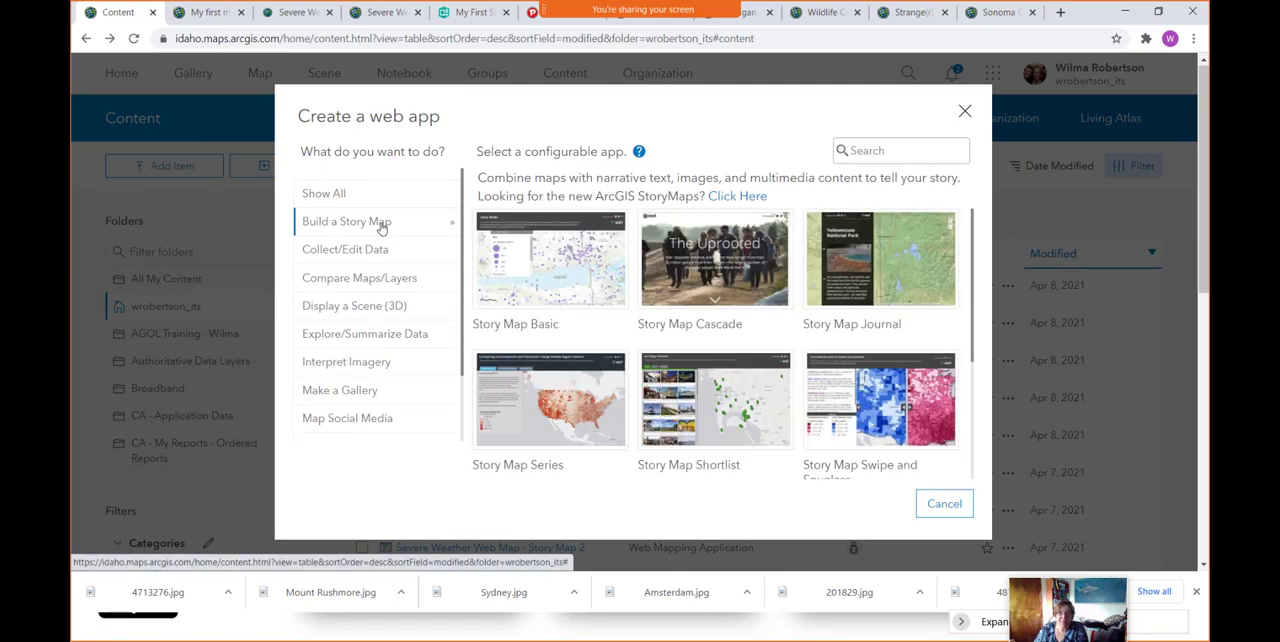
{"action": "left_click", "coordinate": [565, 406]}
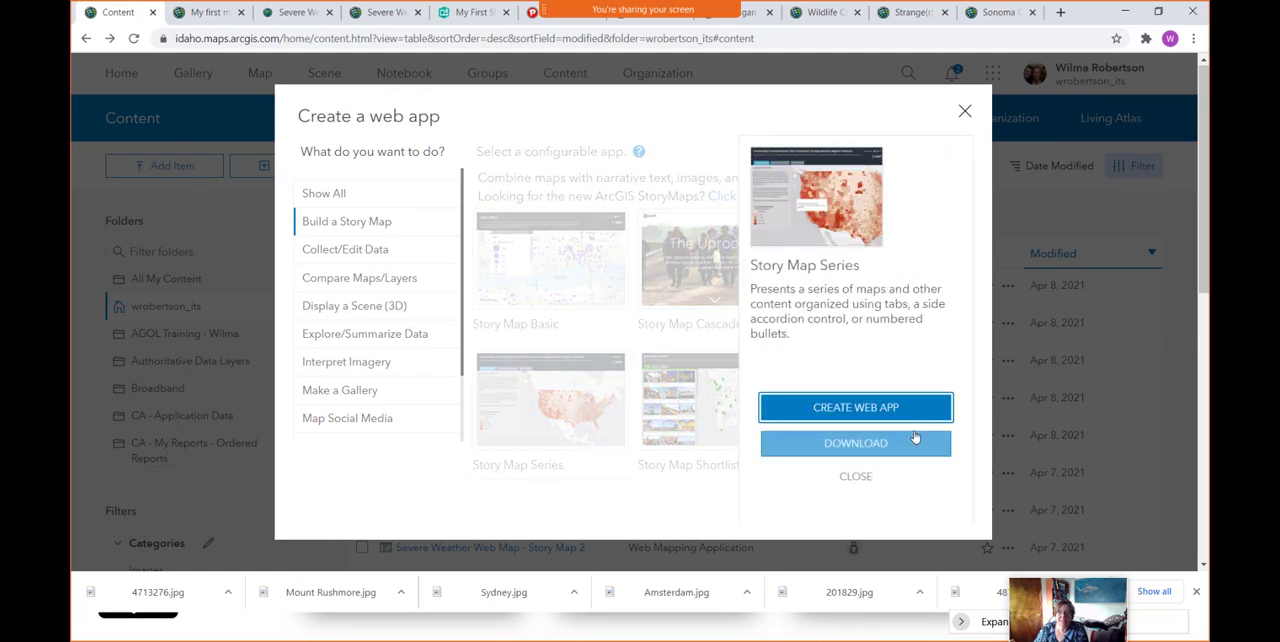
{"action": "left_click", "coordinate": [843, 414]}
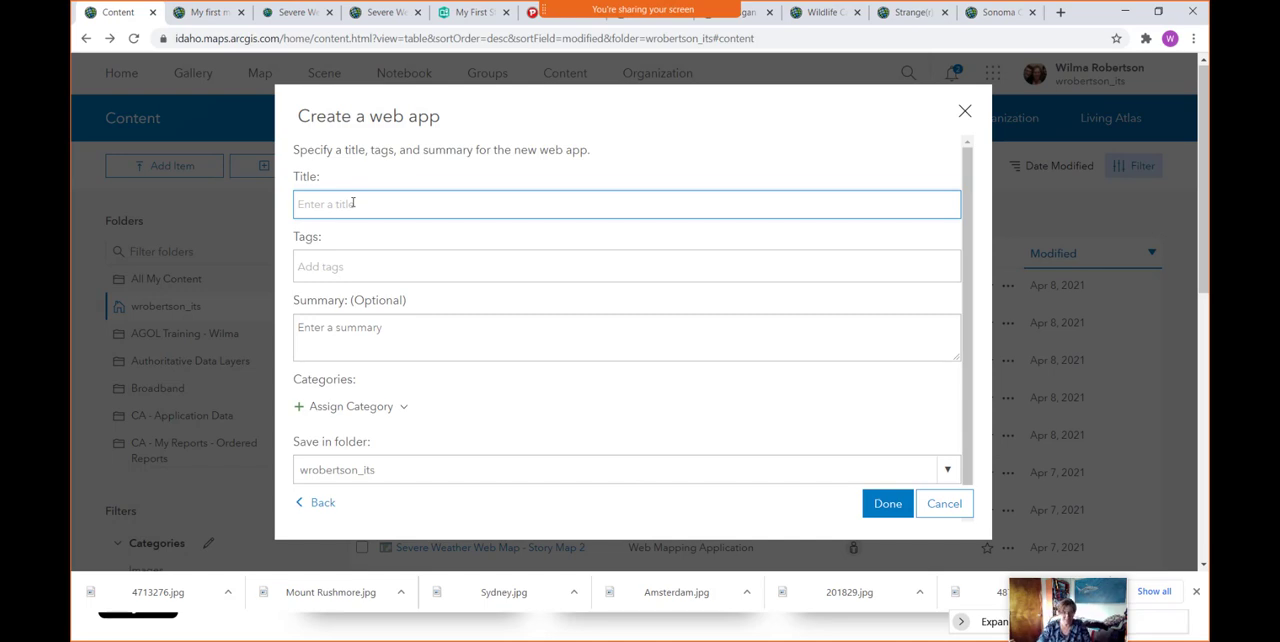
- Title the web app "My last Story for Today V2", tag it Temp, and create it as a Tabbed map series keeping that name
{"action": "type", "text": "My last S"}
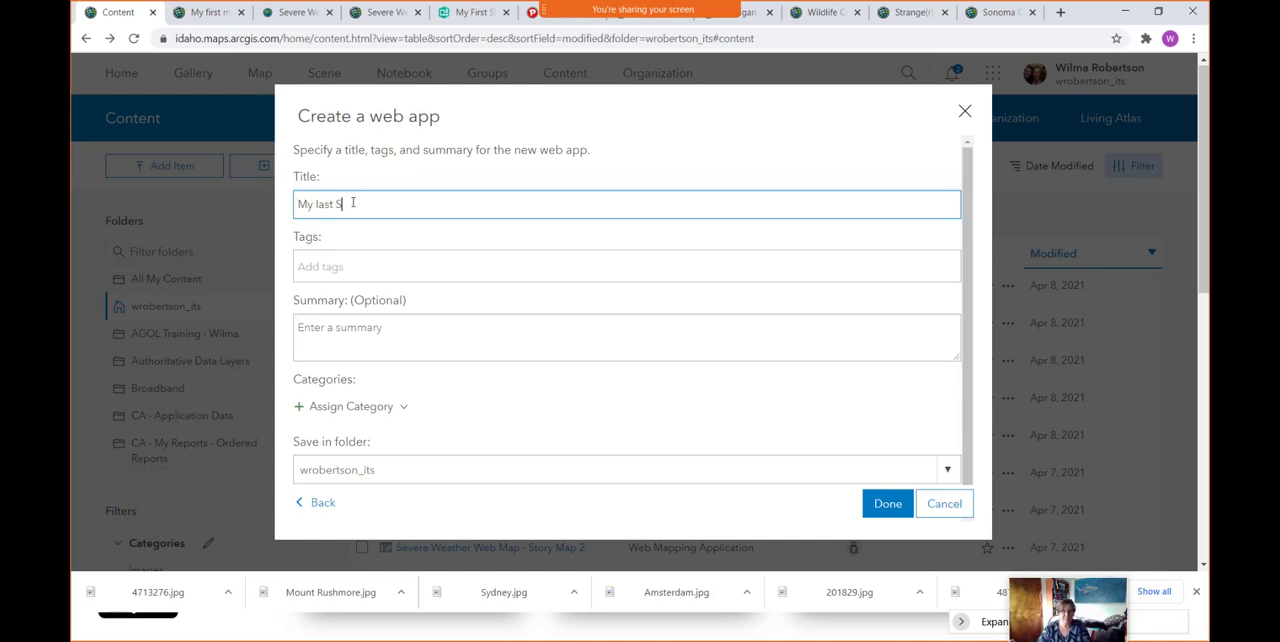
{"action": "type", "text": "tory for Tod"}
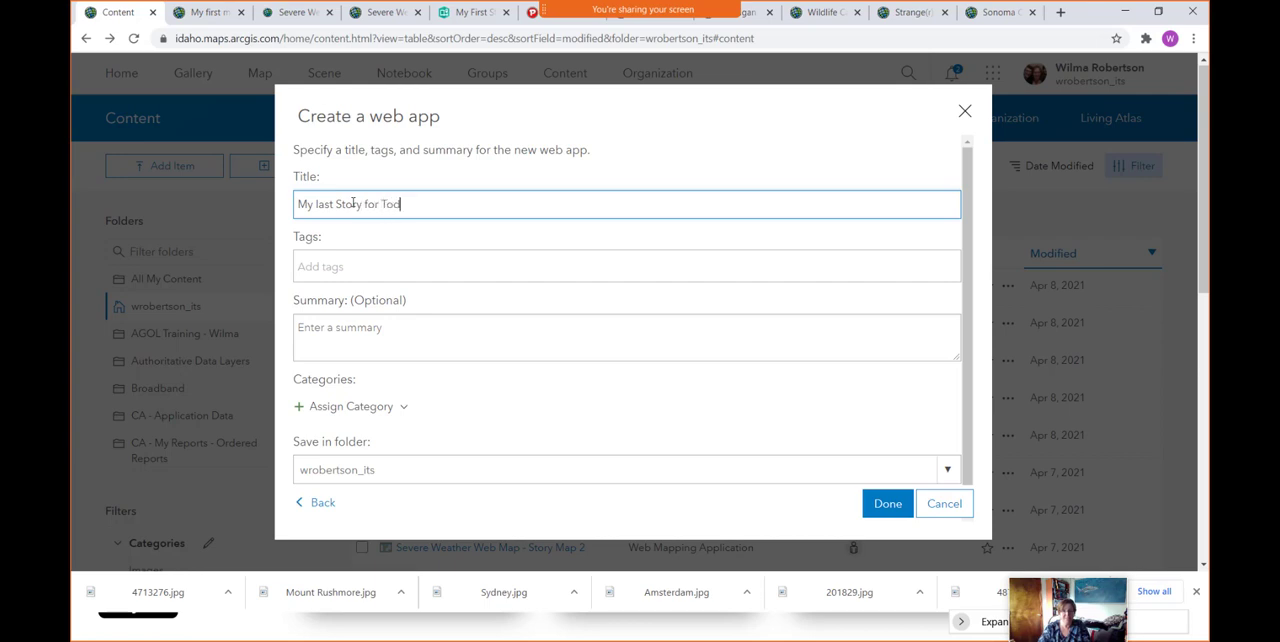
{"action": "type", "text": "ay V2"}
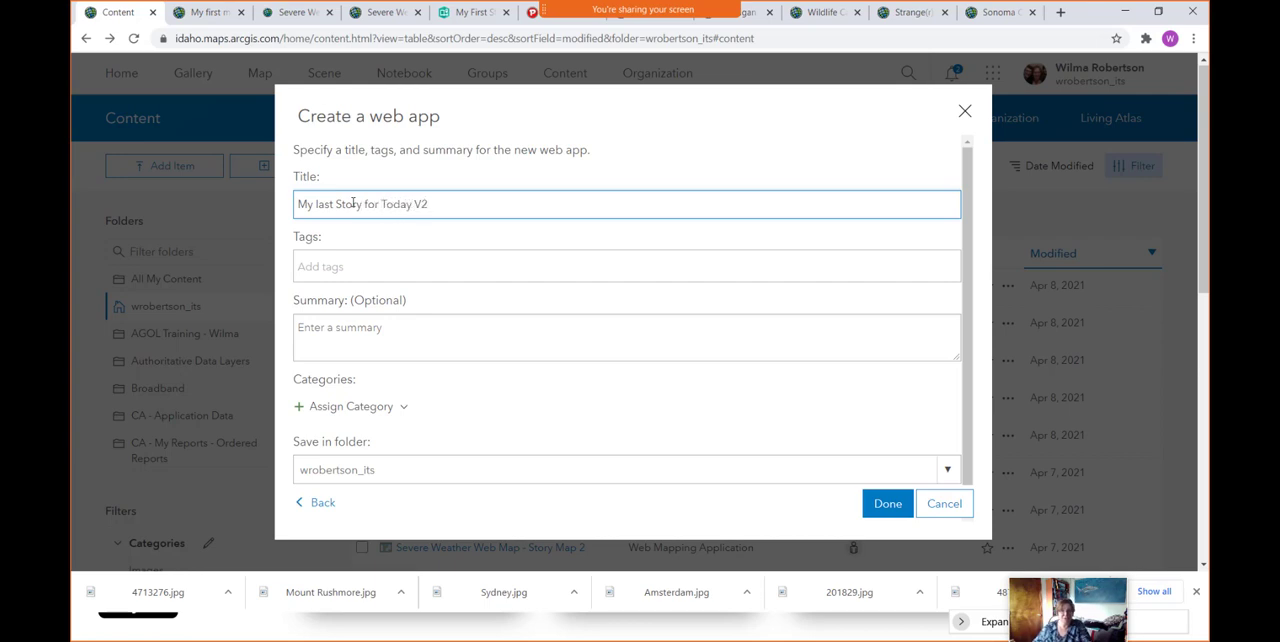
{"action": "left_click", "coordinate": [334, 266]}
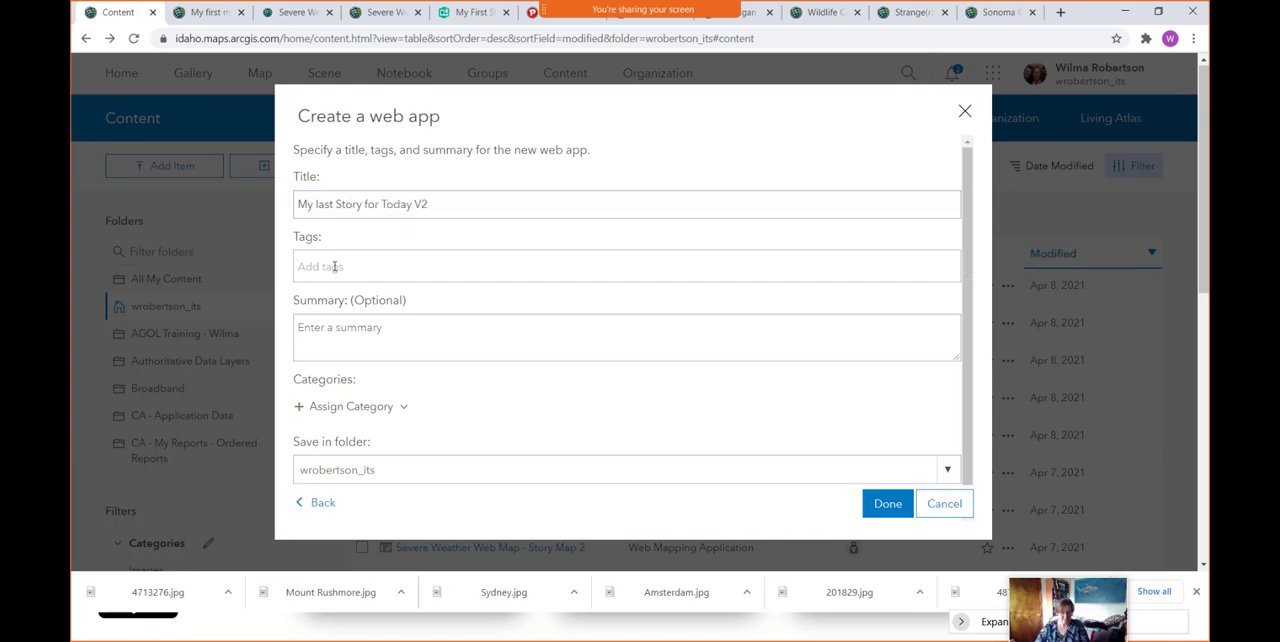
{"action": "type", "text": "Temp"}
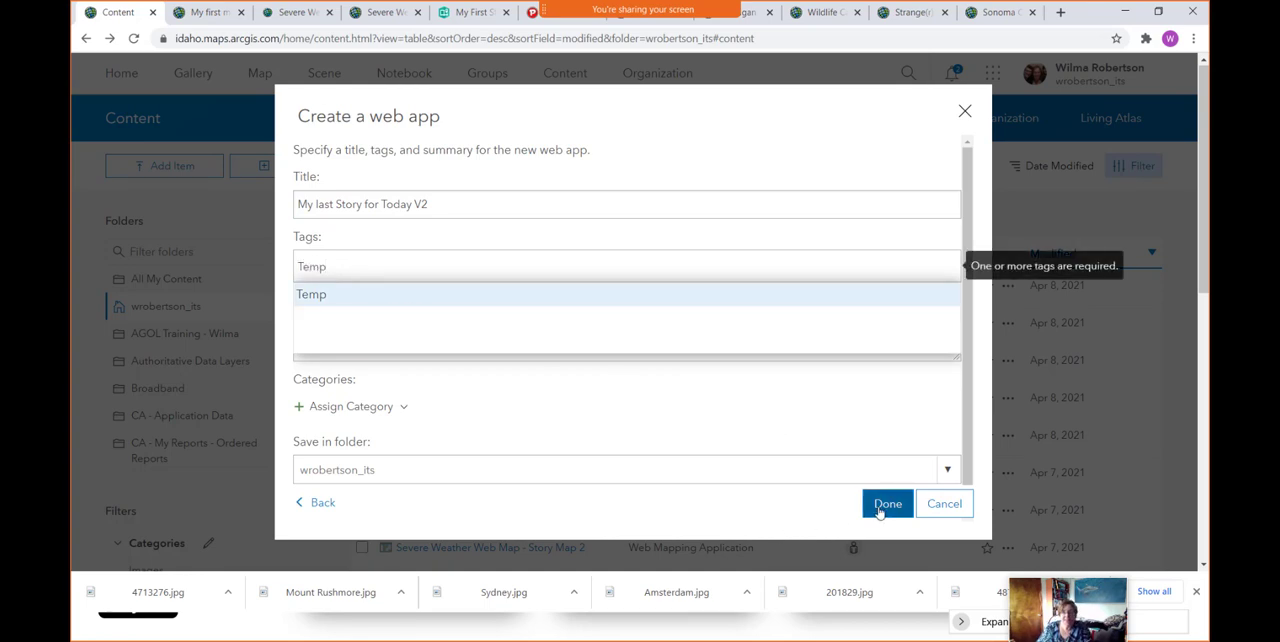
{"action": "left_click", "coordinate": [880, 510]}
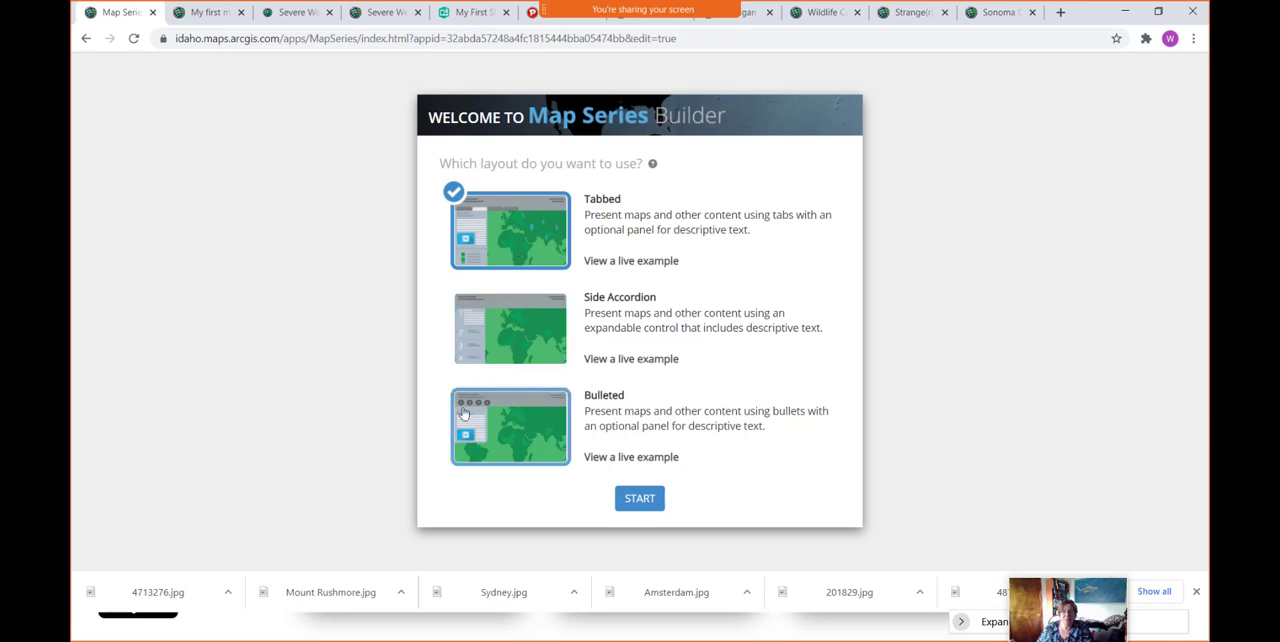
{"action": "left_click", "coordinate": [650, 503]}
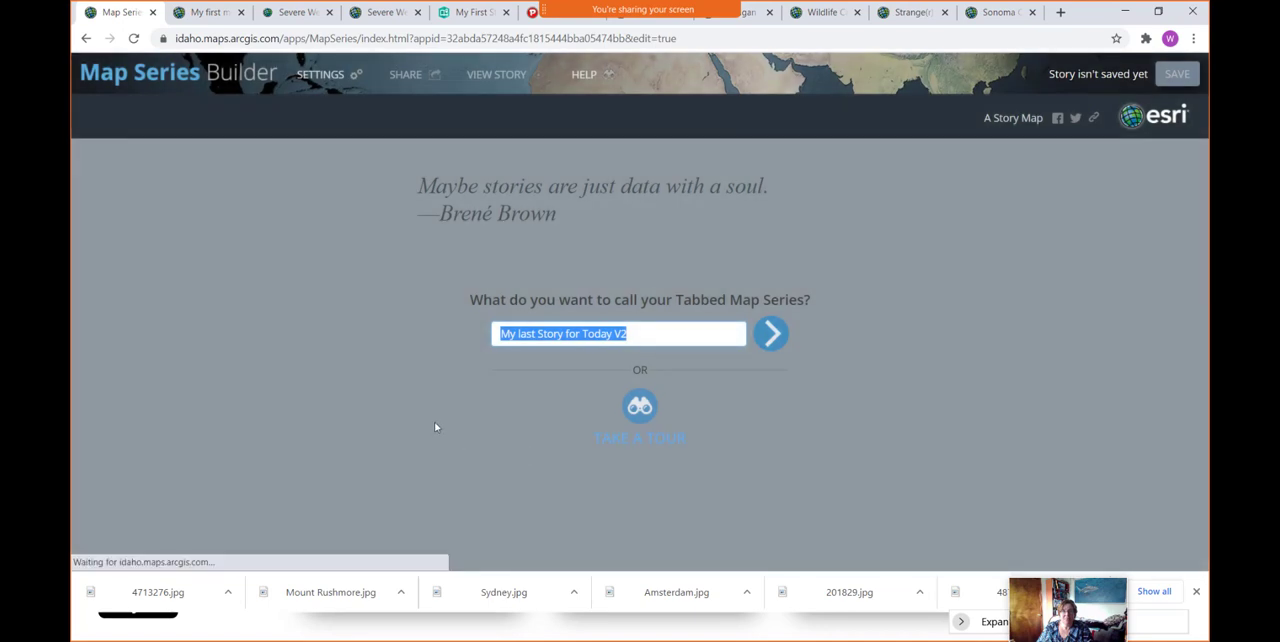
{"action": "left_click", "coordinate": [770, 335]}
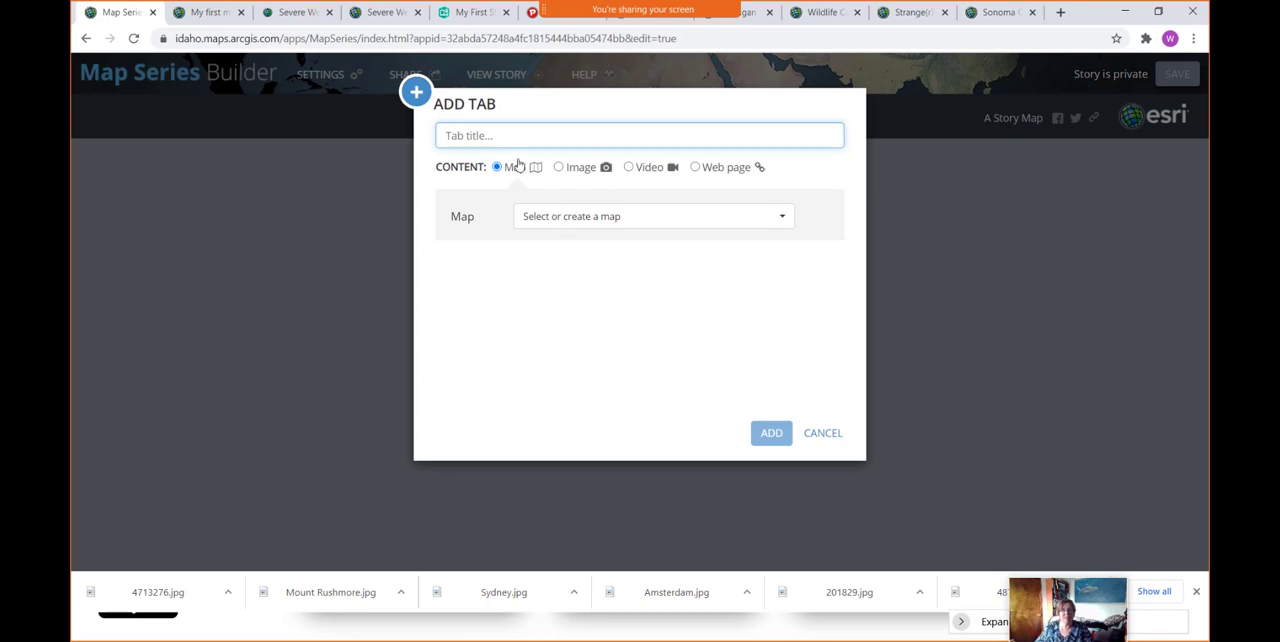
- Title the first tab "1. My first story" and set its content type to Web page
{"action": "type", "text": "M"}
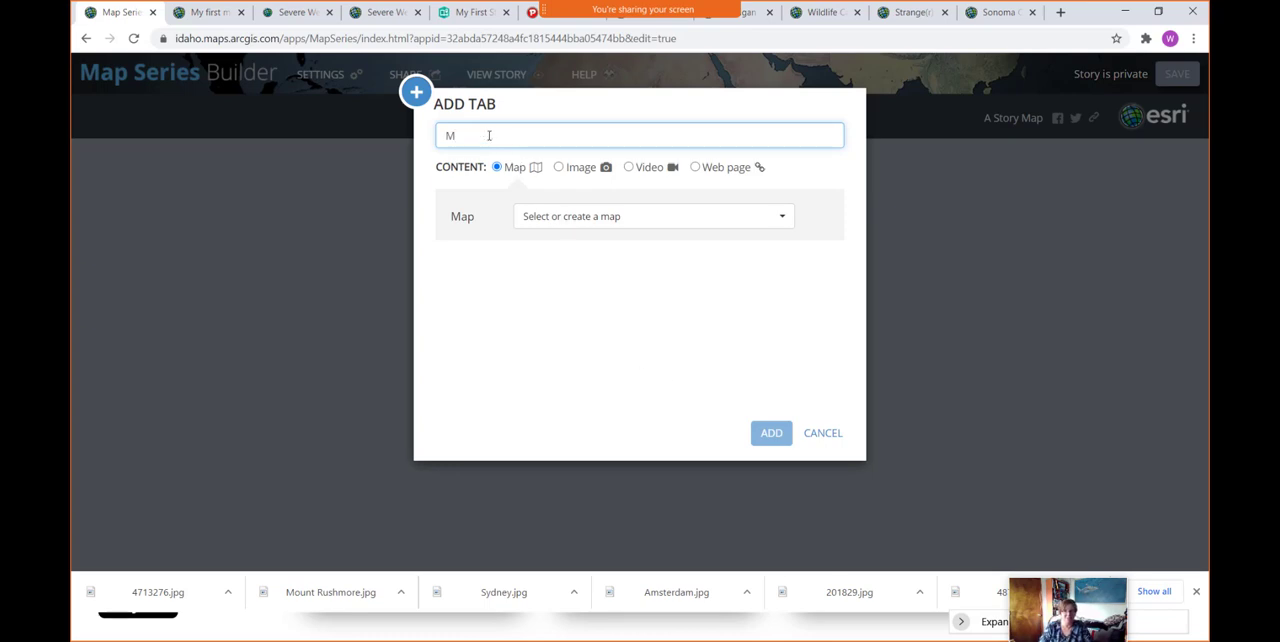
{"action": "key", "text": "BackSpace"}
{"action": "type", "text": "1. My first story"}
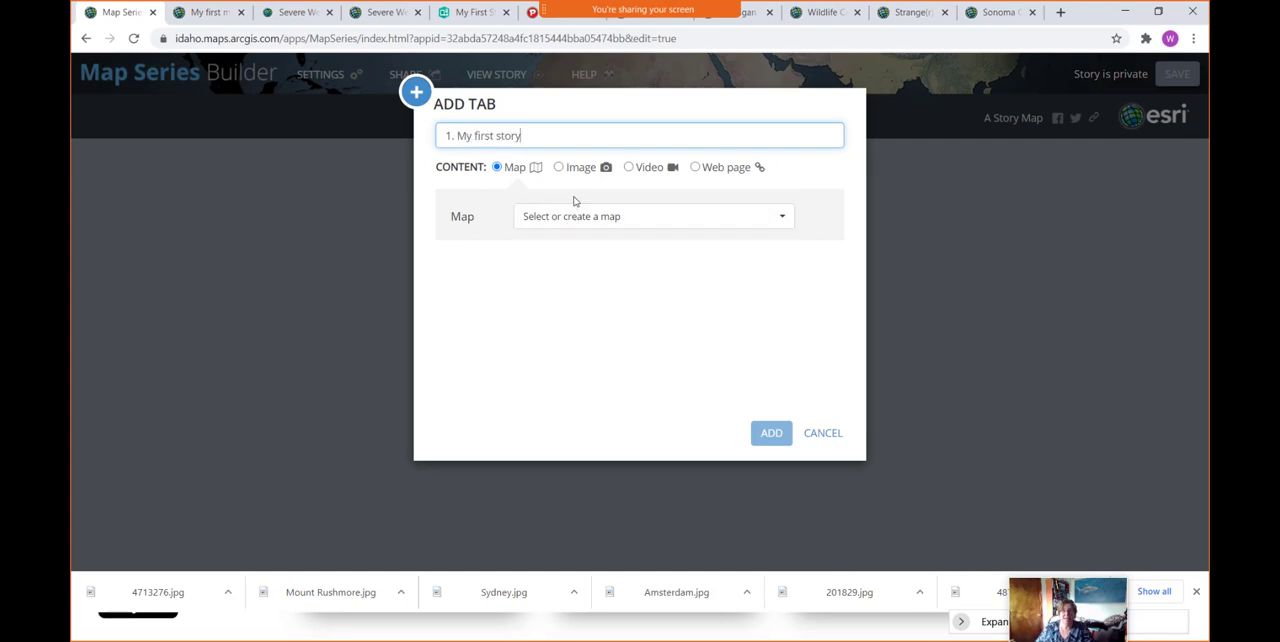
{"action": "left_click", "coordinate": [695, 167]}
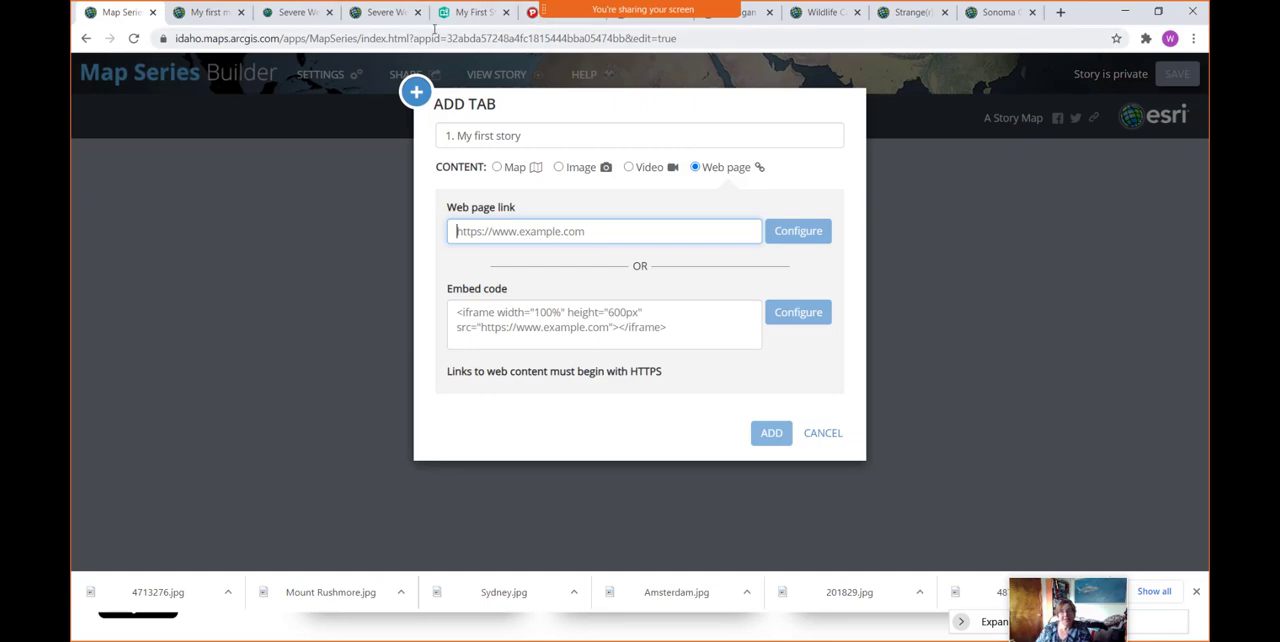
- Add the My First Story Map V2 link, without its /preview ending, as the first tab's web page in the Fill position
{"action": "left_click", "coordinate": [477, 14]}
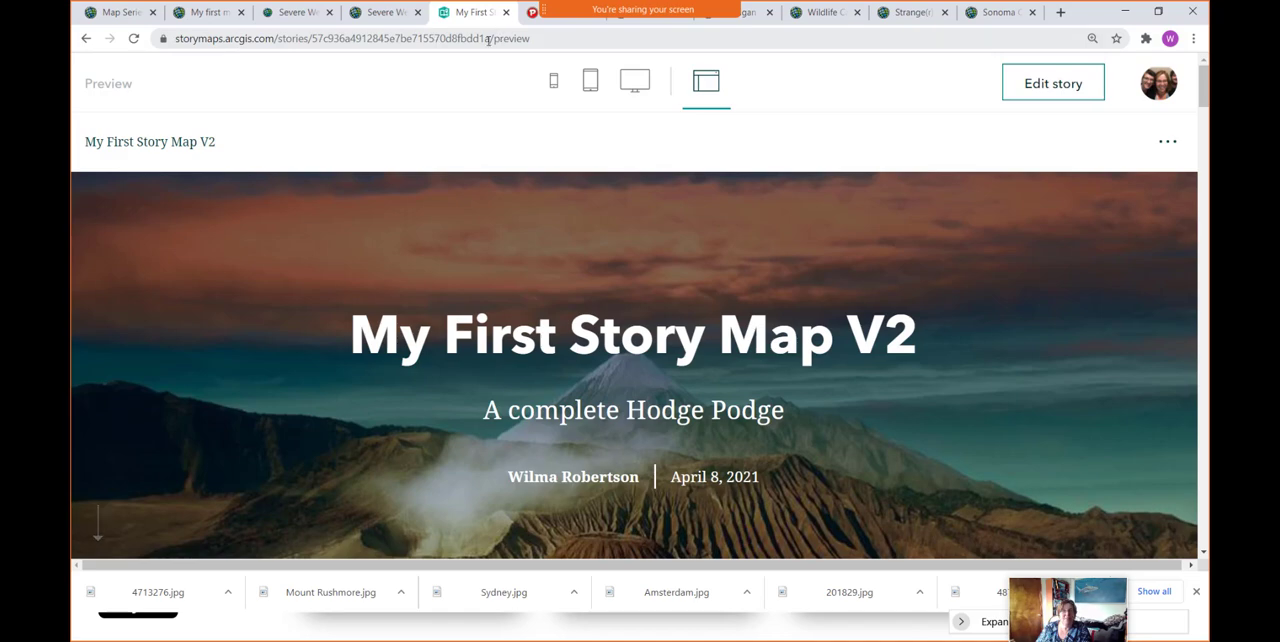
{"action": "left_click_drag", "start_coordinate": [491, 38], "coordinate": [175, 38]}
{"action": "key", "text": "ctrl+c"}
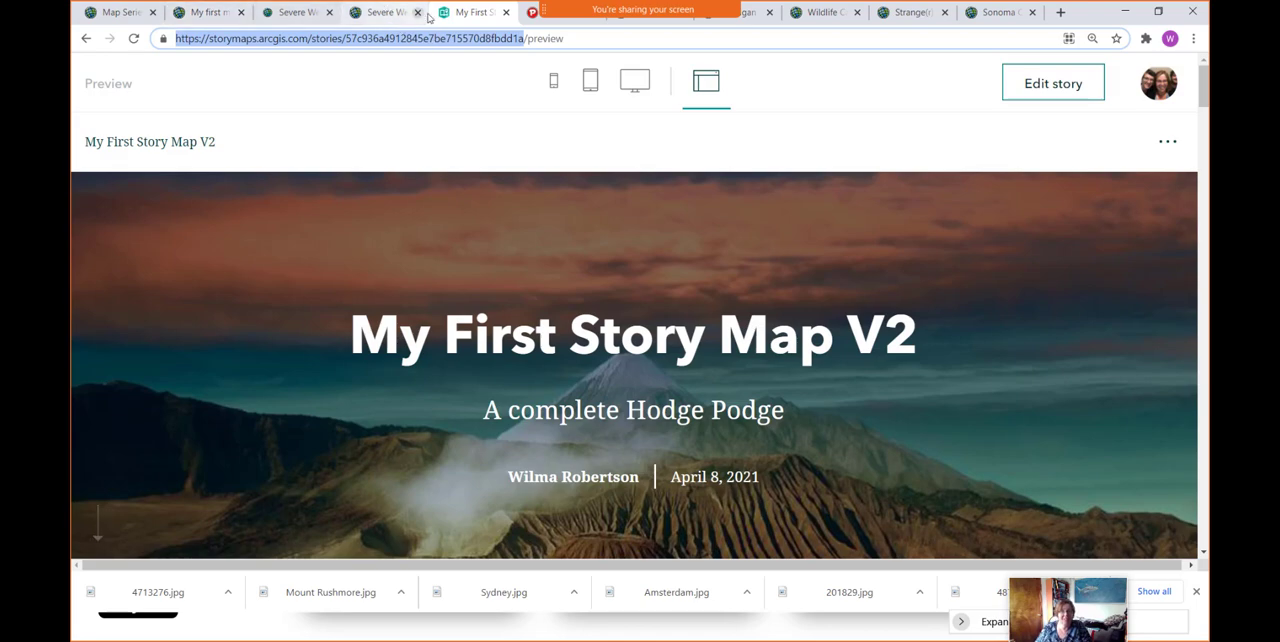
{"action": "left_click", "coordinate": [128, 13]}
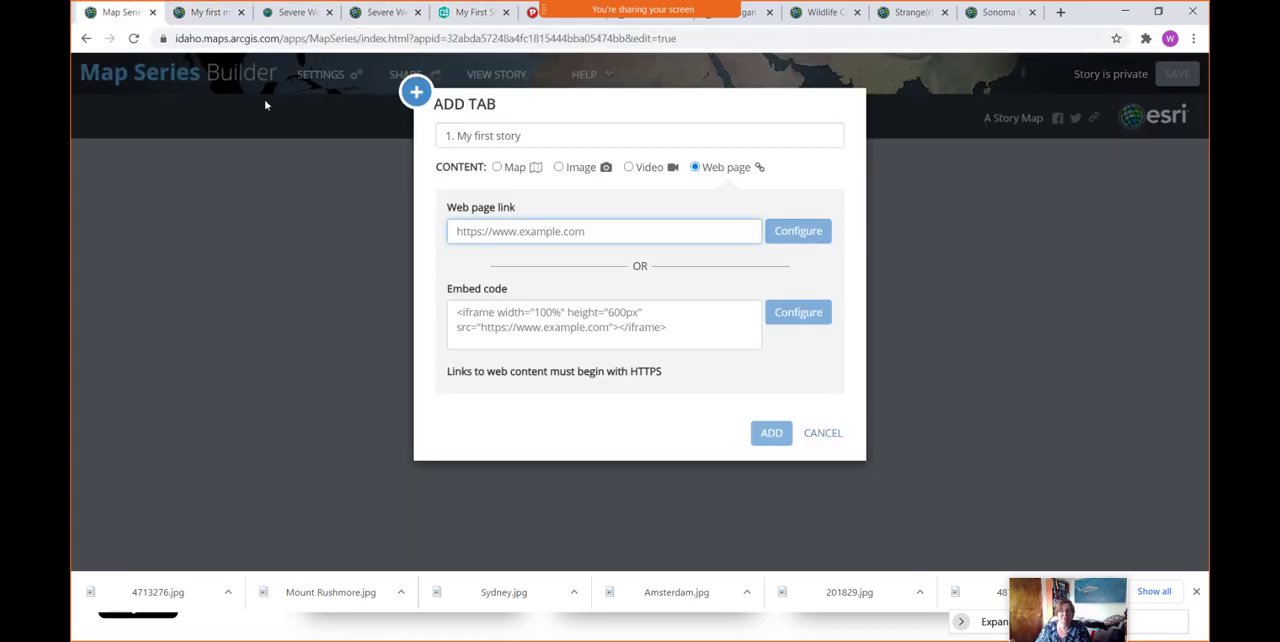
{"action": "key", "text": "ctrl+v"}
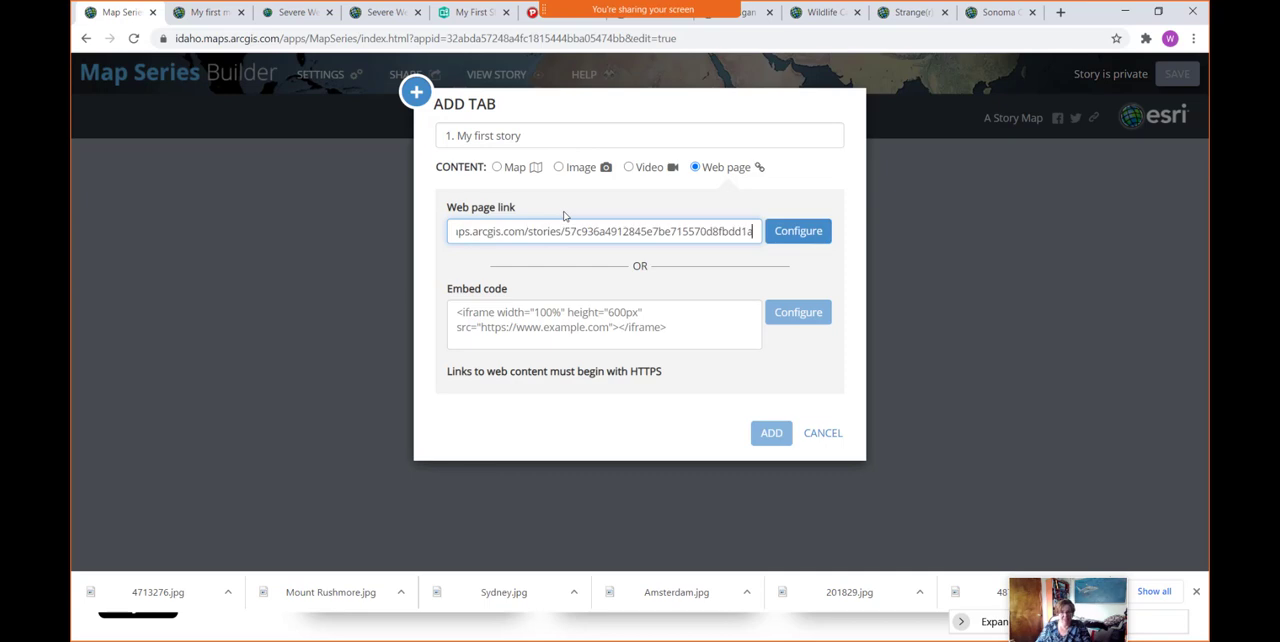
{"action": "left_click", "coordinate": [803, 236]}
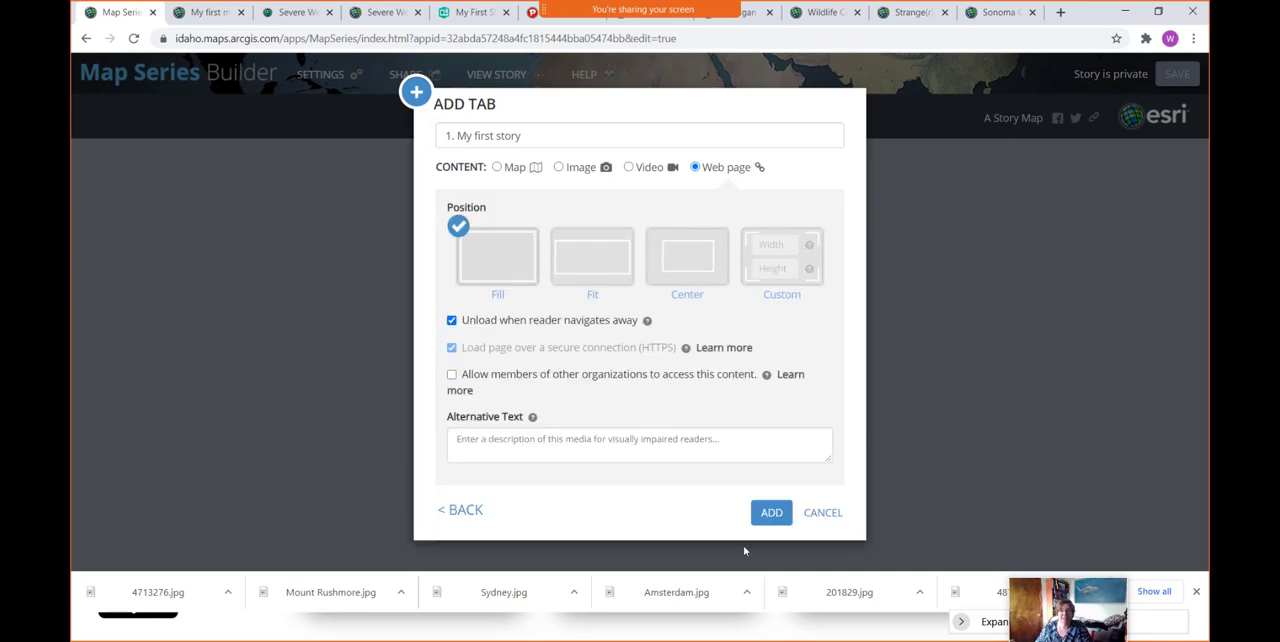
{"action": "left_click", "coordinate": [770, 513]}
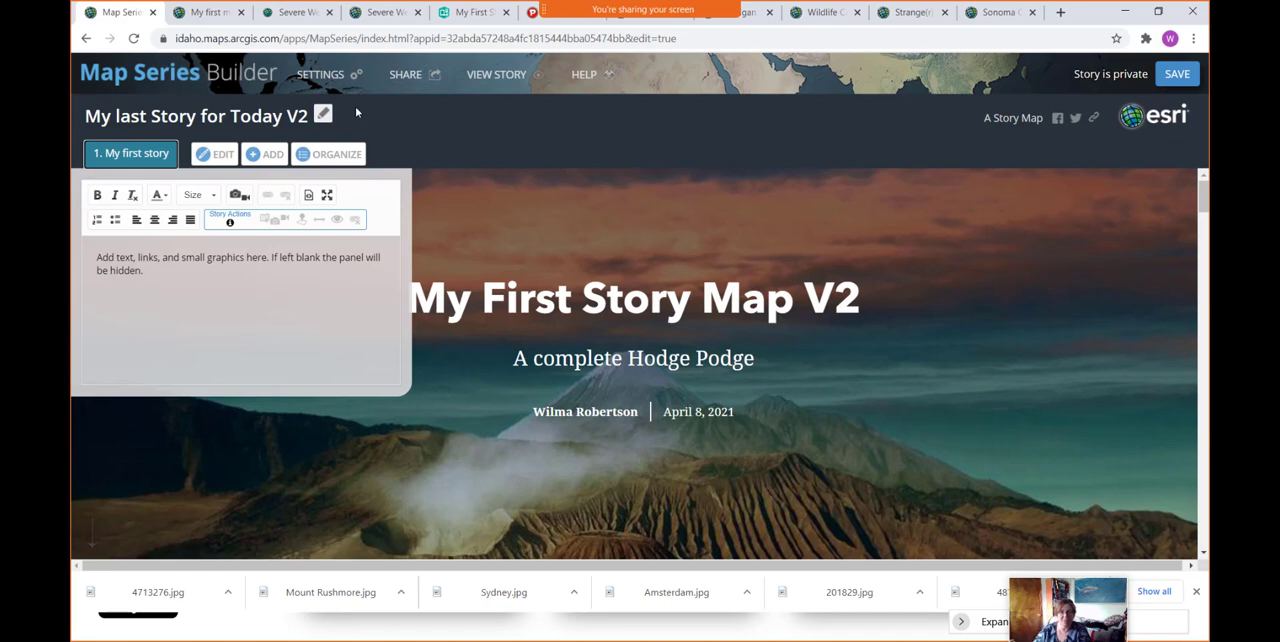
{"action": "left_click", "coordinate": [164, 269]}
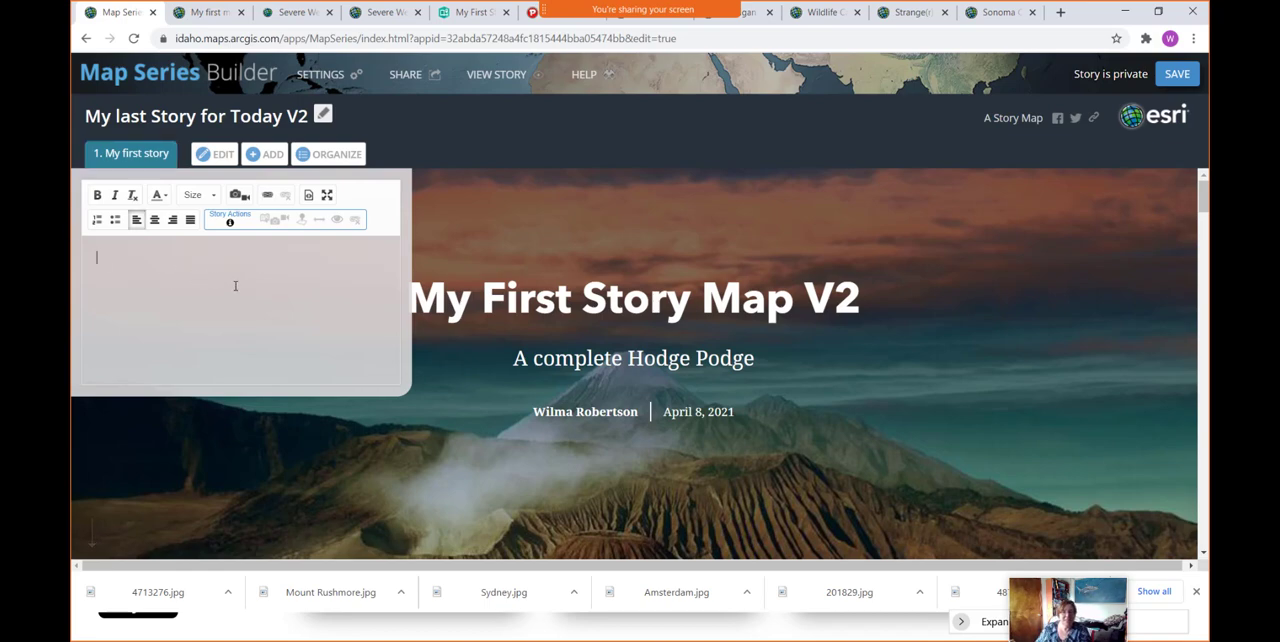
- Start a second tab titled "Severe Weather Story Map" with Web page as its content type
{"action": "left_click", "coordinate": [268, 155]}
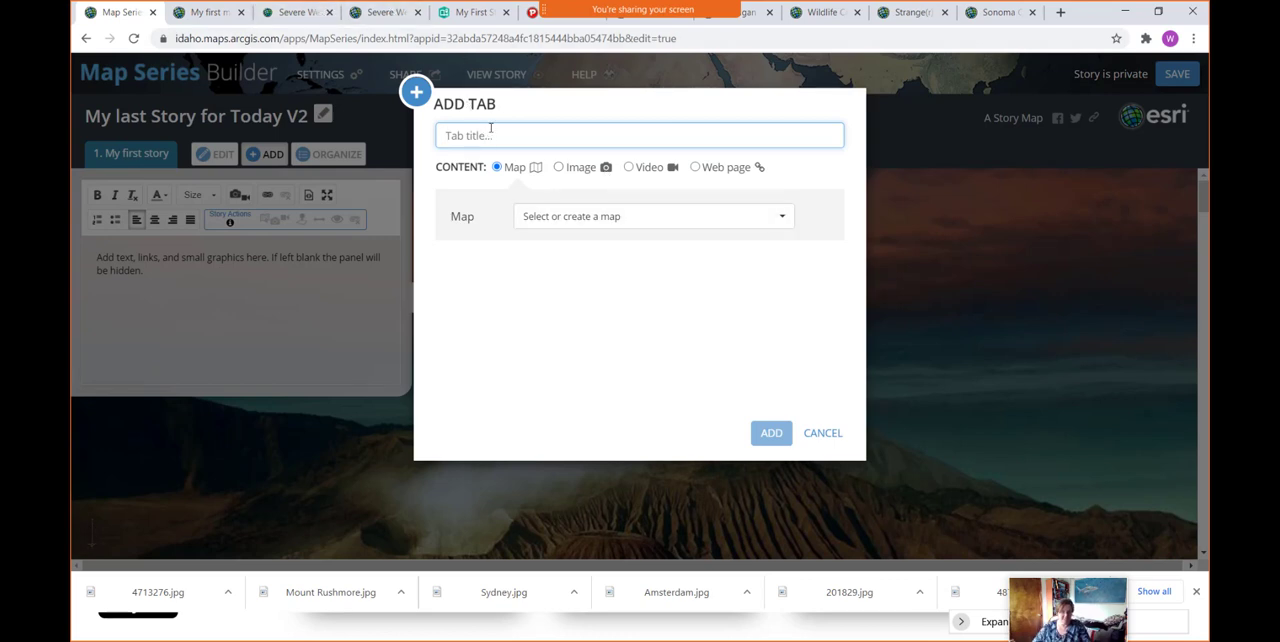
{"action": "type", "text": "Sever W"}
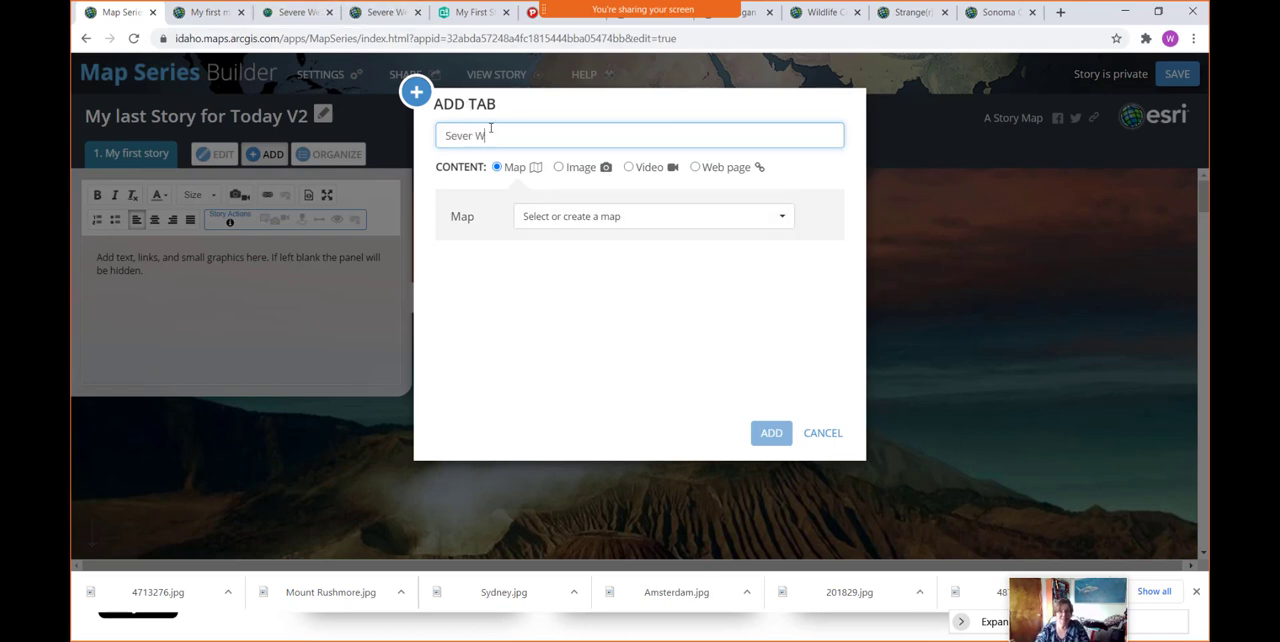
{"action": "key", "text": "BackSpace"}
{"action": "key", "text": "BackSpace"}
{"action": "type", "text": "e Weather Story Map"}
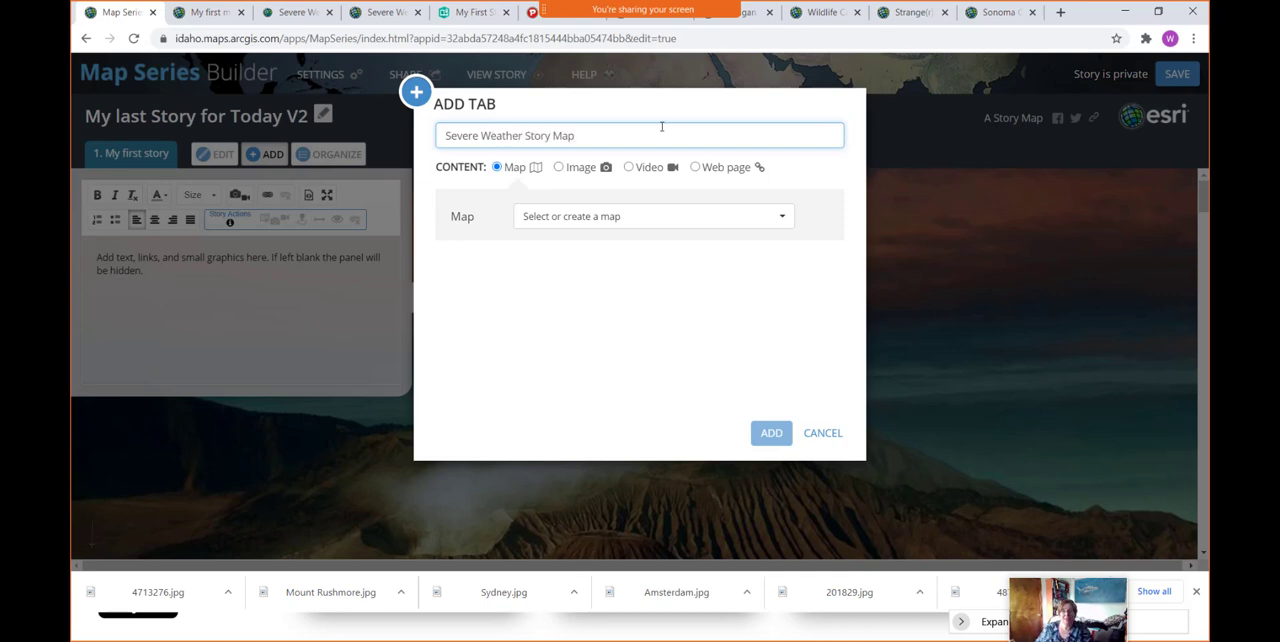
{"action": "left_click", "coordinate": [695, 169]}
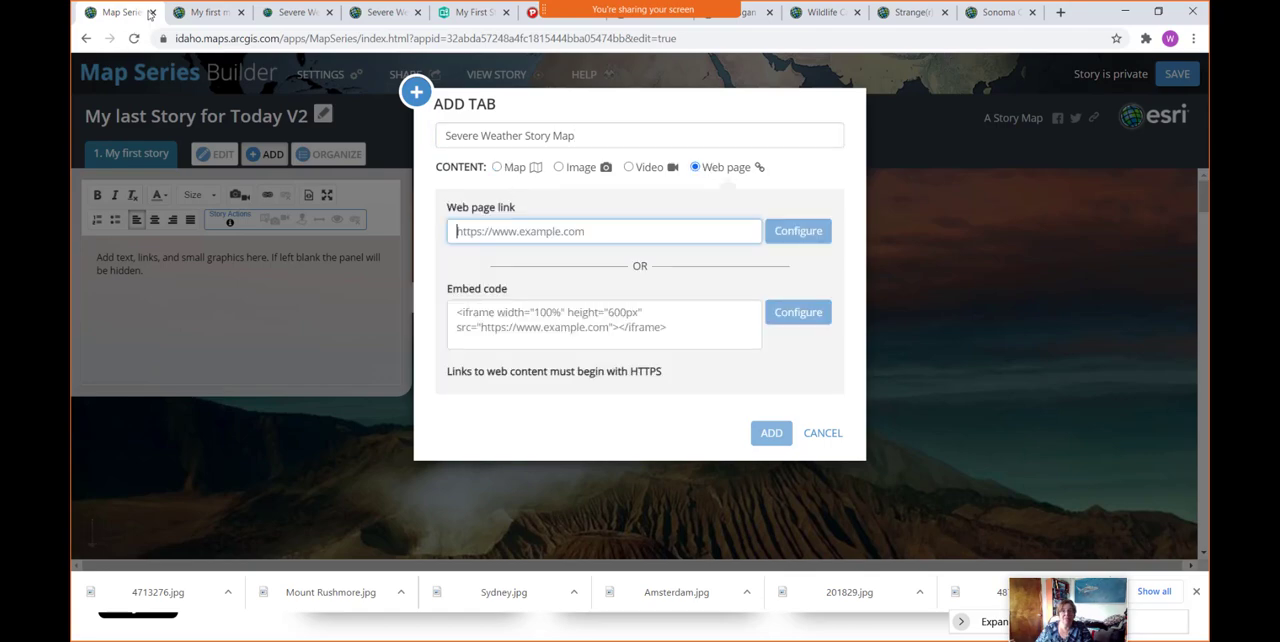
- Add the Severe Weather Web Map story's link as the second tab's web page in the Fill position, and save the map series
{"action": "left_click", "coordinate": [308, 14]}
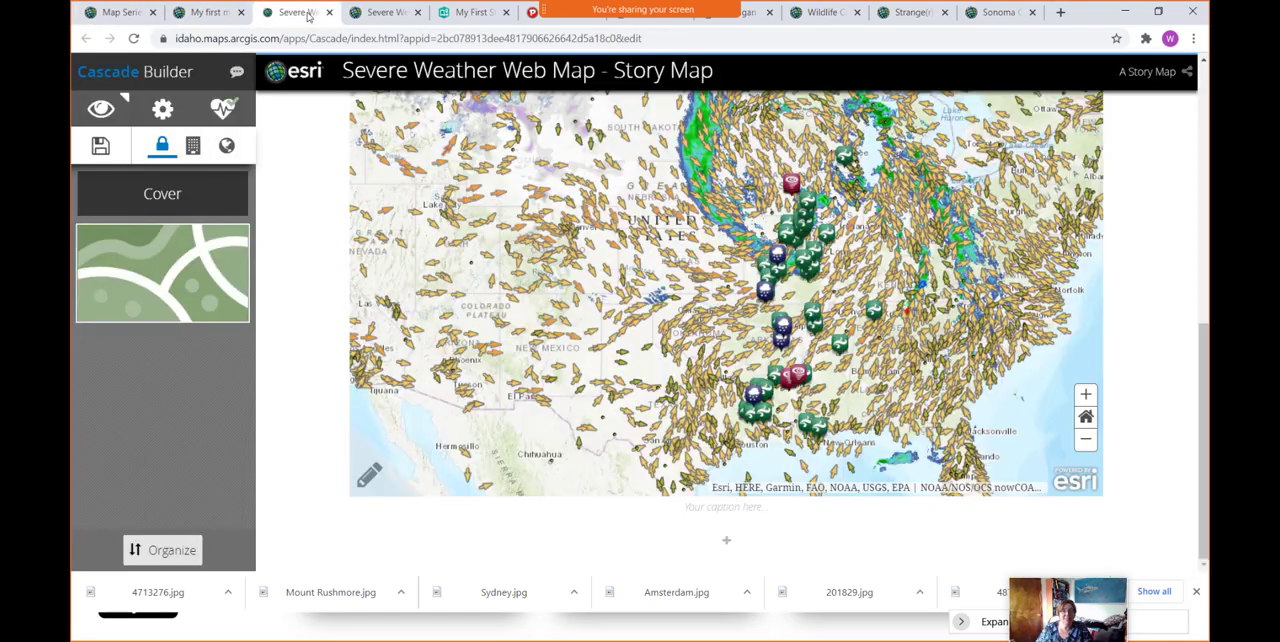
{"action": "left_click", "coordinate": [386, 16]}
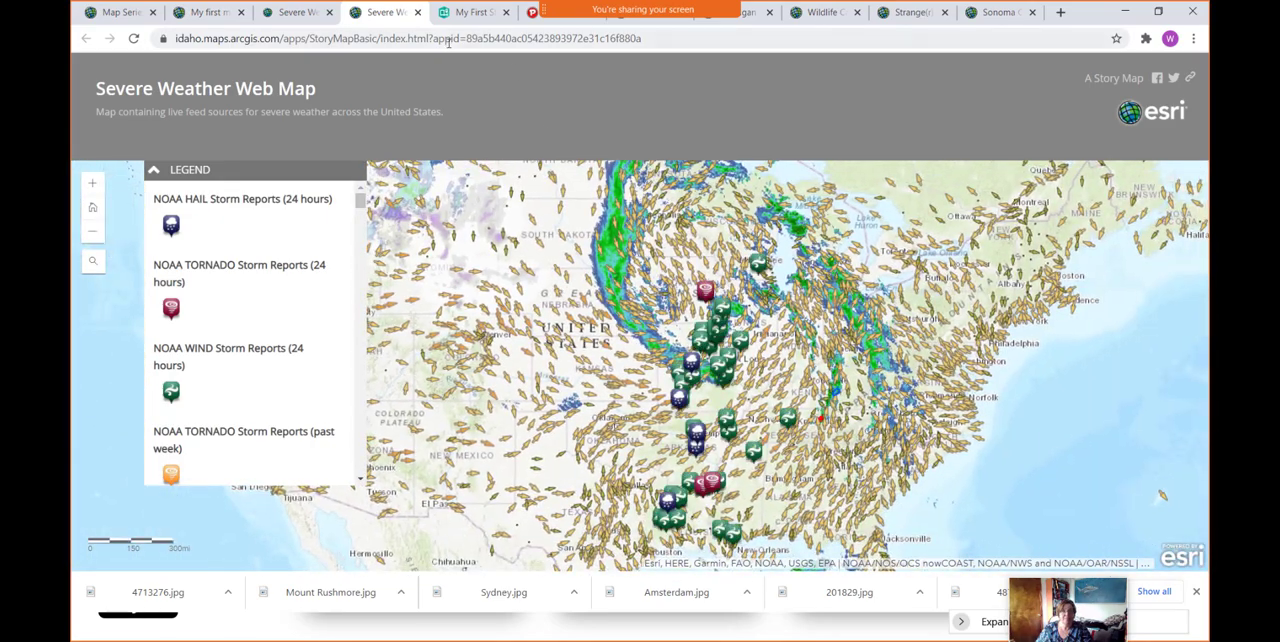
{"action": "left_click_drag", "start_coordinate": [643, 39], "coordinate": [170, 38]}
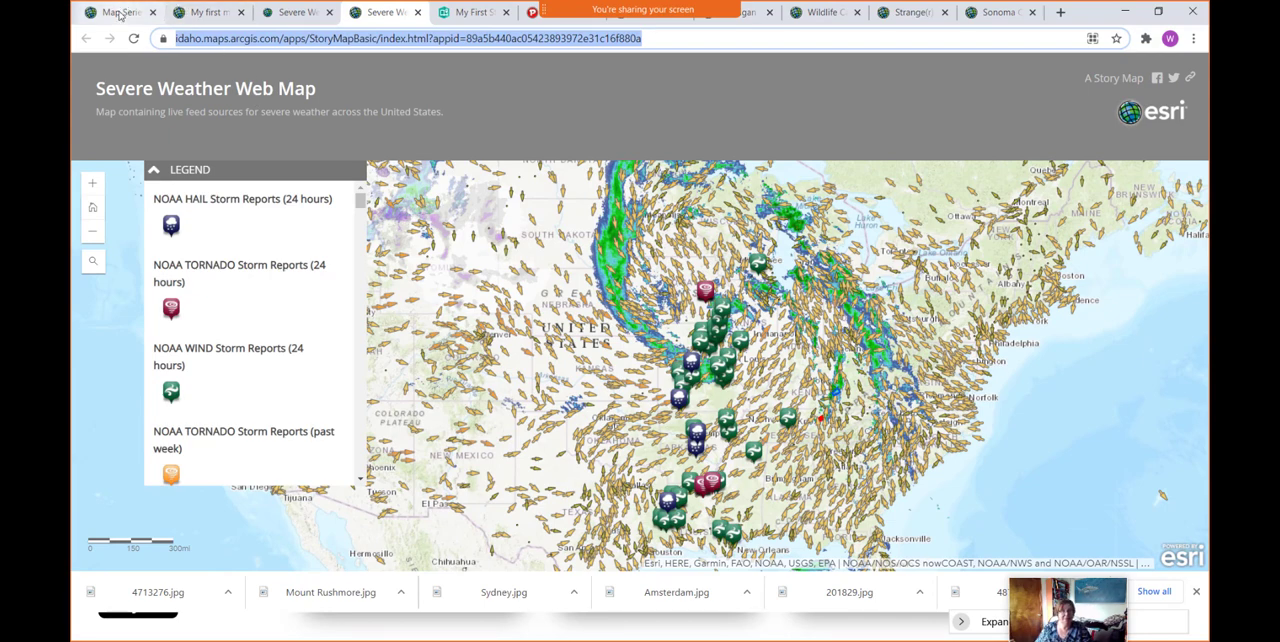
{"action": "left_click", "coordinate": [121, 12]}
{"action": "key", "text": "ctrl+v"}
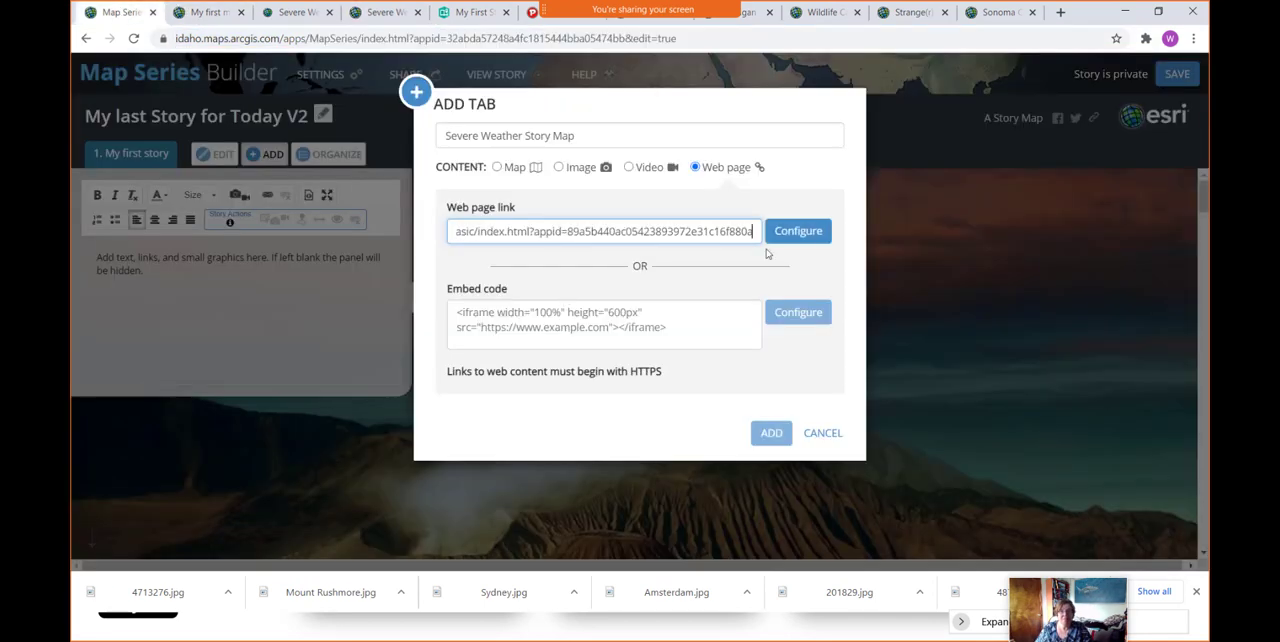
{"action": "left_click", "coordinate": [798, 231]}
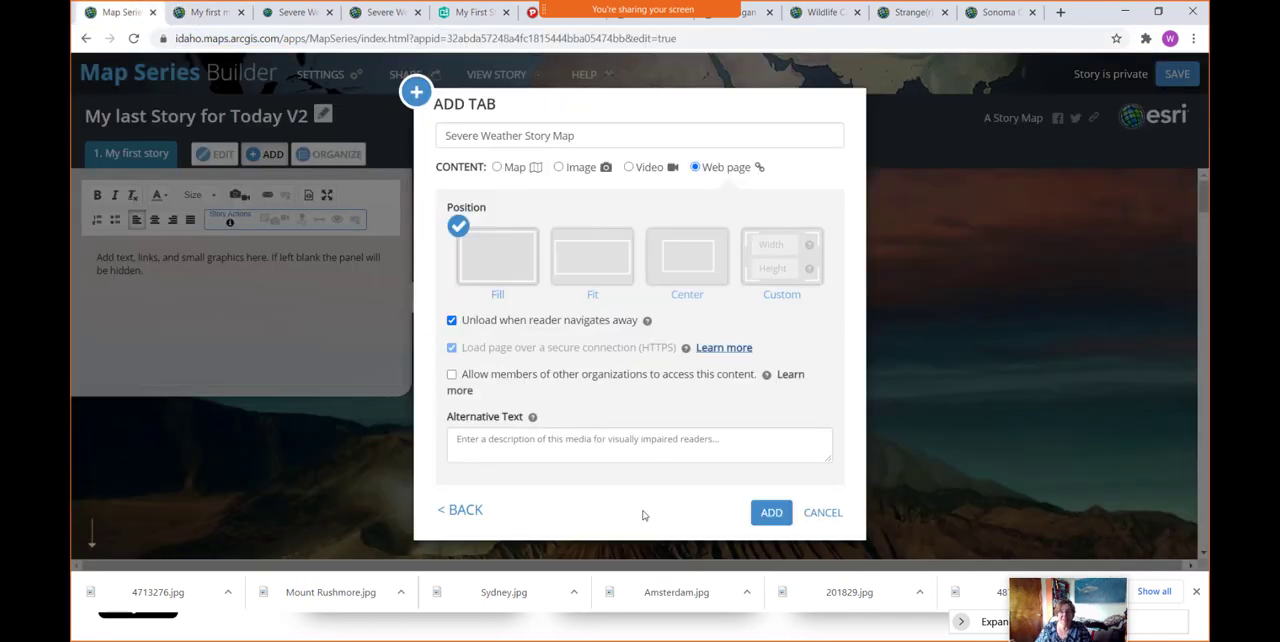
{"action": "left_click", "coordinate": [771, 513]}
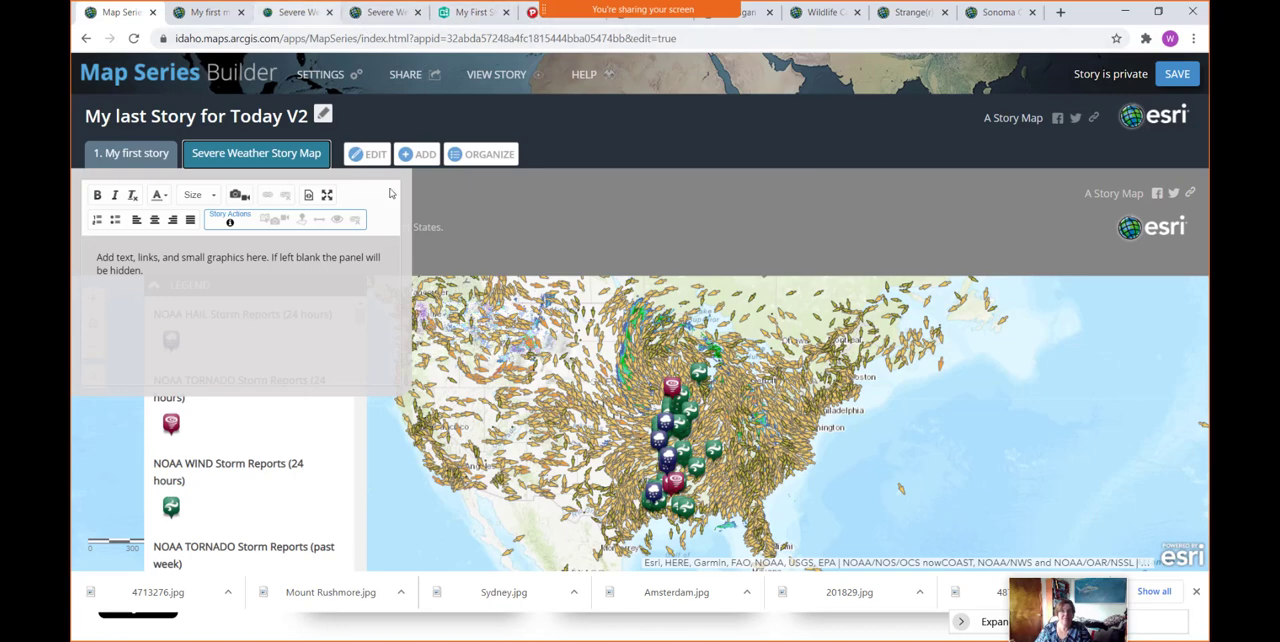
{"action": "left_click", "coordinate": [1184, 80]}
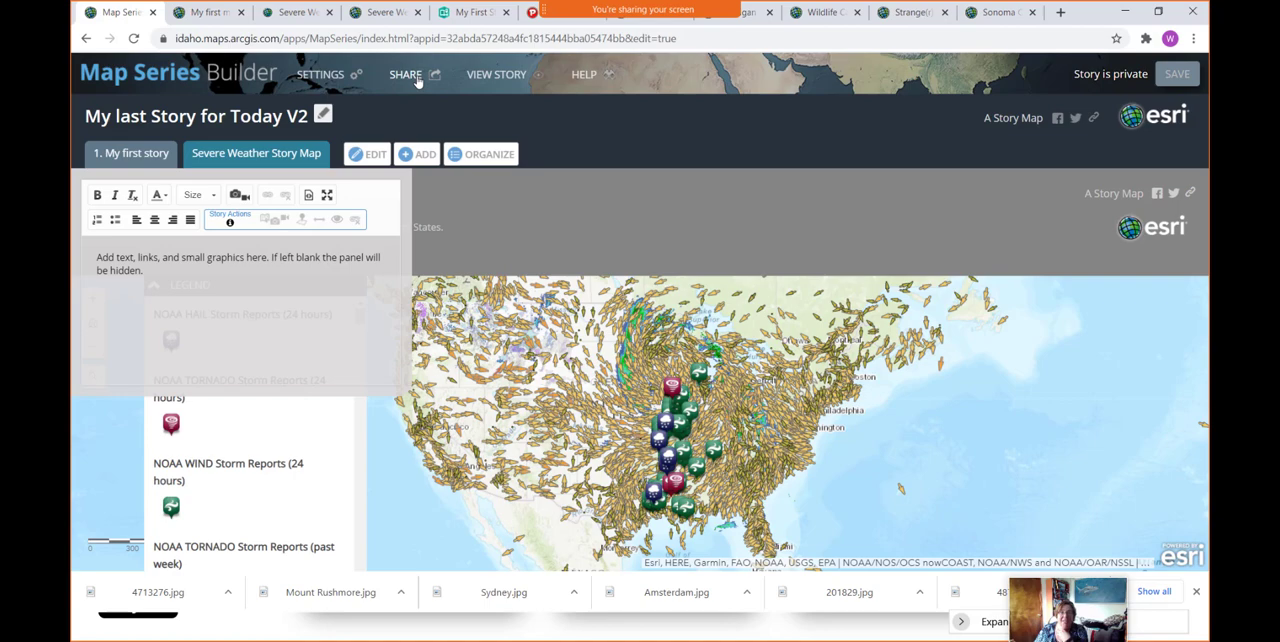
- Review the map series' layout, map and header settings, apply the beige theme with tan tabs, and save the story
{"action": "left_click", "coordinate": [338, 80]}
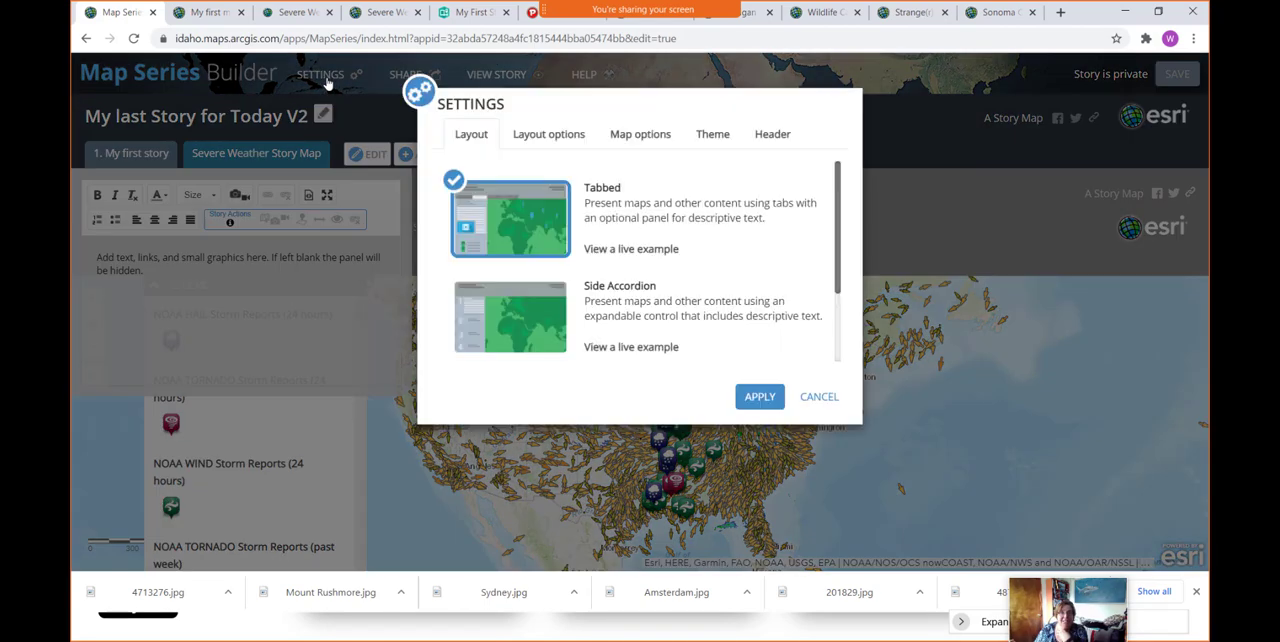
{"action": "left_click", "coordinate": [569, 142]}
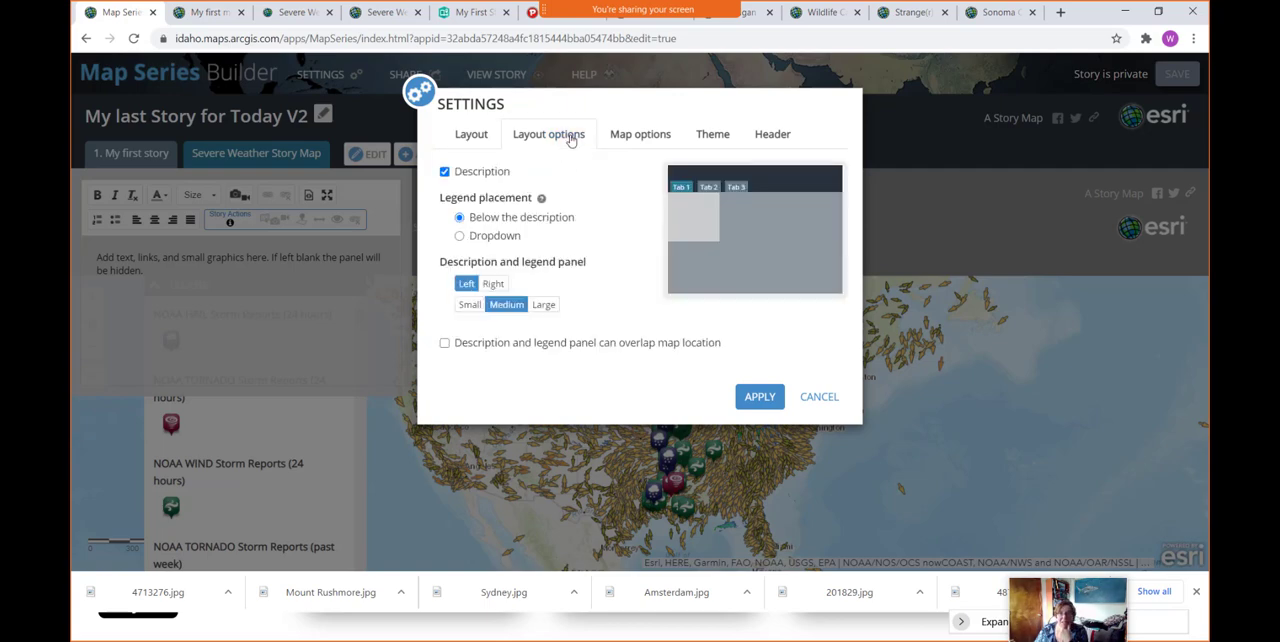
{"action": "left_click", "coordinate": [640, 138]}
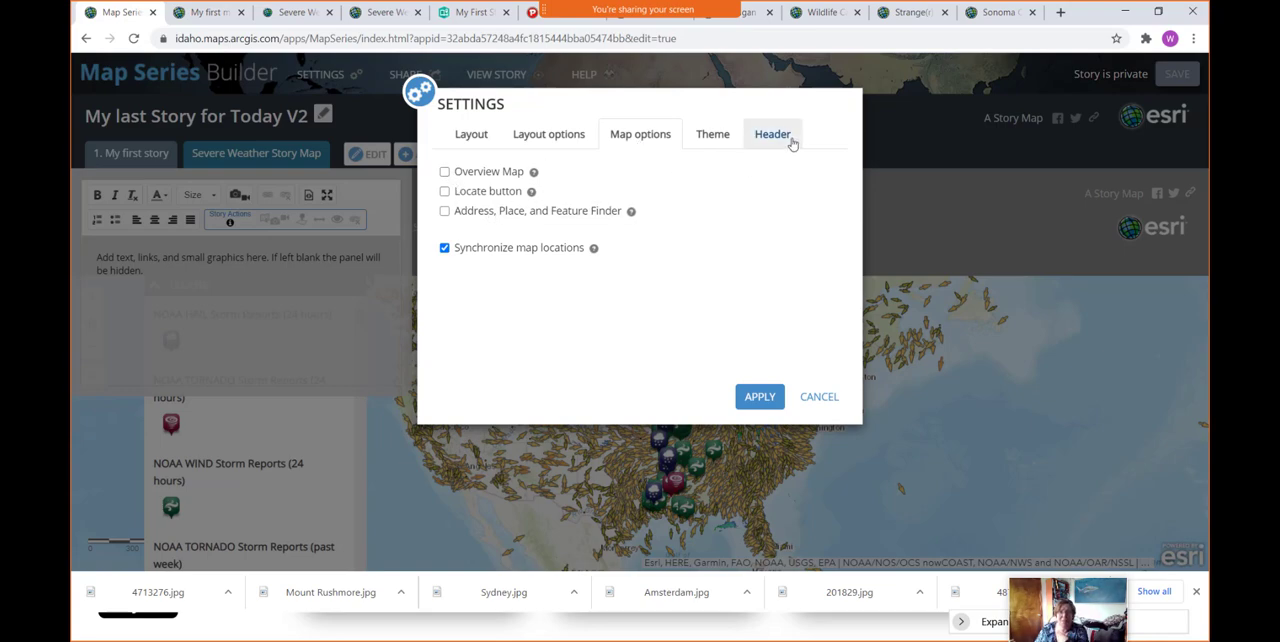
{"action": "left_click", "coordinate": [716, 142]}
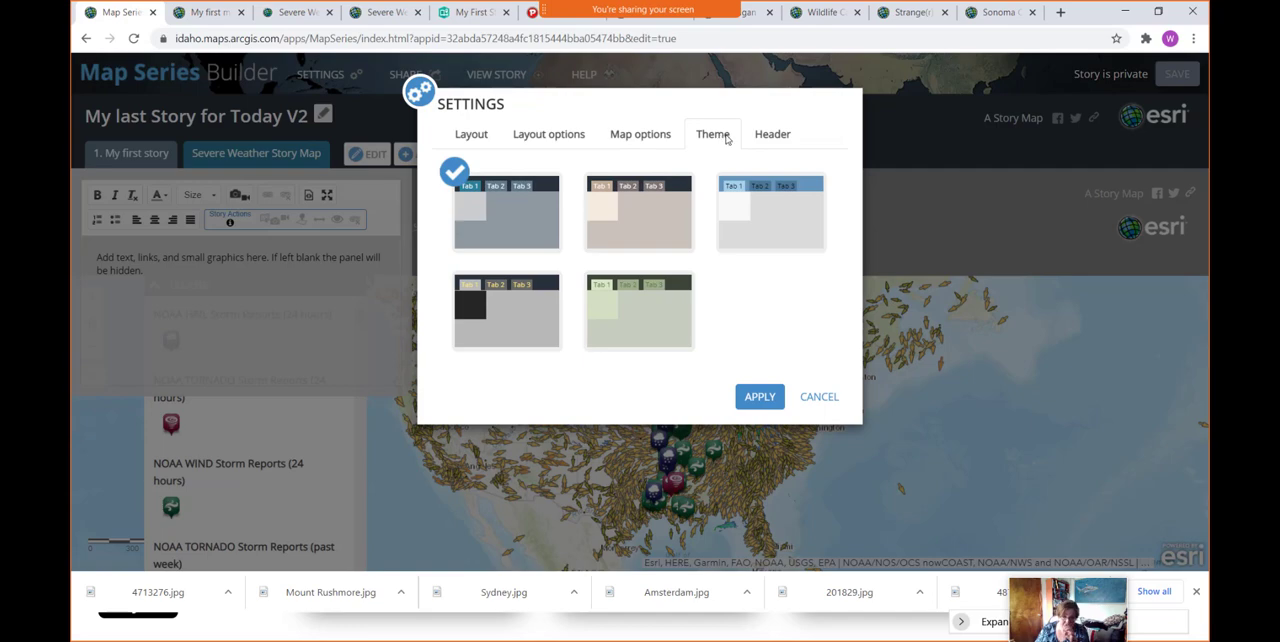
{"action": "left_click", "coordinate": [639, 224]}
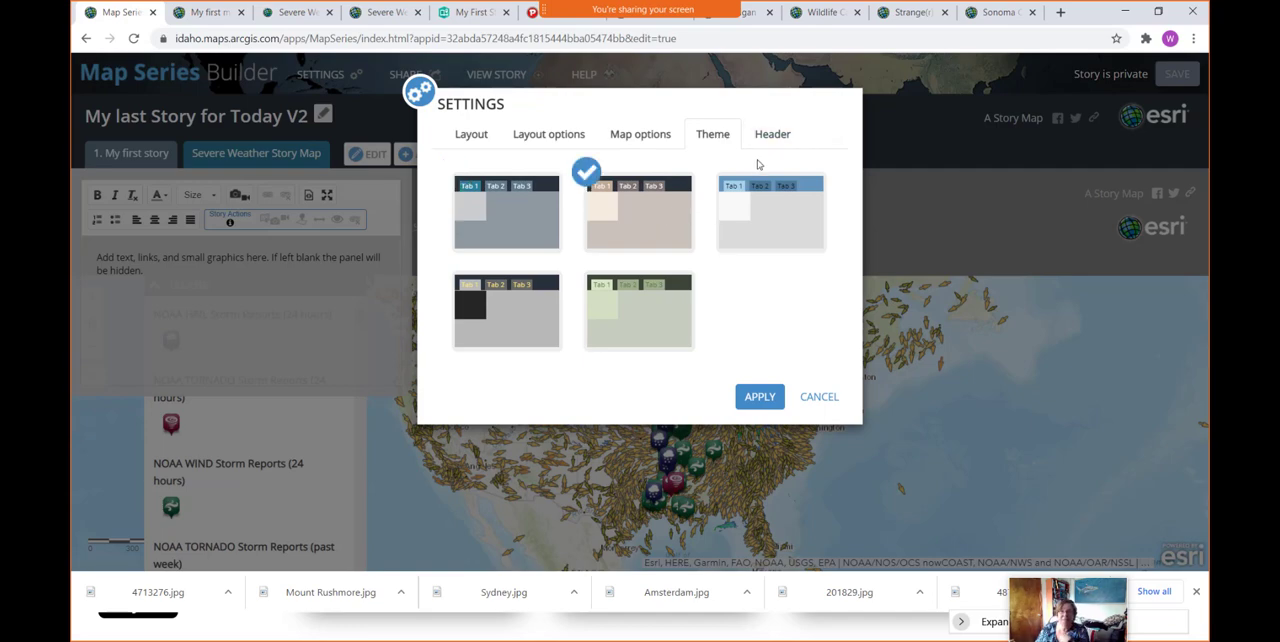
{"action": "left_click", "coordinate": [784, 140]}
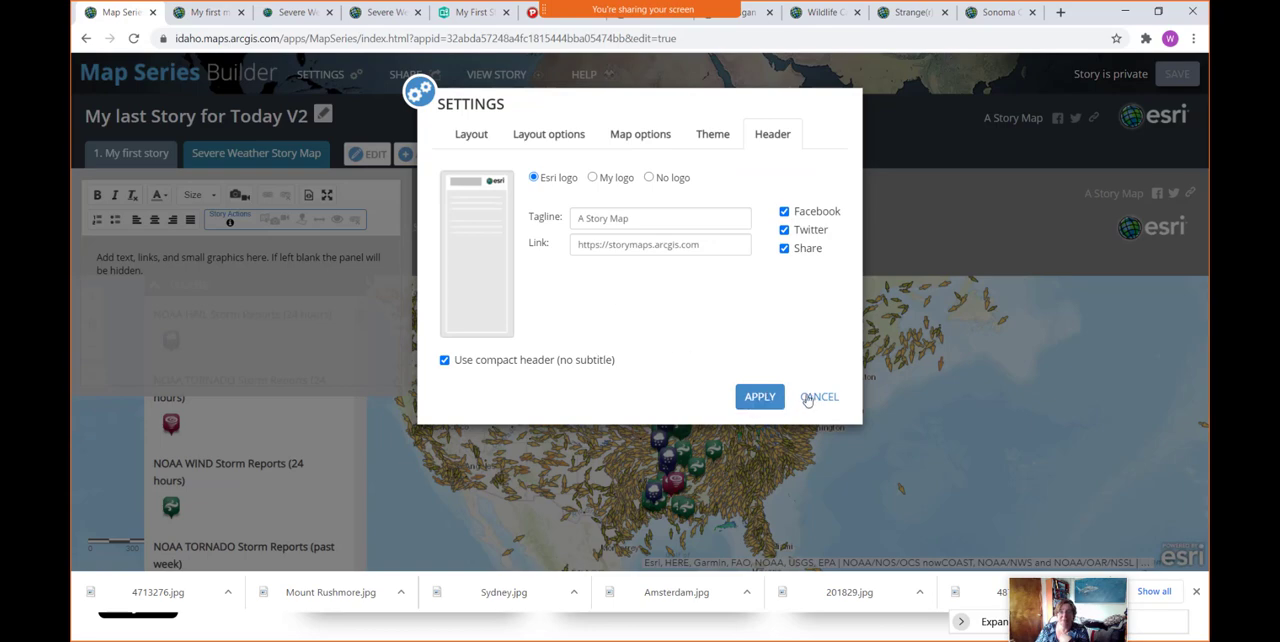
{"action": "left_click", "coordinate": [759, 396]}
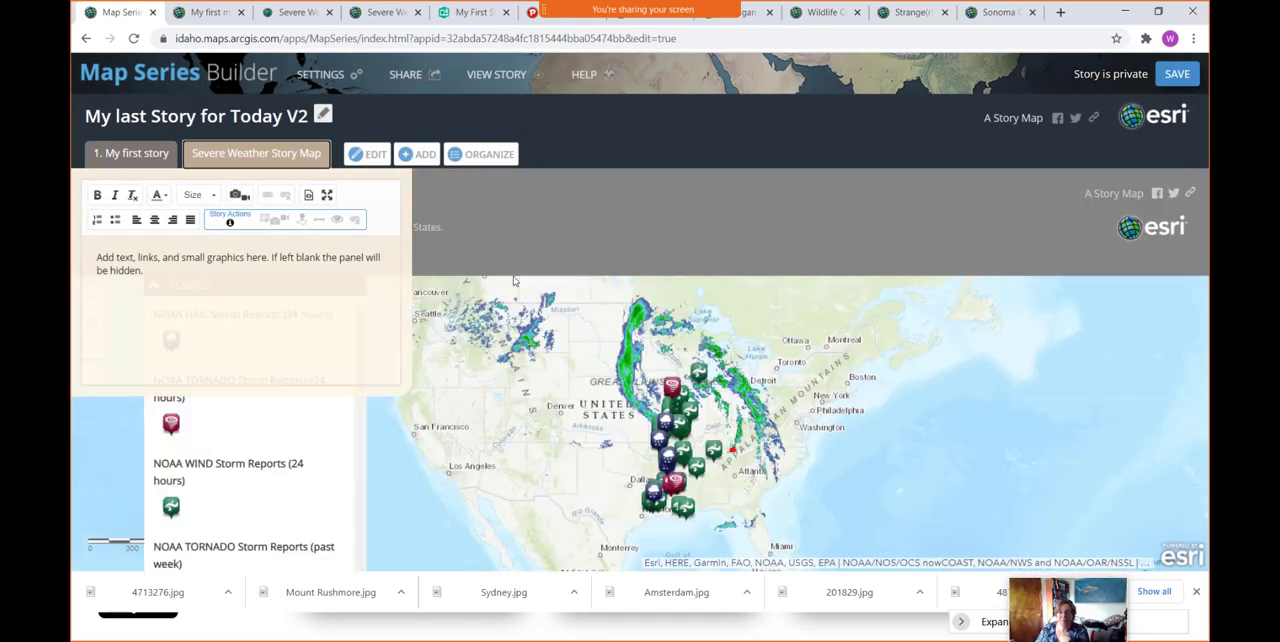
{"action": "left_click", "coordinate": [1175, 74]}
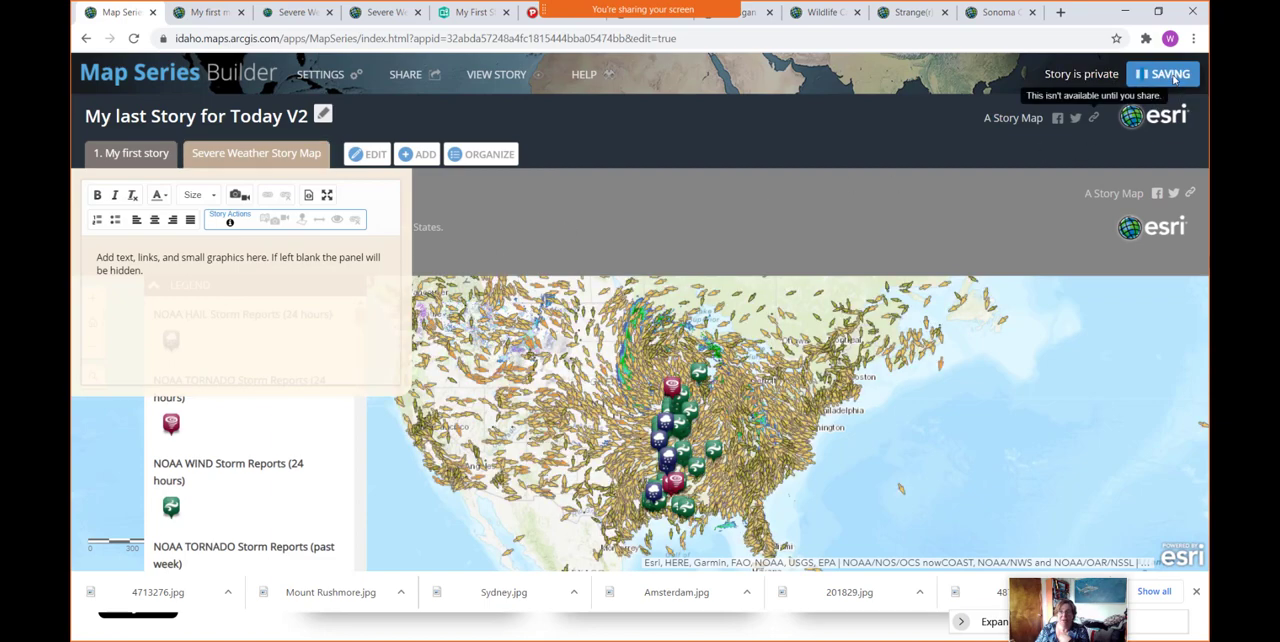
- Open the live view of the map series and look through the story embedded in its first tab
{"action": "left_click", "coordinate": [499, 77]}
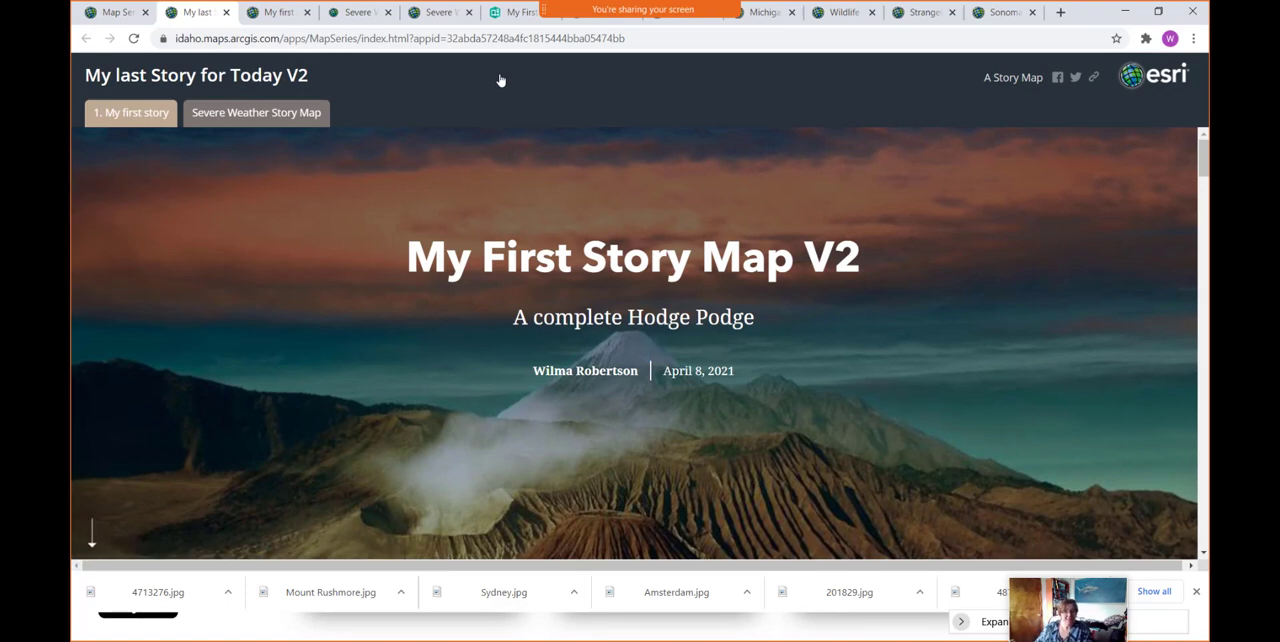
{"action": "scroll", "coordinate": [573, 254], "scroll_direction": "down", "scroll_amount": 8}
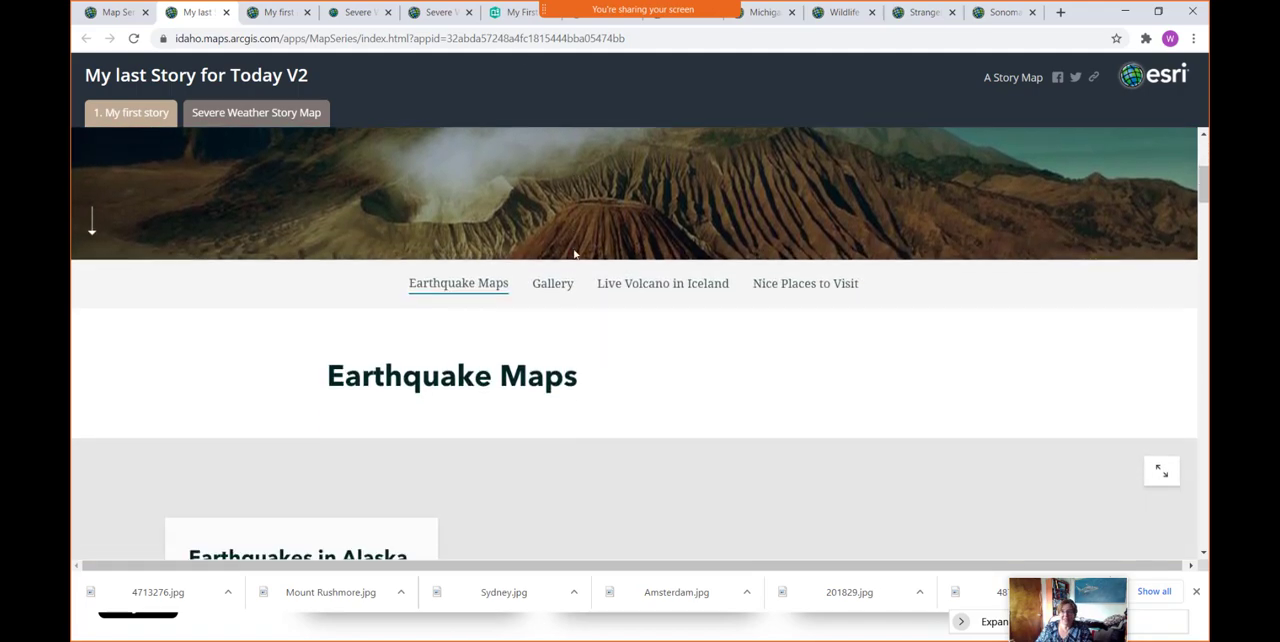
{"action": "scroll", "coordinate": [573, 254], "scroll_direction": "down", "scroll_amount": 8}
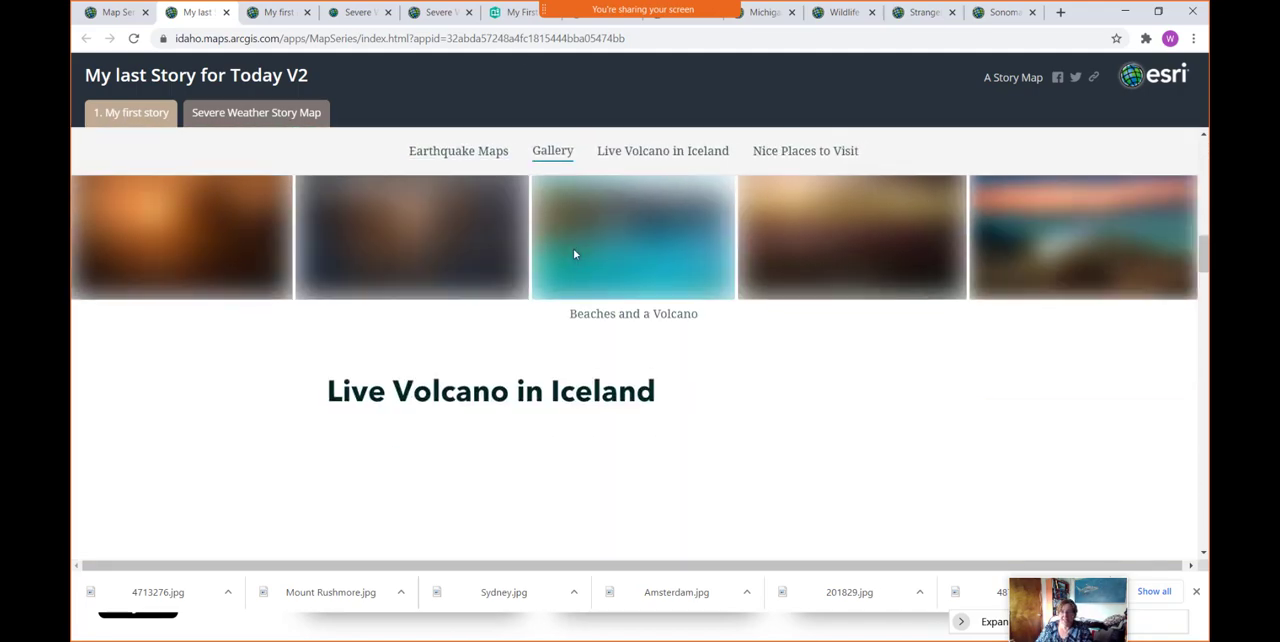
{"action": "scroll", "coordinate": [574, 249], "scroll_direction": "up", "scroll_amount": 3}
{"action": "scroll", "coordinate": [574, 249], "scroll_direction": "up", "scroll_amount": 2}
{"action": "scroll", "coordinate": [574, 249], "scroll_direction": "down", "scroll_amount": 6}
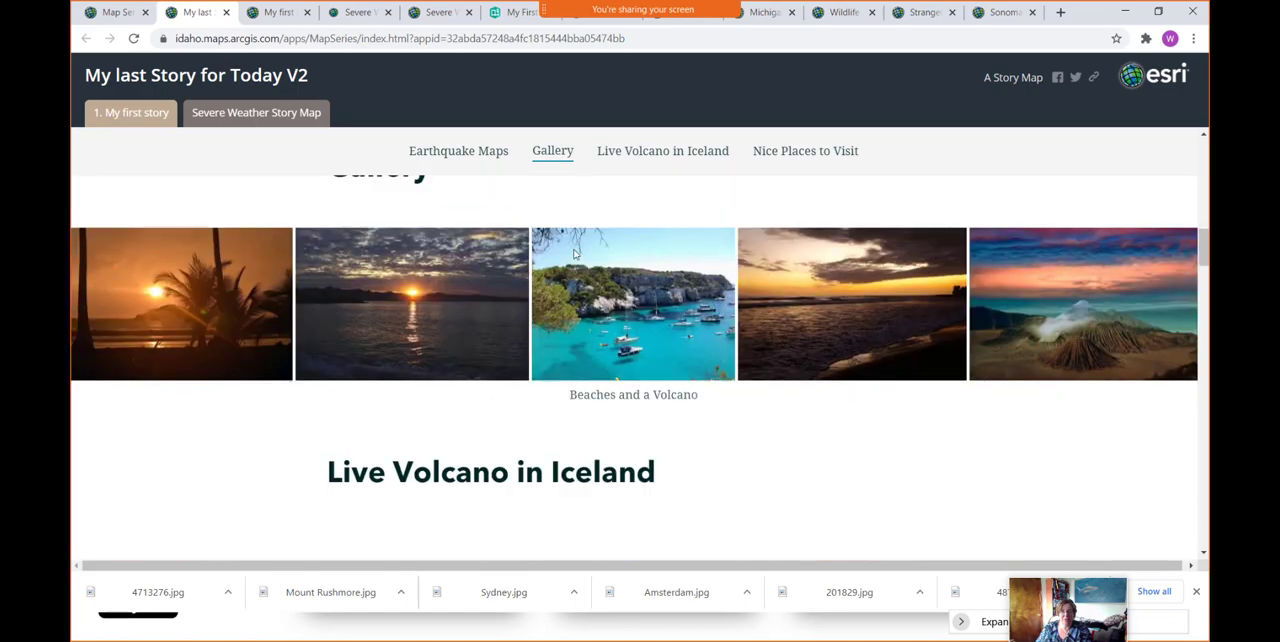
{"action": "scroll", "coordinate": [574, 254], "scroll_direction": "up", "scroll_amount": 8}
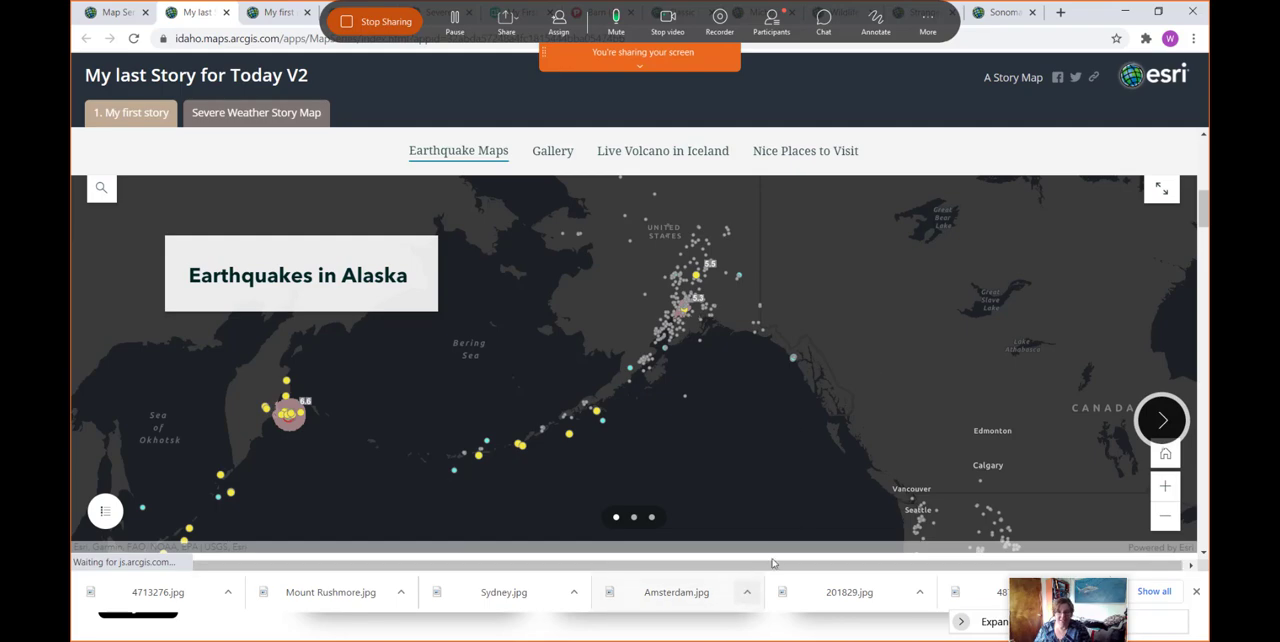
{"action": "left_click", "coordinate": [1125, 12]}
{"action": "scroll", "coordinate": [565, 402], "scroll_direction": "down", "scroll_amount": 4}
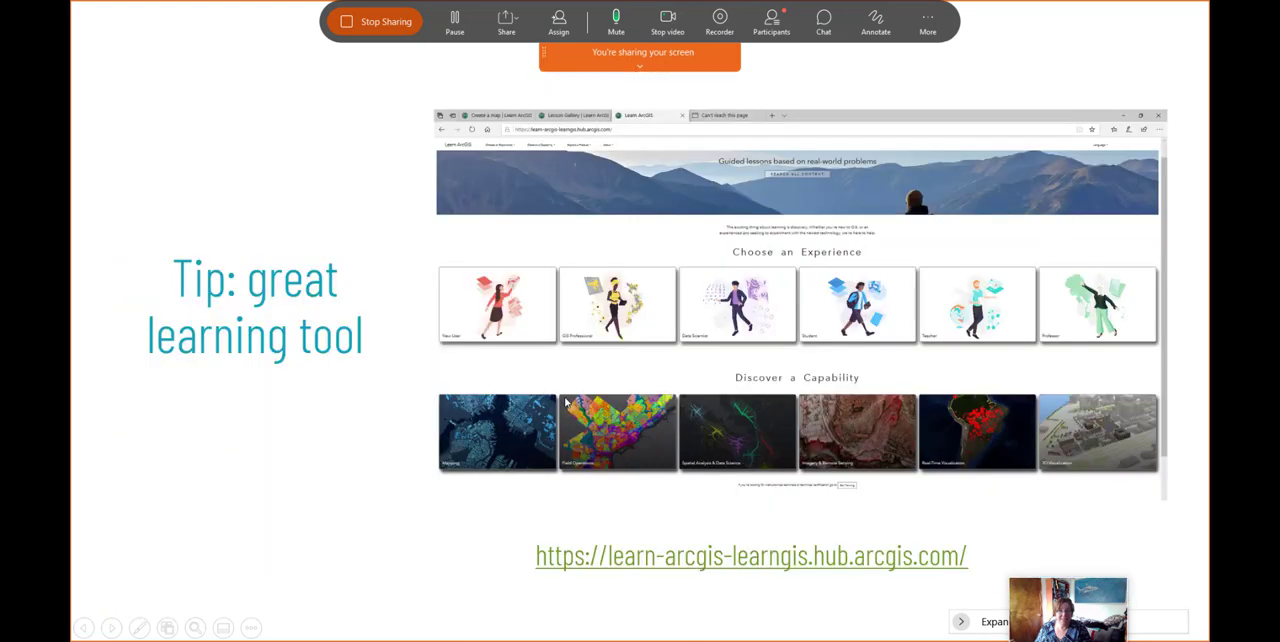
{"action": "scroll", "coordinate": [566, 402], "scroll_direction": "up", "scroll_amount": 1}
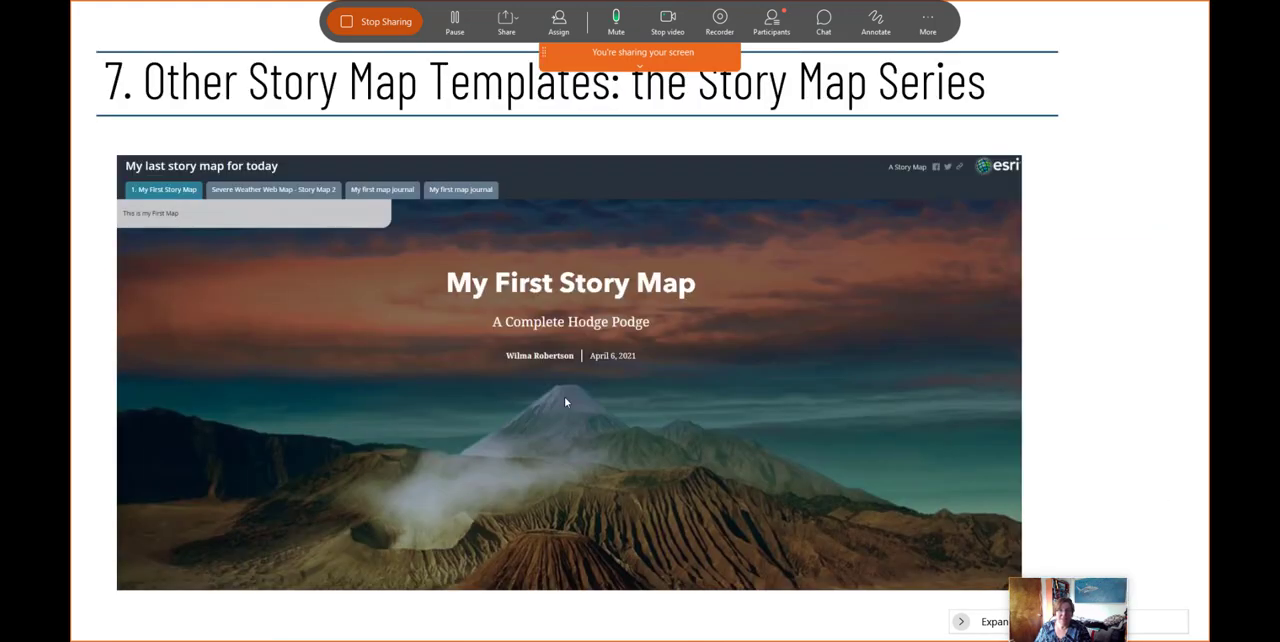
{"action": "scroll", "coordinate": [565, 402], "scroll_direction": "down", "scroll_amount": 1}
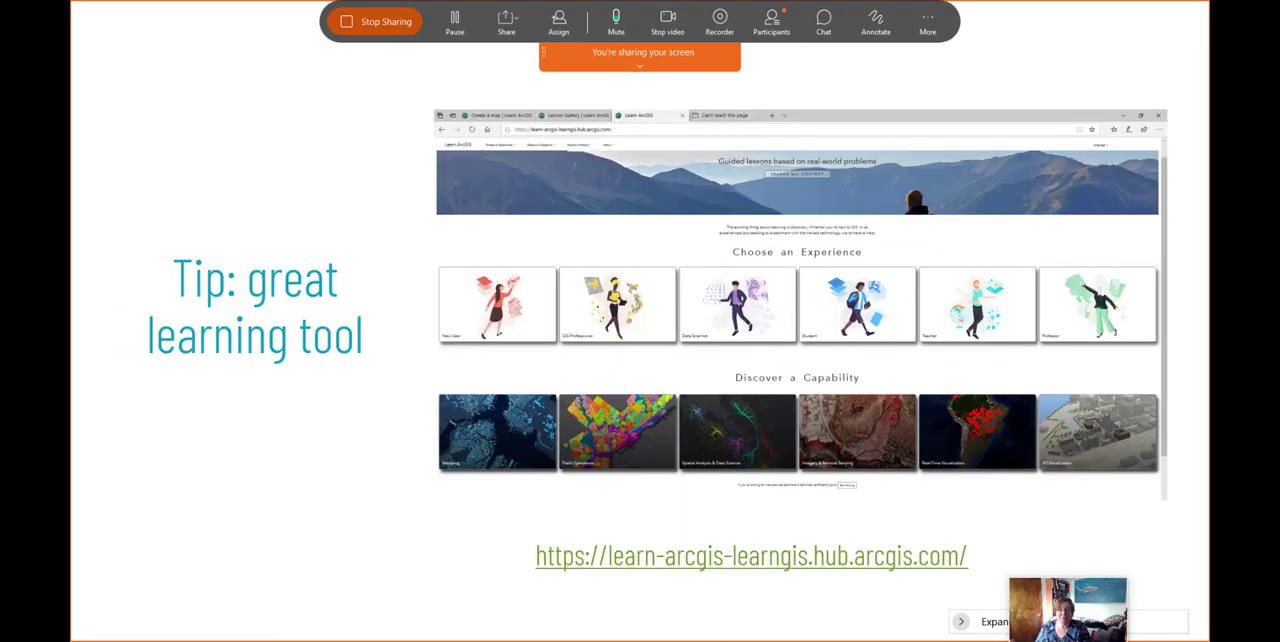